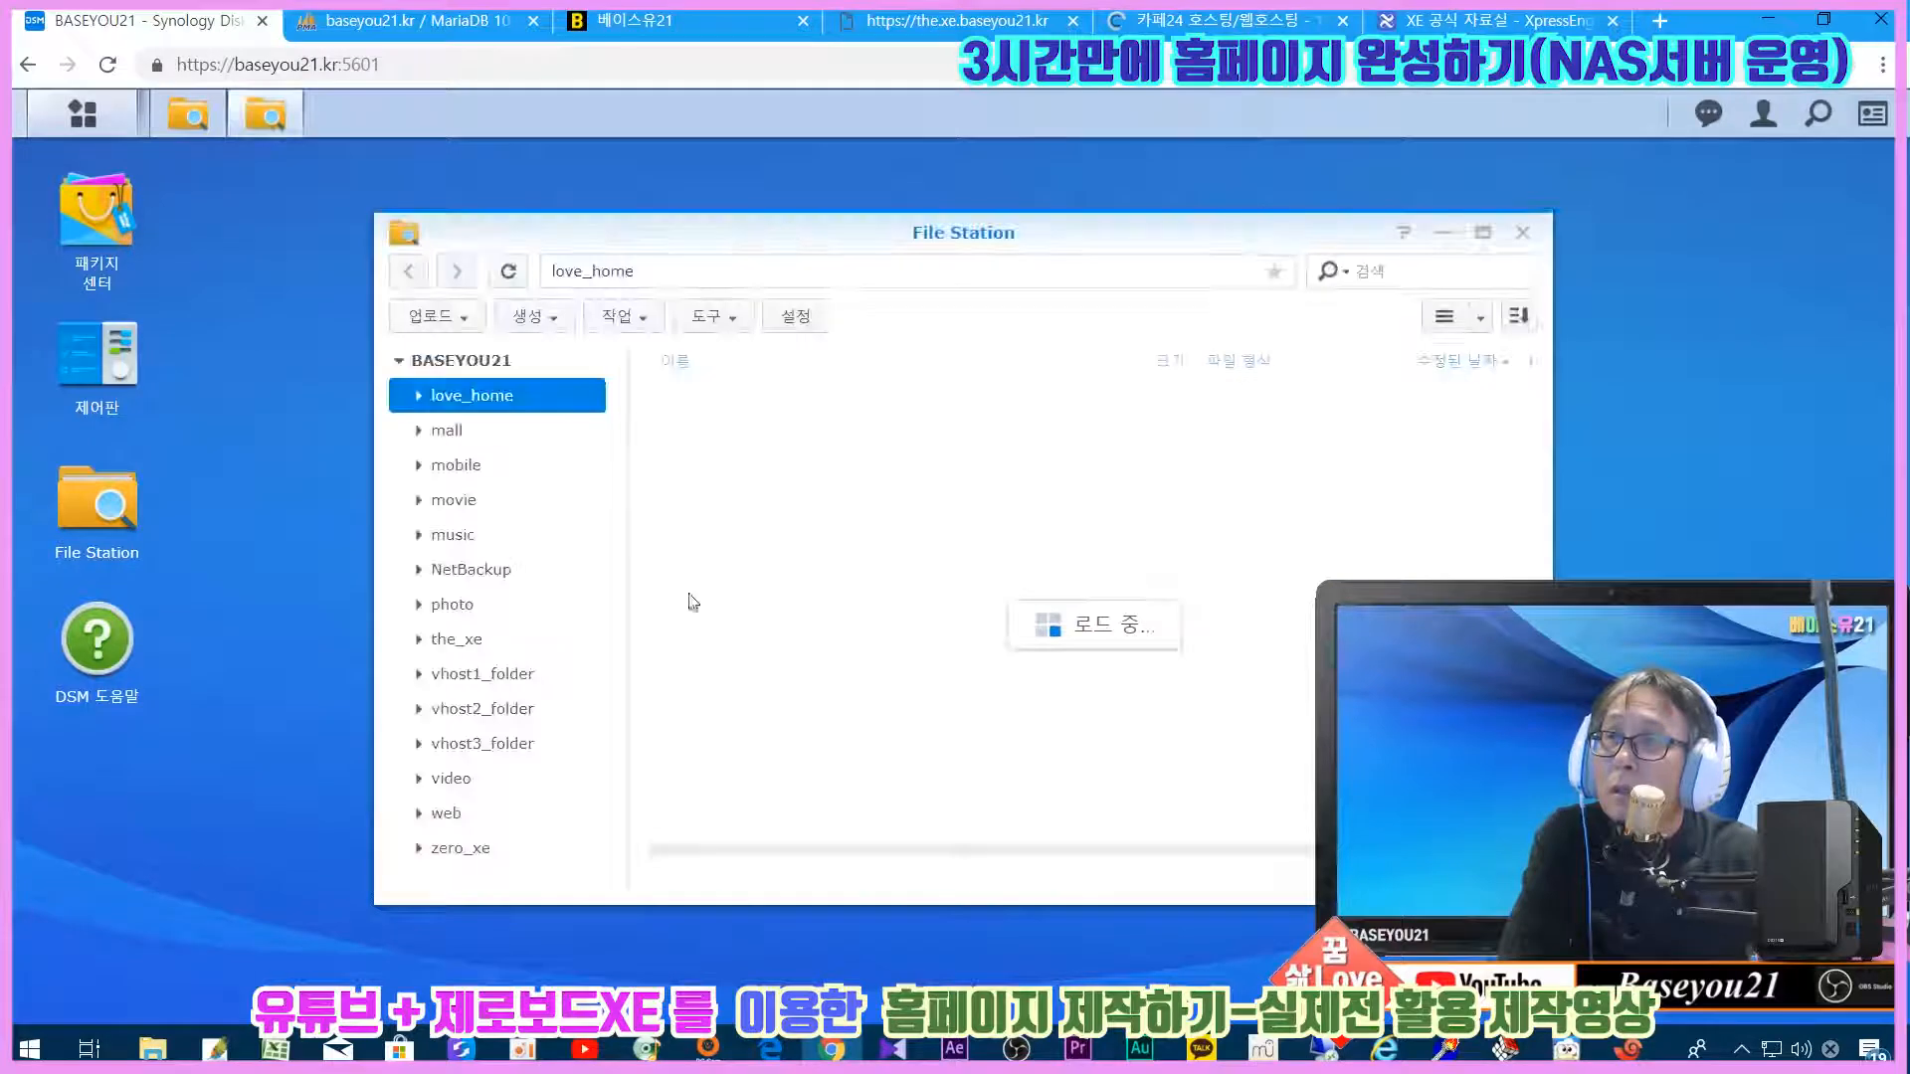
# Step: Open the the_xe folder in File Station and browse its XpressEngine files
pyautogui.click(446, 604)
pyautogui.click(434, 641)
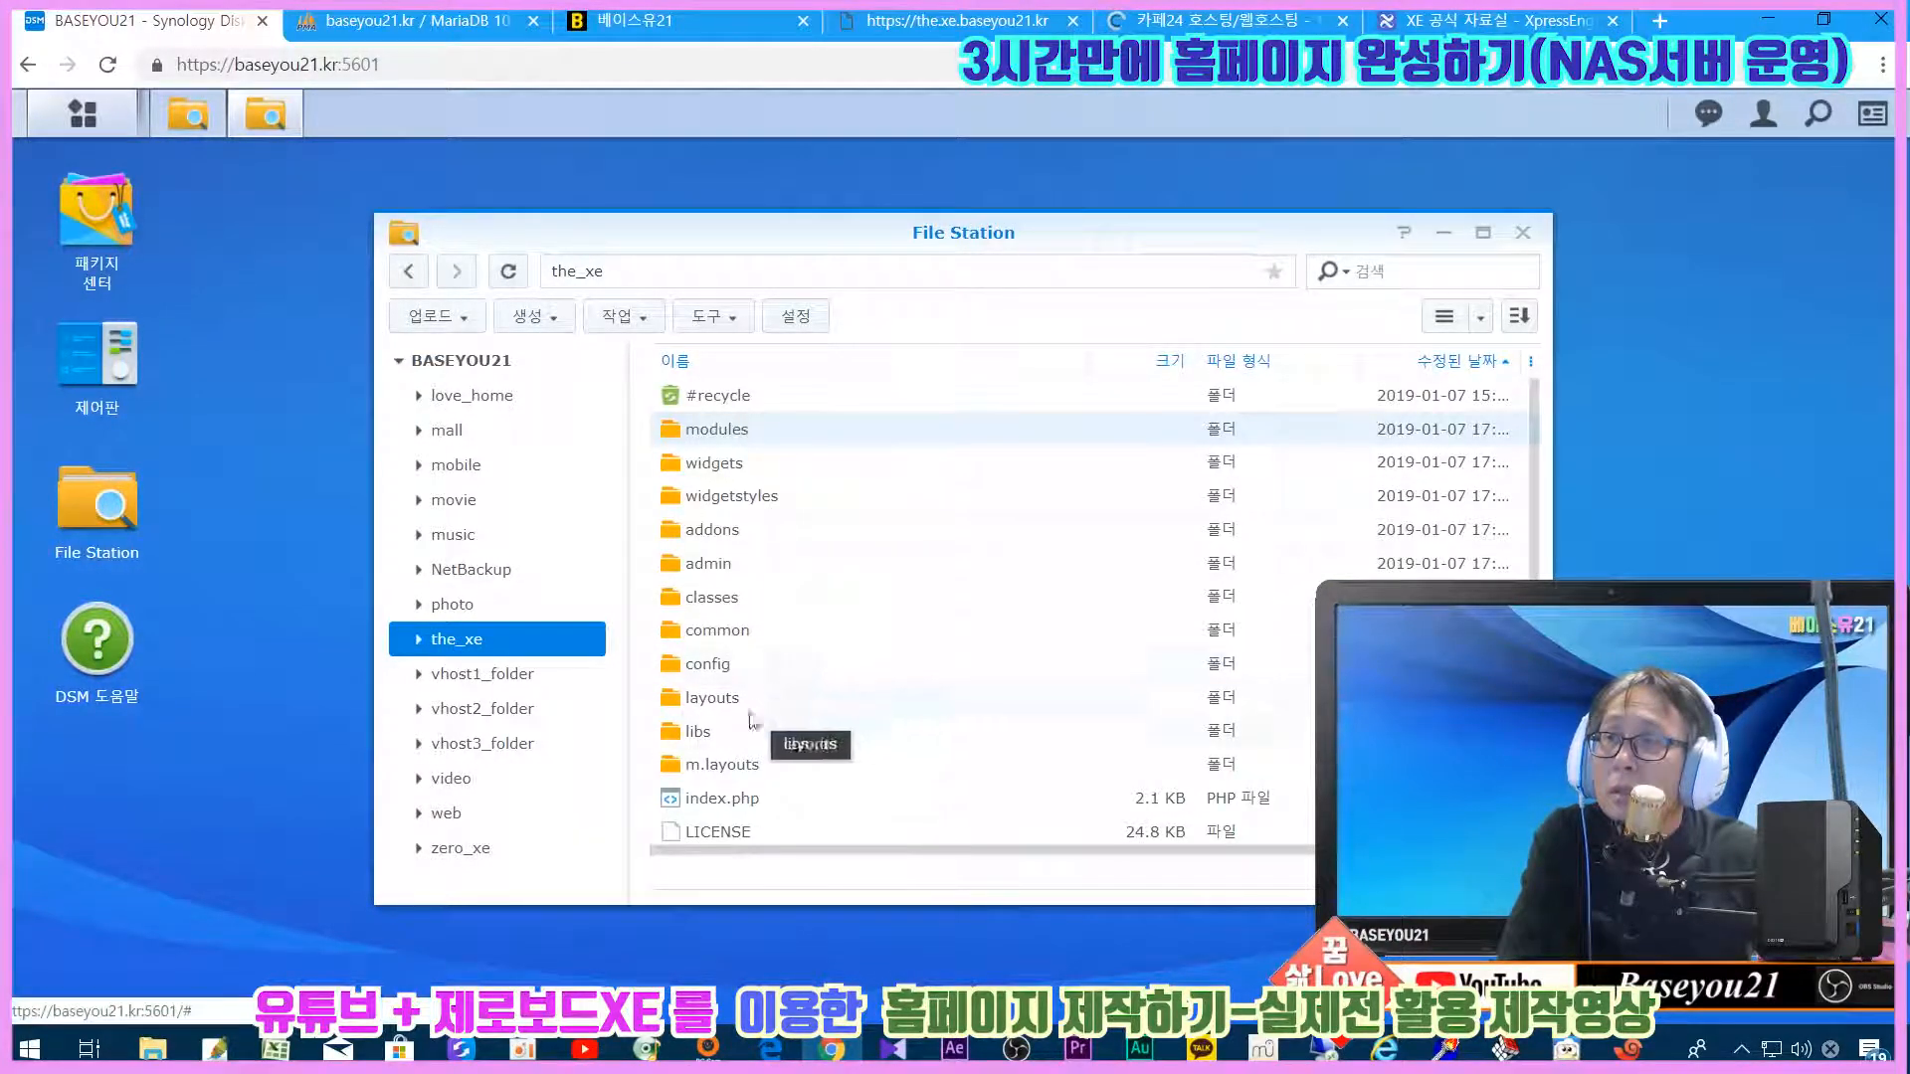
pyautogui.scroll(-3, 857, 818)
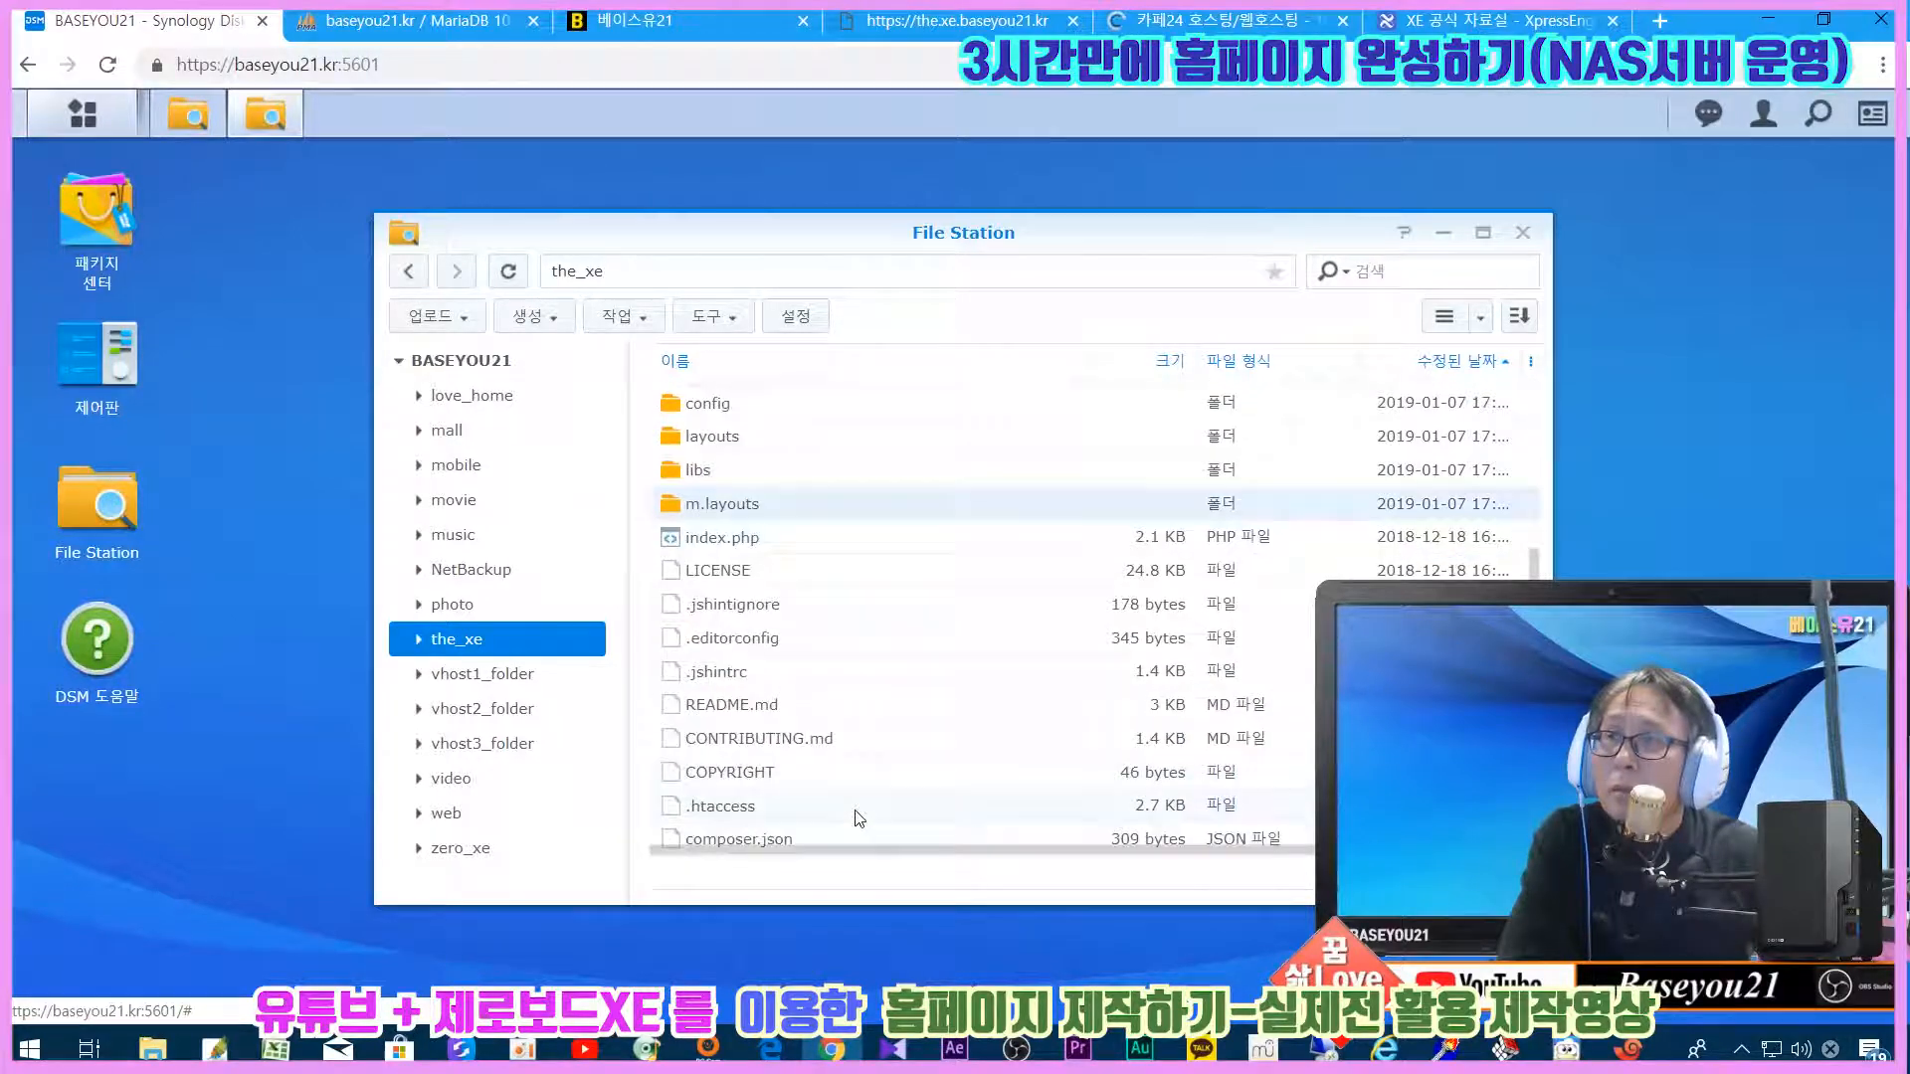
pyautogui.scroll(3, 855, 810)
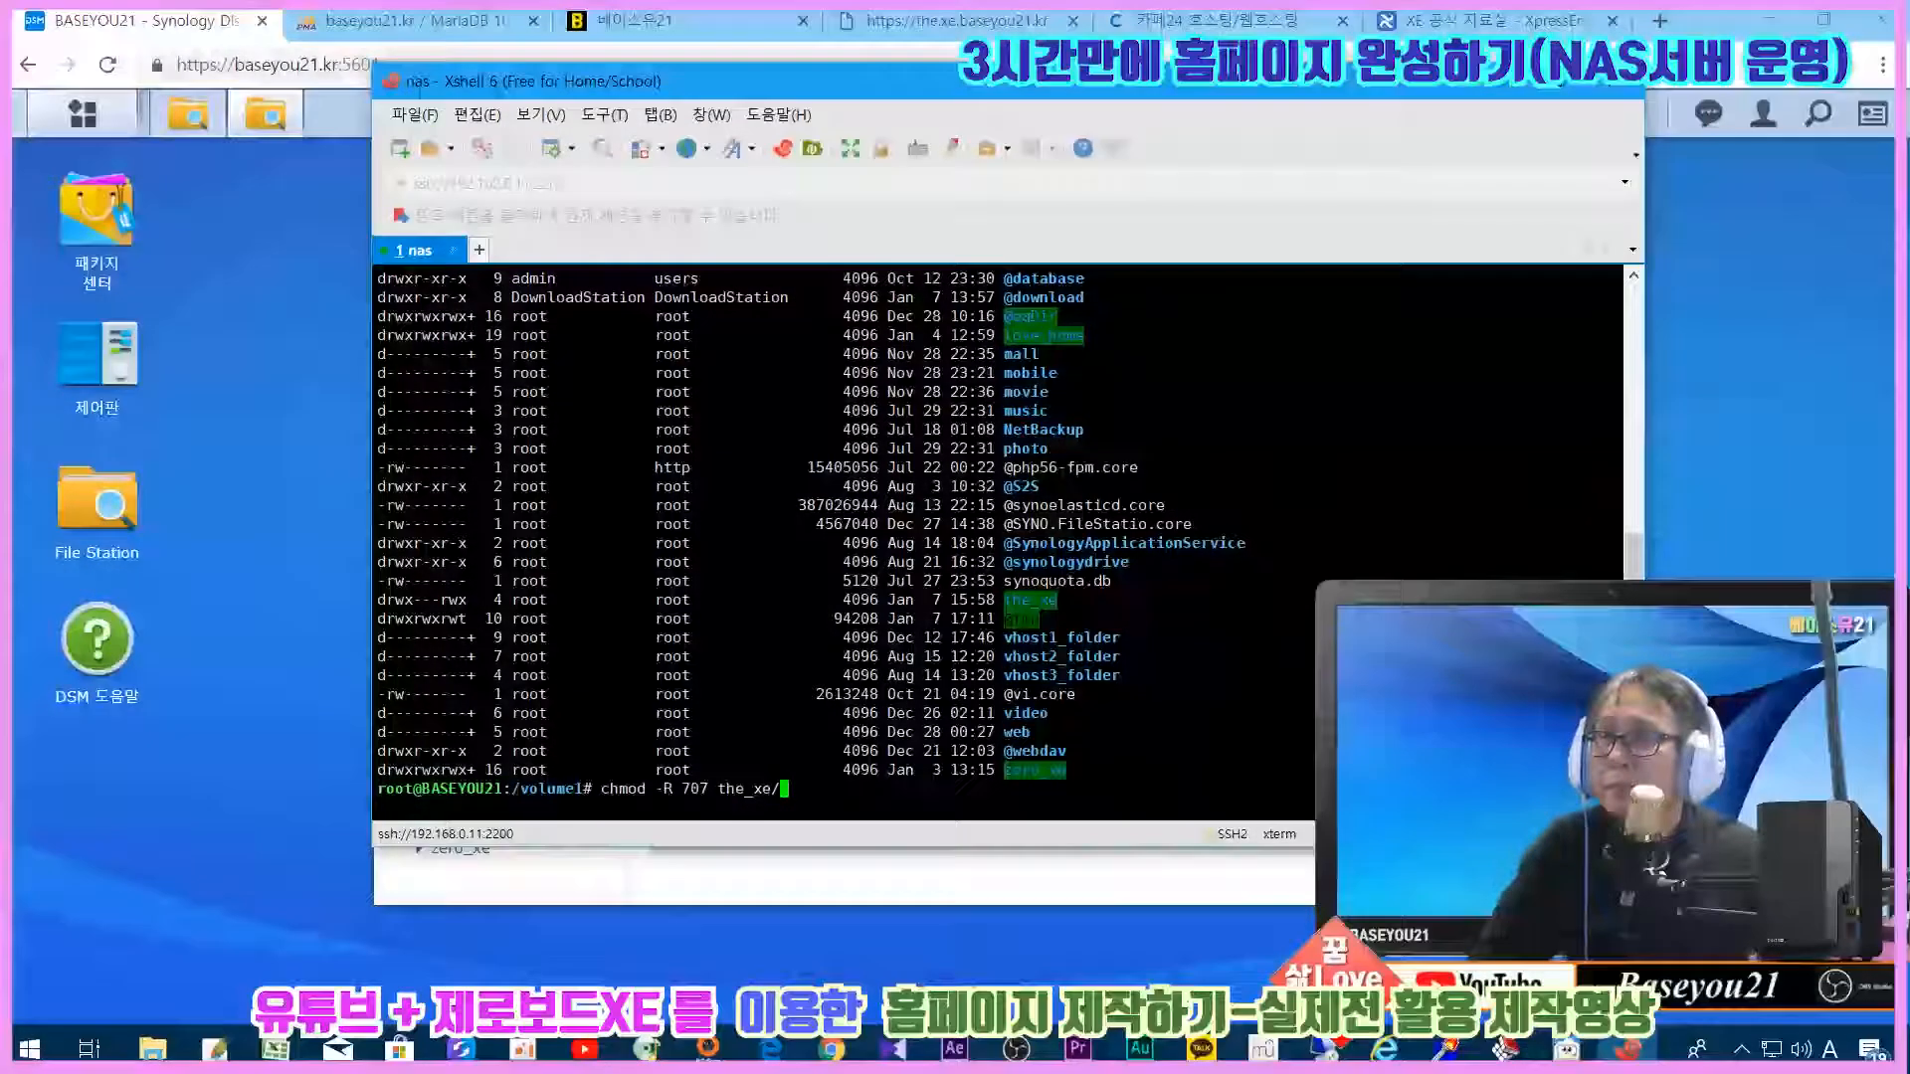
# Step: Run ls -al to confirm the_xe has drwx---rwx permissions, then minimize Xshell
pyautogui.press('BackSpace')
pyautogui.press('BackSpace')
pyautogui.press('BackSpace')
pyautogui.press('BackSpace')
pyautogui.press('BackSpace')
pyautogui.press('BackSpace')
pyautogui.press('BackSpace')
pyautogui.press('BackSpace')
pyautogui.press('BackSpace')
pyautogui.press('BackSpace')
pyautogui.press('BackSpace')
pyautogui.press('BackSpace')
pyautogui.press('BackSpace')
pyautogui.press('BackSpace')
pyautogui.press('BackSpace')
pyautogui.press('BackSpace')
pyautogui.press('BackSpace')
pyautogui.press('BackSpace')
pyautogui.press('BackSpace')
pyautogui.press('BackSpace')
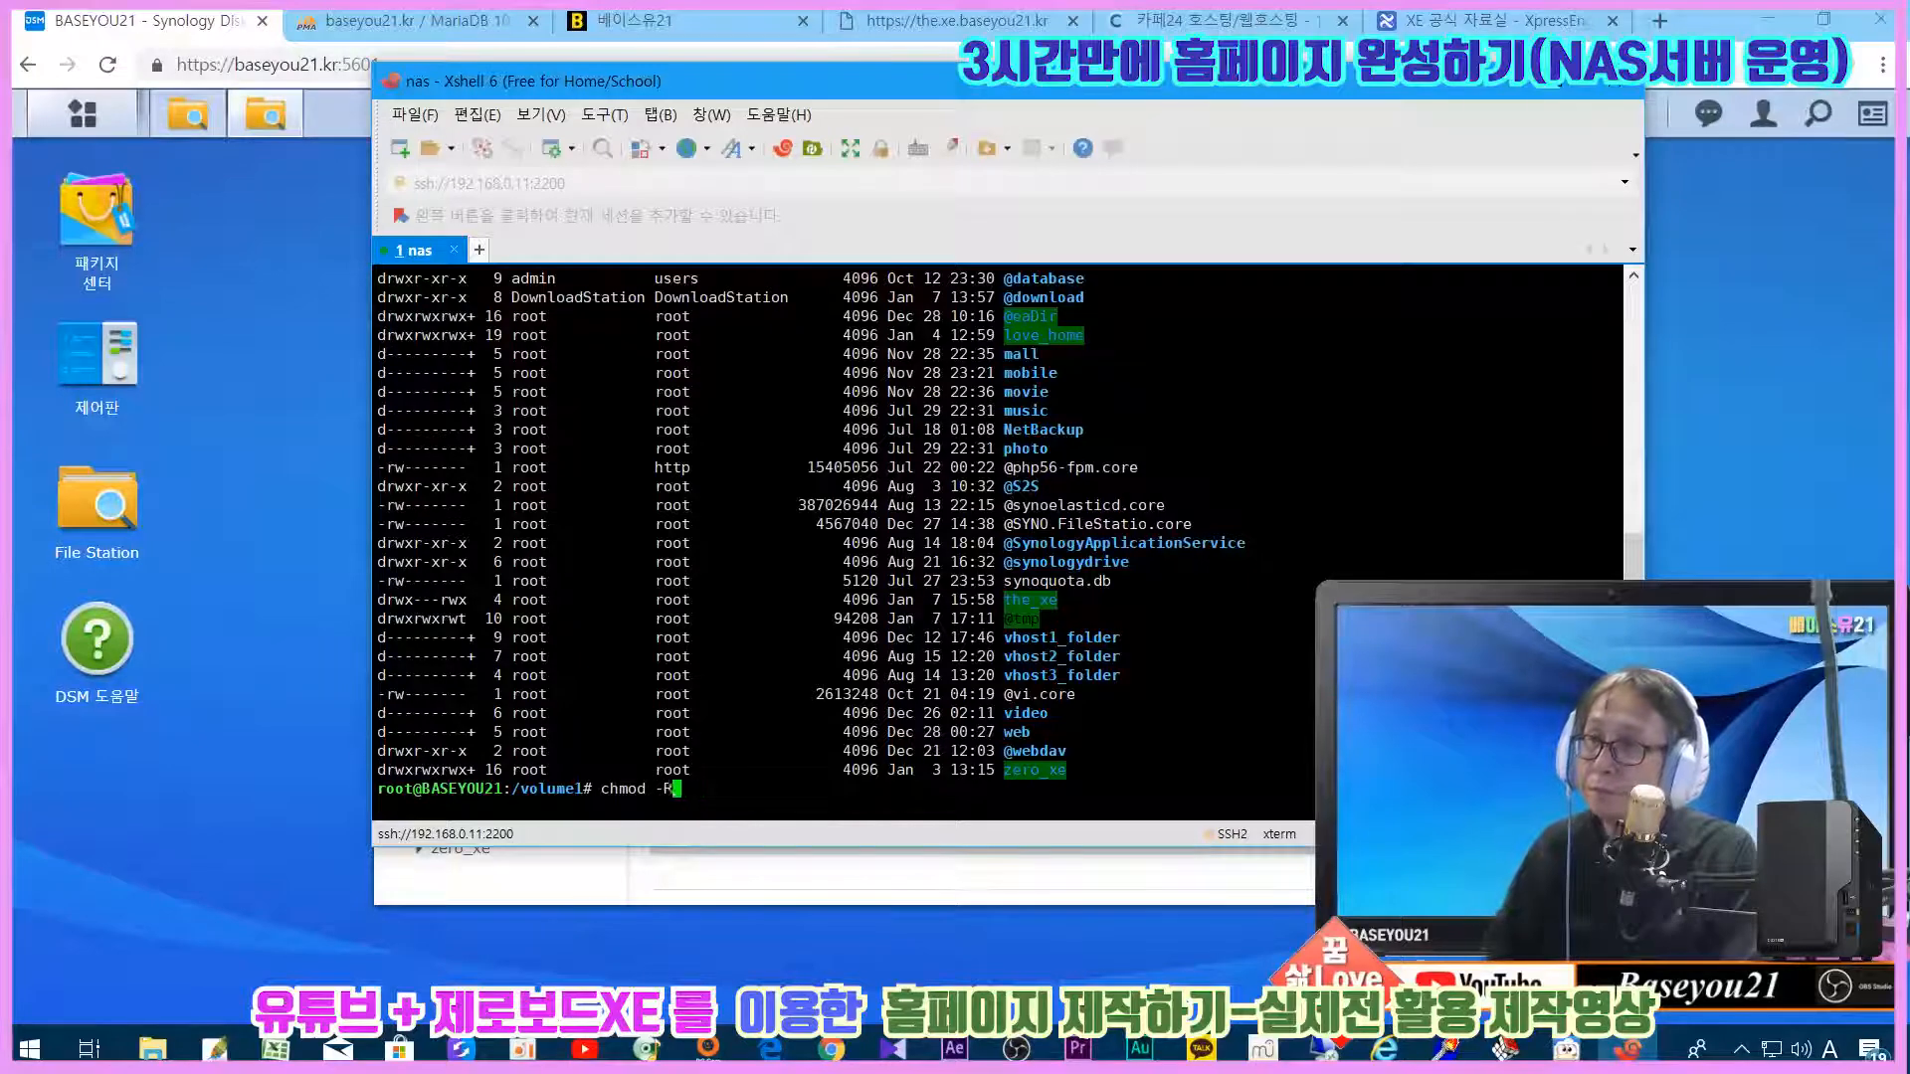
pyautogui.write('ls -al')
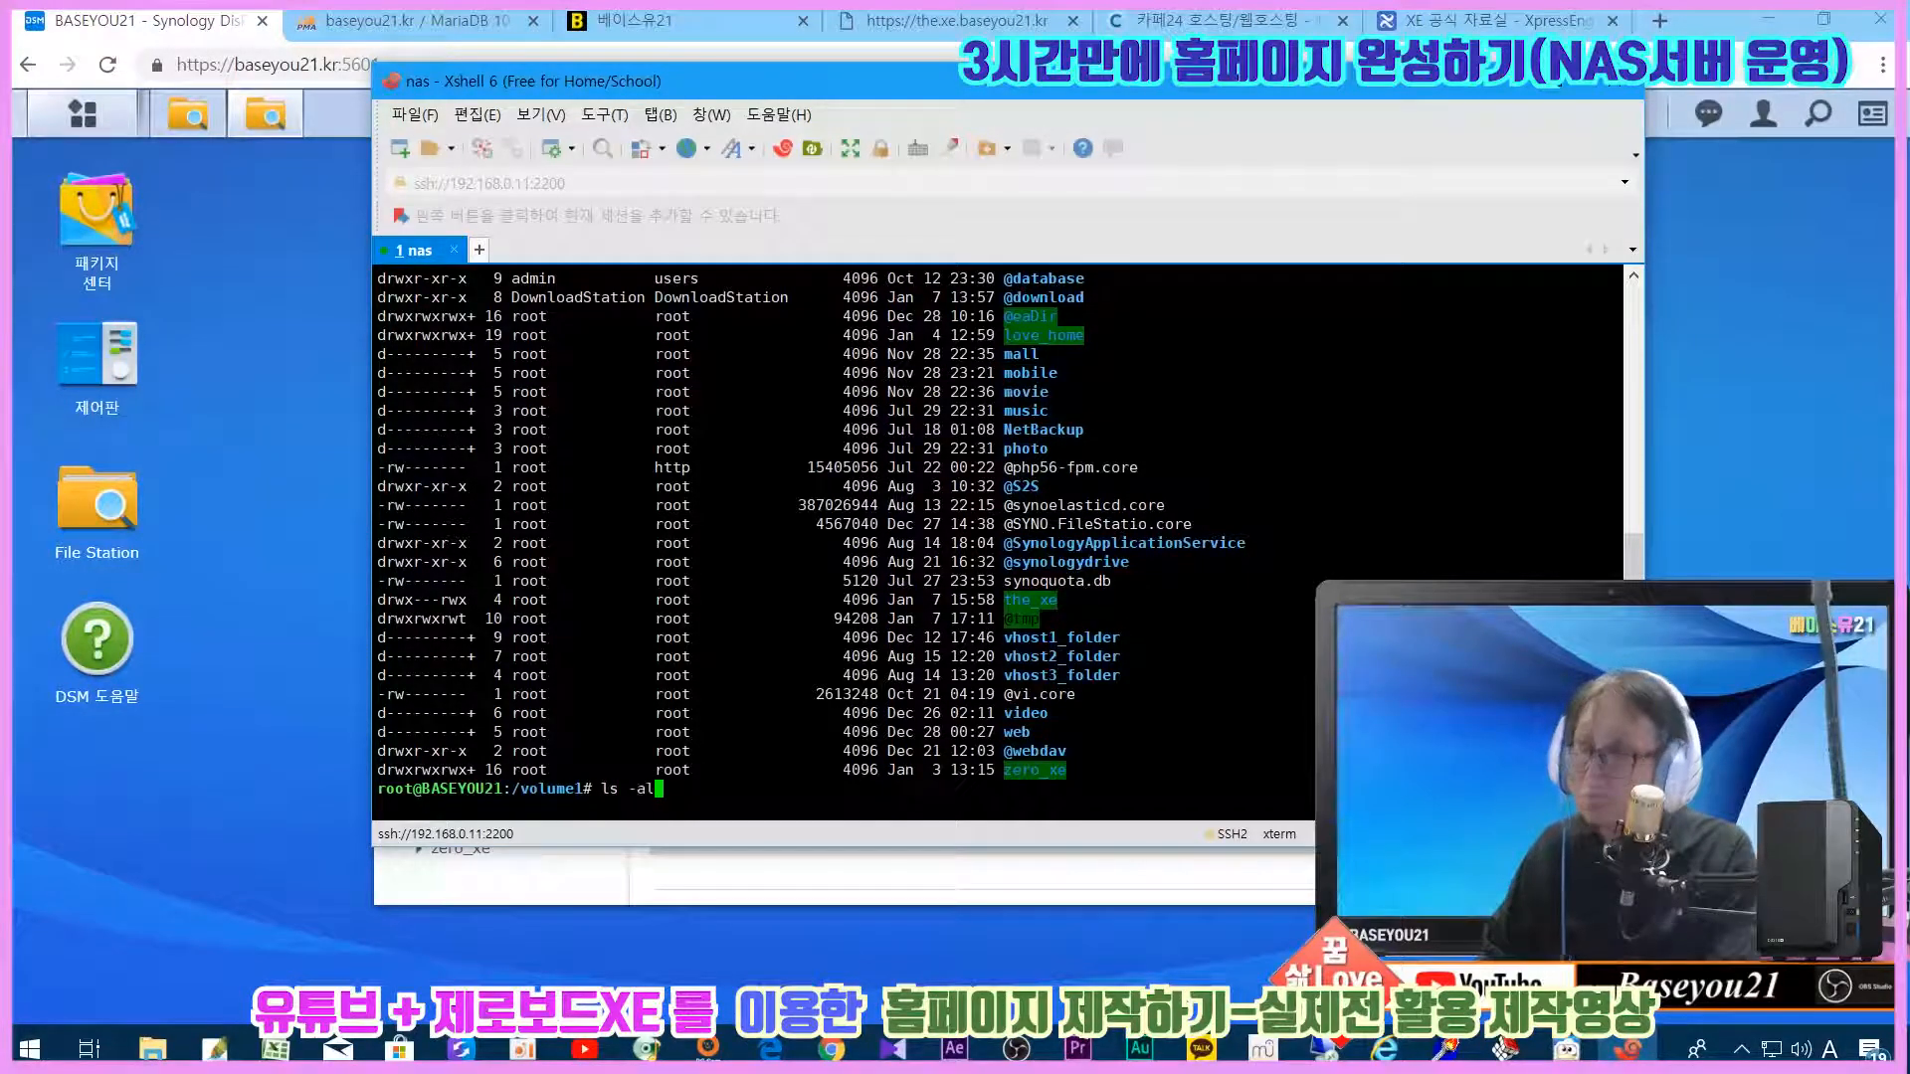
pyautogui.press('Return')
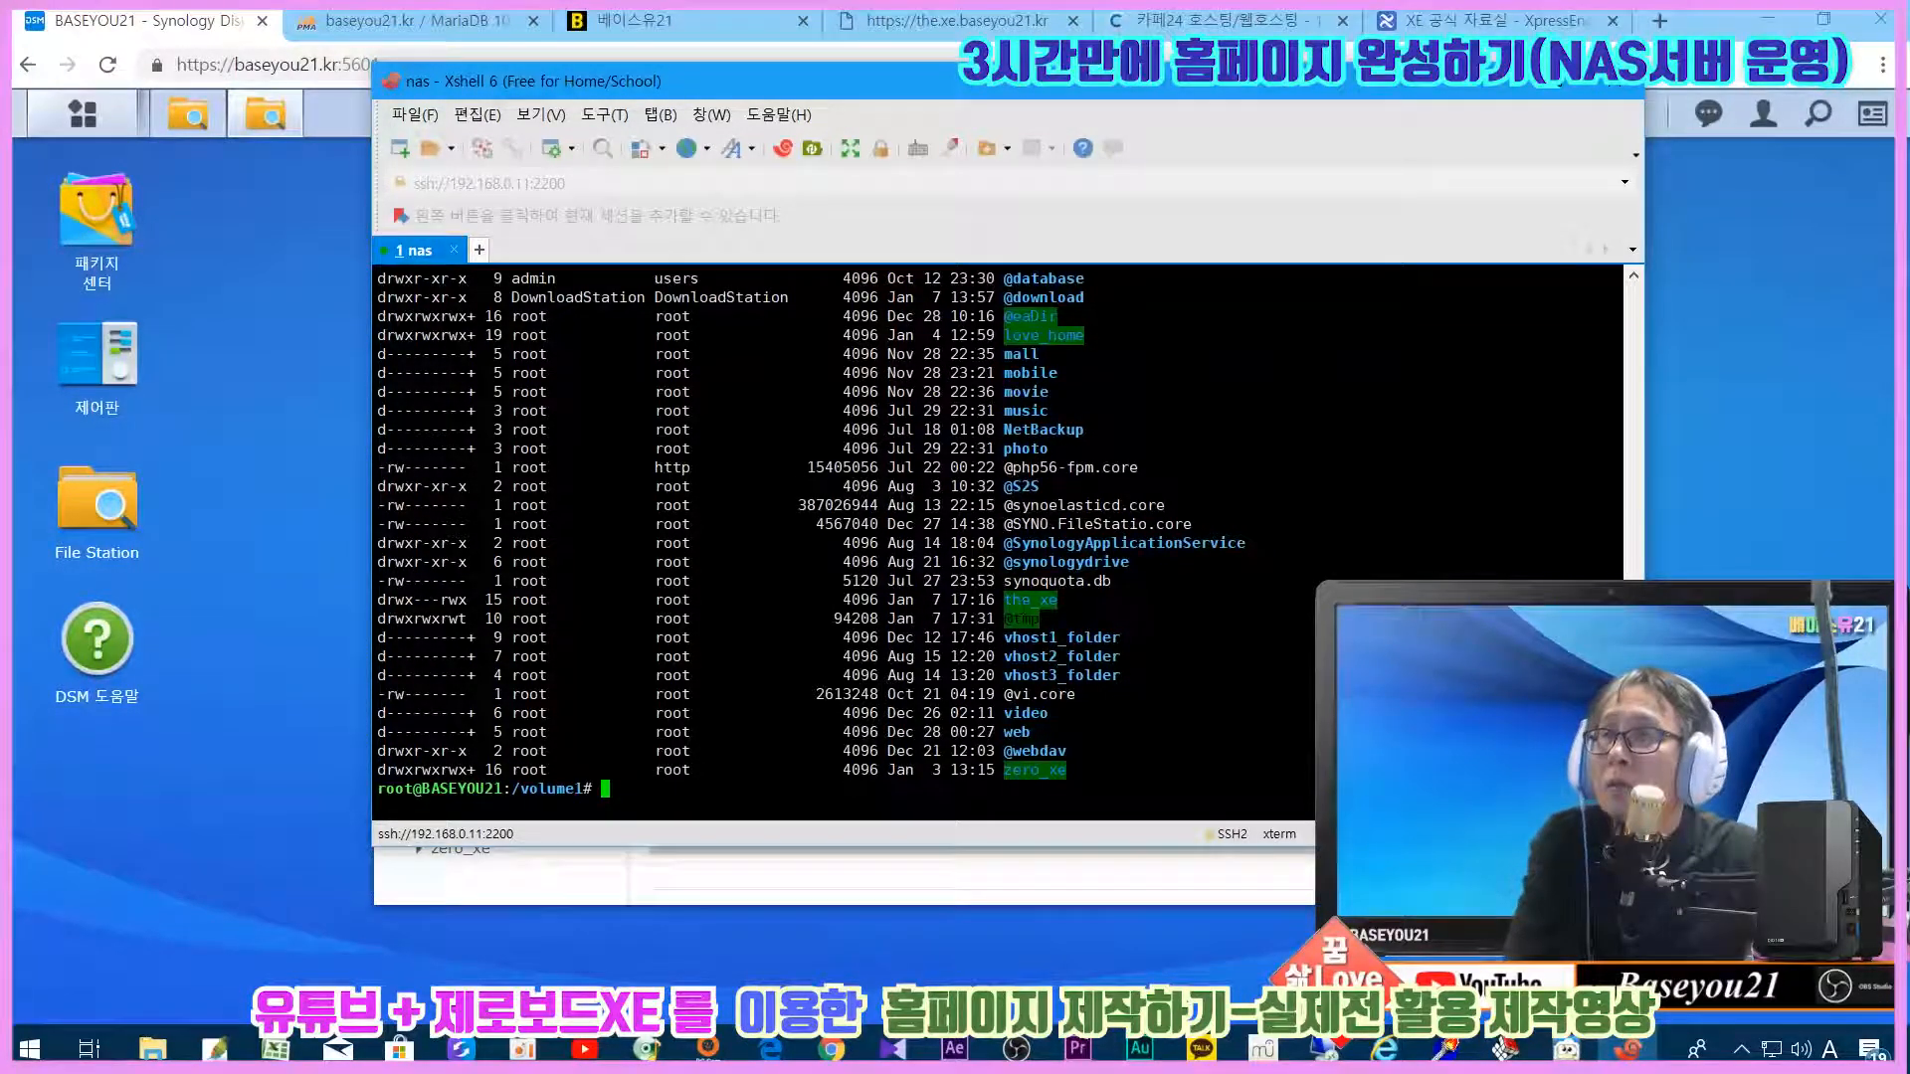
pyautogui.moveTo(377, 600); pyautogui.dragTo(466, 600)
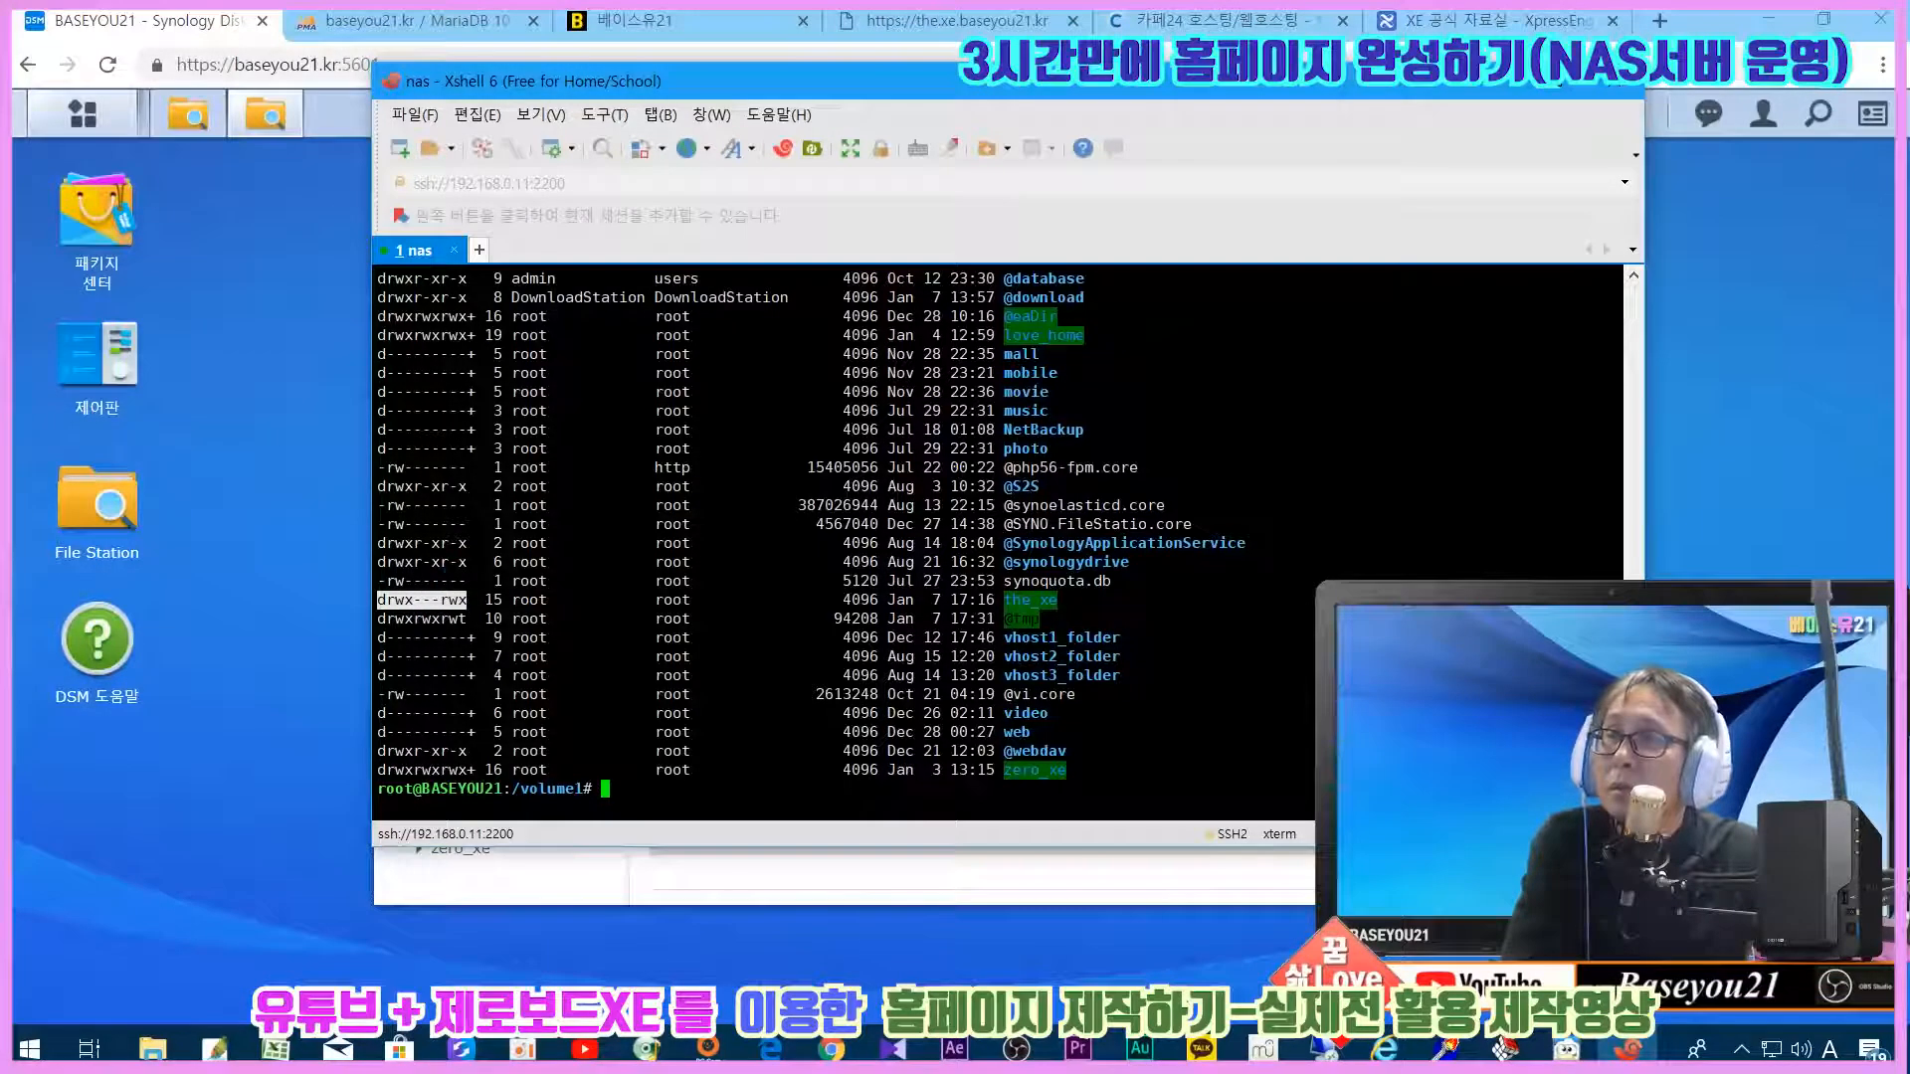
pyautogui.click(1503, 84)
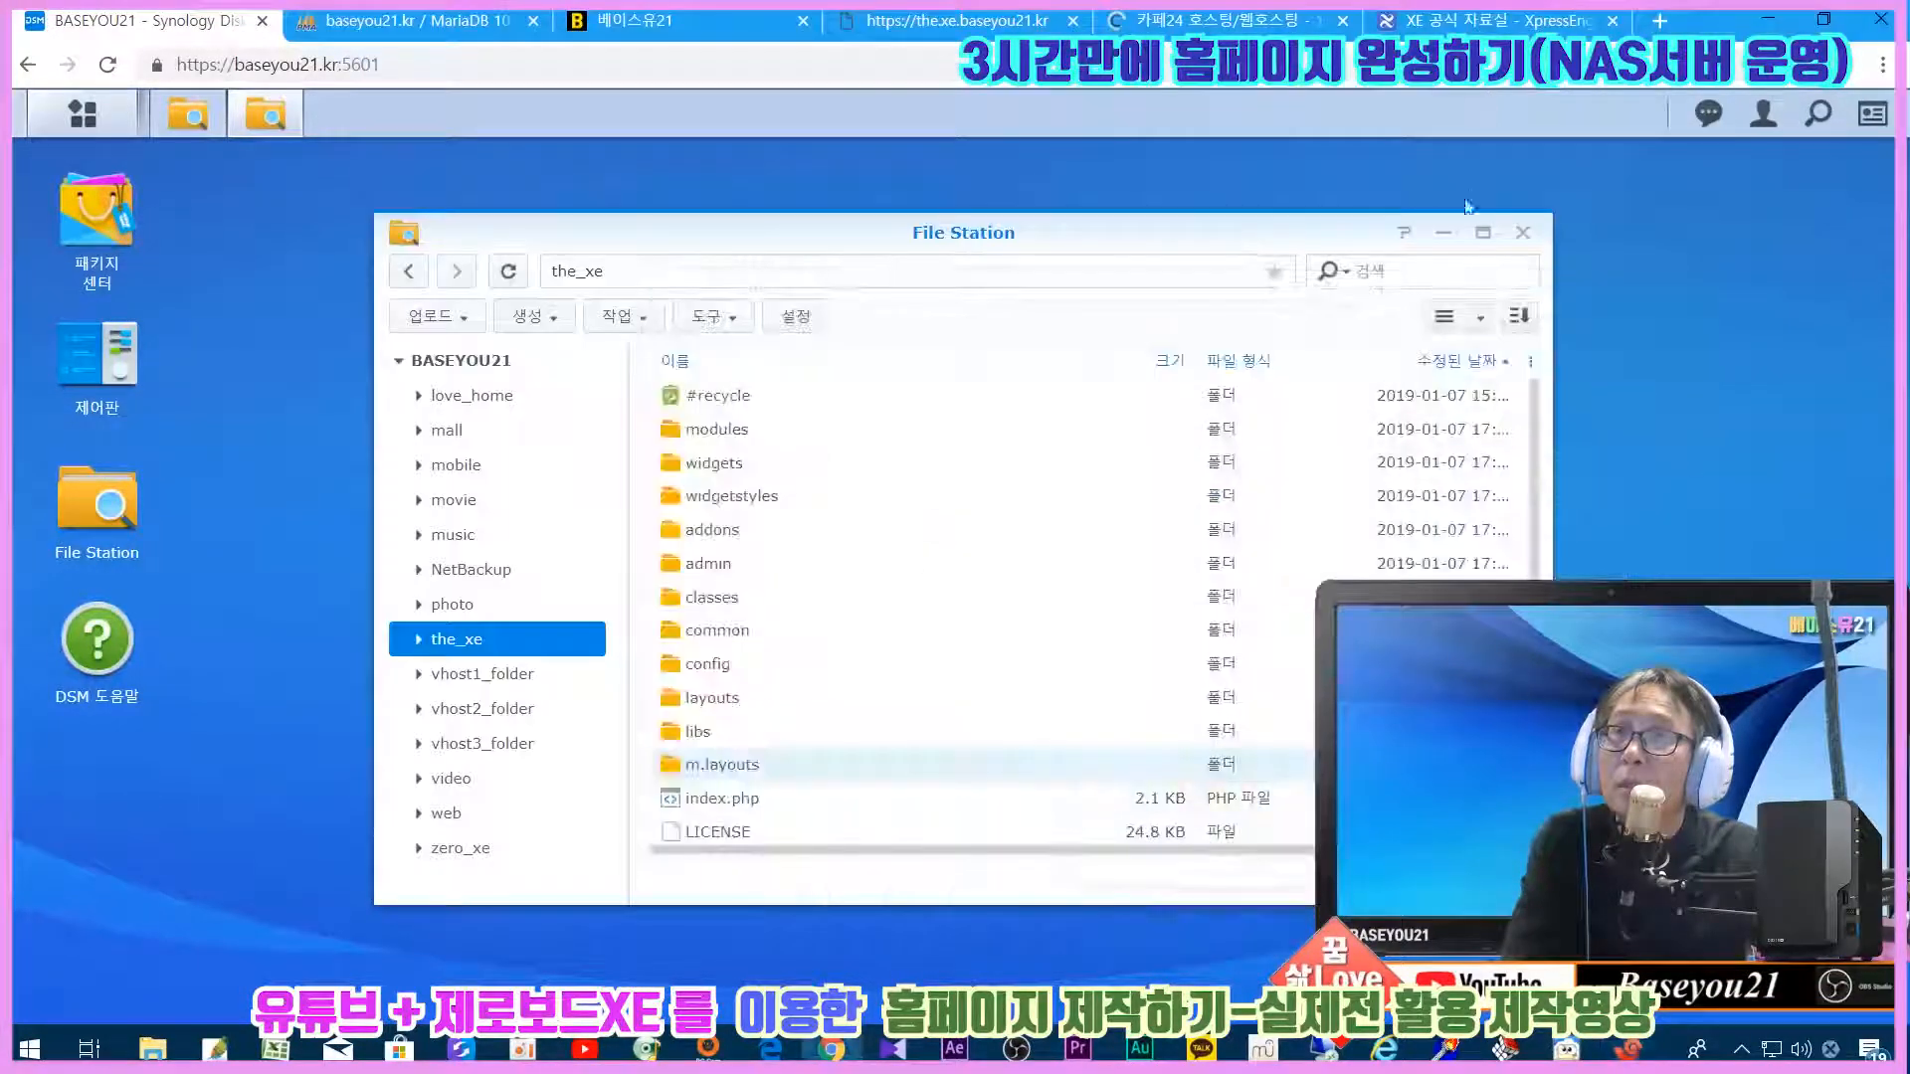
# Step: Launch Web Station from the DSM app list and show its PHP settings
pyautogui.click(1443, 237)
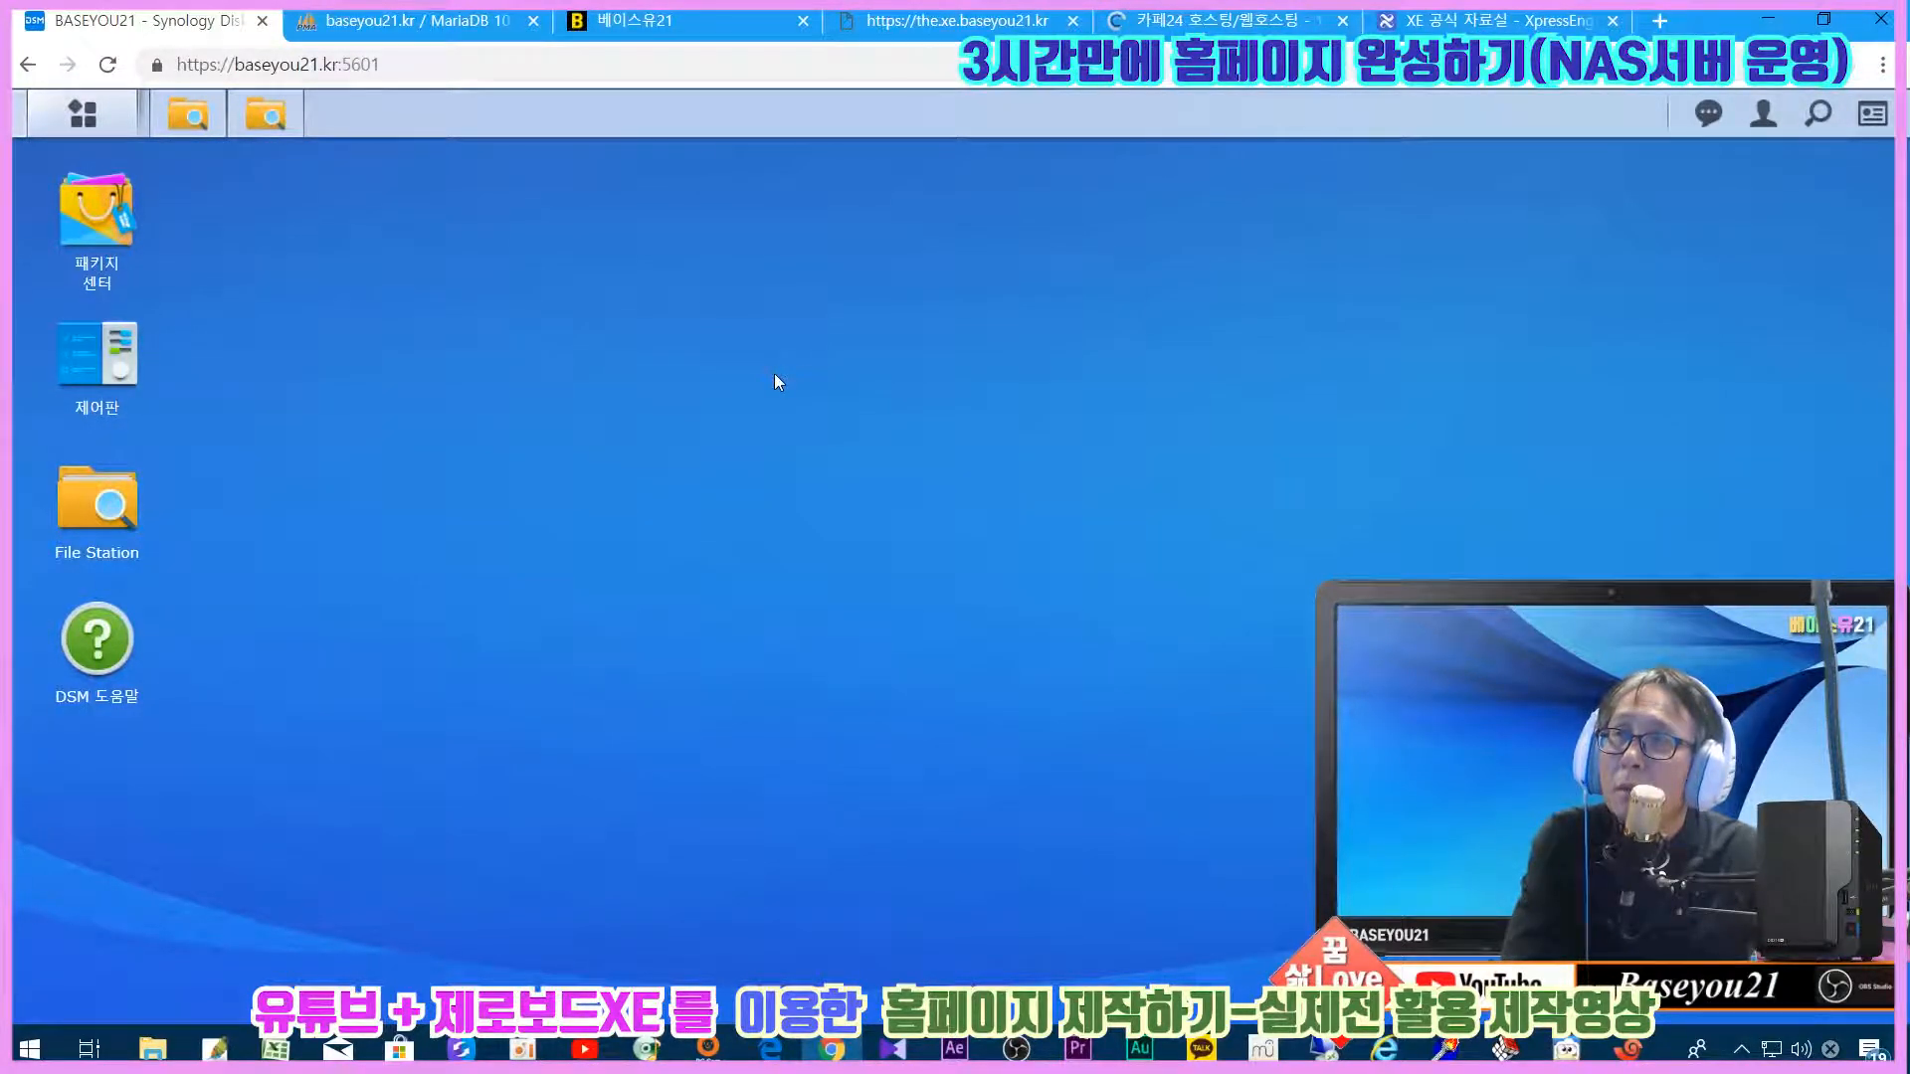
pyautogui.click(83, 114)
pyautogui.click(1498, 486)
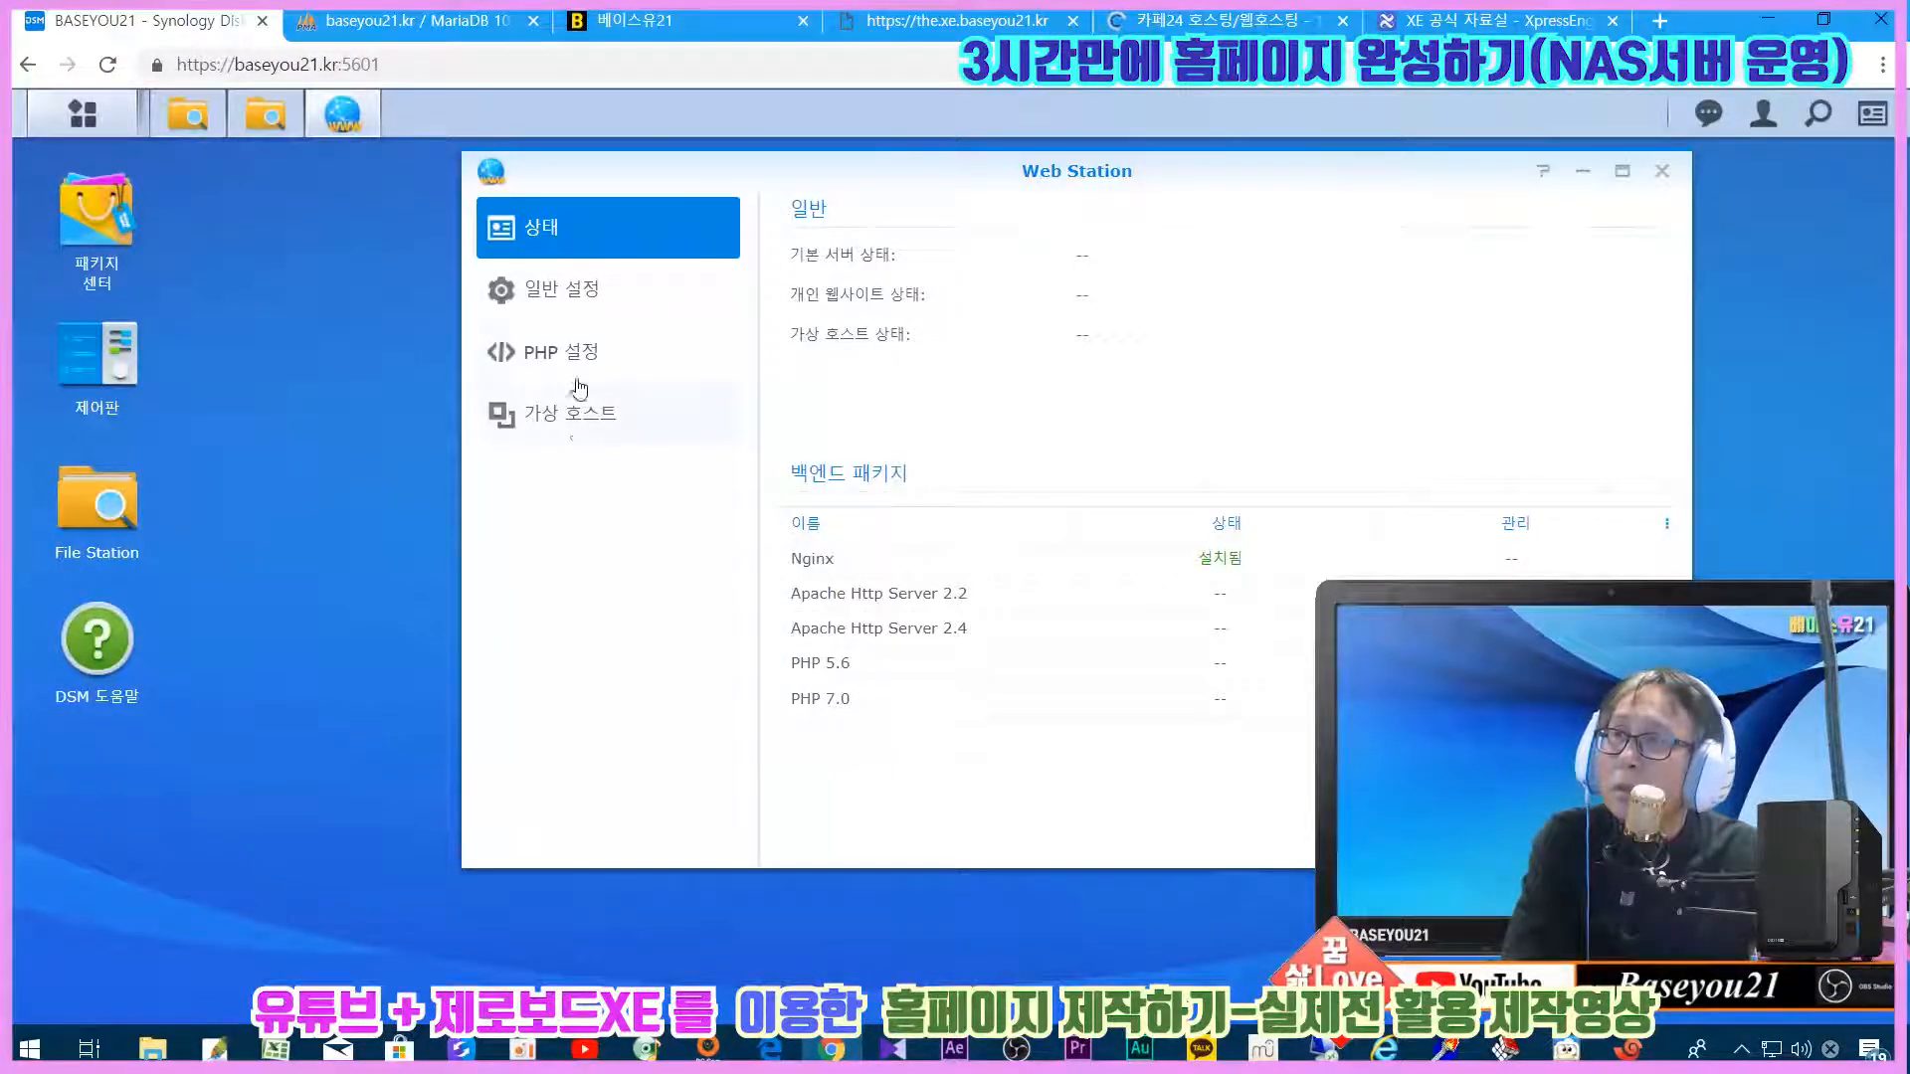
pyautogui.click(577, 360)
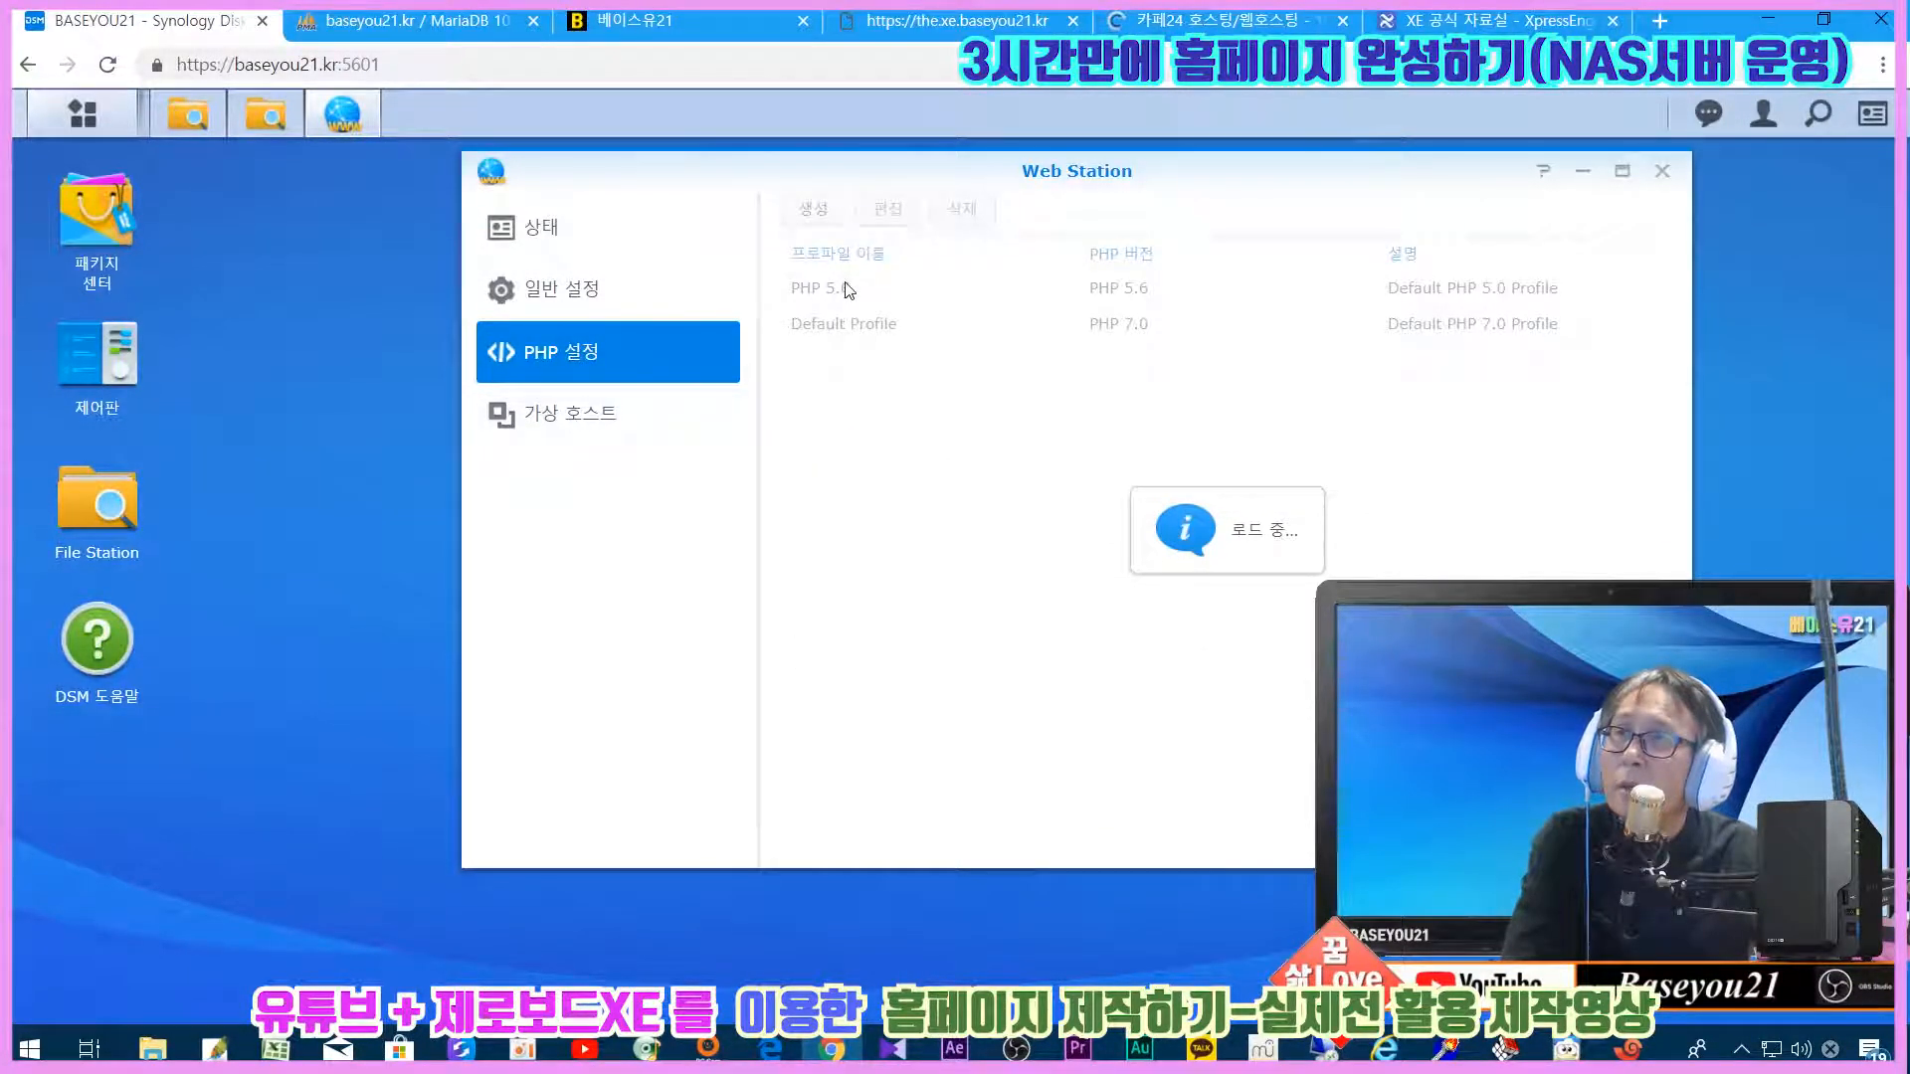
# Step: Review the PHP 5.6 profile's extensions and close Web Station without changes
pyautogui.doubleClick(845, 289)
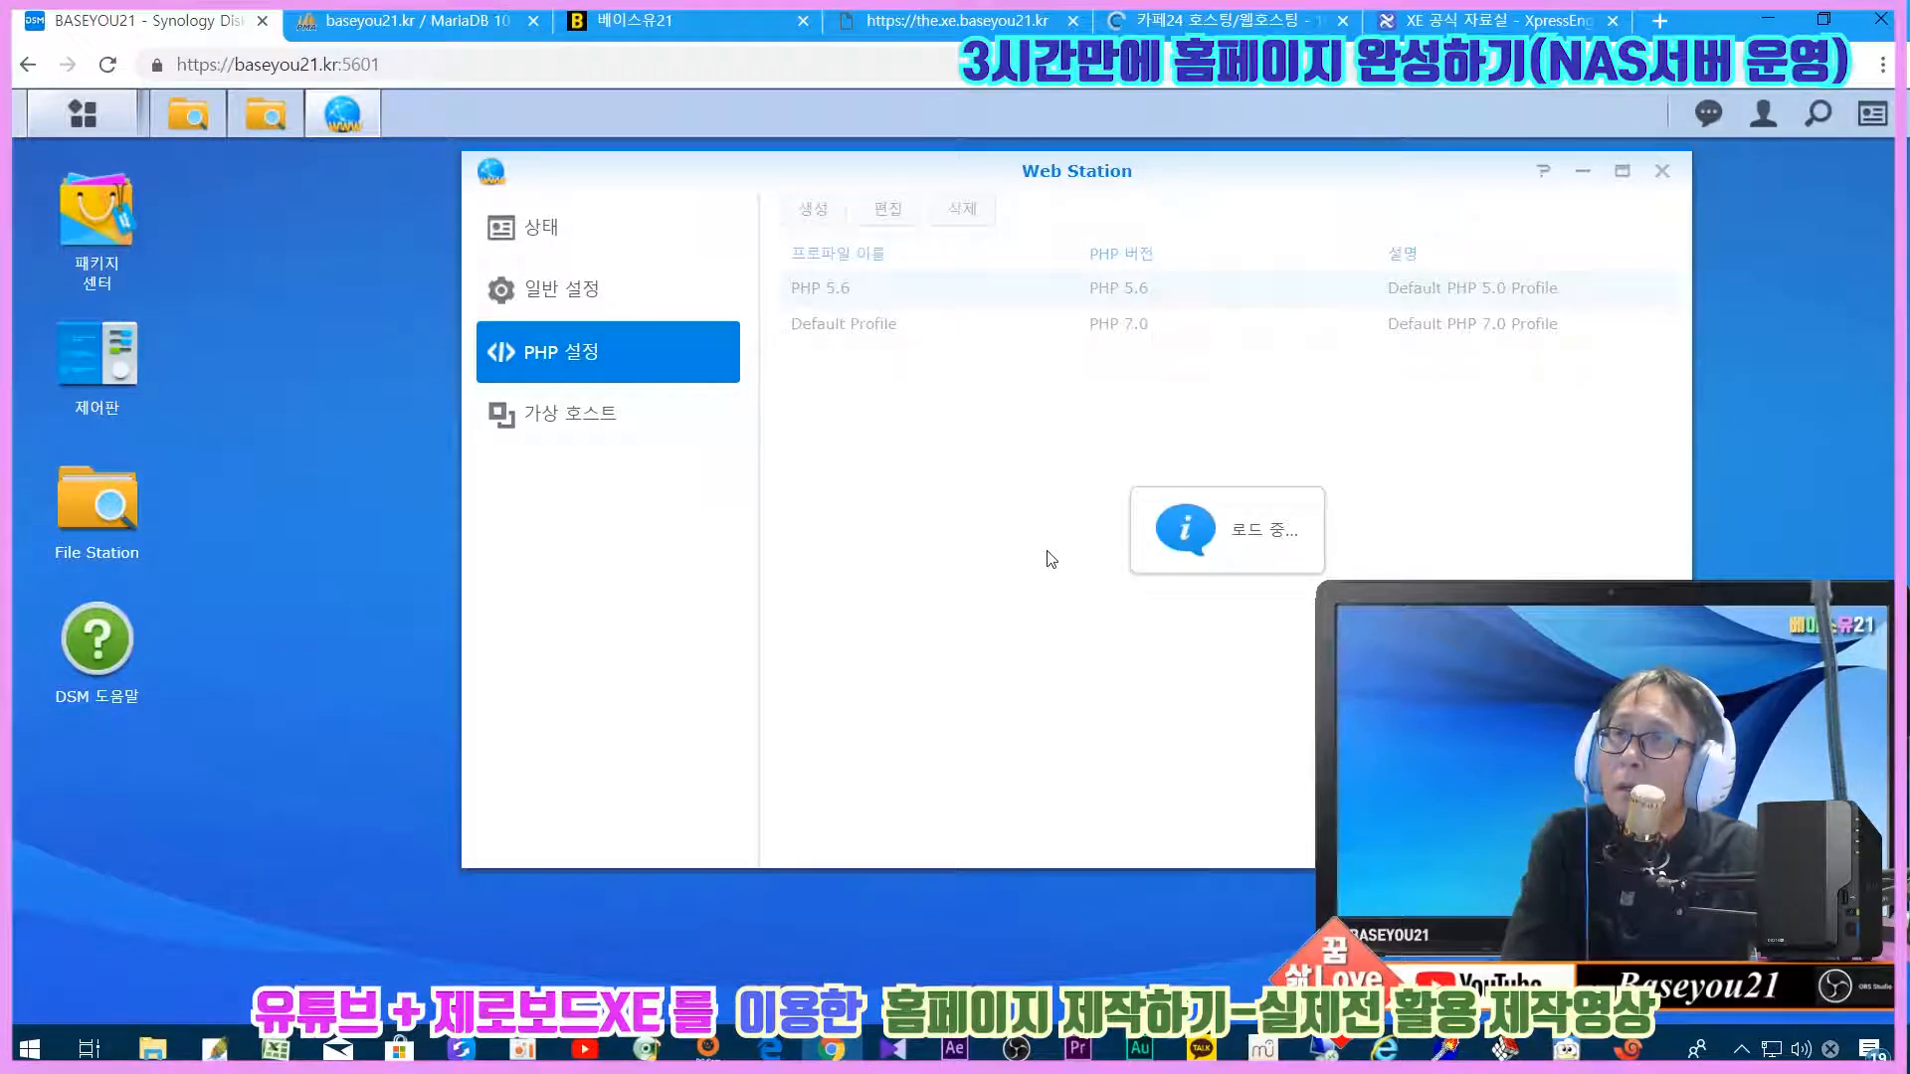
pyautogui.scroll(-3, 895, 774)
pyautogui.scroll(-4, 895, 774)
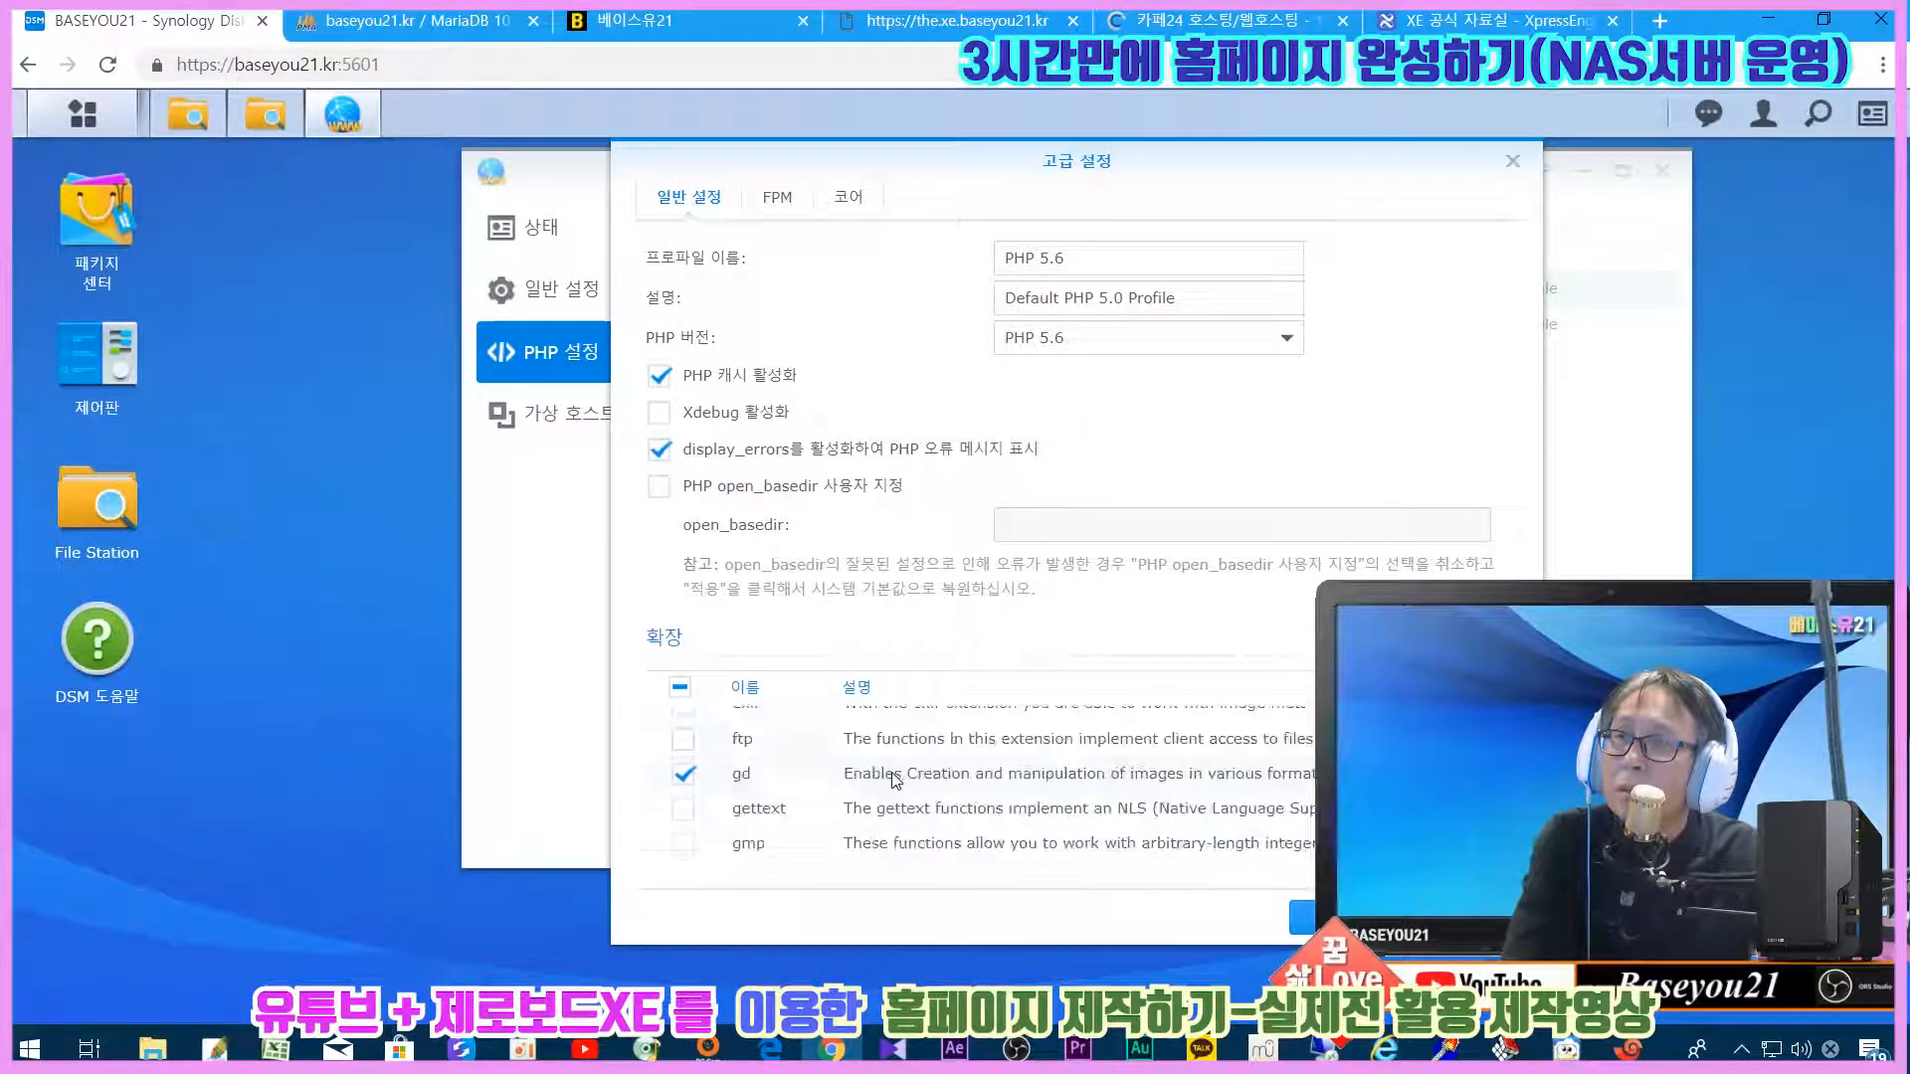
pyautogui.scroll(-5, 895, 779)
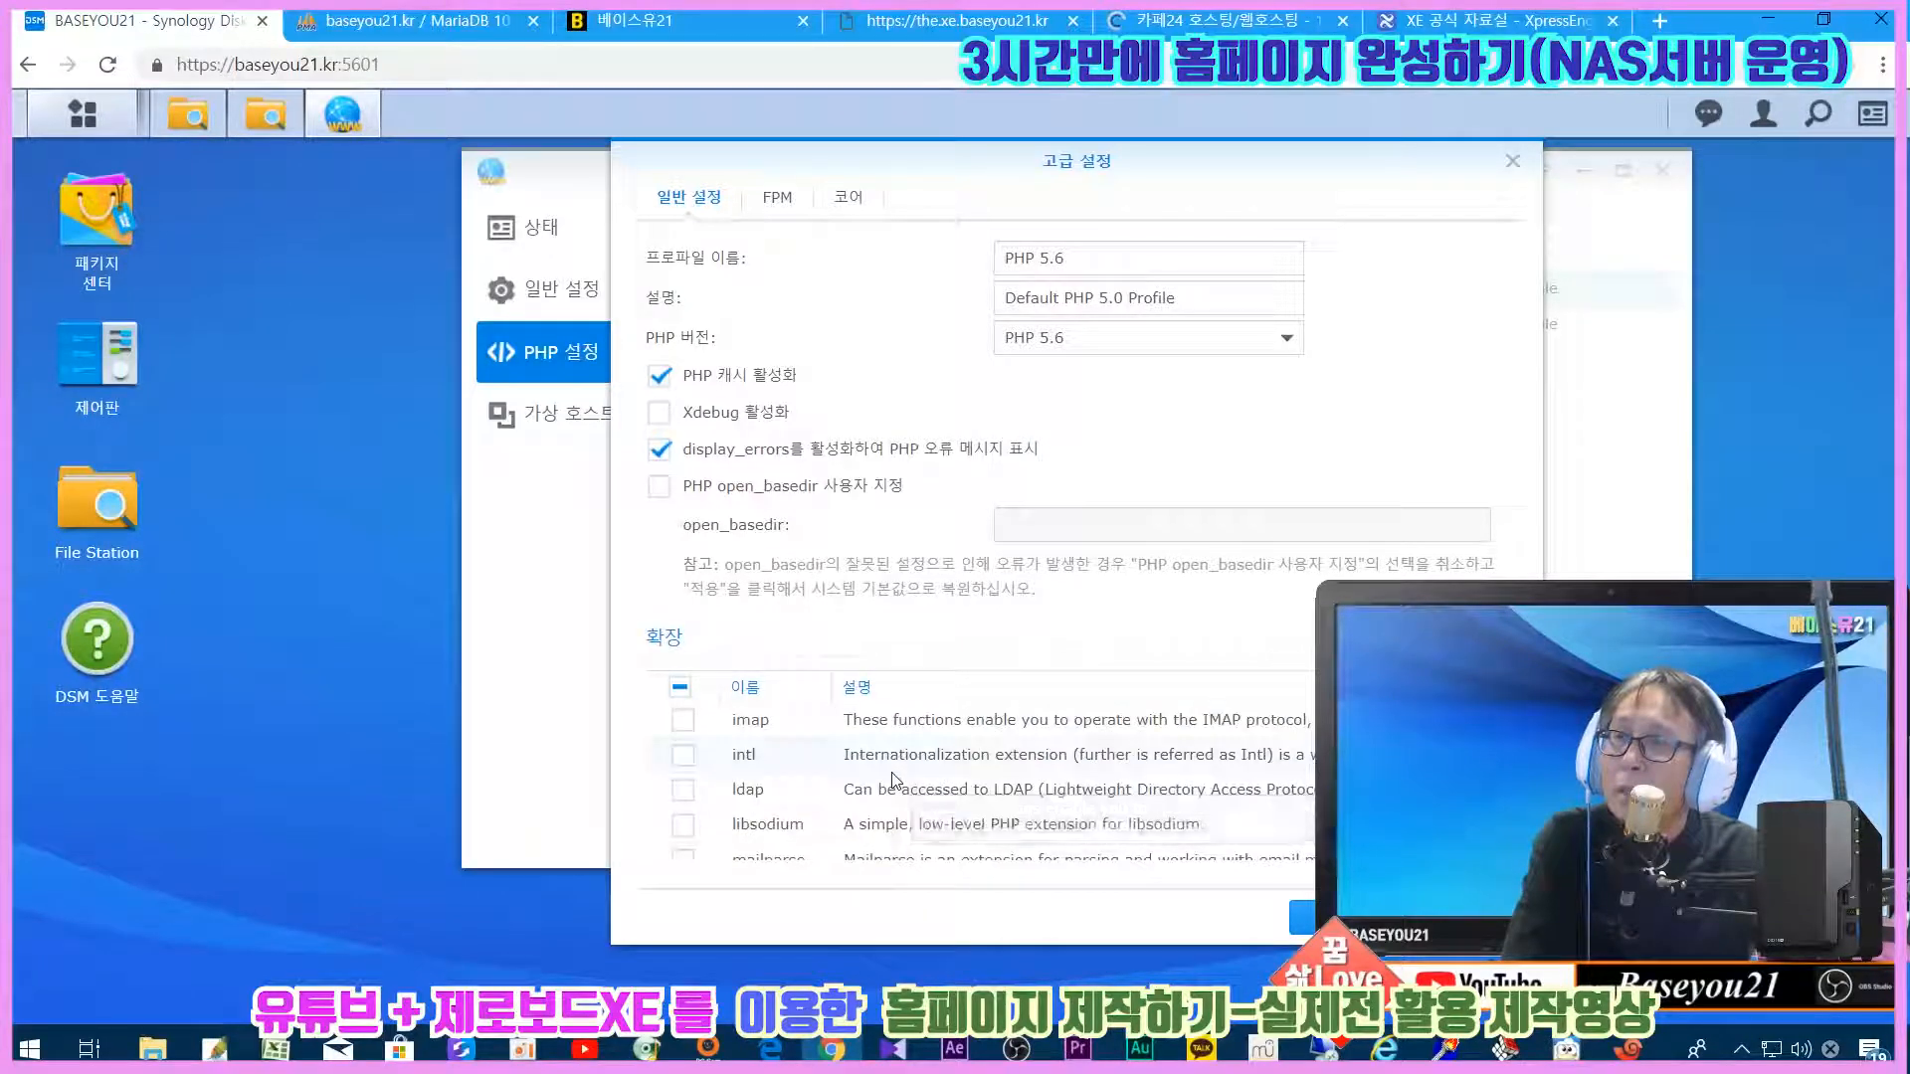
pyautogui.scroll(-5, 895, 780)
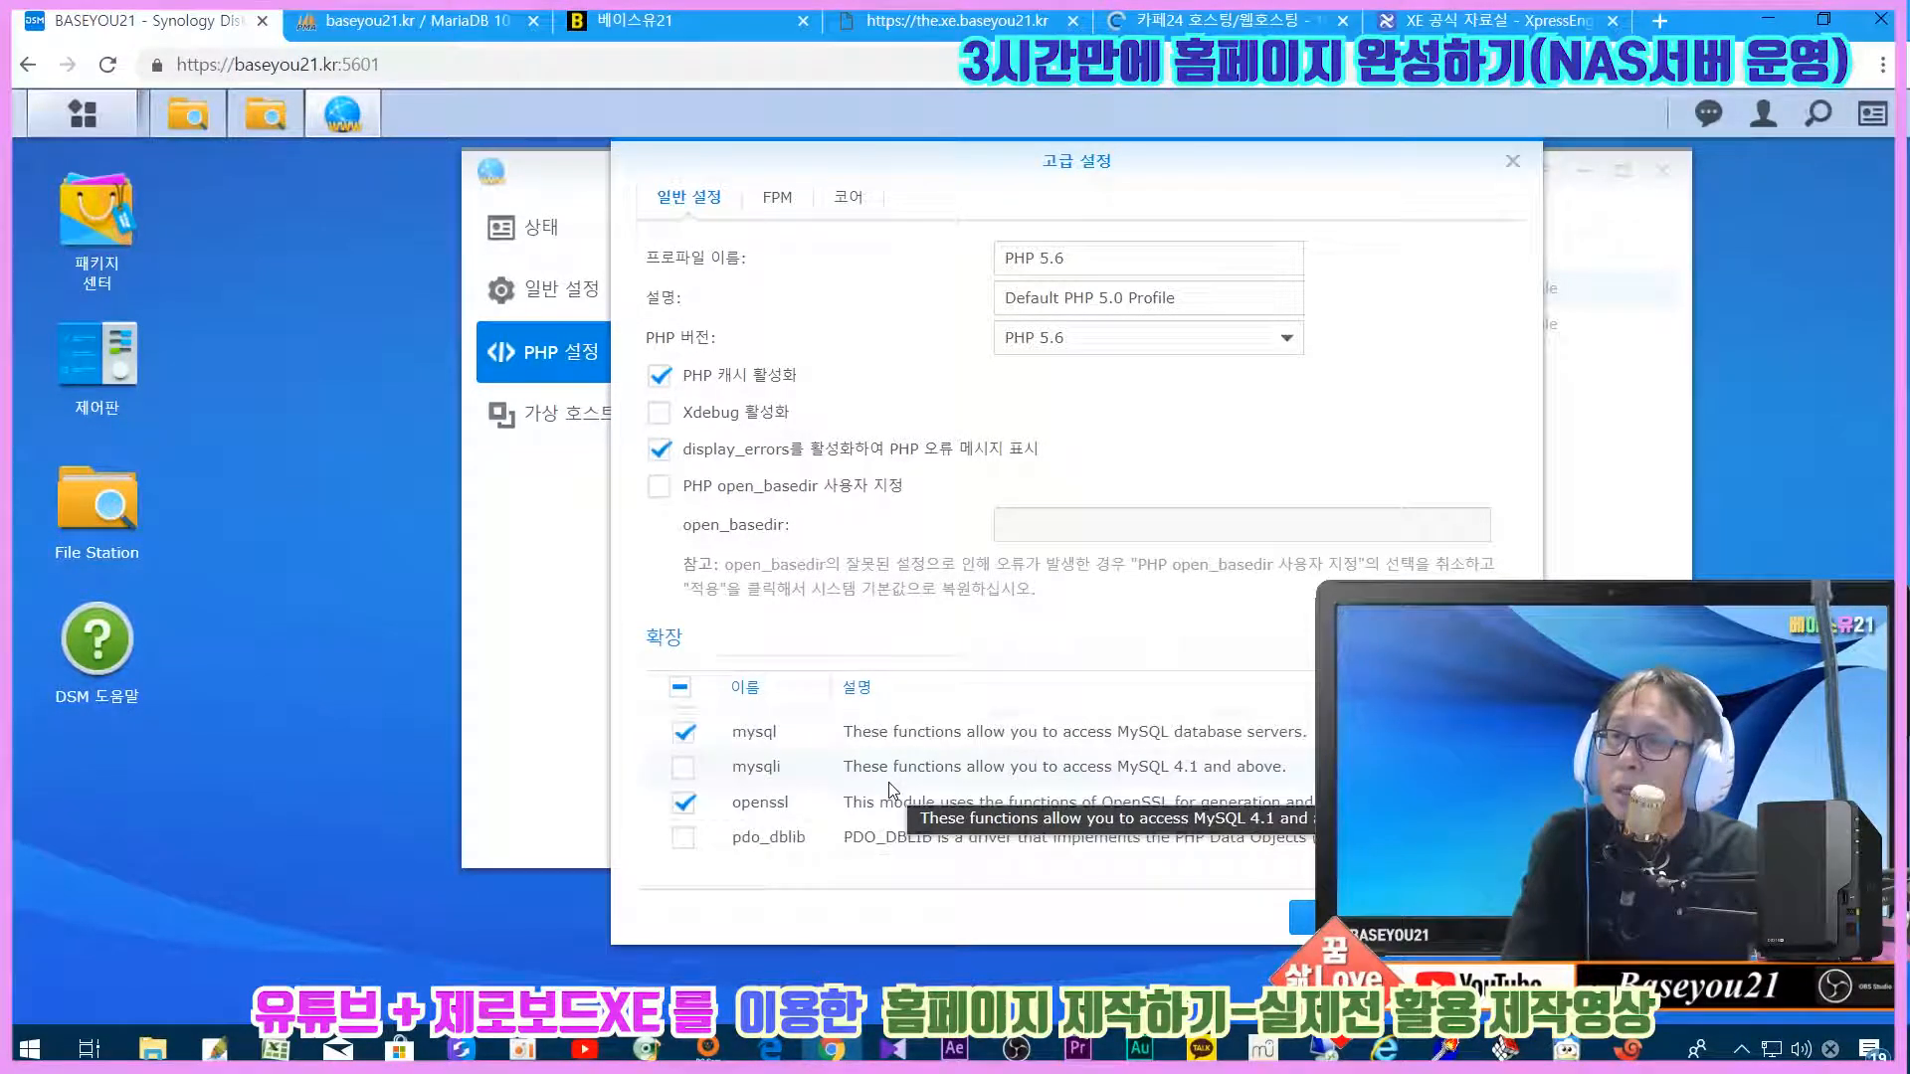
pyautogui.scroll(-2, 891, 790)
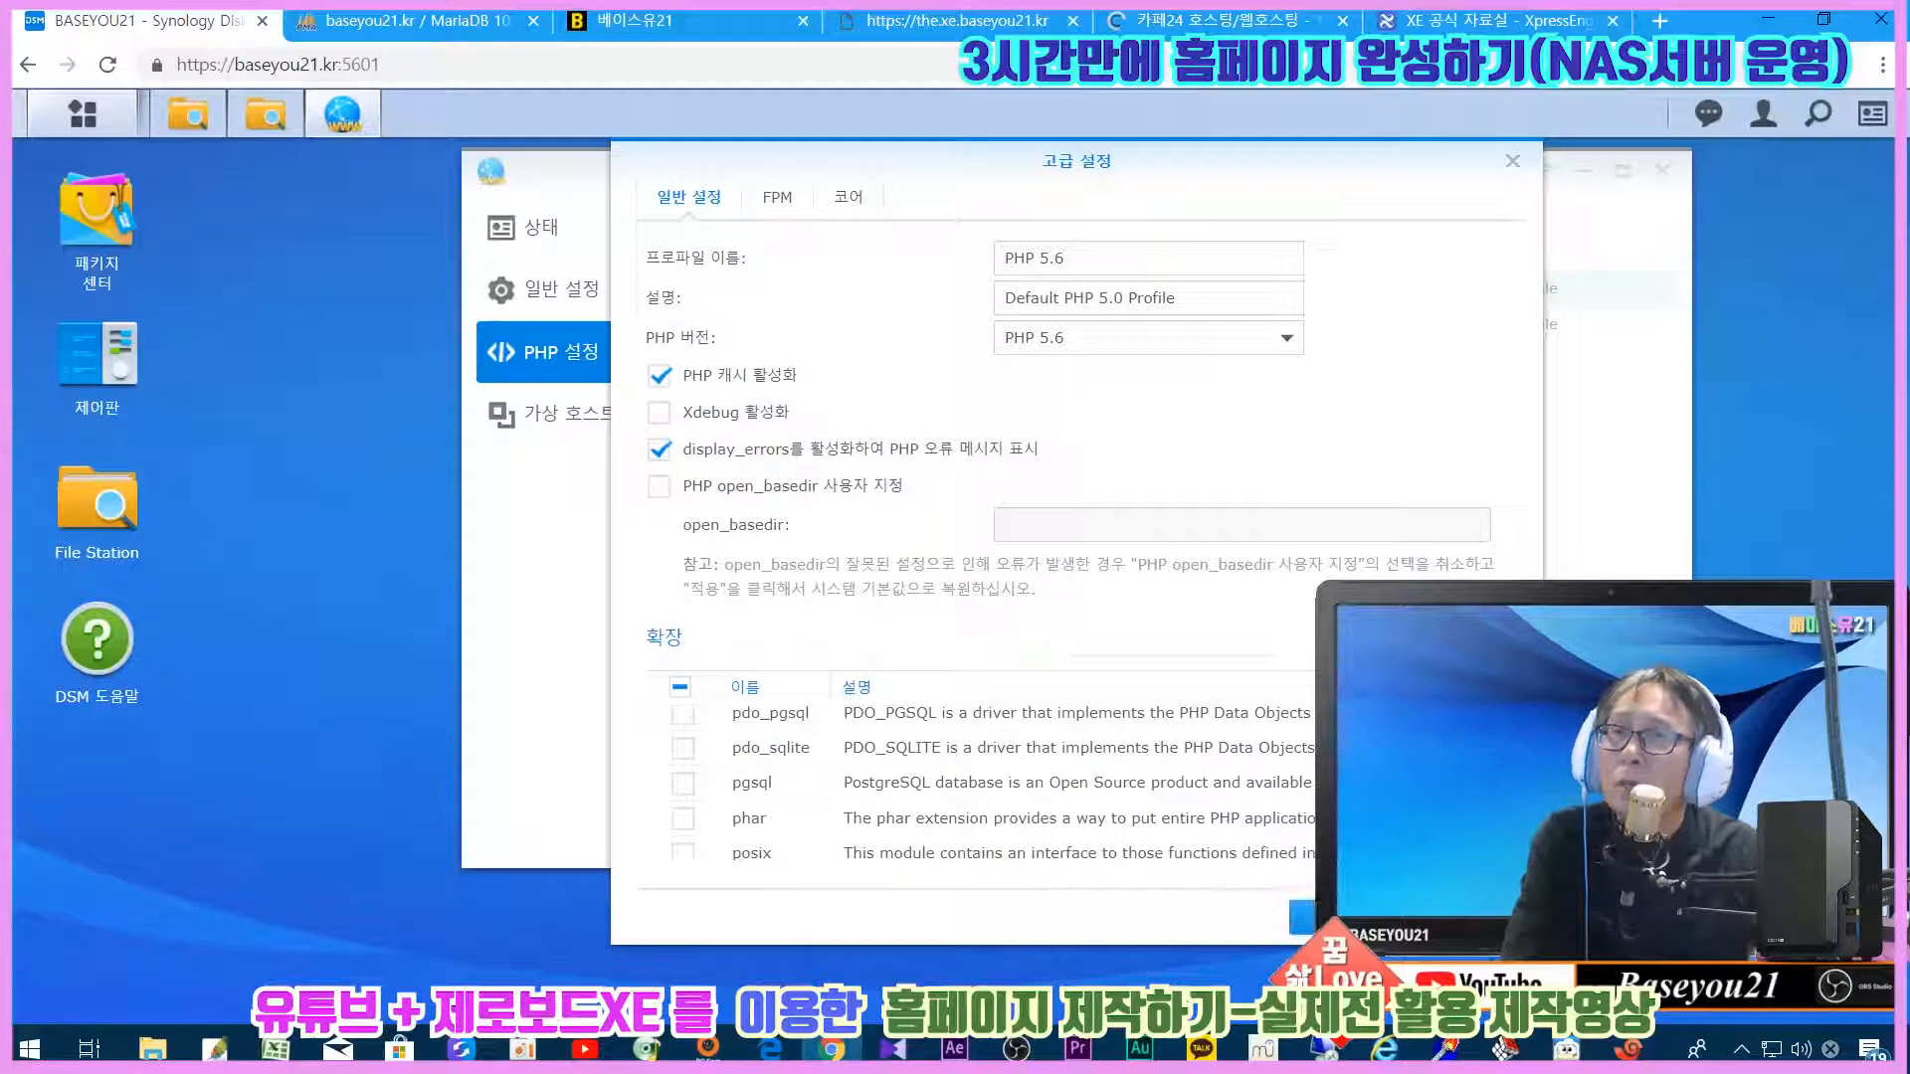
pyautogui.click(1345, 917)
pyautogui.click(1662, 171)
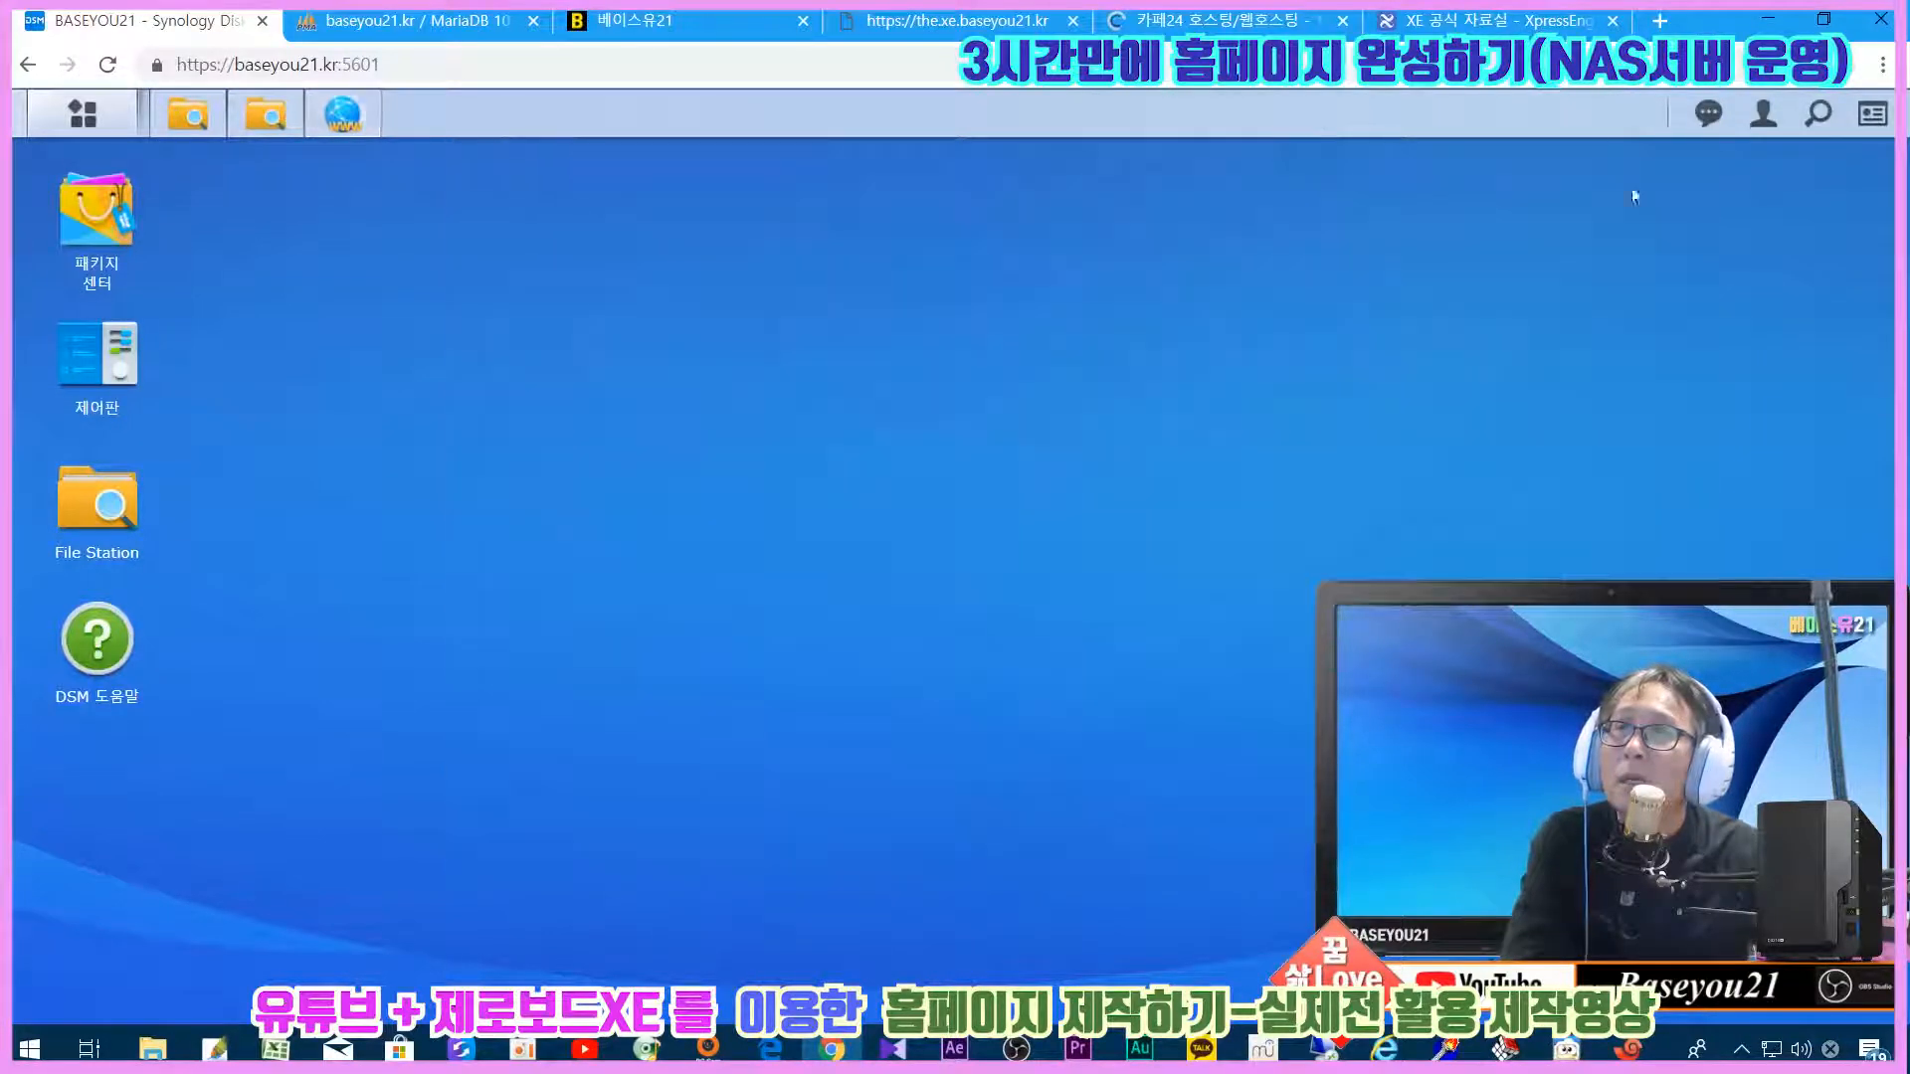
pyautogui.click(993, 19)
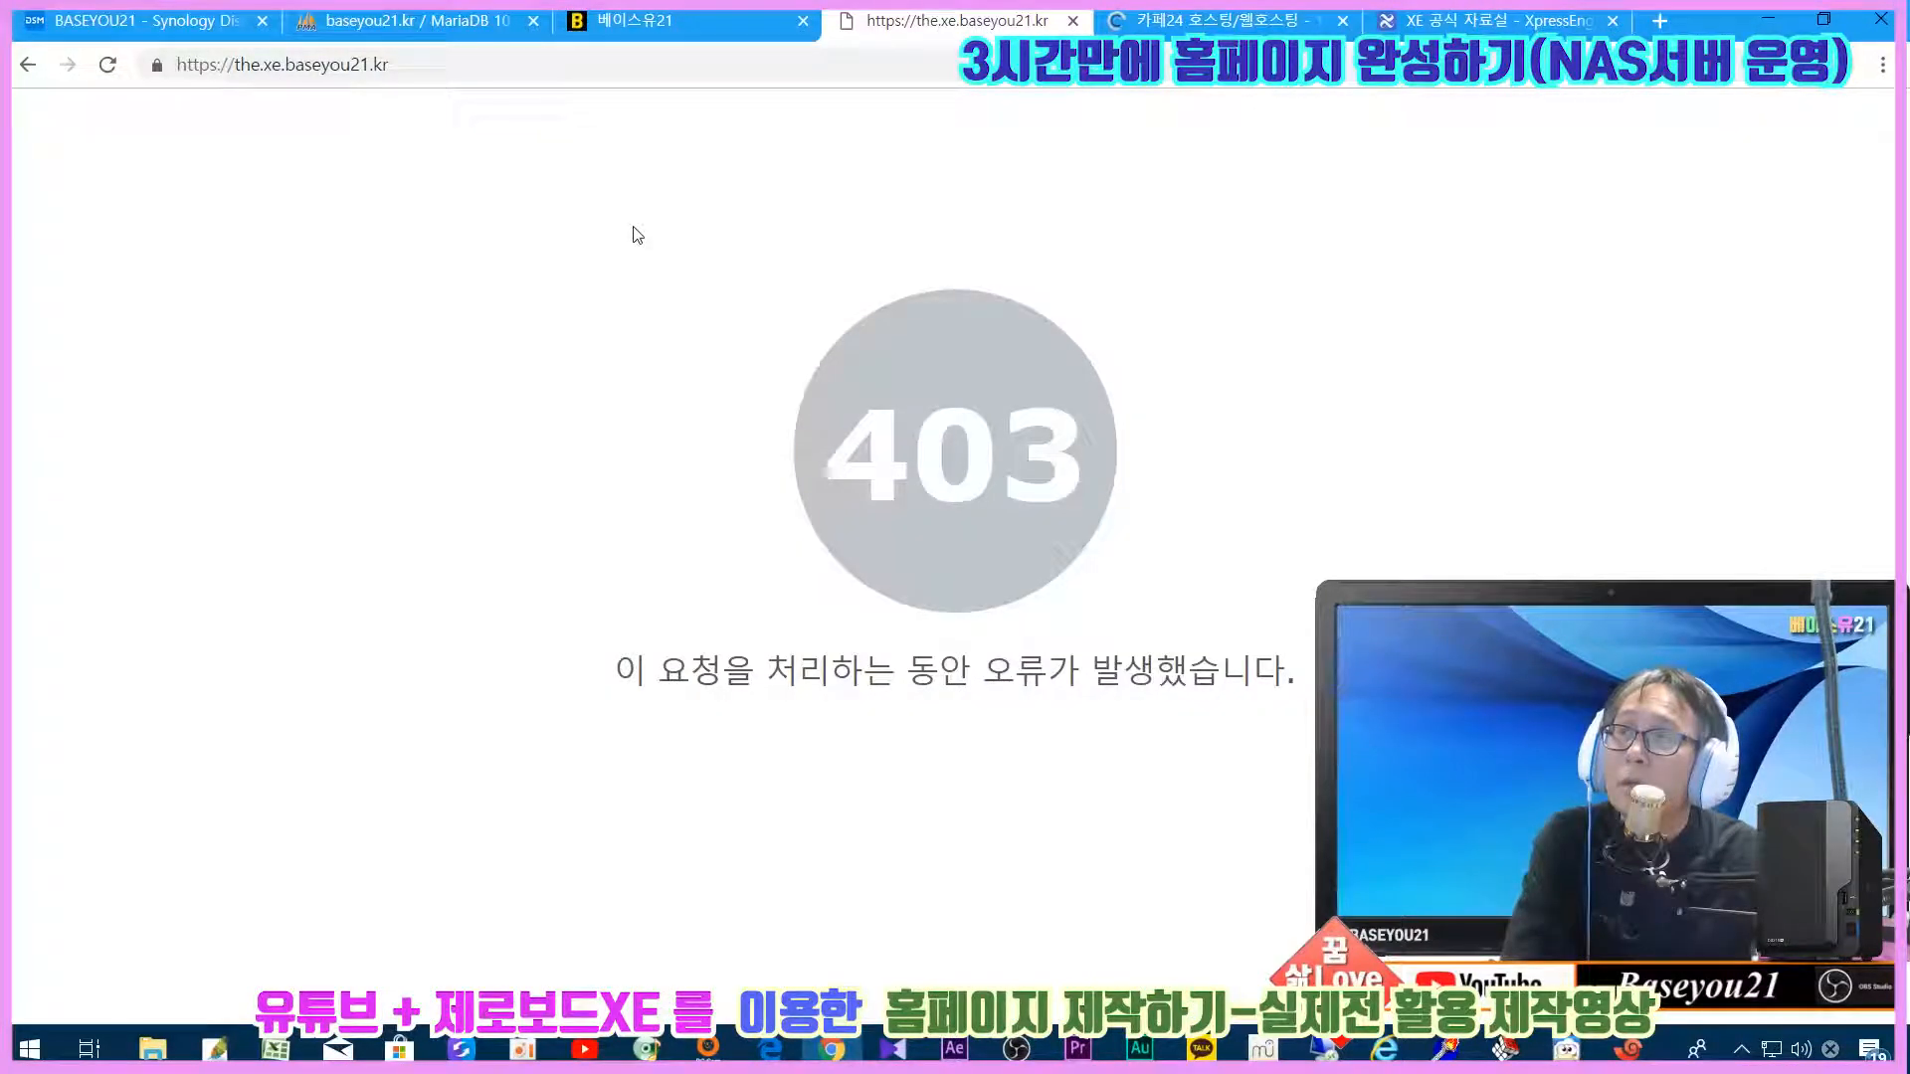
pyautogui.click(434, 67)
pyautogui.click(437, 66)
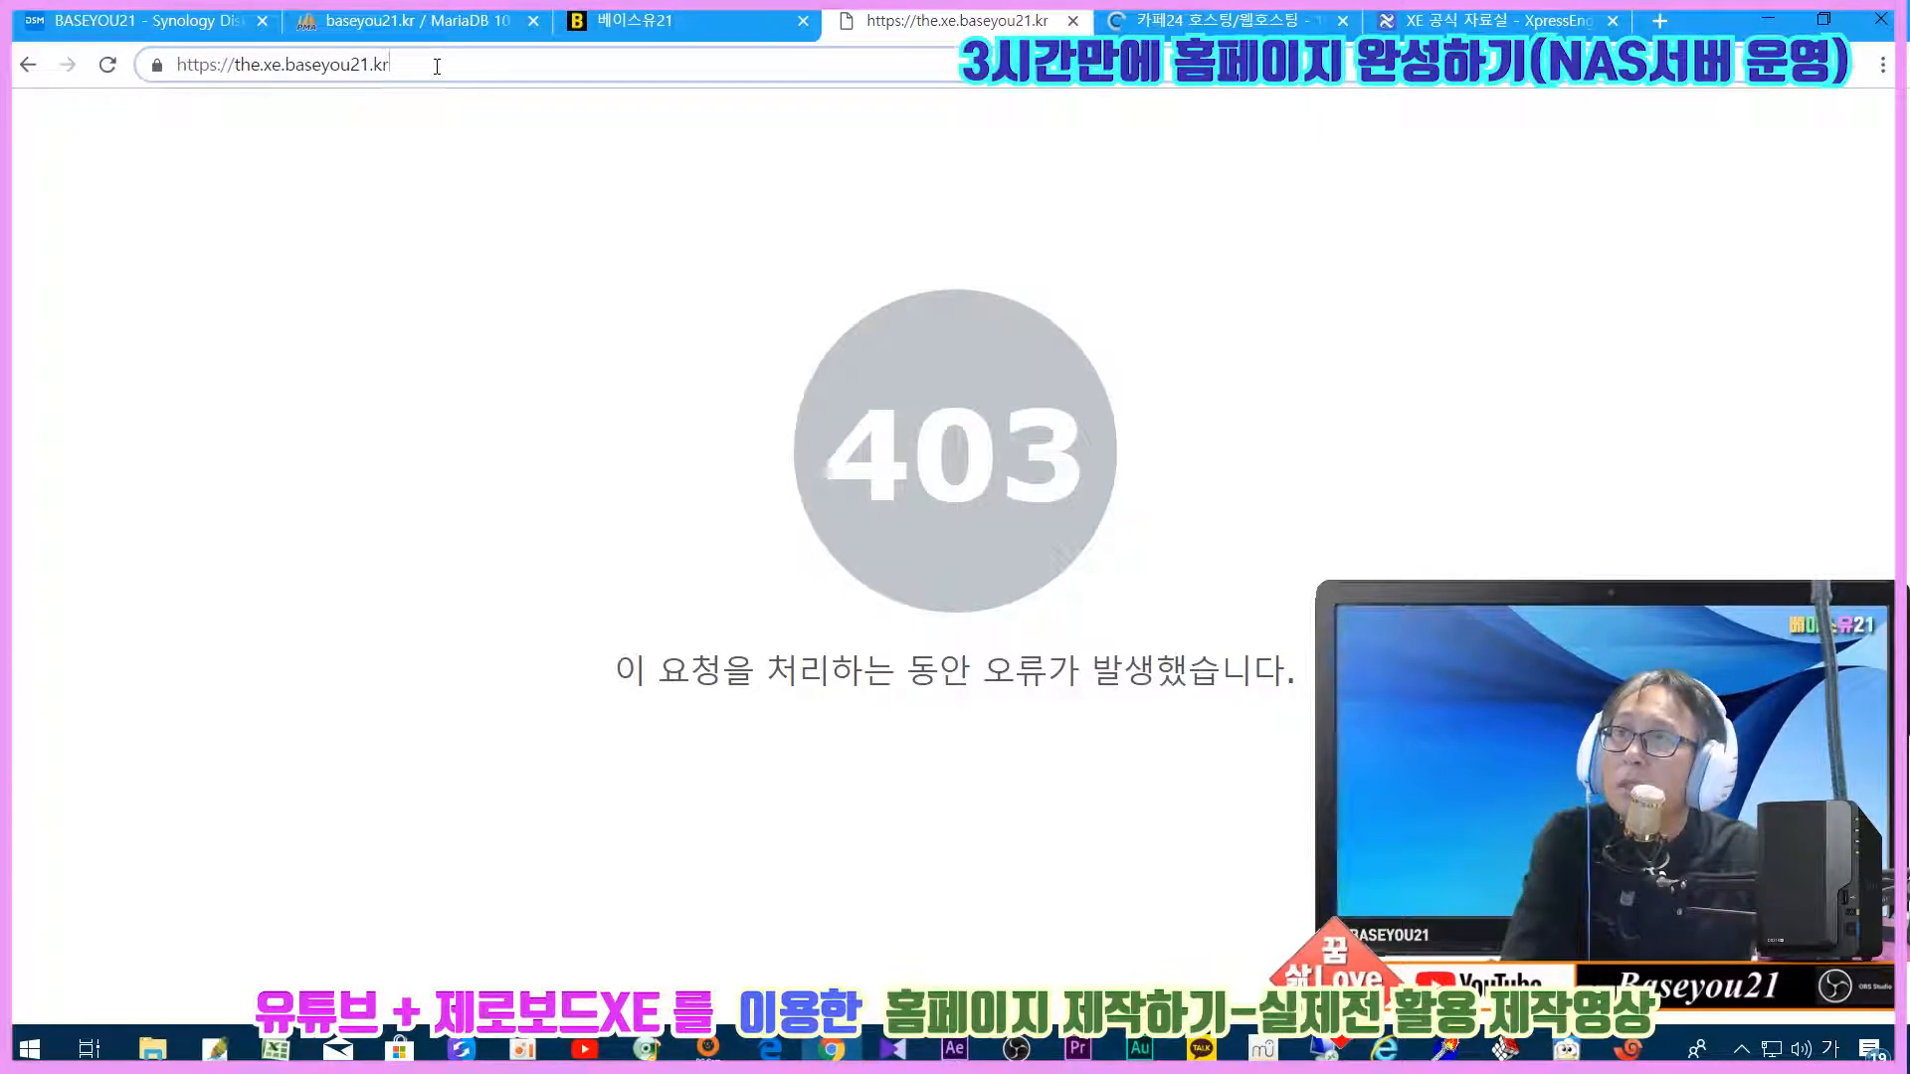
pyautogui.click(149, 20)
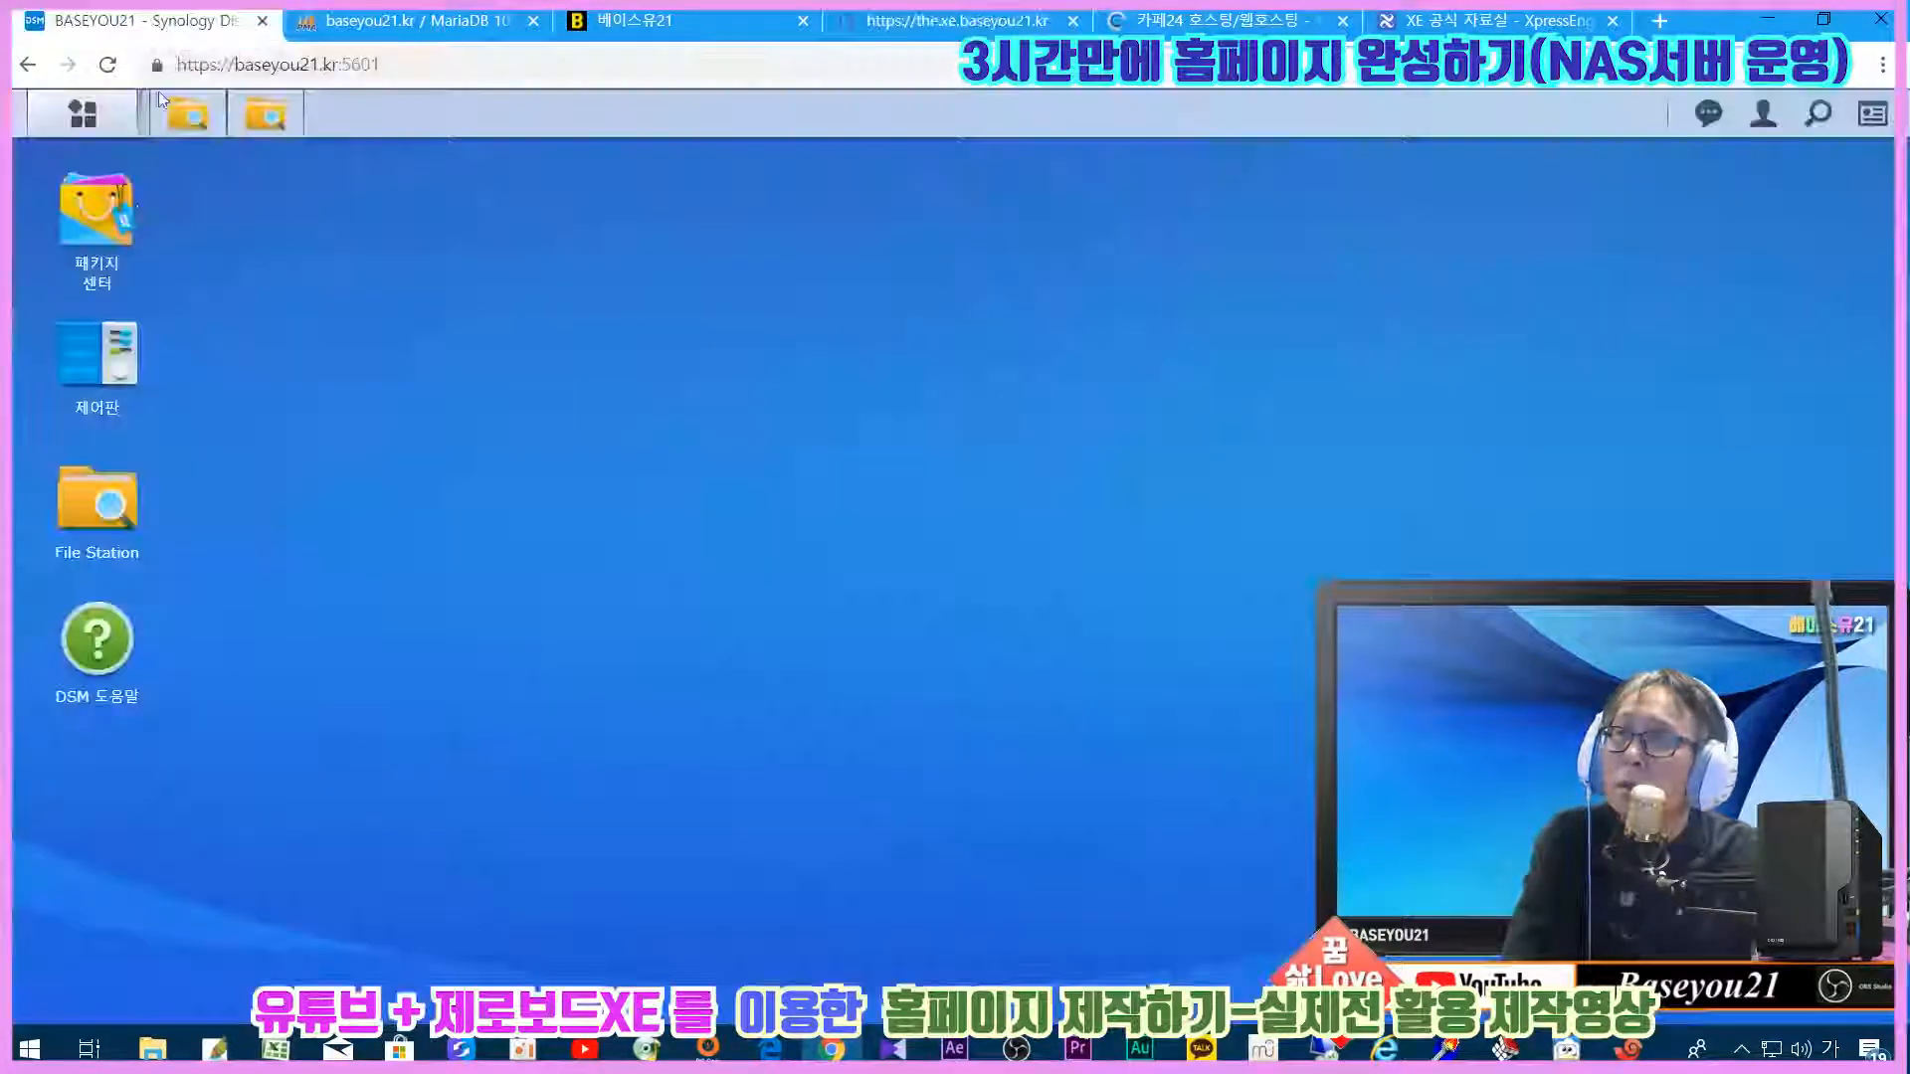
pyautogui.click(83, 114)
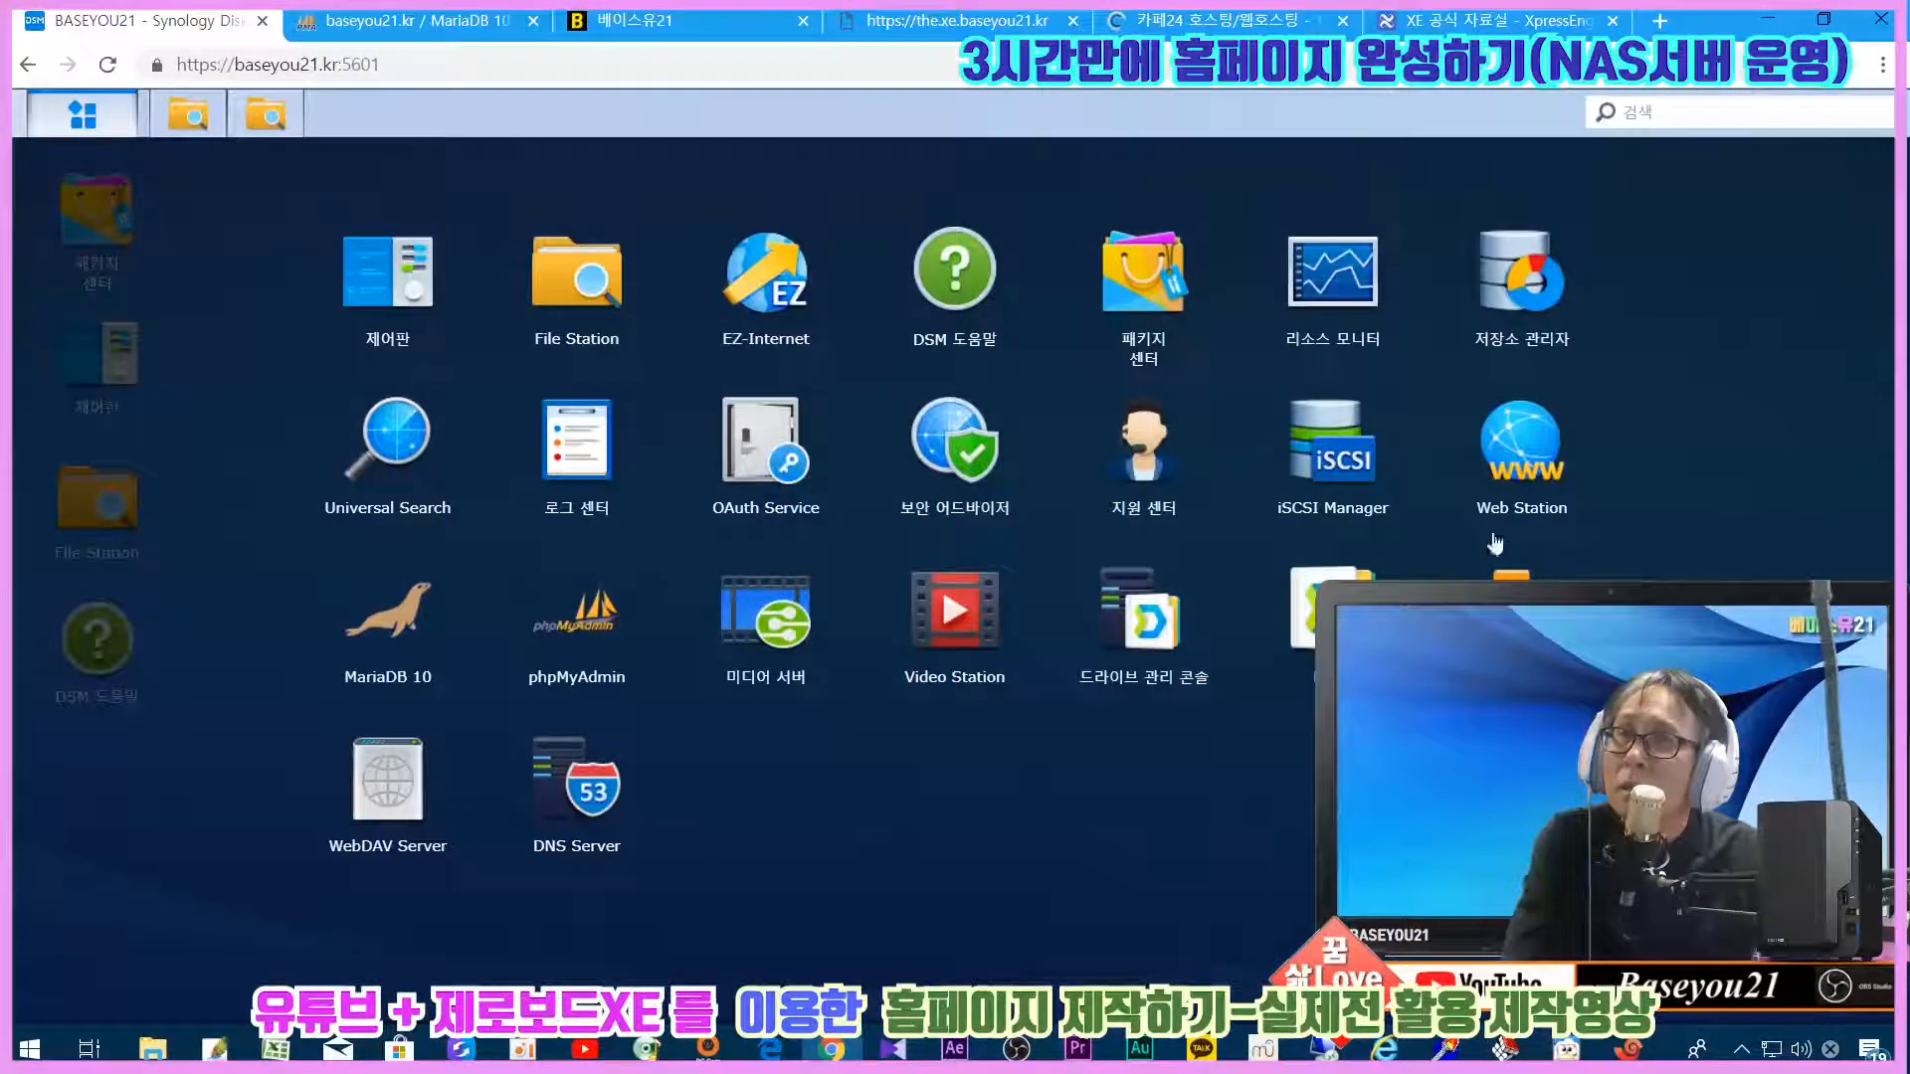
pyautogui.click(1276, 525)
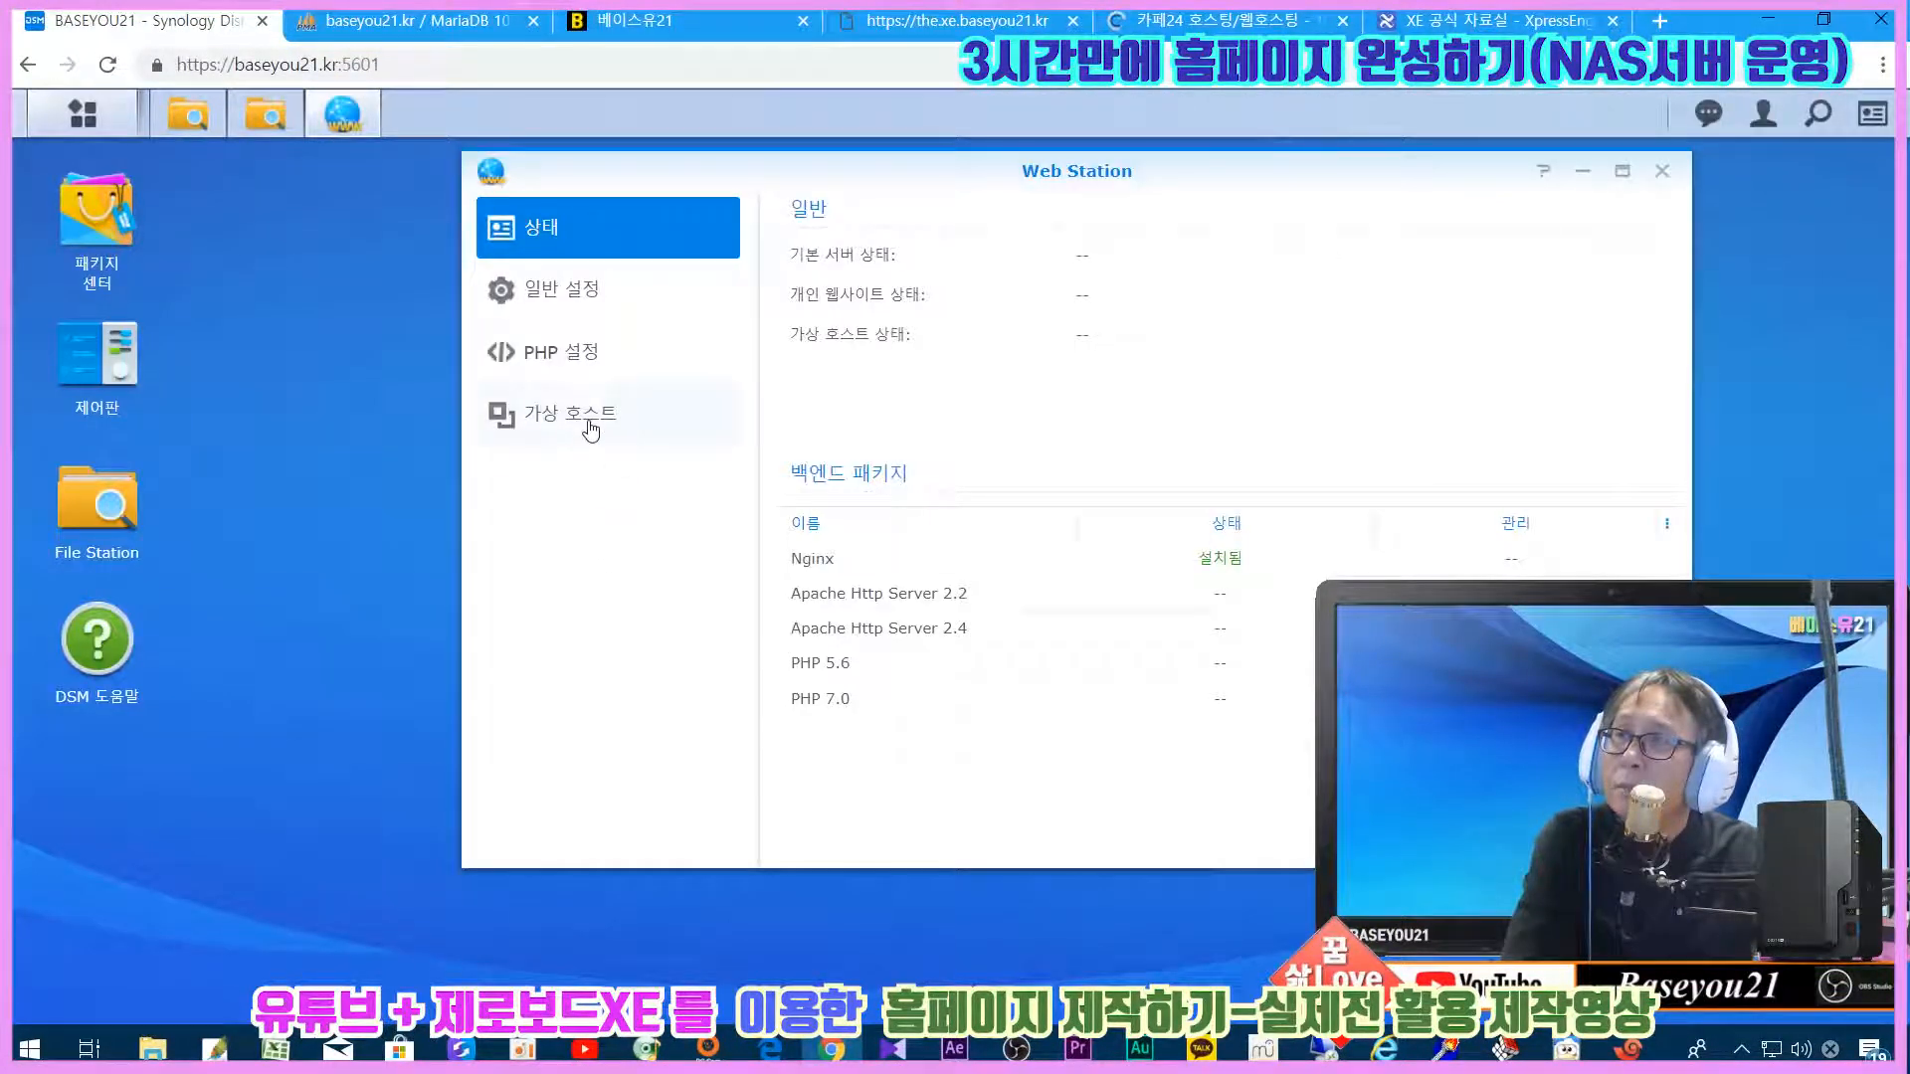
pyautogui.click(591, 430)
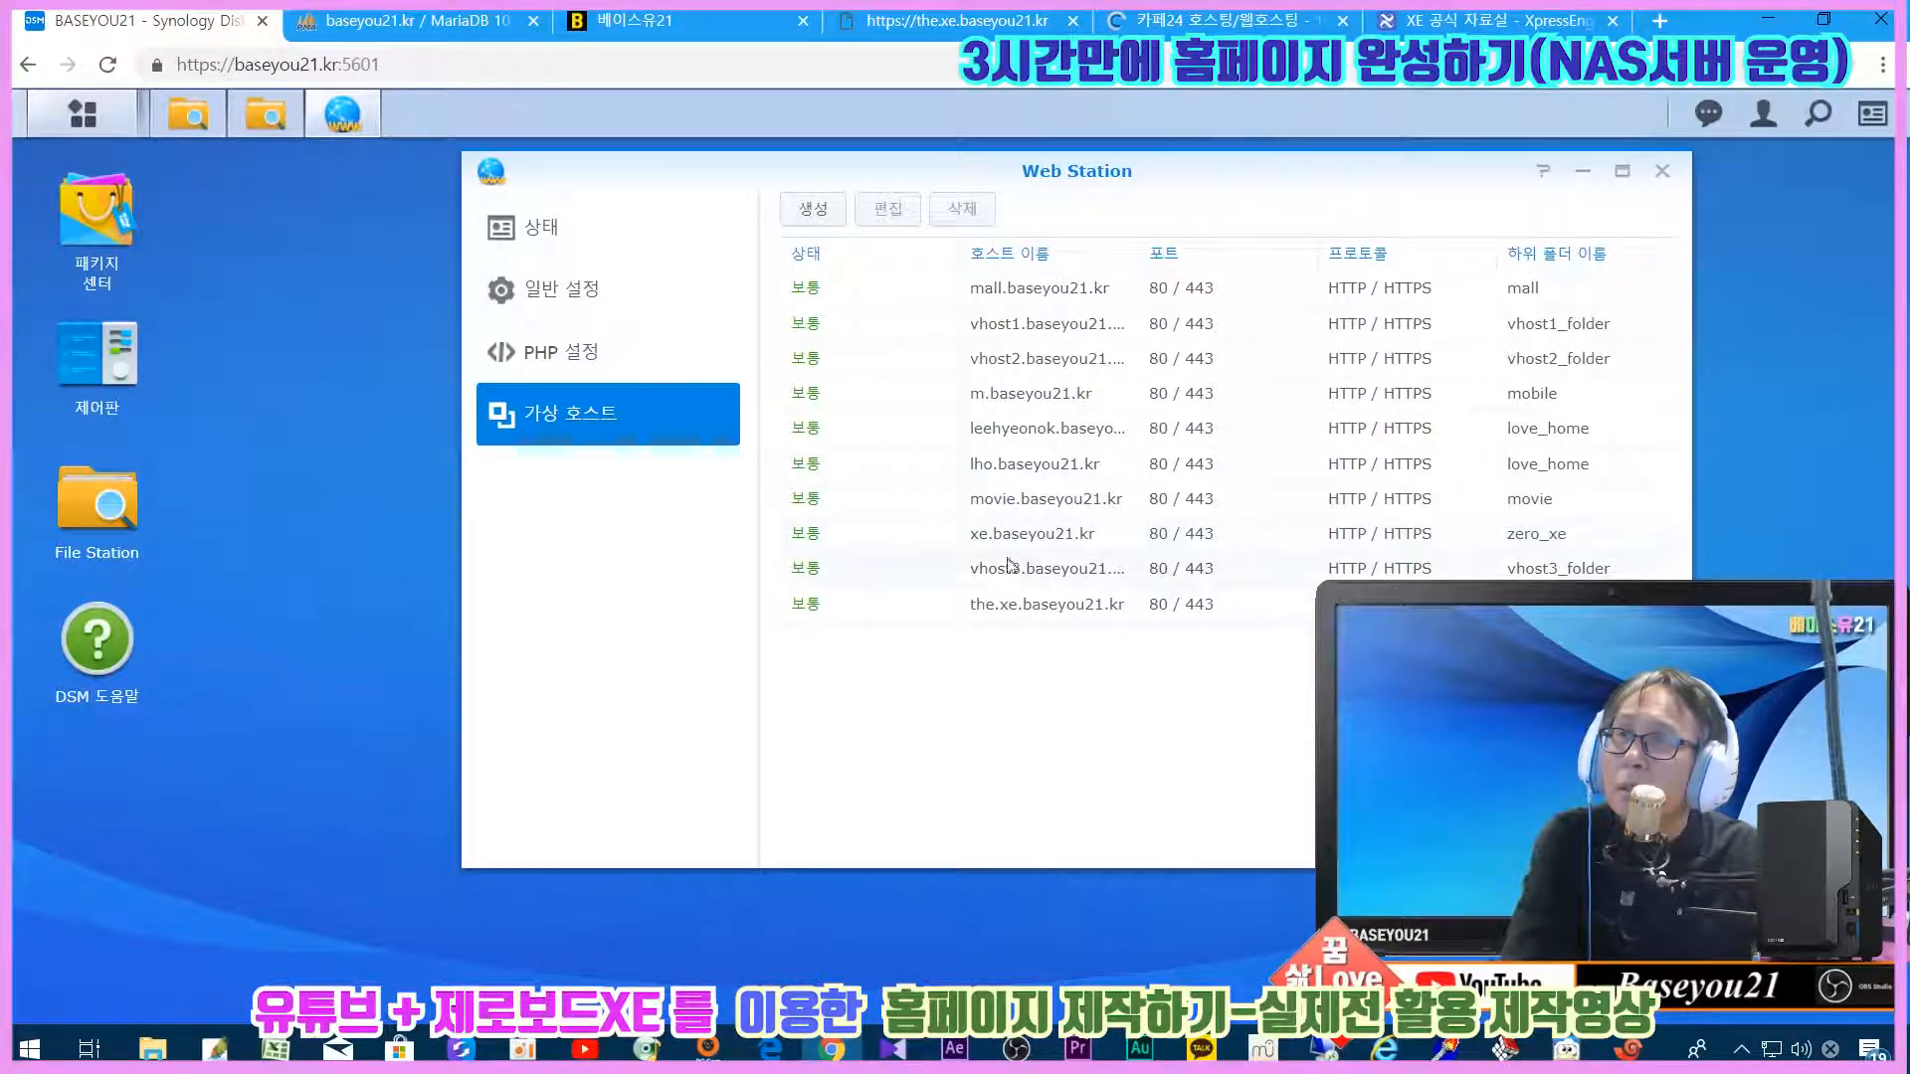
pyautogui.doubleClick(1005, 614)
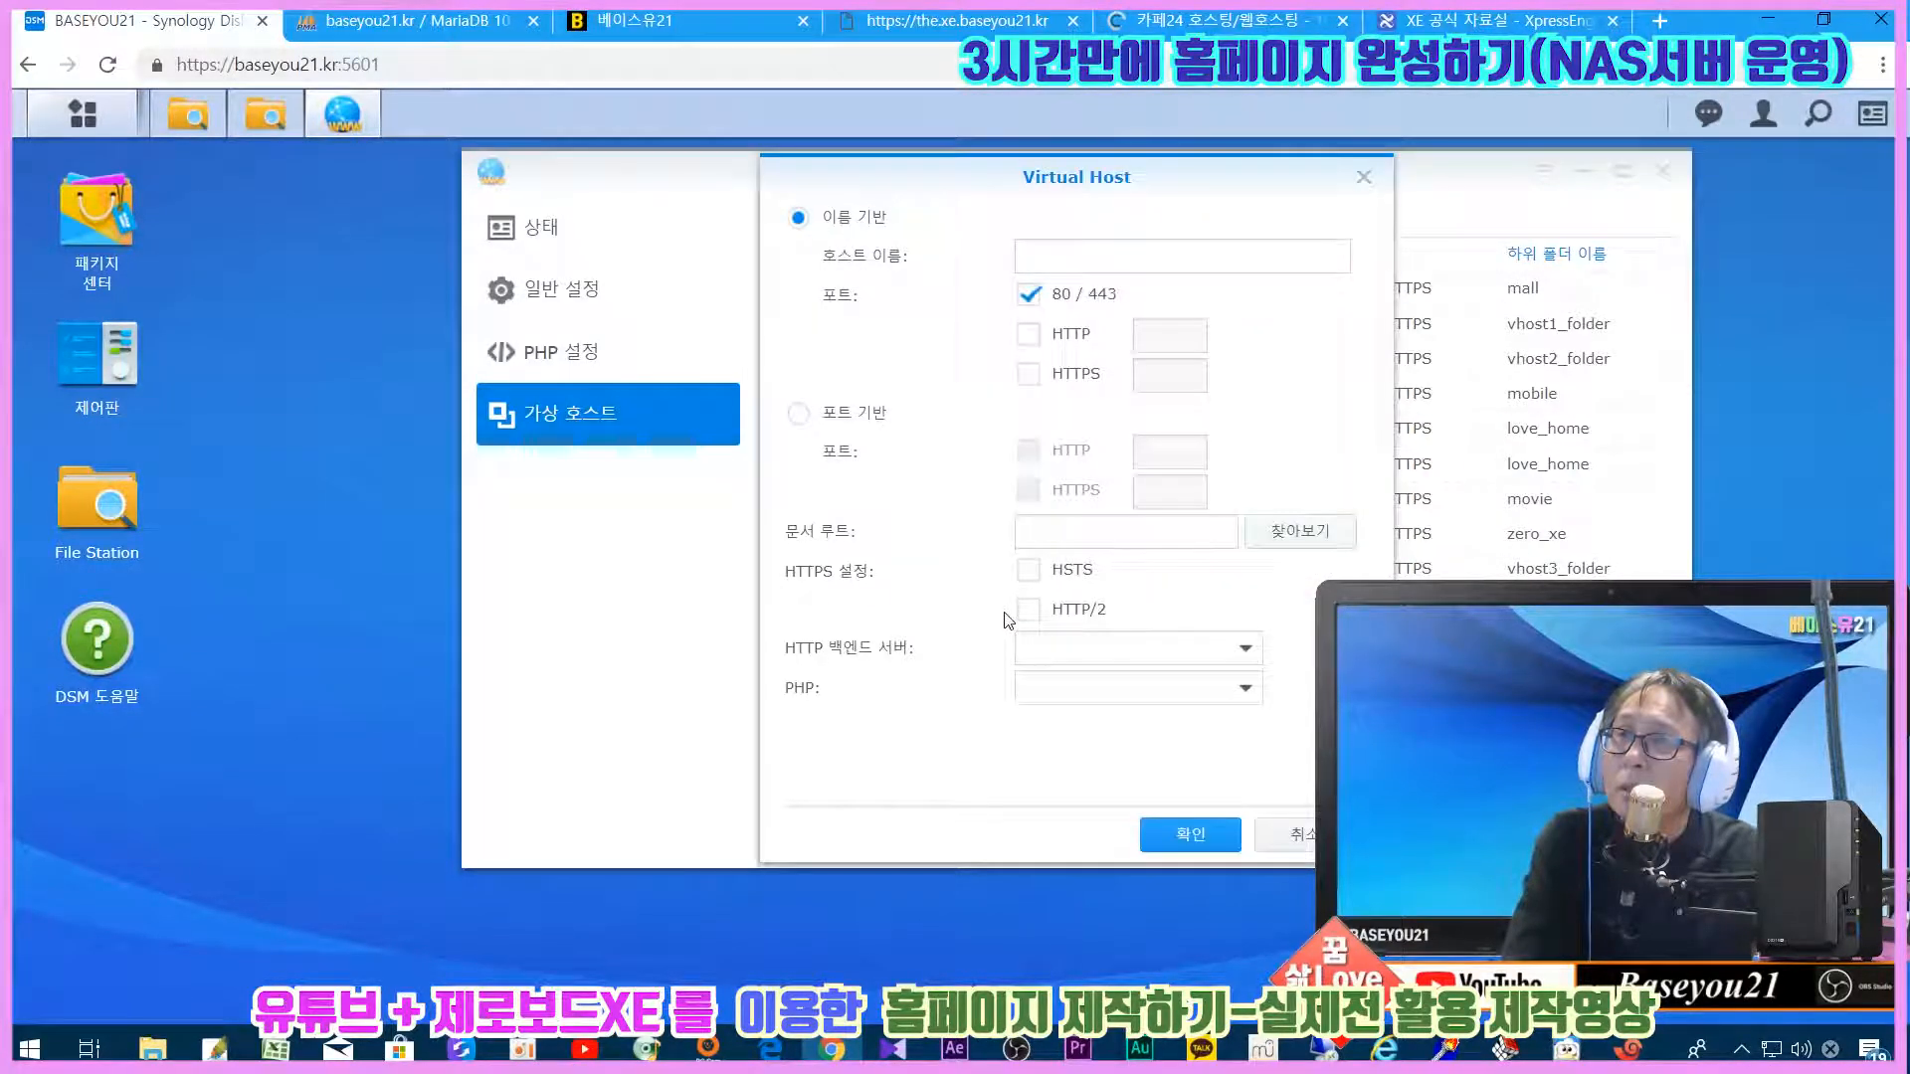
pyautogui.moveTo(1159, 534); pyautogui.dragTo(1007, 527)
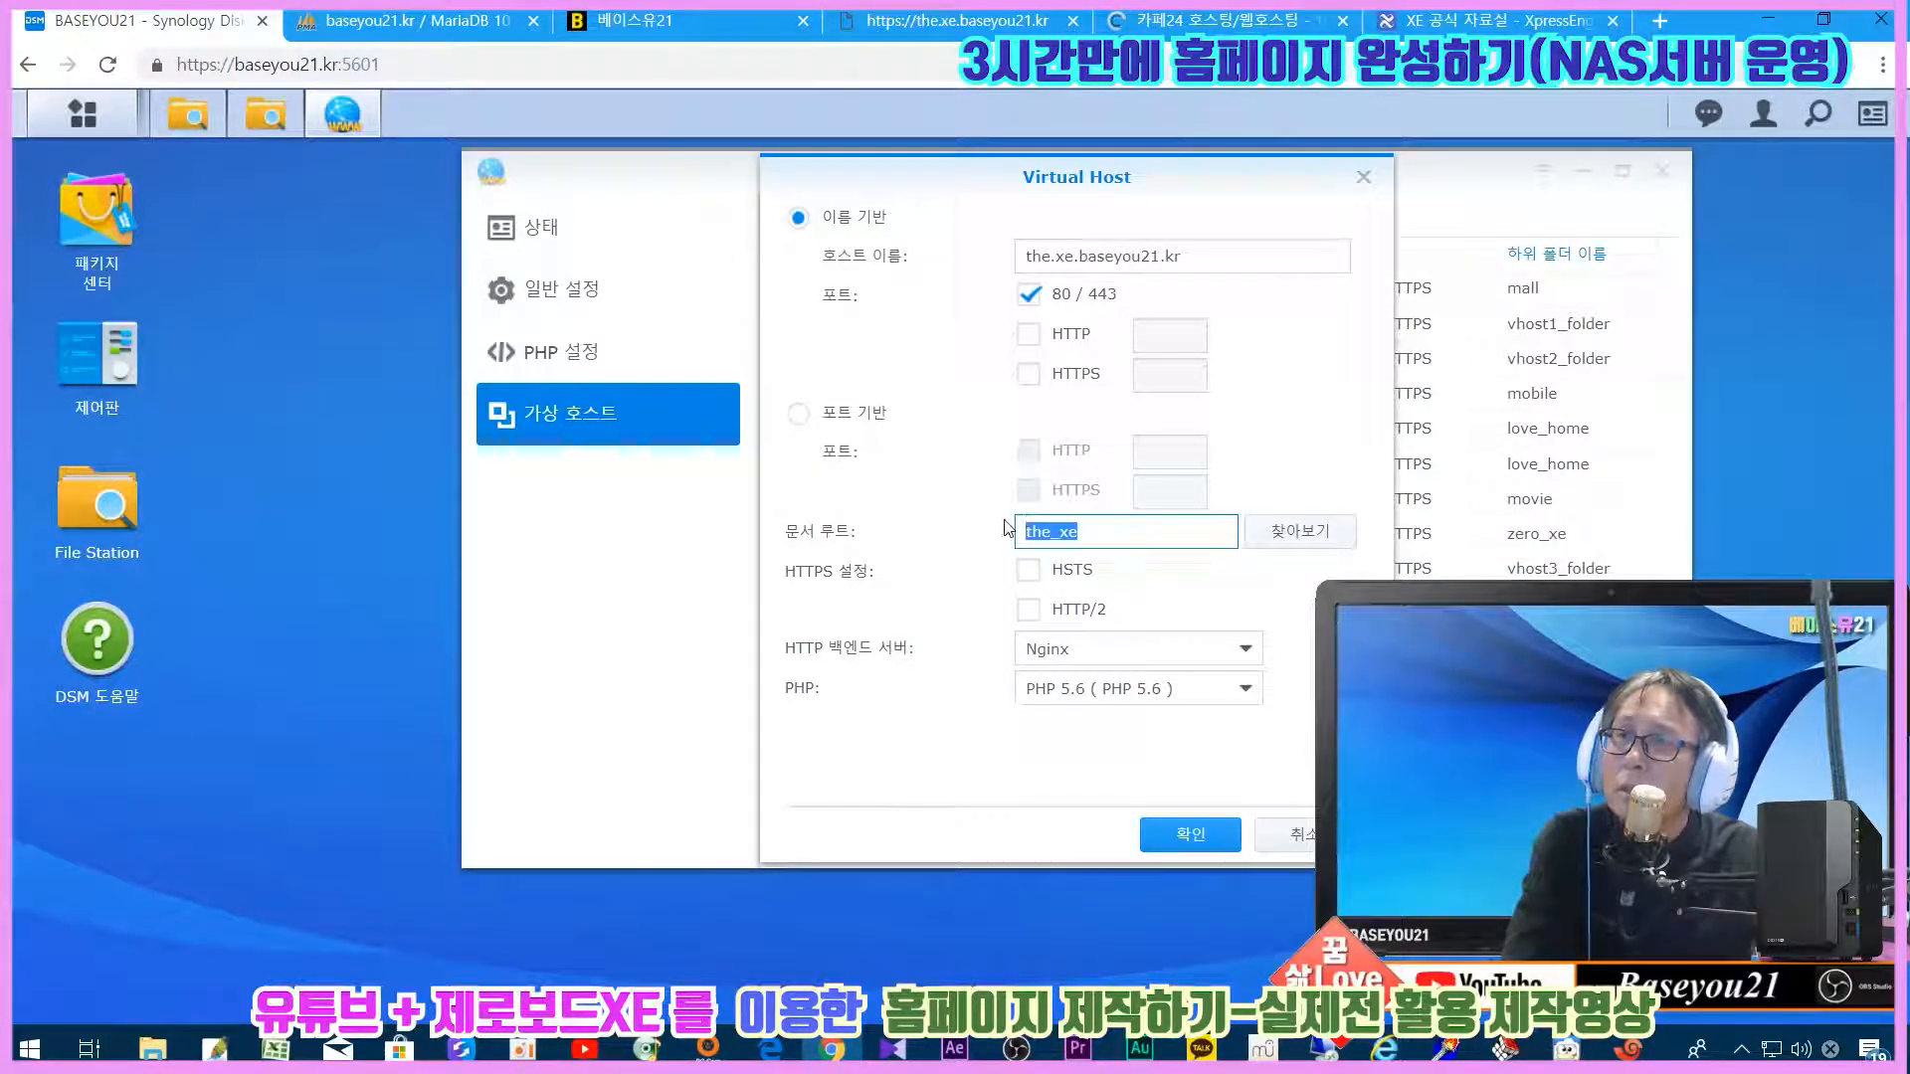
pyautogui.click(1290, 834)
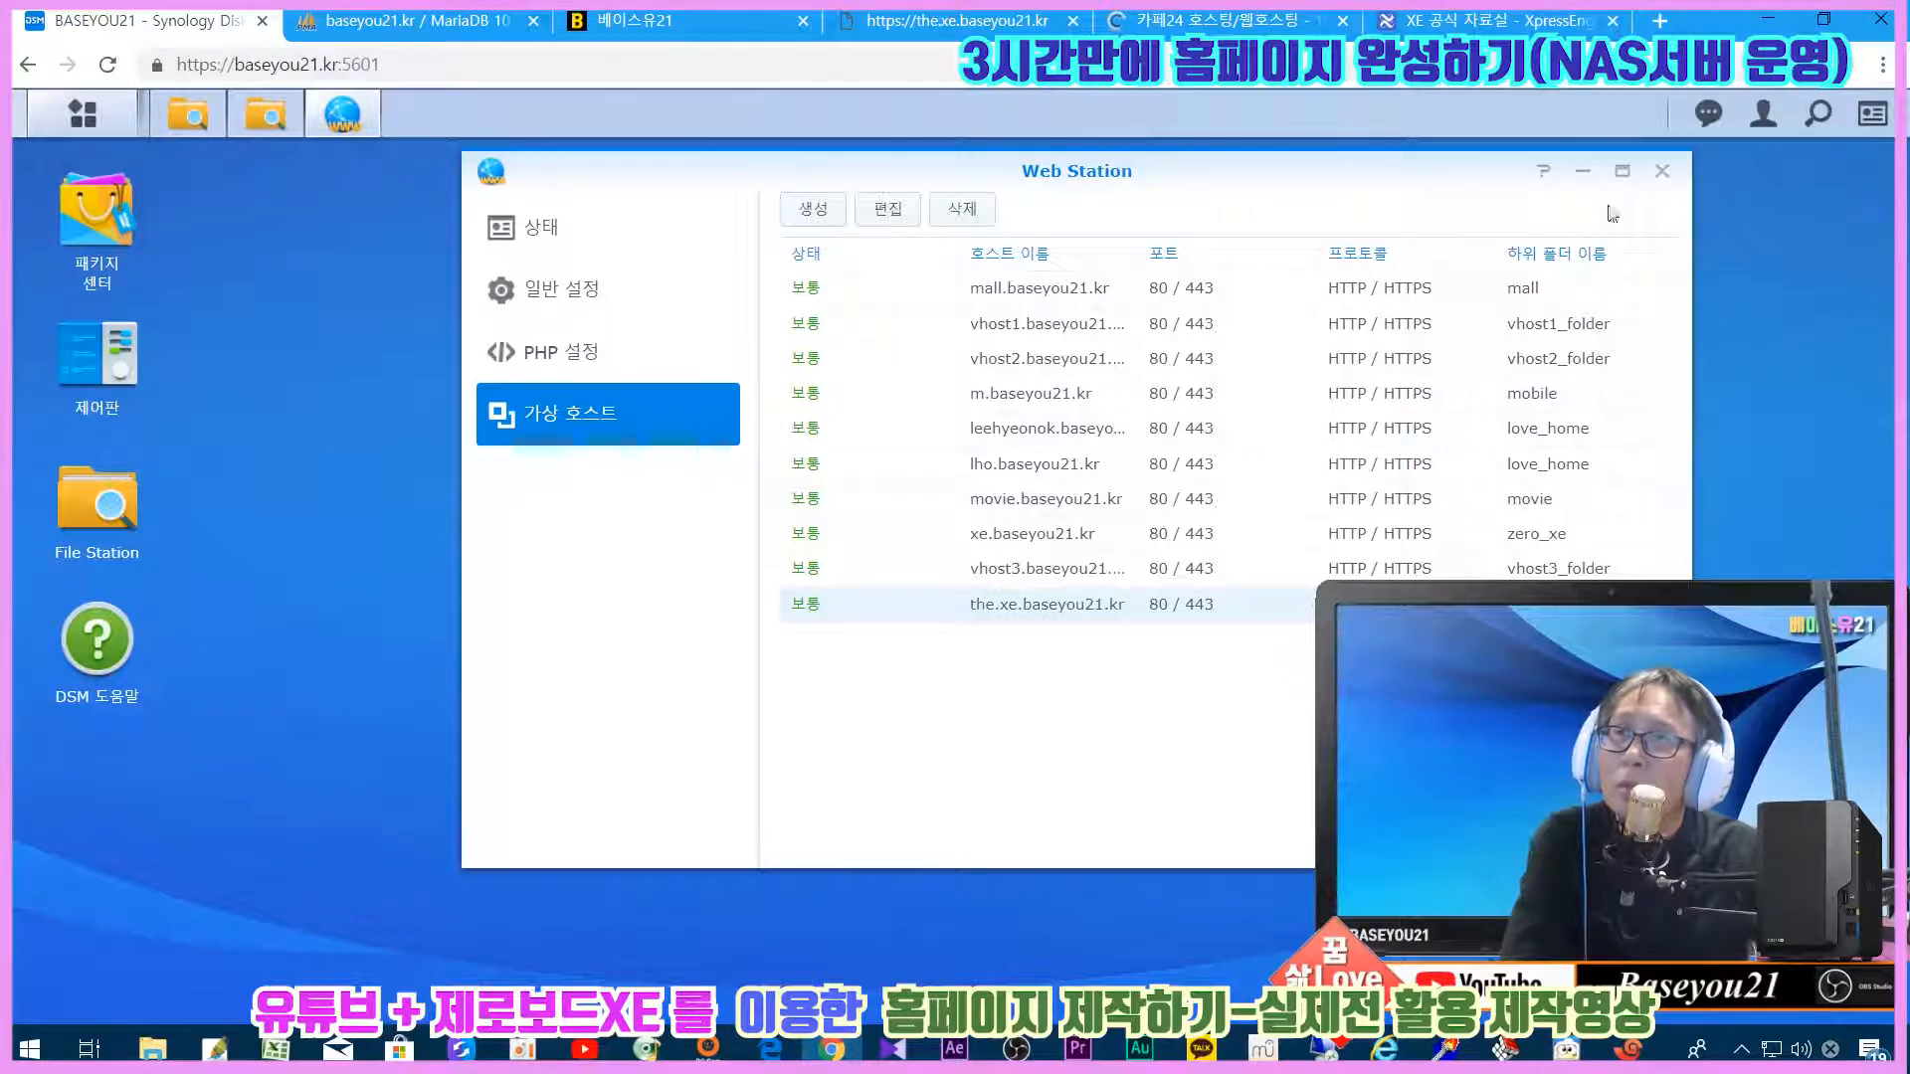
pyautogui.click(1662, 171)
# Step: Check the the_xe files in File Station, then reload the.xe.baseyou21.kr site
pyautogui.click(90, 482)
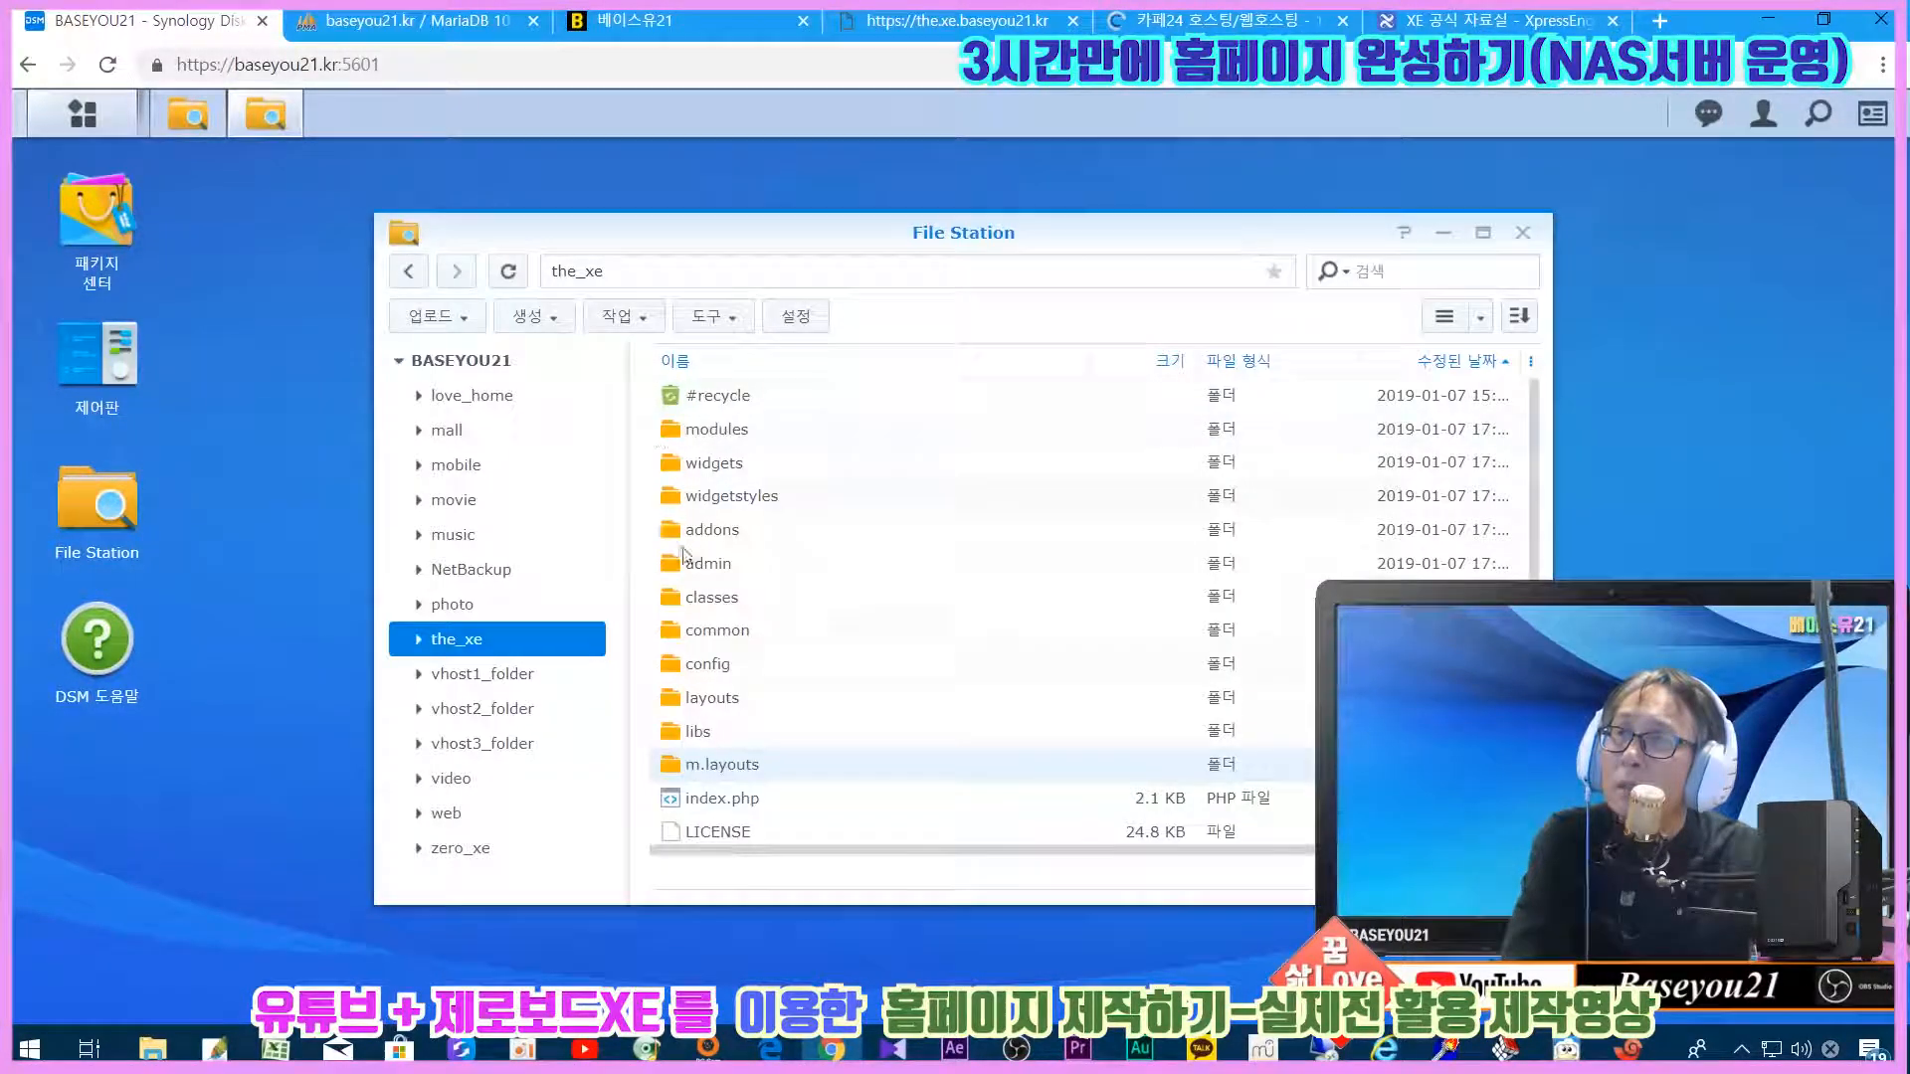
pyautogui.scroll(-3, 853, 507)
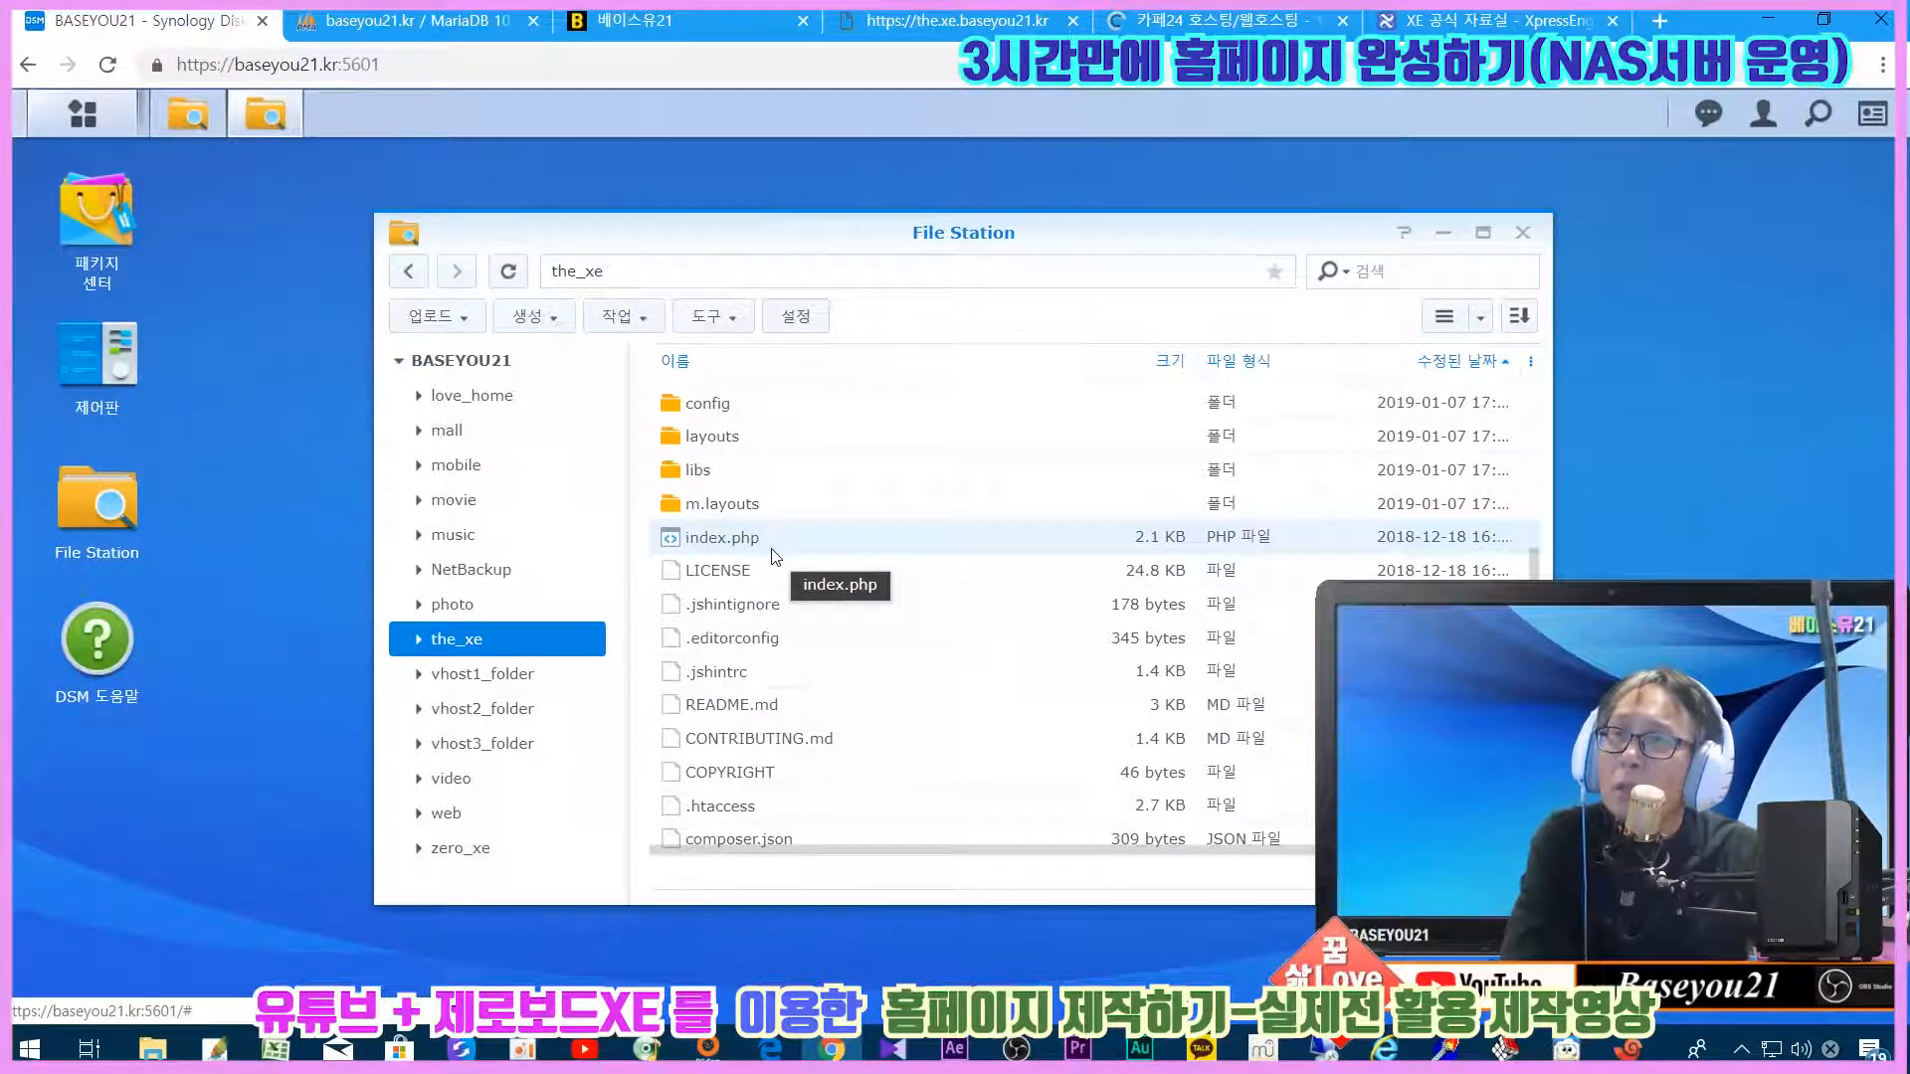
pyautogui.click(1522, 233)
pyautogui.click(945, 22)
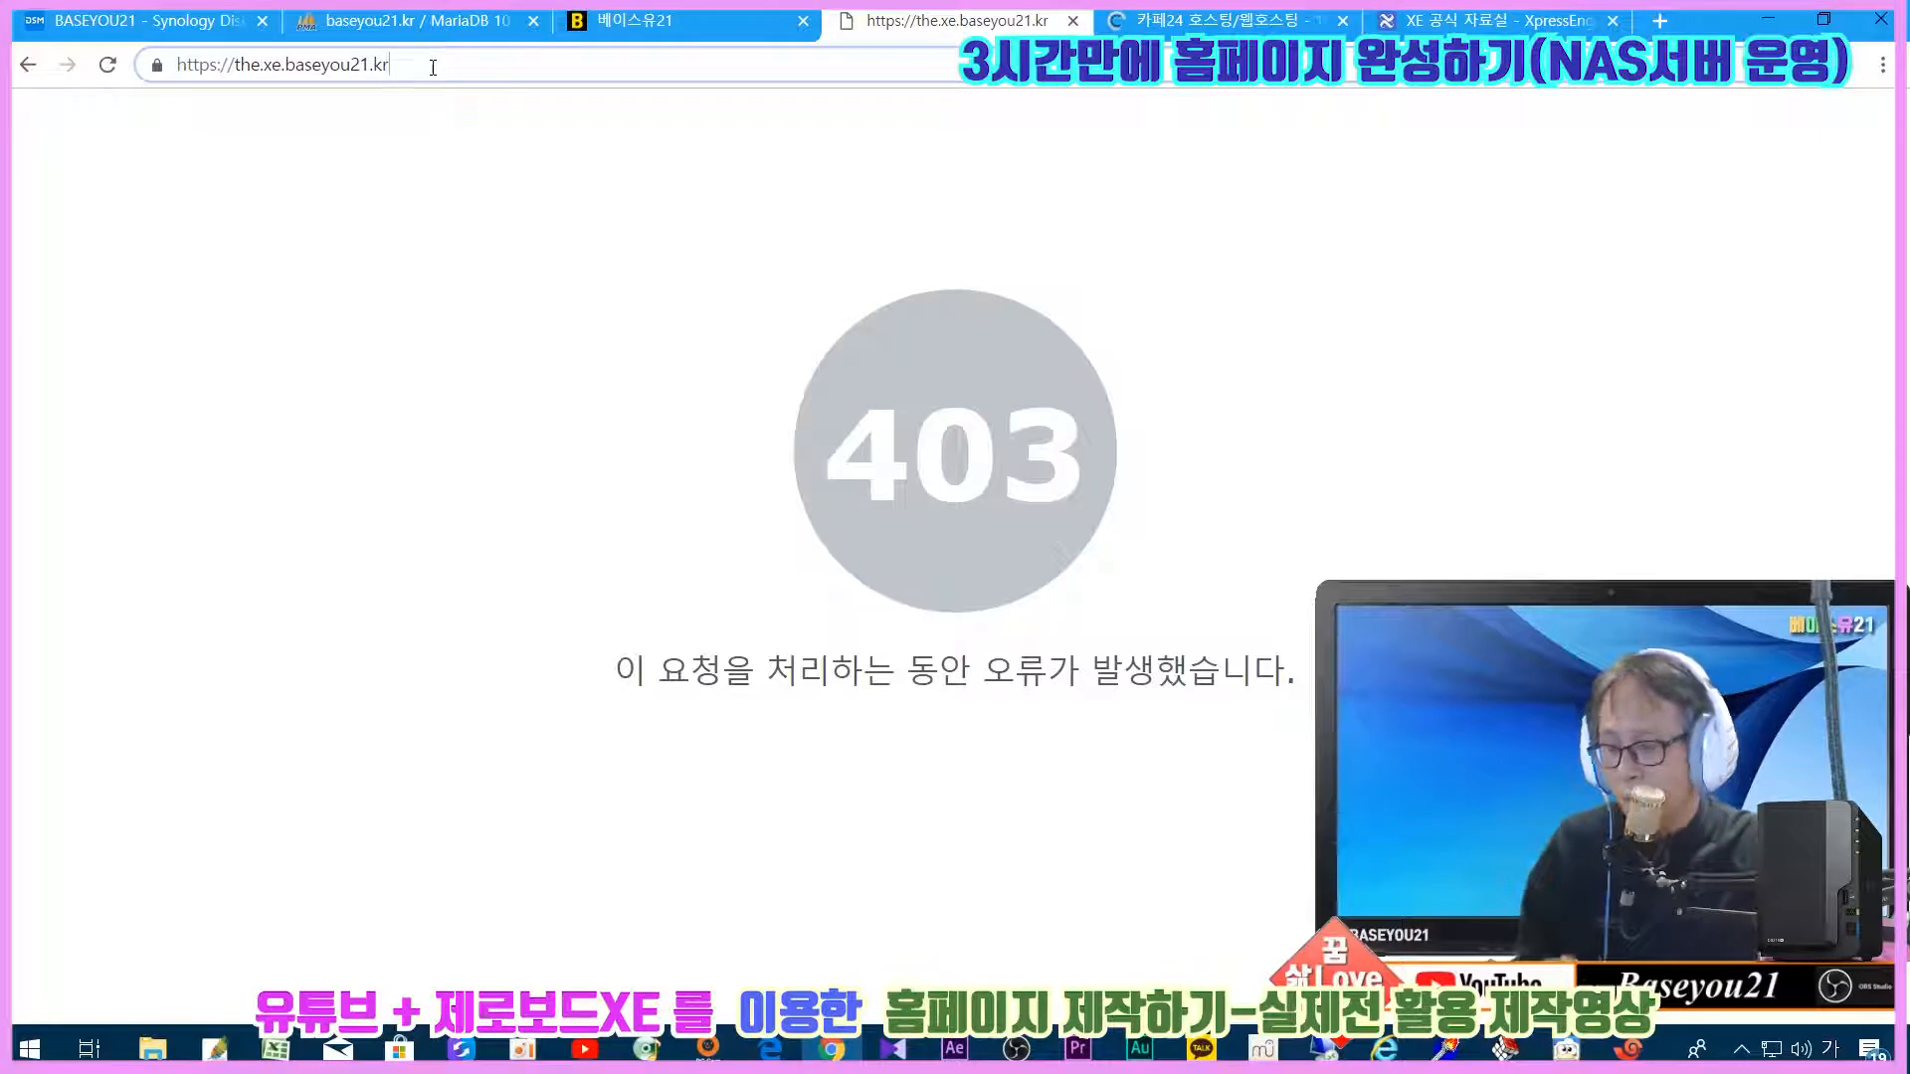
pyautogui.click(108, 65)
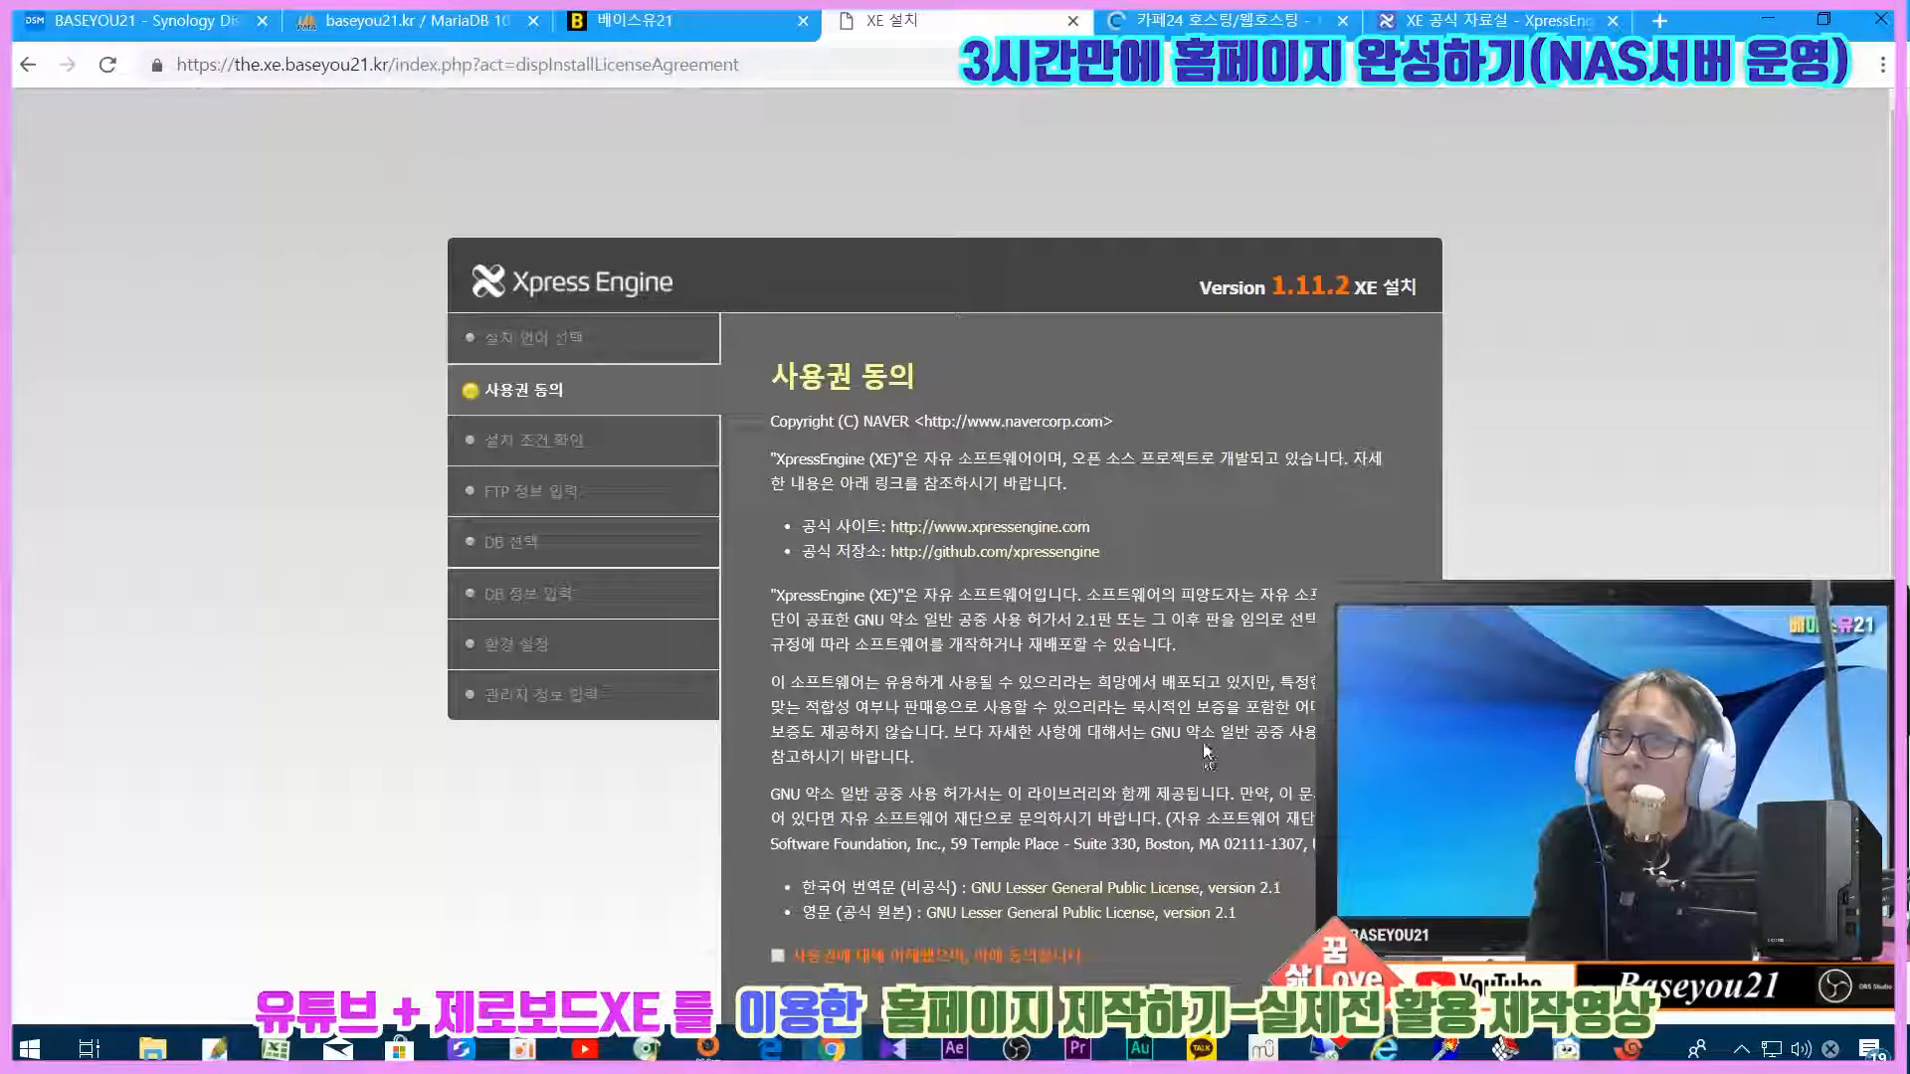
# Step: Accept the XpressEngine license agreement and continue
pyautogui.scroll(-1, 1203, 748)
pyautogui.click(864, 873)
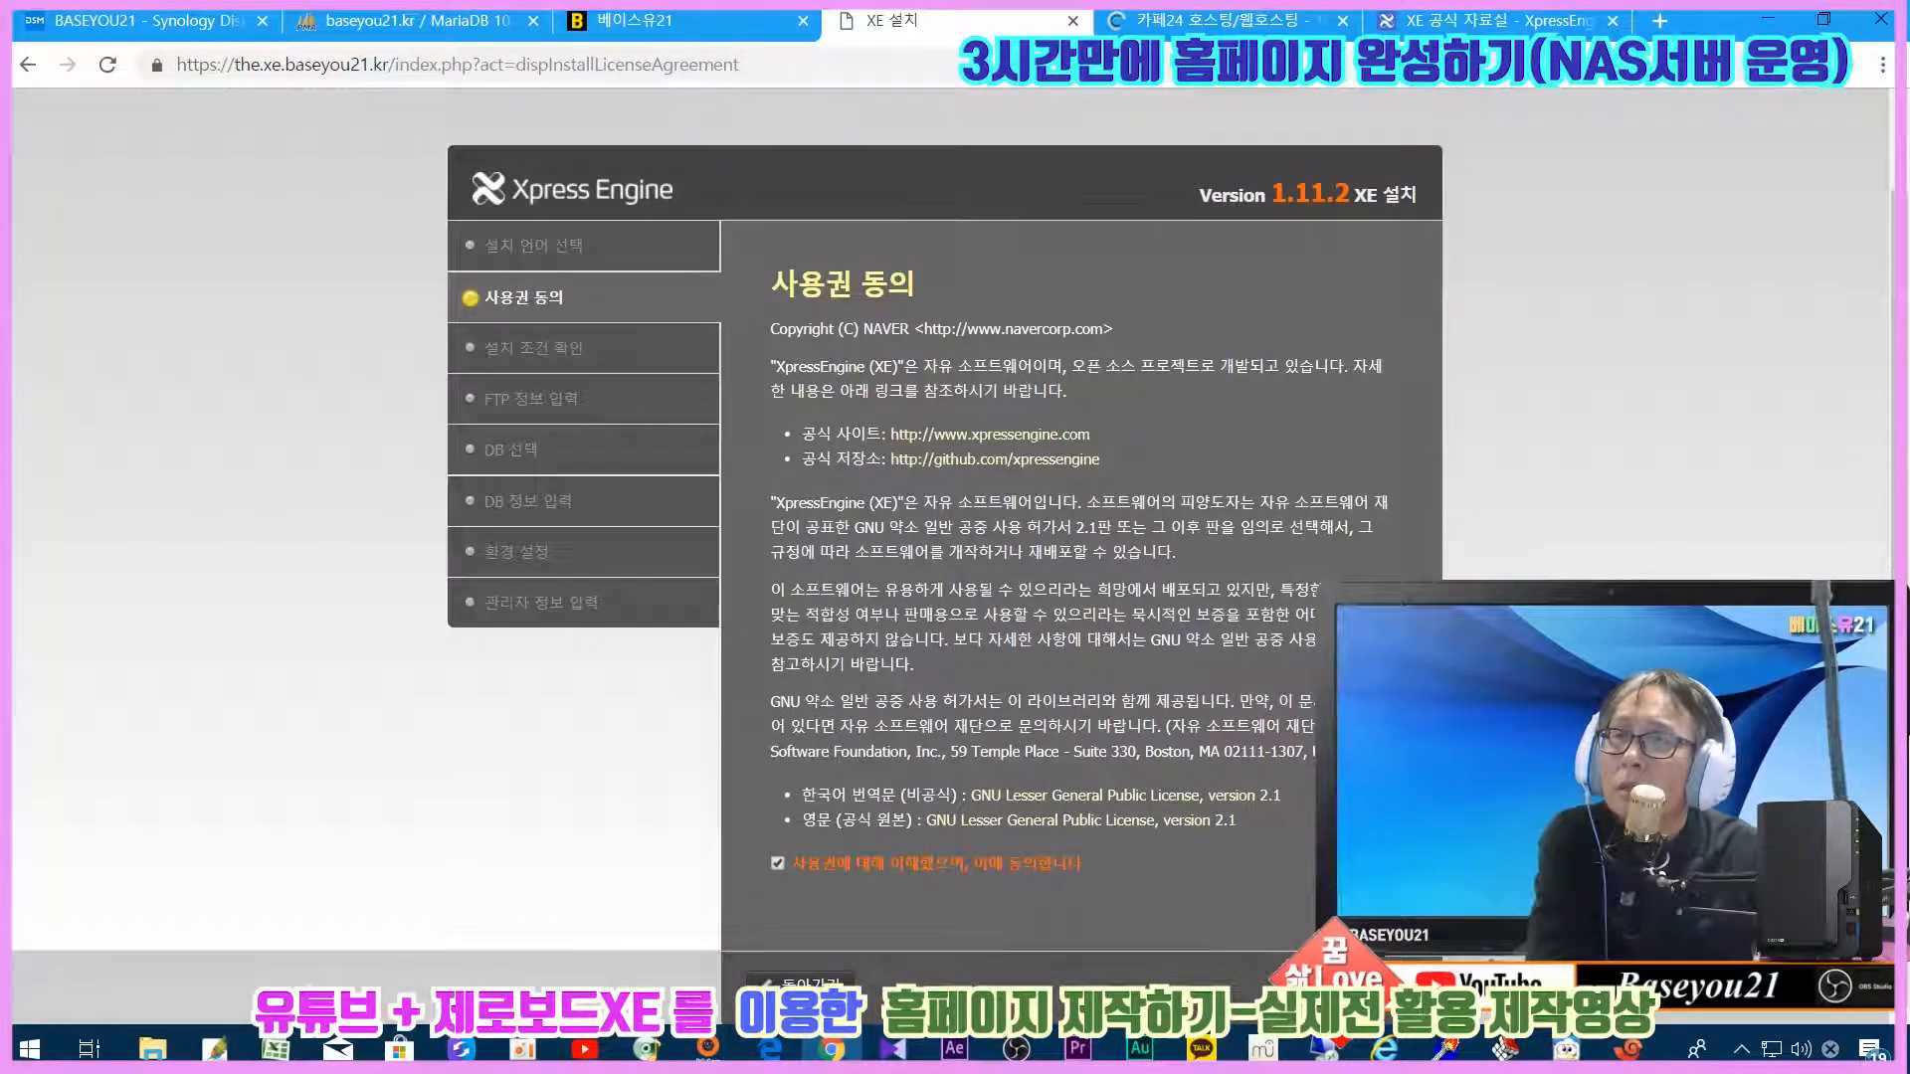
pyautogui.click(1377, 984)
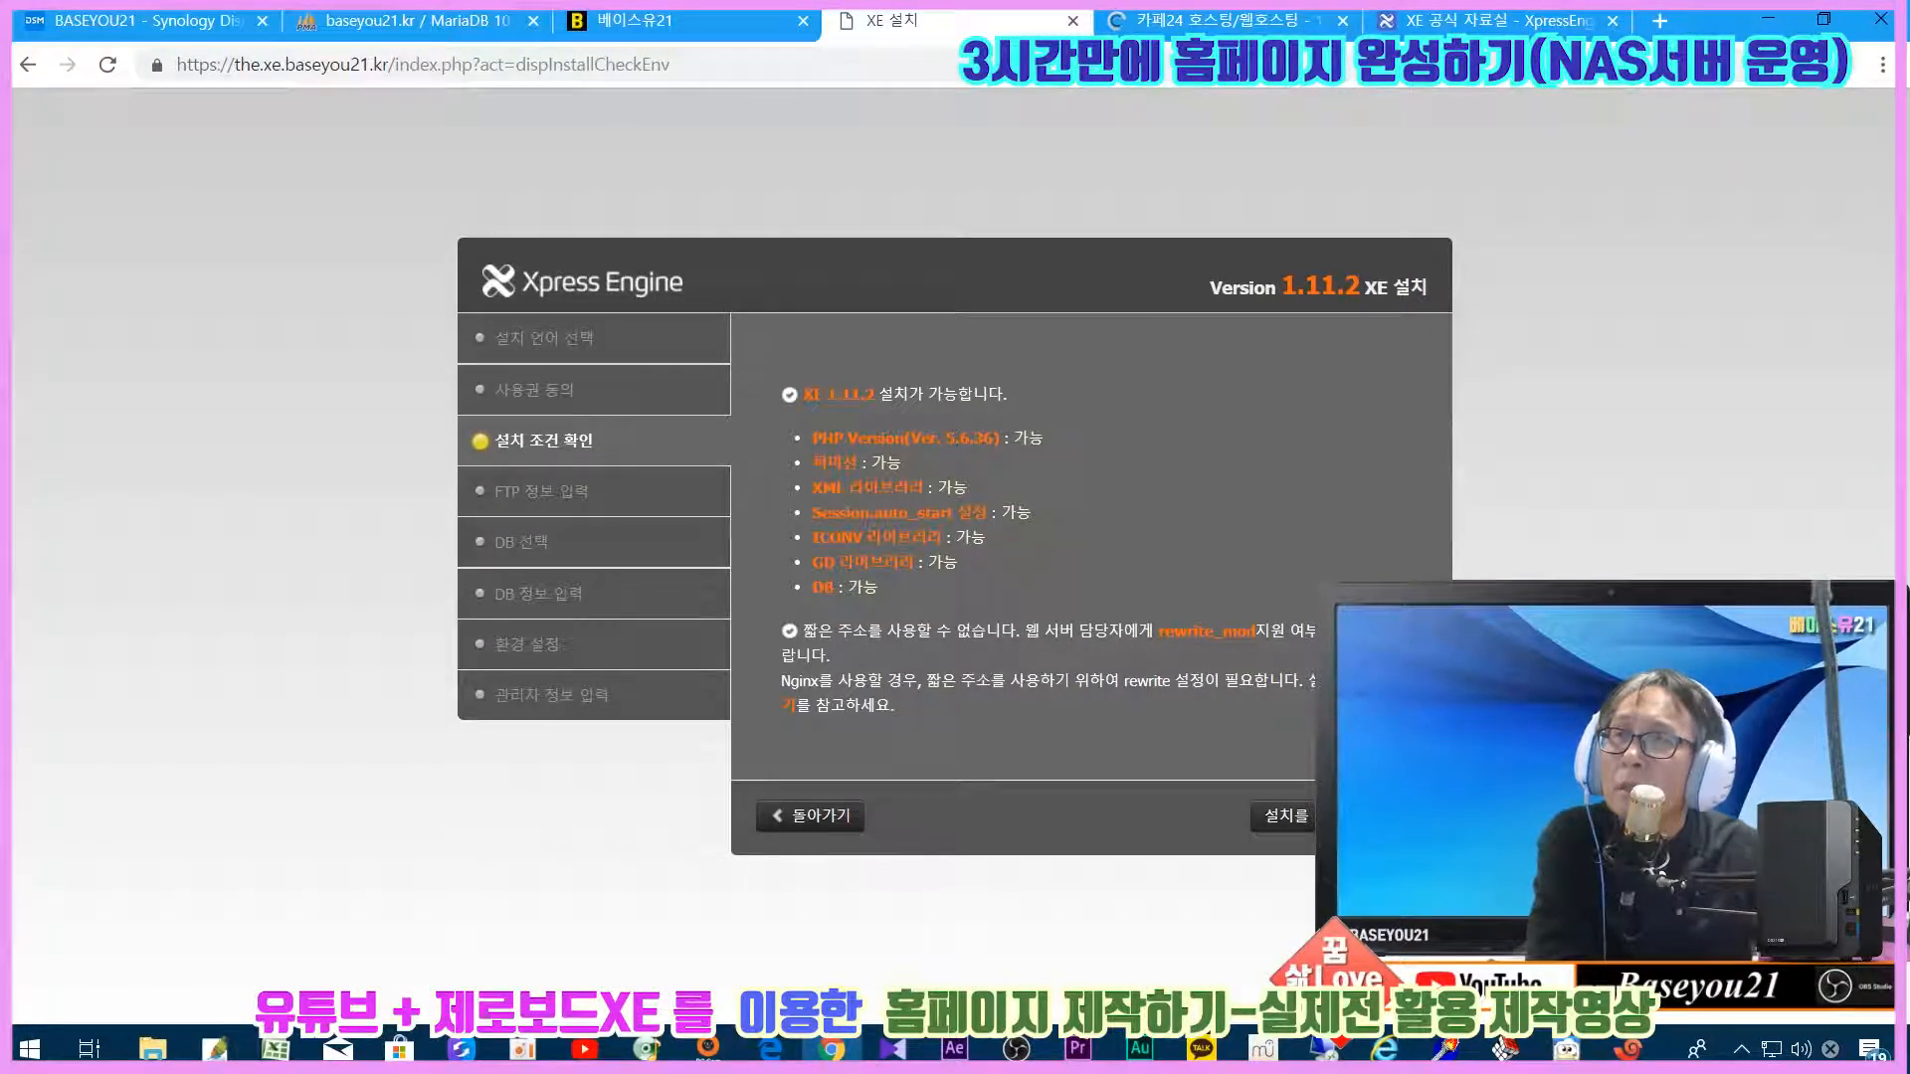
# Step: Review the passed PHP version, ICONV and DB requirement checks and proceed with installation
pyautogui.moveTo(940, 439); pyautogui.dragTo(872, 438)
pyautogui.click(958, 485)
pyautogui.moveTo(840, 538); pyautogui.dragTo(878, 540)
pyautogui.click(879, 543)
pyautogui.click(945, 593)
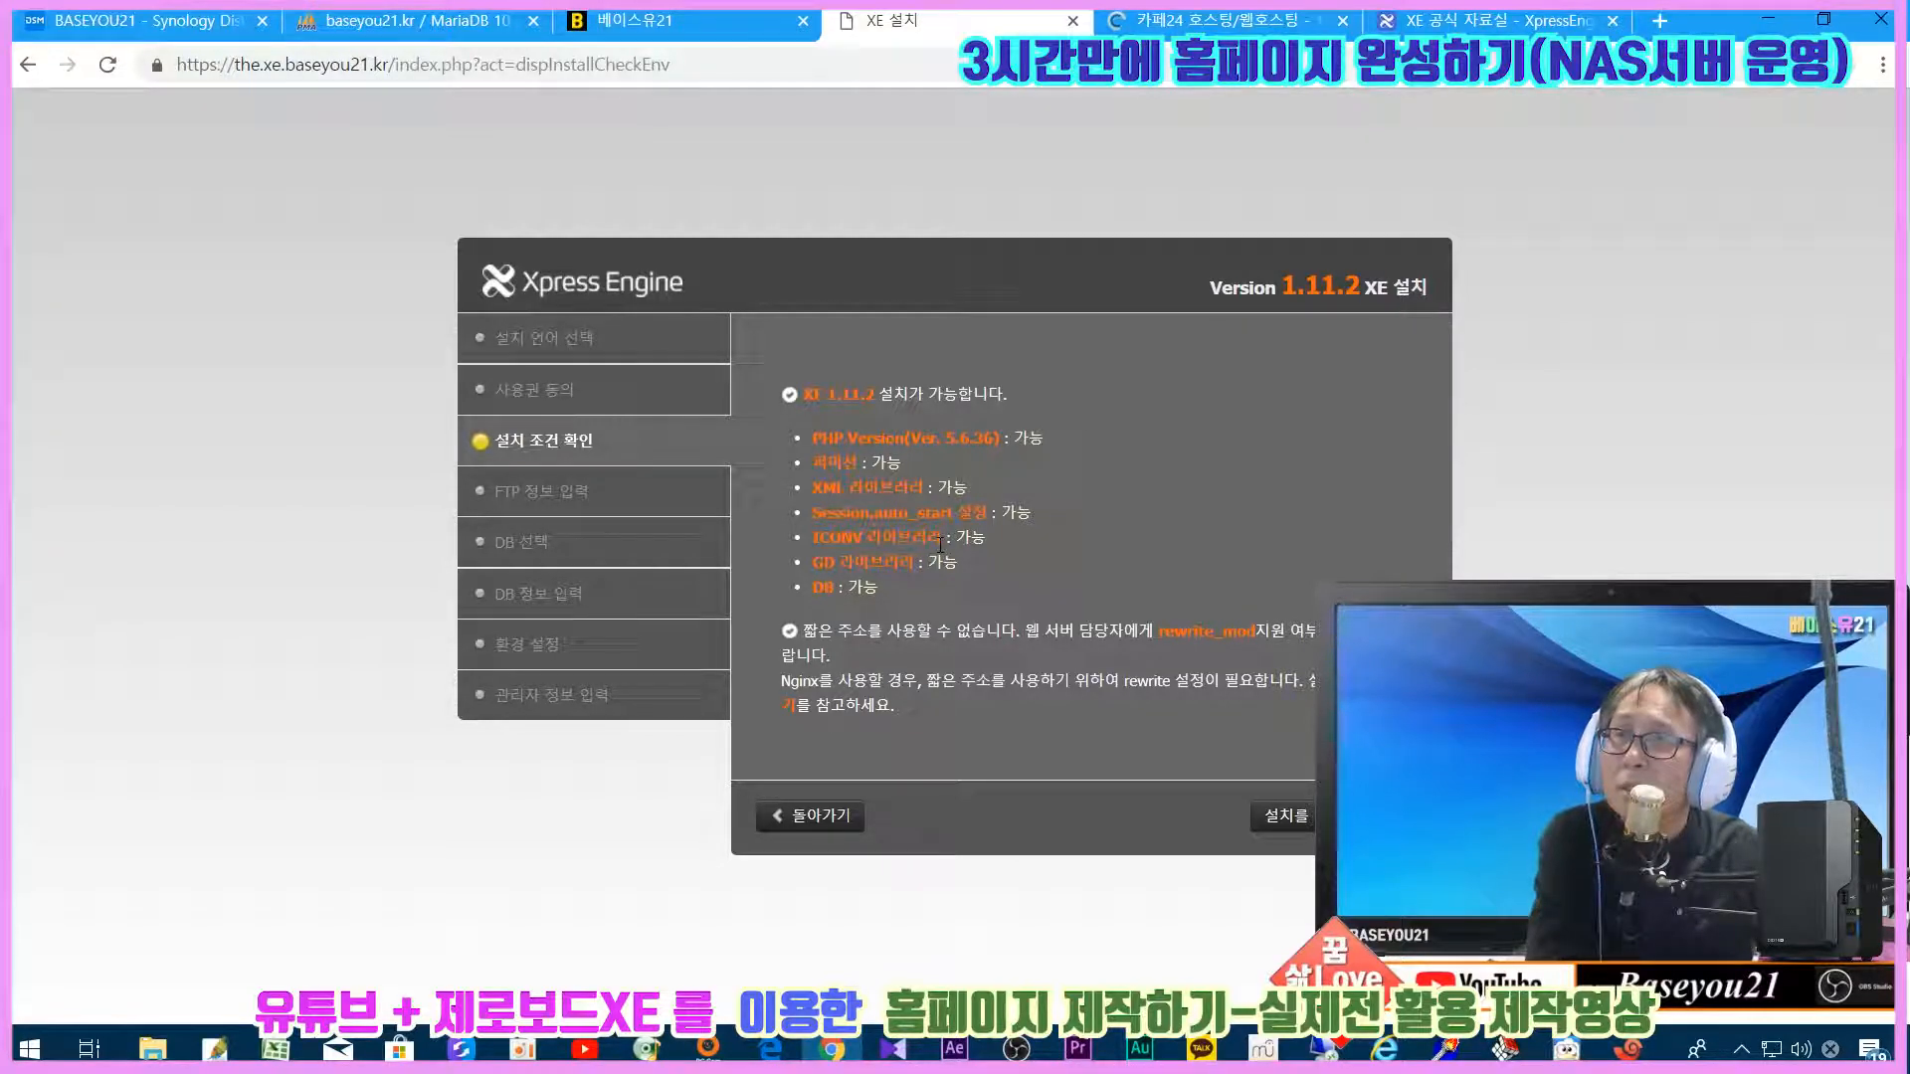
pyautogui.click(1279, 813)
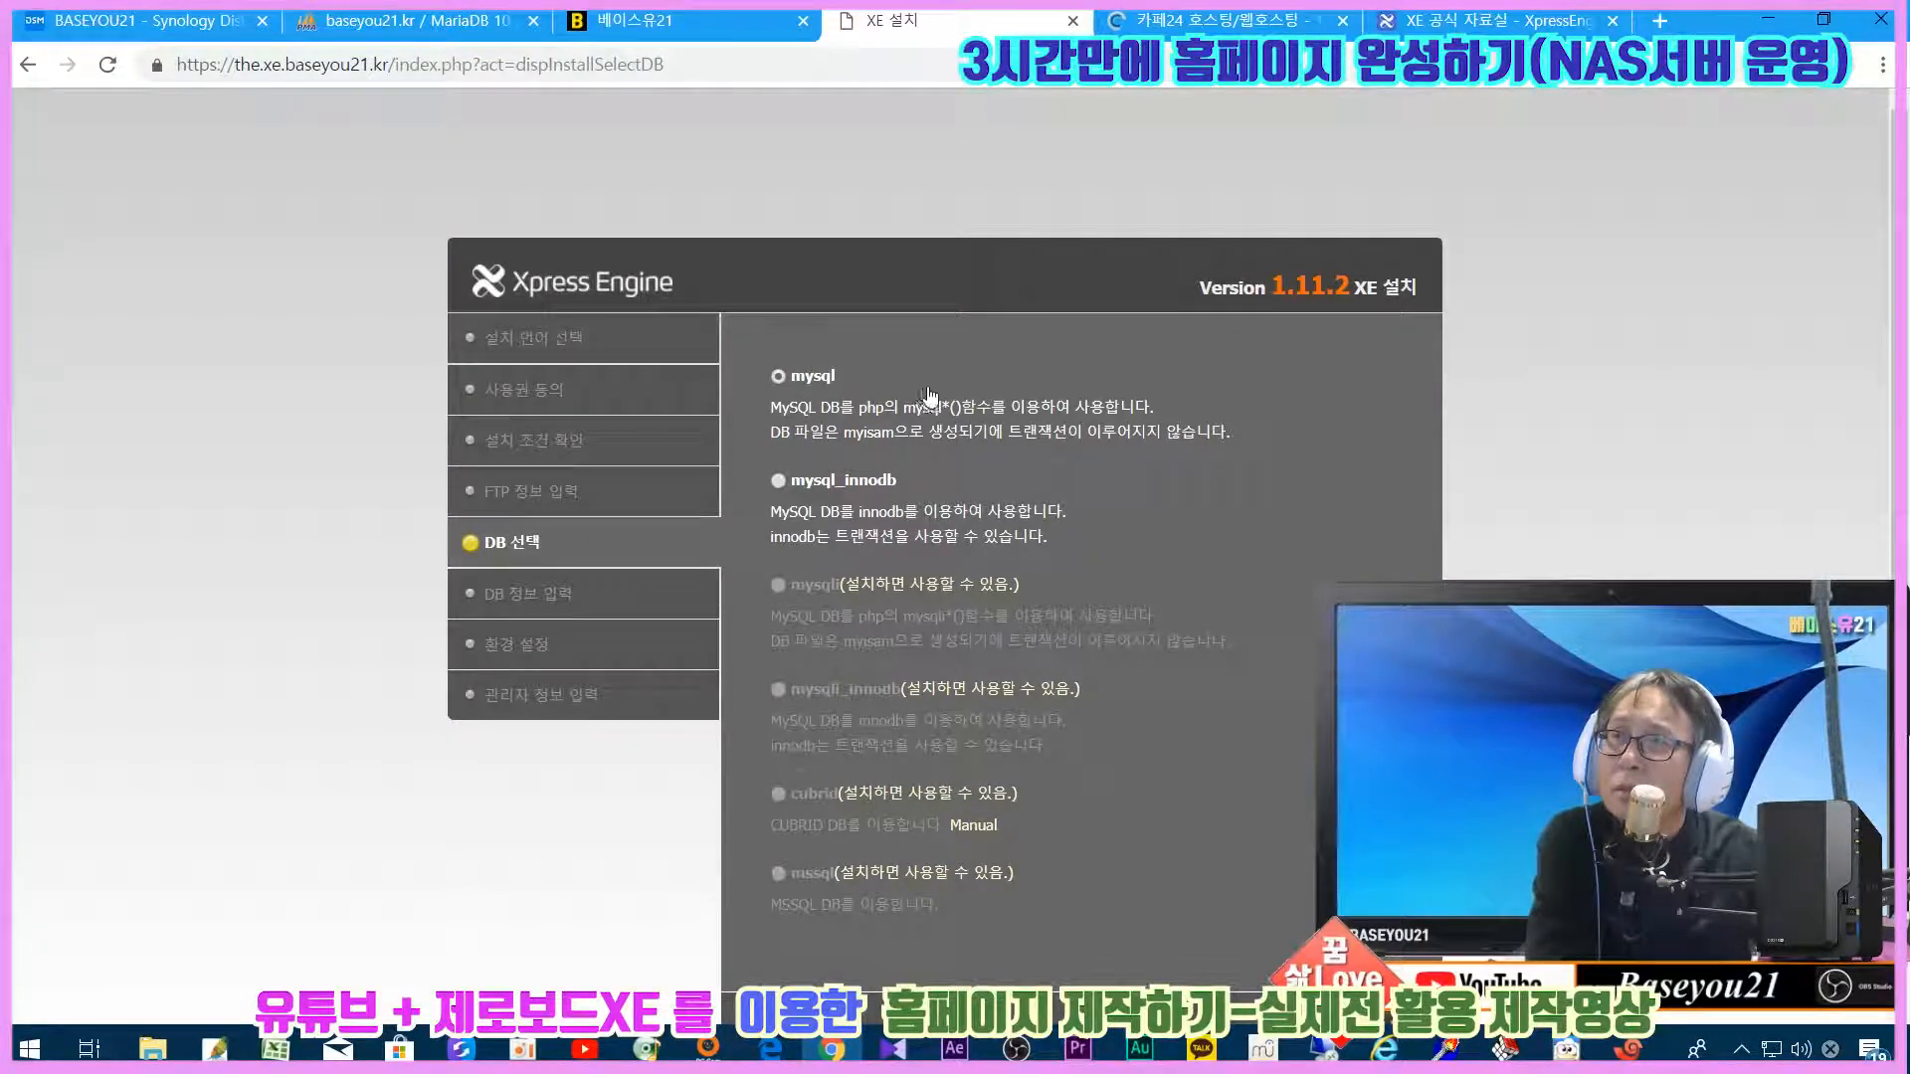
# Step: Choose mysql, leave its connection form empty, and go back to the database type choice
pyautogui.scroll(-1, 1373, 530)
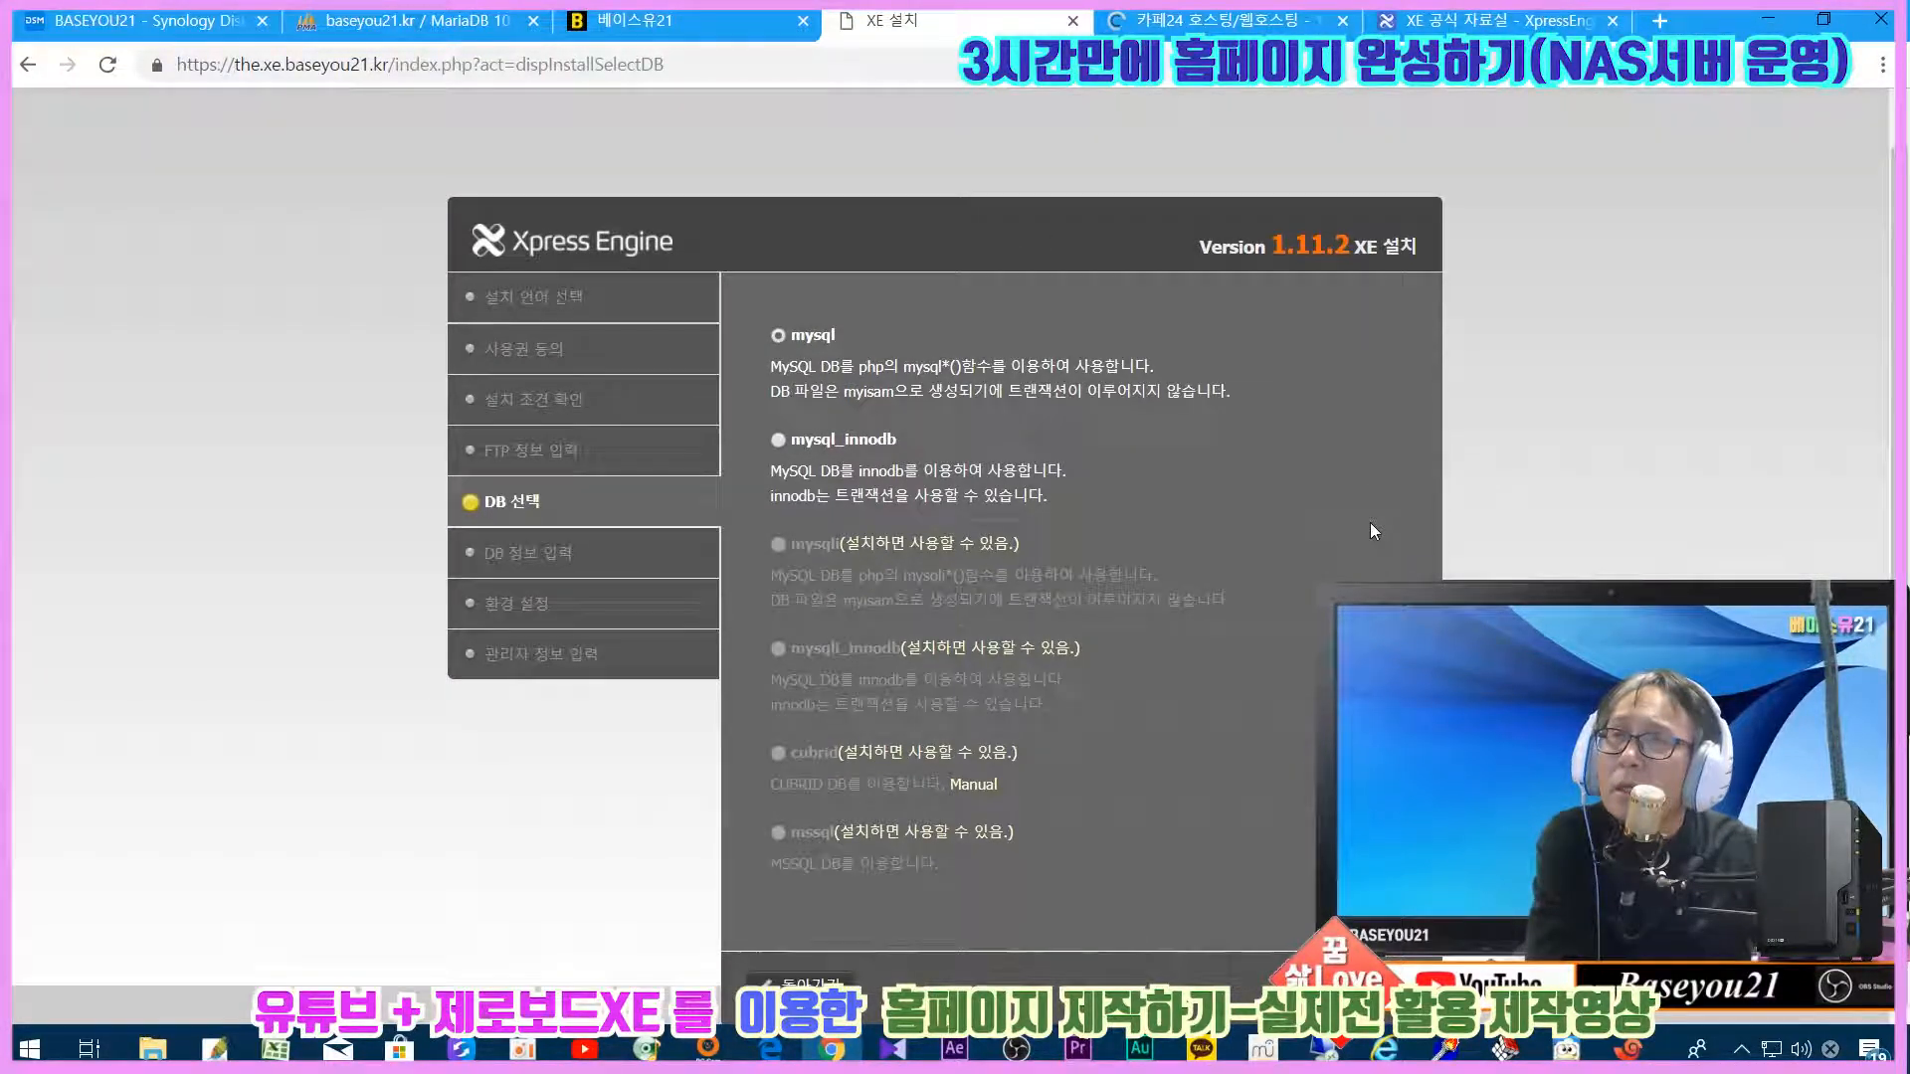
pyautogui.click(1376, 984)
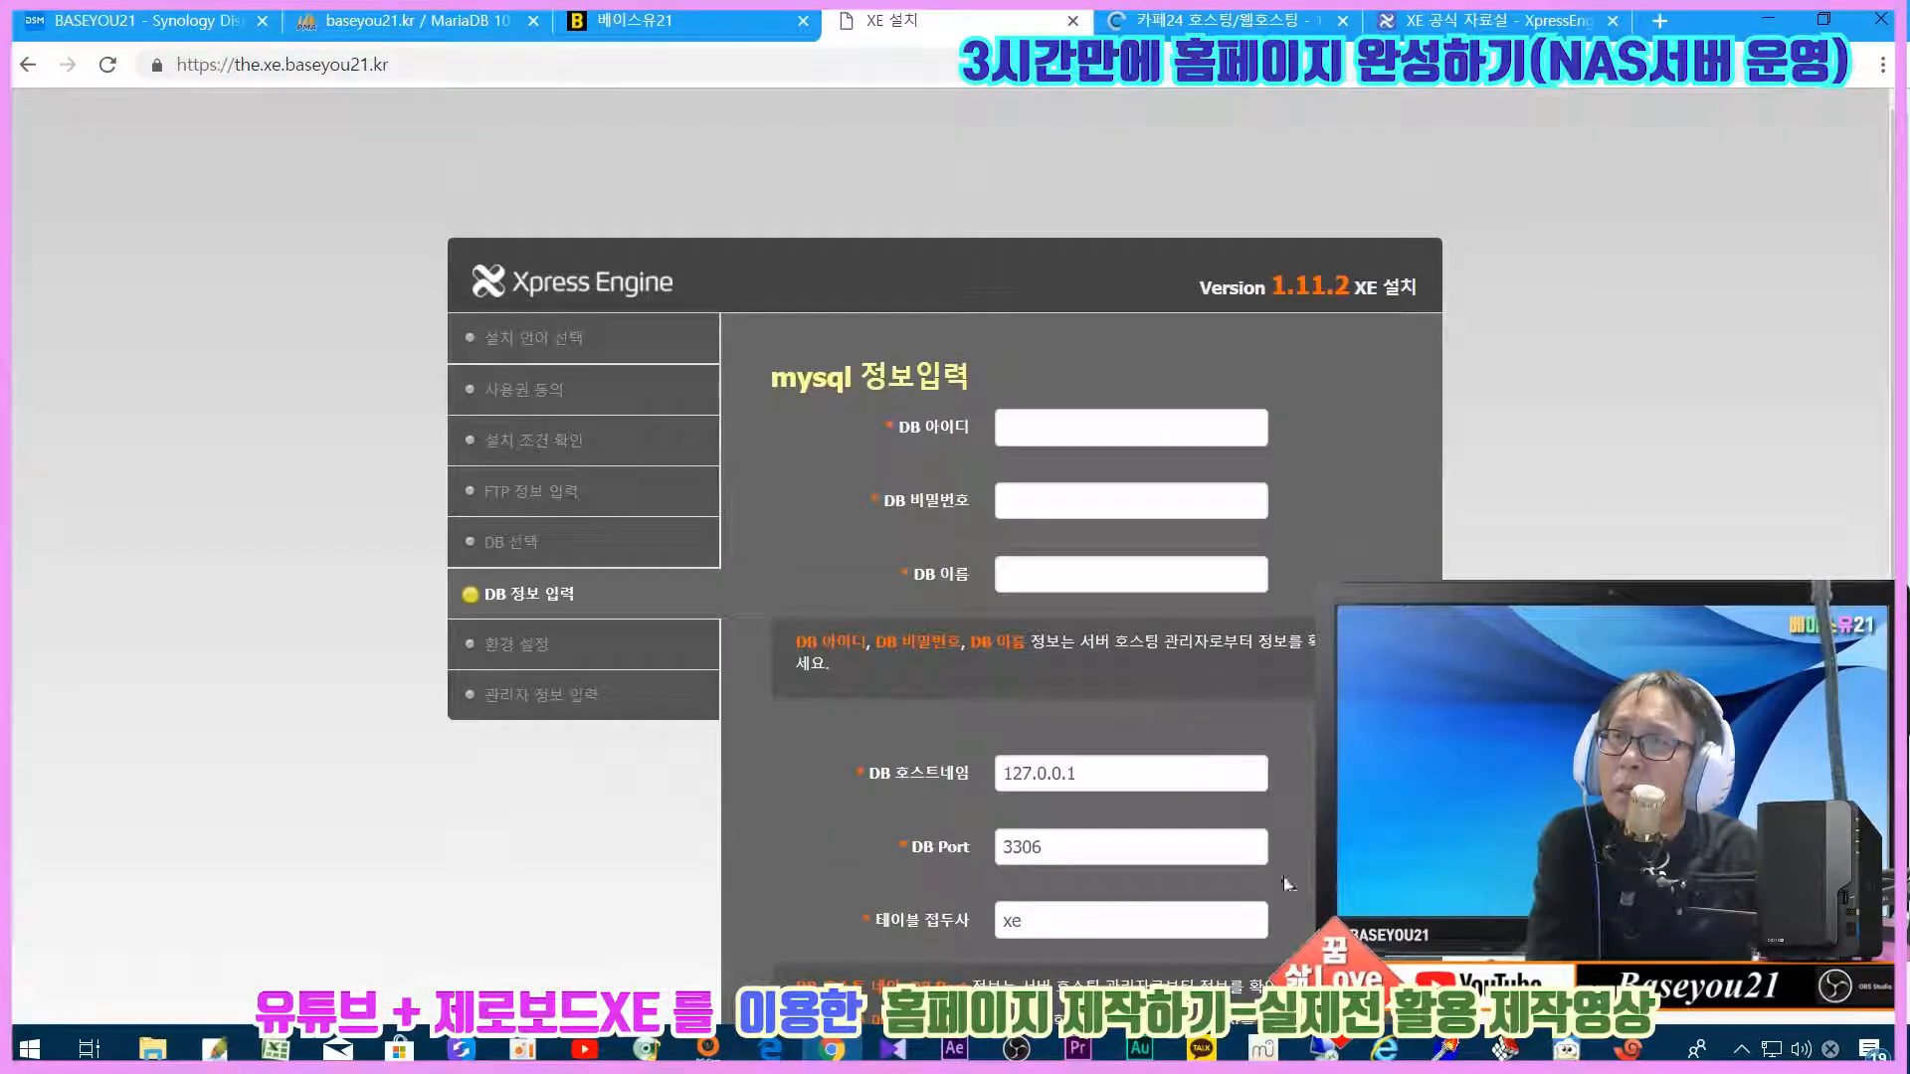
pyautogui.click(1040, 430)
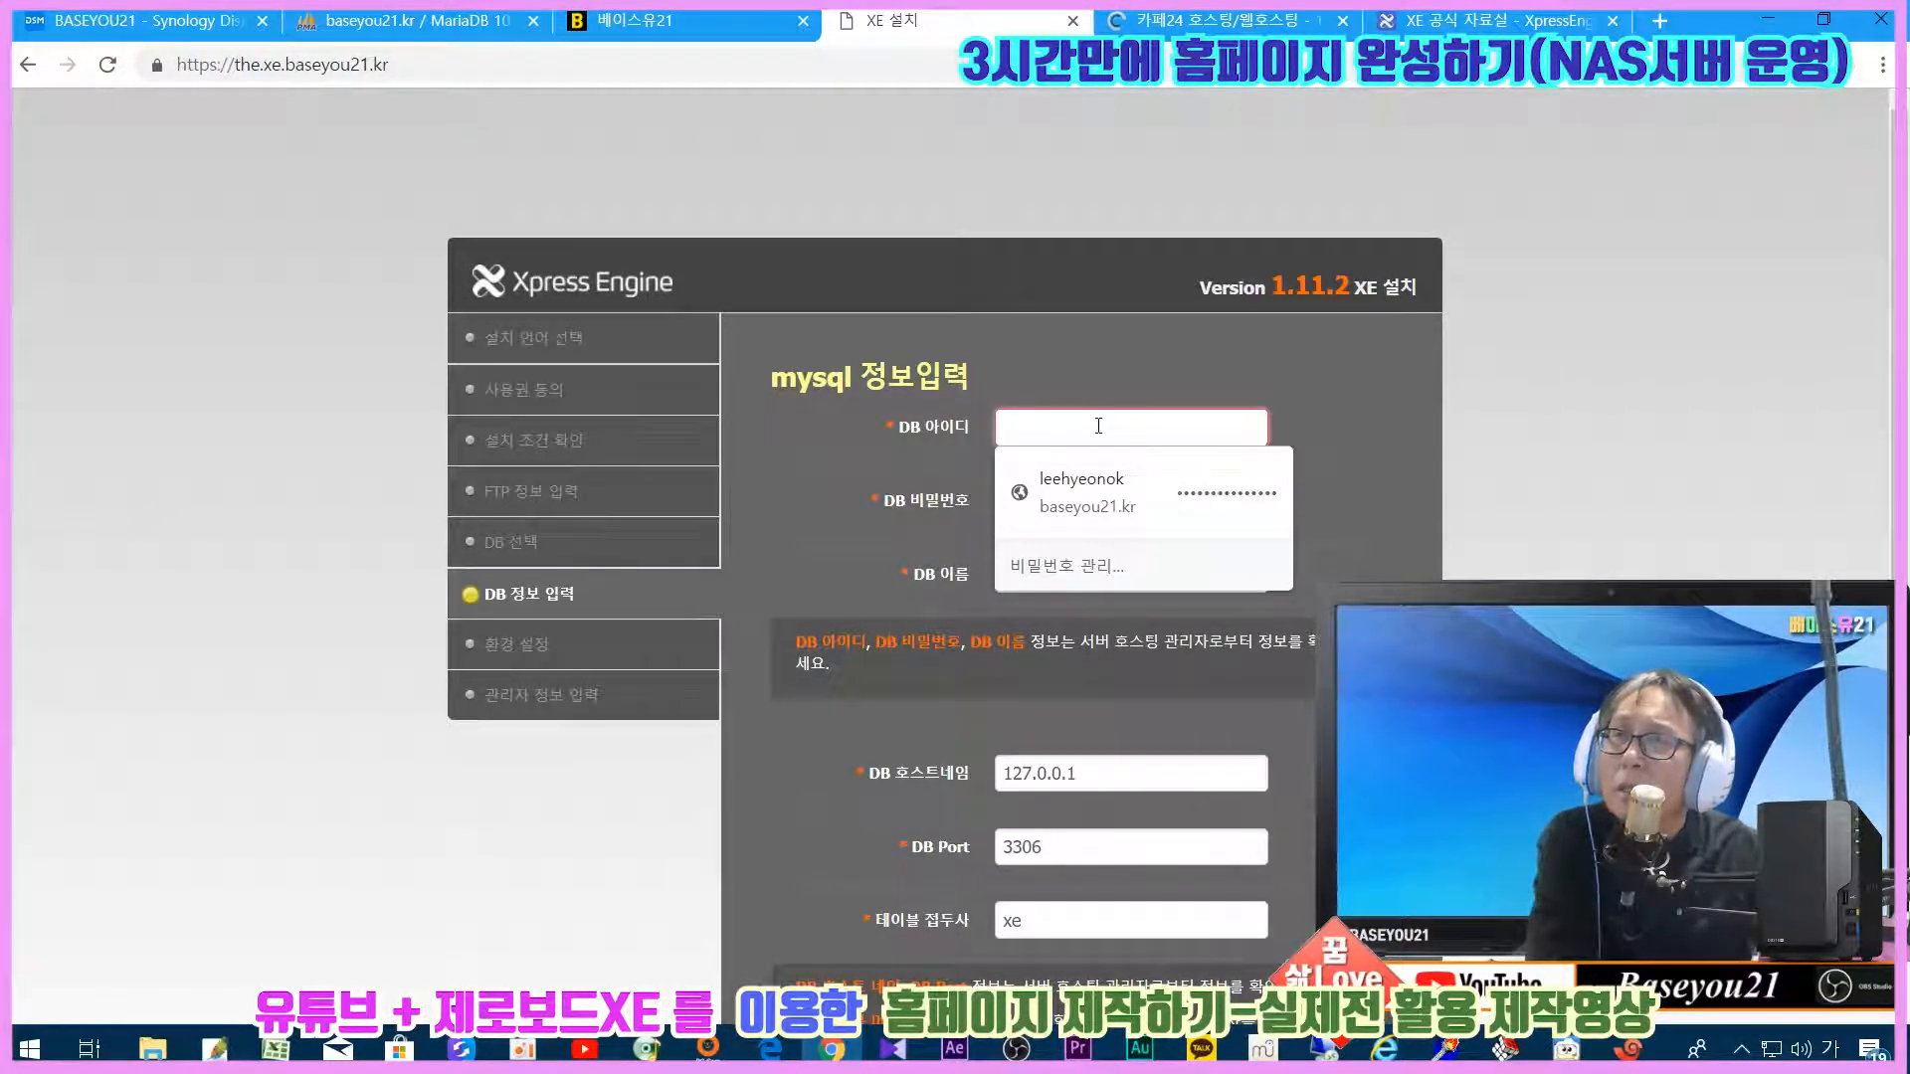
pyautogui.click(893, 457)
pyautogui.scroll(-3, 1275, 599)
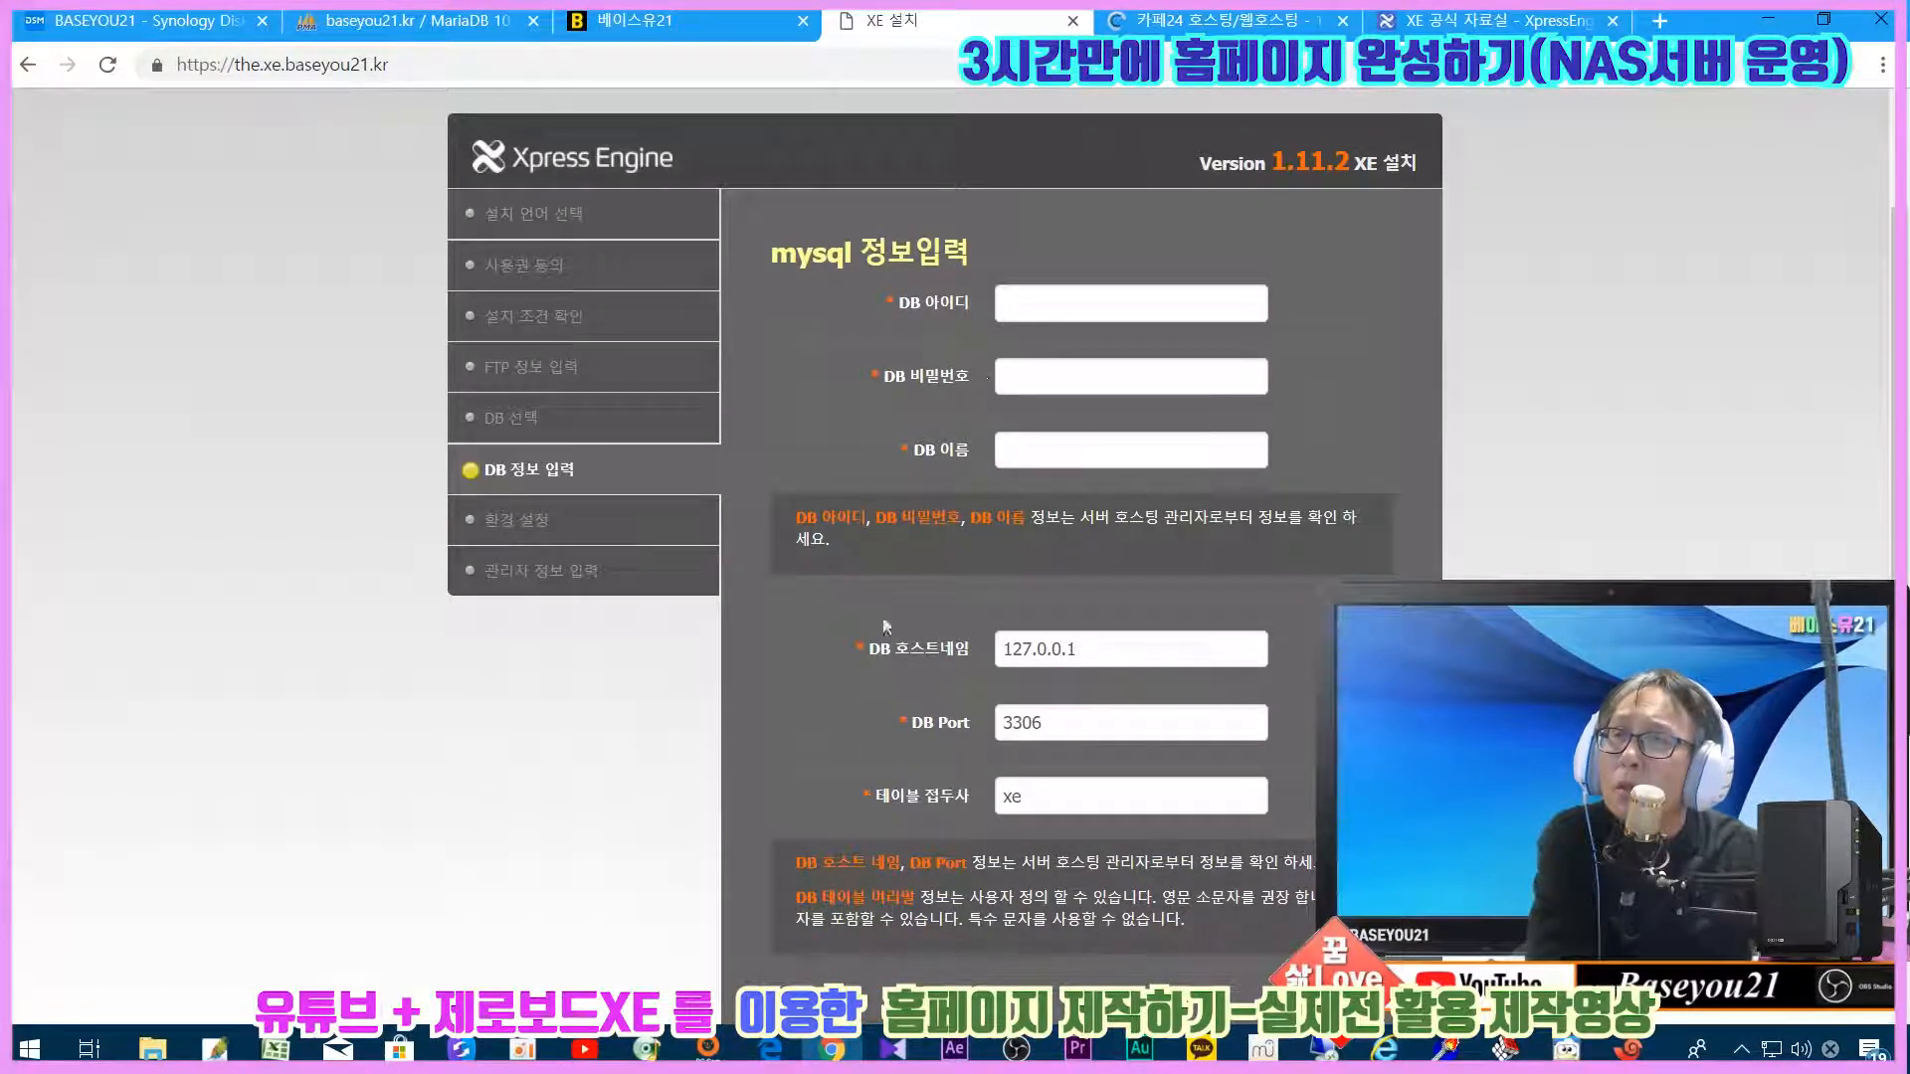
pyautogui.scroll(-2, 952, 514)
pyautogui.click(800, 992)
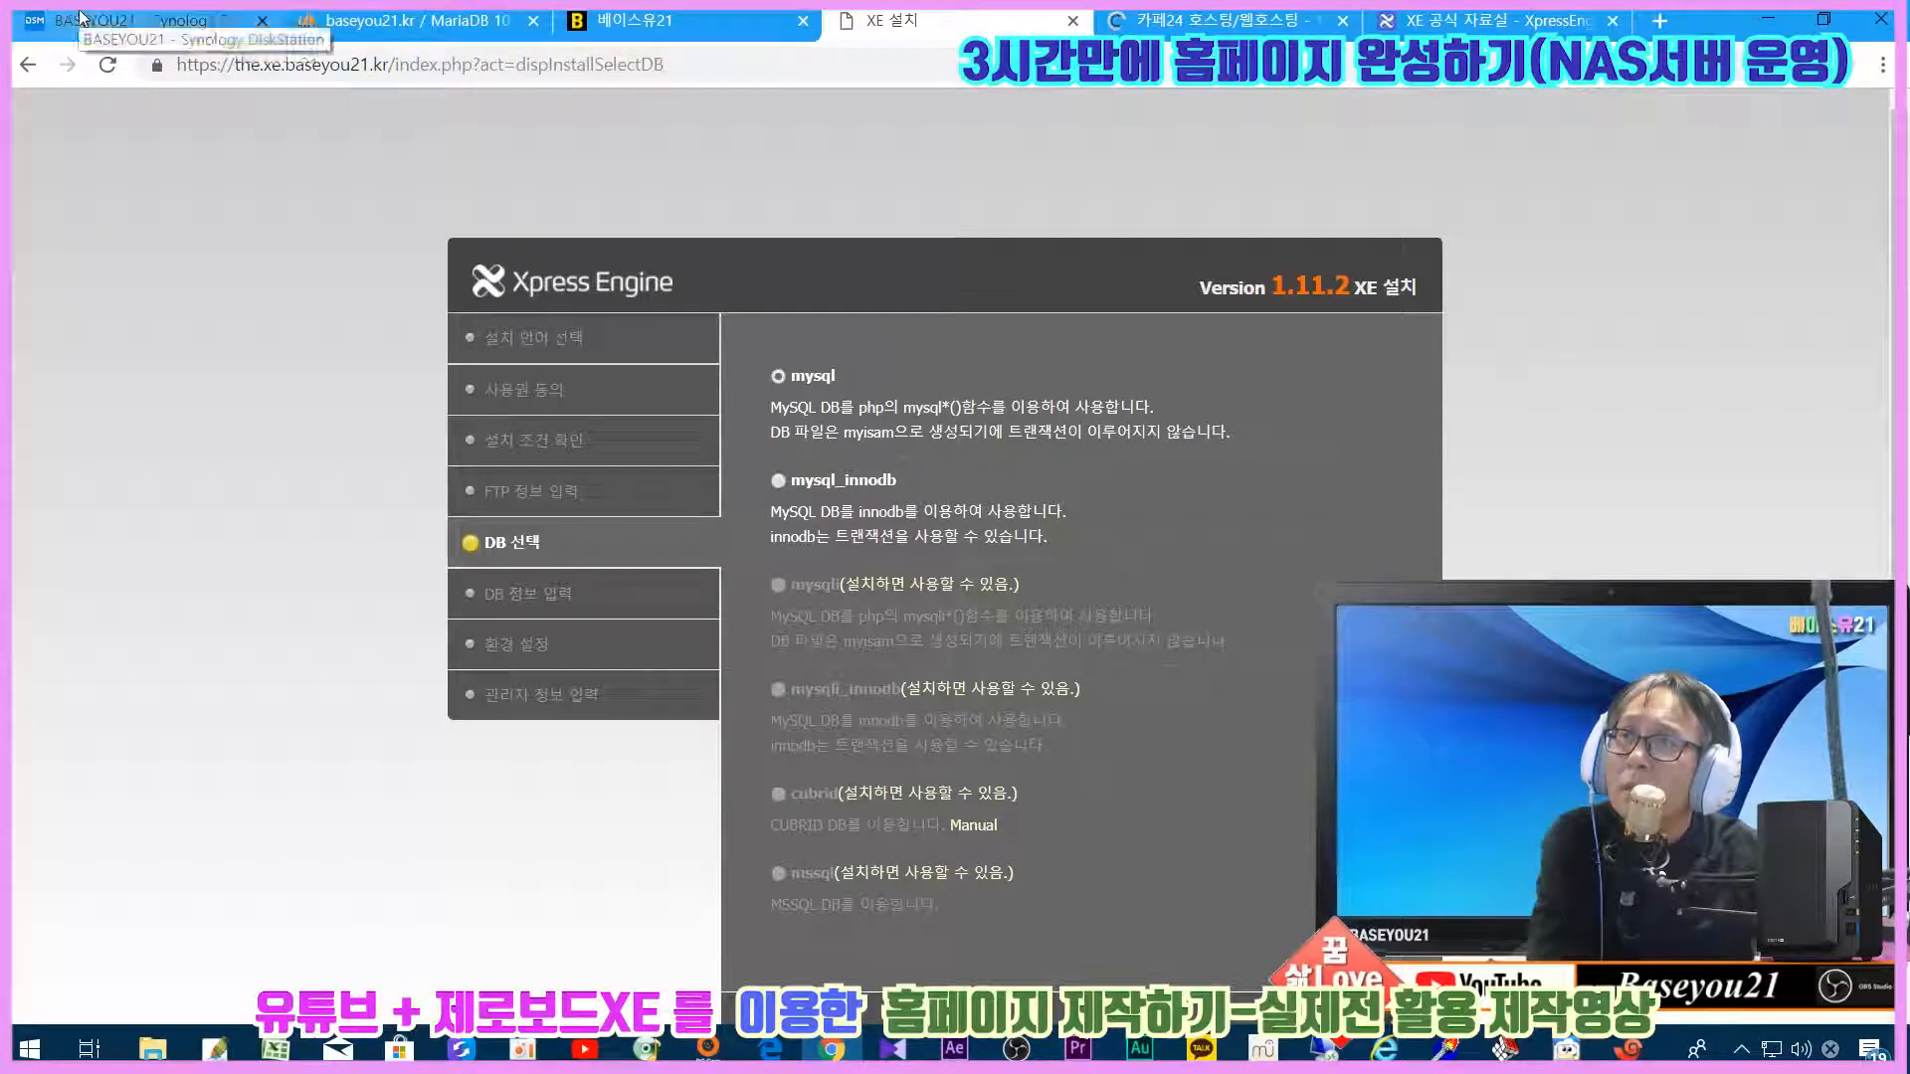
pyautogui.click(150, 20)
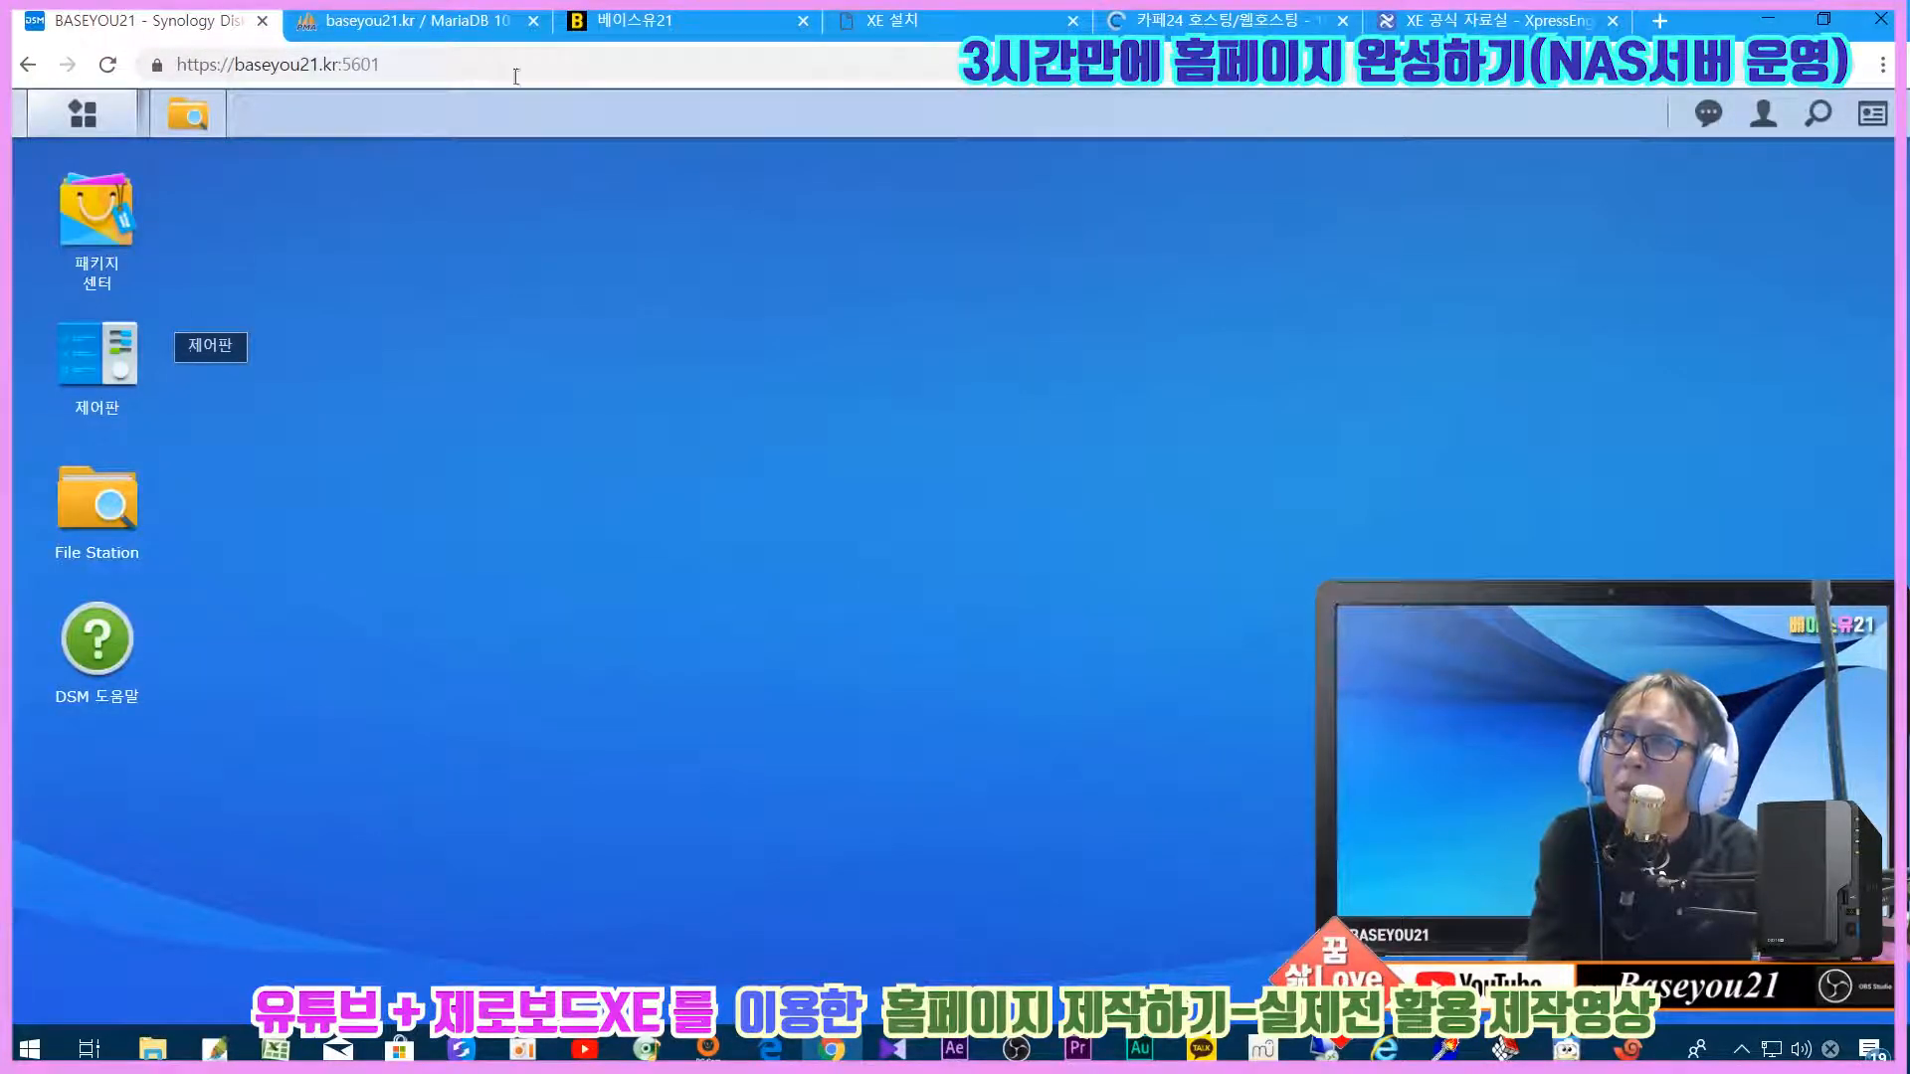
# Step: Close the old MariaDB tab and launch phpMyAdmin from the DSM main menu
pyautogui.click(533, 20)
pyautogui.click(54, 120)
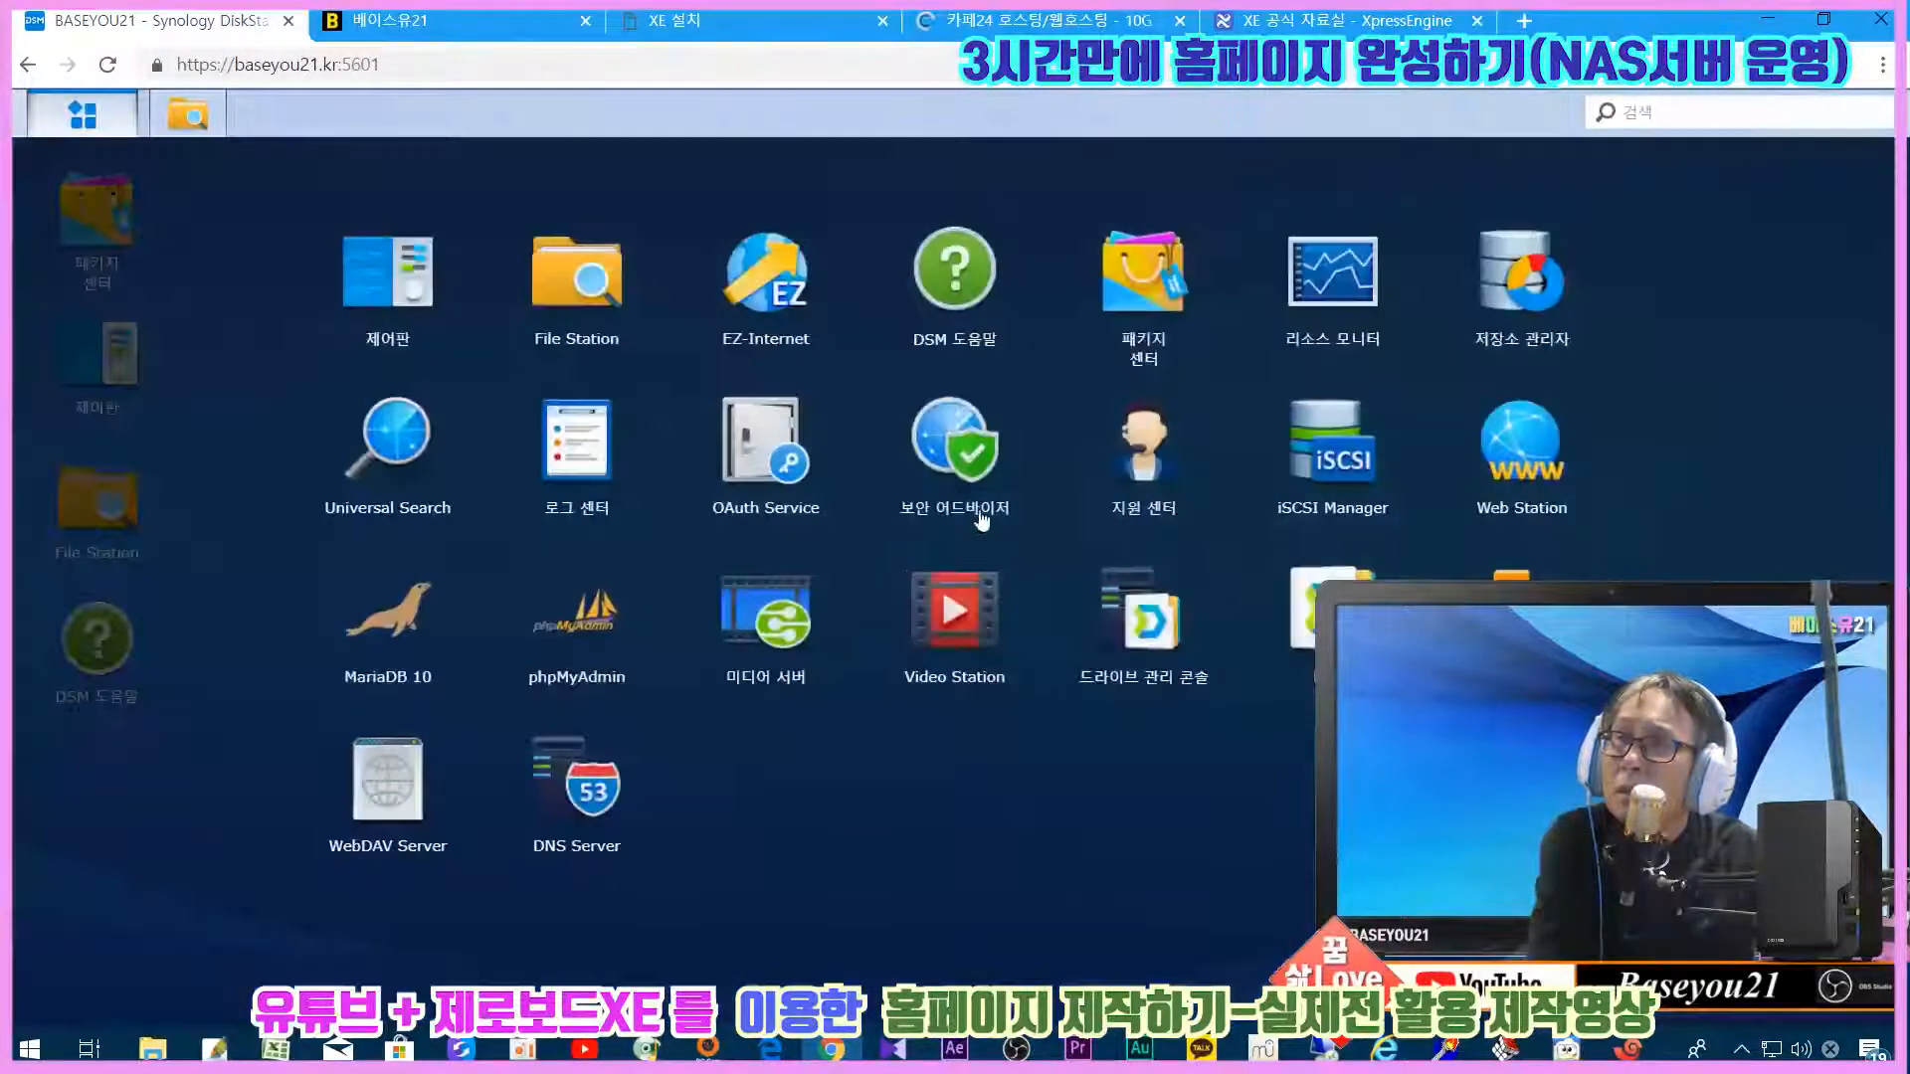
pyautogui.click(563, 645)
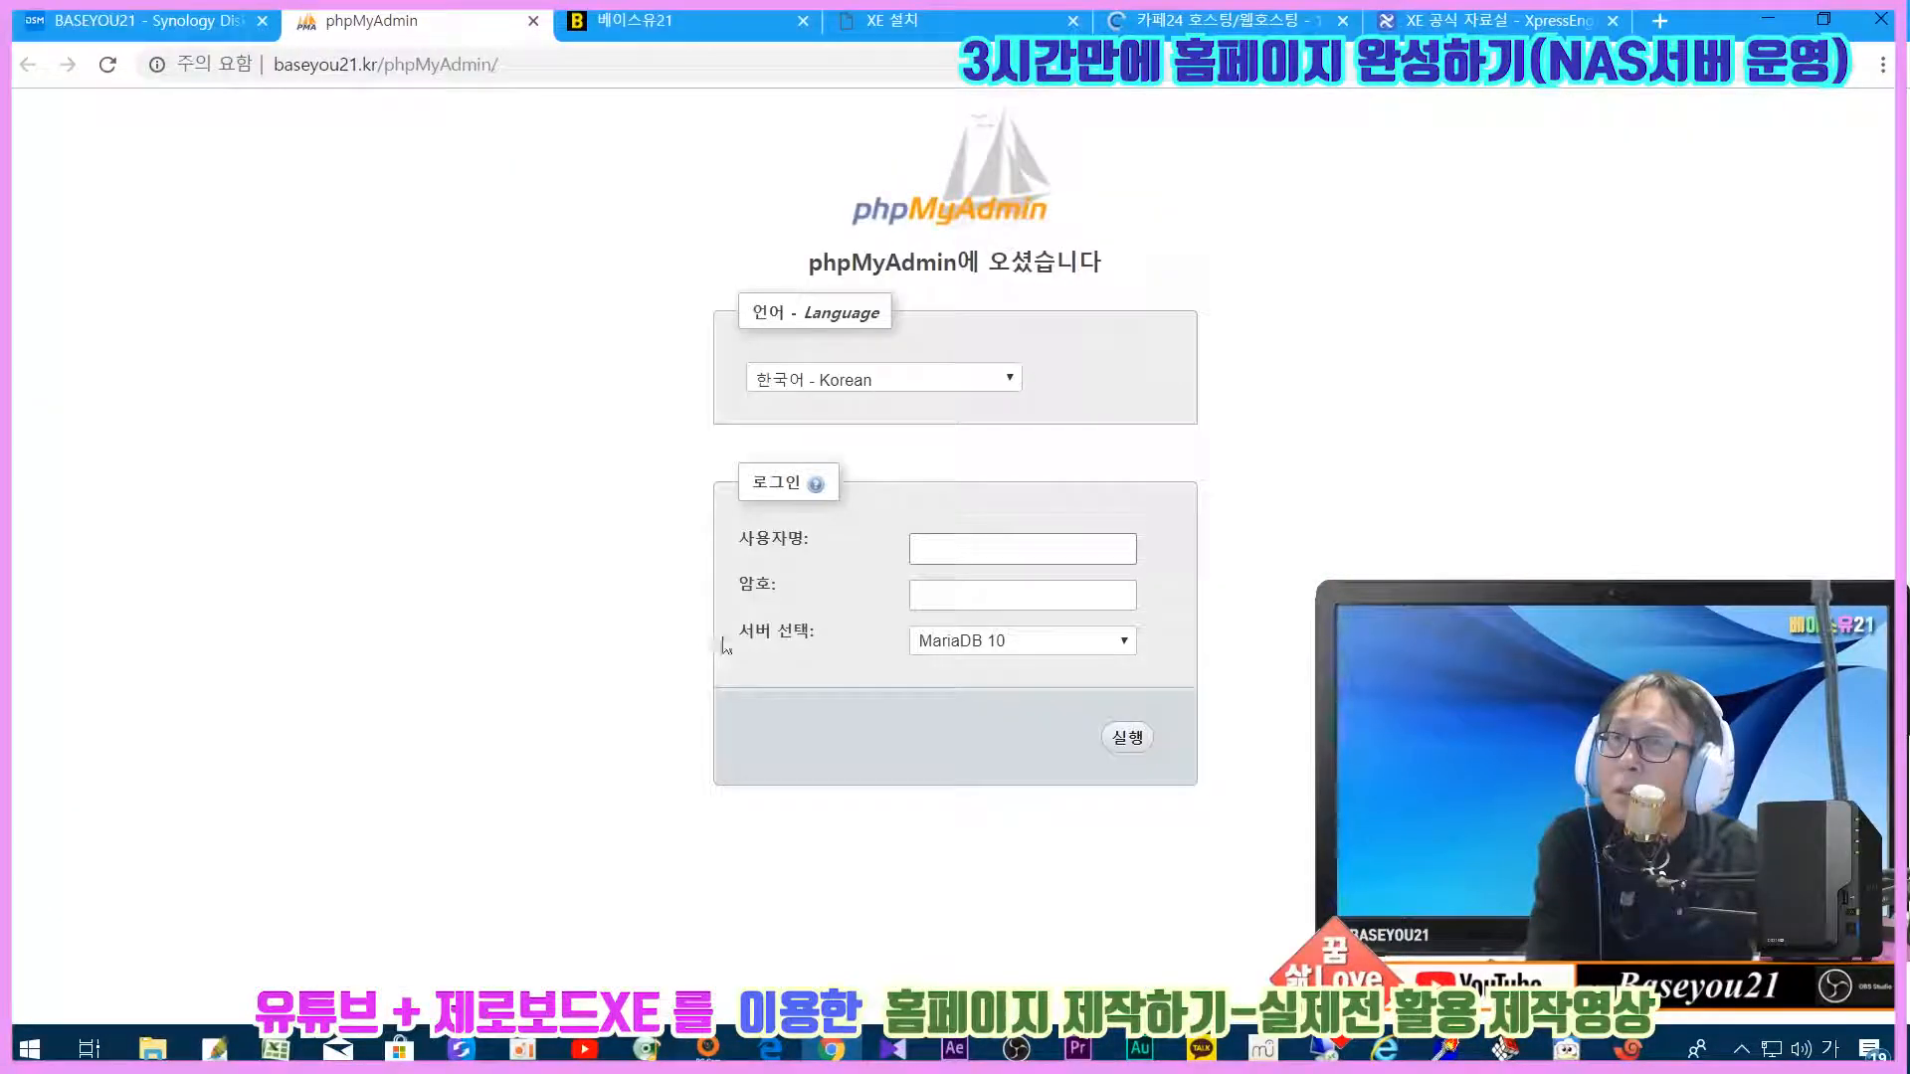
pyautogui.click(974, 543)
pyautogui.click(312, 74)
pyautogui.click(279, 72)
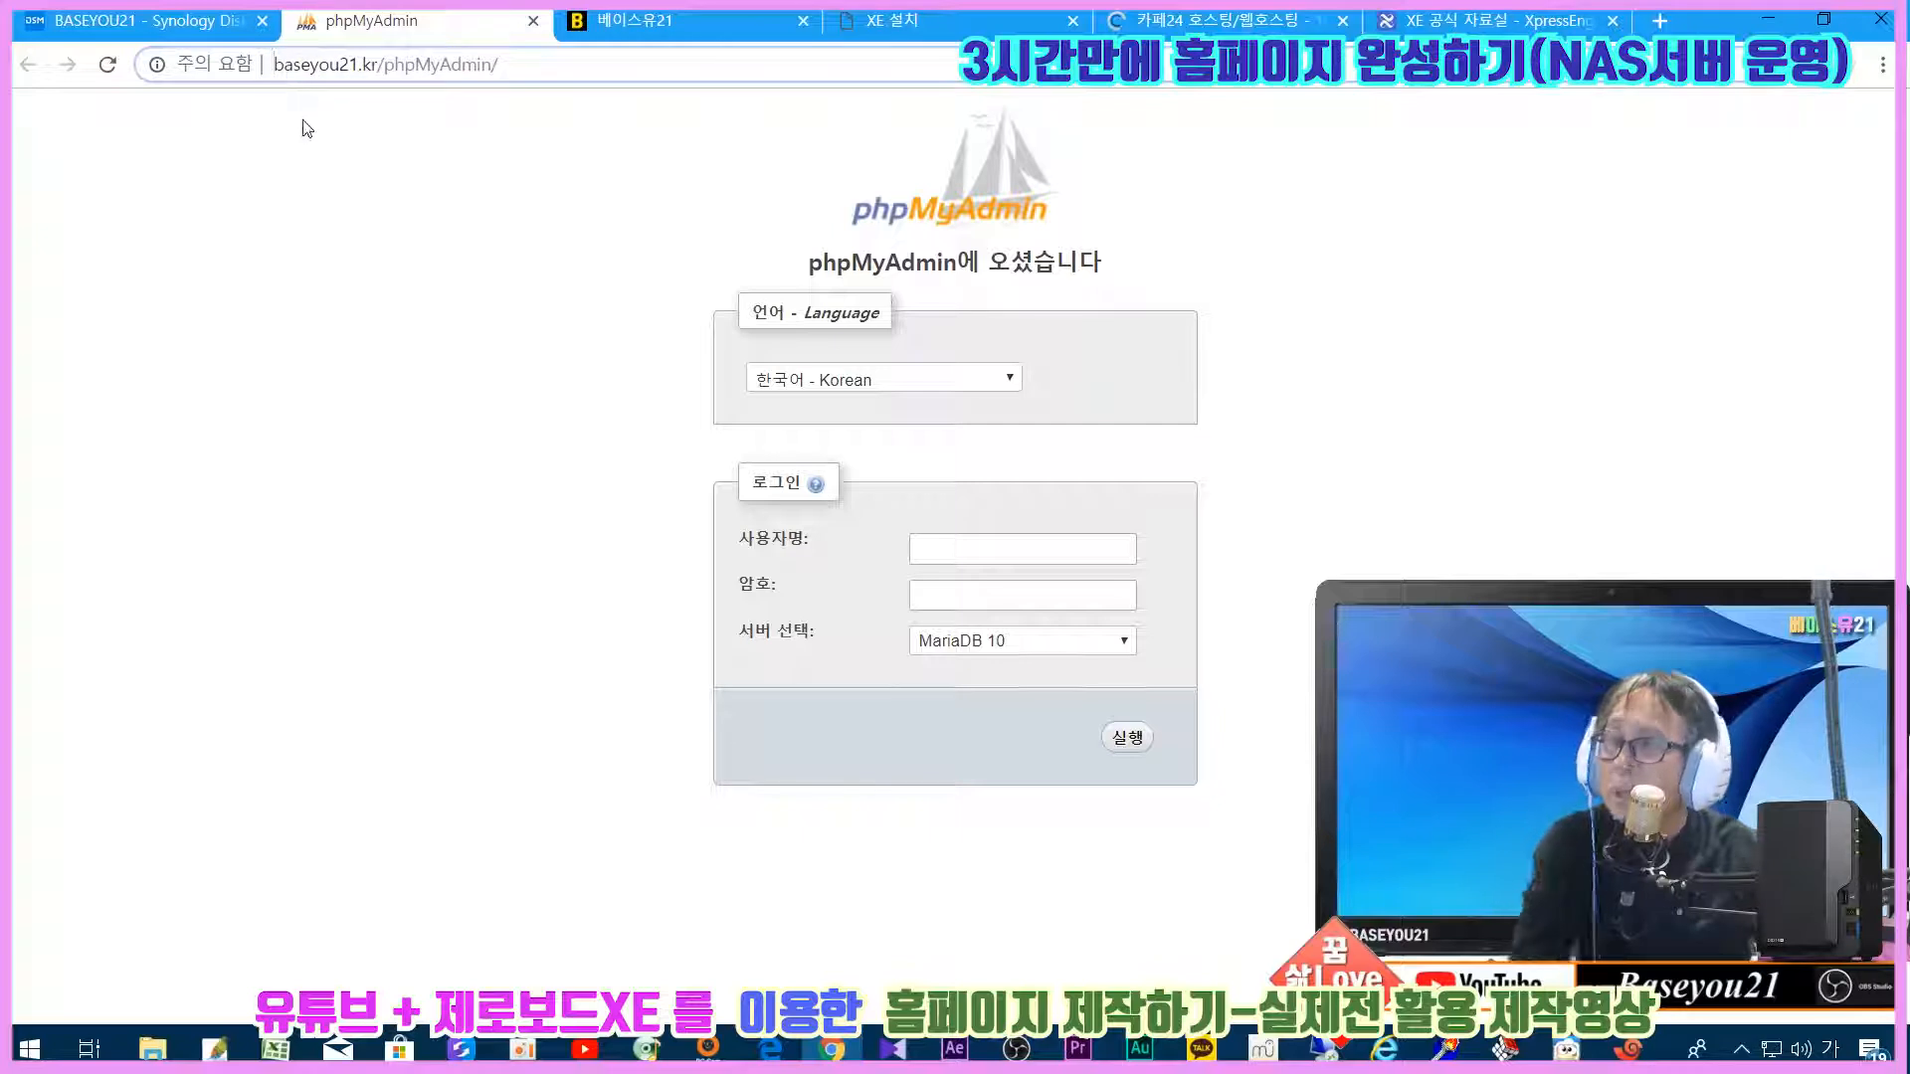
pyautogui.write('ㅗㅅ세:')
pyautogui.write('//')
pyautogui.hotkey('shift', 'Home')
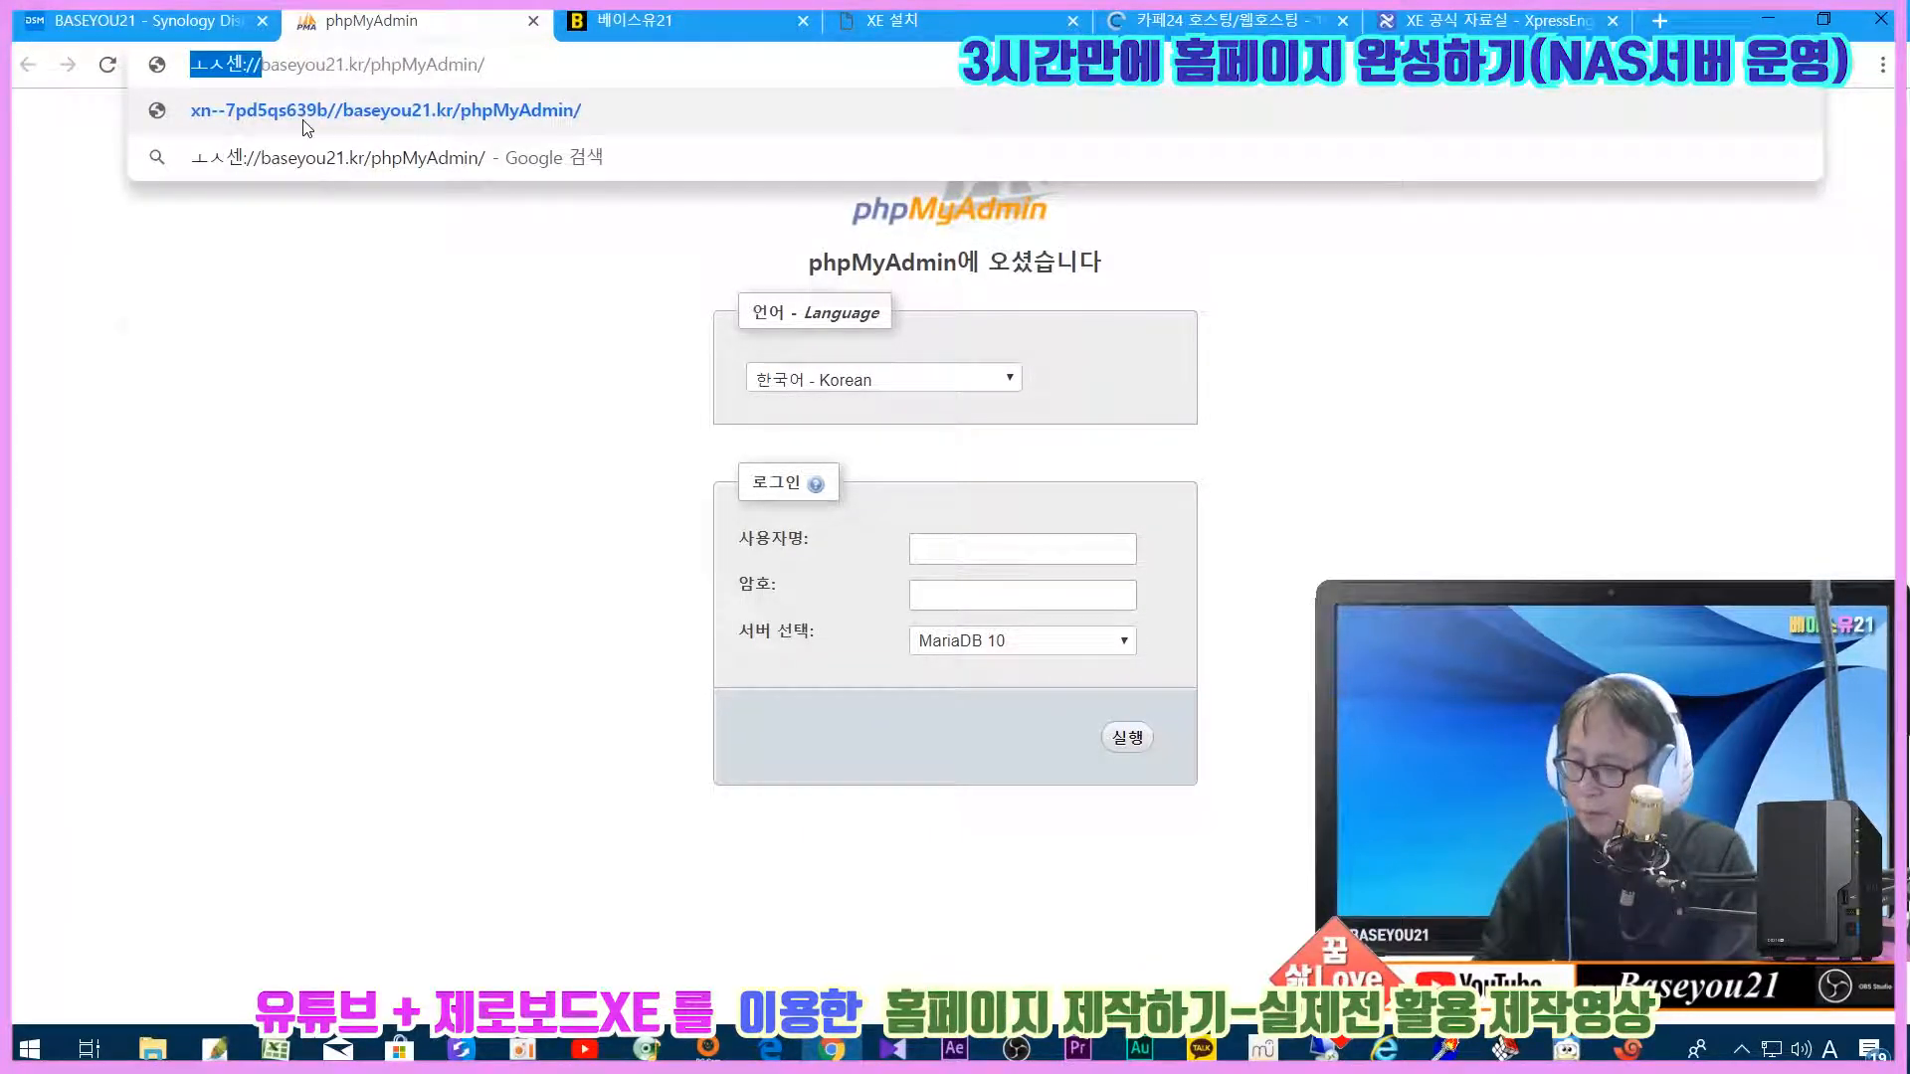
pyautogui.write('https://')
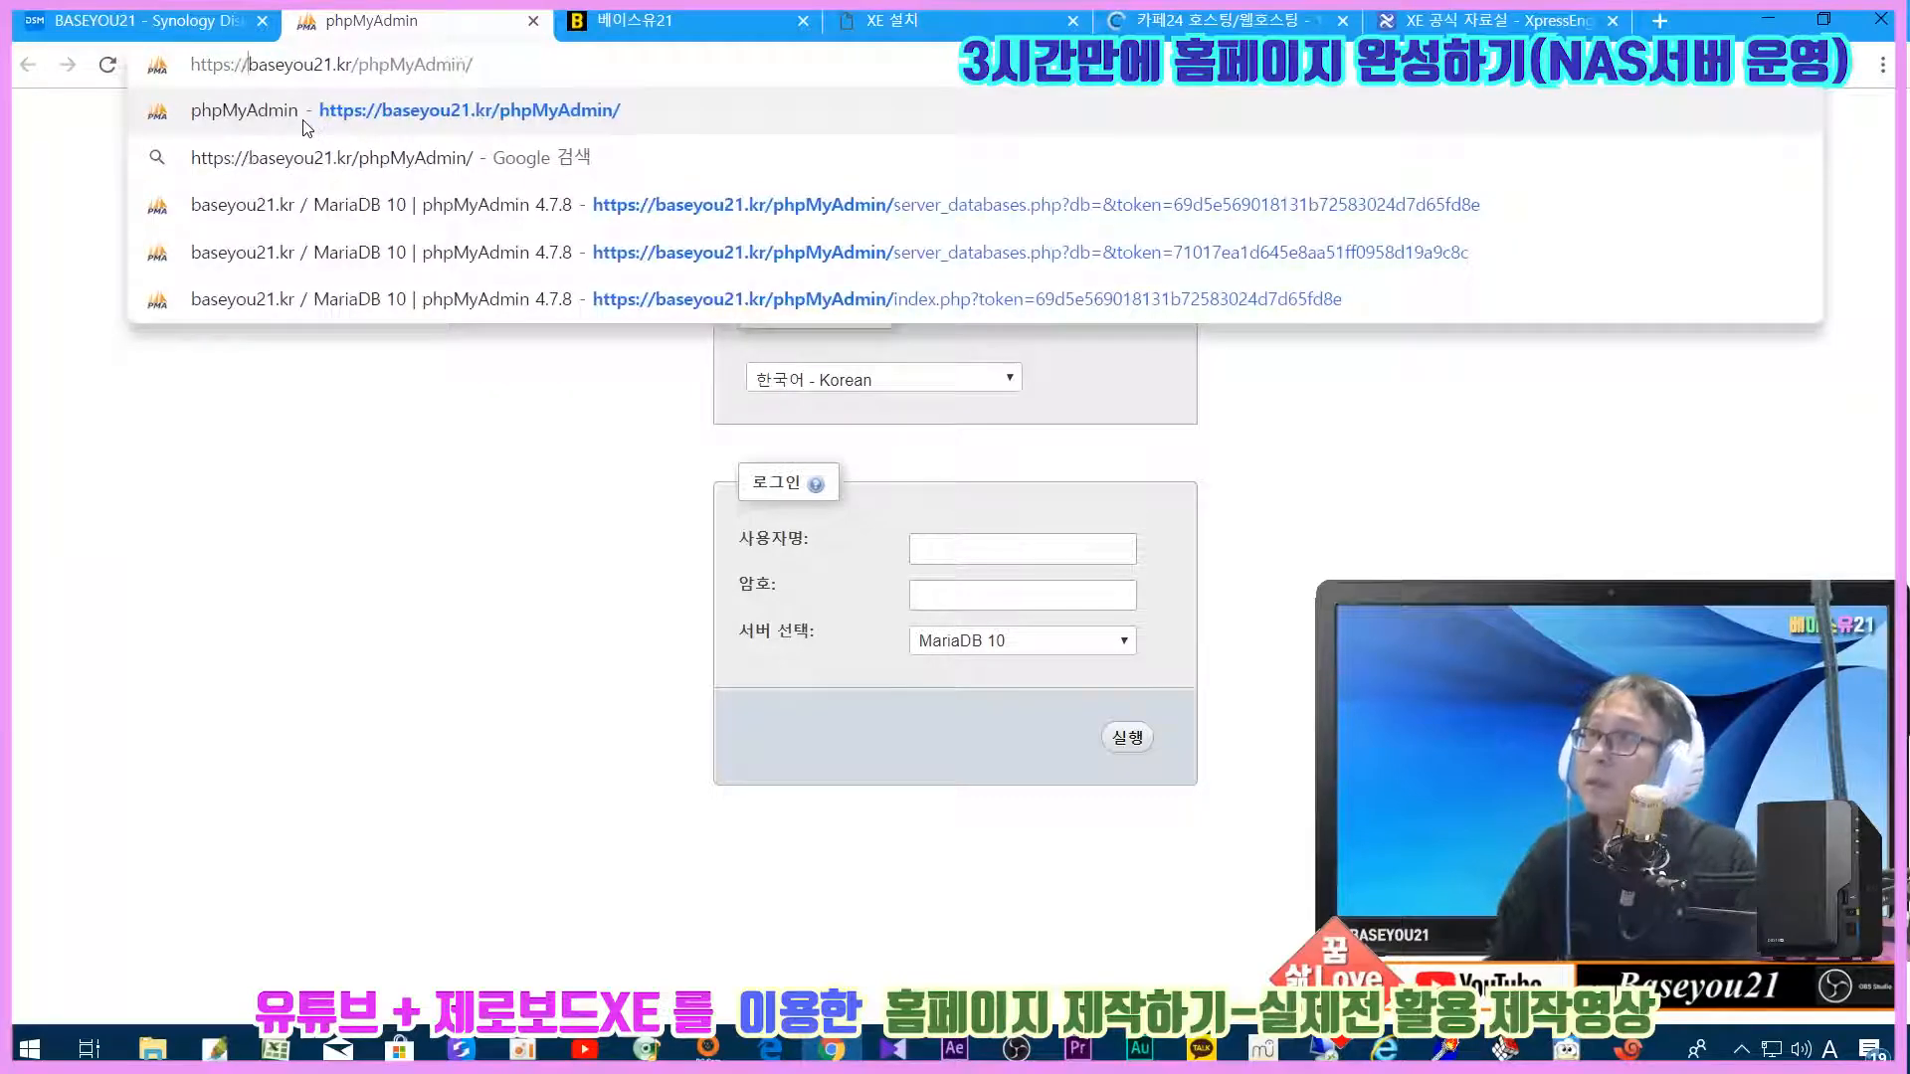
pyautogui.press('Return')
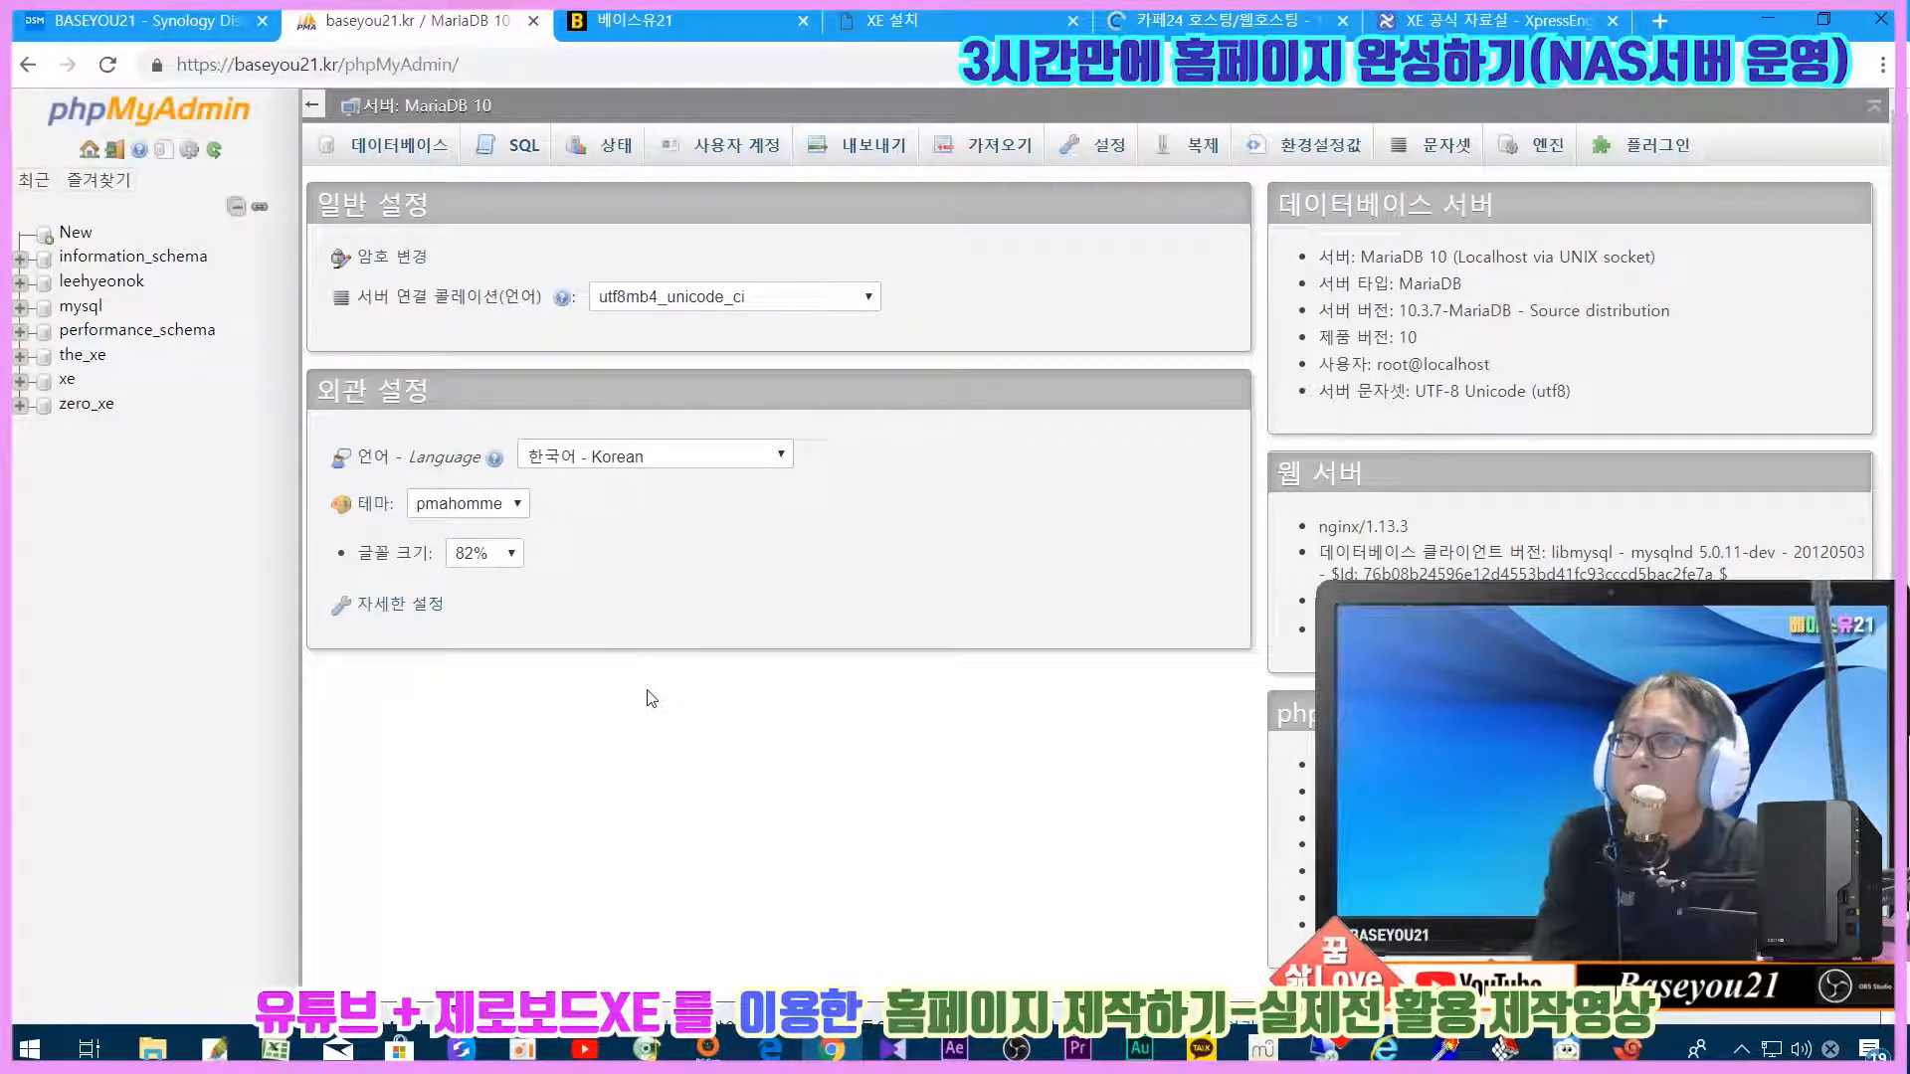
pyautogui.click(398, 146)
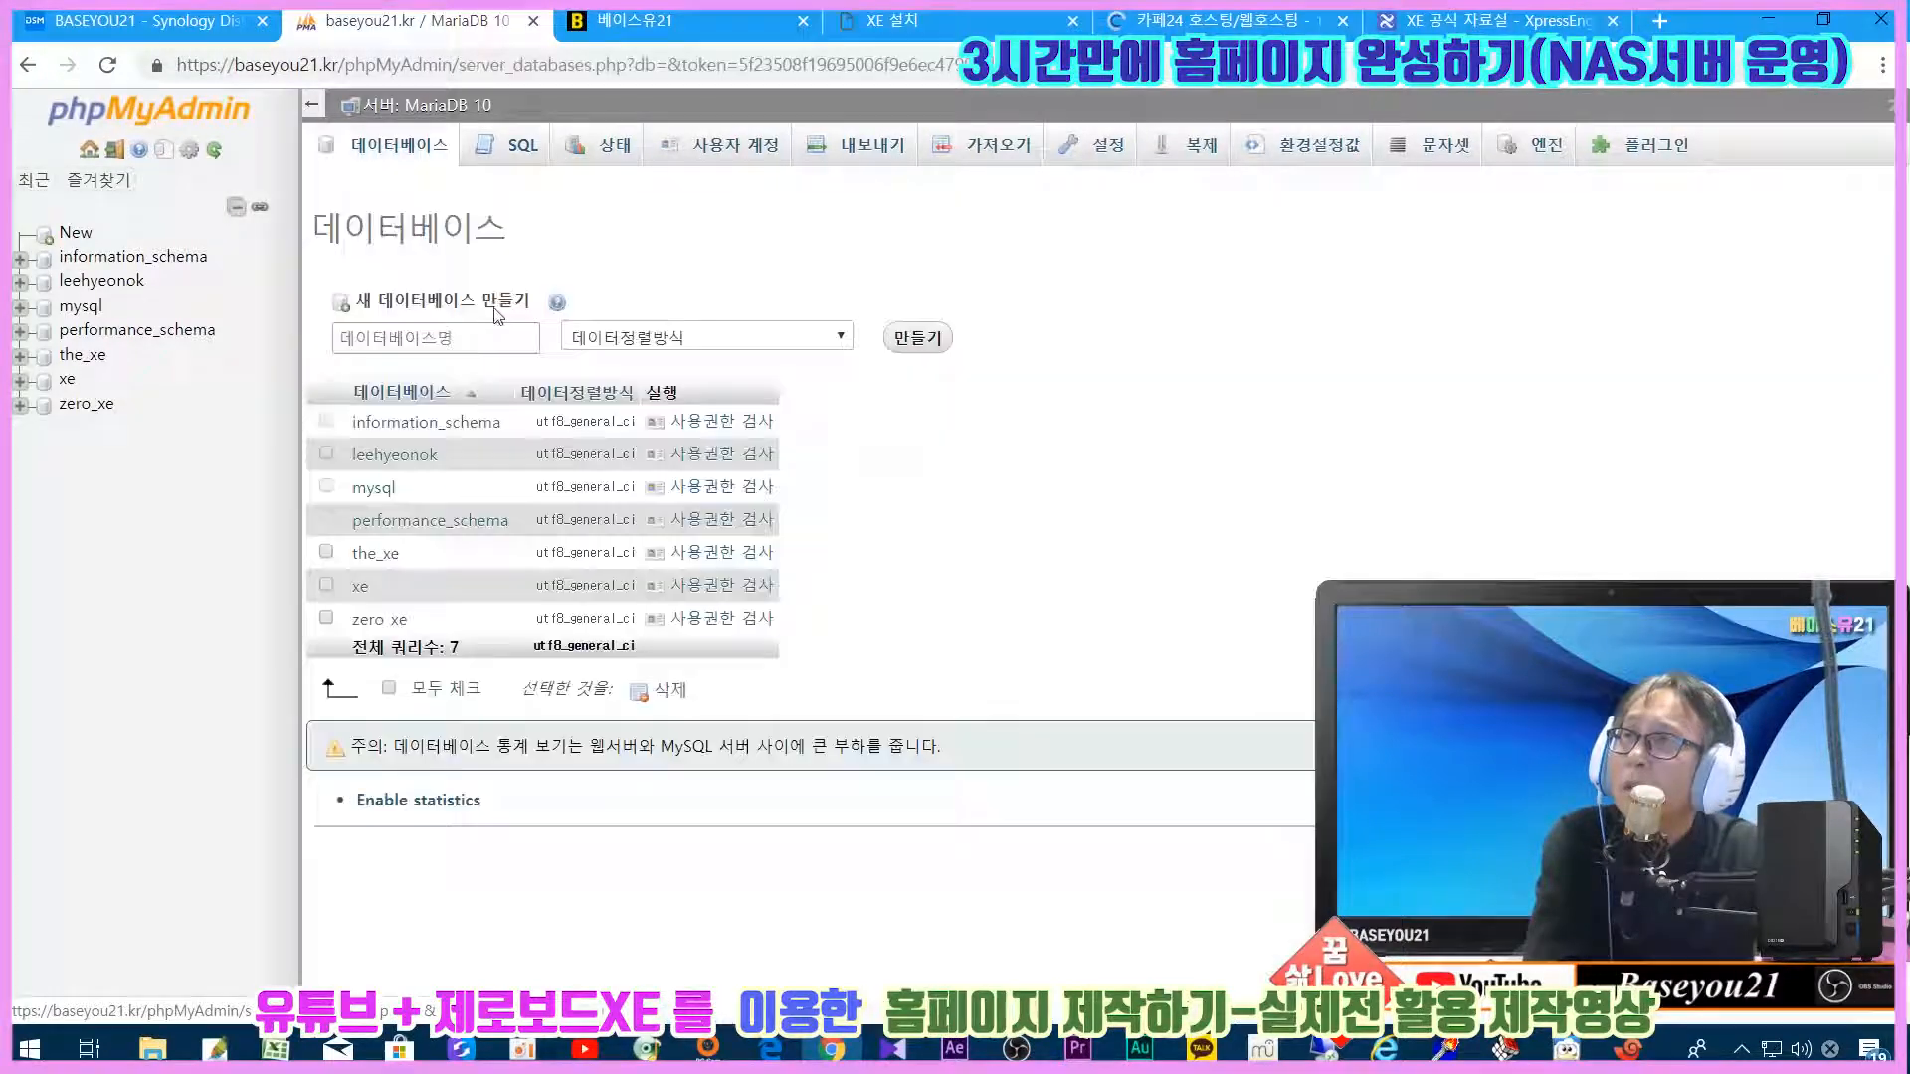
# Step: Inspect the the_xe database's tables, tick the_xe in the list, and view user accounts
pyautogui.click(371, 556)
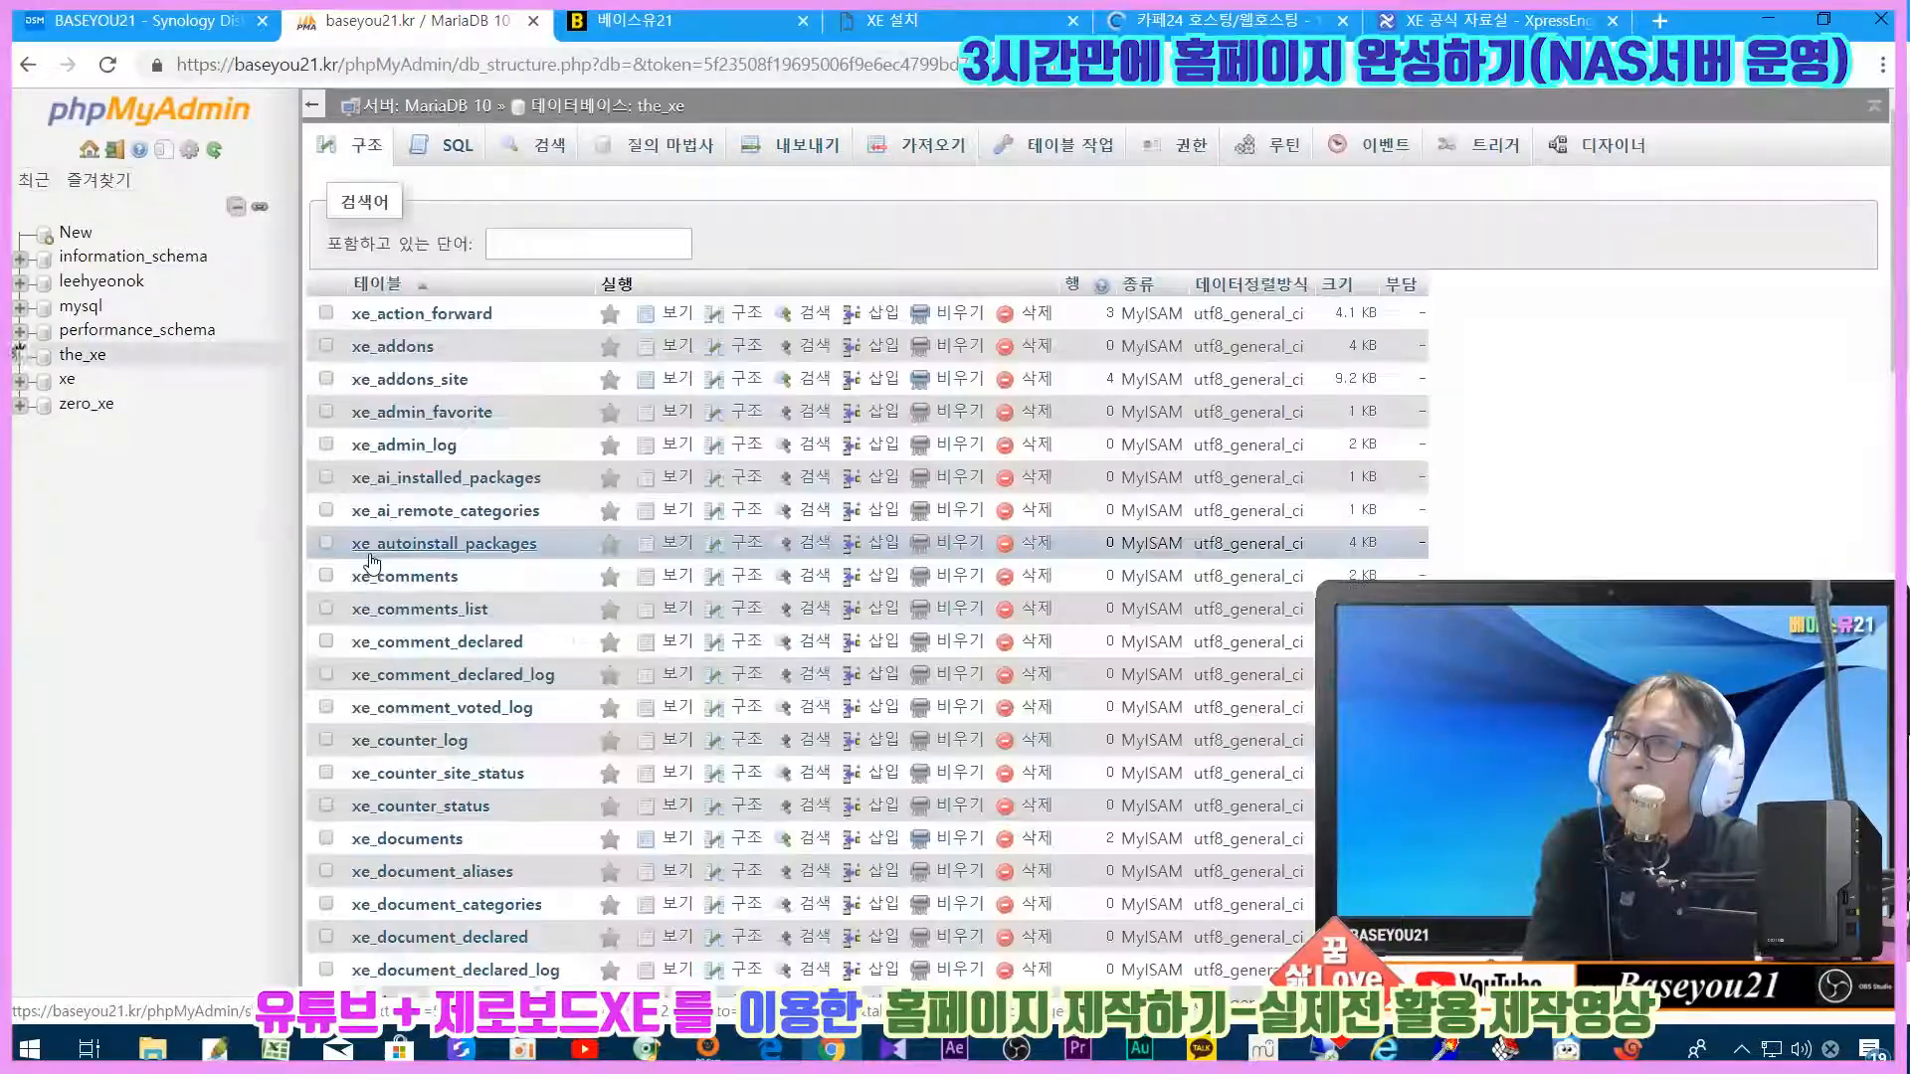
pyautogui.scroll(-20, 468, 435)
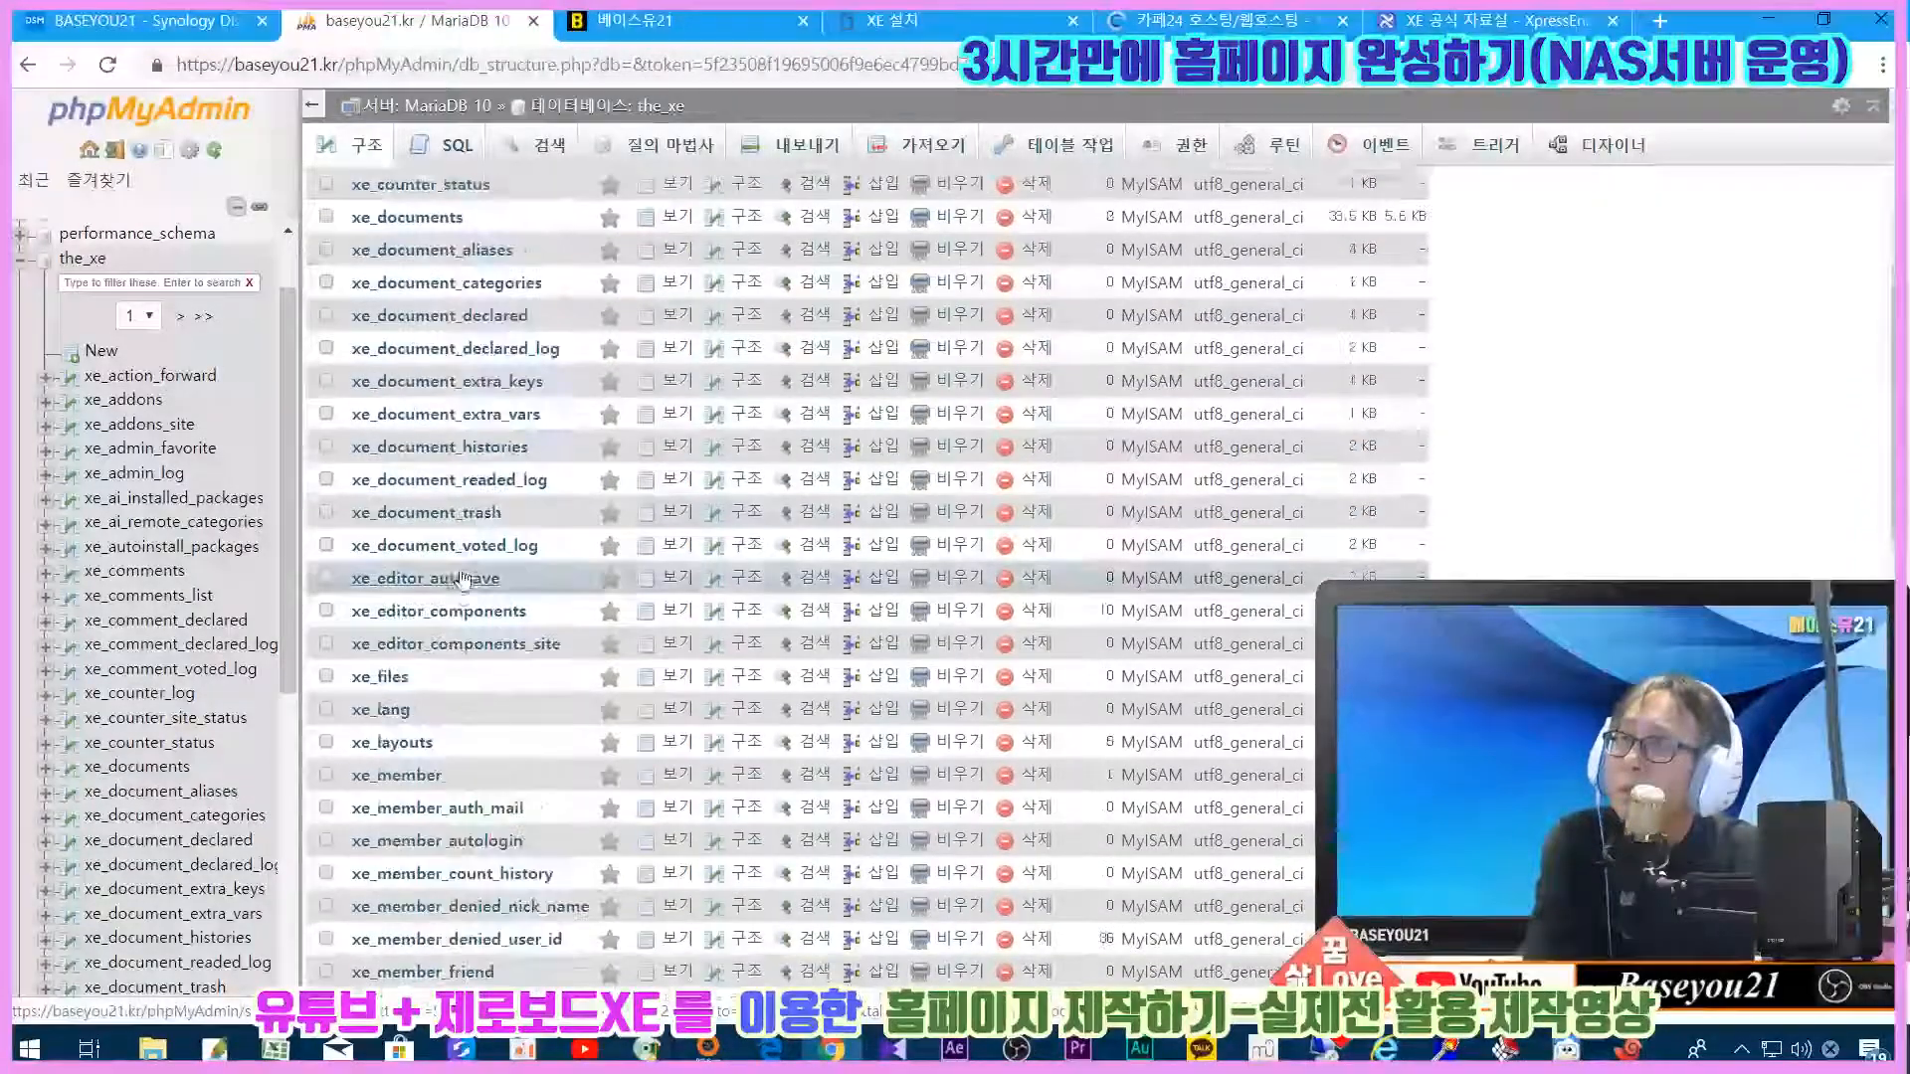
pyautogui.scroll(6, 463, 577)
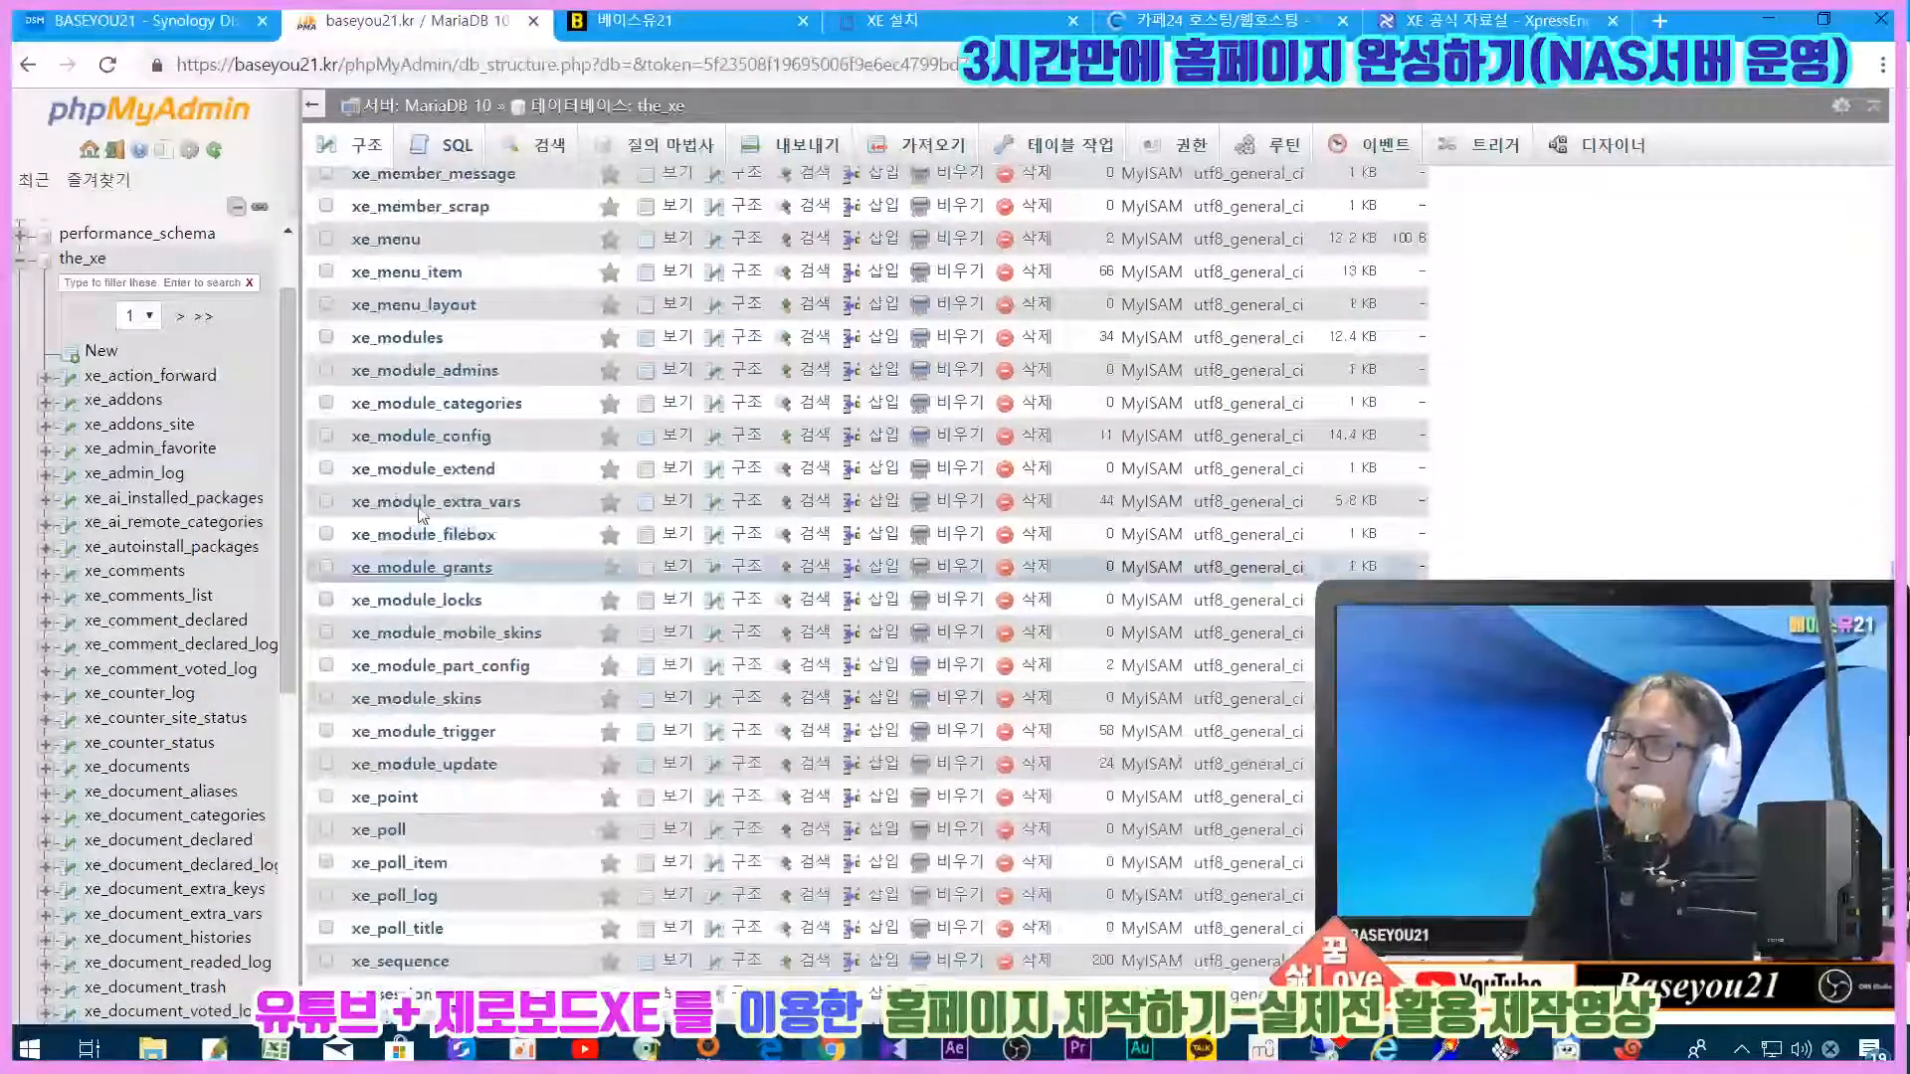
pyautogui.click(28, 65)
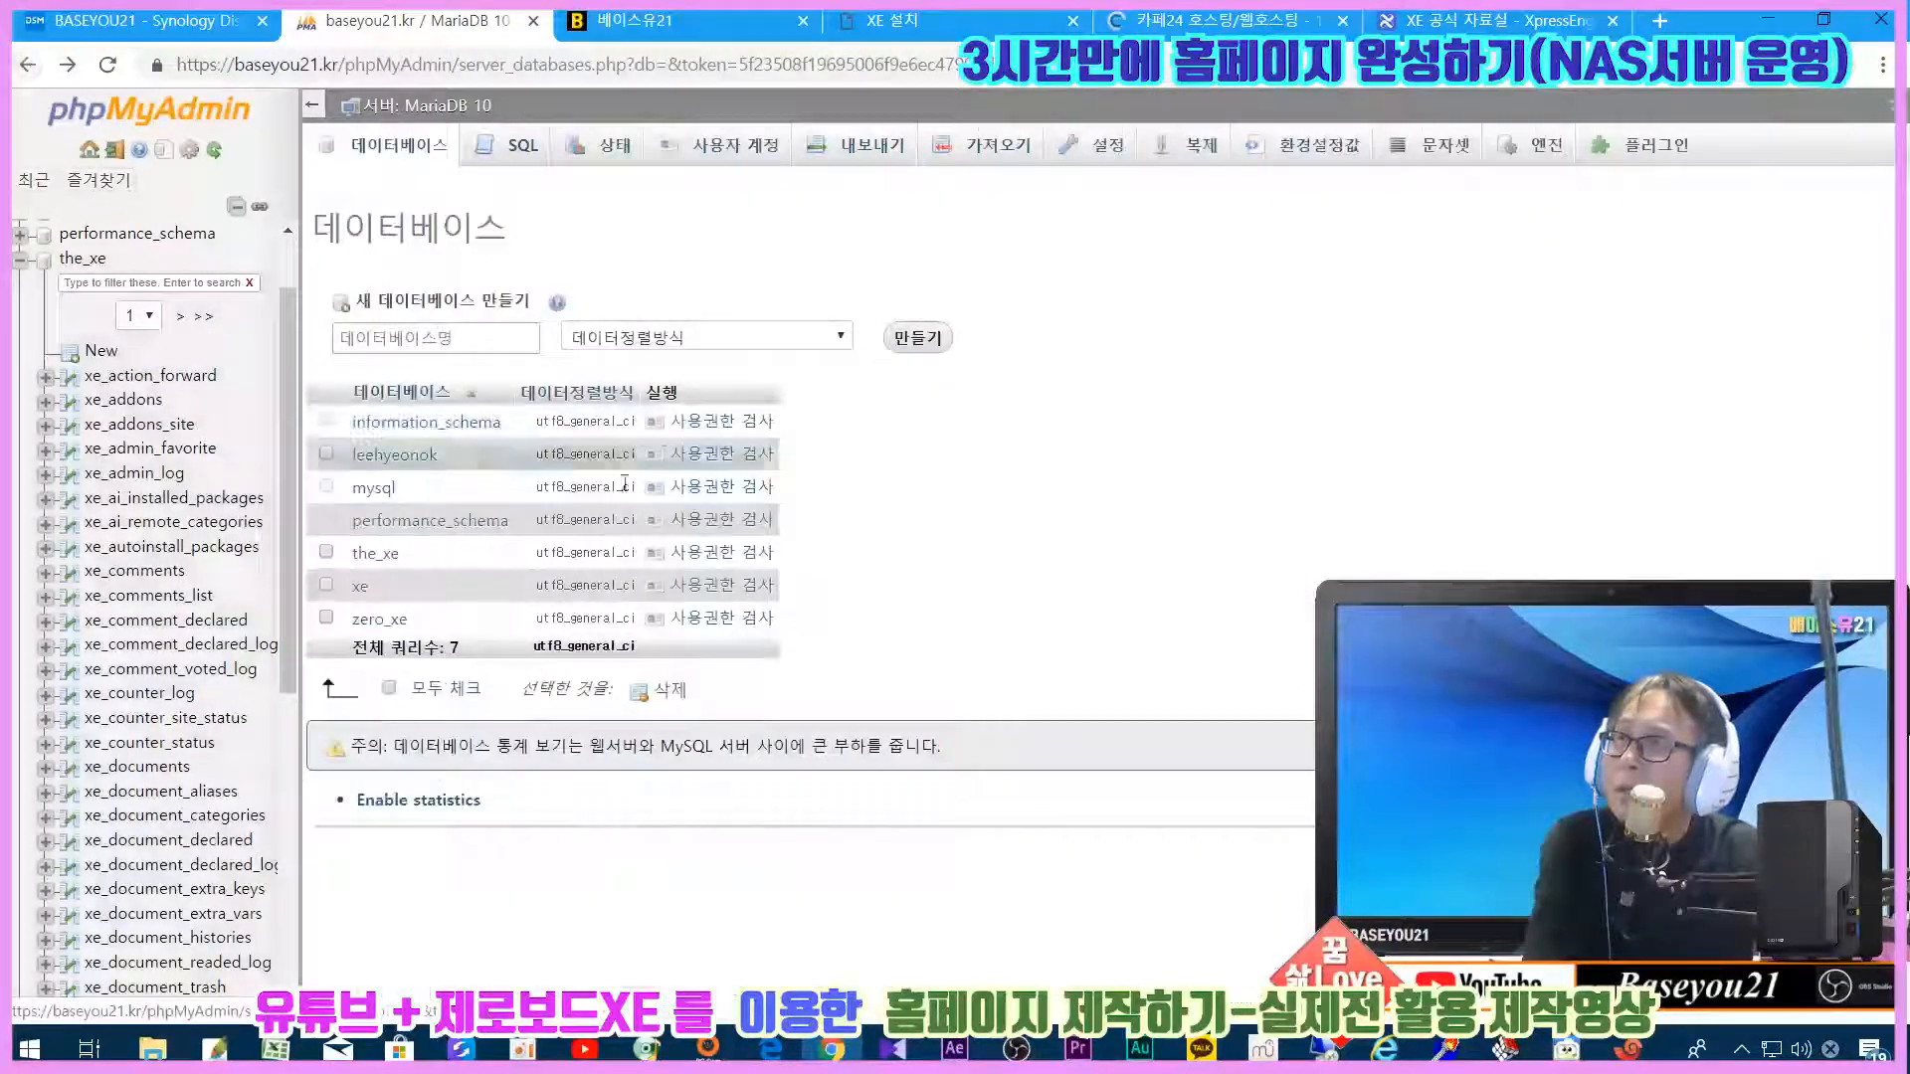
pyautogui.click(325, 549)
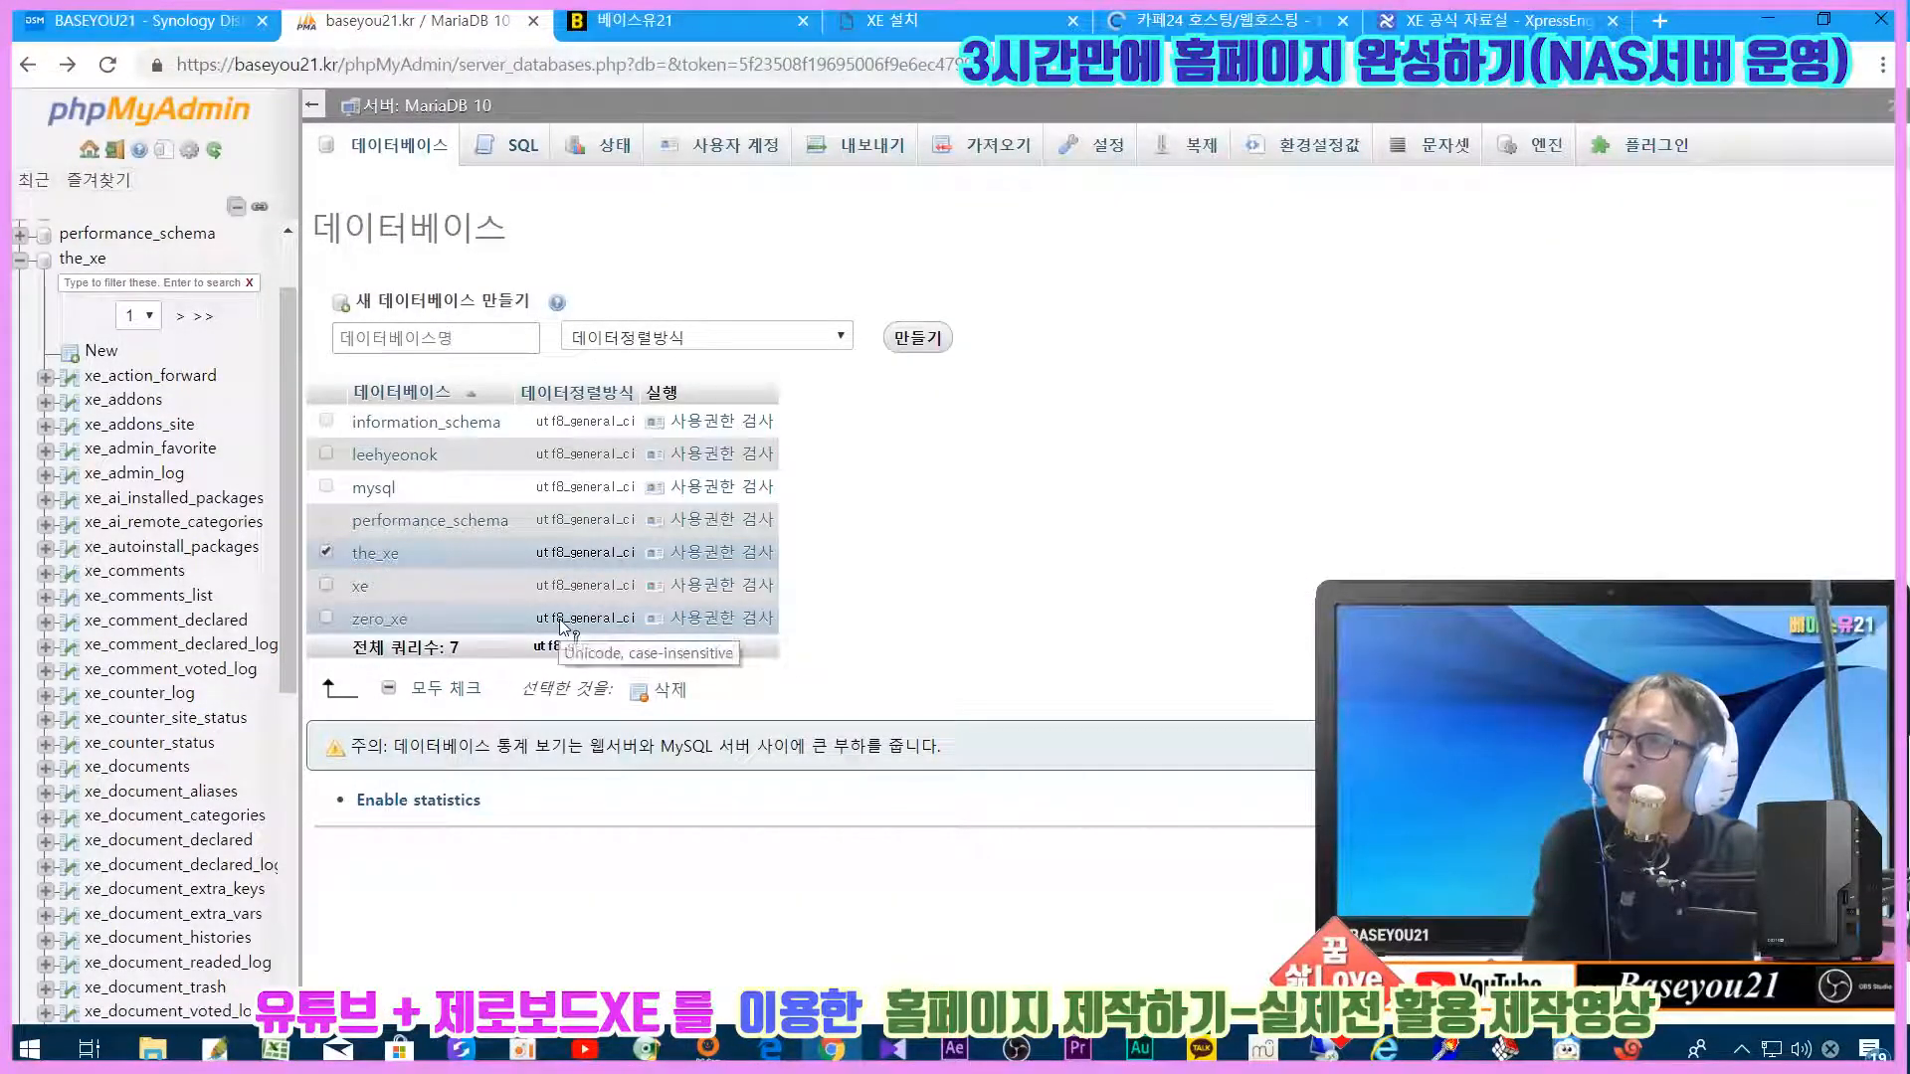
pyautogui.click(742, 151)
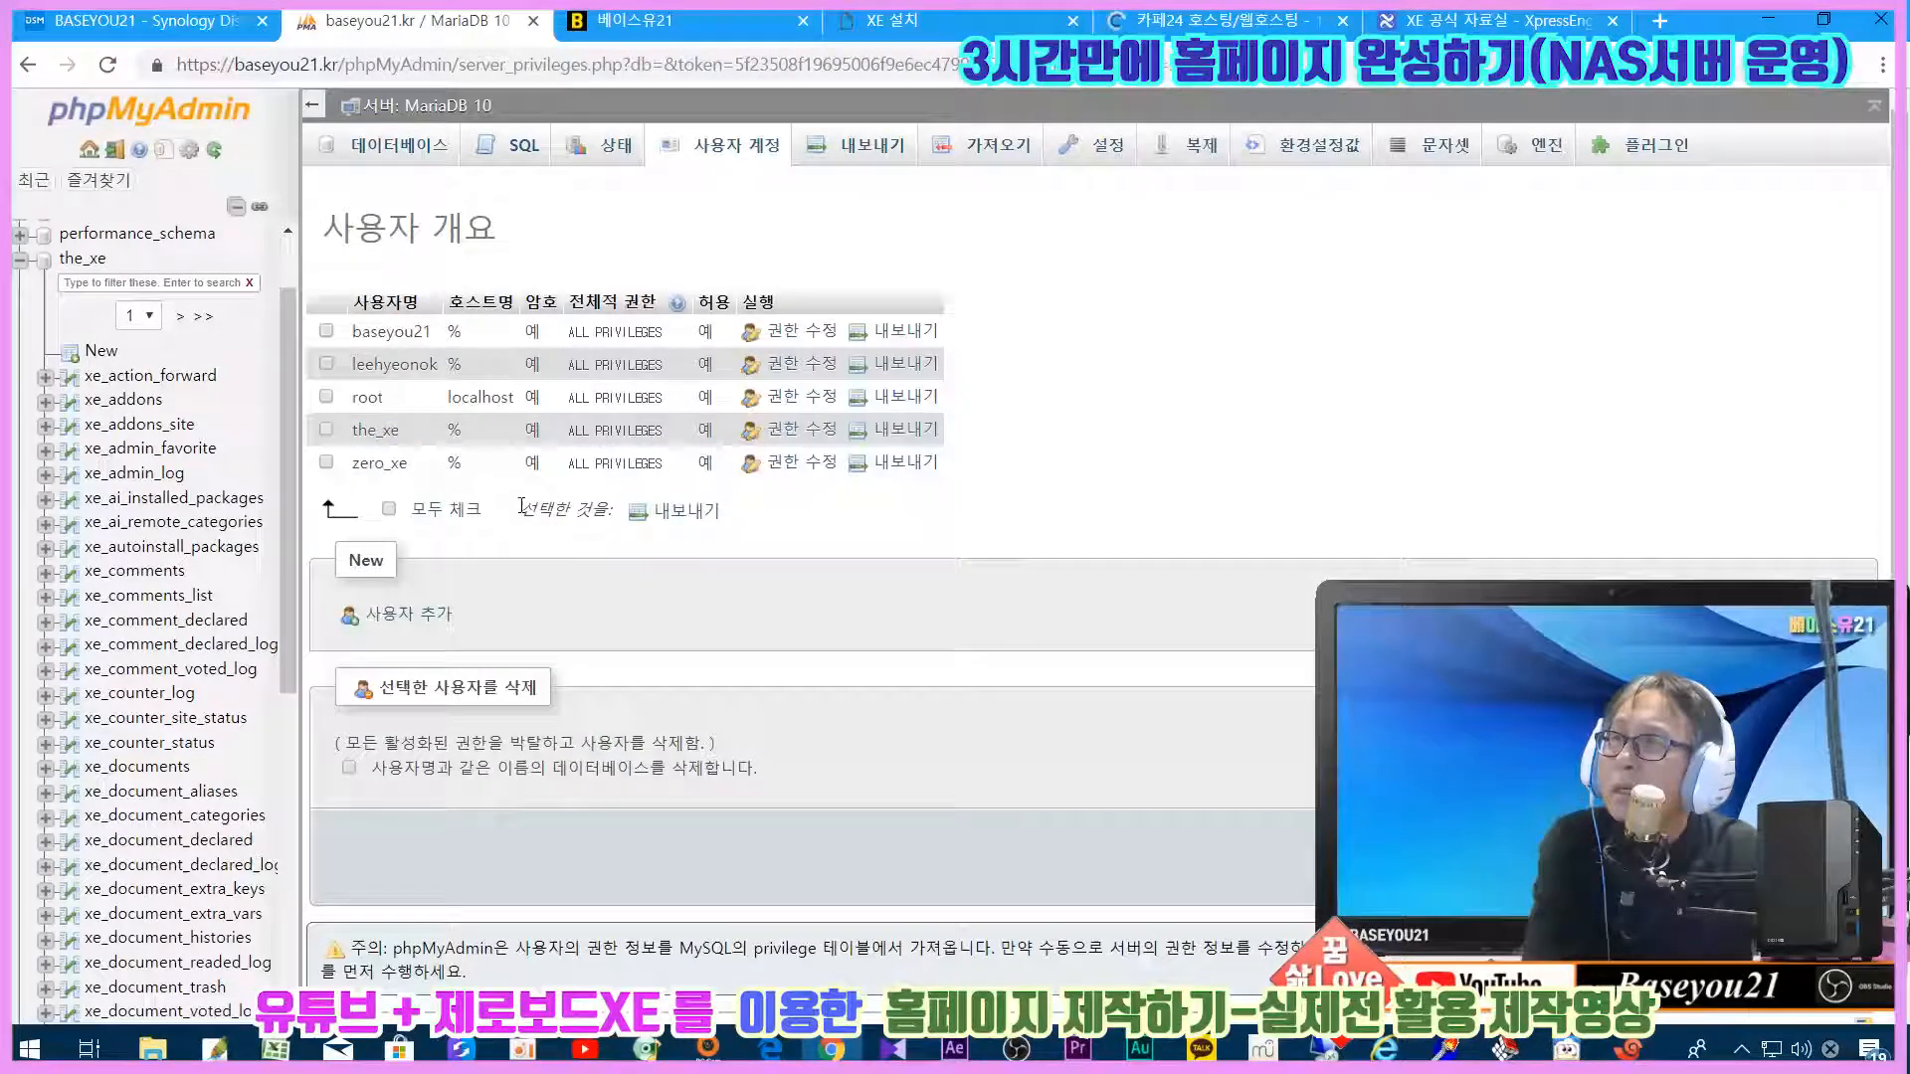
# Step: Delete the the_xe user account and the the_xe database, then return to the XE installer
pyautogui.click(825, 418)
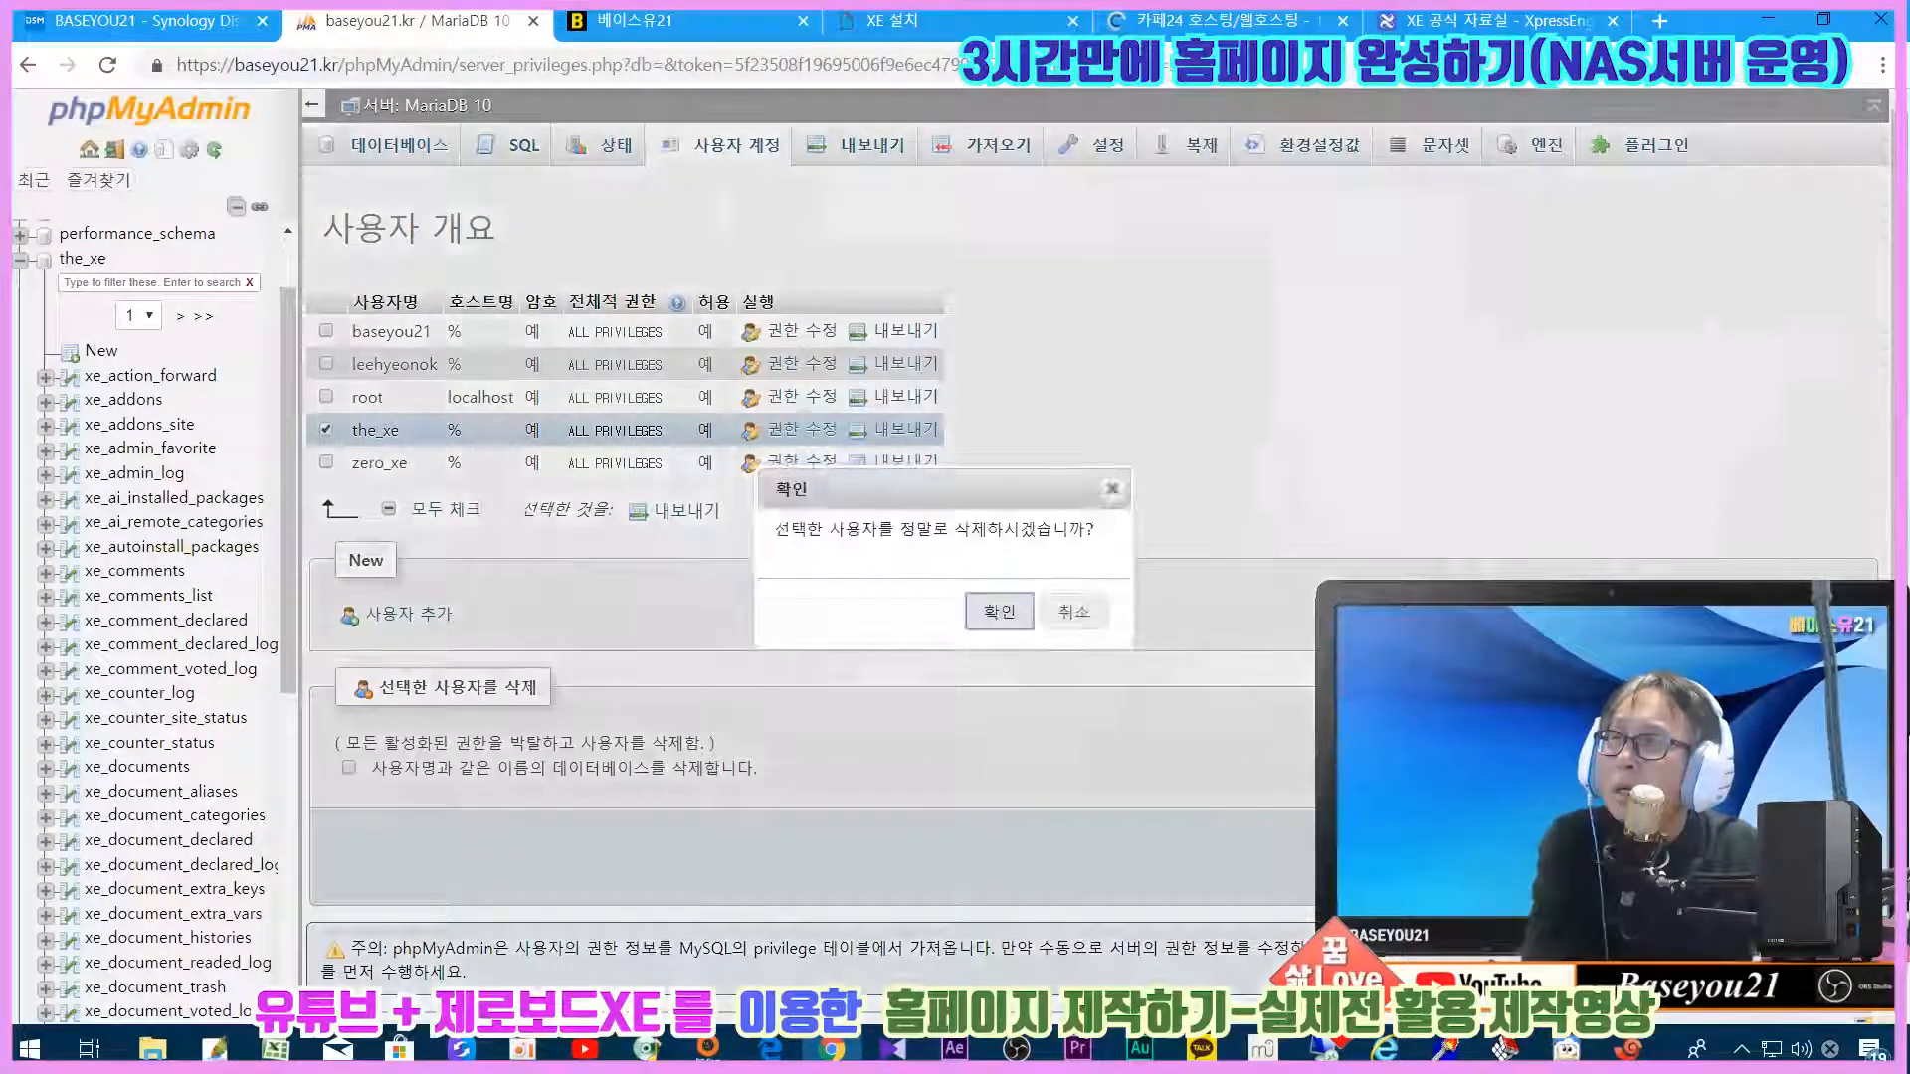
pyautogui.click(985, 616)
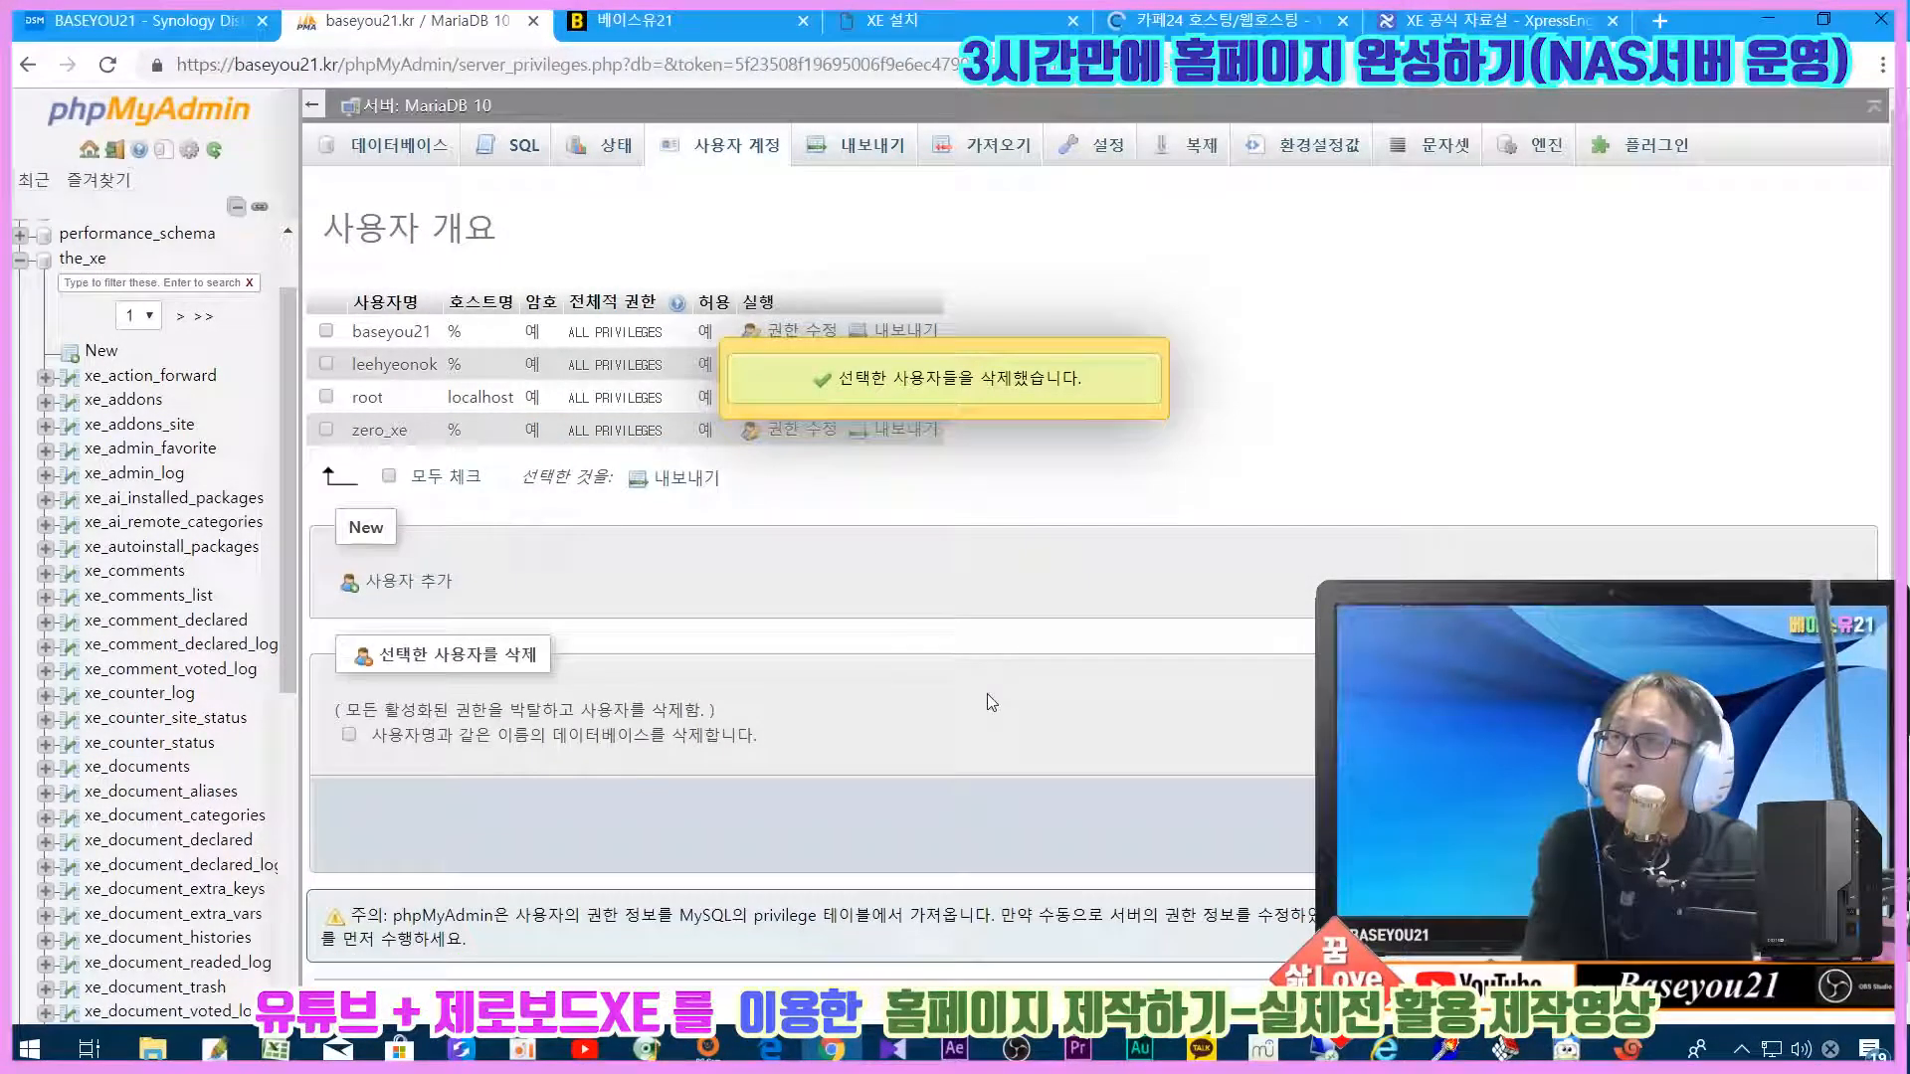
pyautogui.click(394, 151)
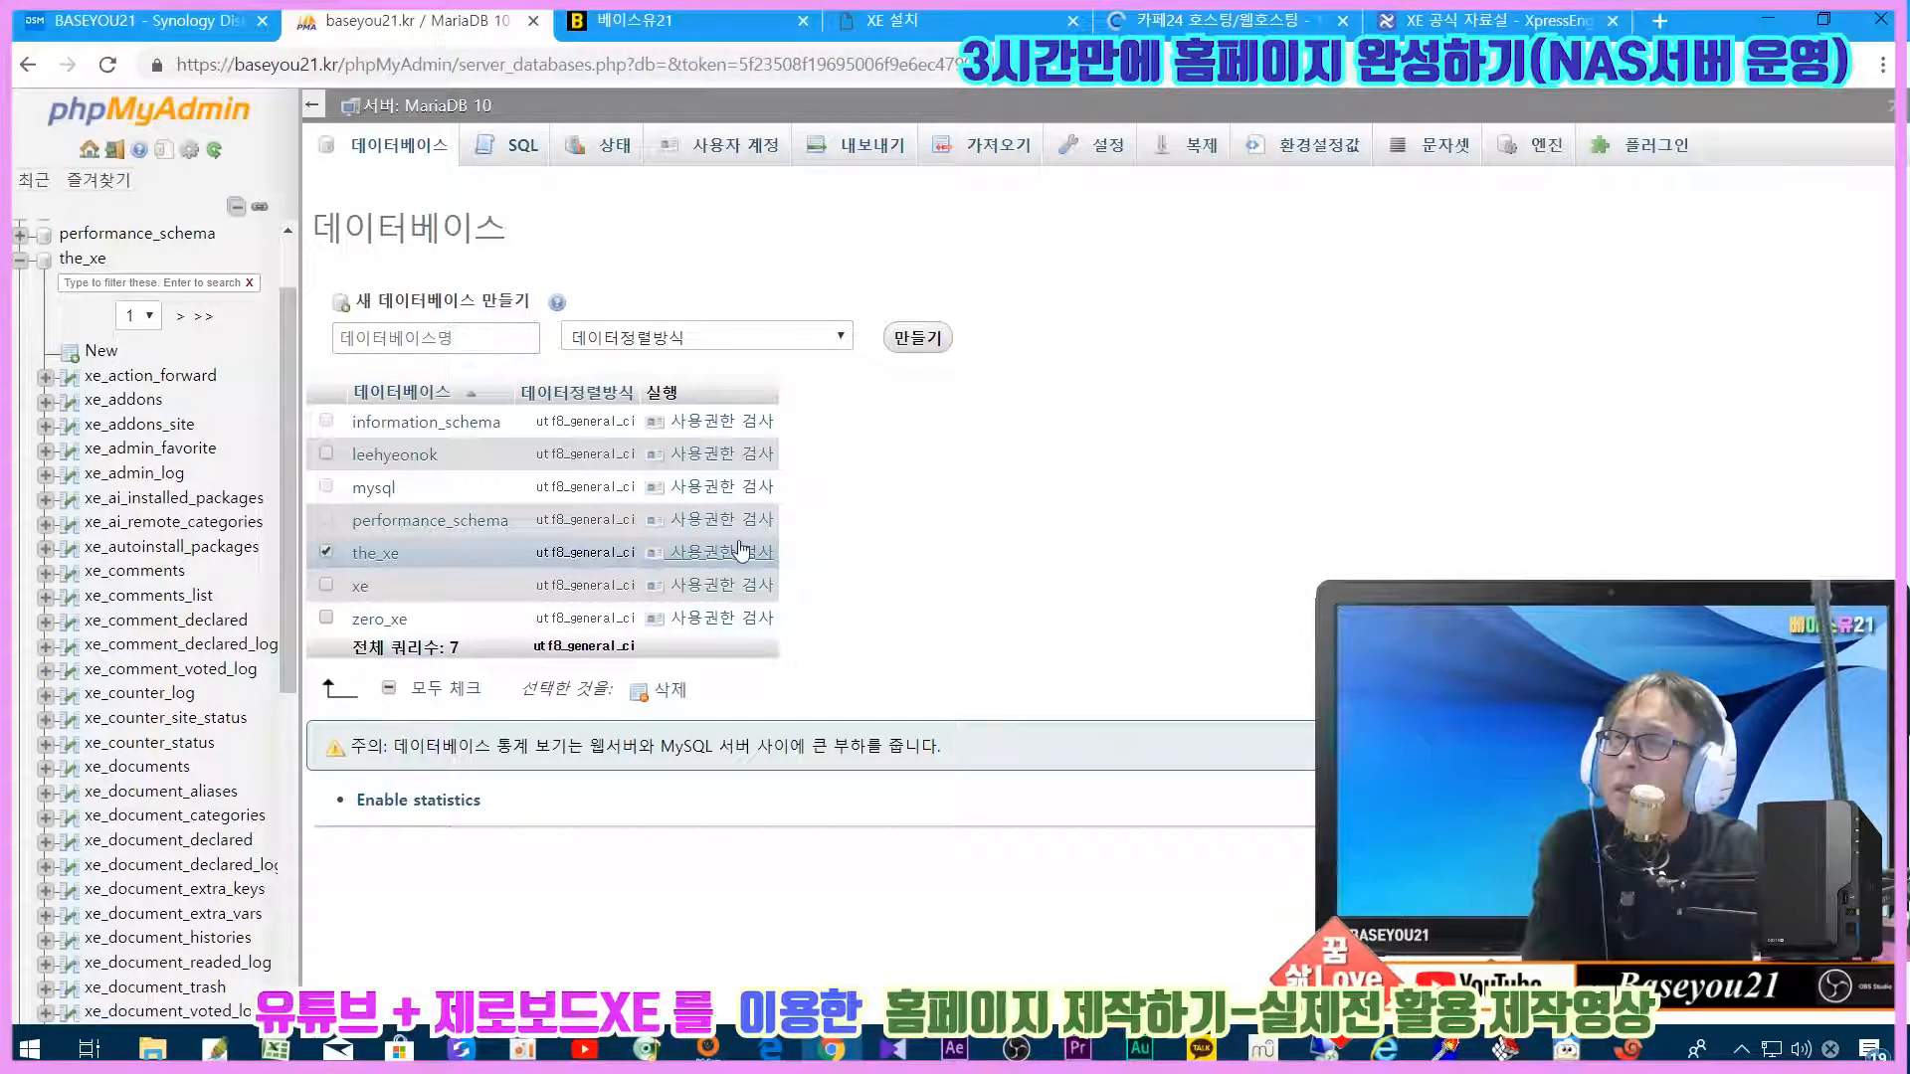
pyautogui.click(679, 699)
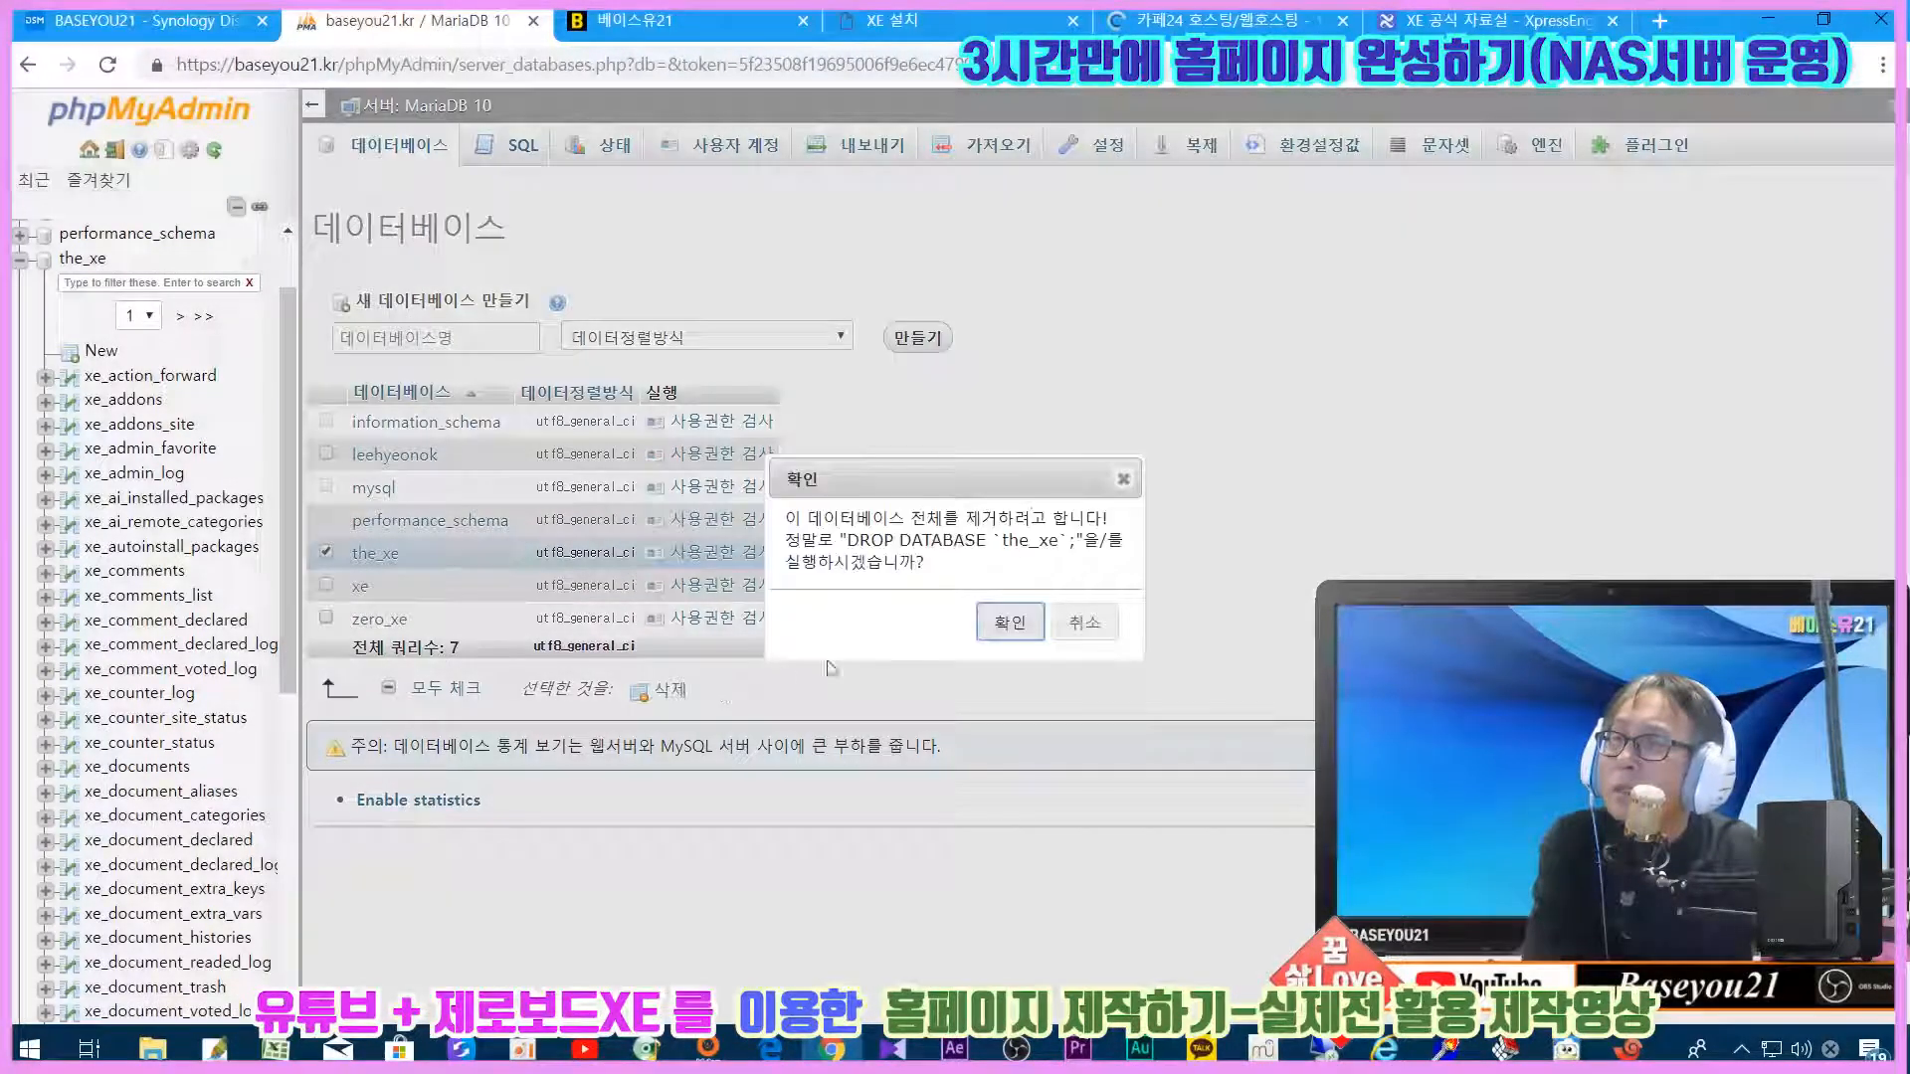
pyautogui.click(997, 624)
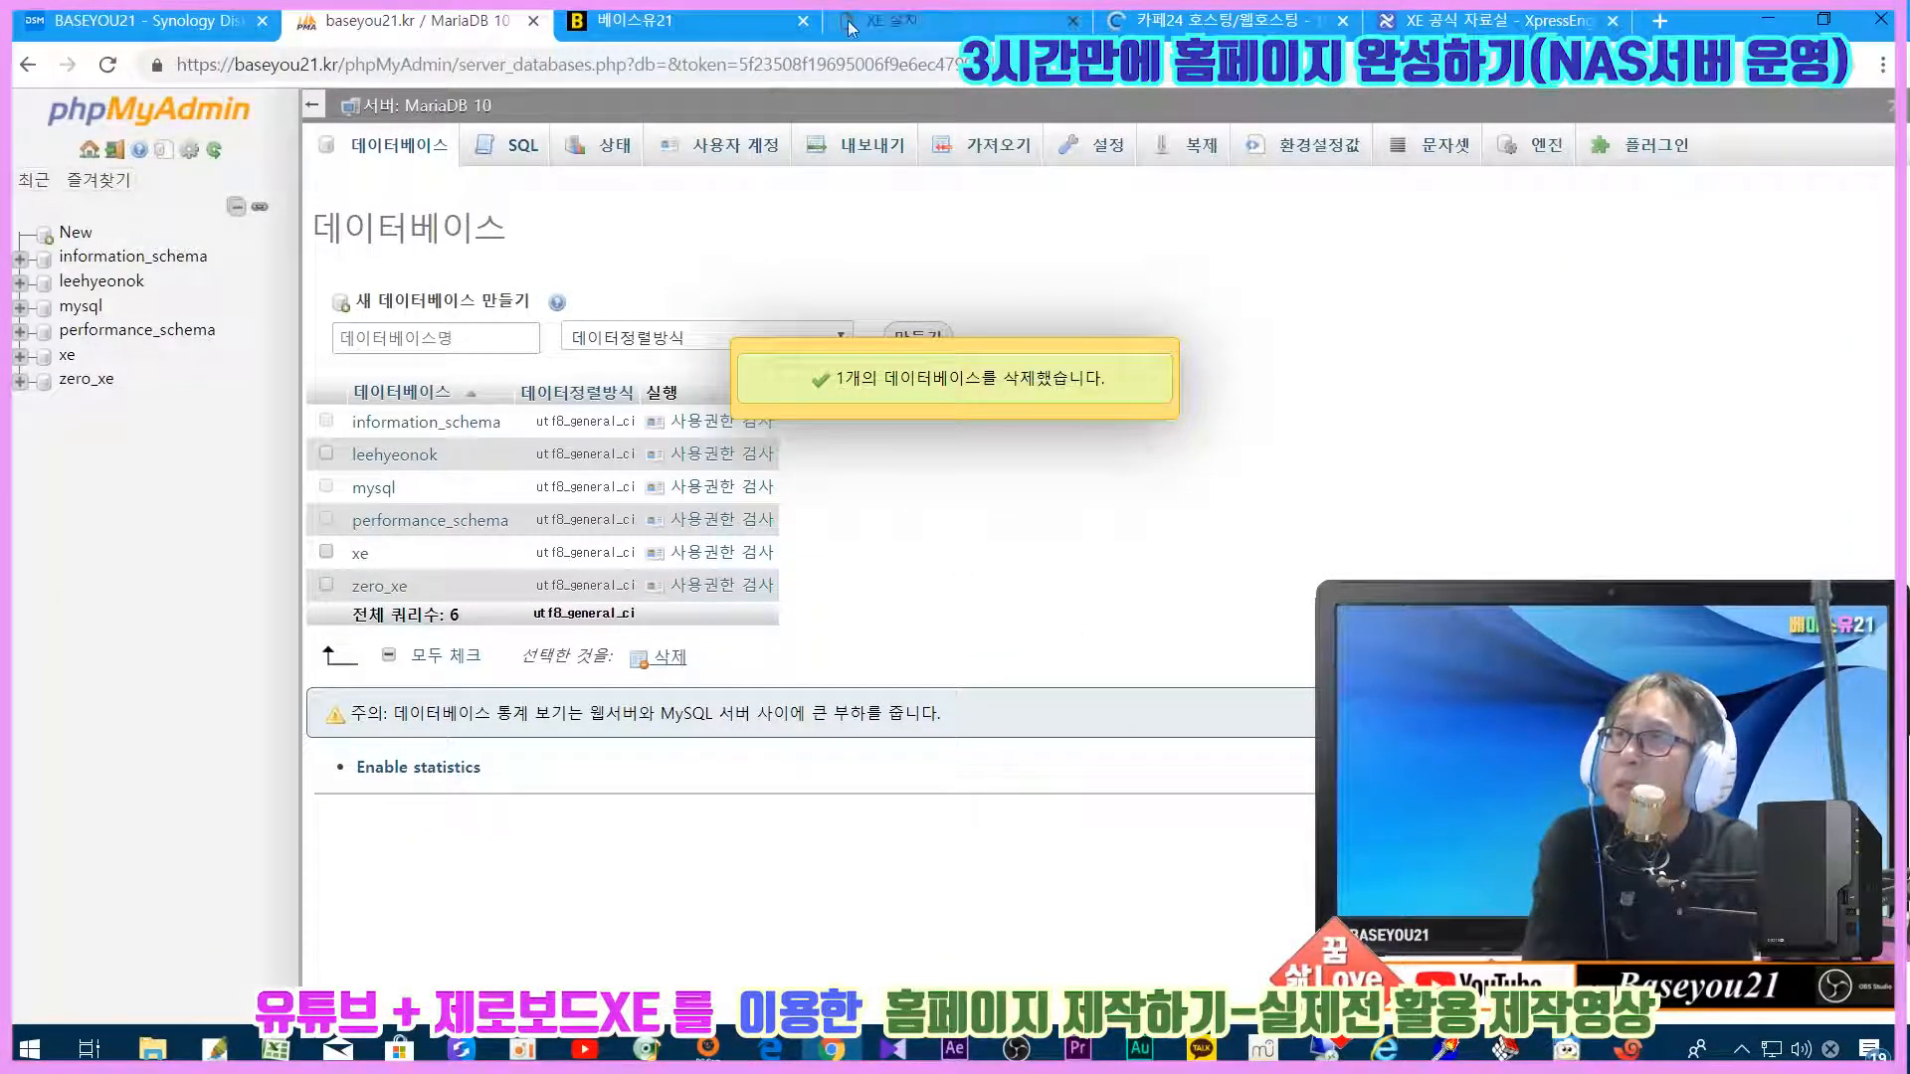
pyautogui.click(900, 20)
pyautogui.scroll(-1, 929, 403)
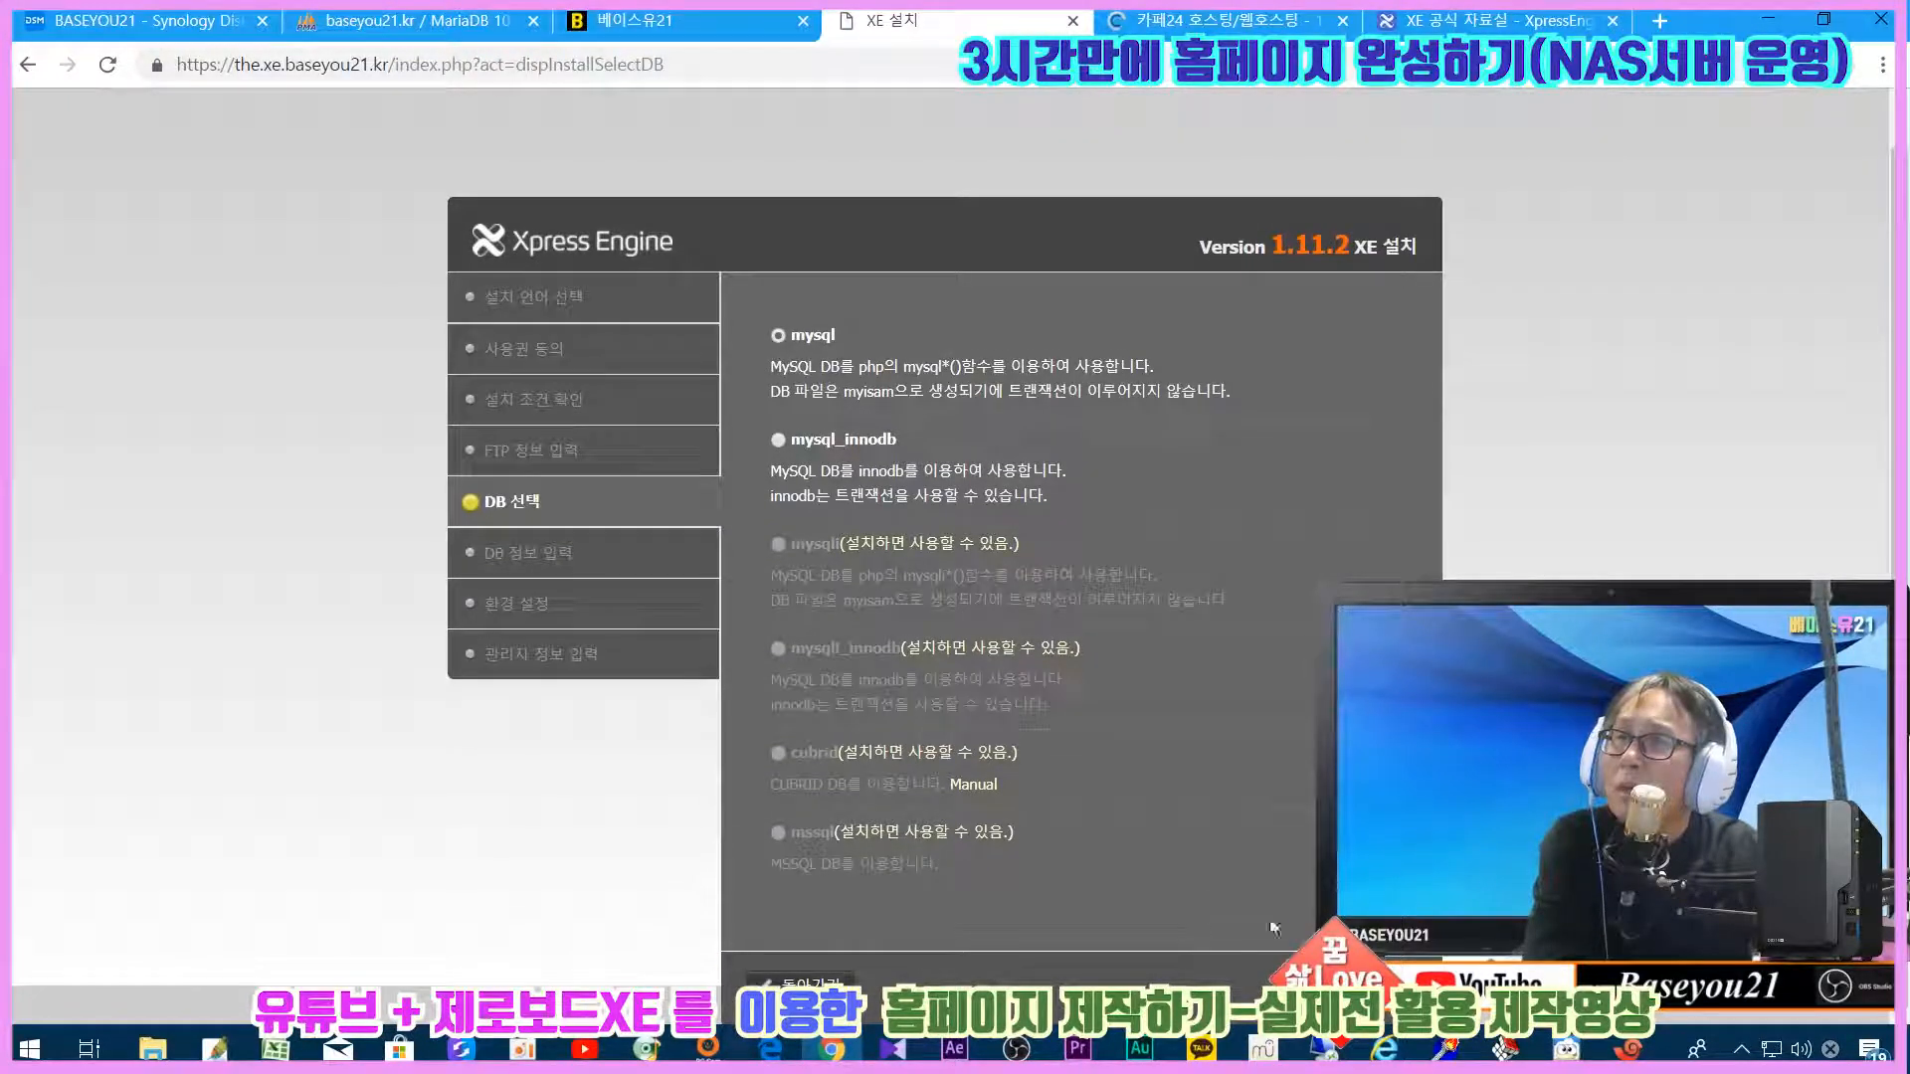
# Step: Open the mysql connection form and try submitting it empty, then return to phpMyAdmin
pyautogui.click(1373, 984)
pyautogui.scroll(-3, 1373, 984)
pyautogui.scroll(3, 945, 557)
pyautogui.scroll(-3, 945, 557)
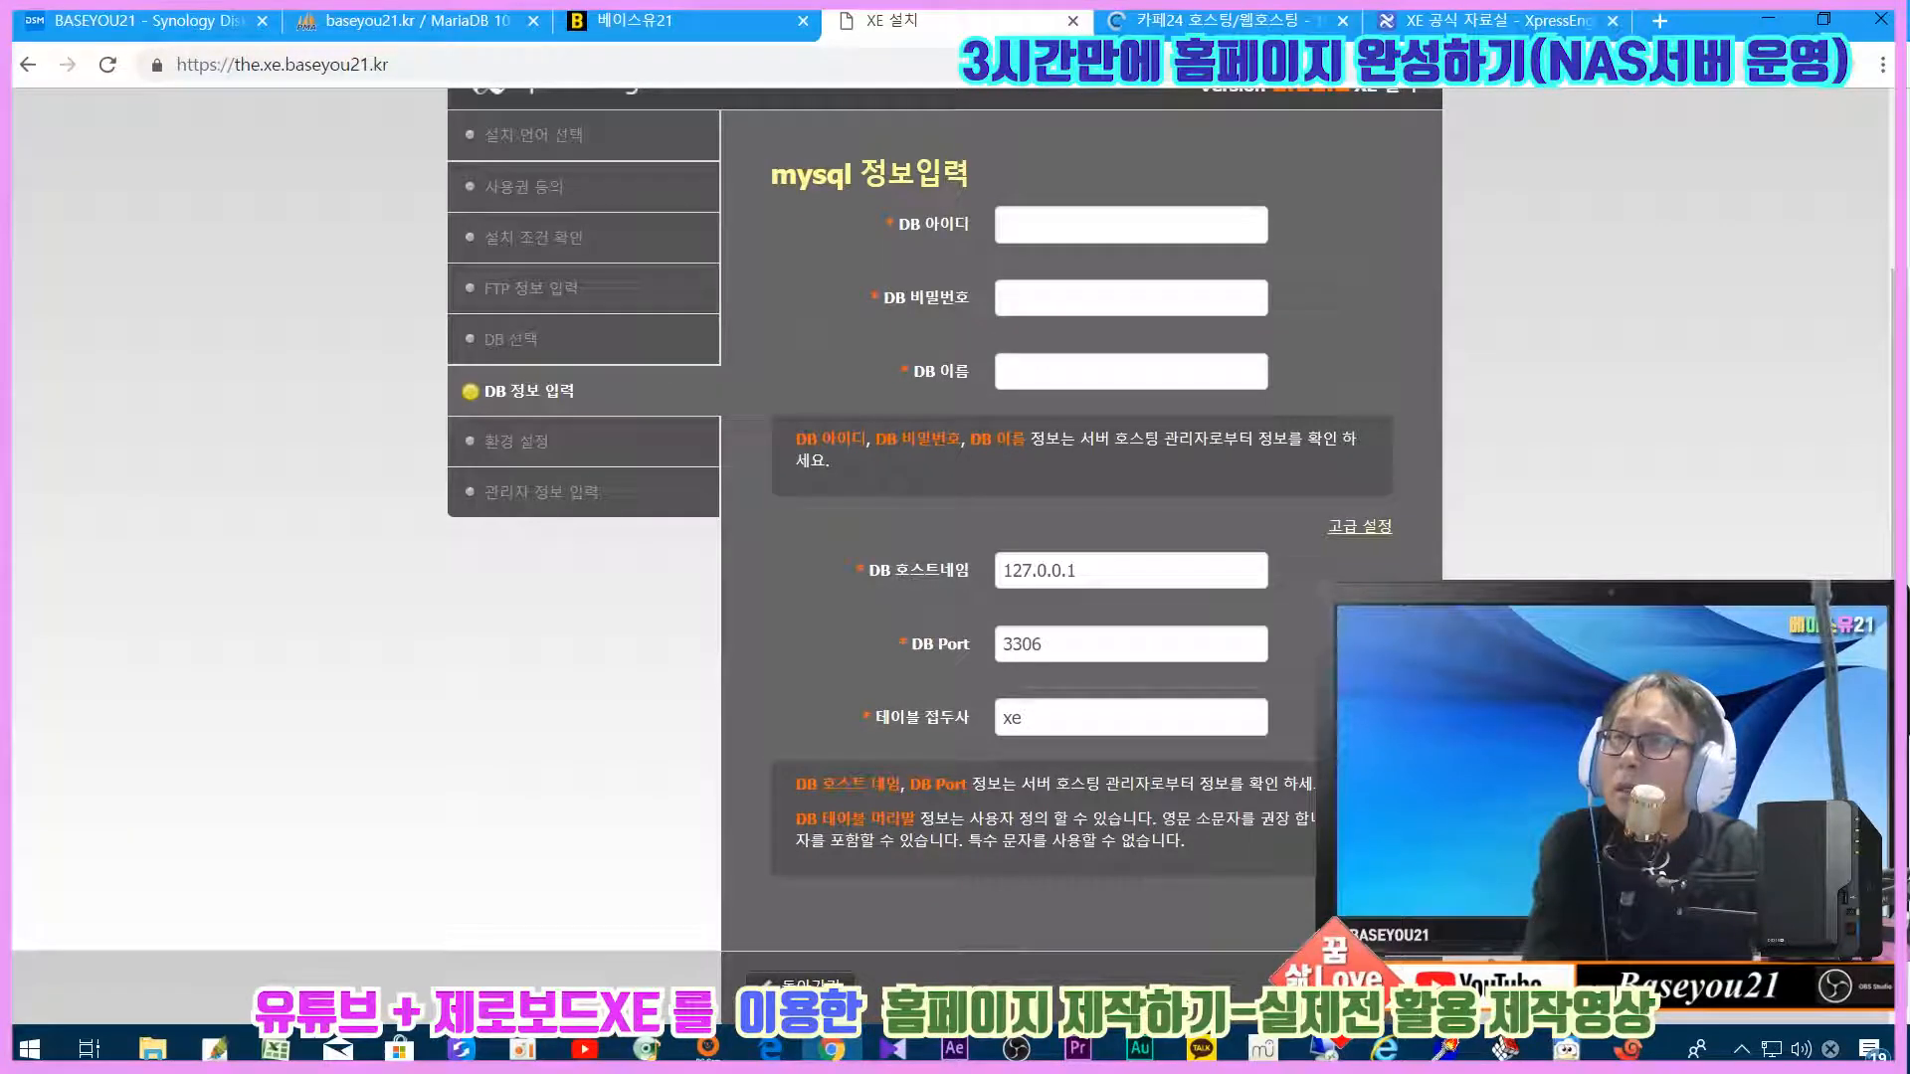
pyautogui.click(1072, 220)
pyautogui.click(1639, 297)
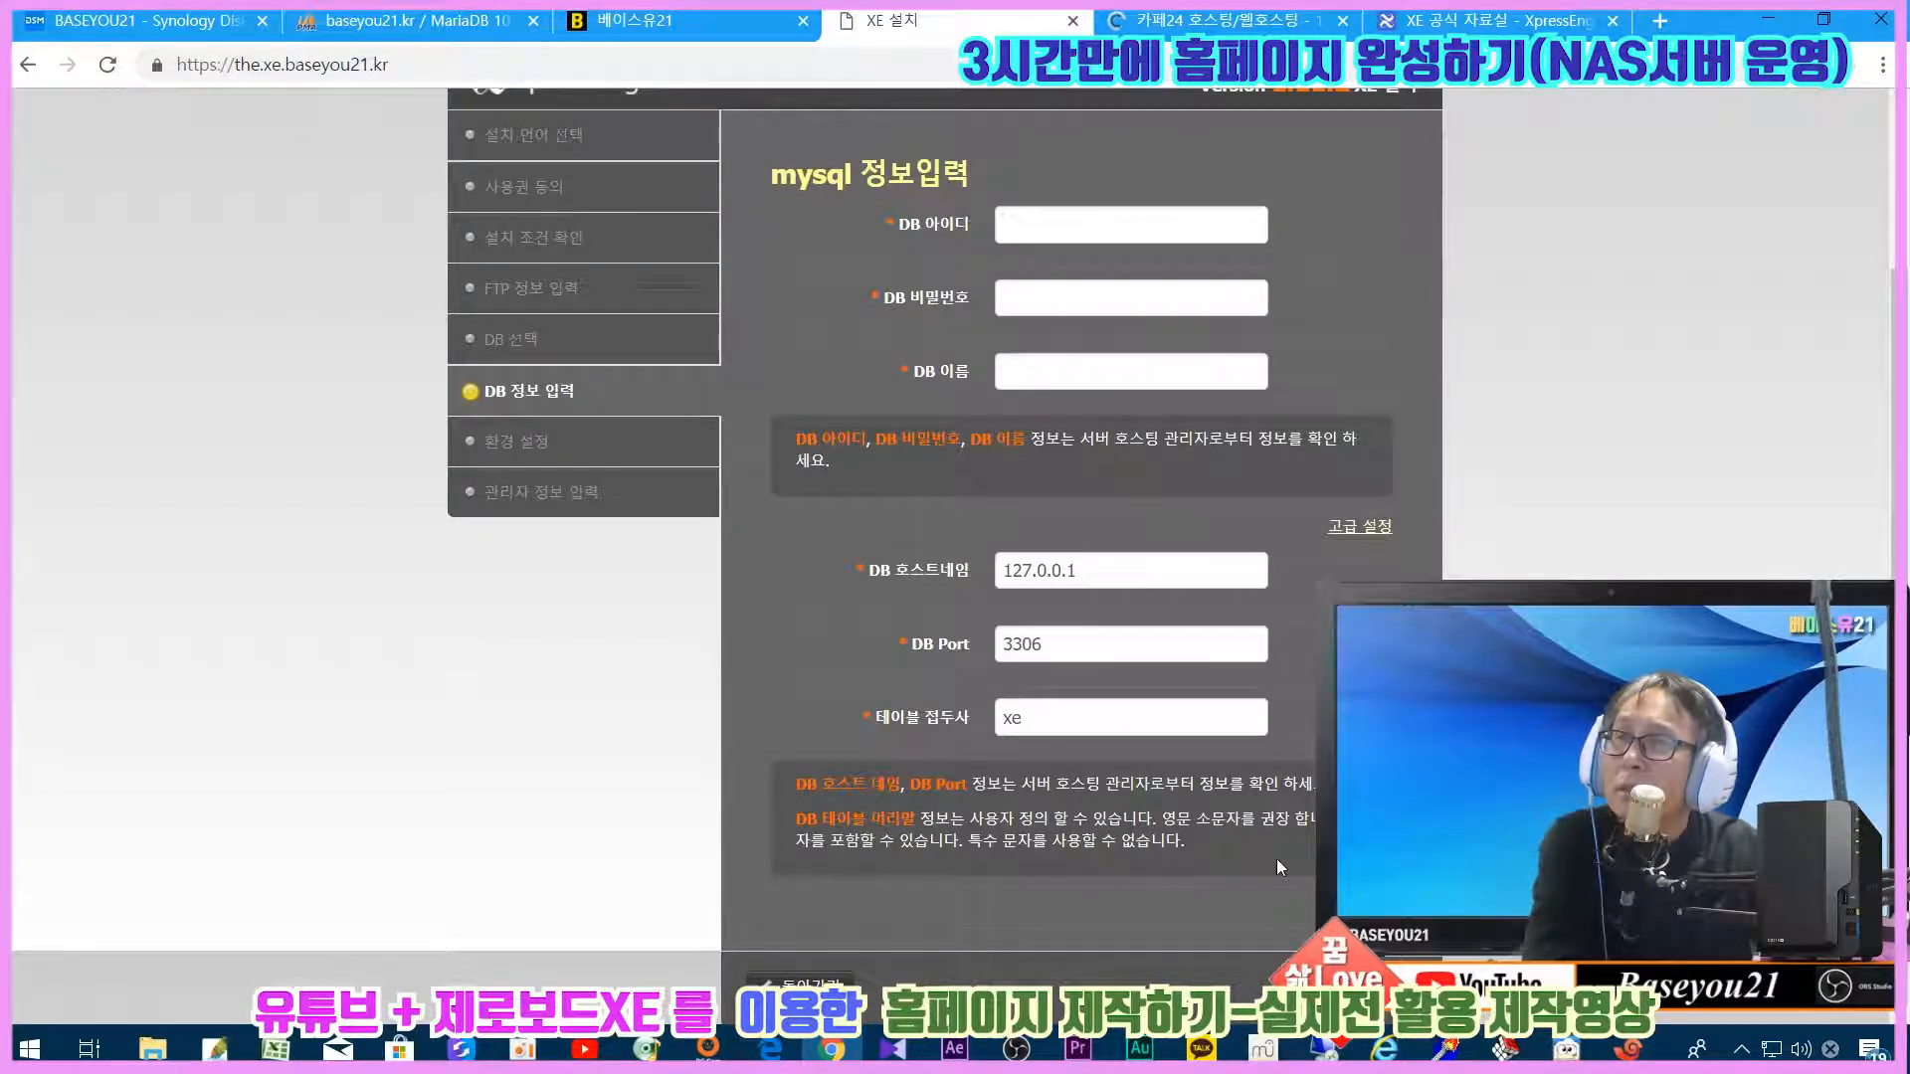
pyautogui.click(1370, 984)
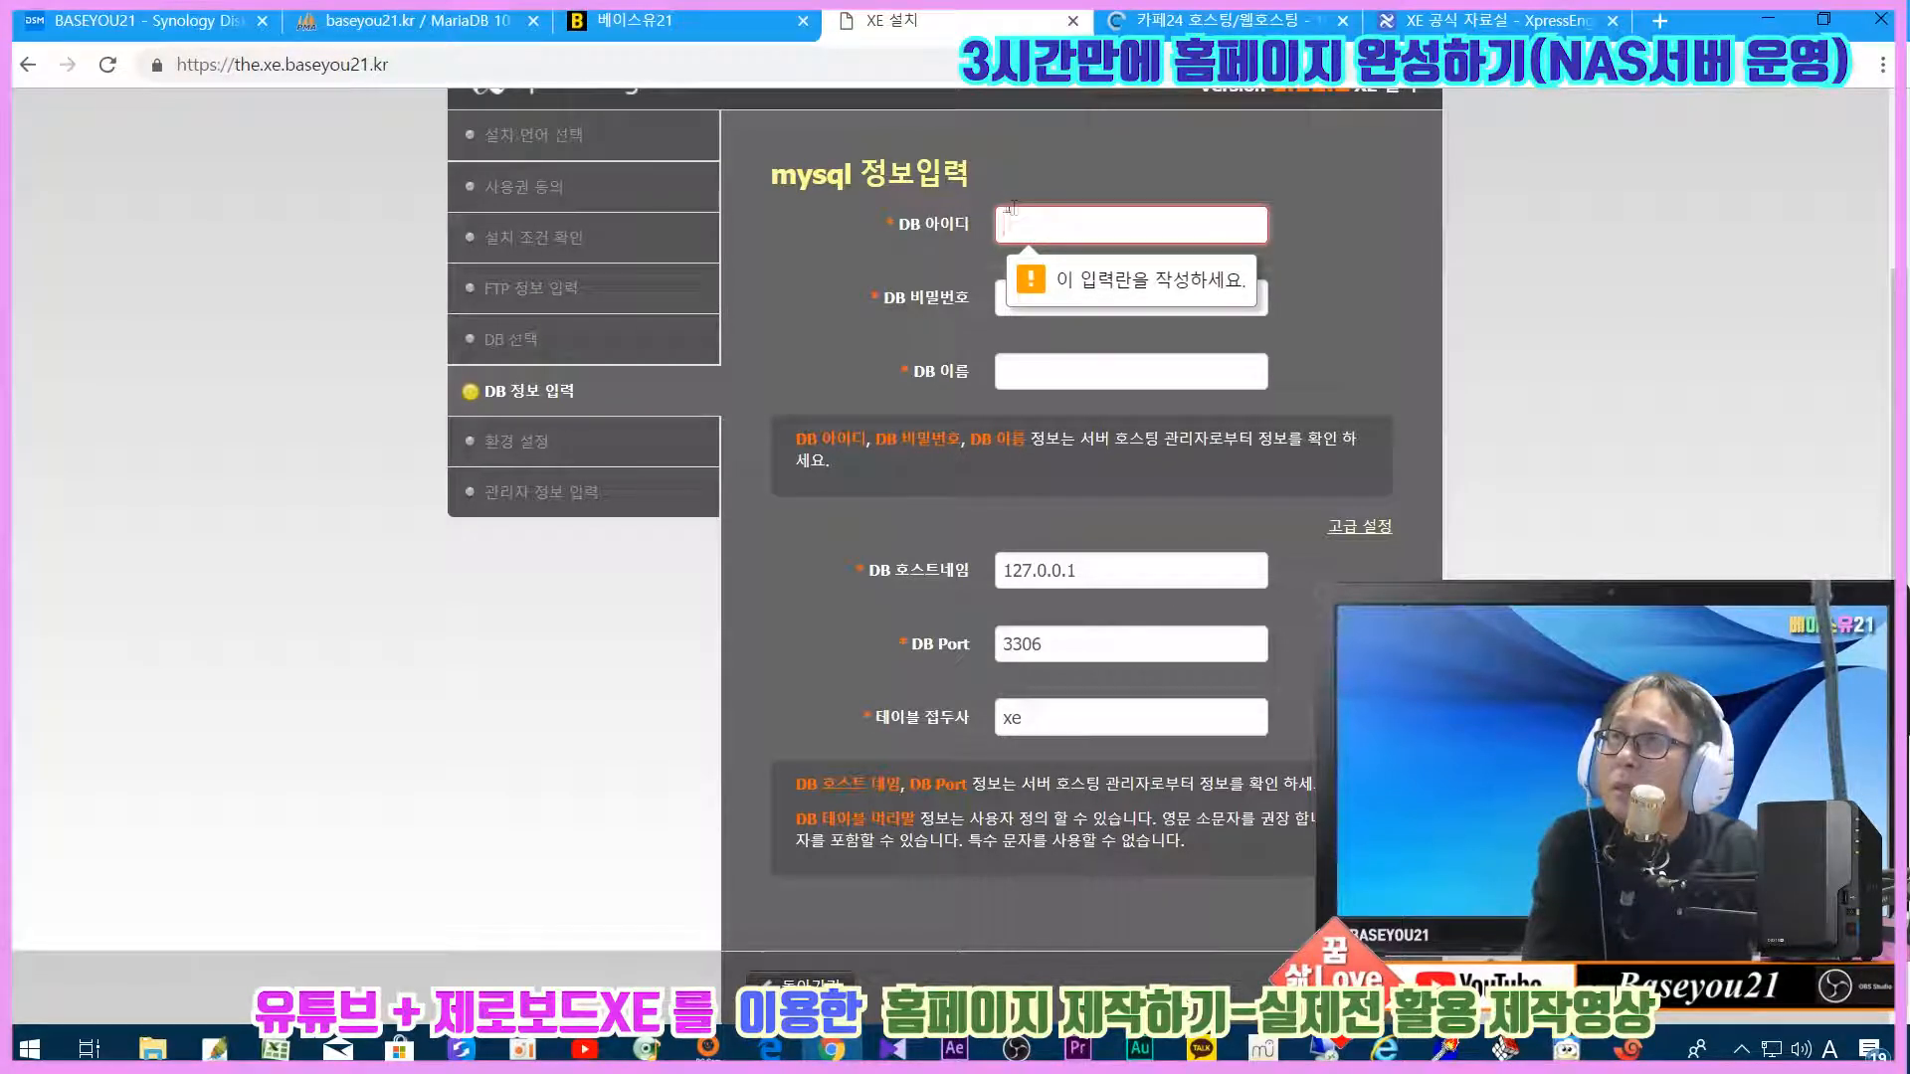
pyautogui.click(437, 20)
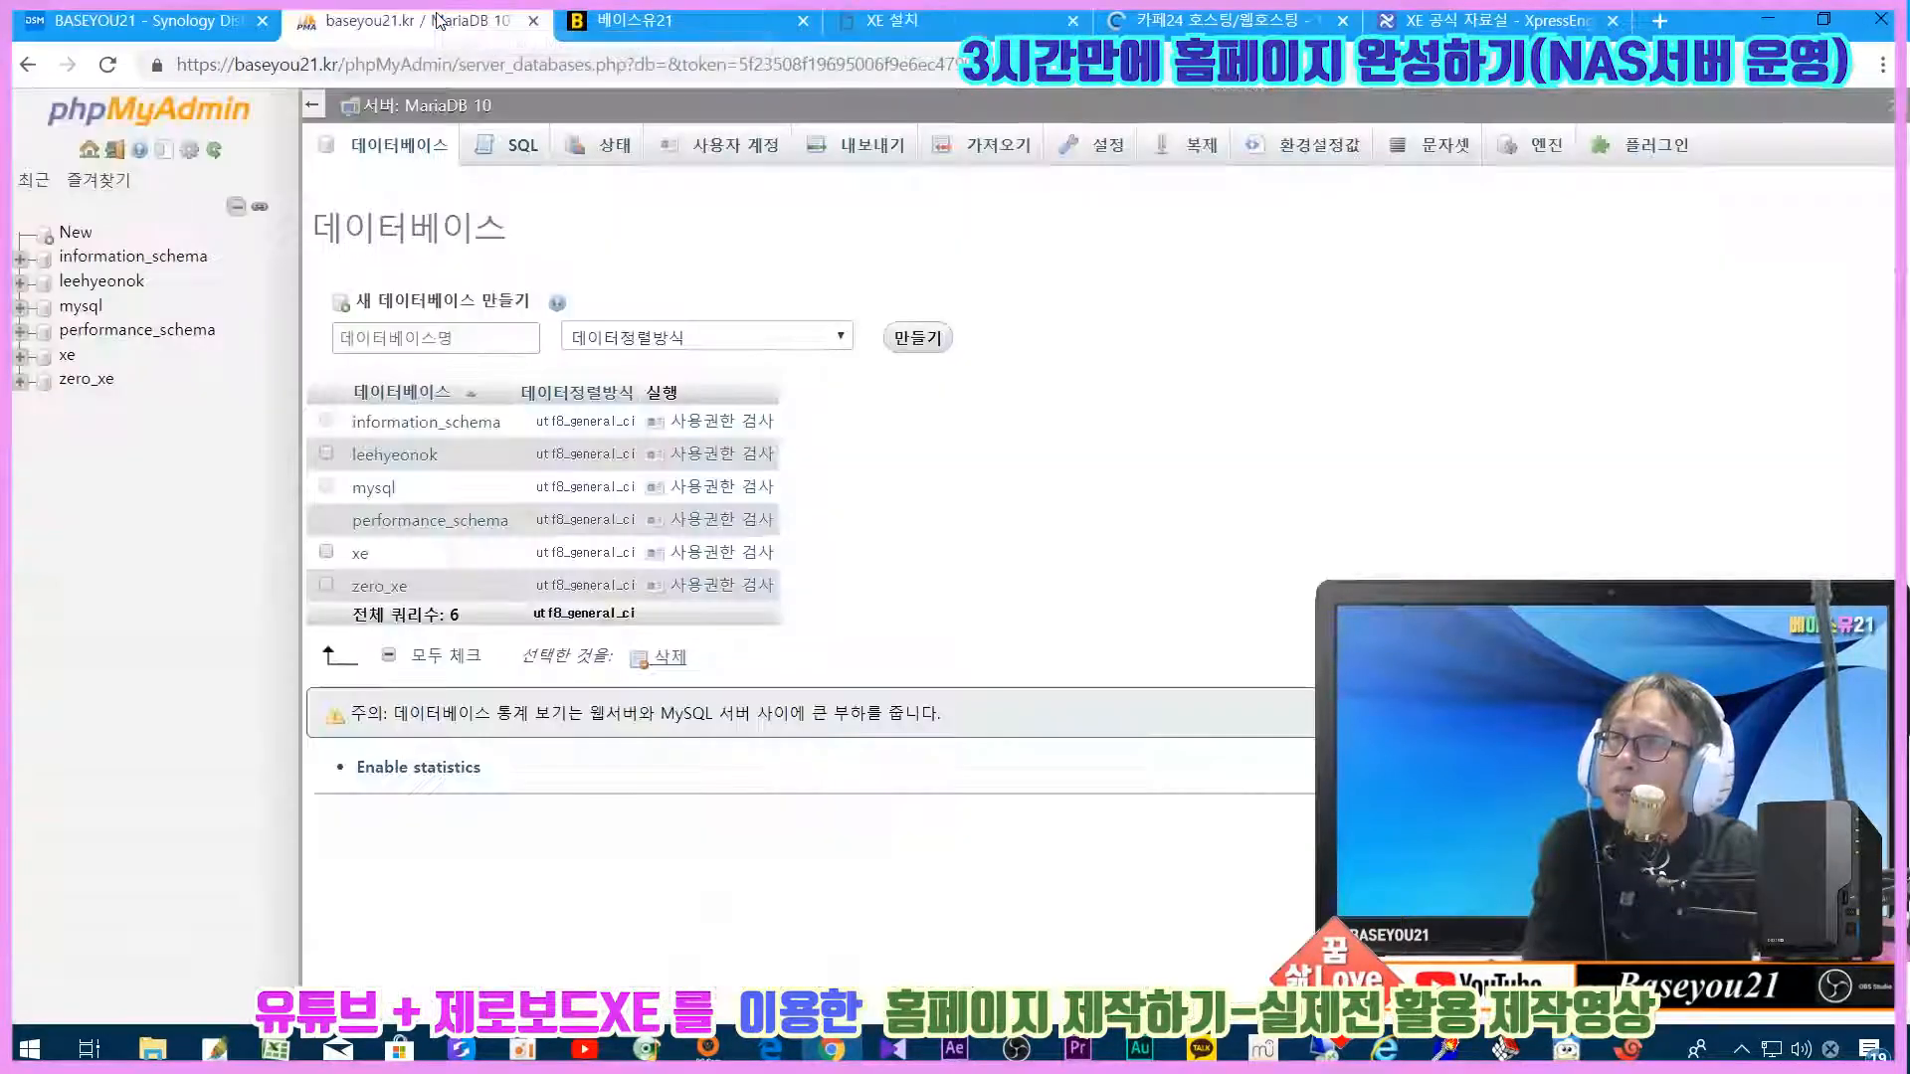
# Step: Start a new phpMyAdmin user account named the_xe and enter its password twice
pyautogui.click(448, 349)
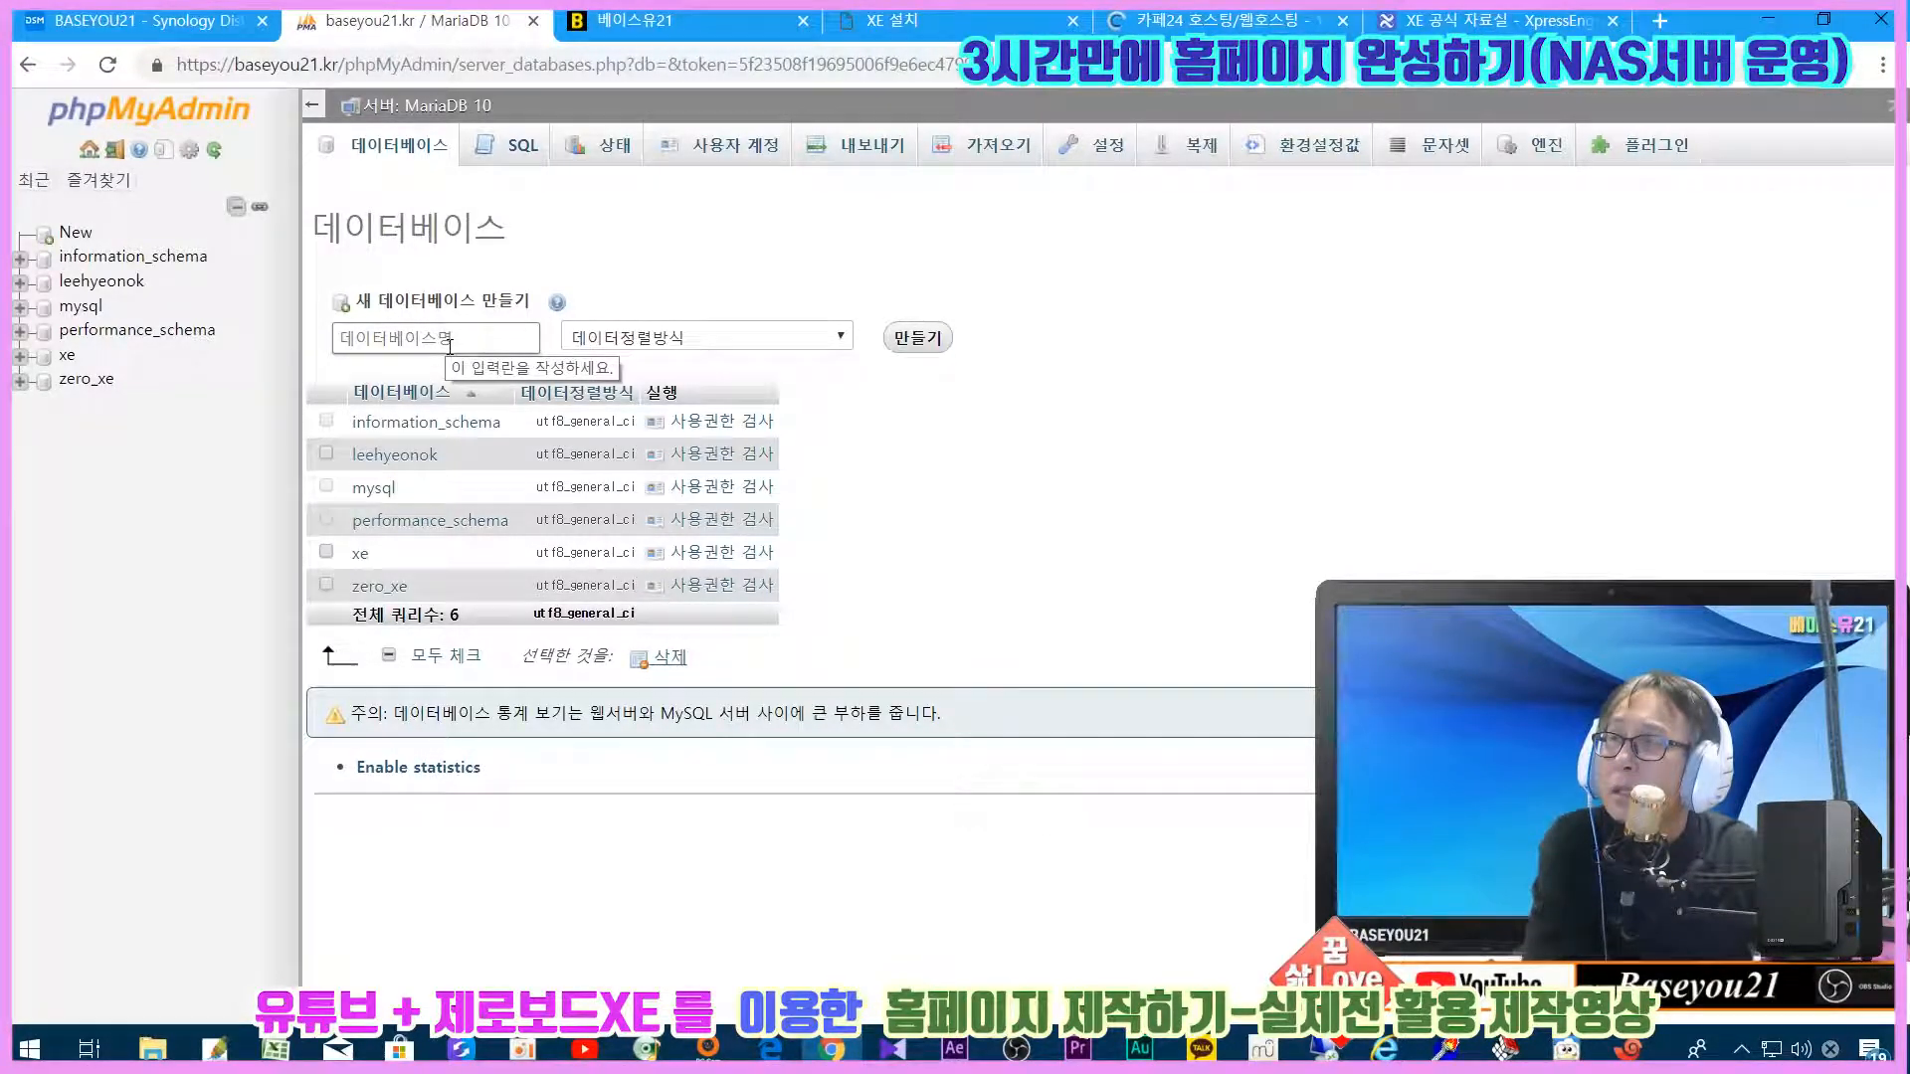
pyautogui.click(724, 151)
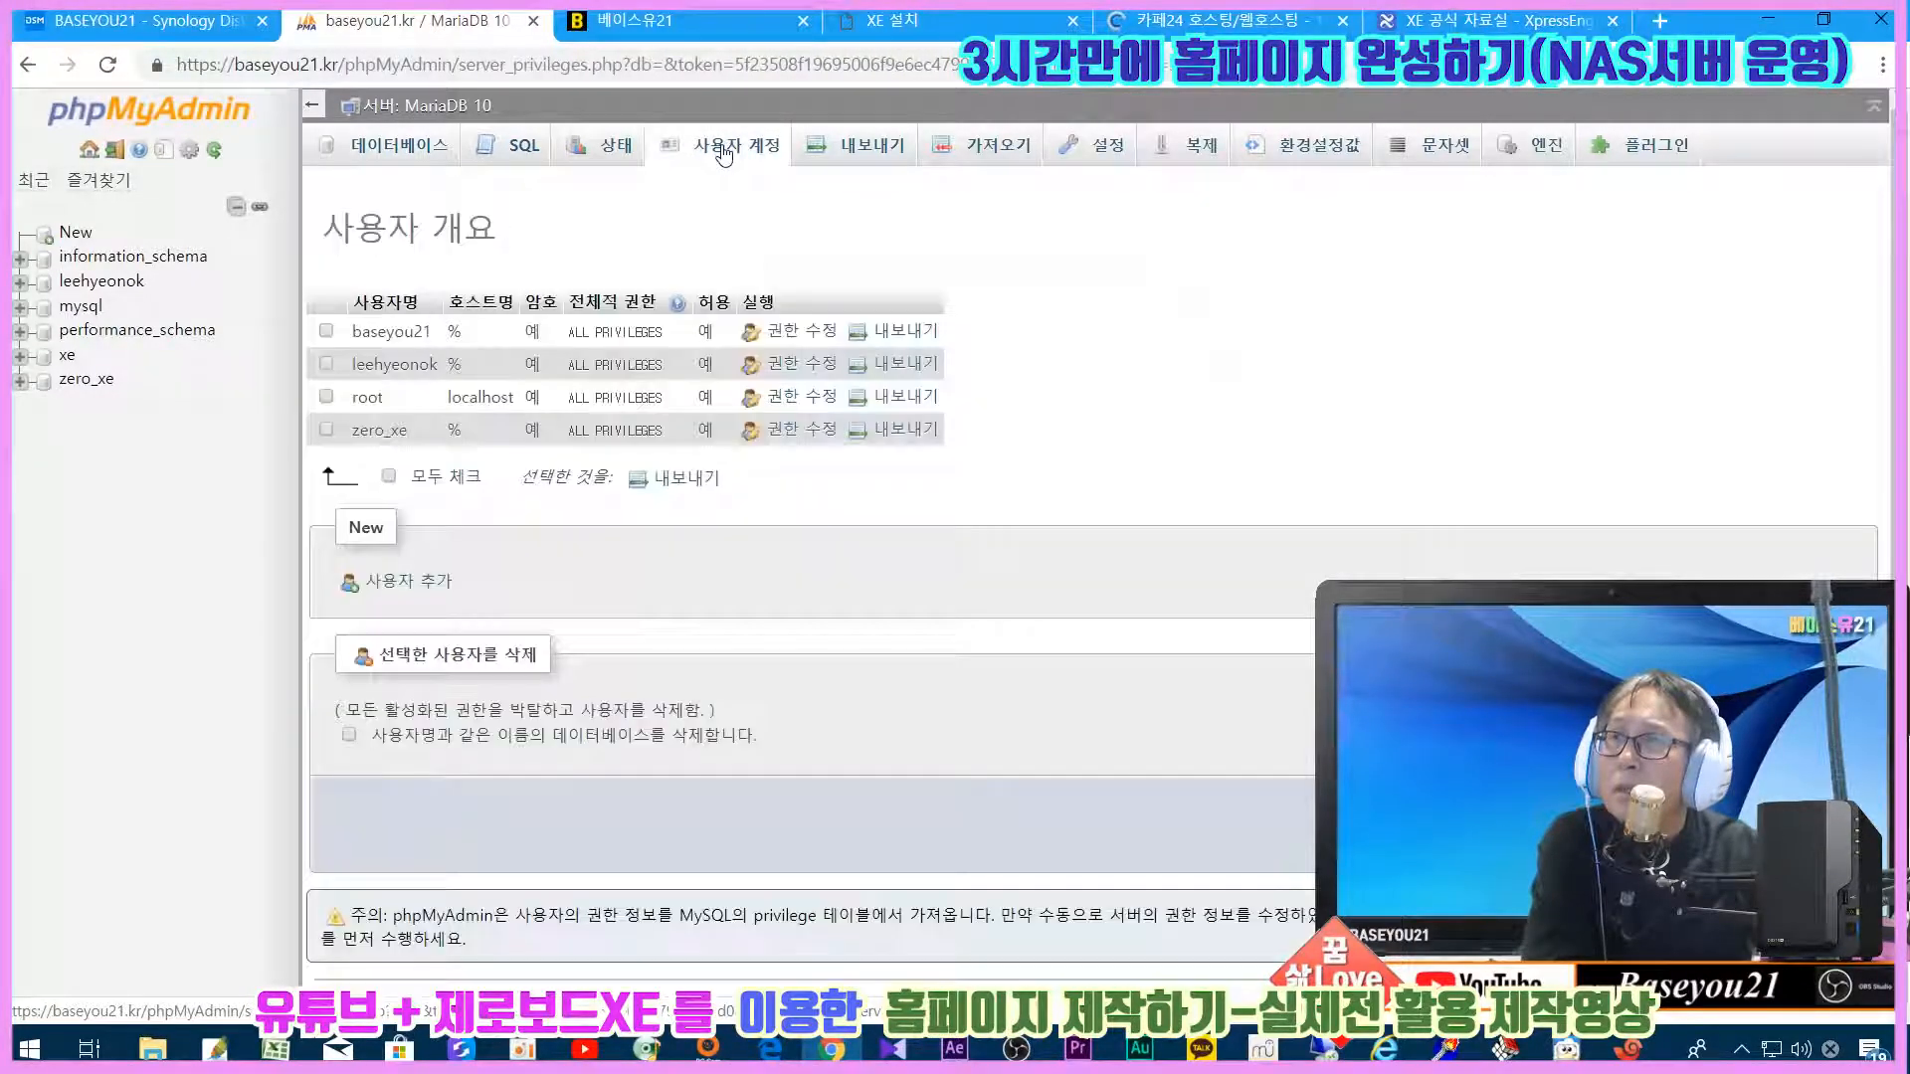
pyautogui.click(408, 579)
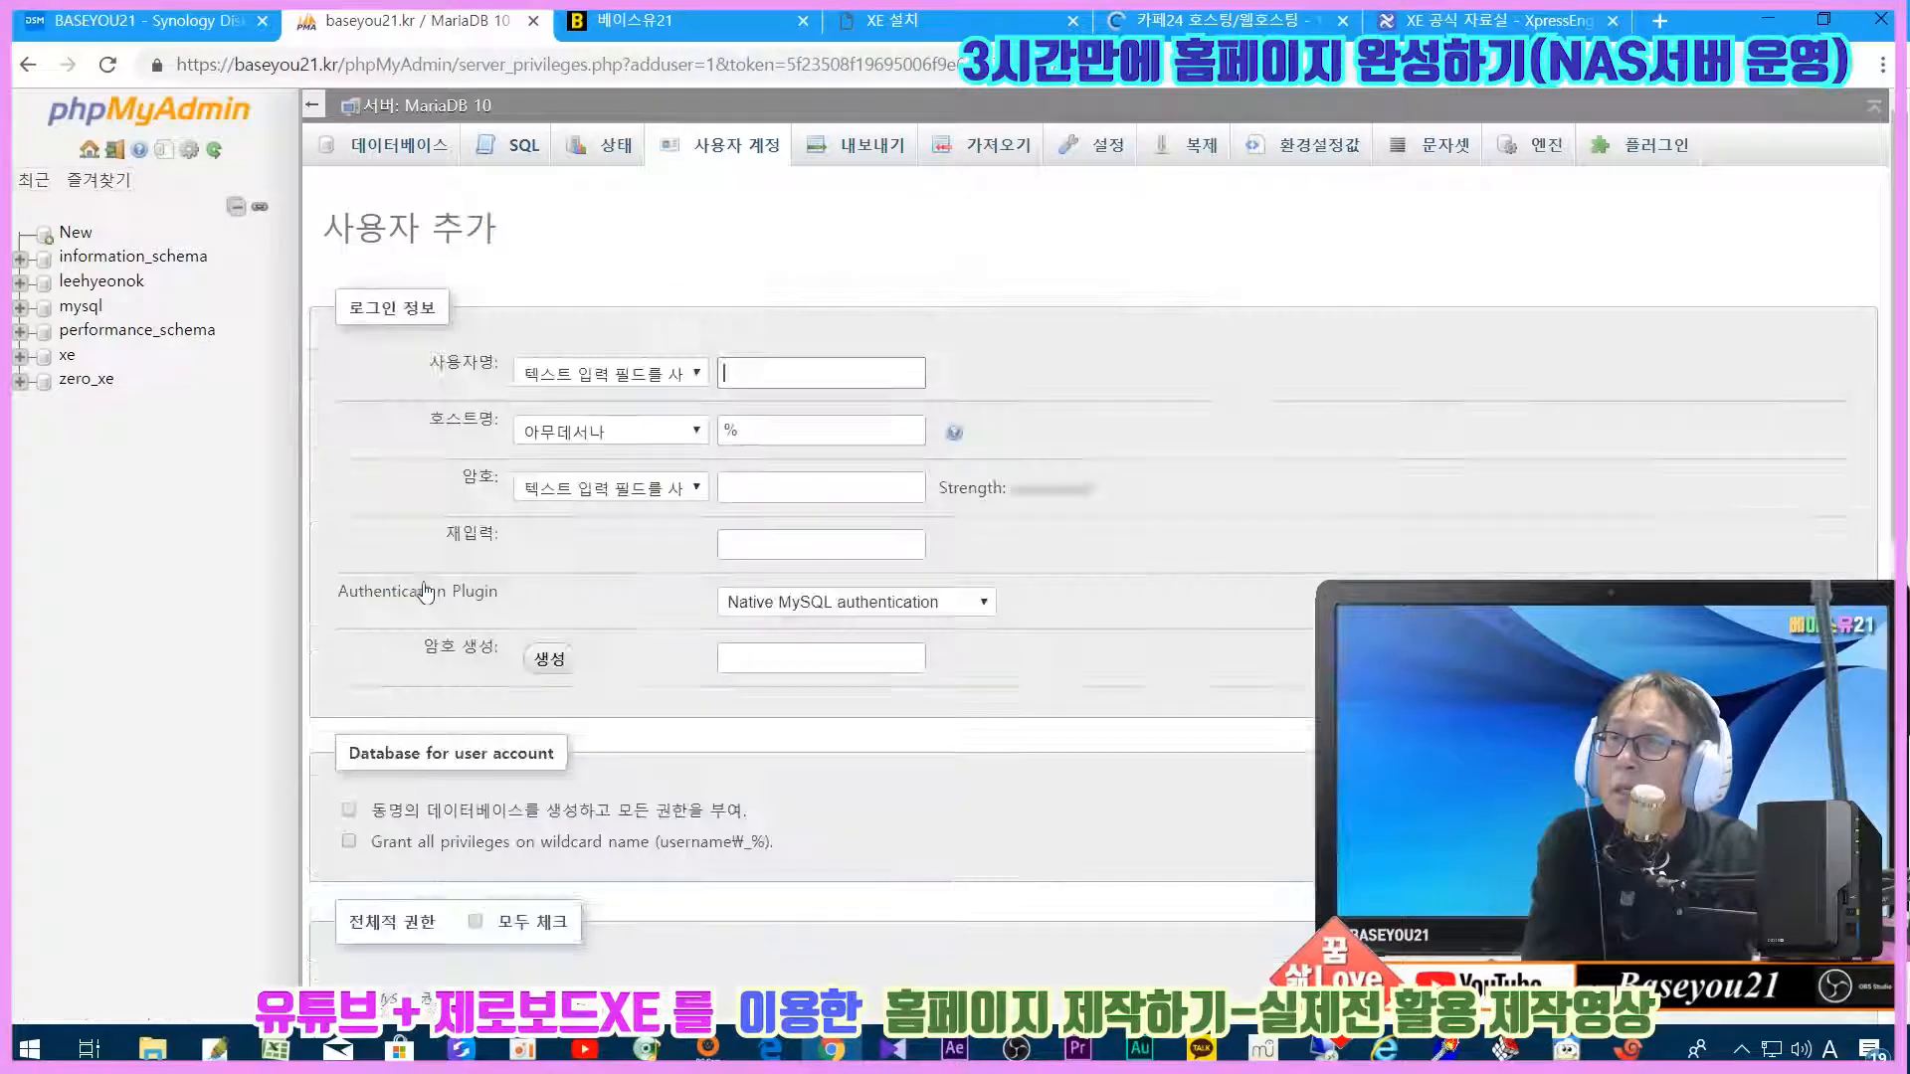
pyautogui.click(732, 368)
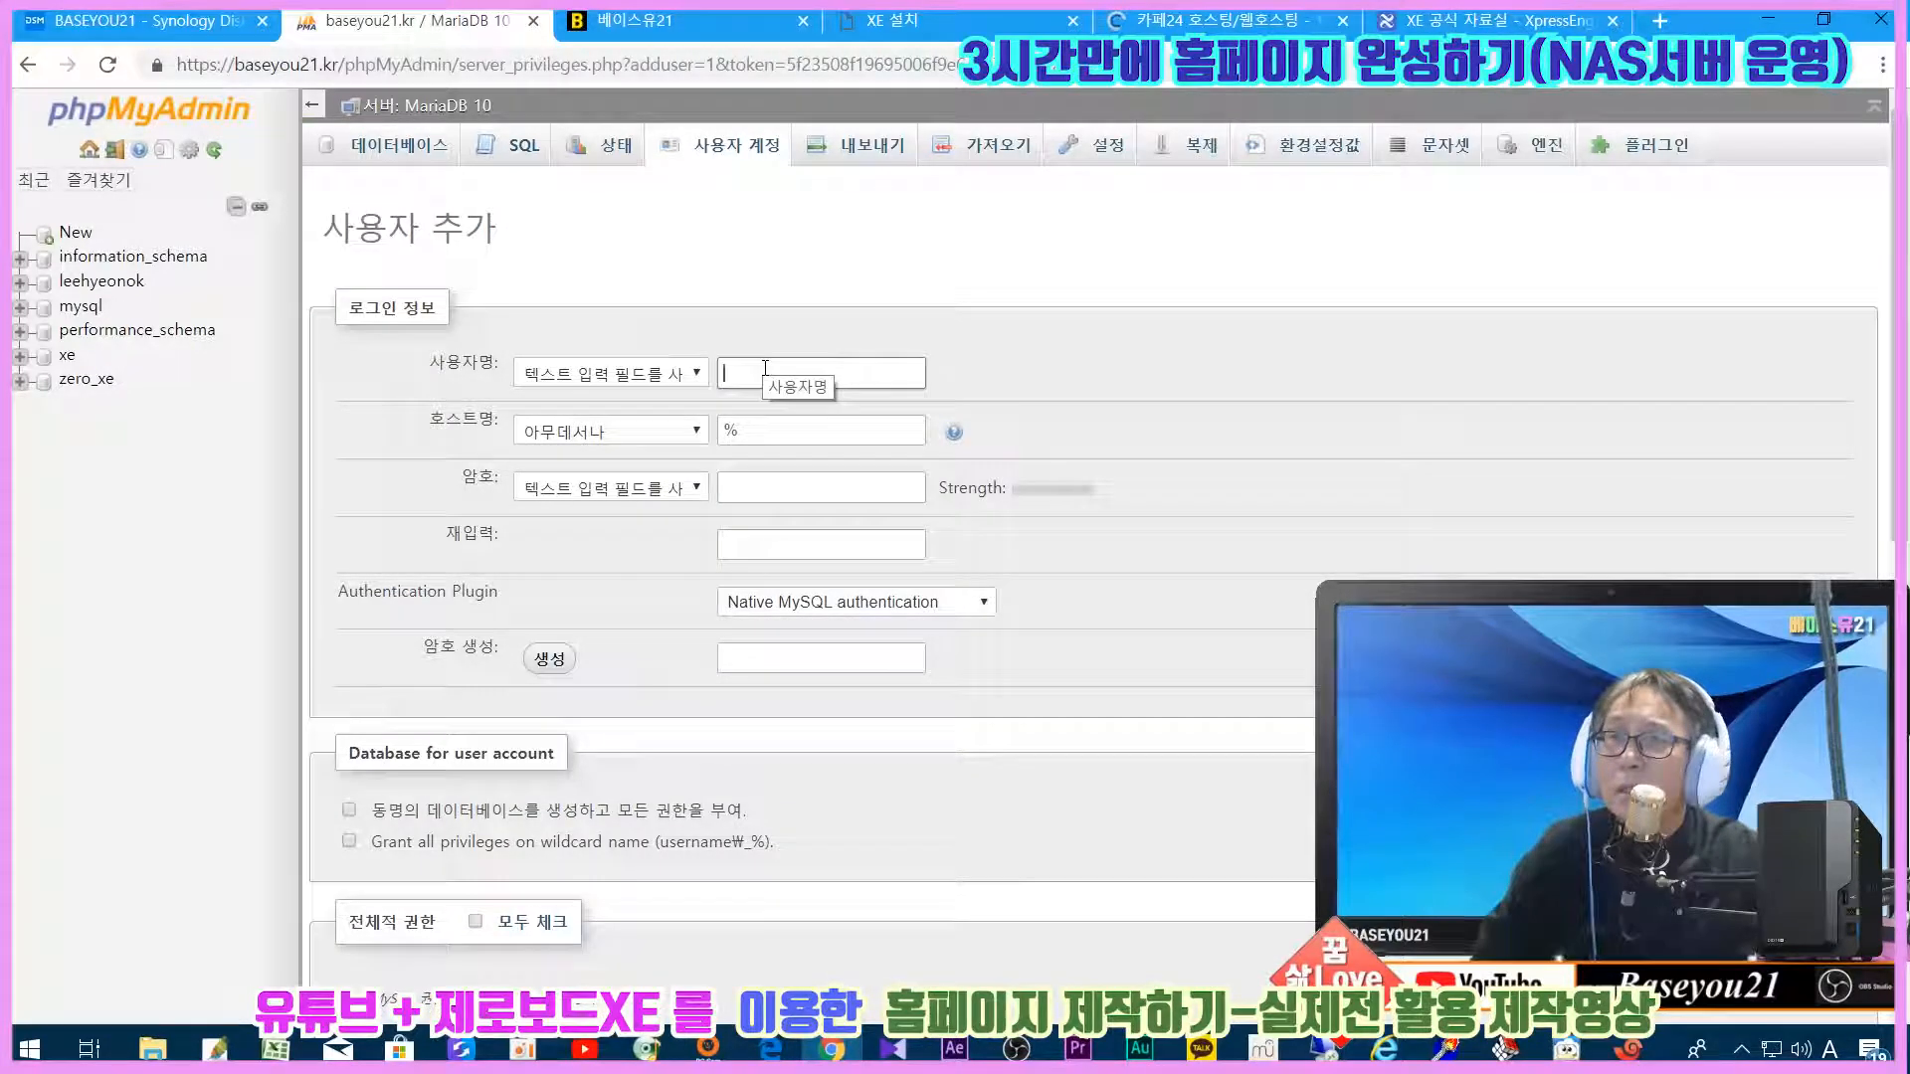
pyautogui.write('the_xe')
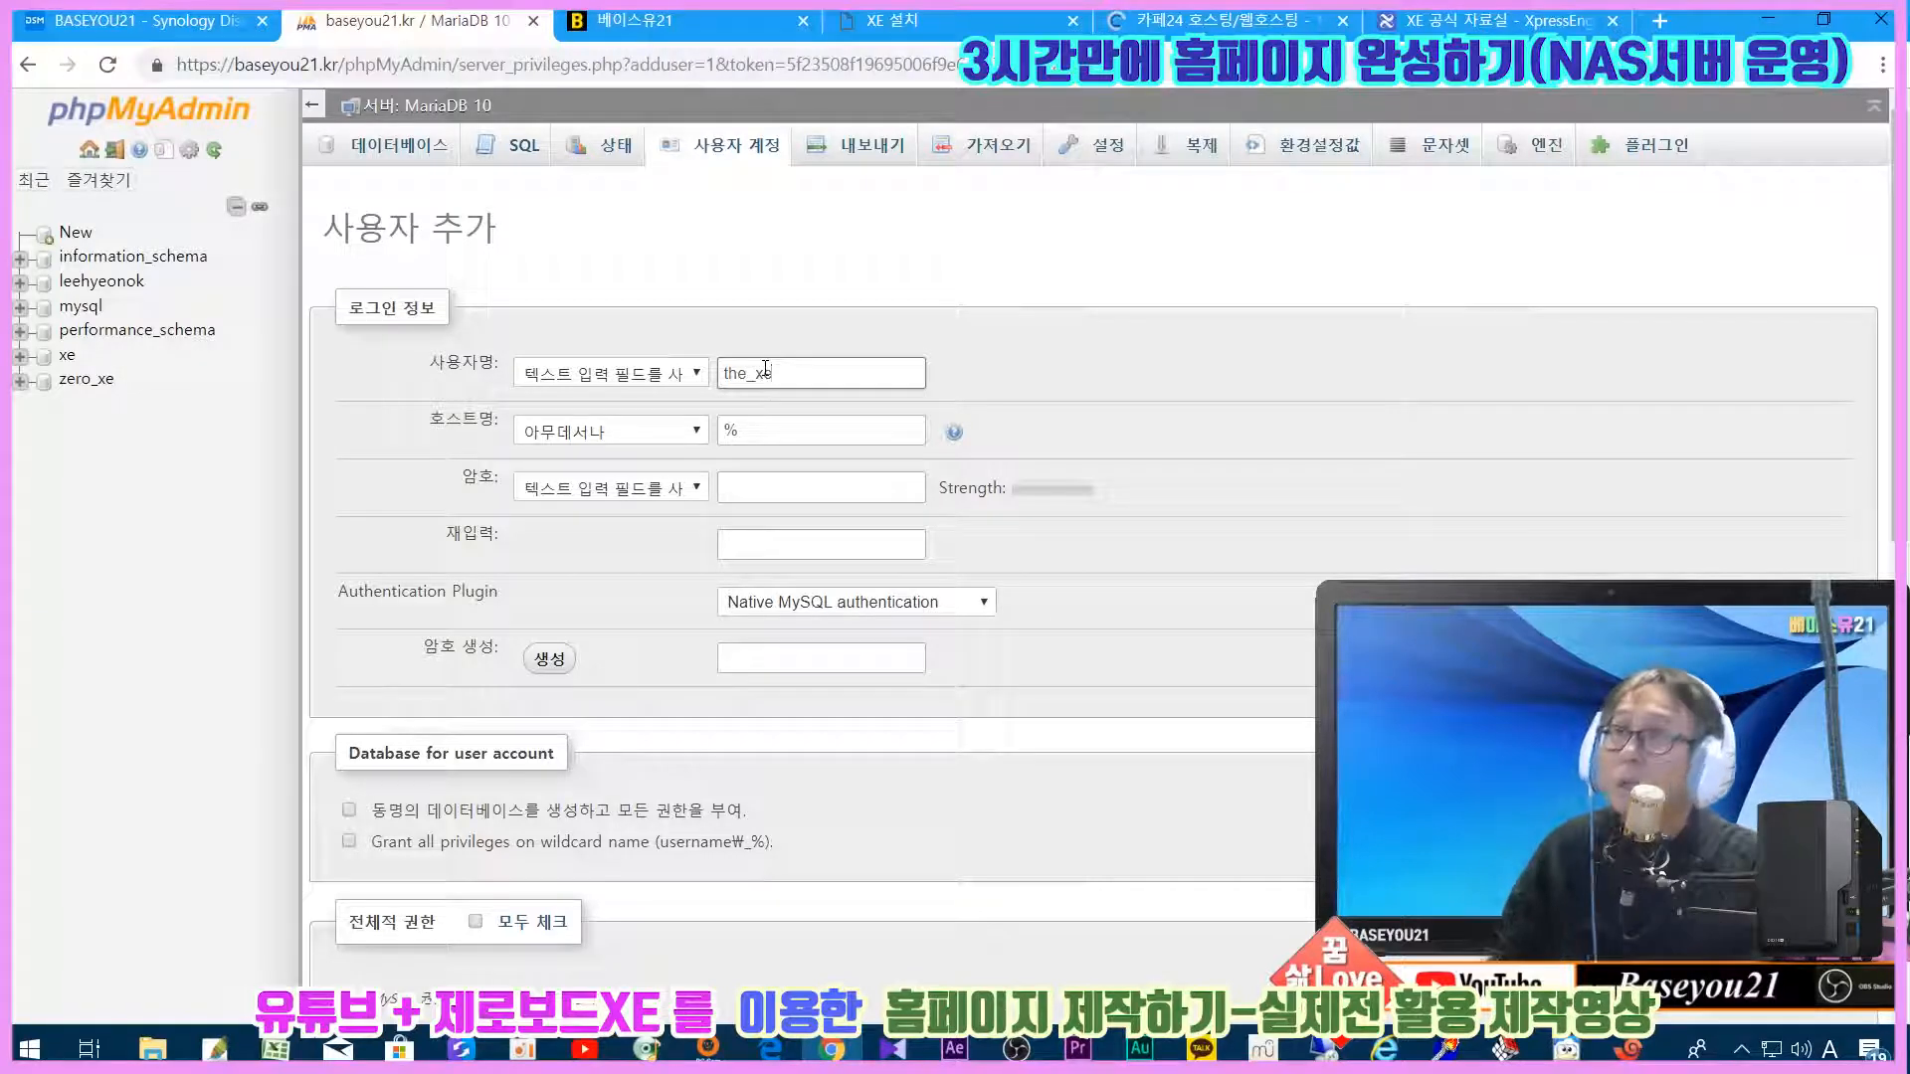
pyautogui.click(766, 490)
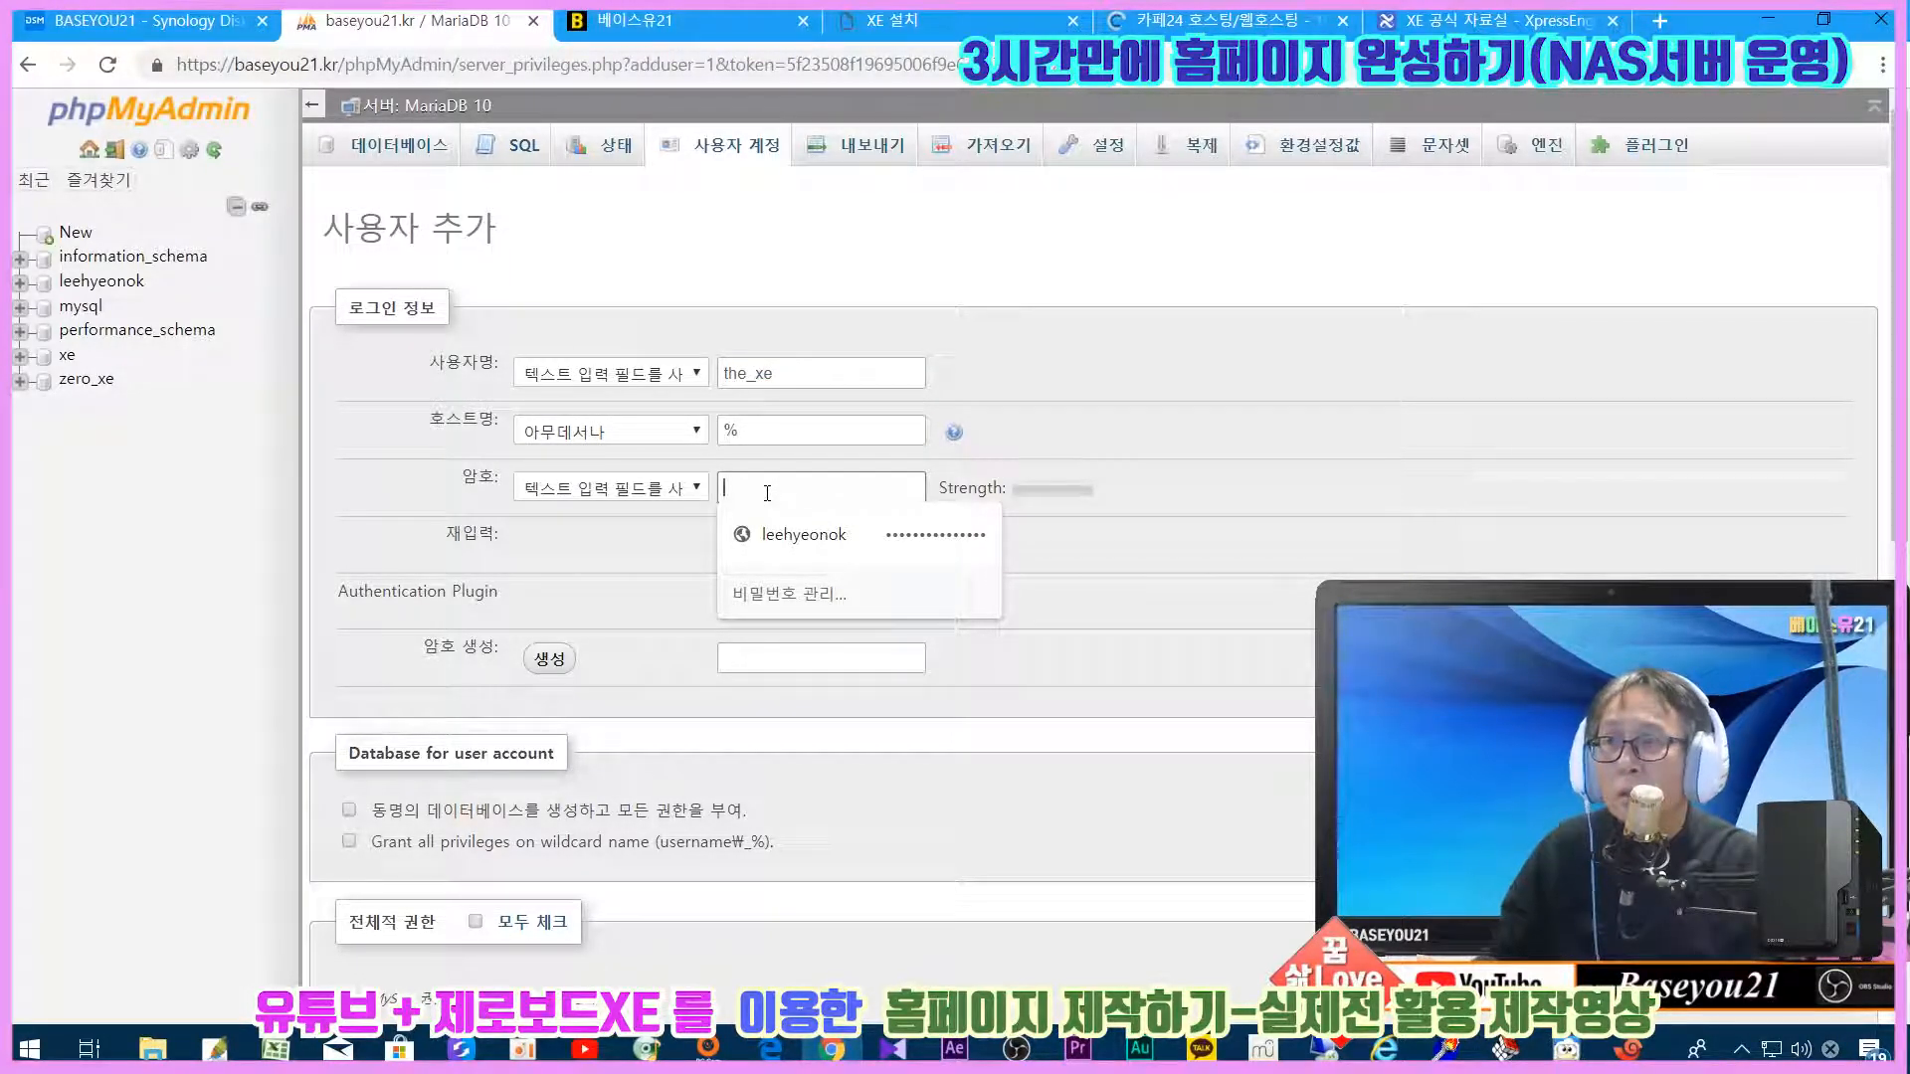
pyautogui.write('********')
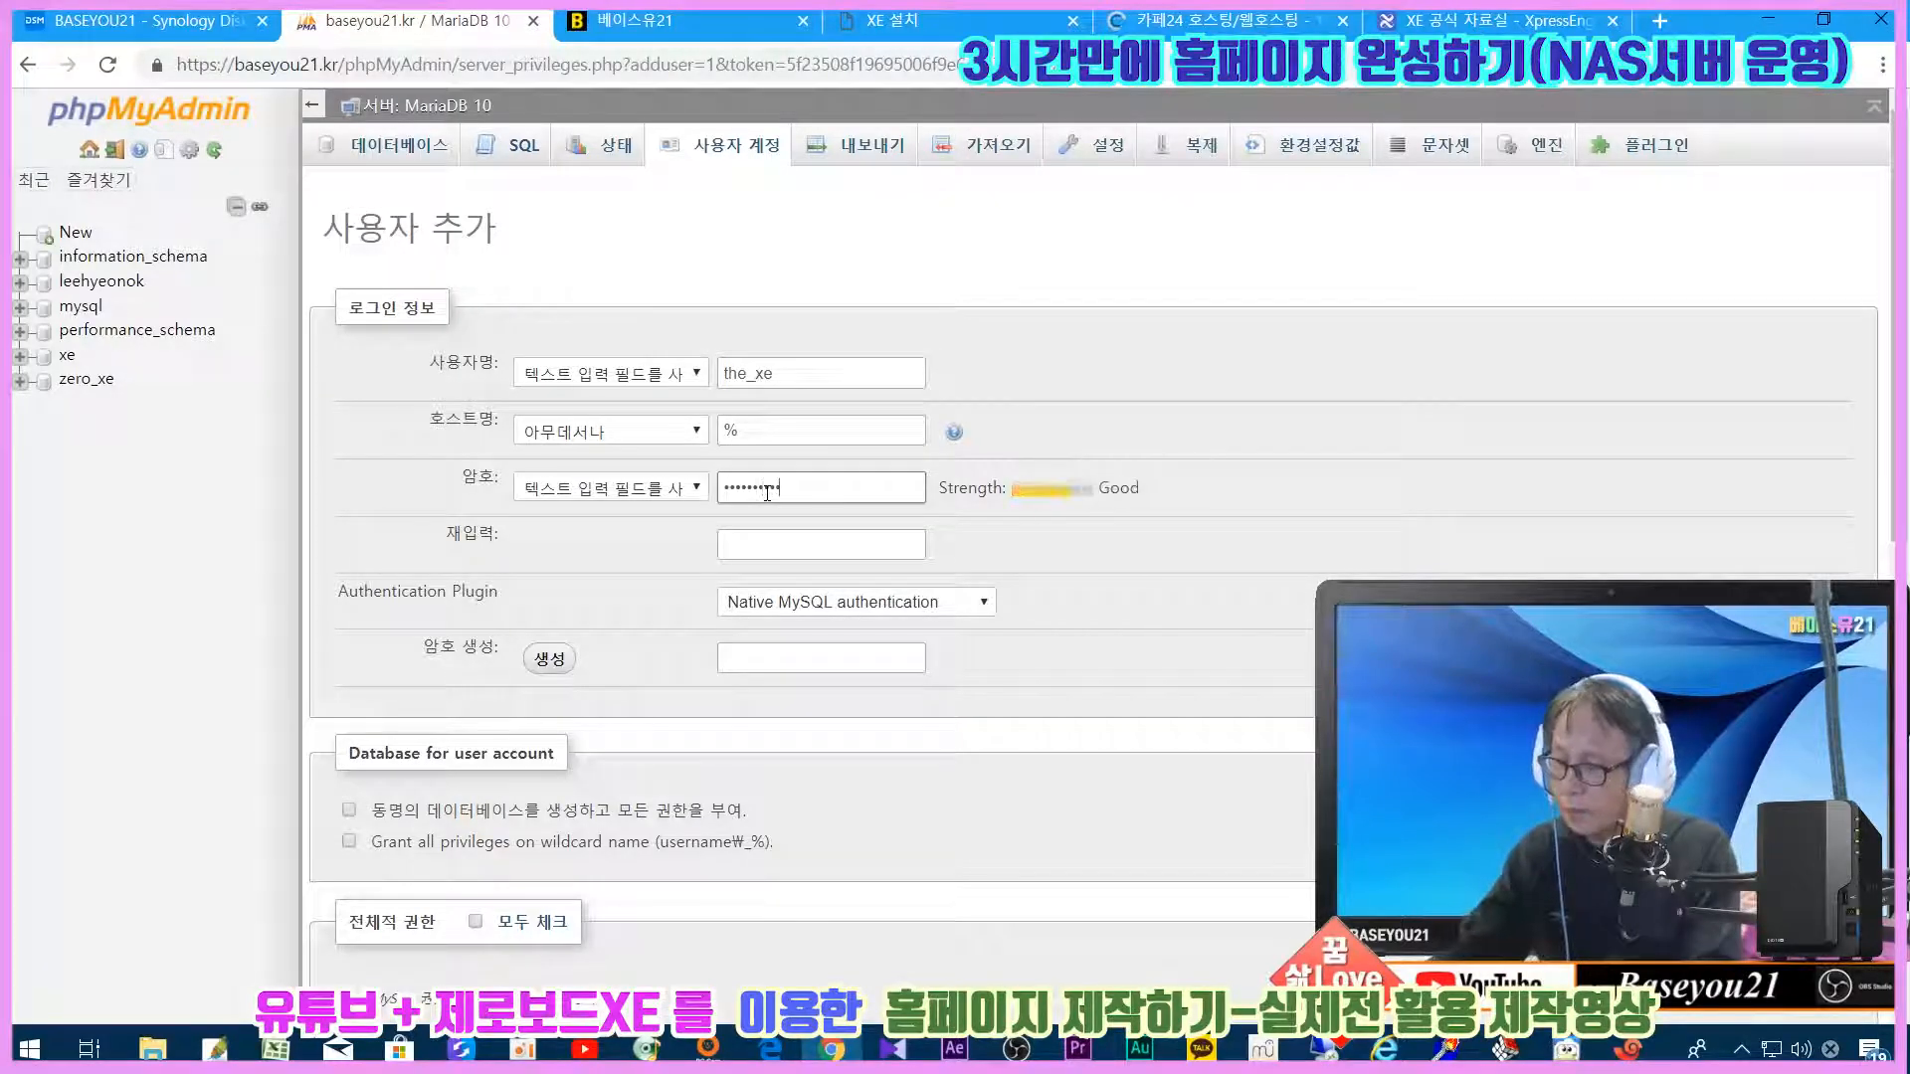
pyautogui.write('***')
pyautogui.press('Tab')
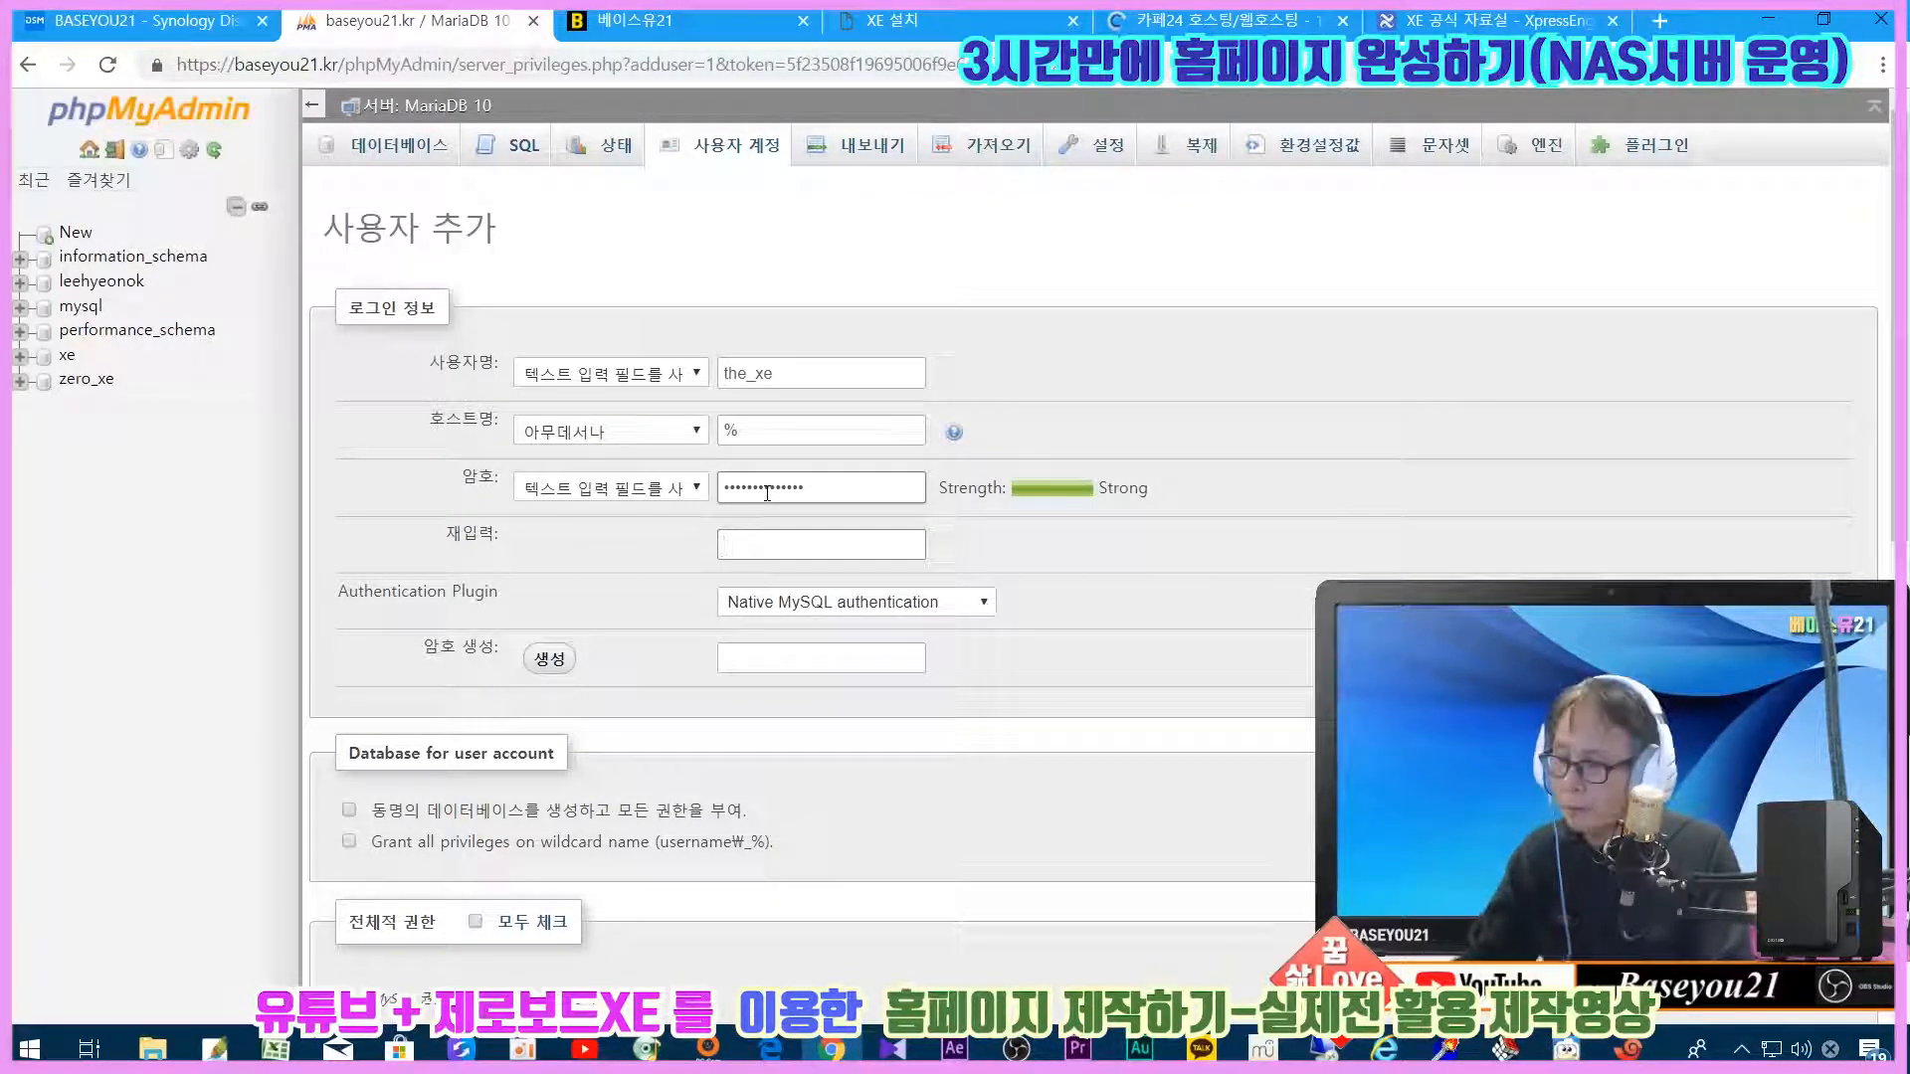
pyautogui.write('*********')
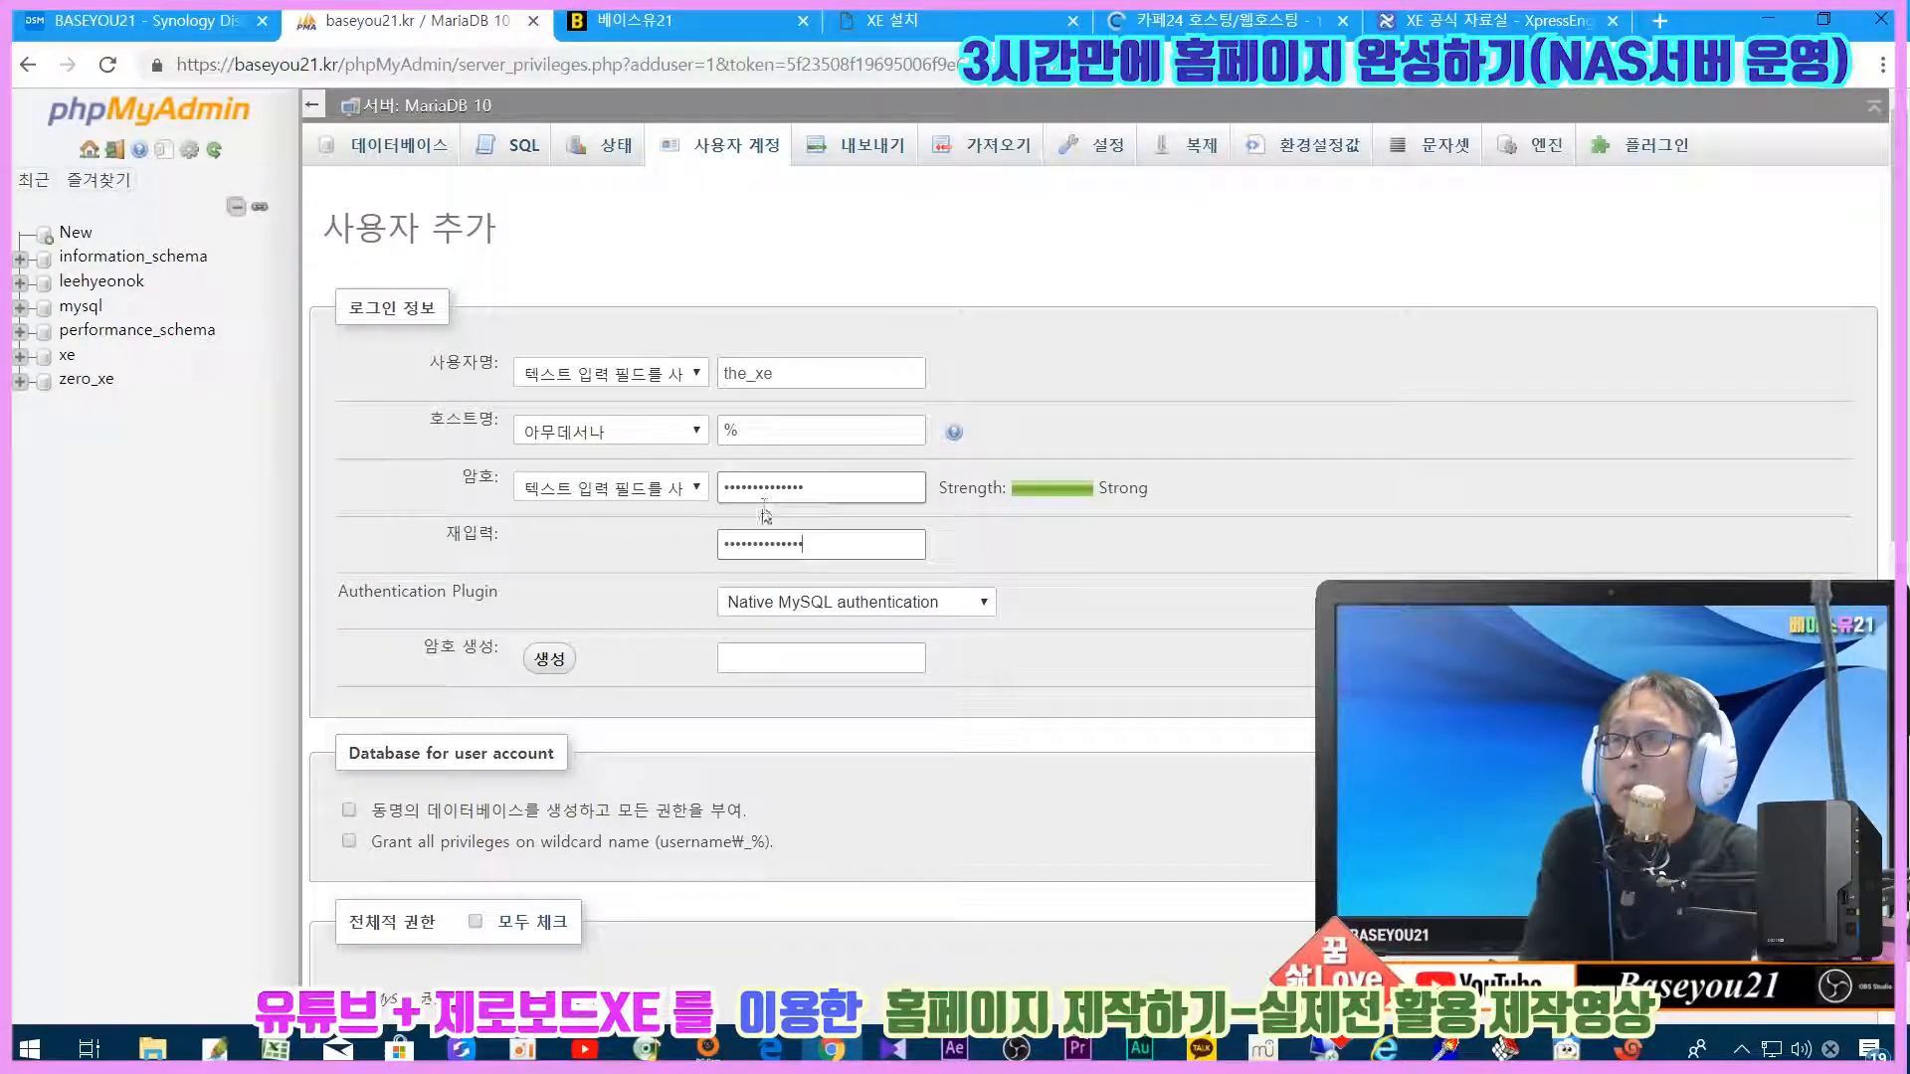
# Step: Grant the_xe all global privileges and create the account
pyautogui.scroll(-1, 1150, 562)
pyautogui.scroll(-2, 1148, 565)
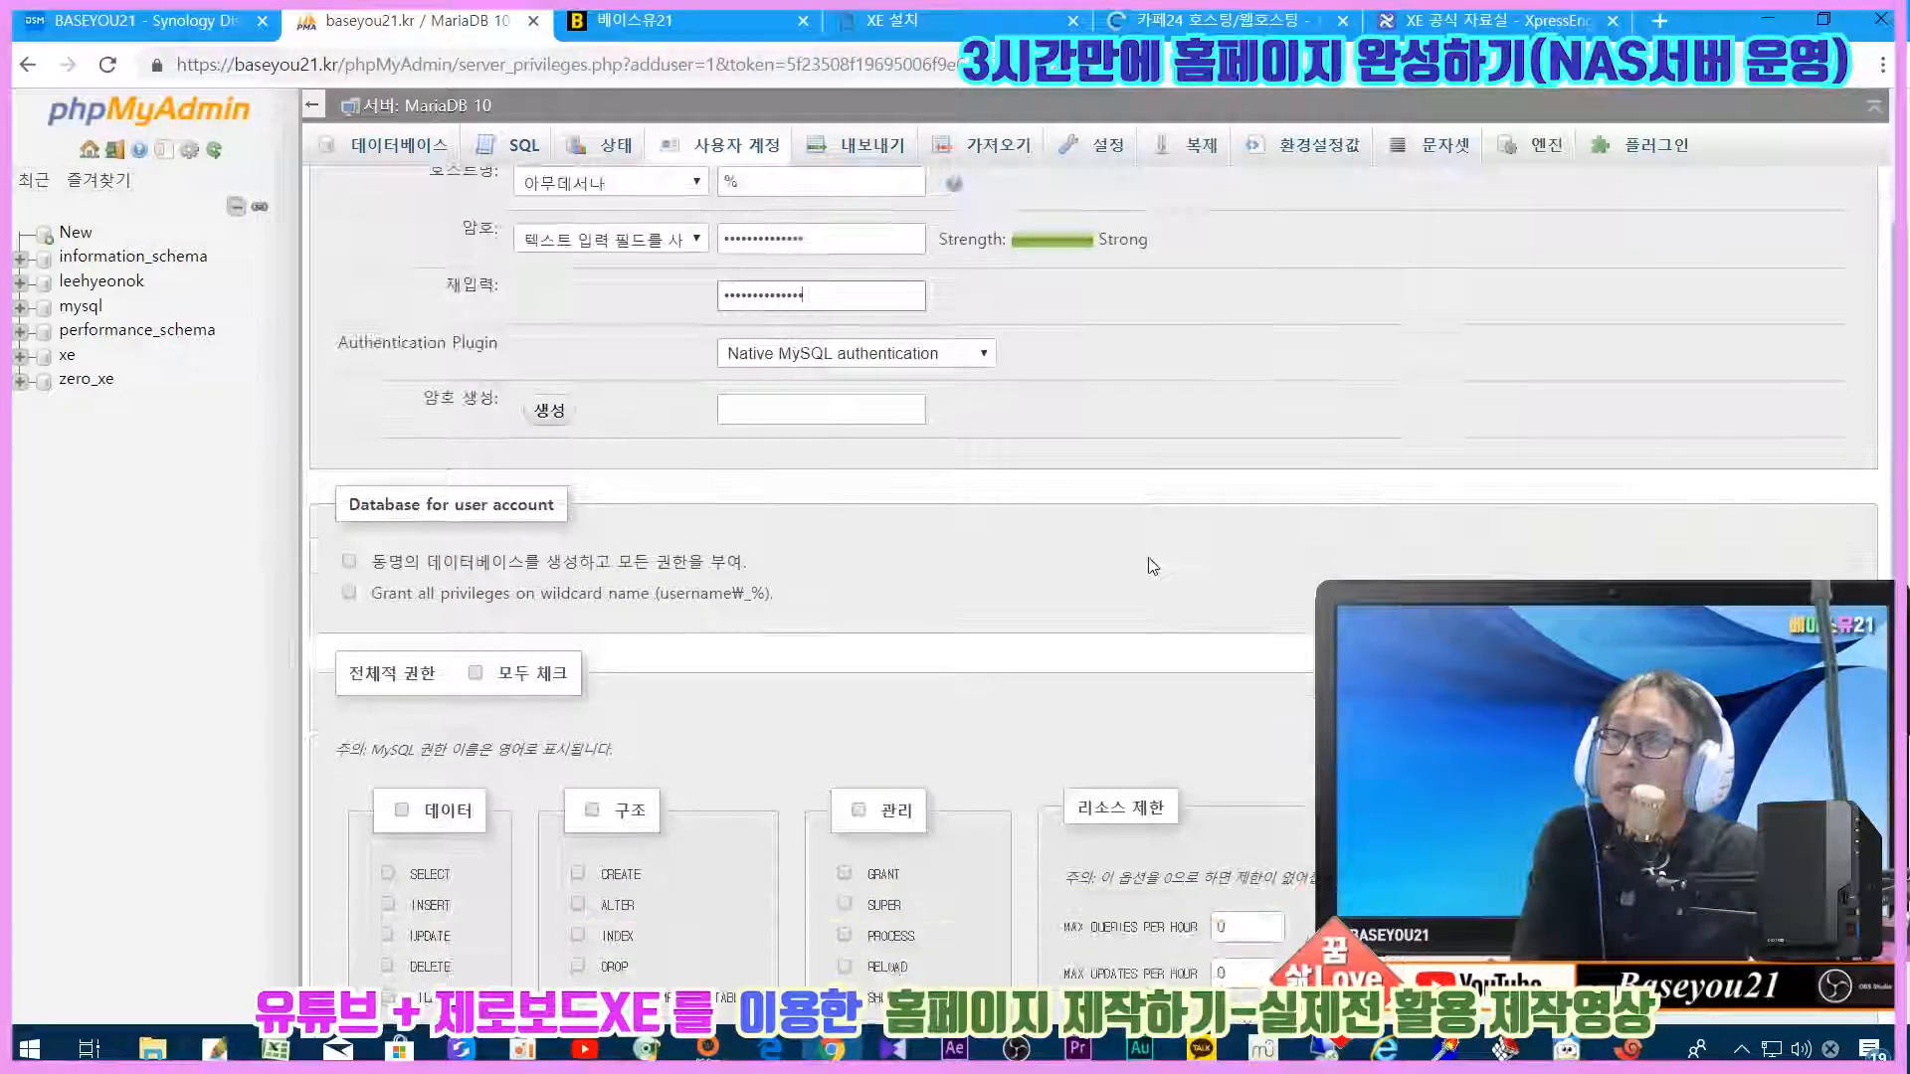
pyautogui.scroll(3, 1148, 565)
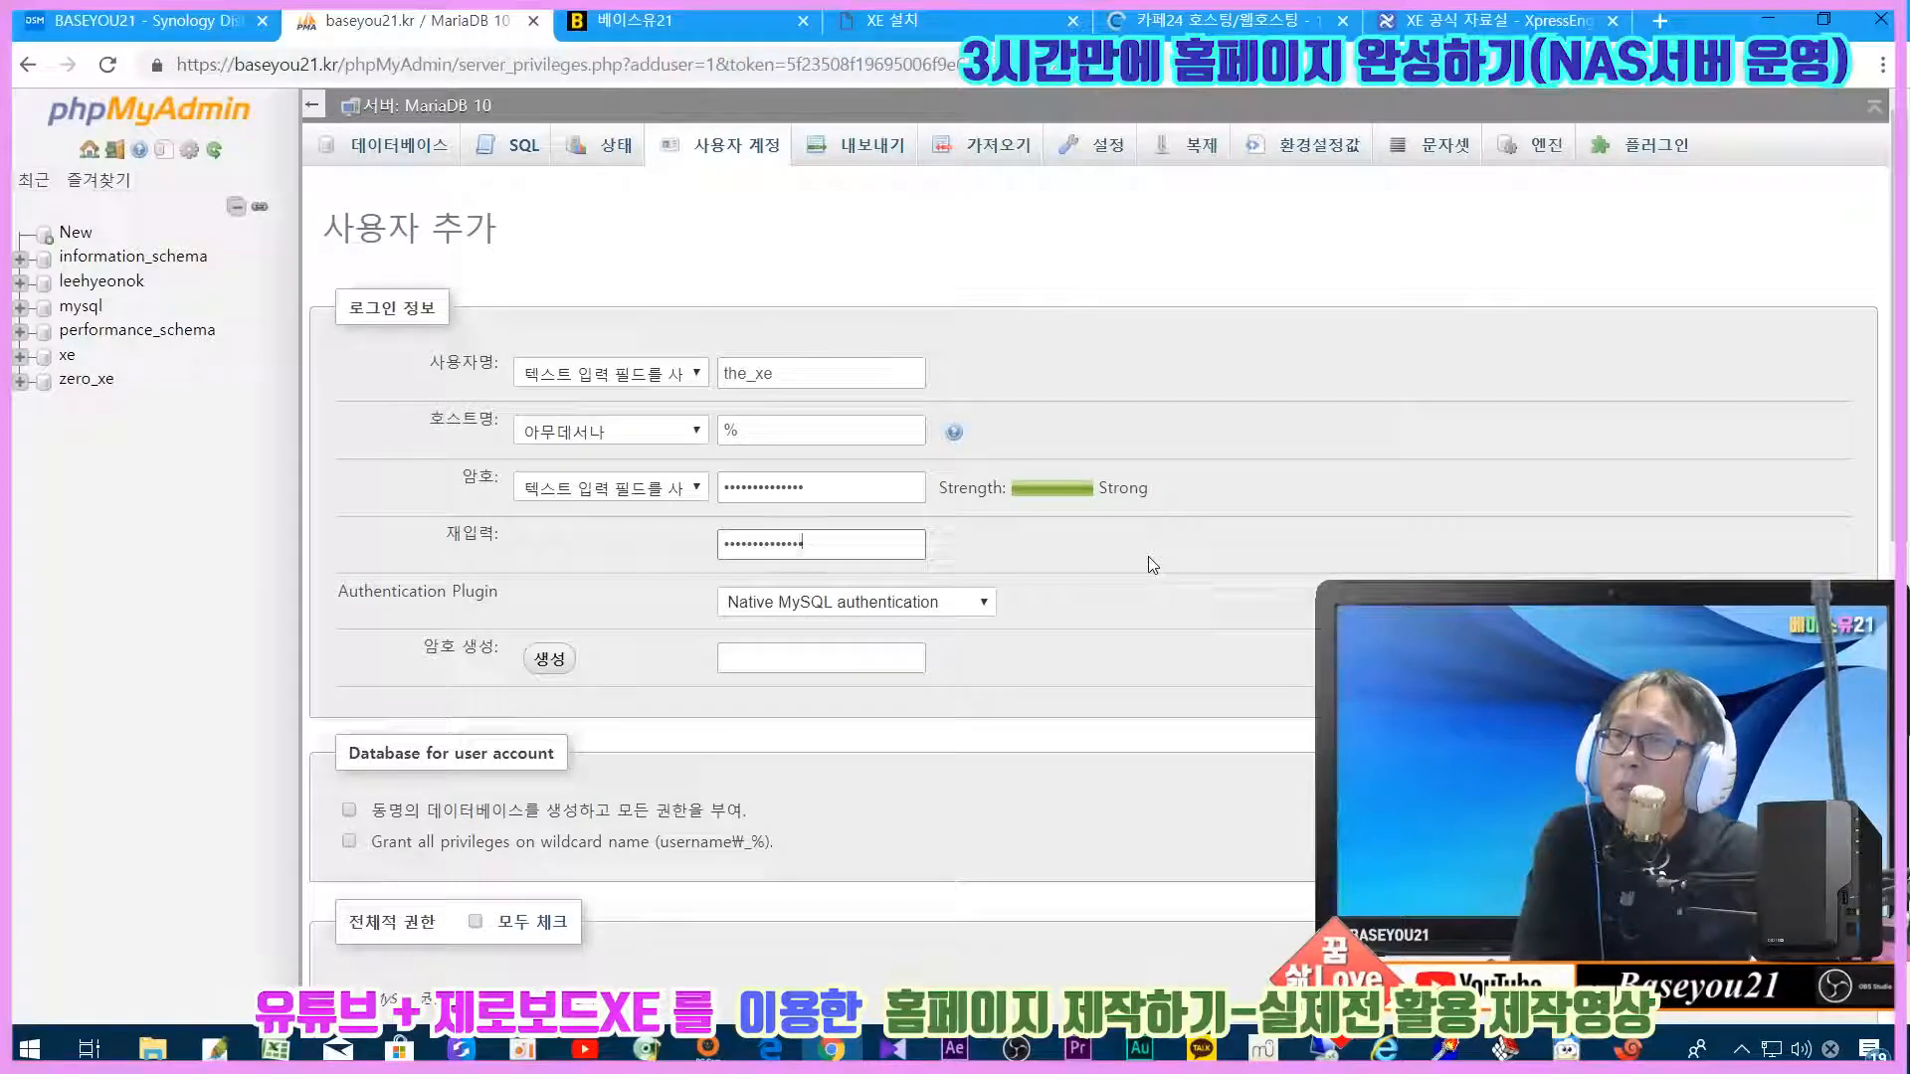
pyautogui.scroll(-3, 1153, 565)
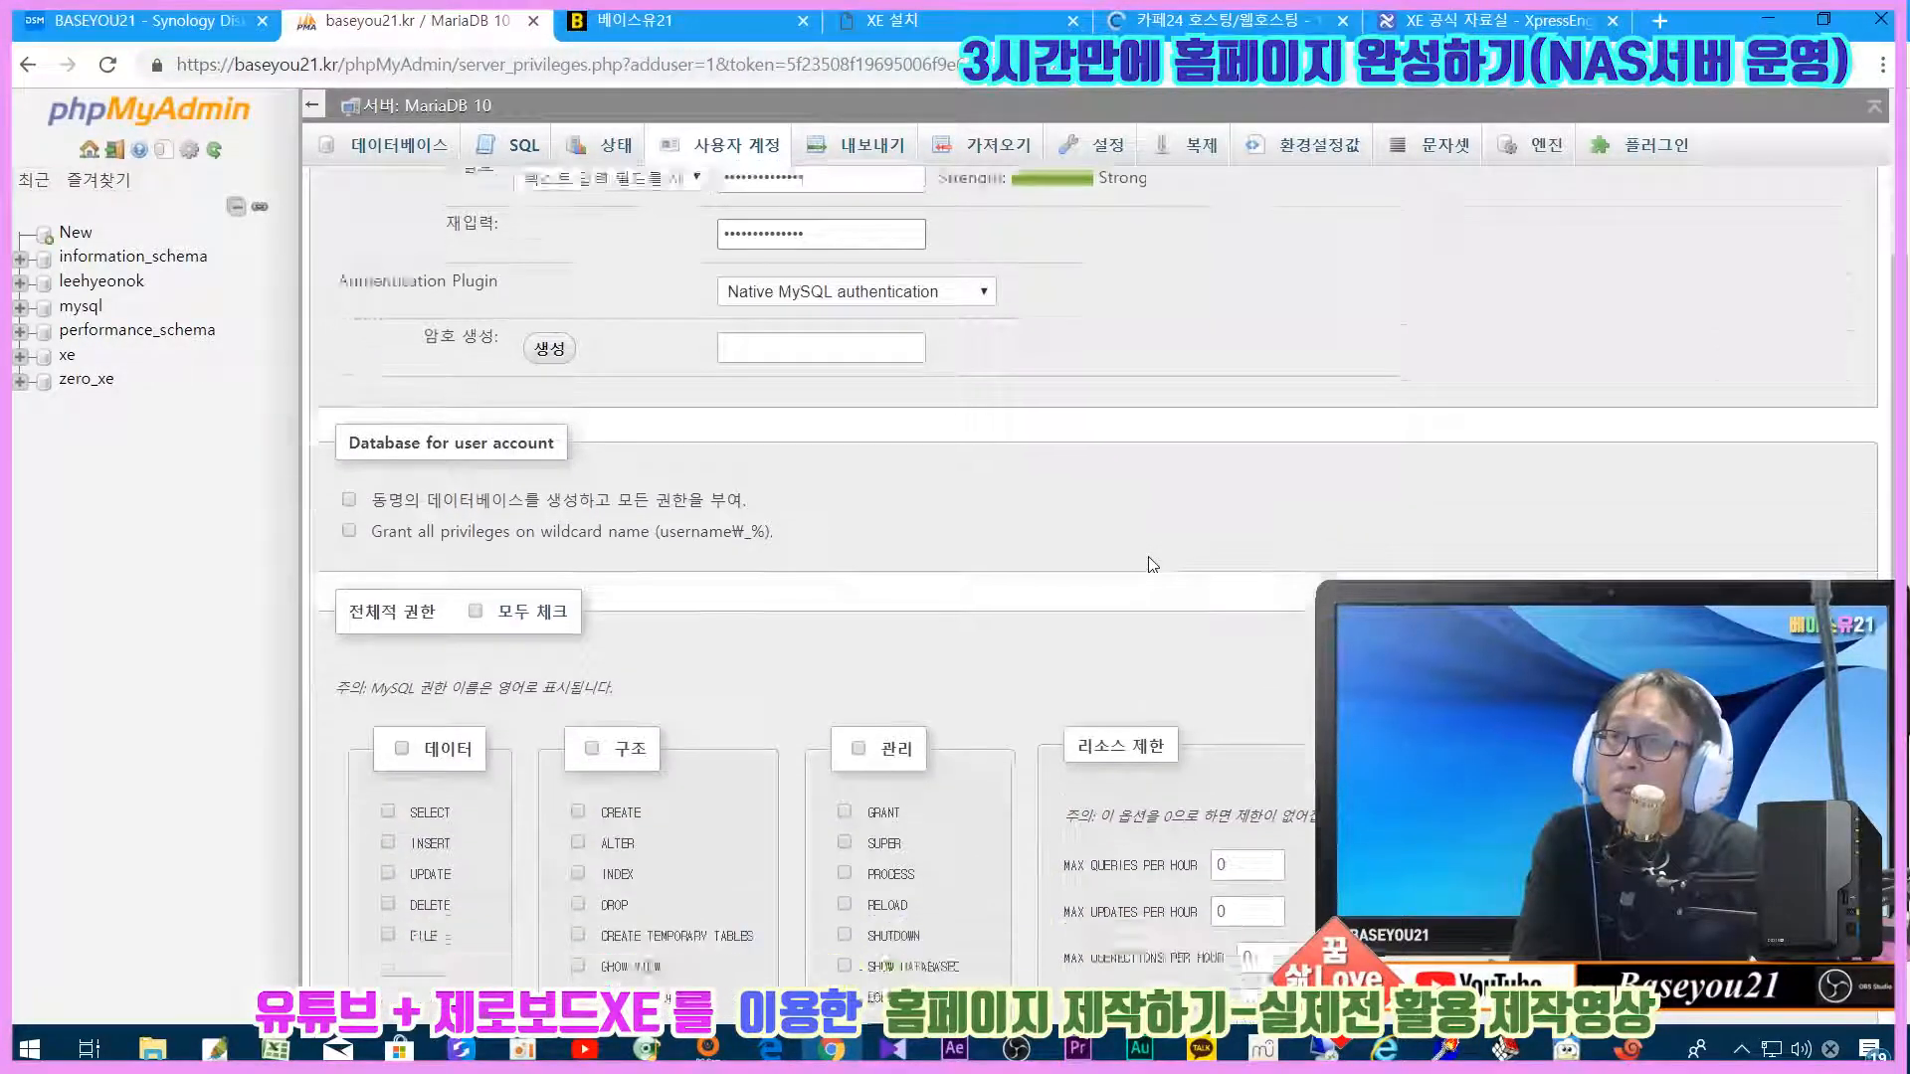
pyautogui.scroll(-1, 1151, 565)
pyautogui.click(474, 550)
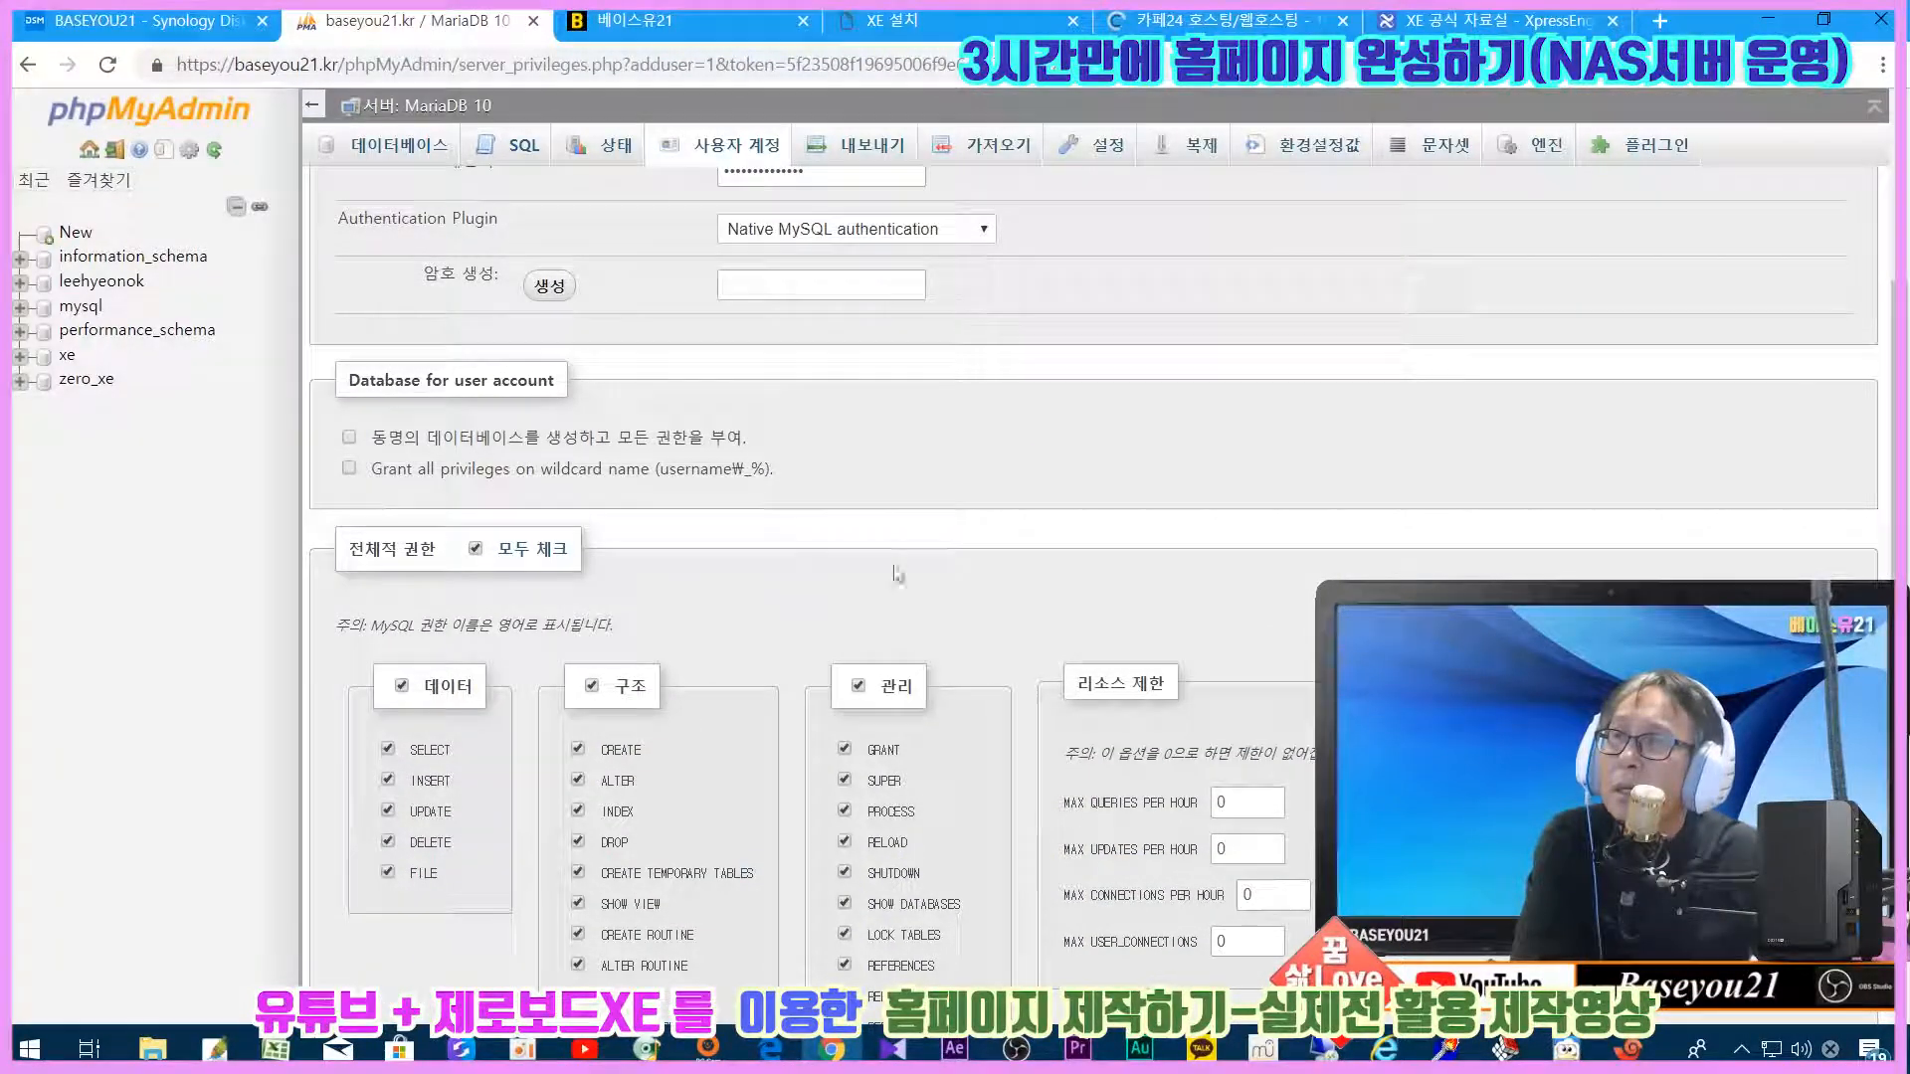
pyautogui.scroll(-1, 1290, 729)
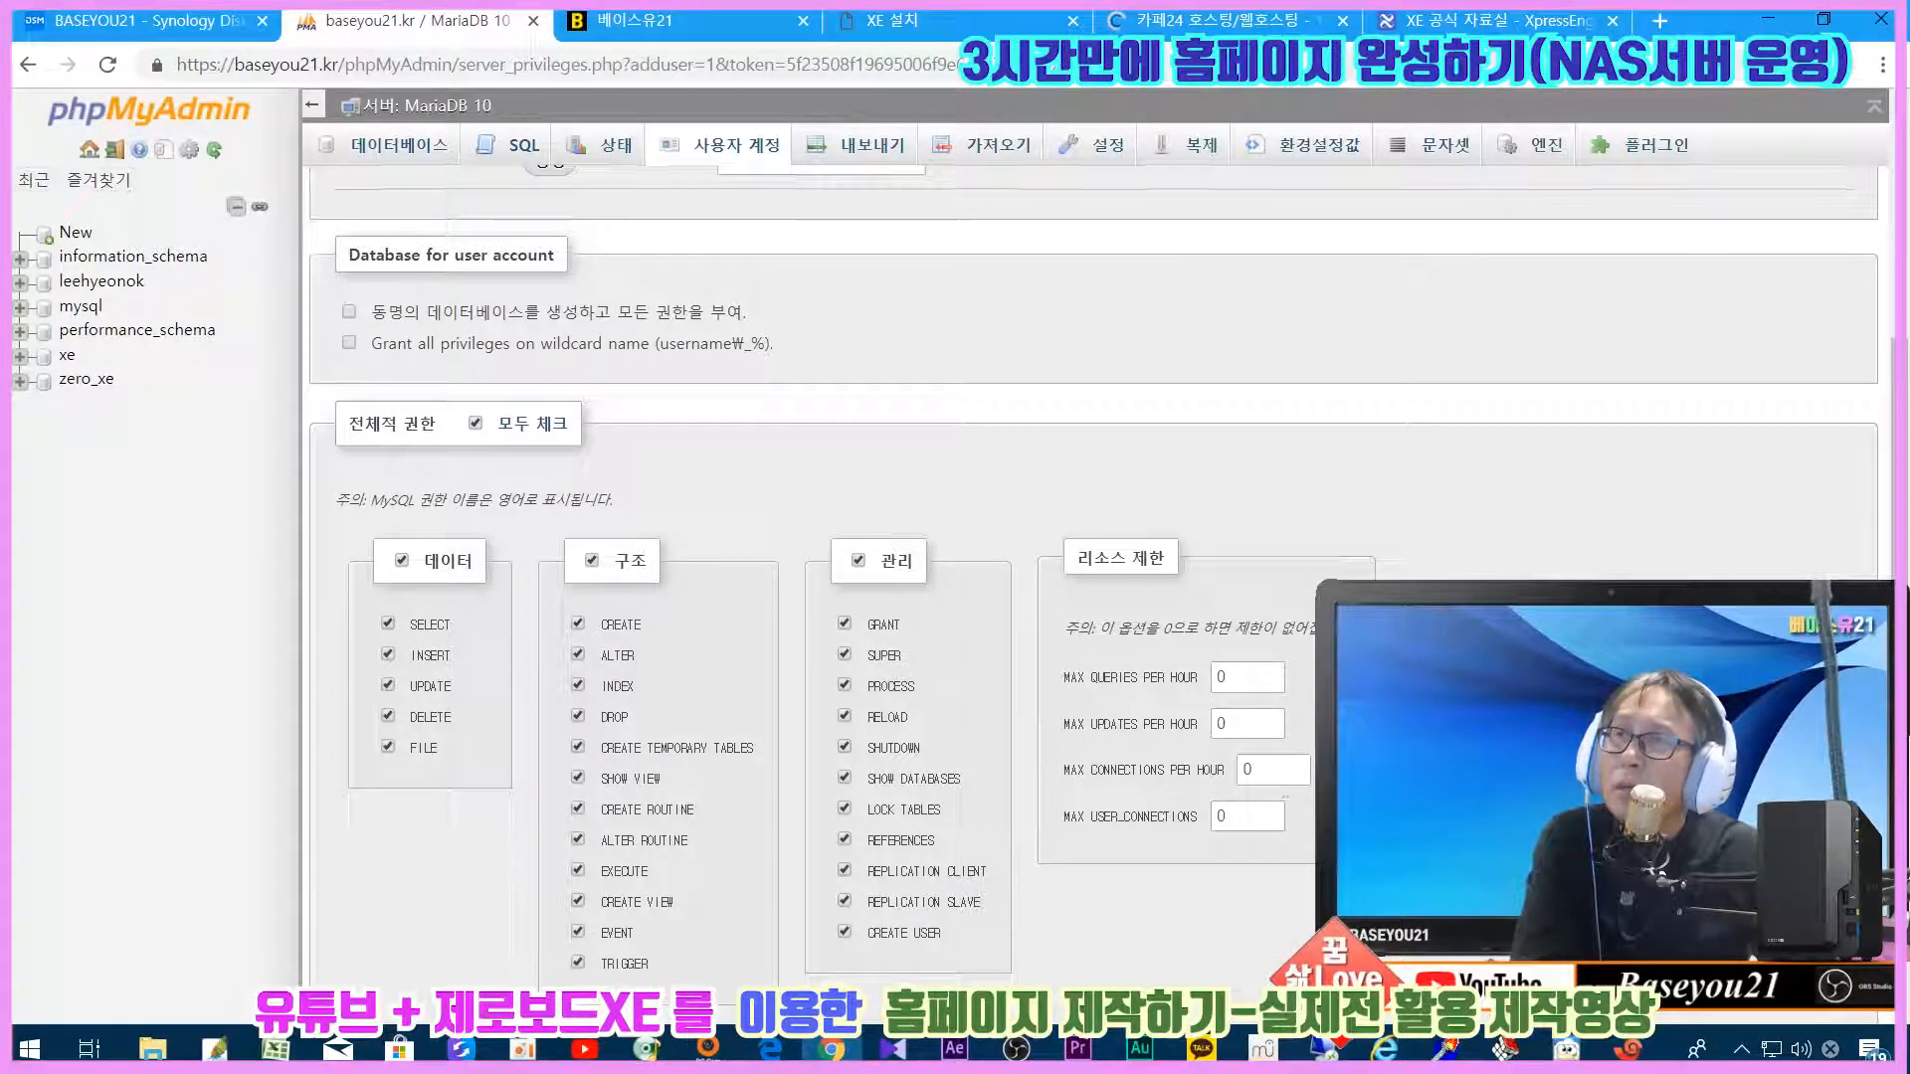
pyautogui.scroll(-1, 545, 438)
pyautogui.scroll(-3, 1094, 617)
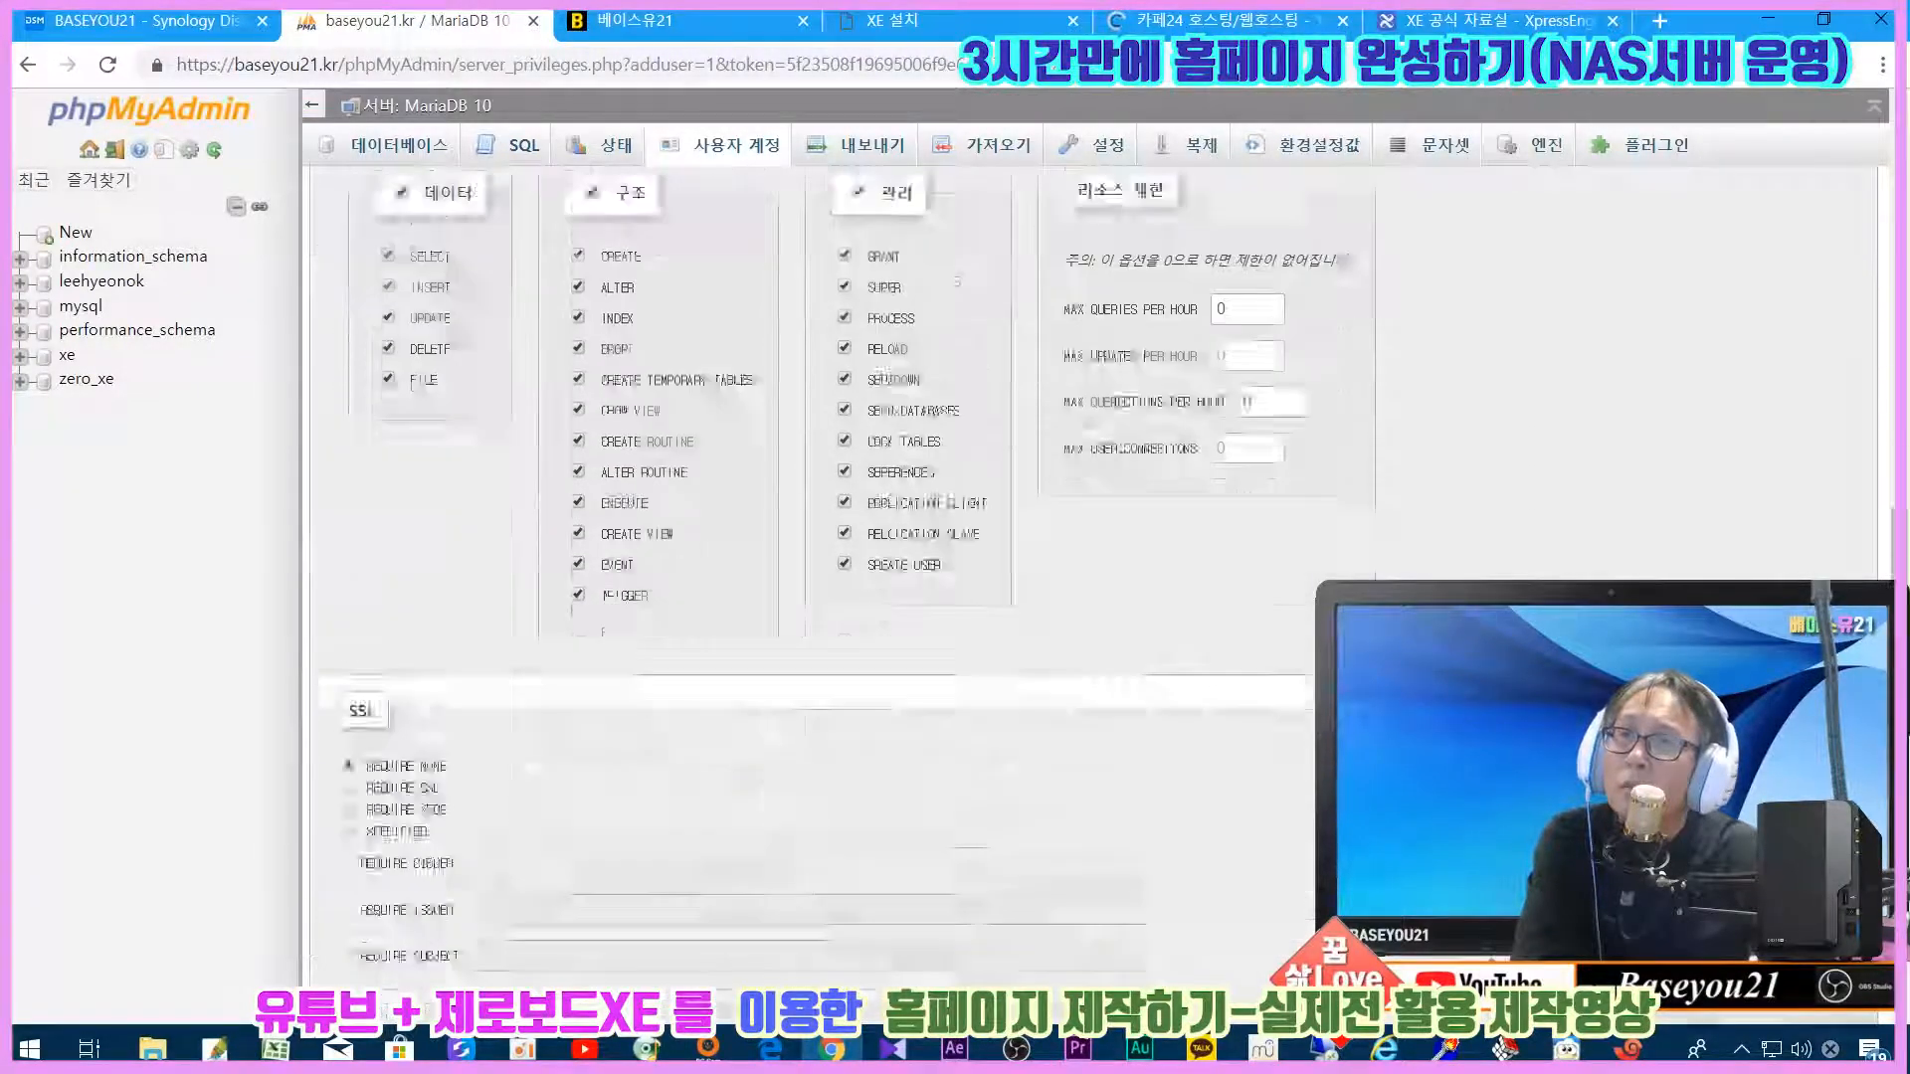
pyautogui.click(1842, 950)
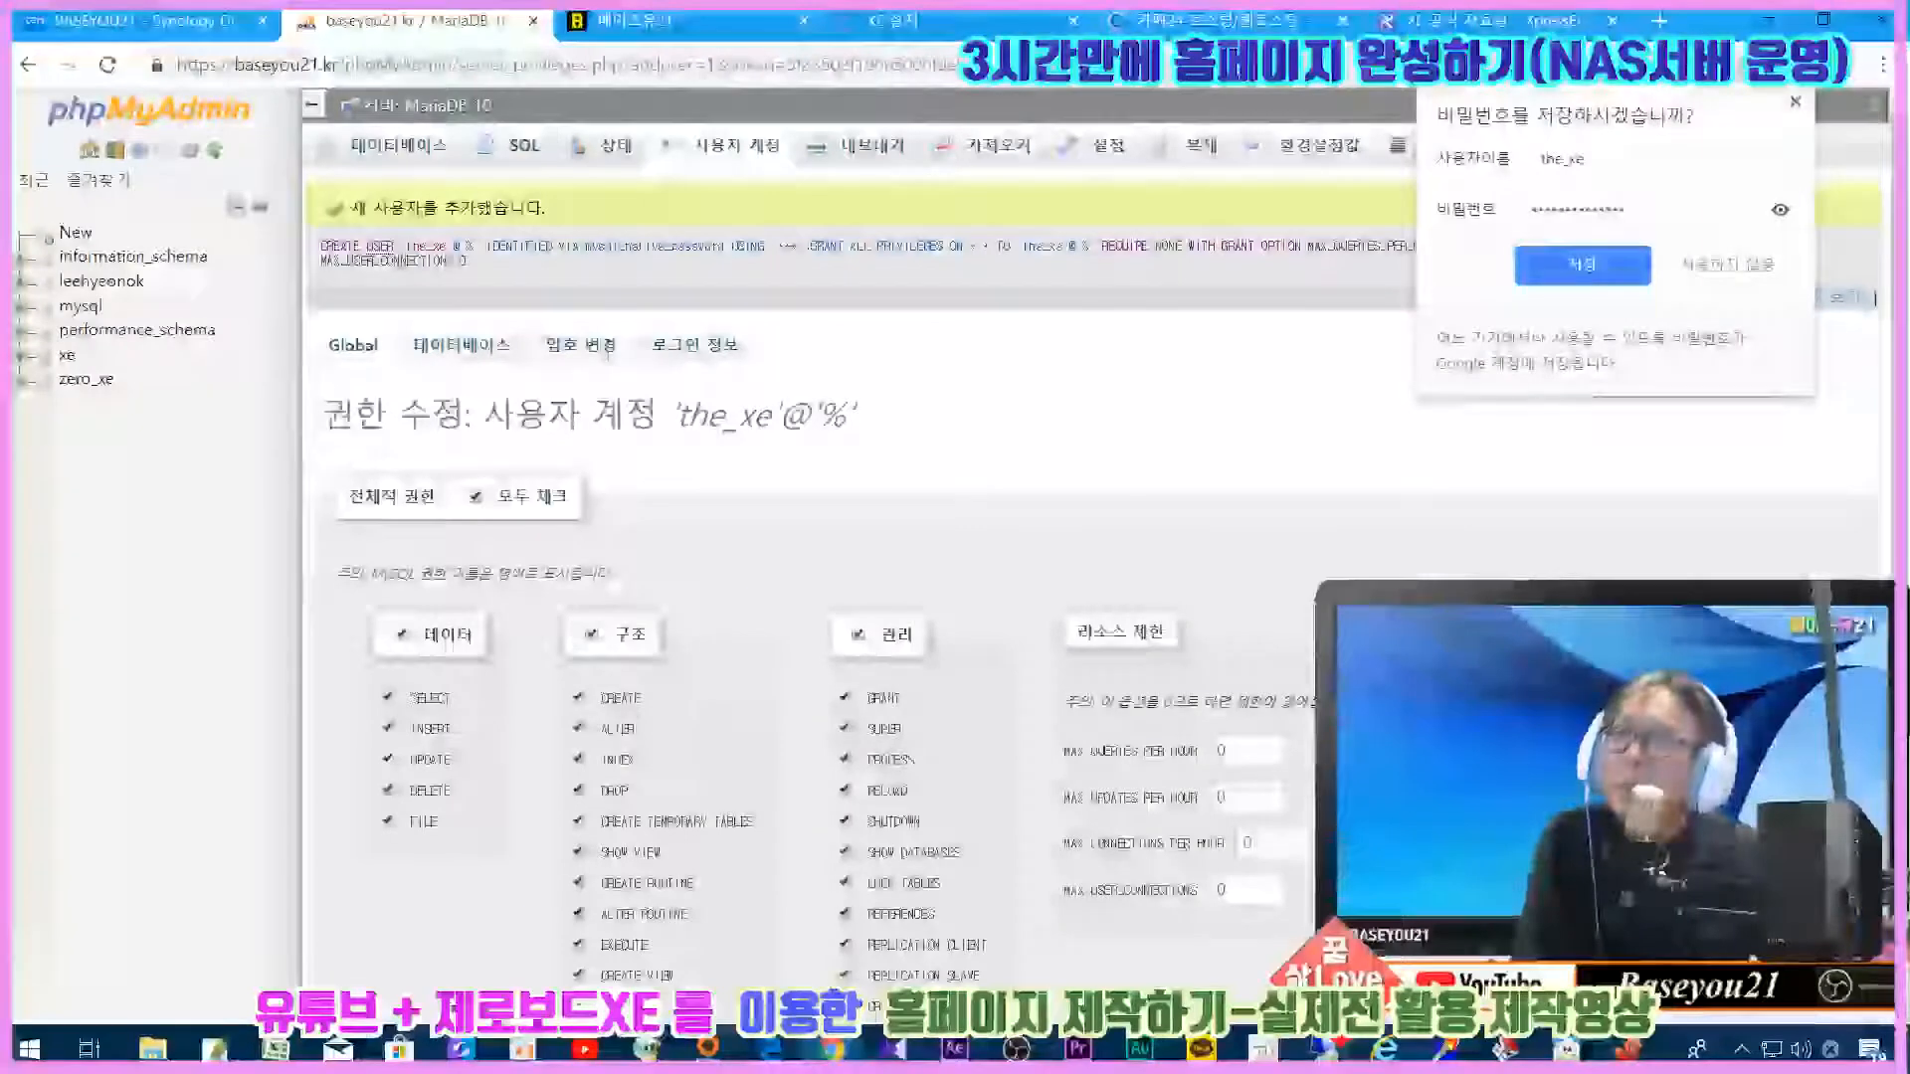
# Step: Dismiss the save-password popup, look over the CREATE USER SQL, and return to the Databases list
pyautogui.click(1795, 104)
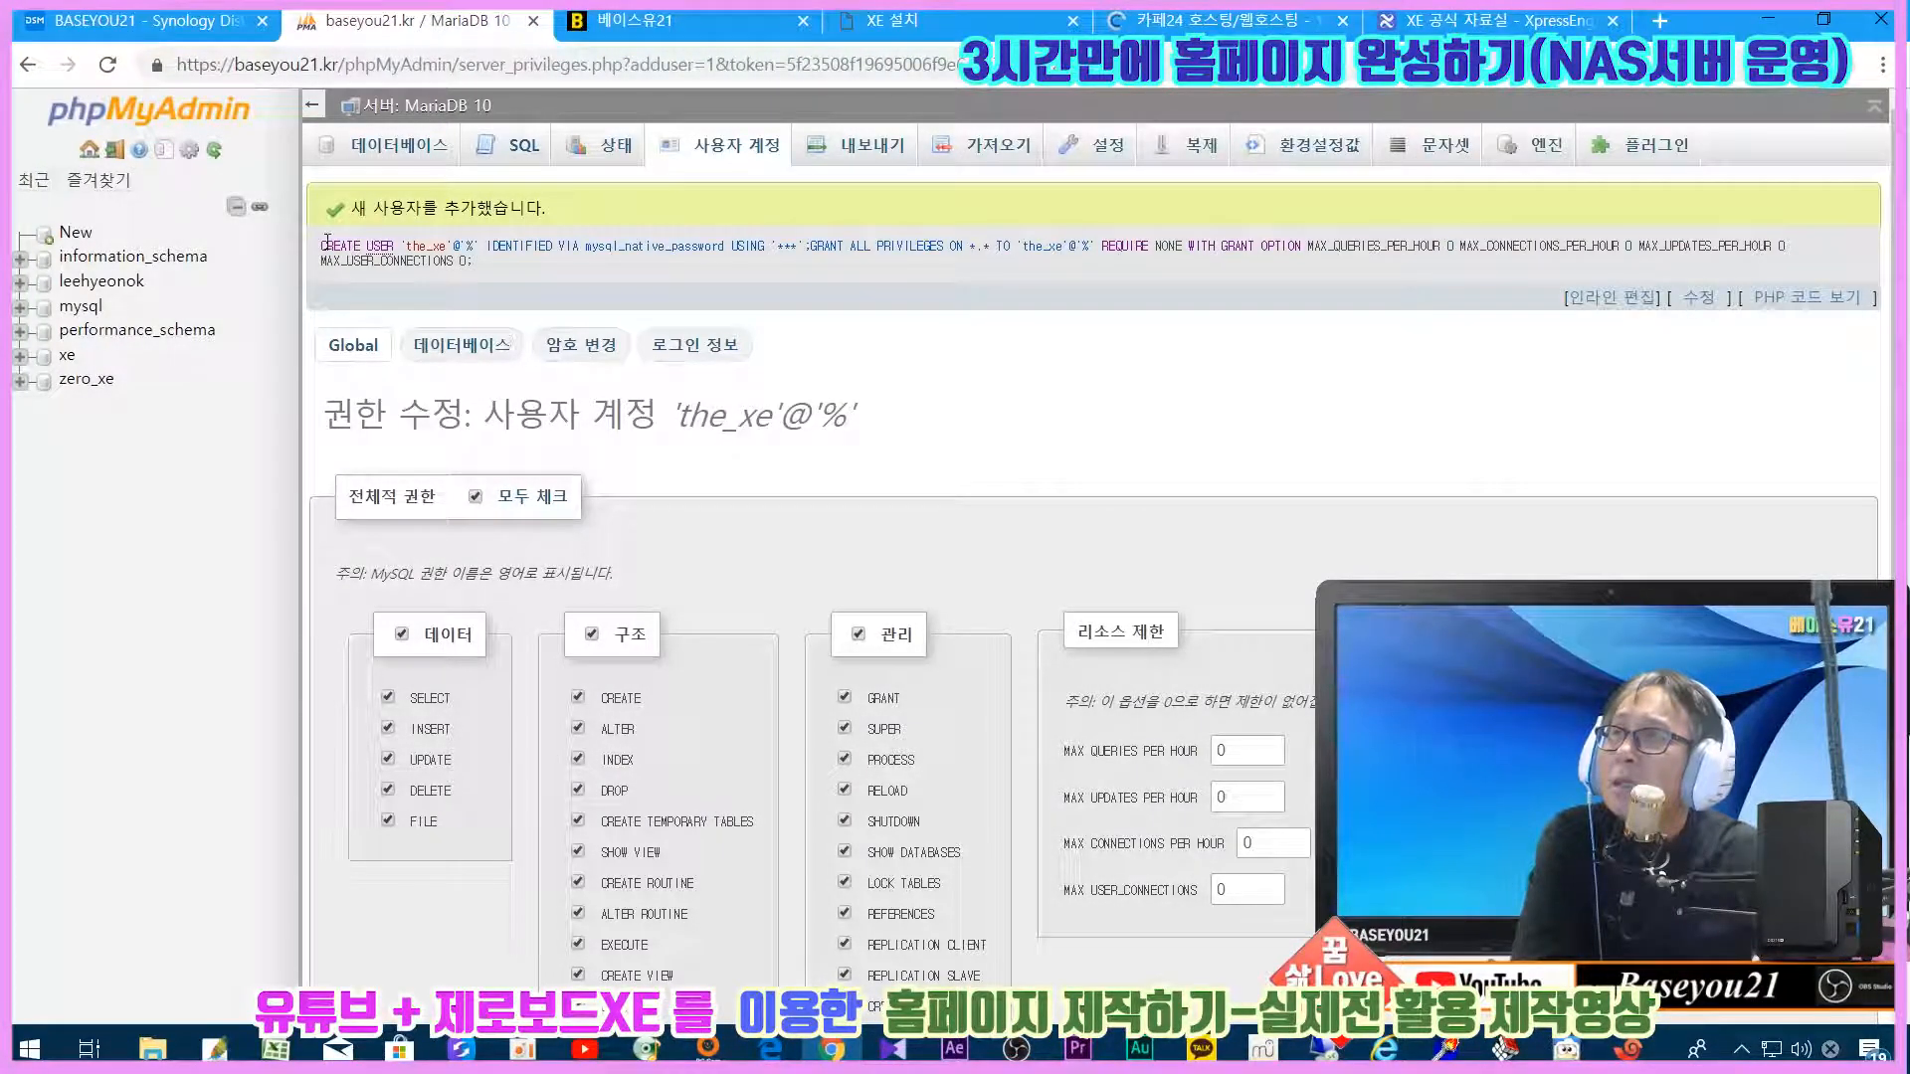
pyautogui.moveTo(355, 244); pyautogui.dragTo(580, 269)
pyautogui.click(646, 271)
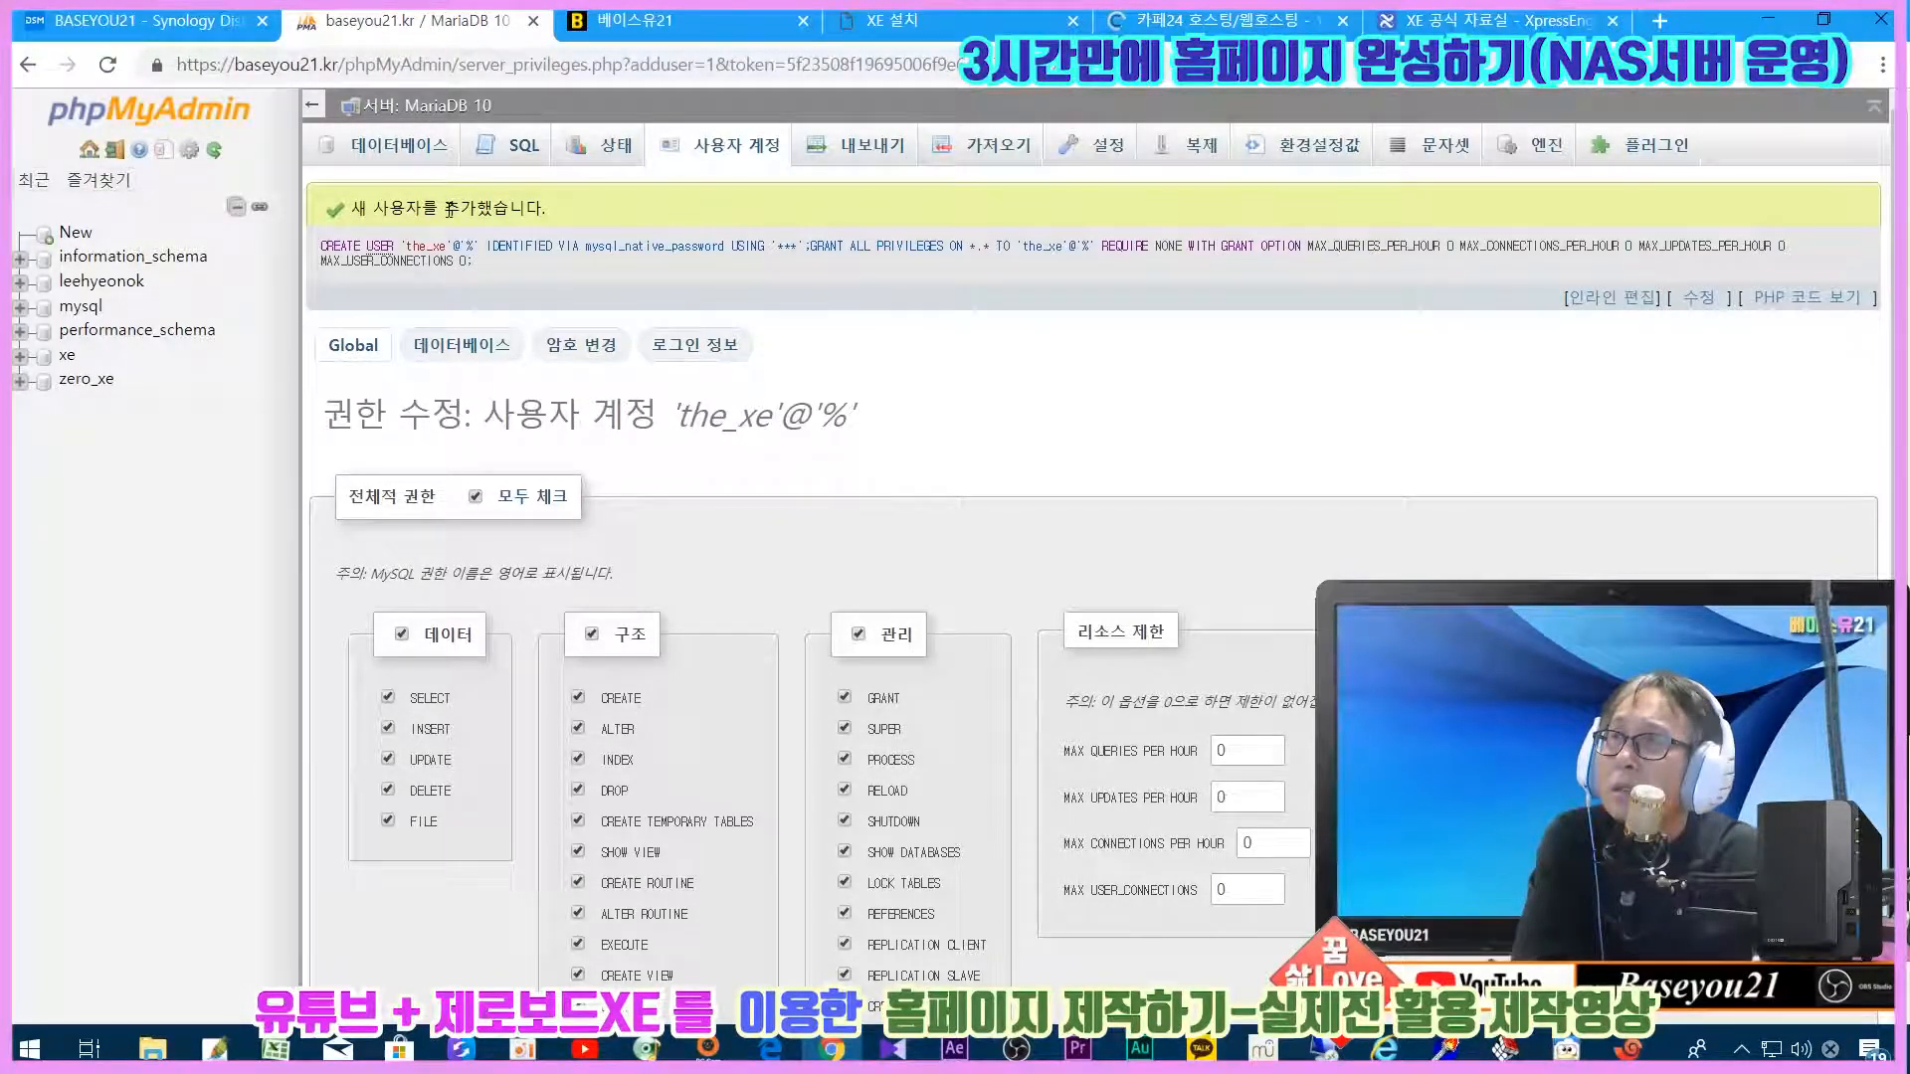
pyautogui.click(398, 154)
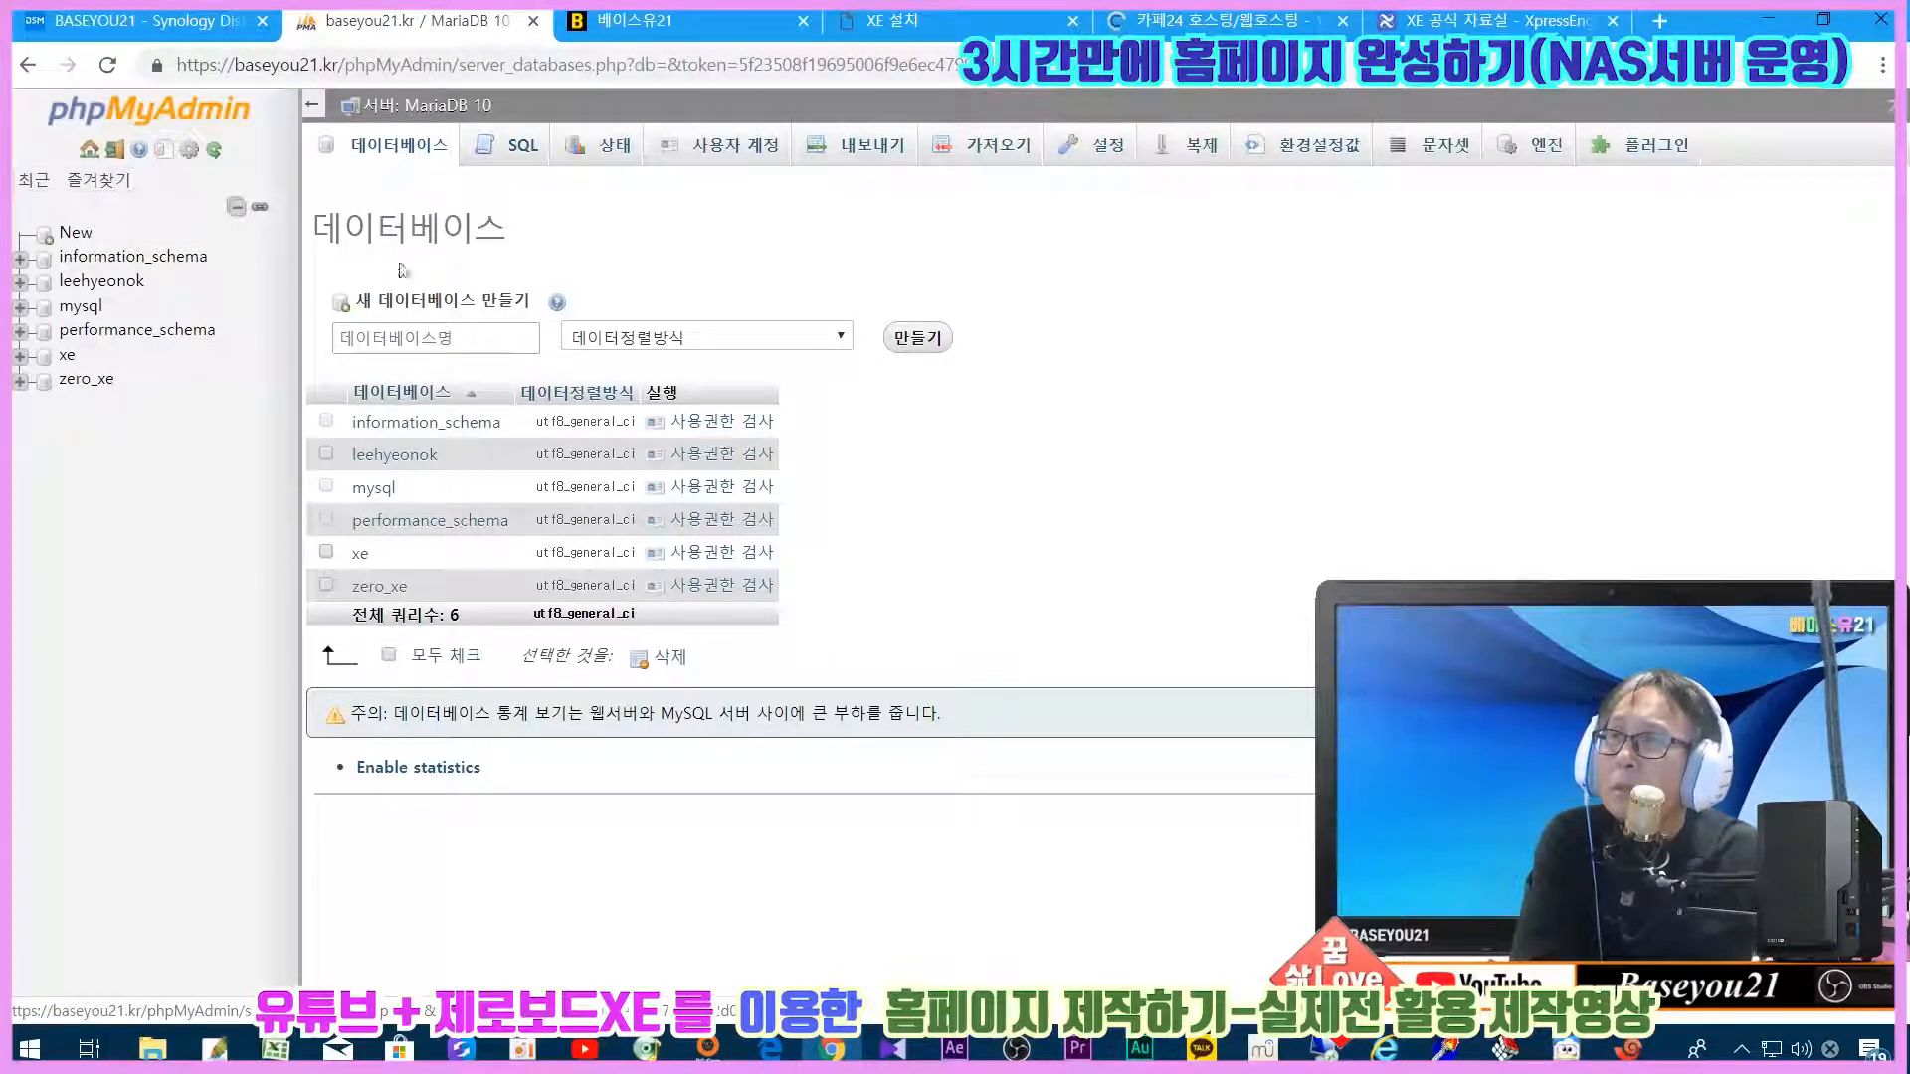
# Step: Create the empty the_xe database, glance at the XE installer, then go to phpMyAdmin's server home
pyautogui.click(373, 339)
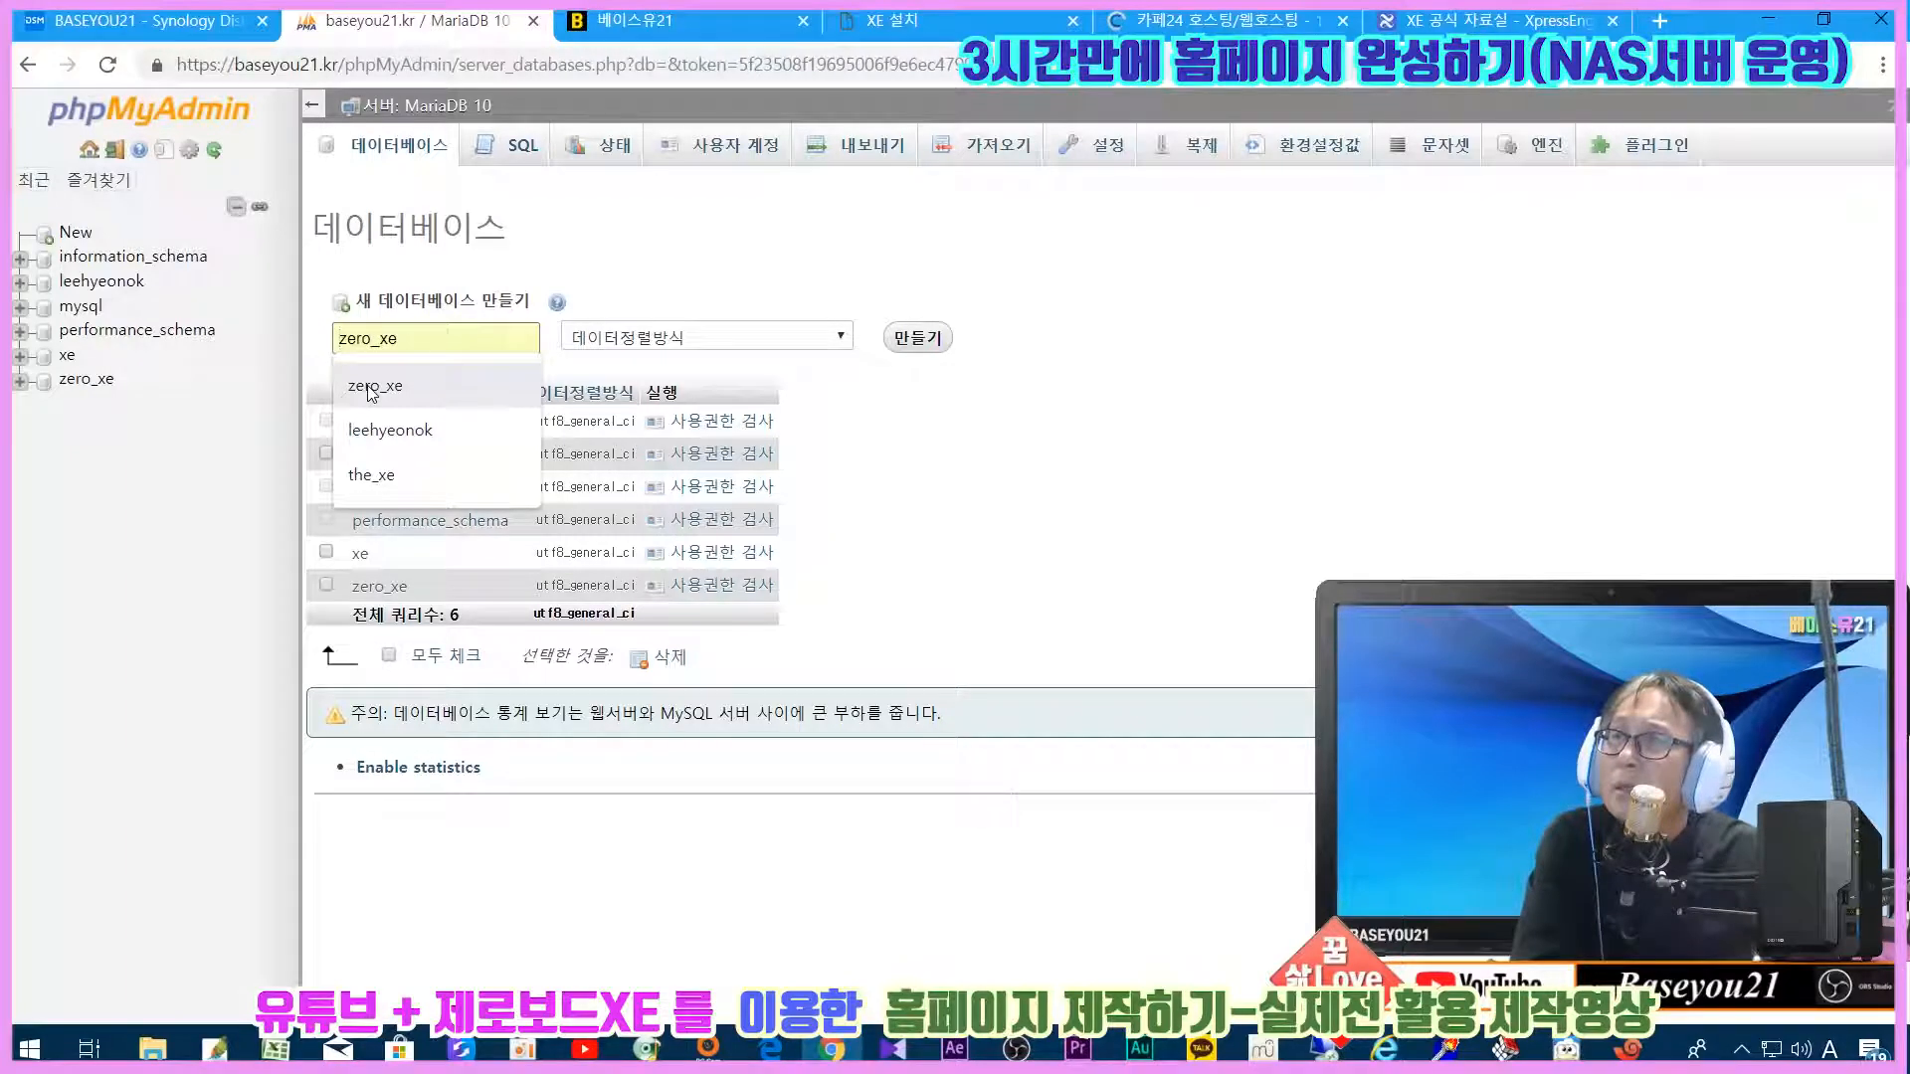
pyautogui.click(371, 474)
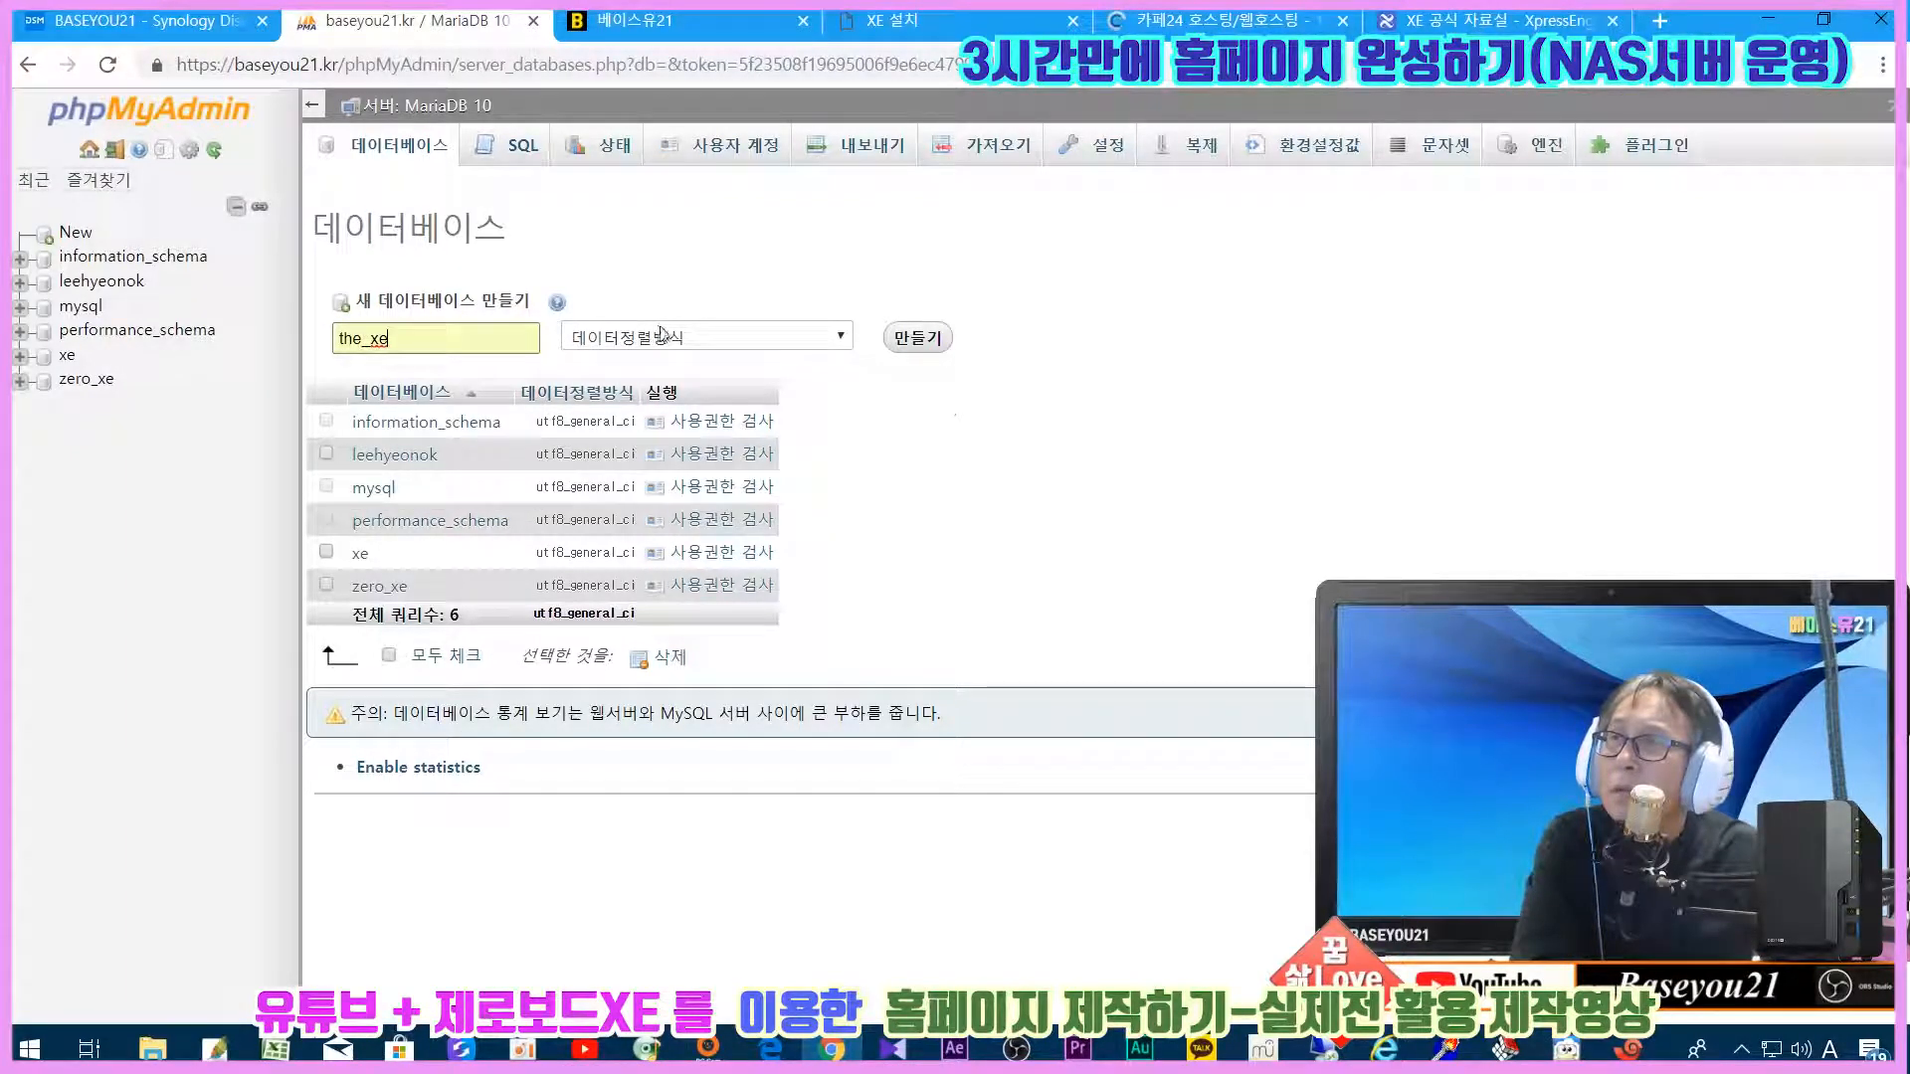
pyautogui.click(937, 350)
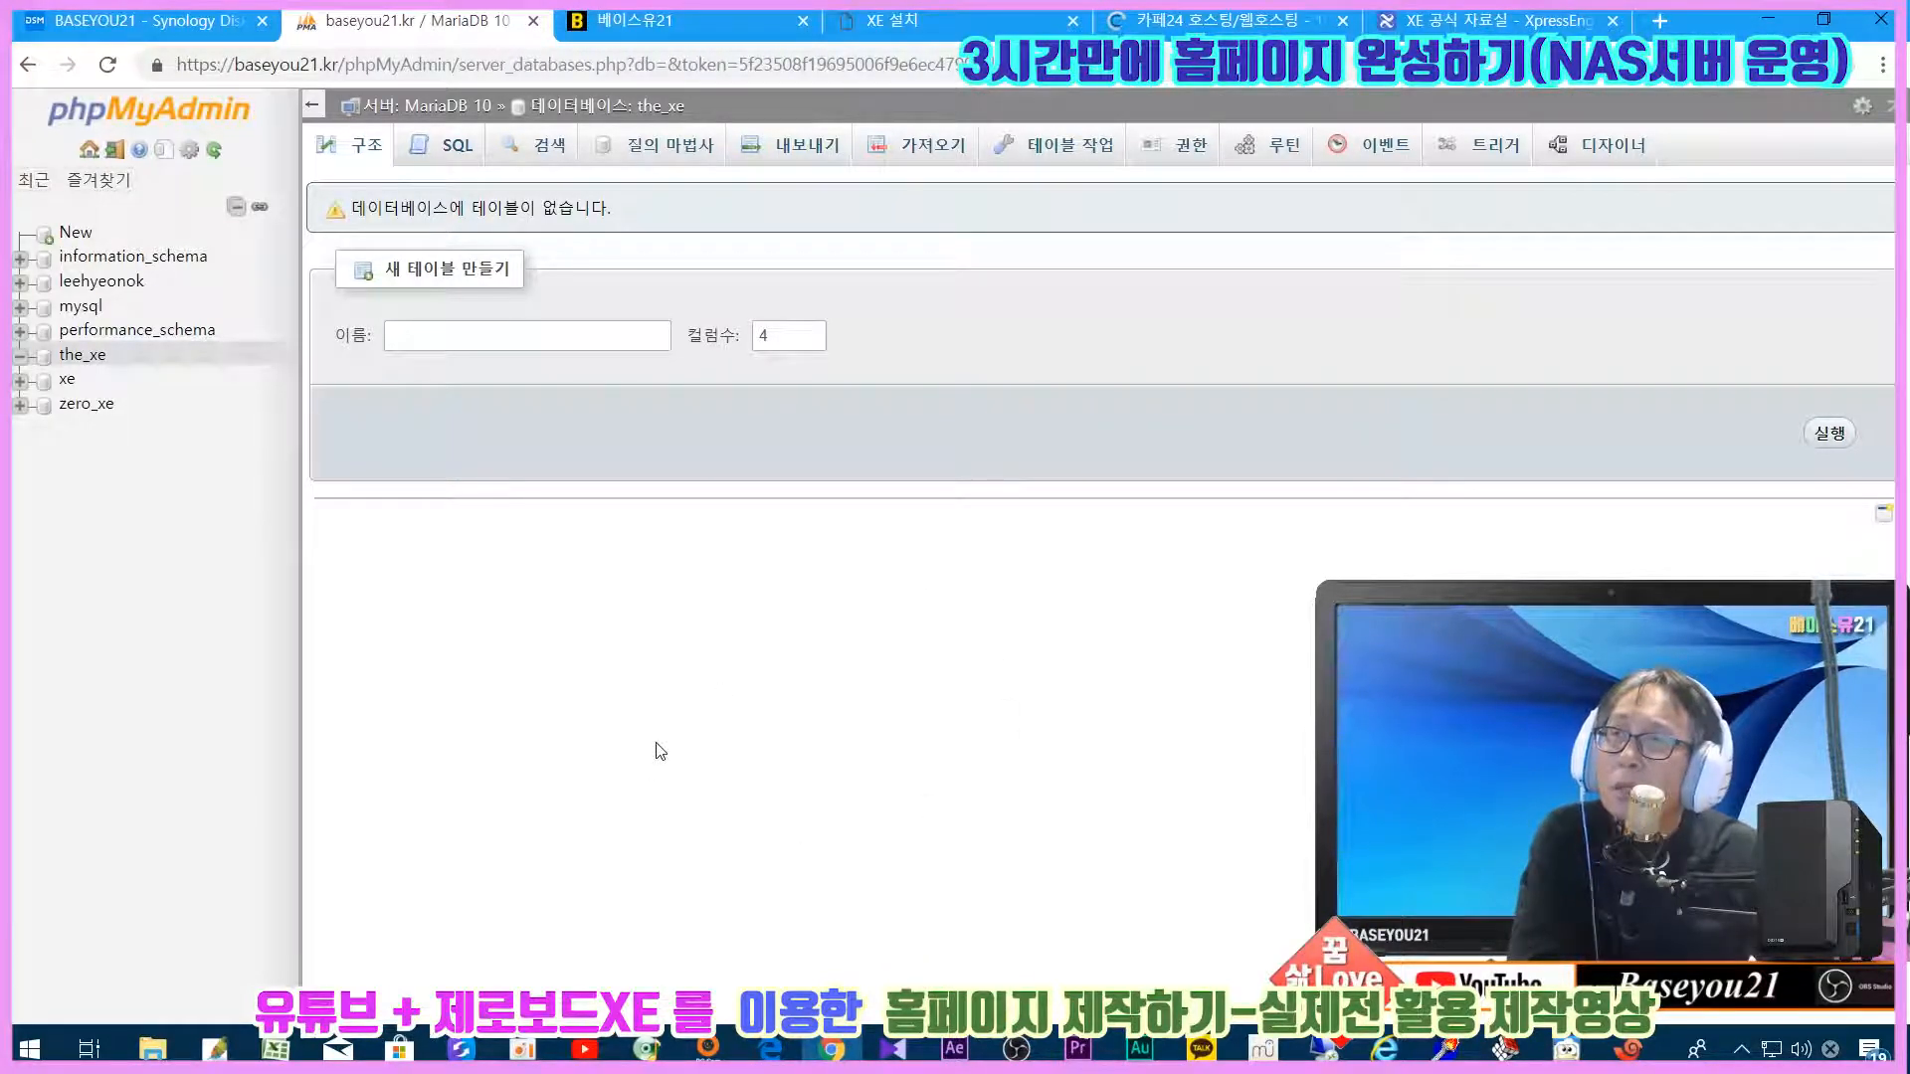
pyautogui.click(923, 18)
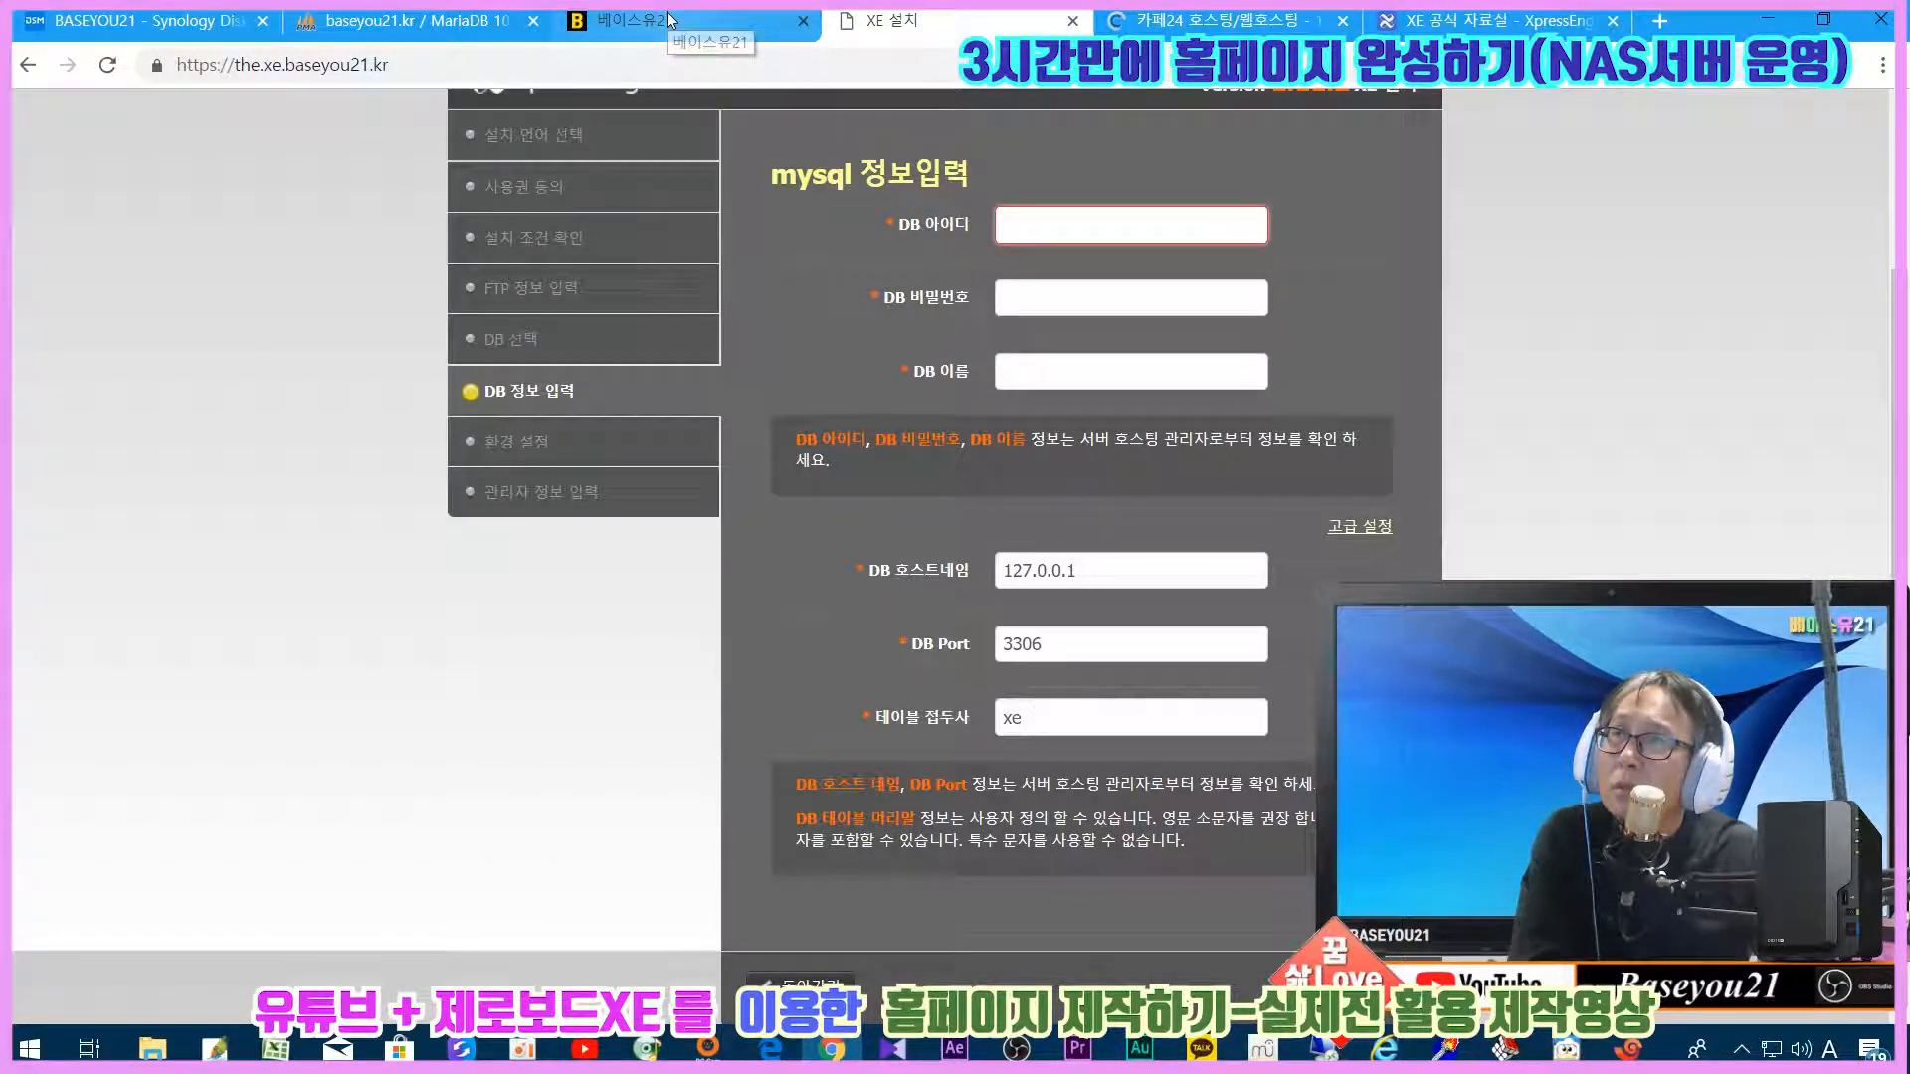
pyautogui.click(437, 20)
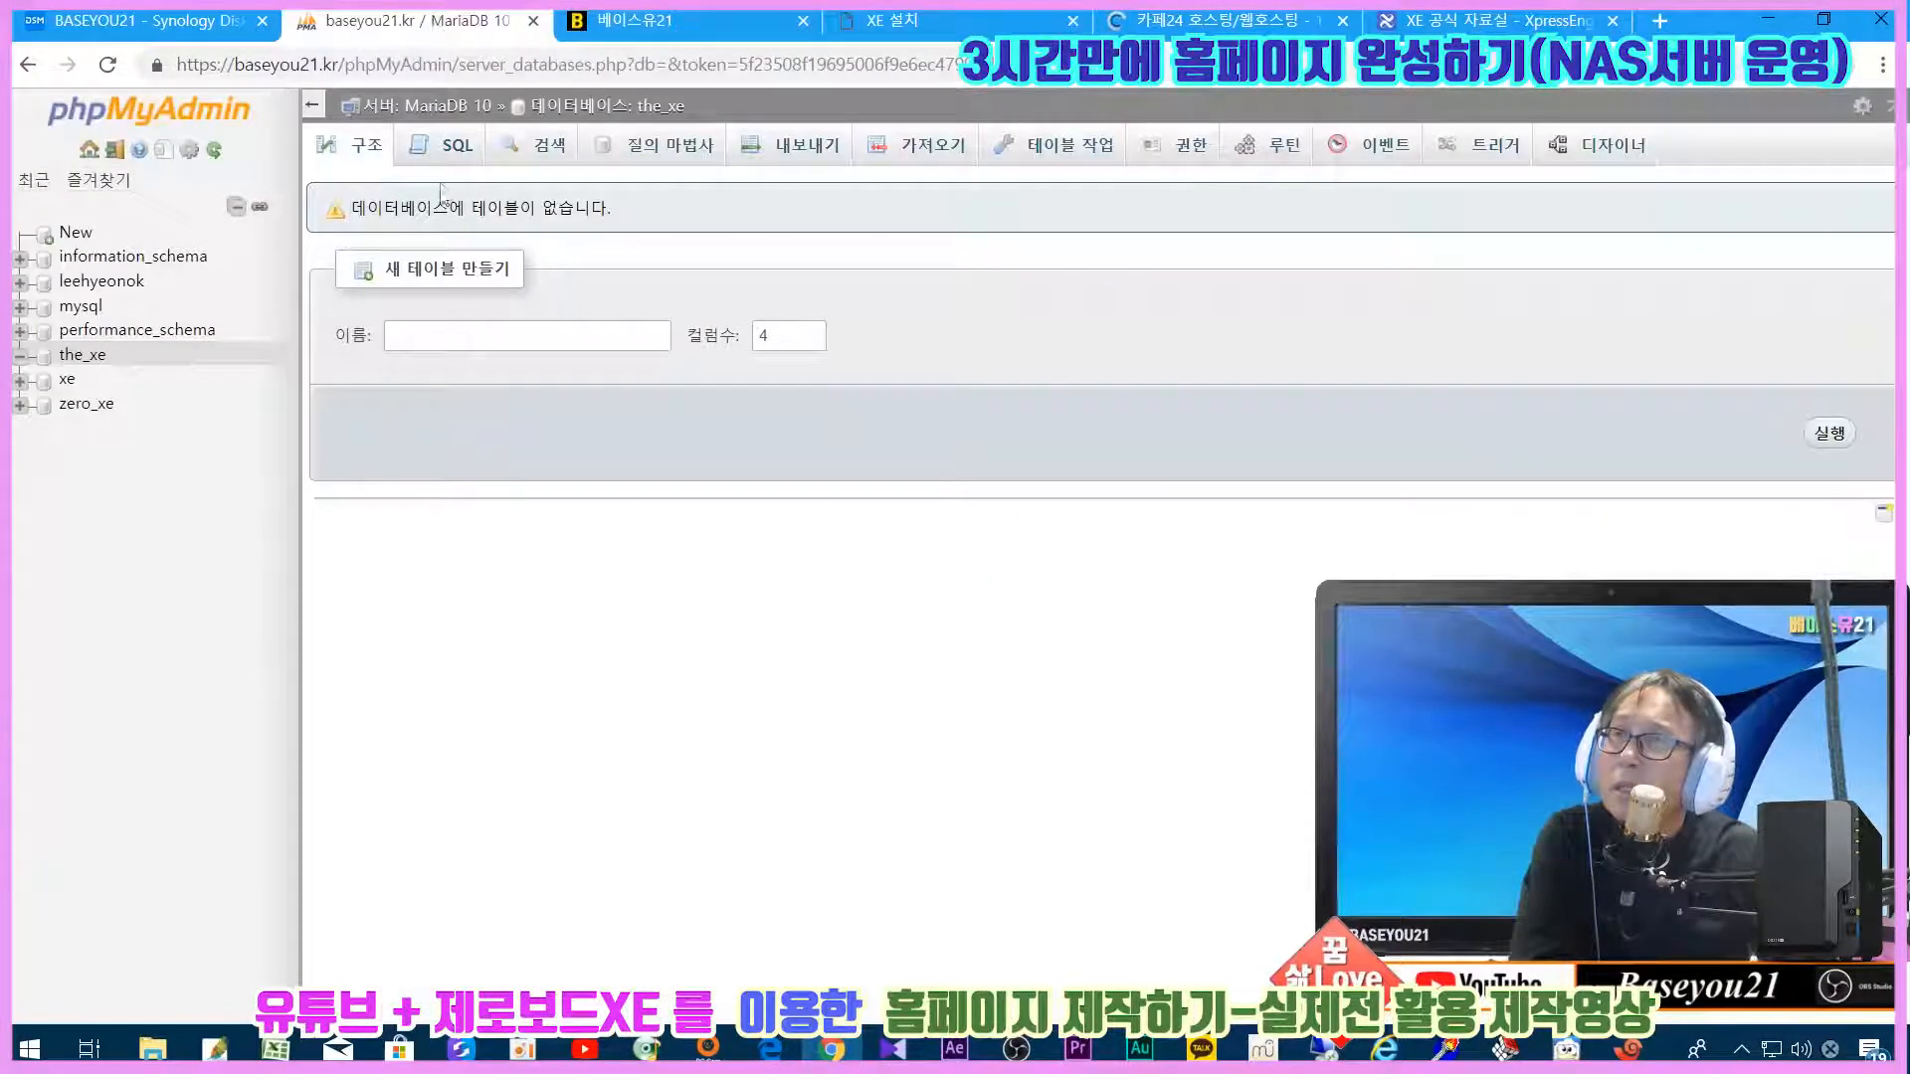
pyautogui.click(89, 149)
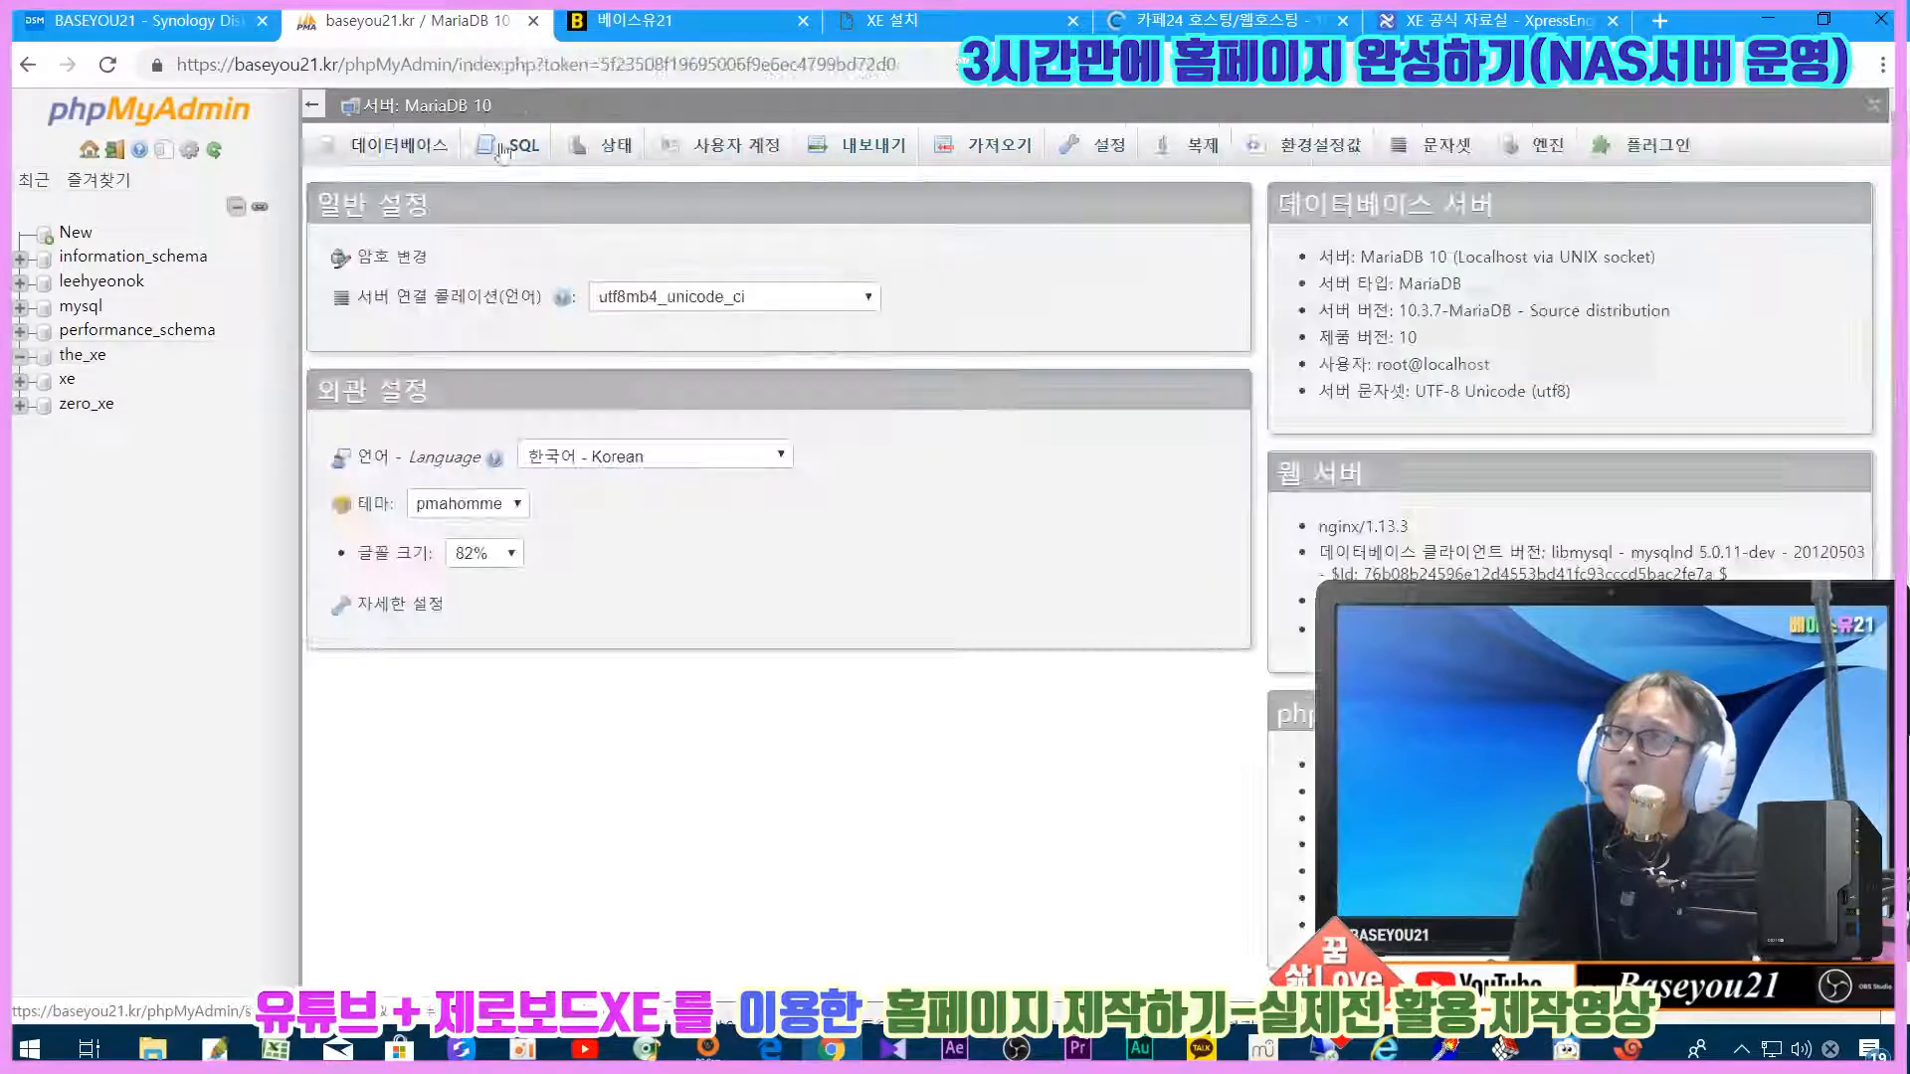
# Step: Open the the_xe database's privileges and untick the checked user rows
pyautogui.click(393, 145)
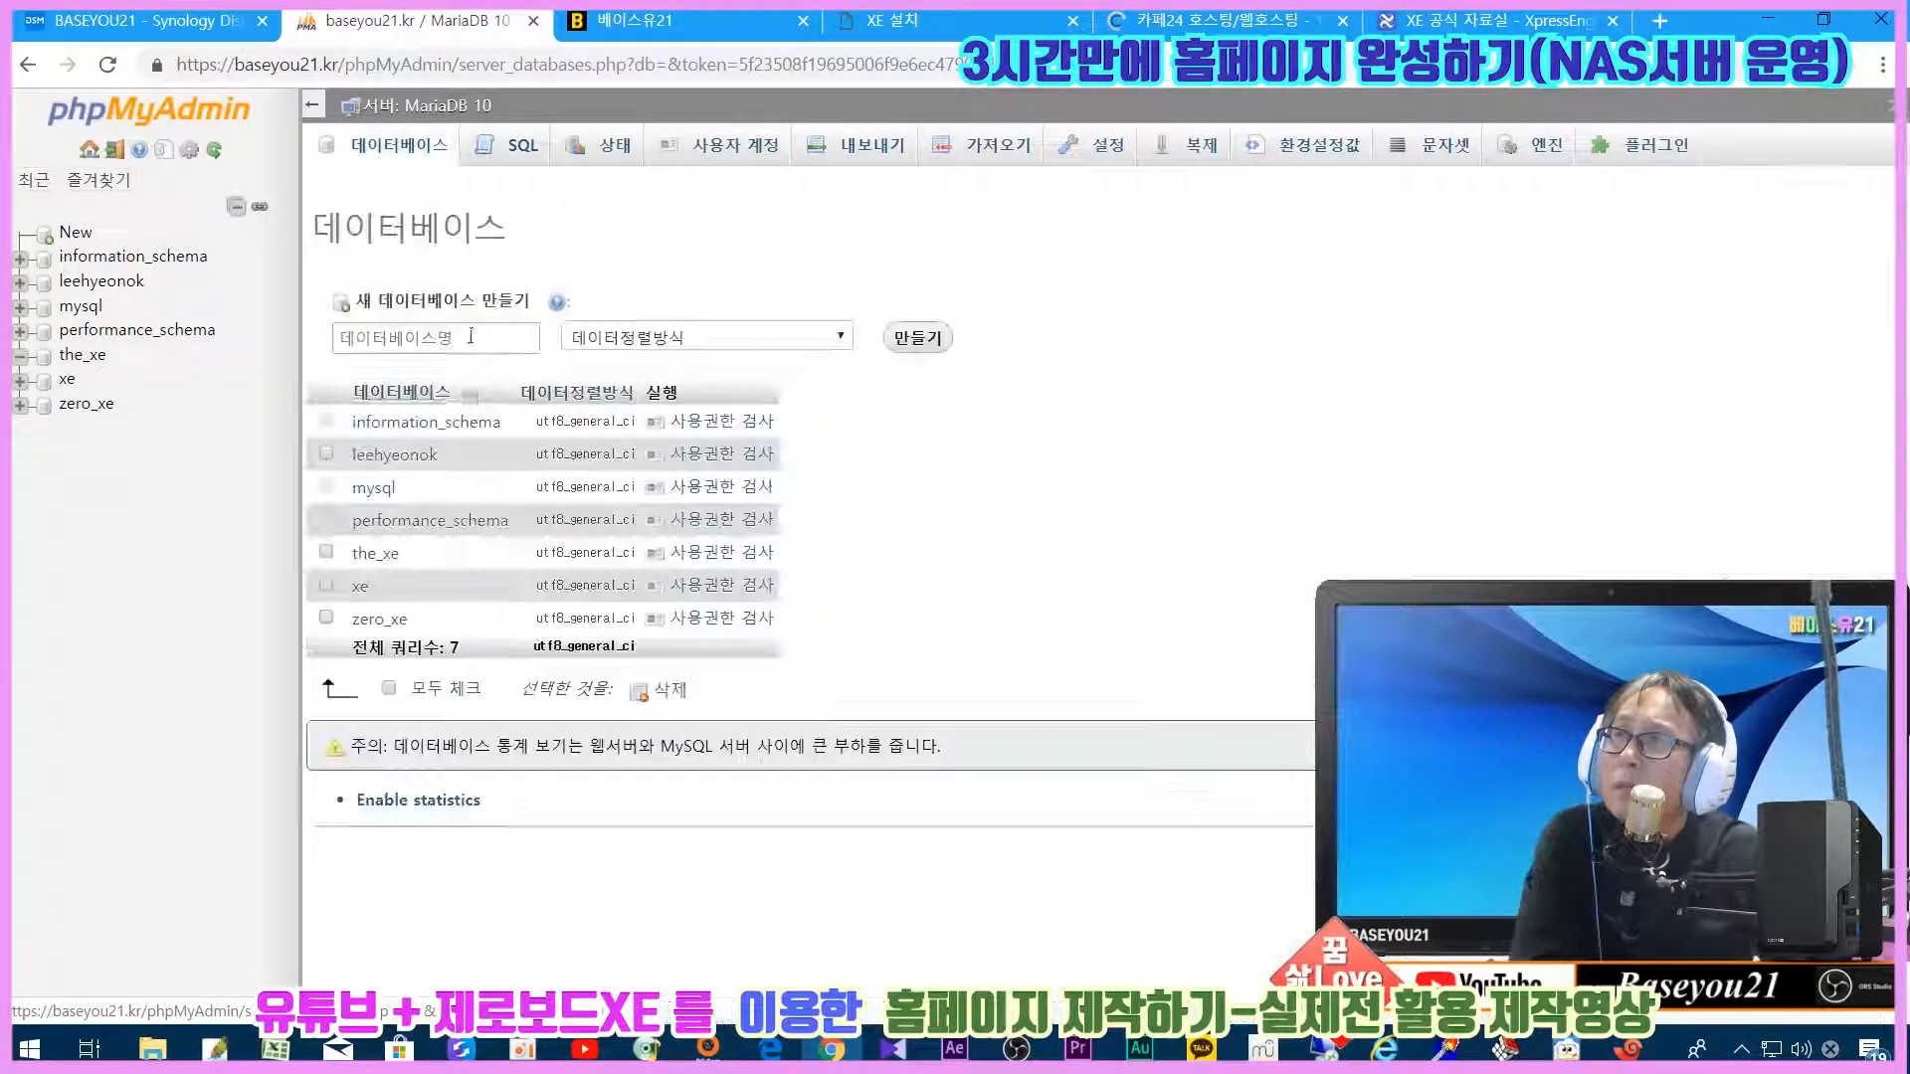
pyautogui.click(355, 563)
pyautogui.click(696, 553)
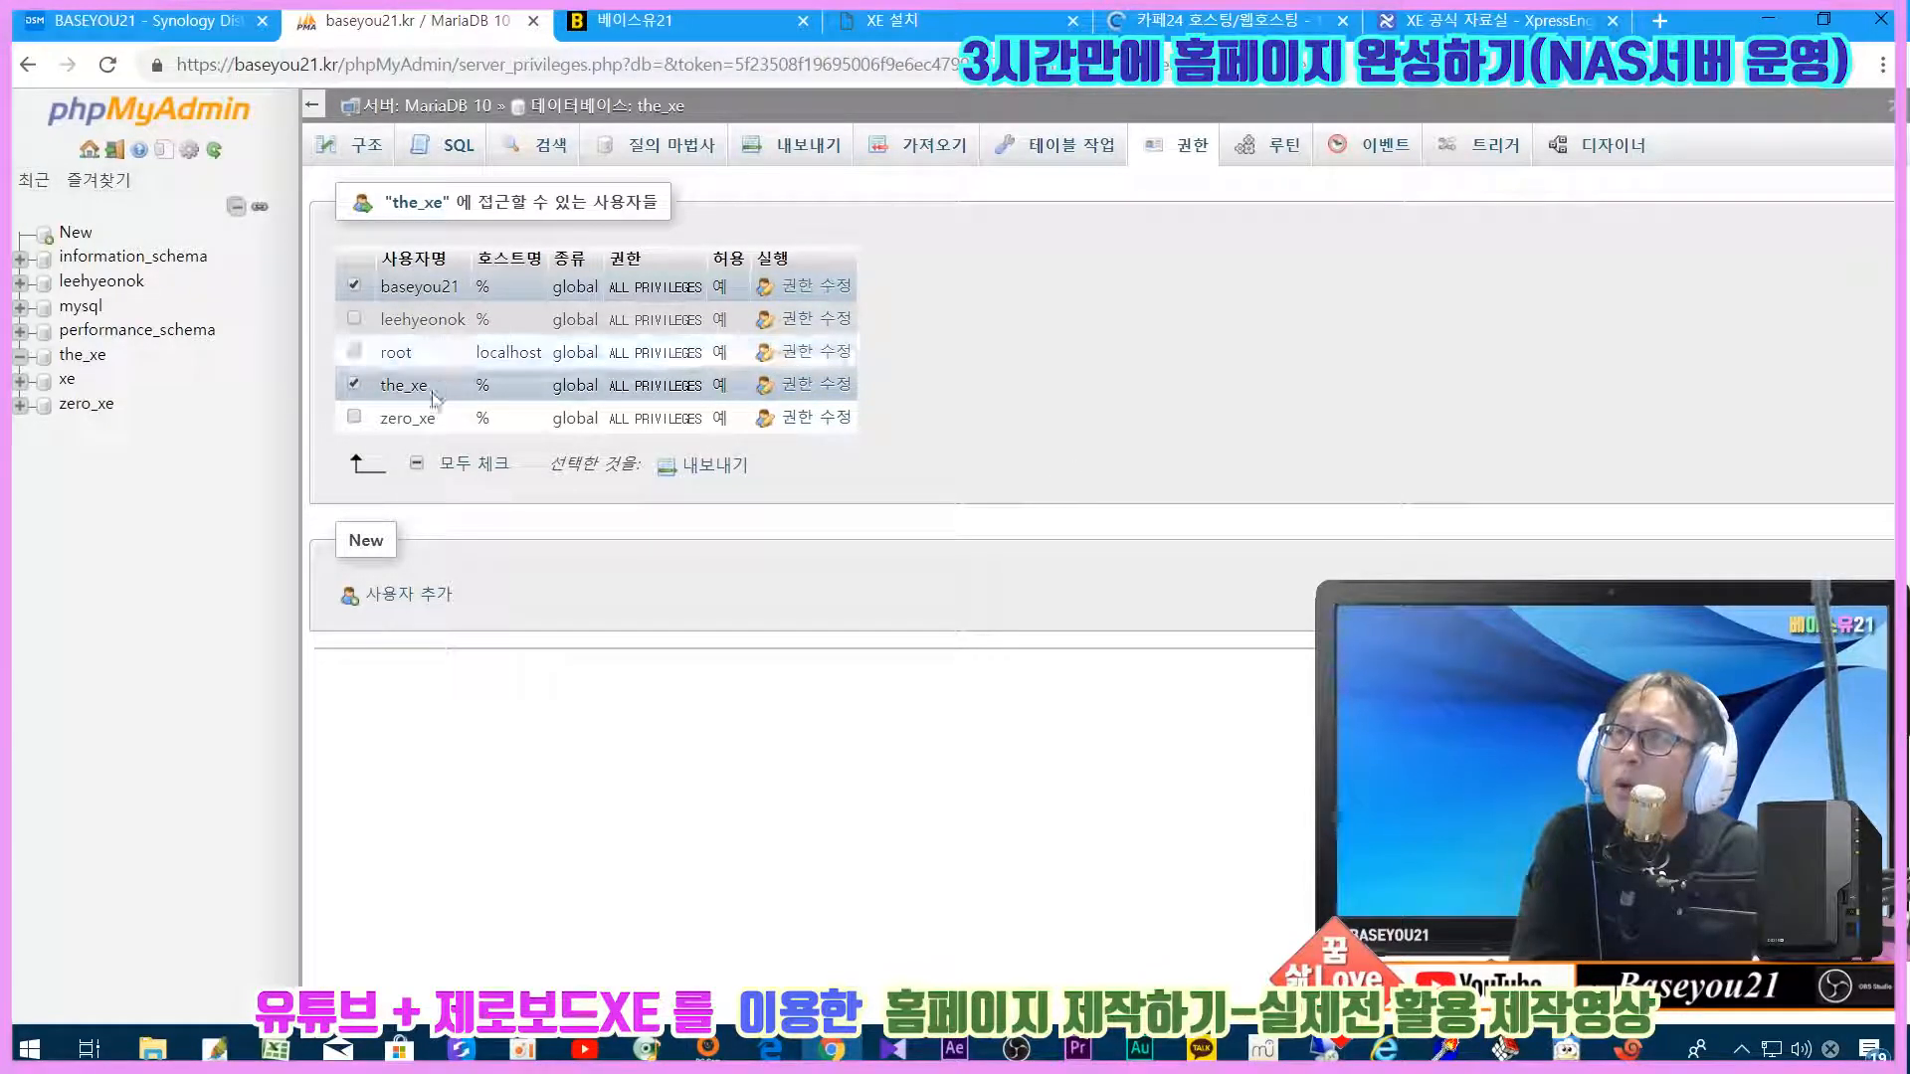
pyautogui.click(353, 386)
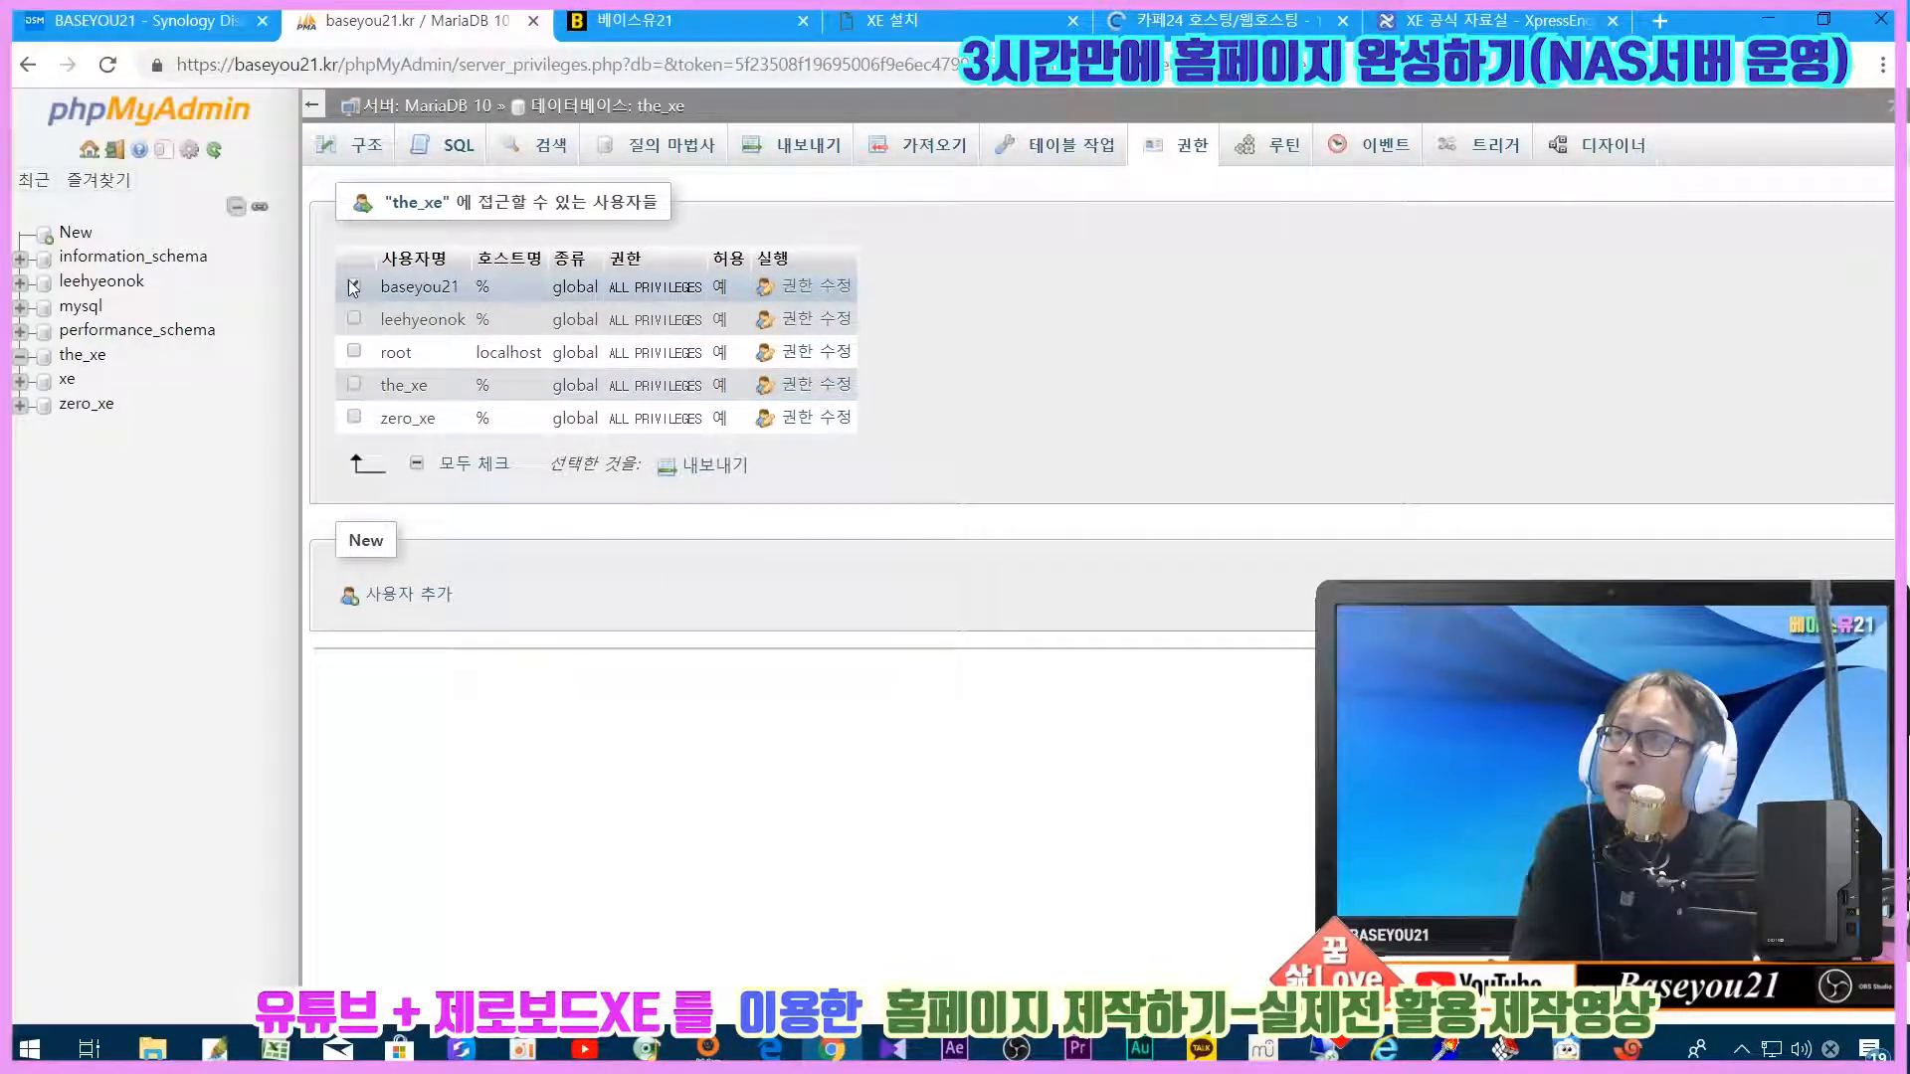
pyautogui.click(353, 285)
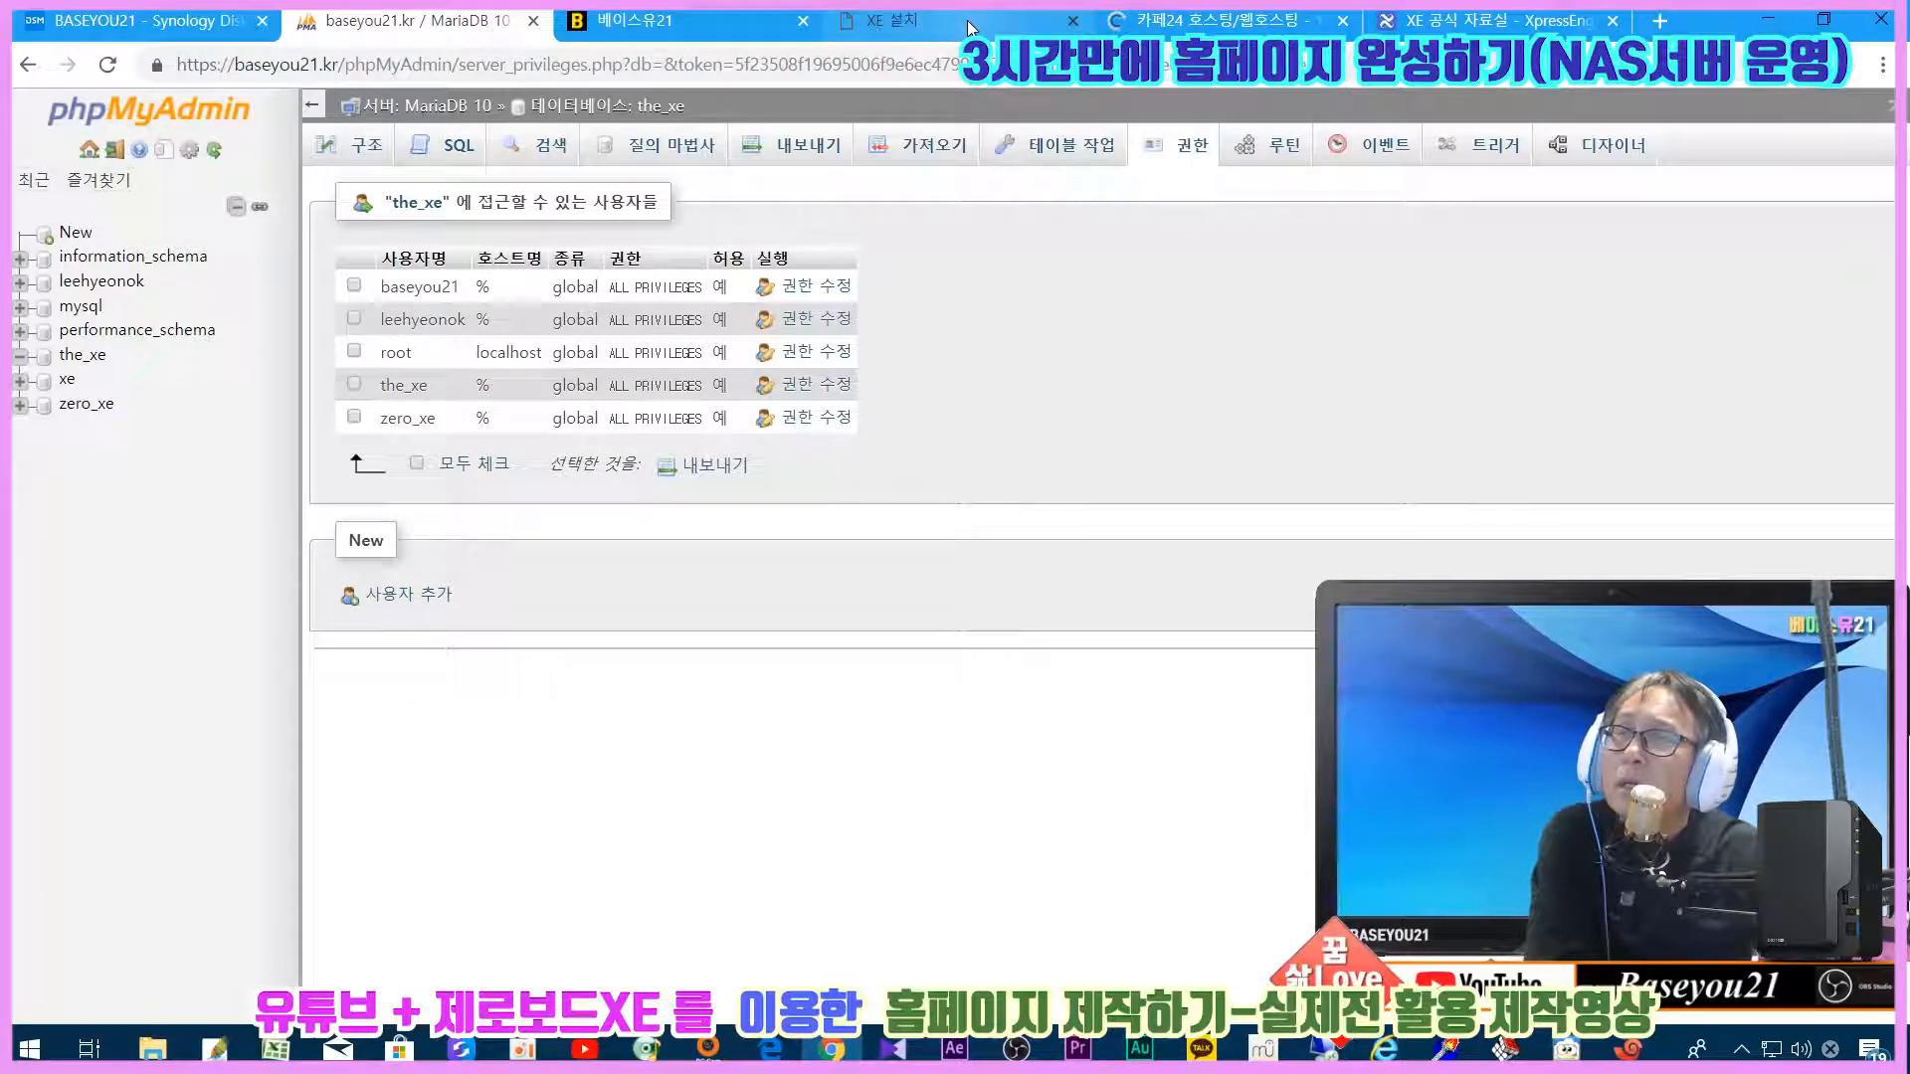
# Step: Review the database and user account lists, then go back to the XE installer's DB ID field
pyautogui.click(90, 152)
pyautogui.click(412, 154)
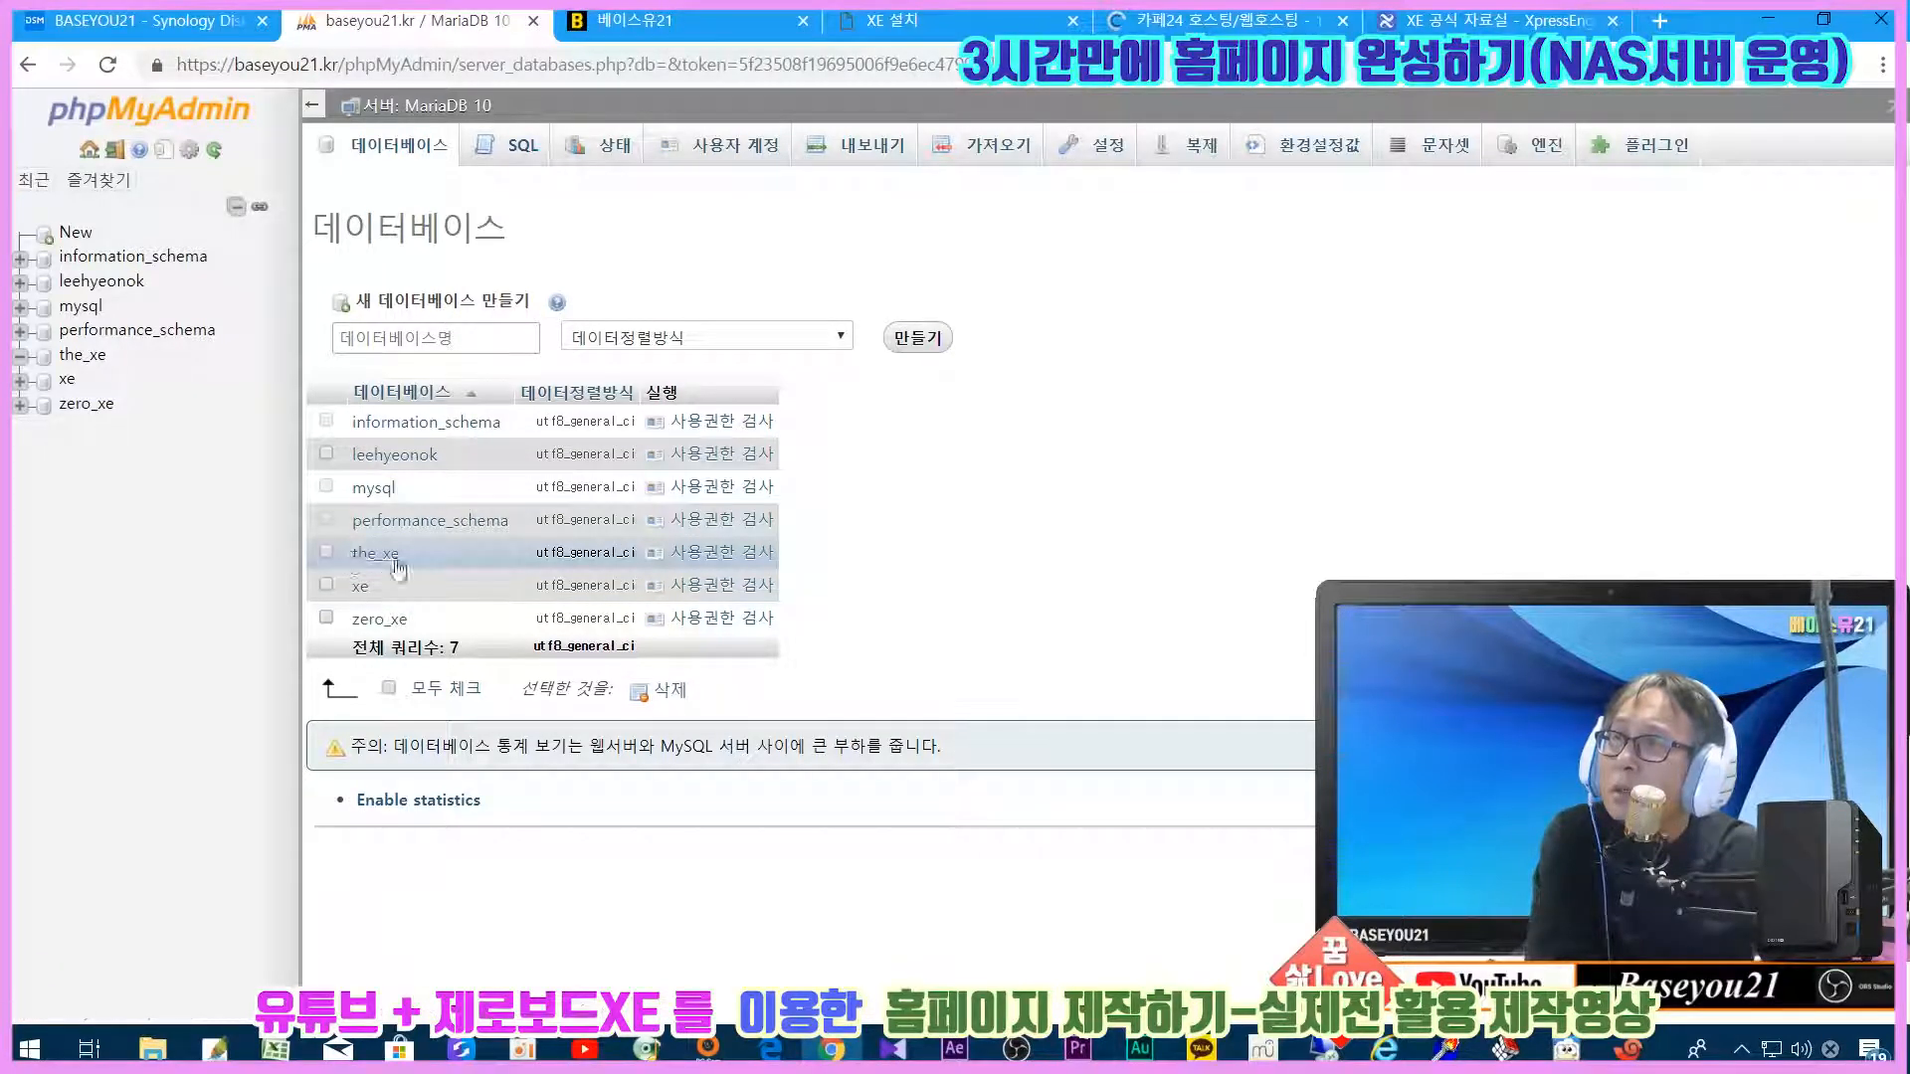
pyautogui.click(718, 165)
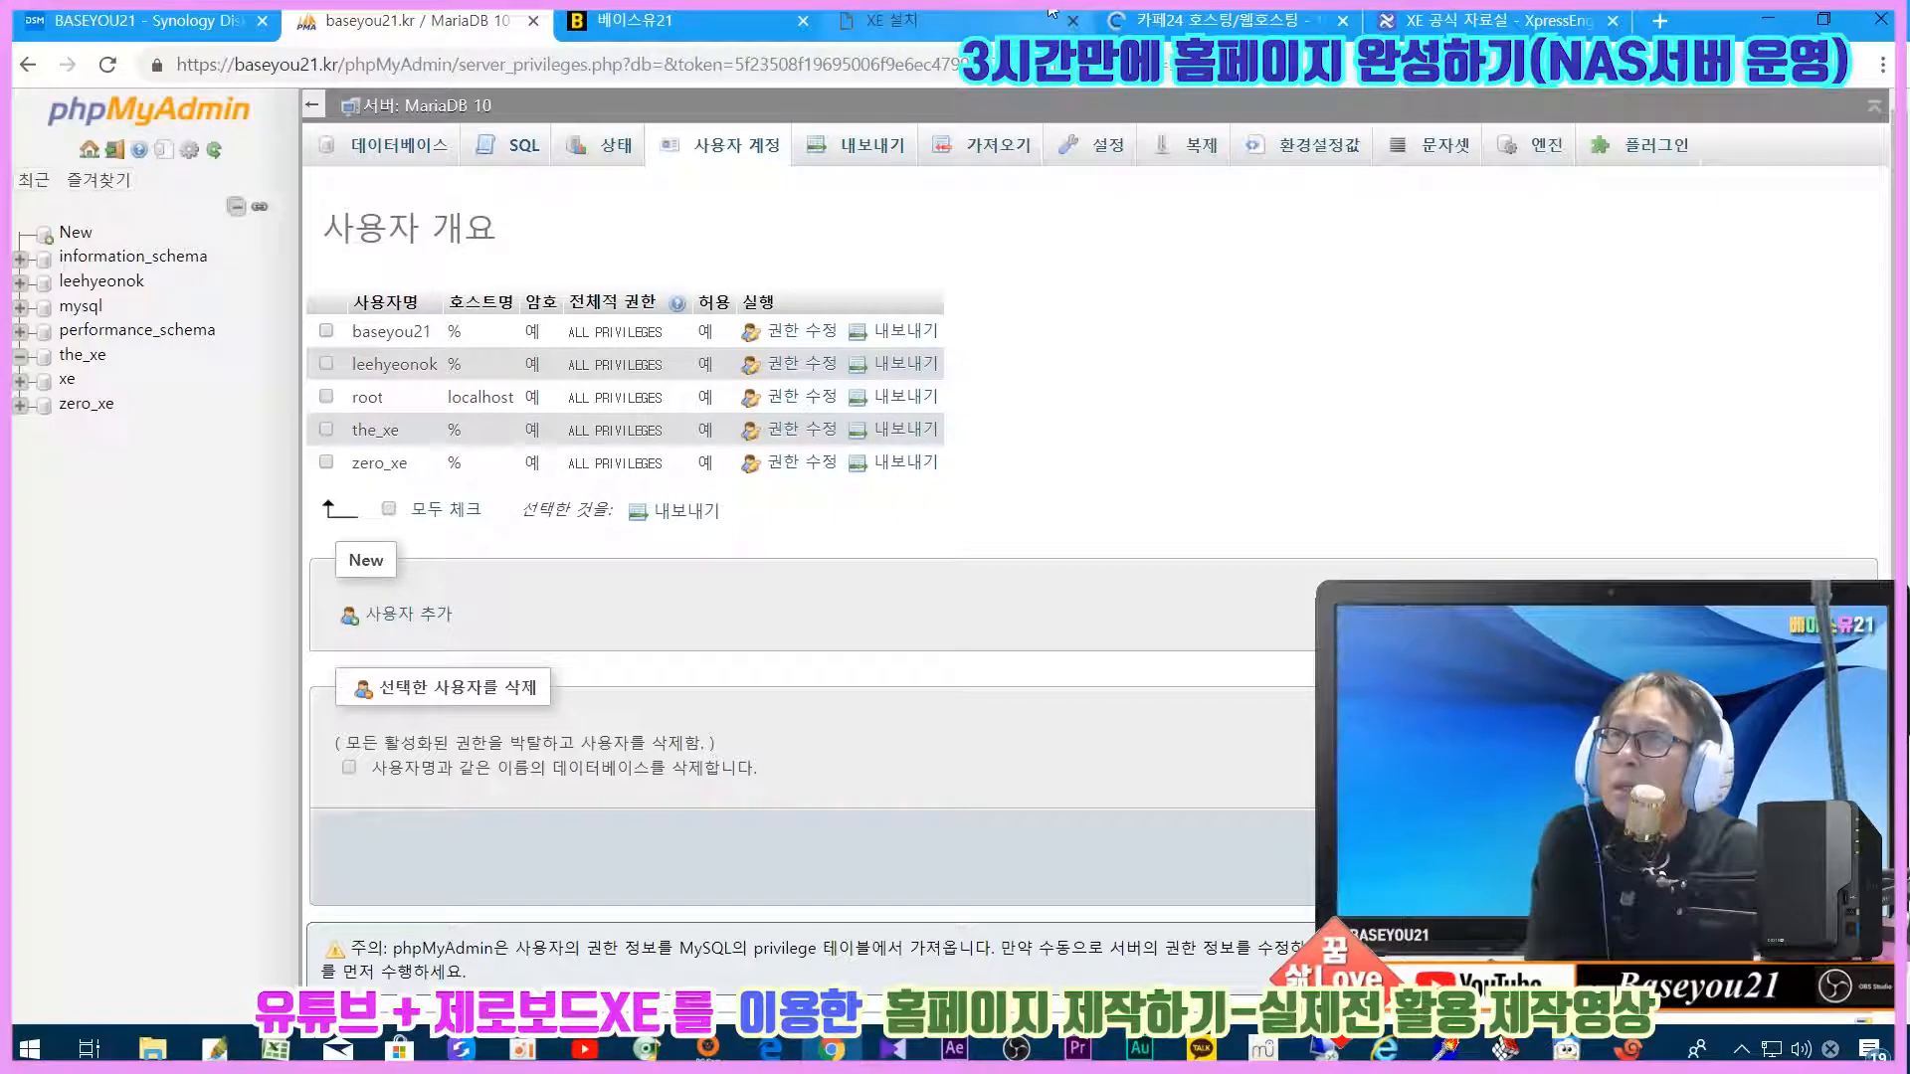
pyautogui.click(1009, 20)
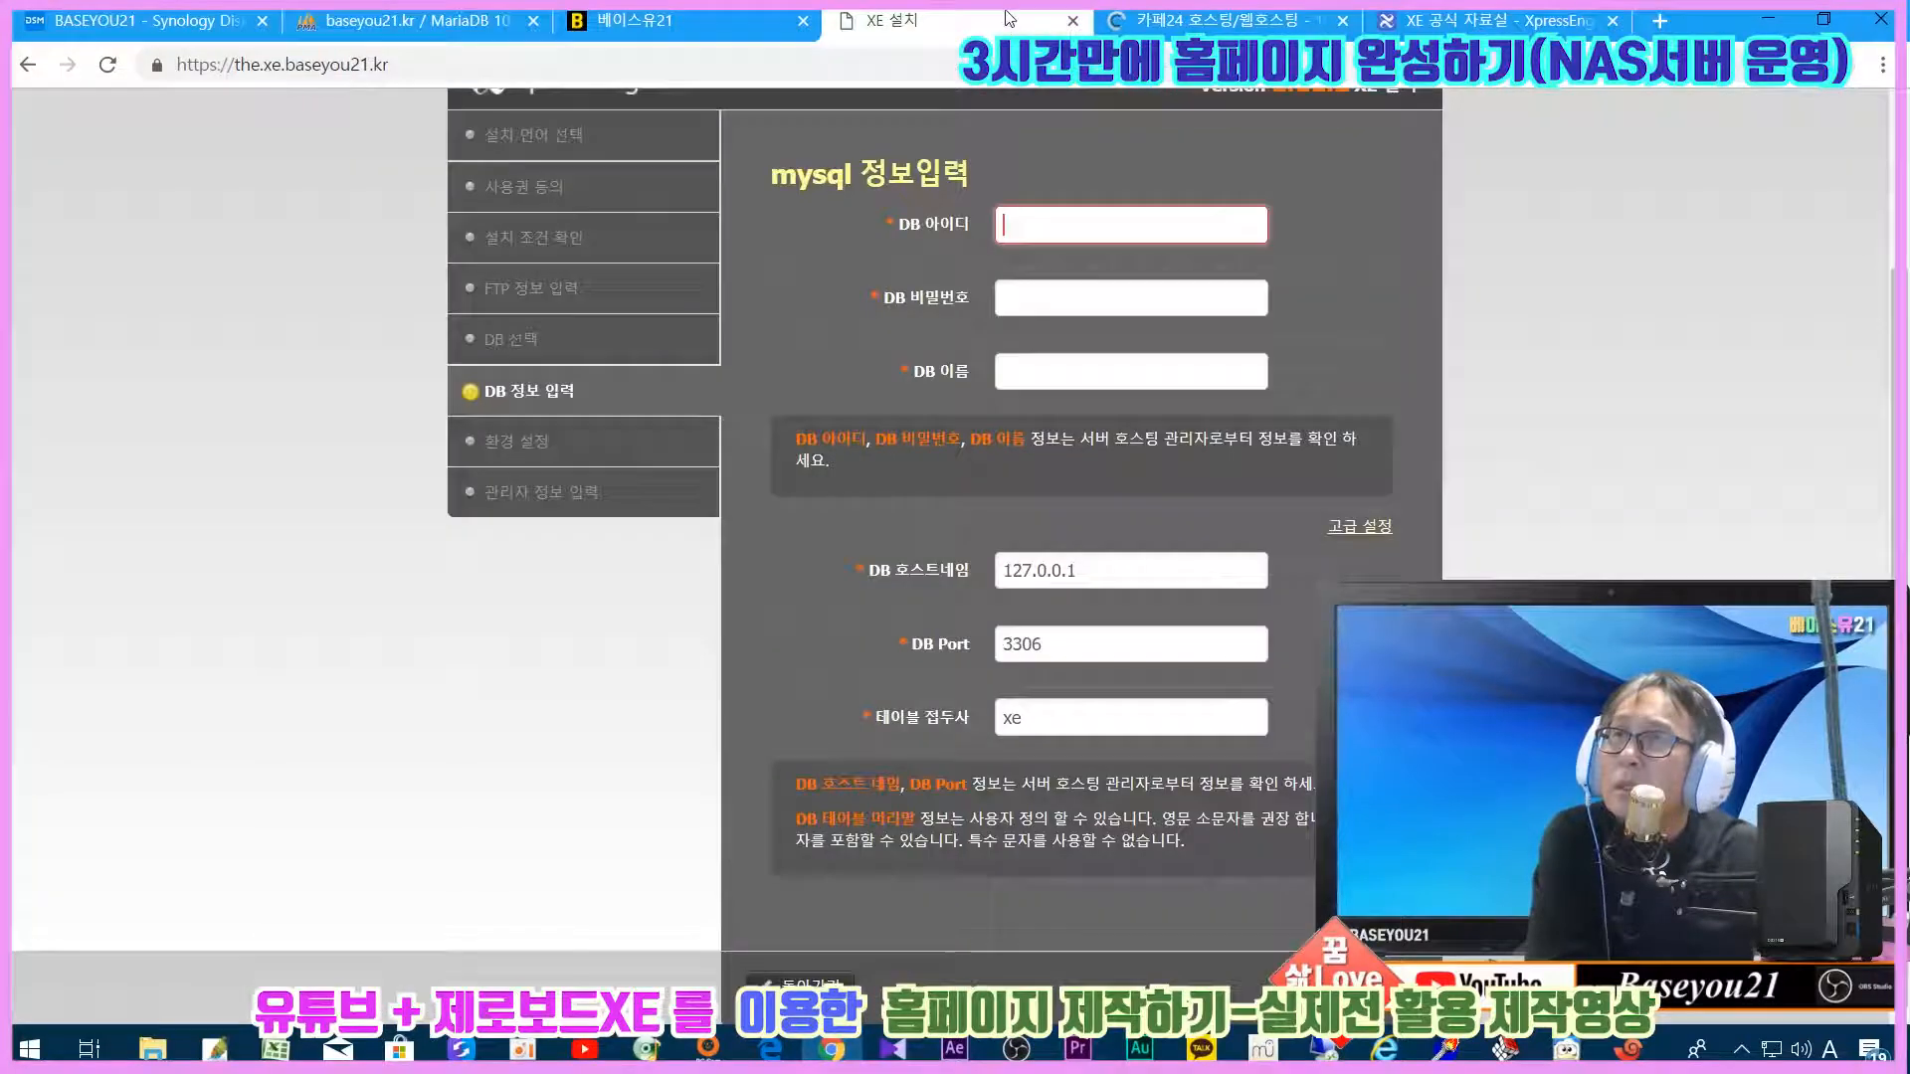
pyautogui.click(1020, 227)
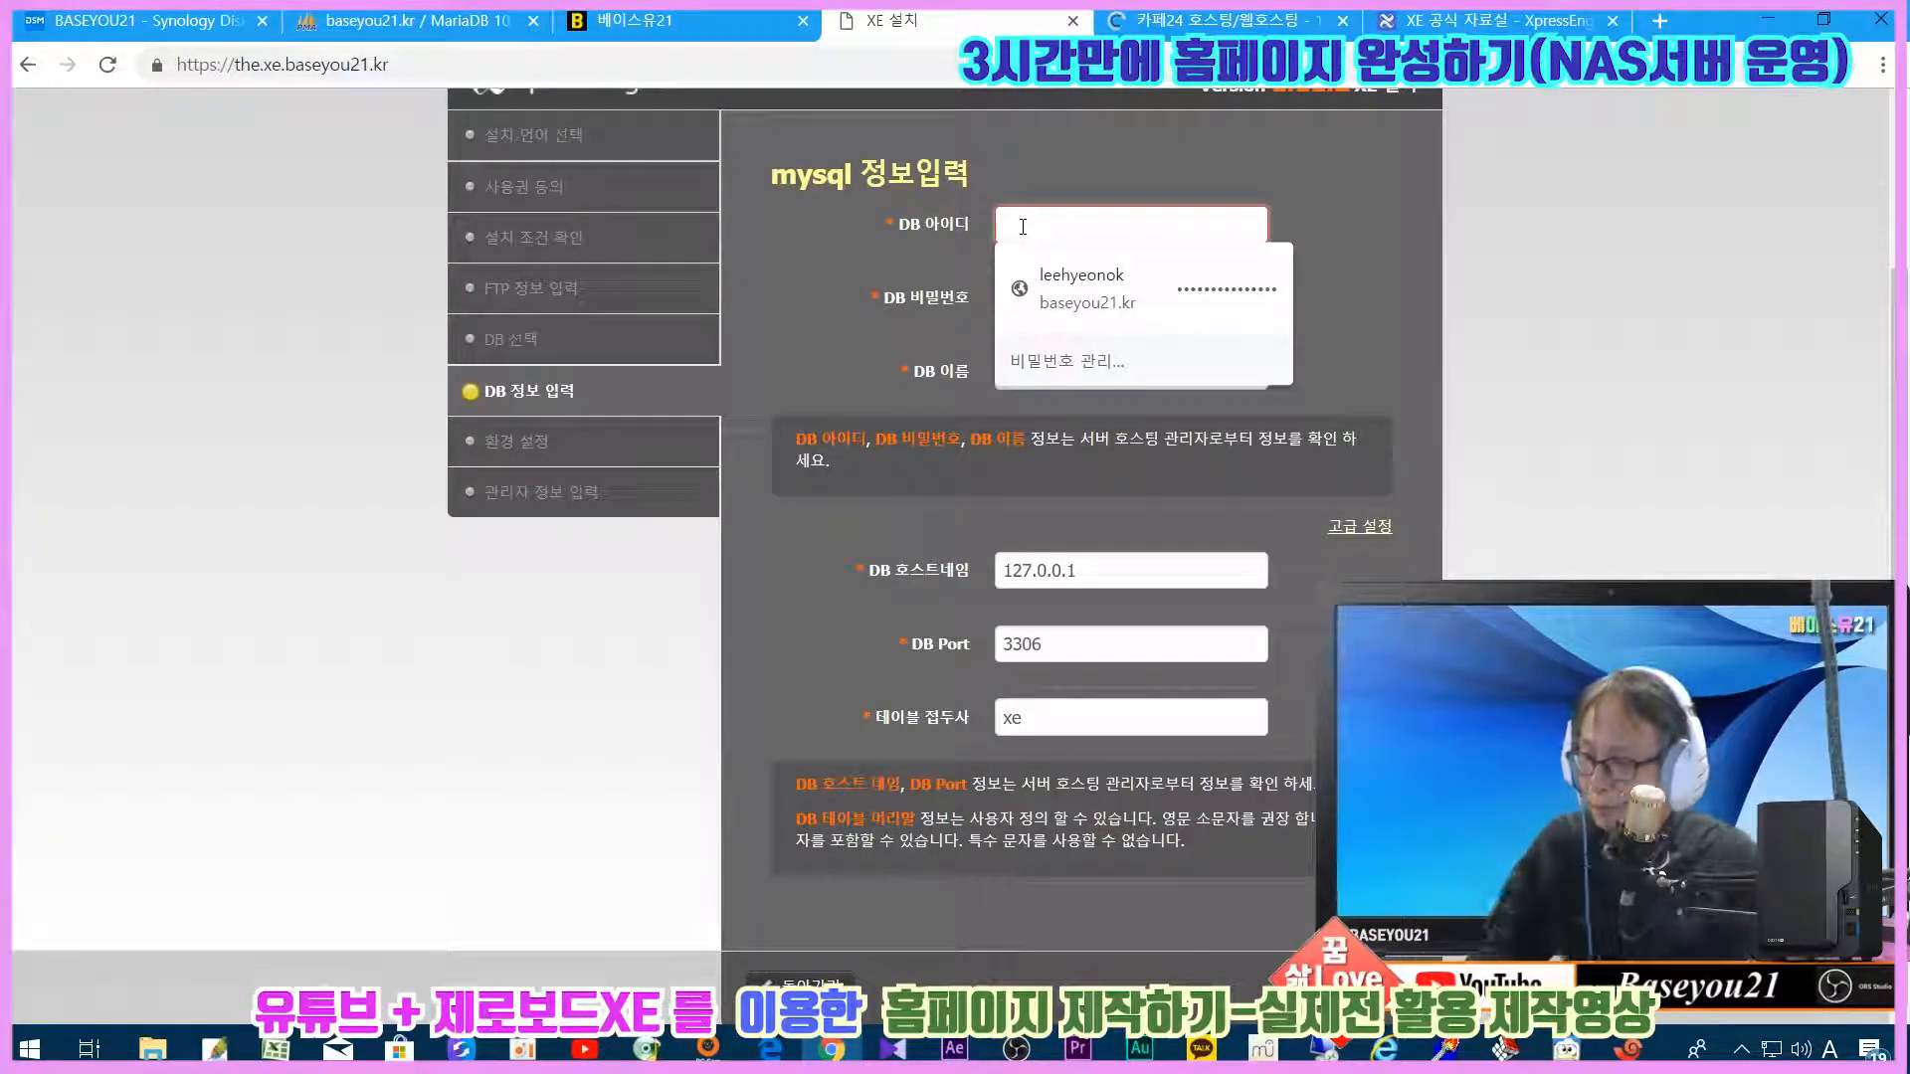
# Step: Fill the installer with DB ID the_xe, the database password, and DB name the_xe
pyautogui.write('the_xe')
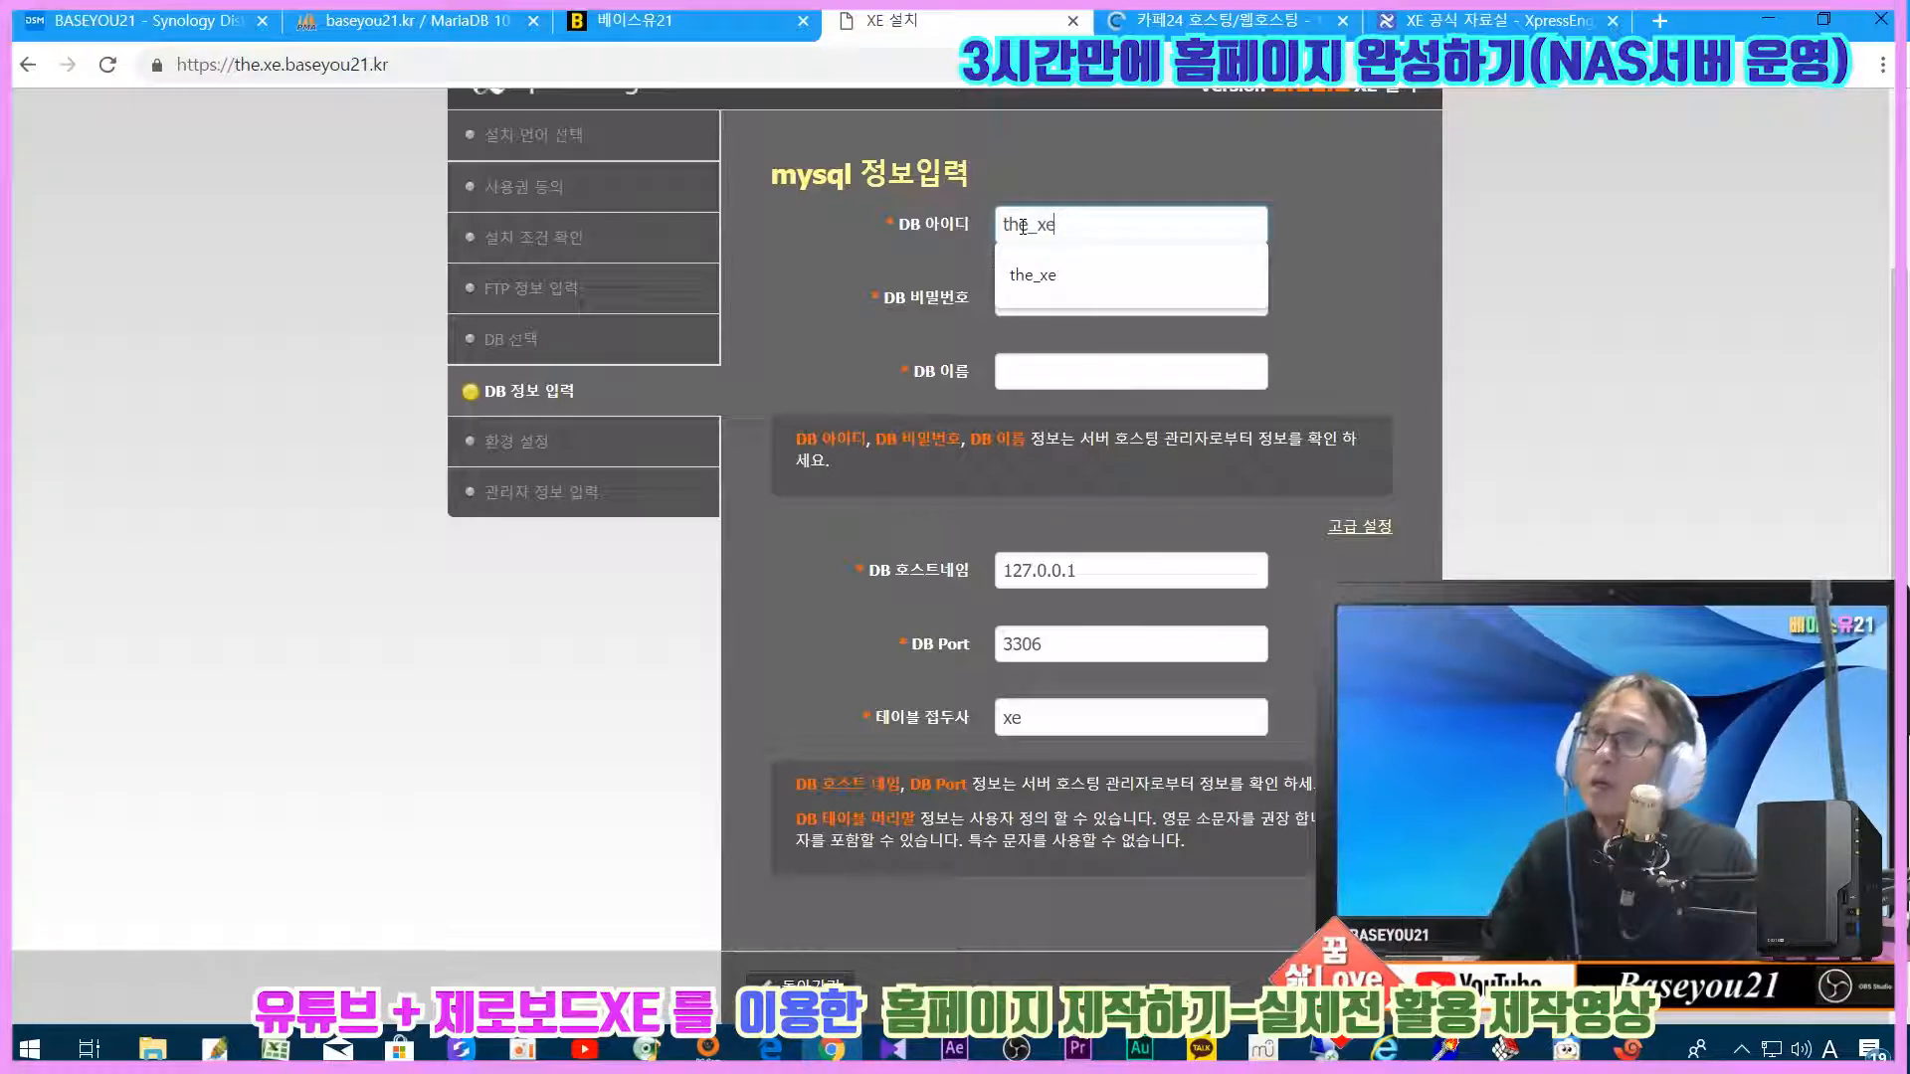
pyautogui.press('Tab')
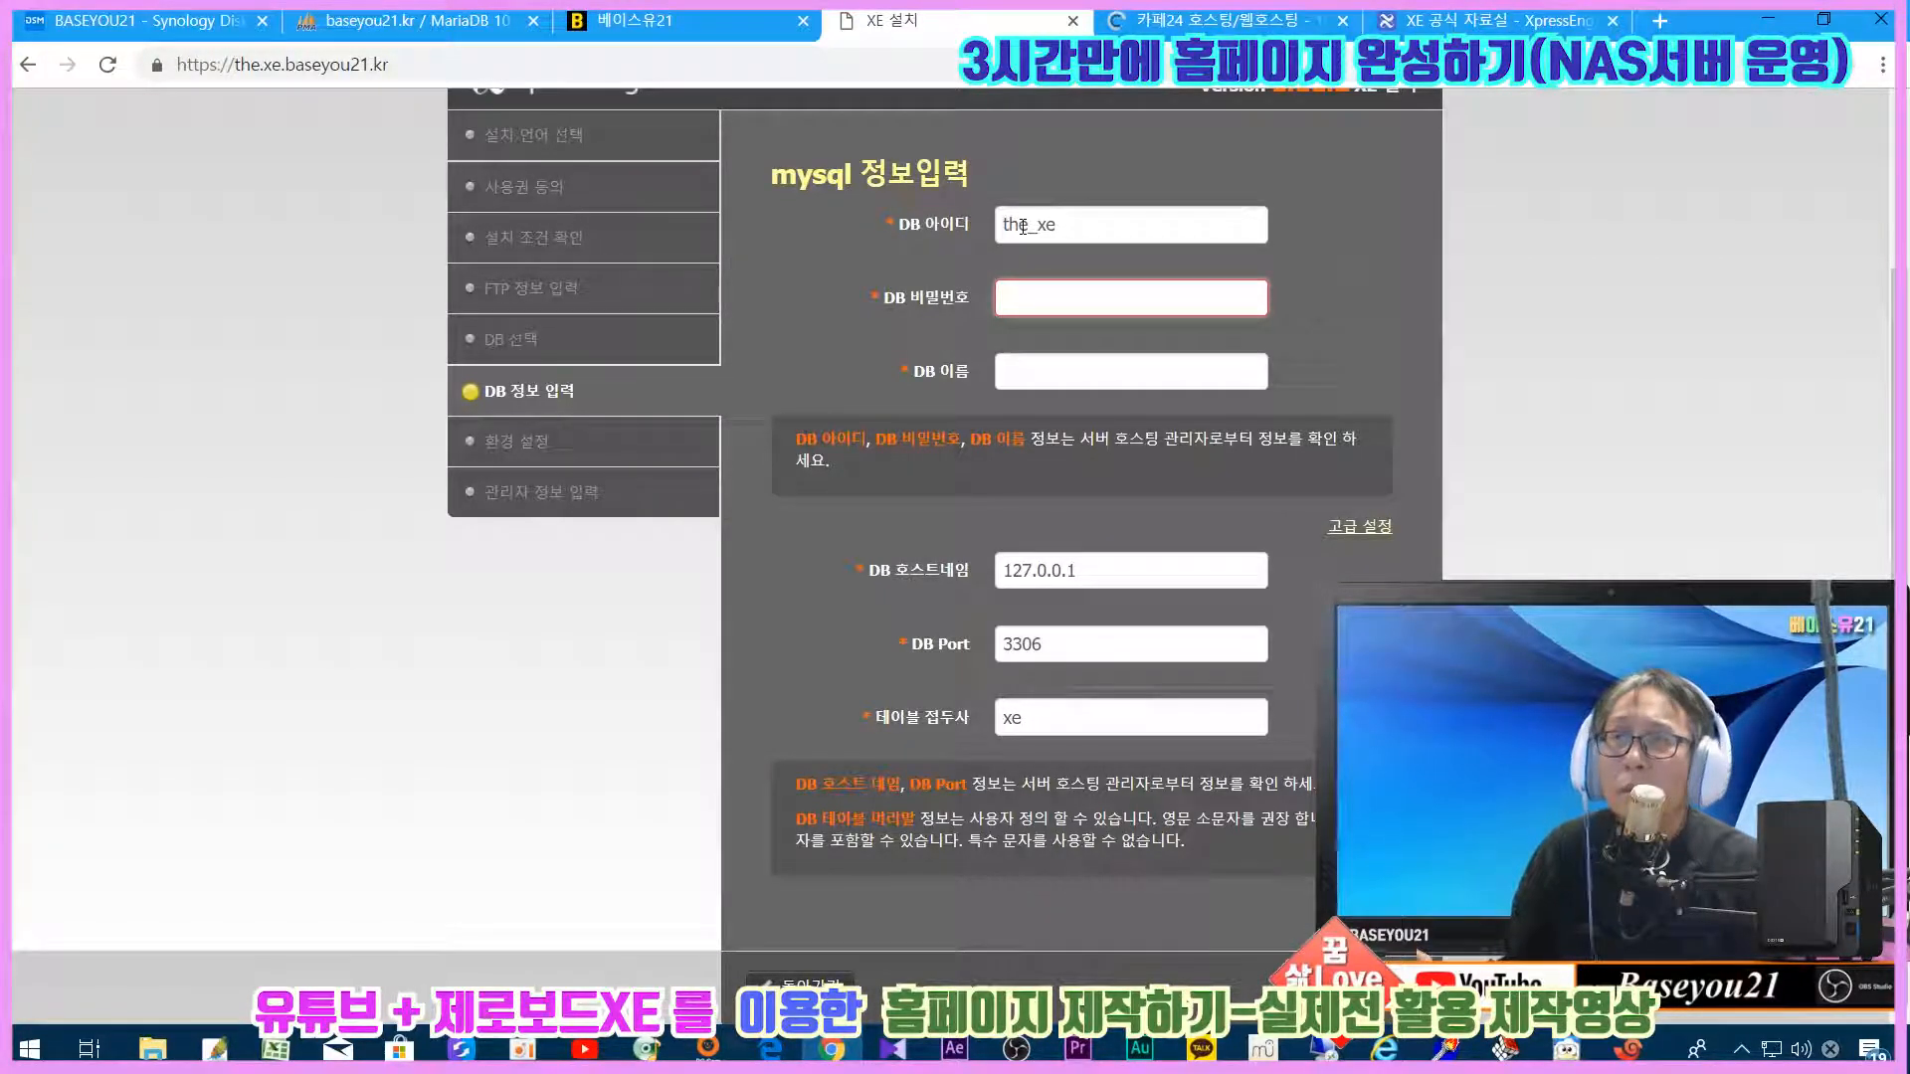
pyautogui.write('********')
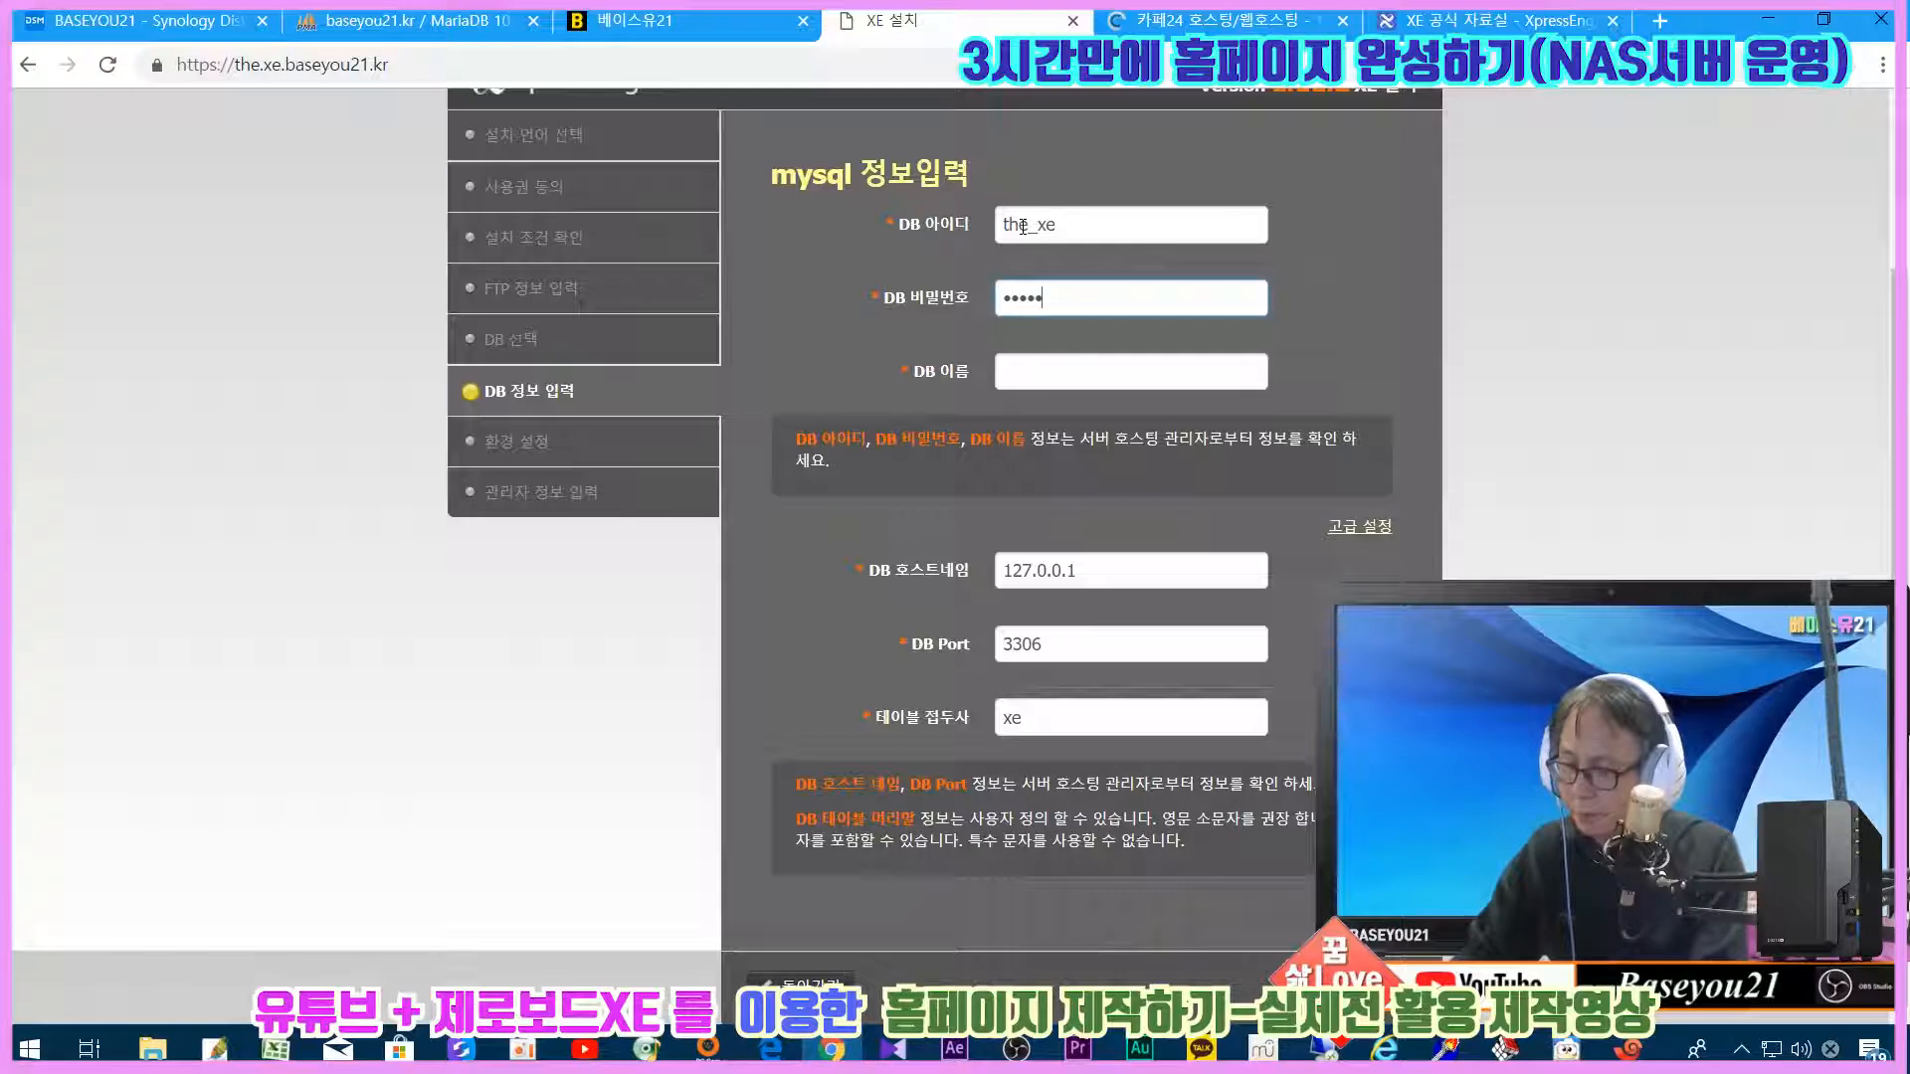
pyautogui.write('**')
pyautogui.press('Tab')
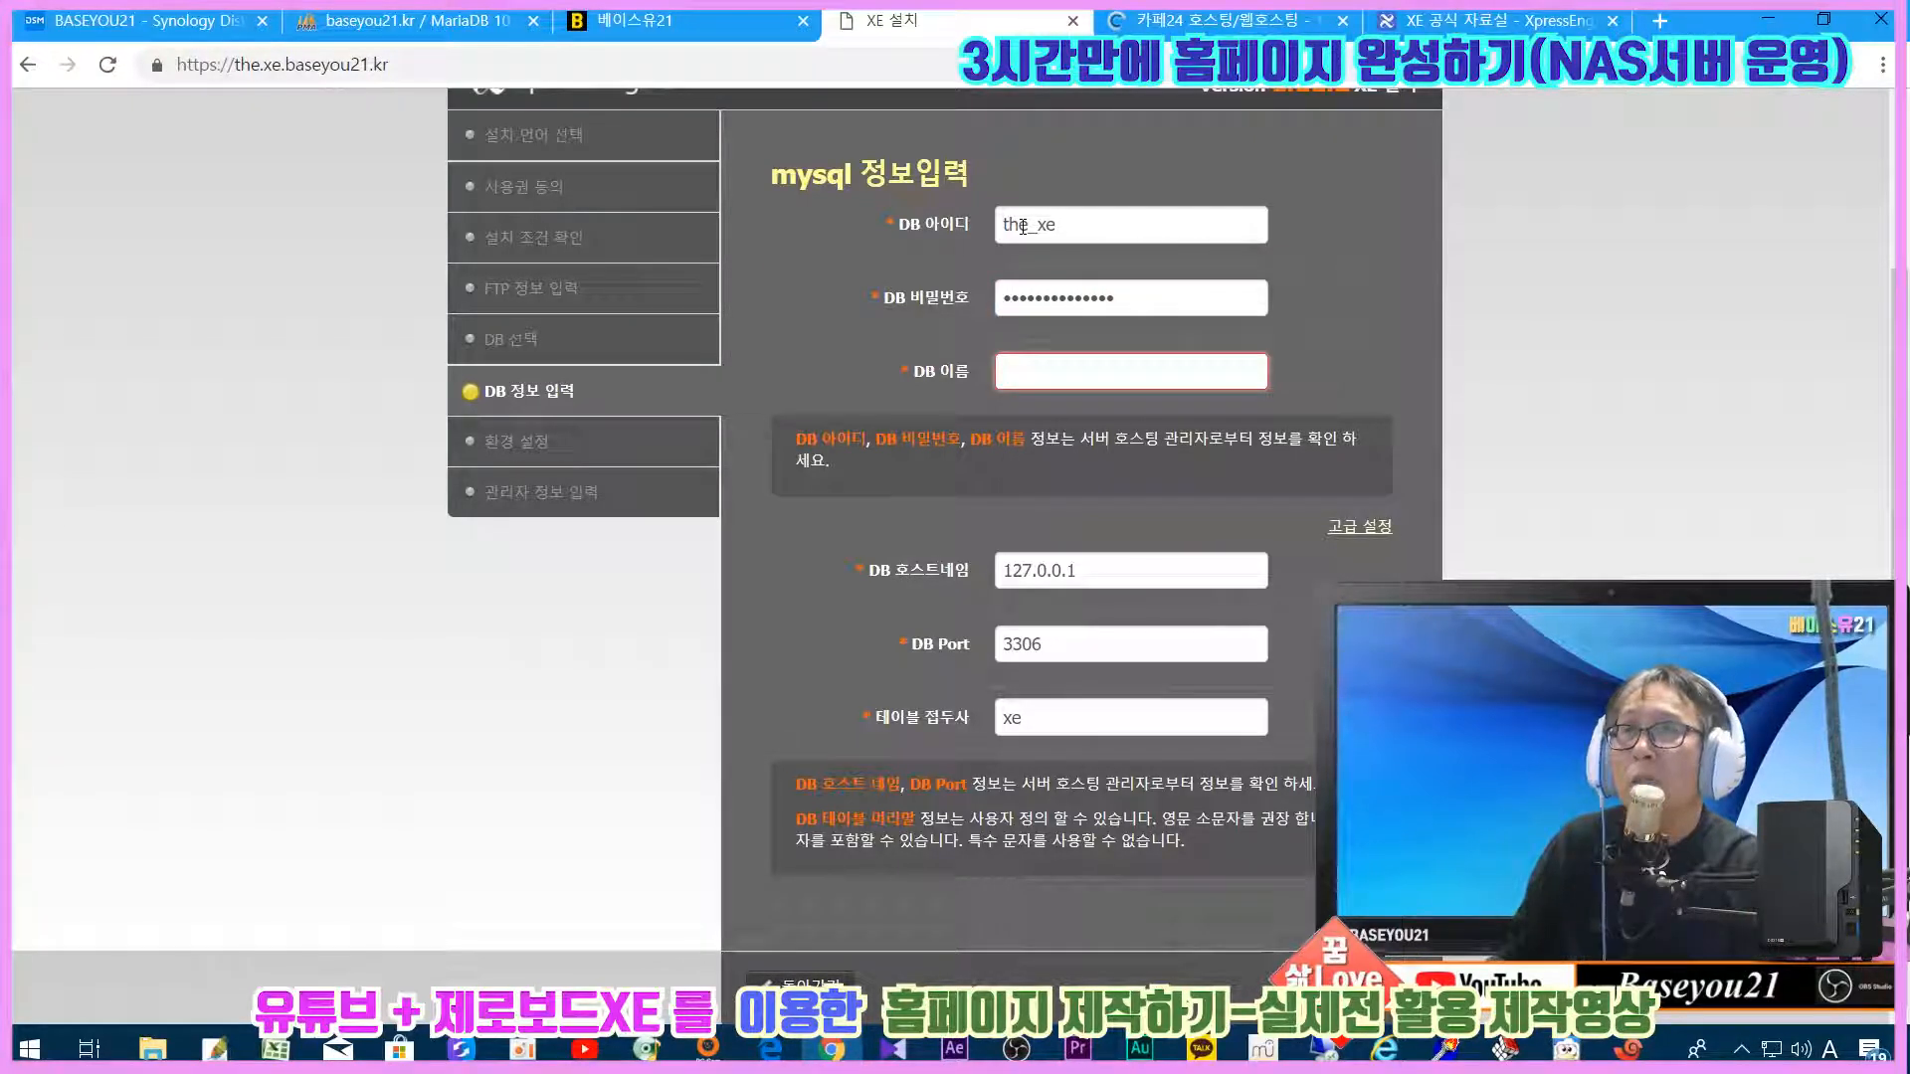
pyautogui.click(418, 20)
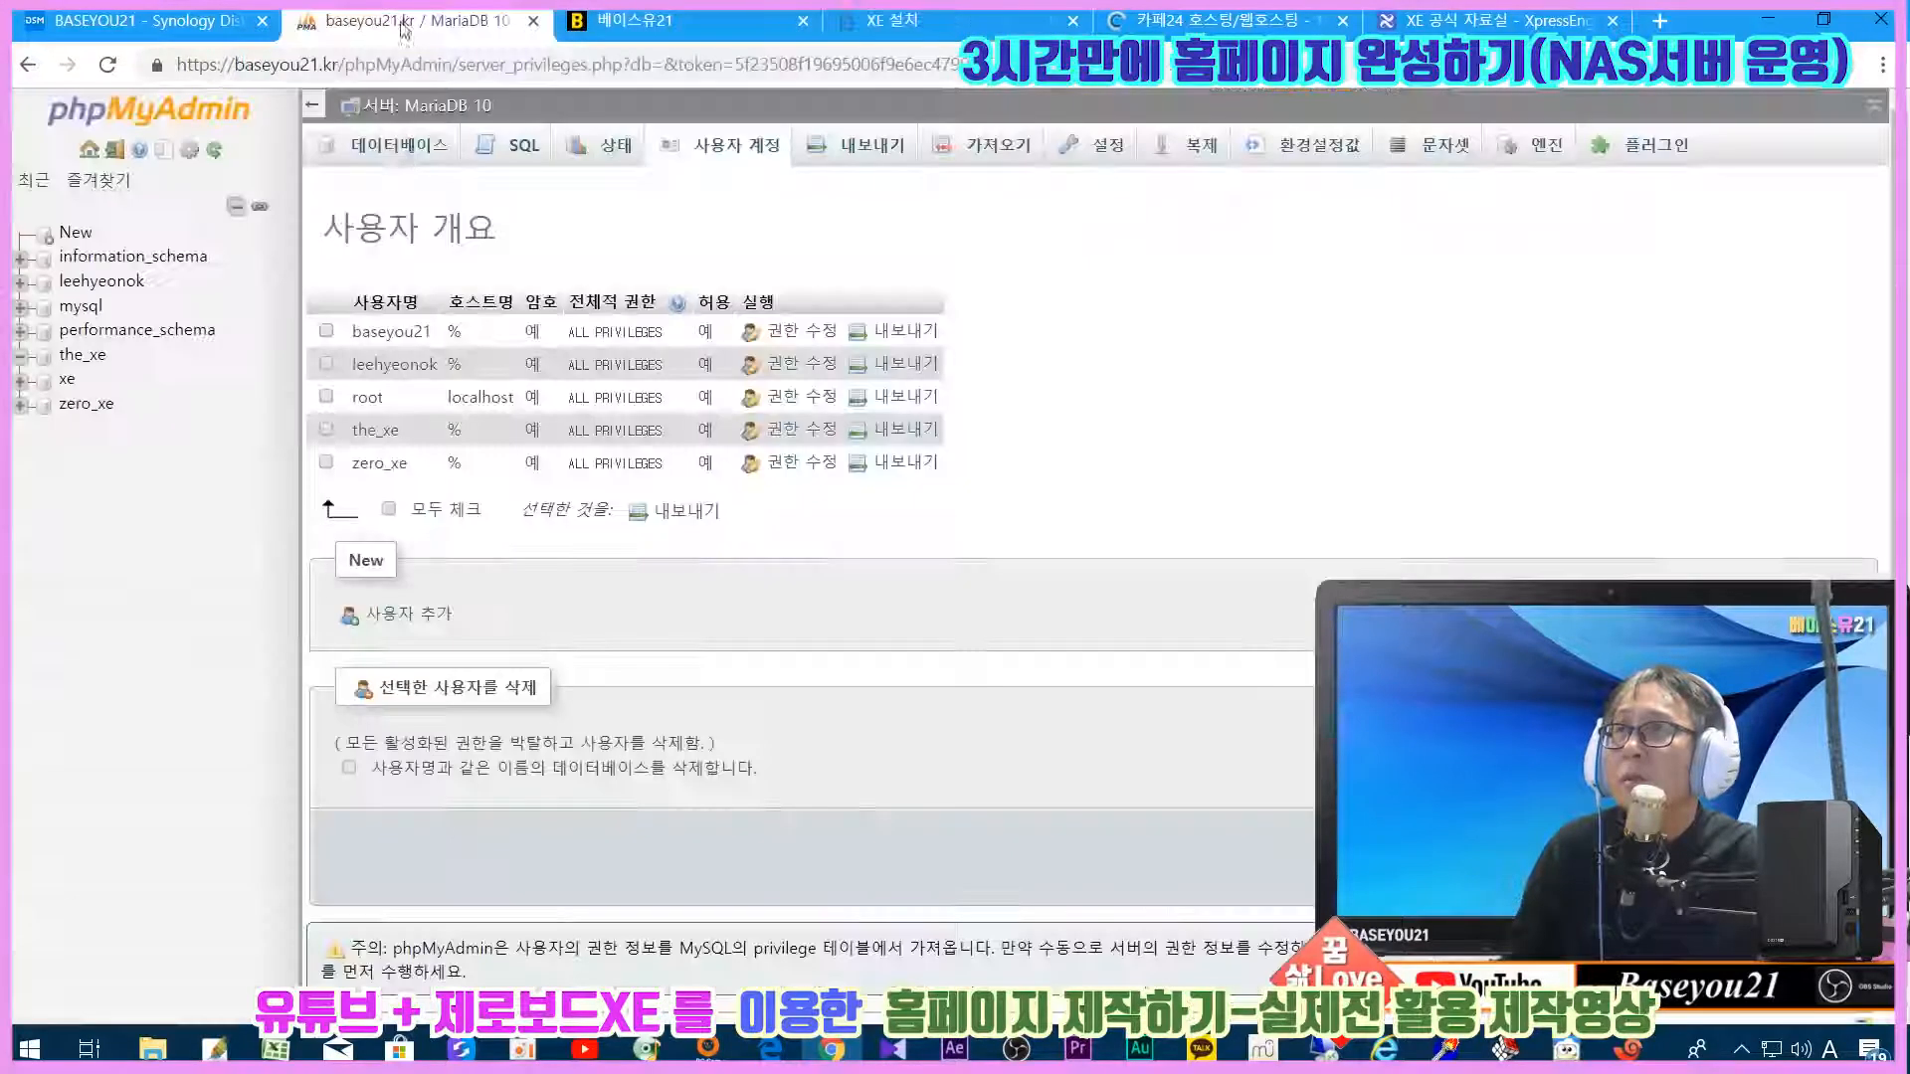
pyautogui.click(396, 146)
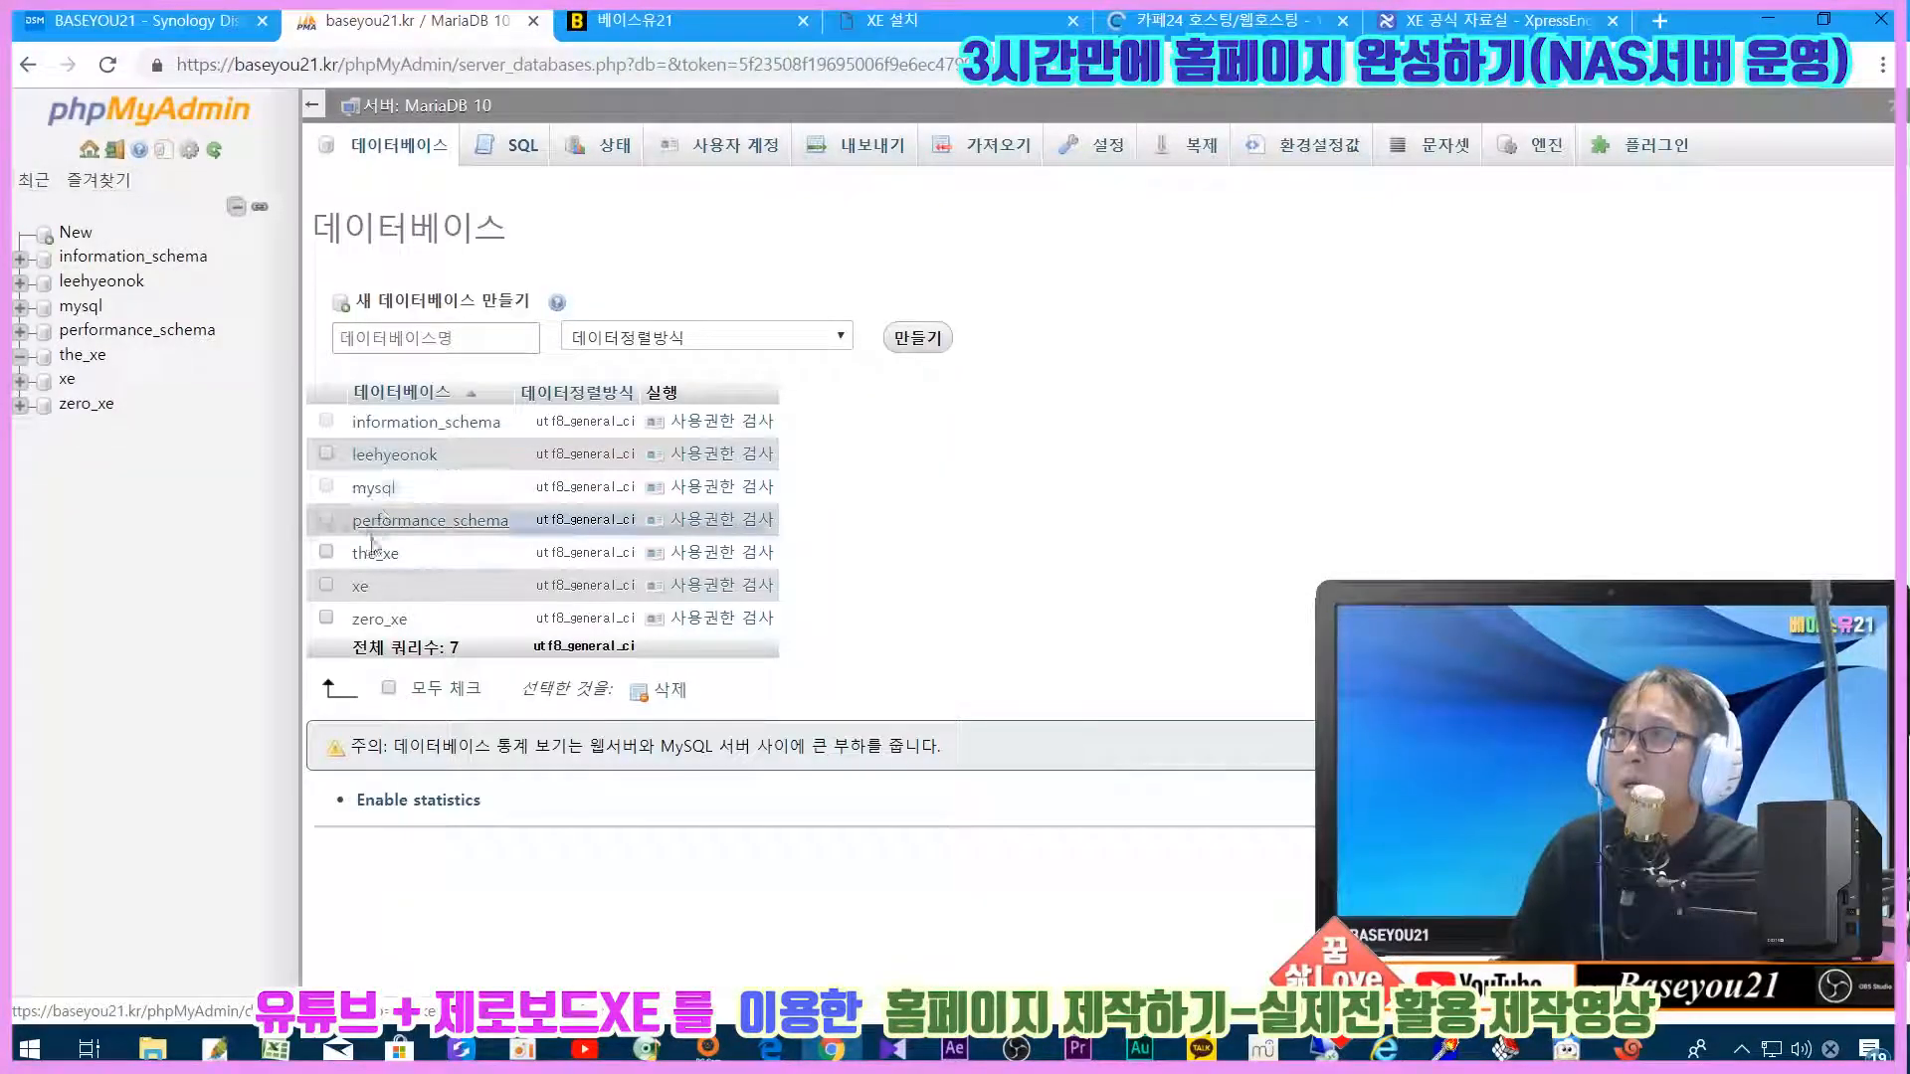
pyautogui.click(892, 20)
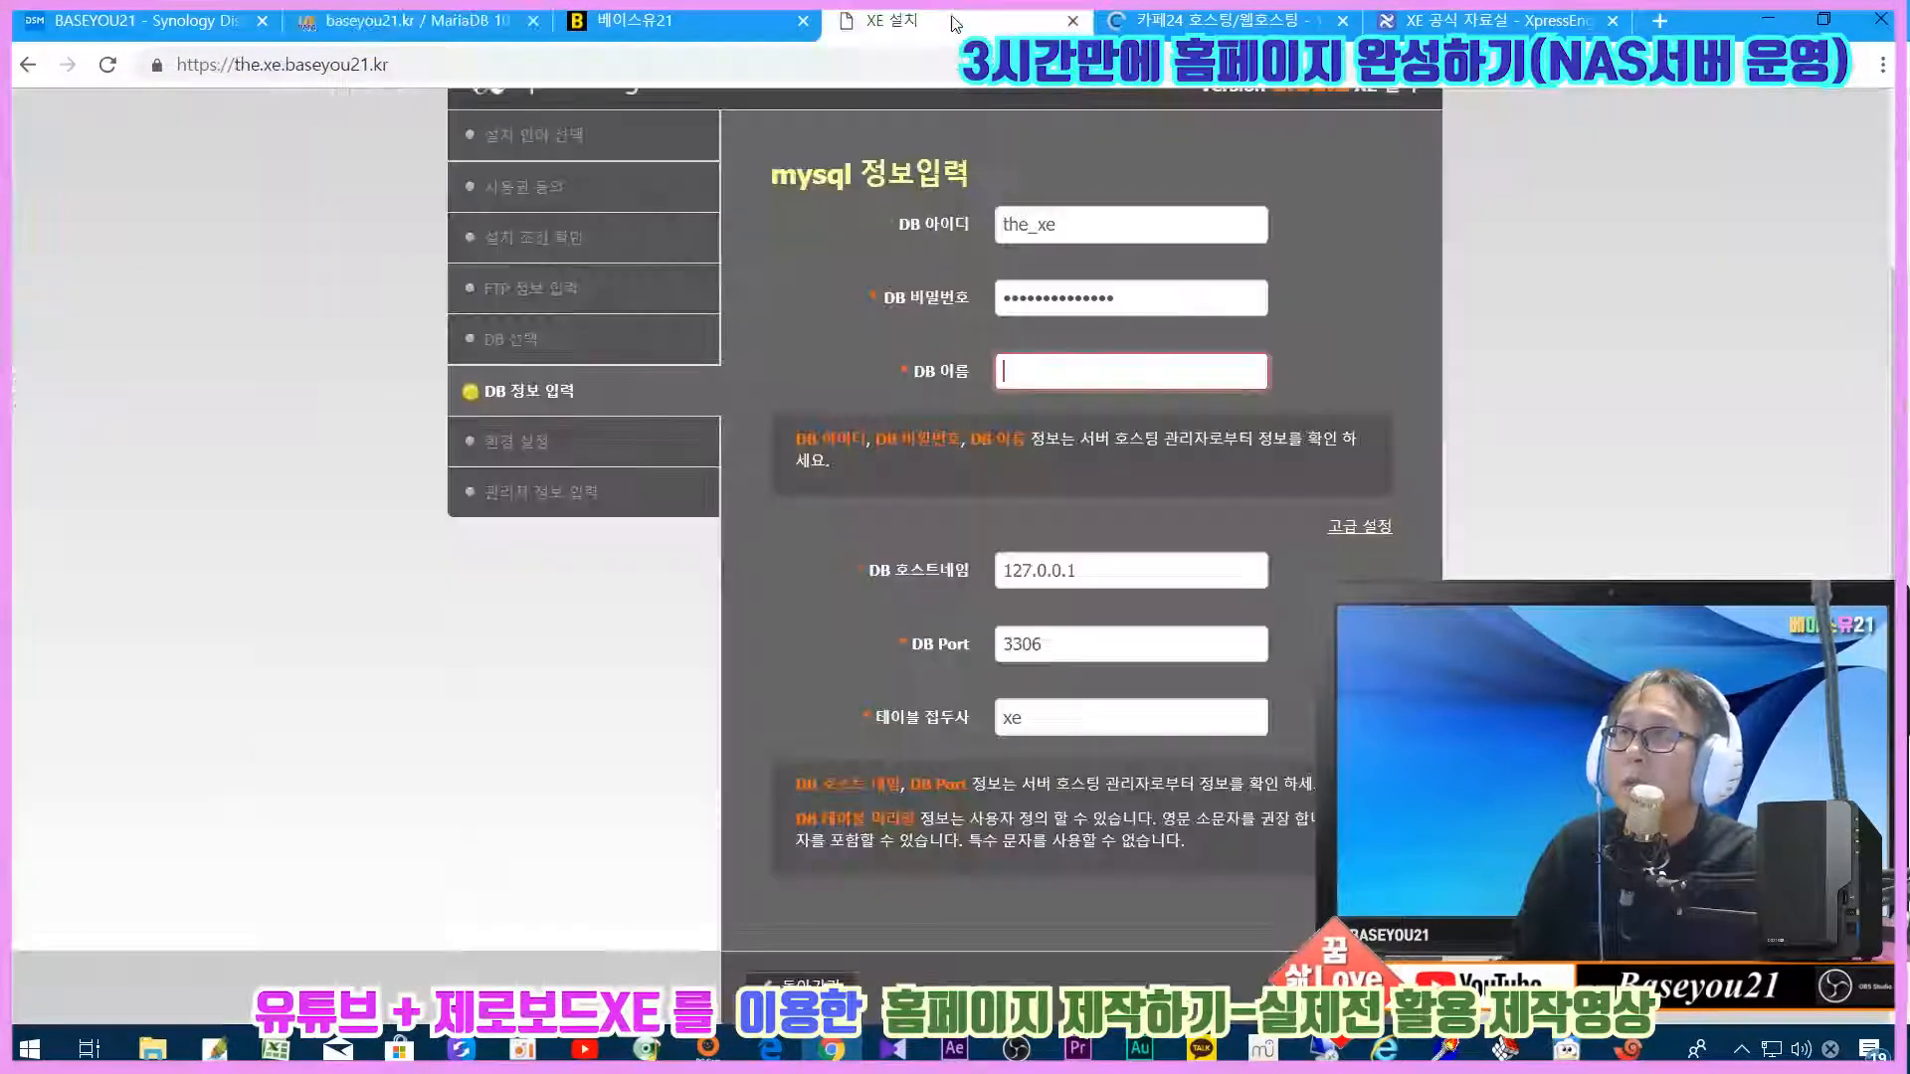
pyautogui.click(1017, 360)
pyautogui.write('the_')
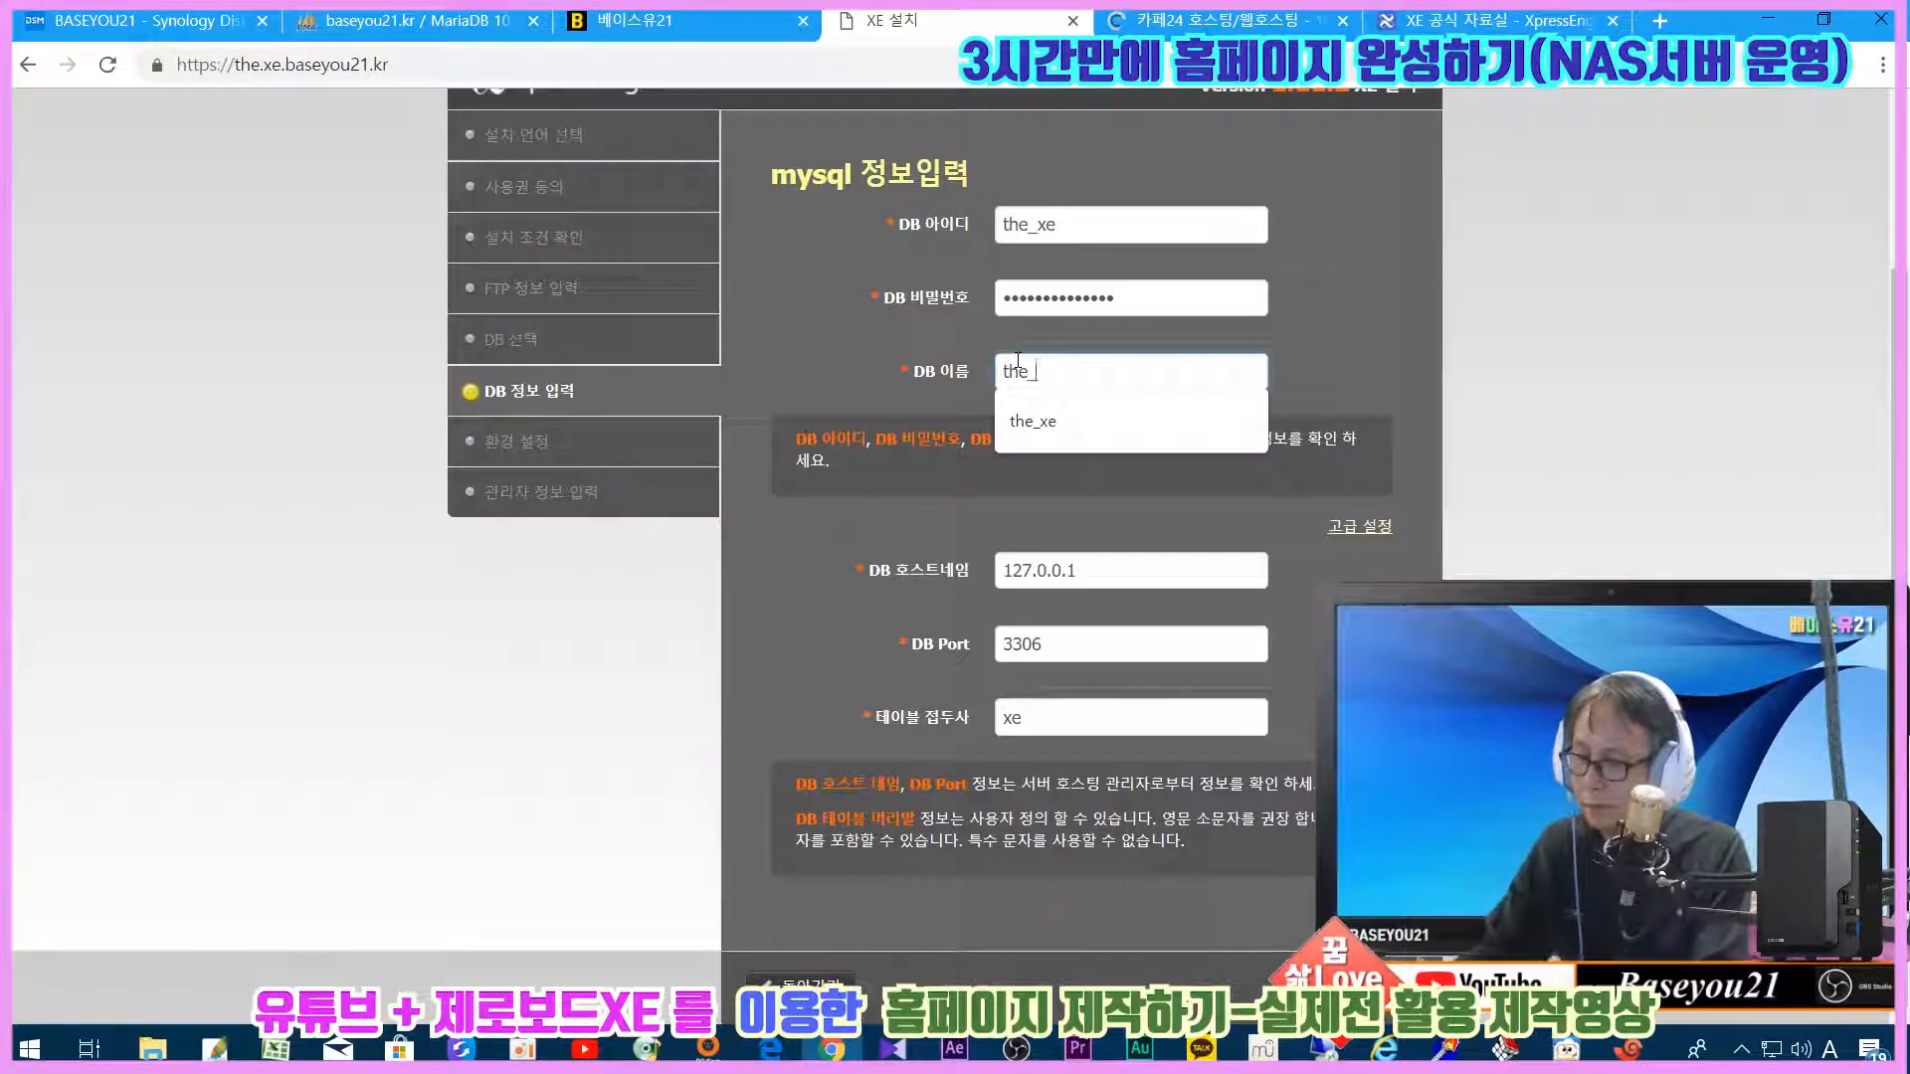
pyautogui.click(1093, 272)
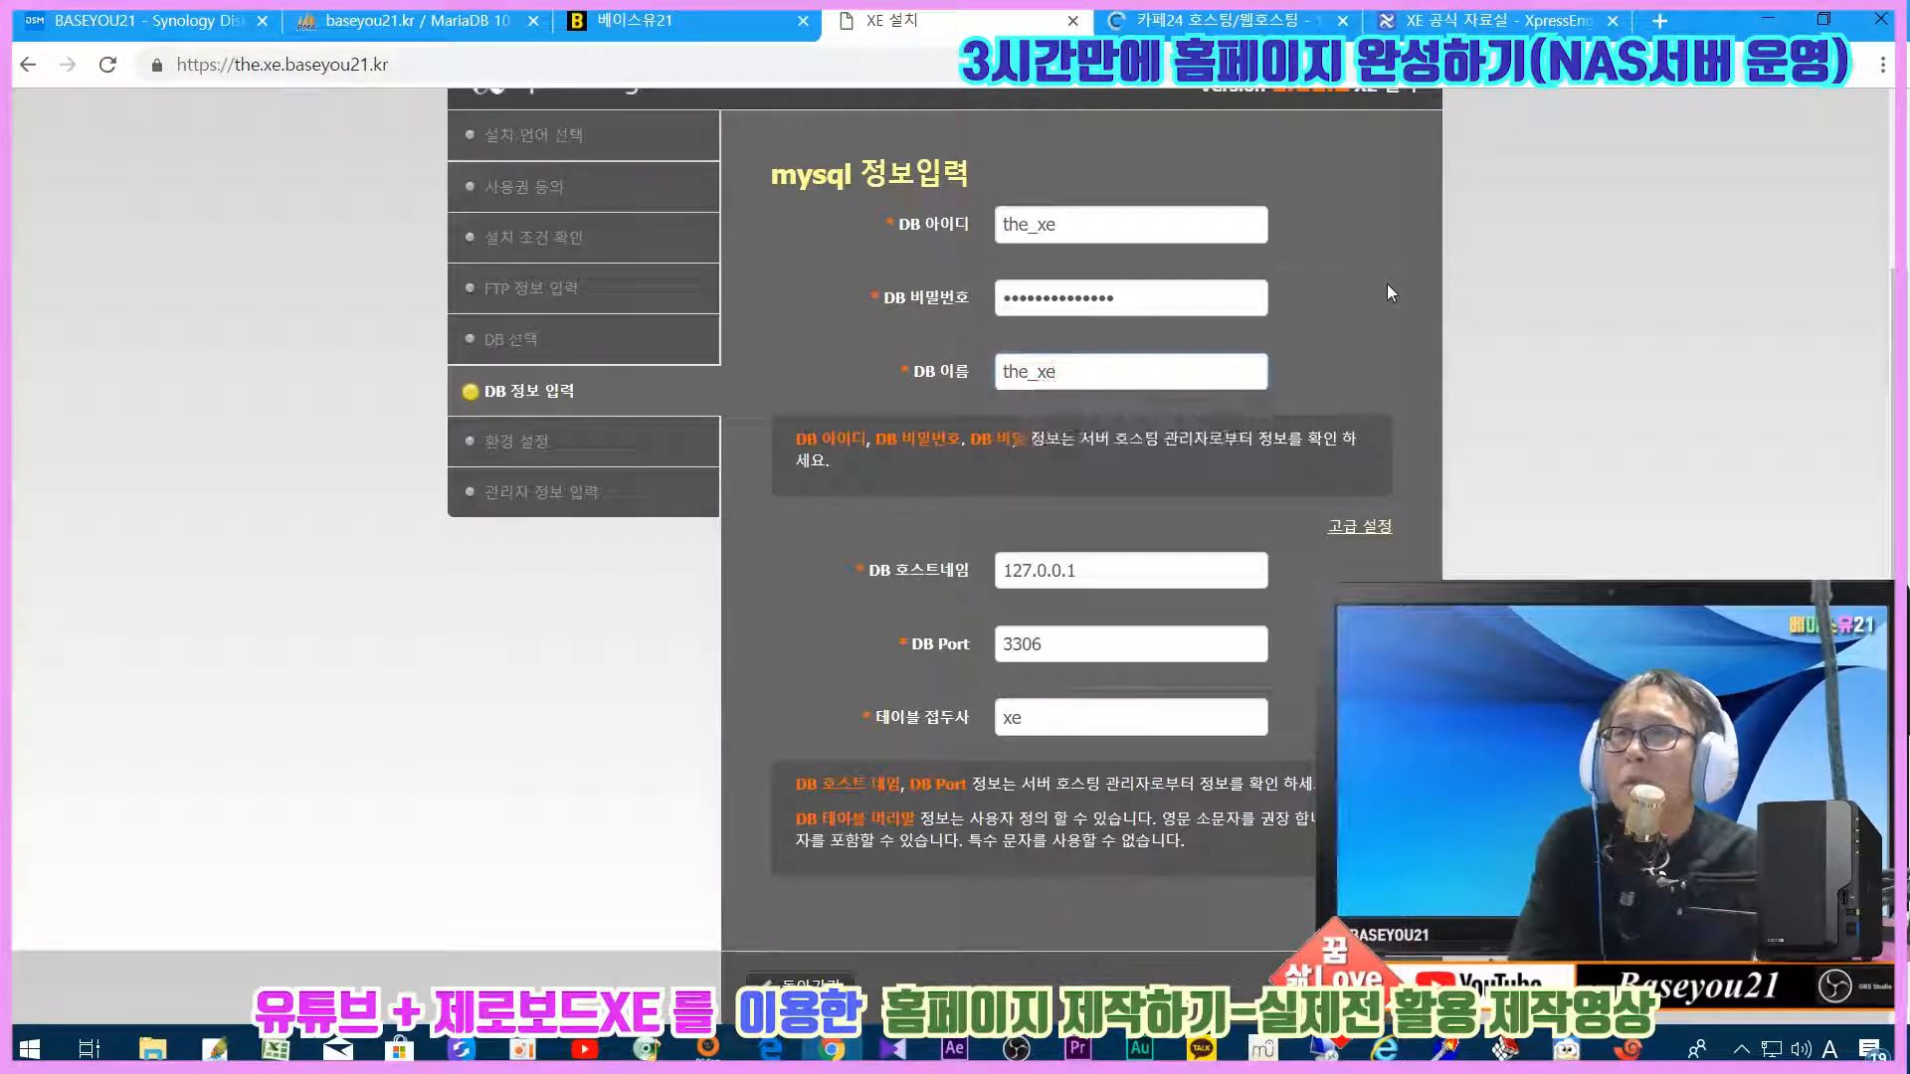
# Step: Read MariaDB 10's port in DSM, change DB Port from 3306 to 3307, and continue
pyautogui.click(203, 22)
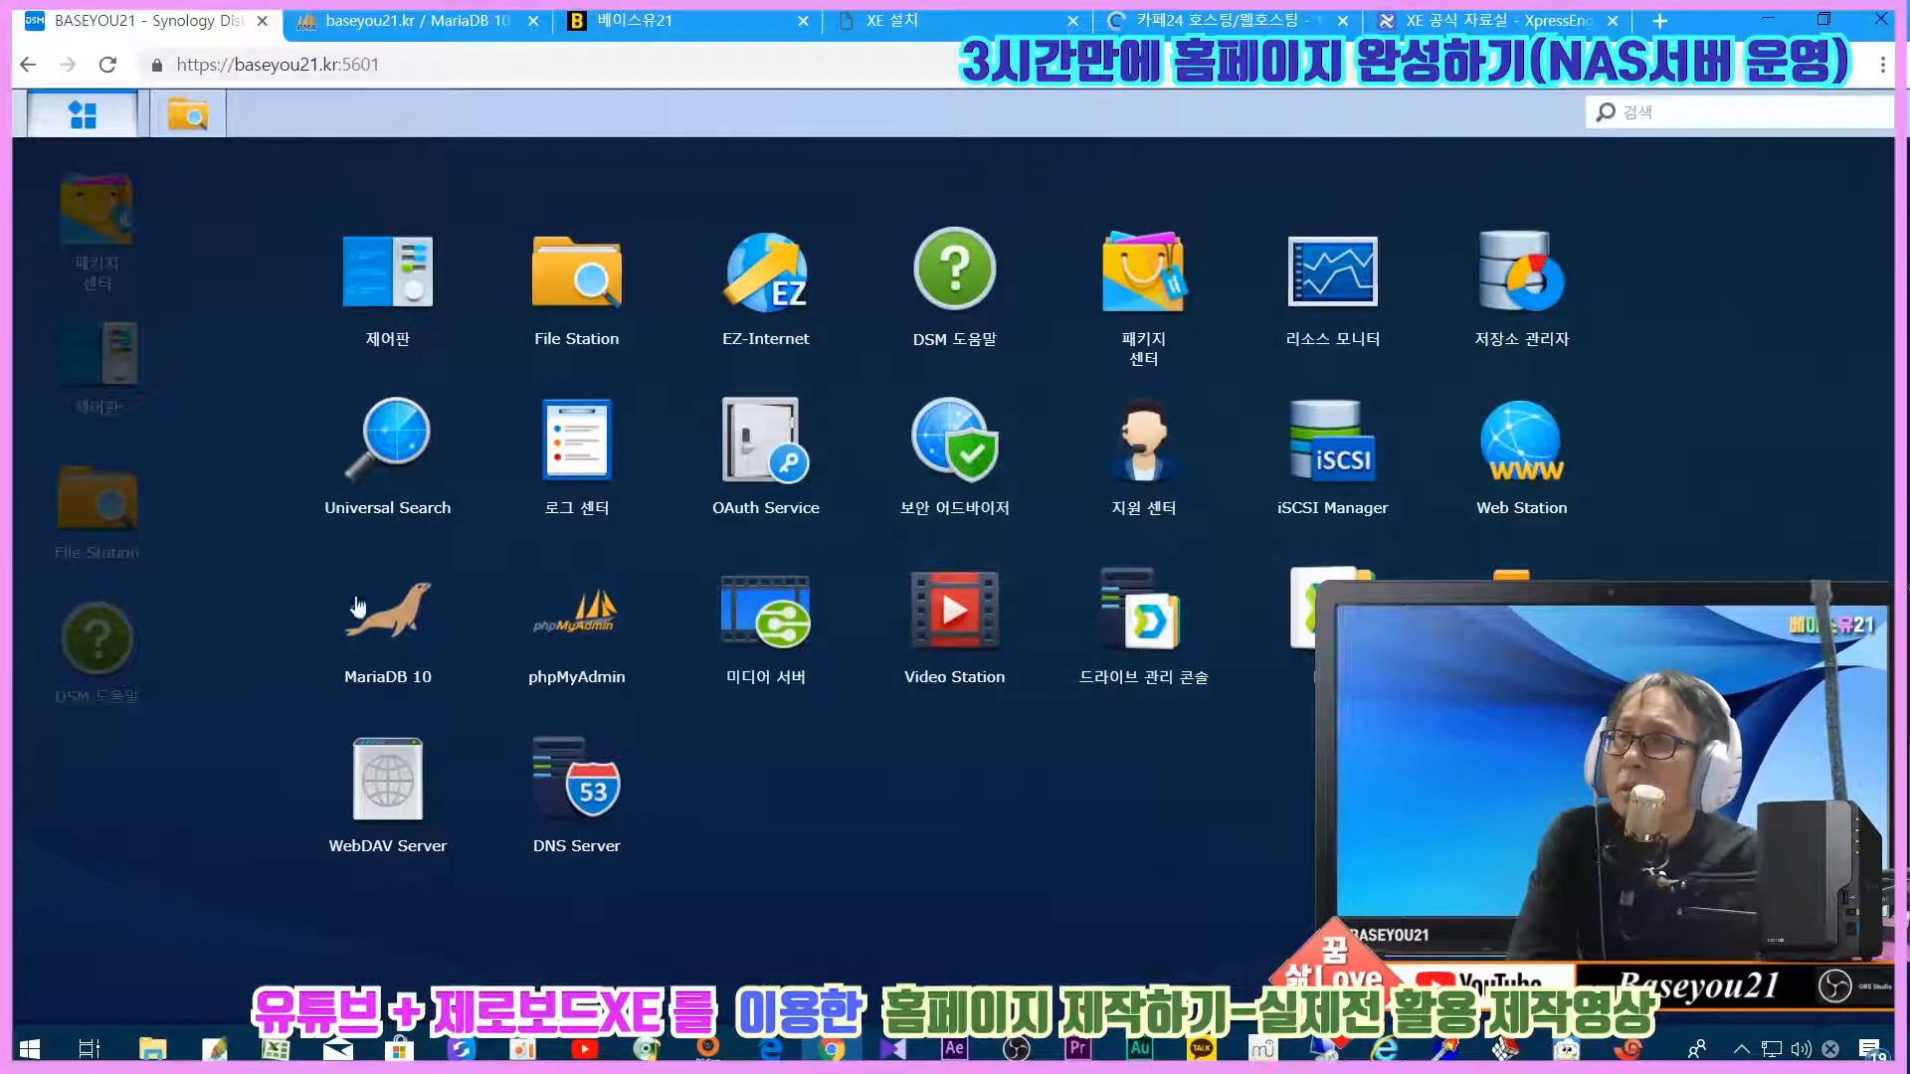
pyautogui.click(372, 633)
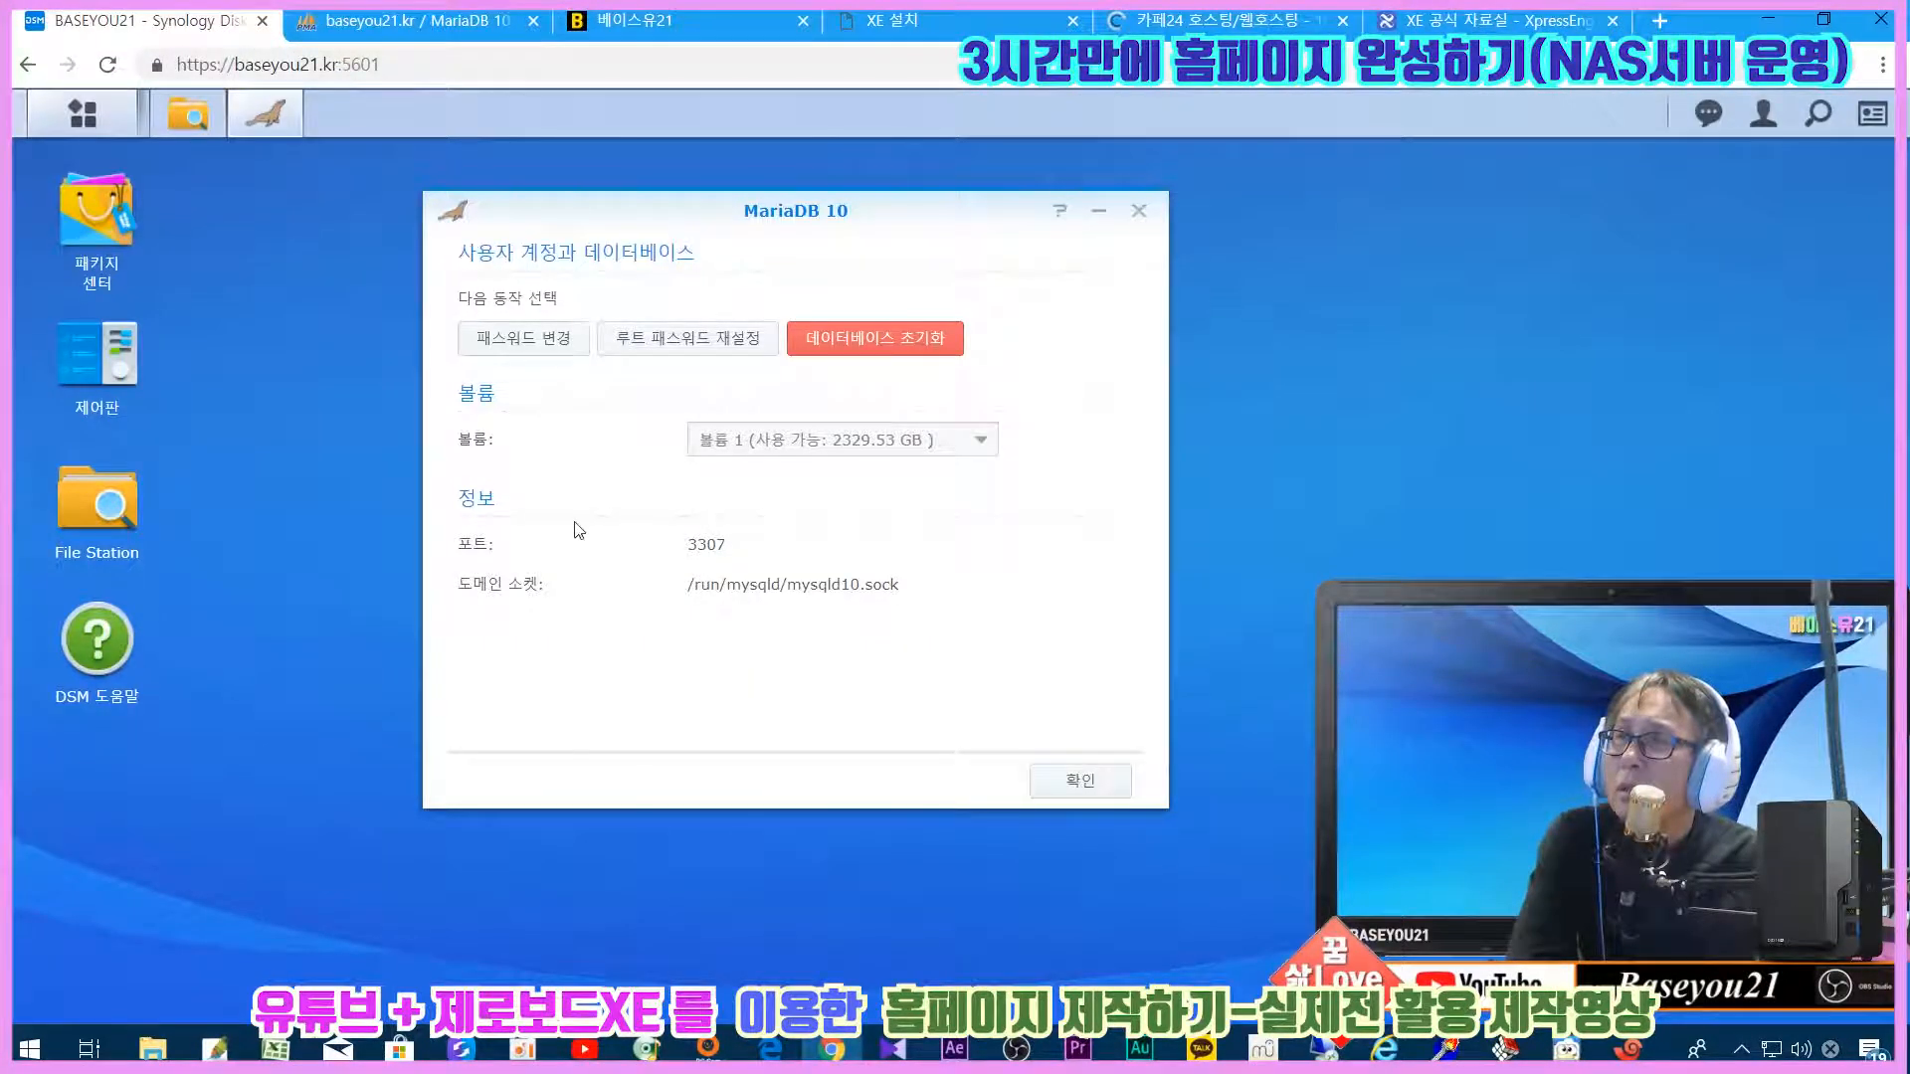
pyautogui.click(726, 20)
pyautogui.click(995, 21)
pyautogui.click(1104, 648)
pyautogui.press('BackSpace')
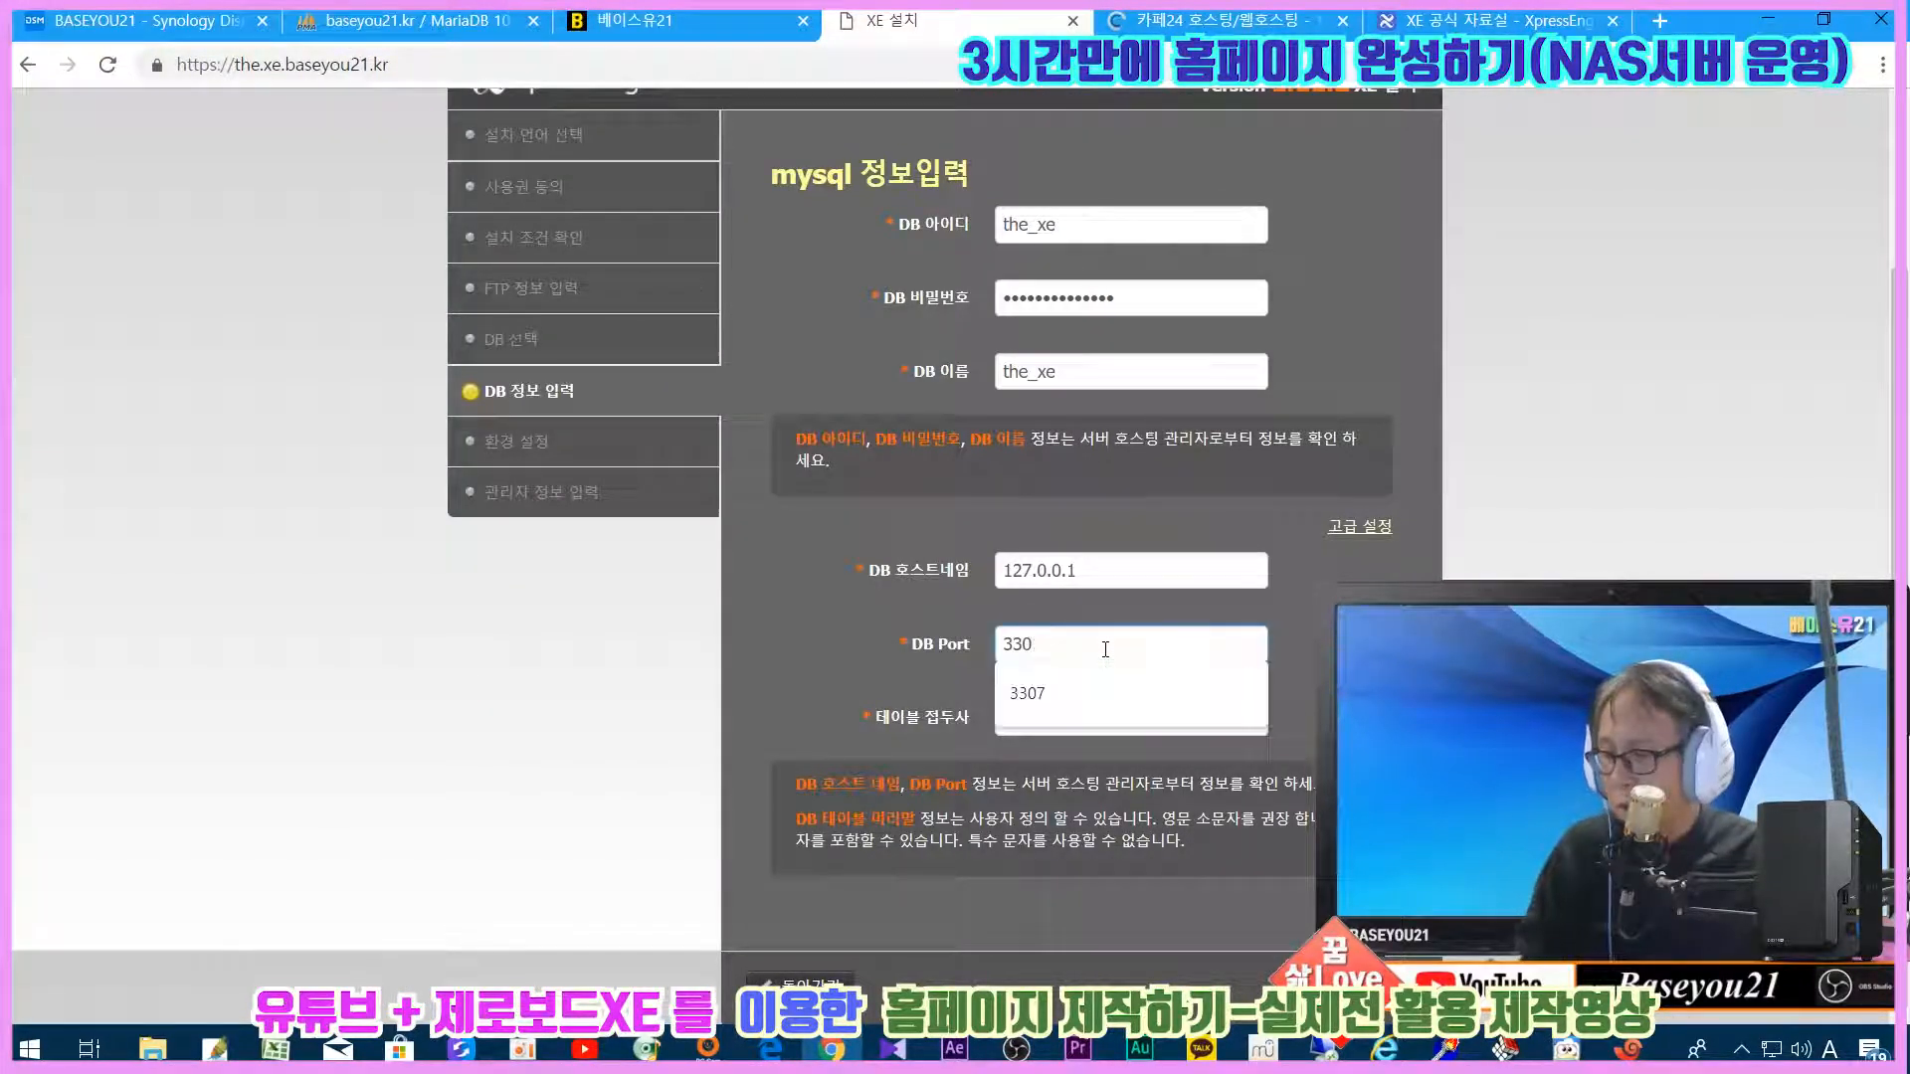
pyautogui.write('7')
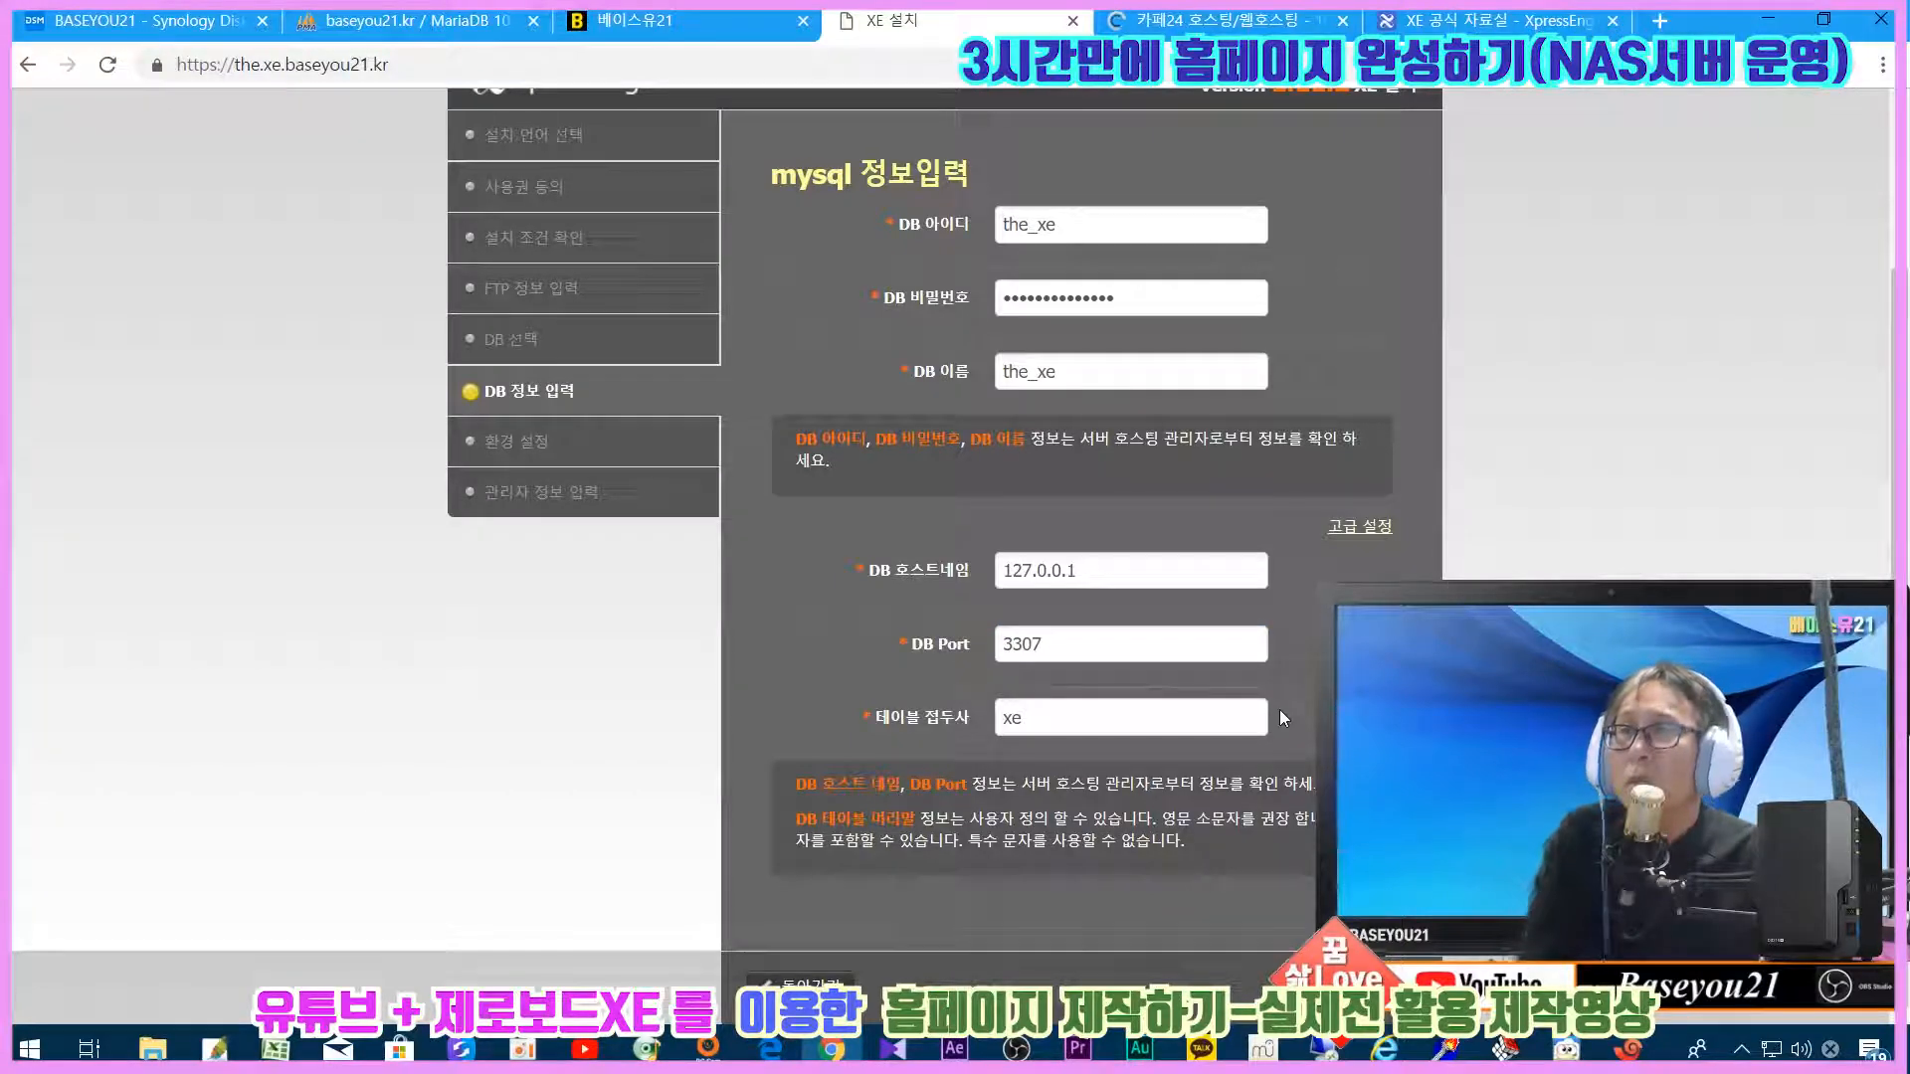
pyautogui.click(1377, 985)
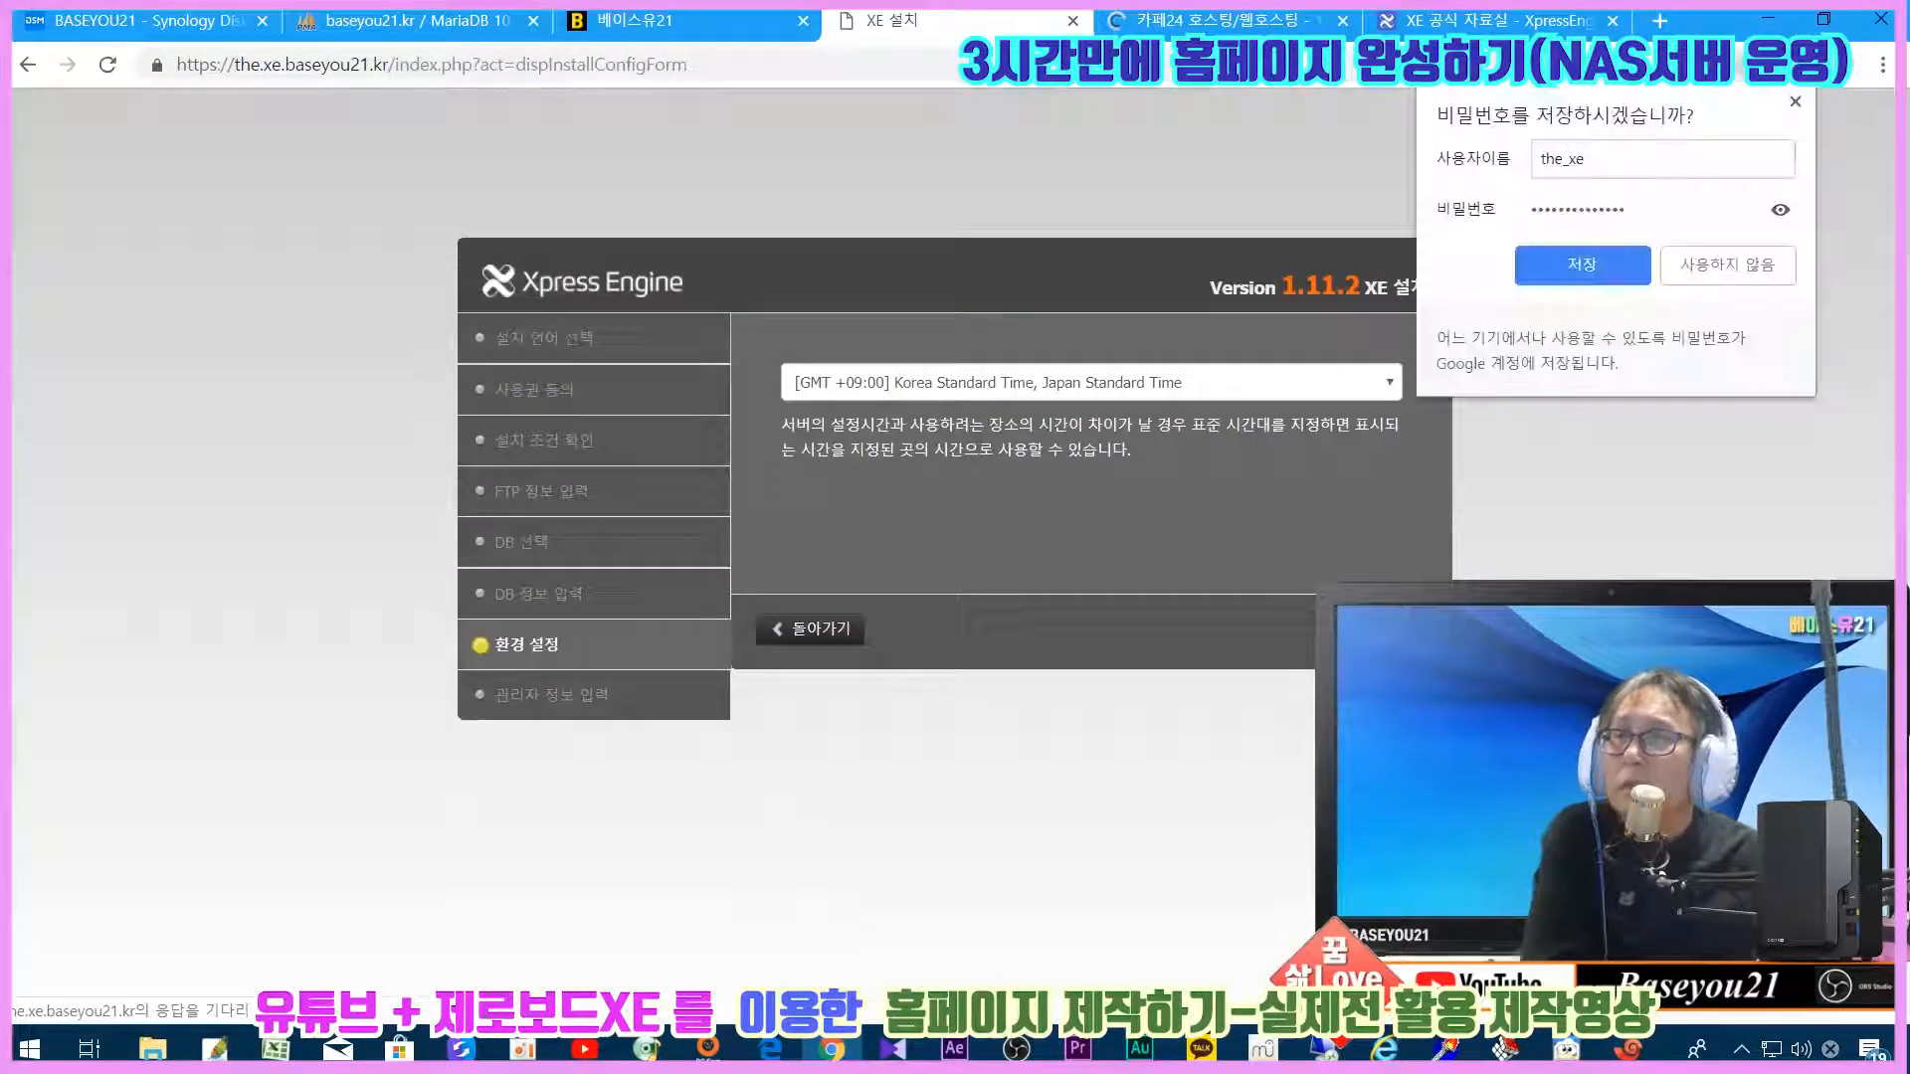
# Step: Accept the time-zone settings and fill in the saved administrator e-mail address
pyautogui.click(1796, 102)
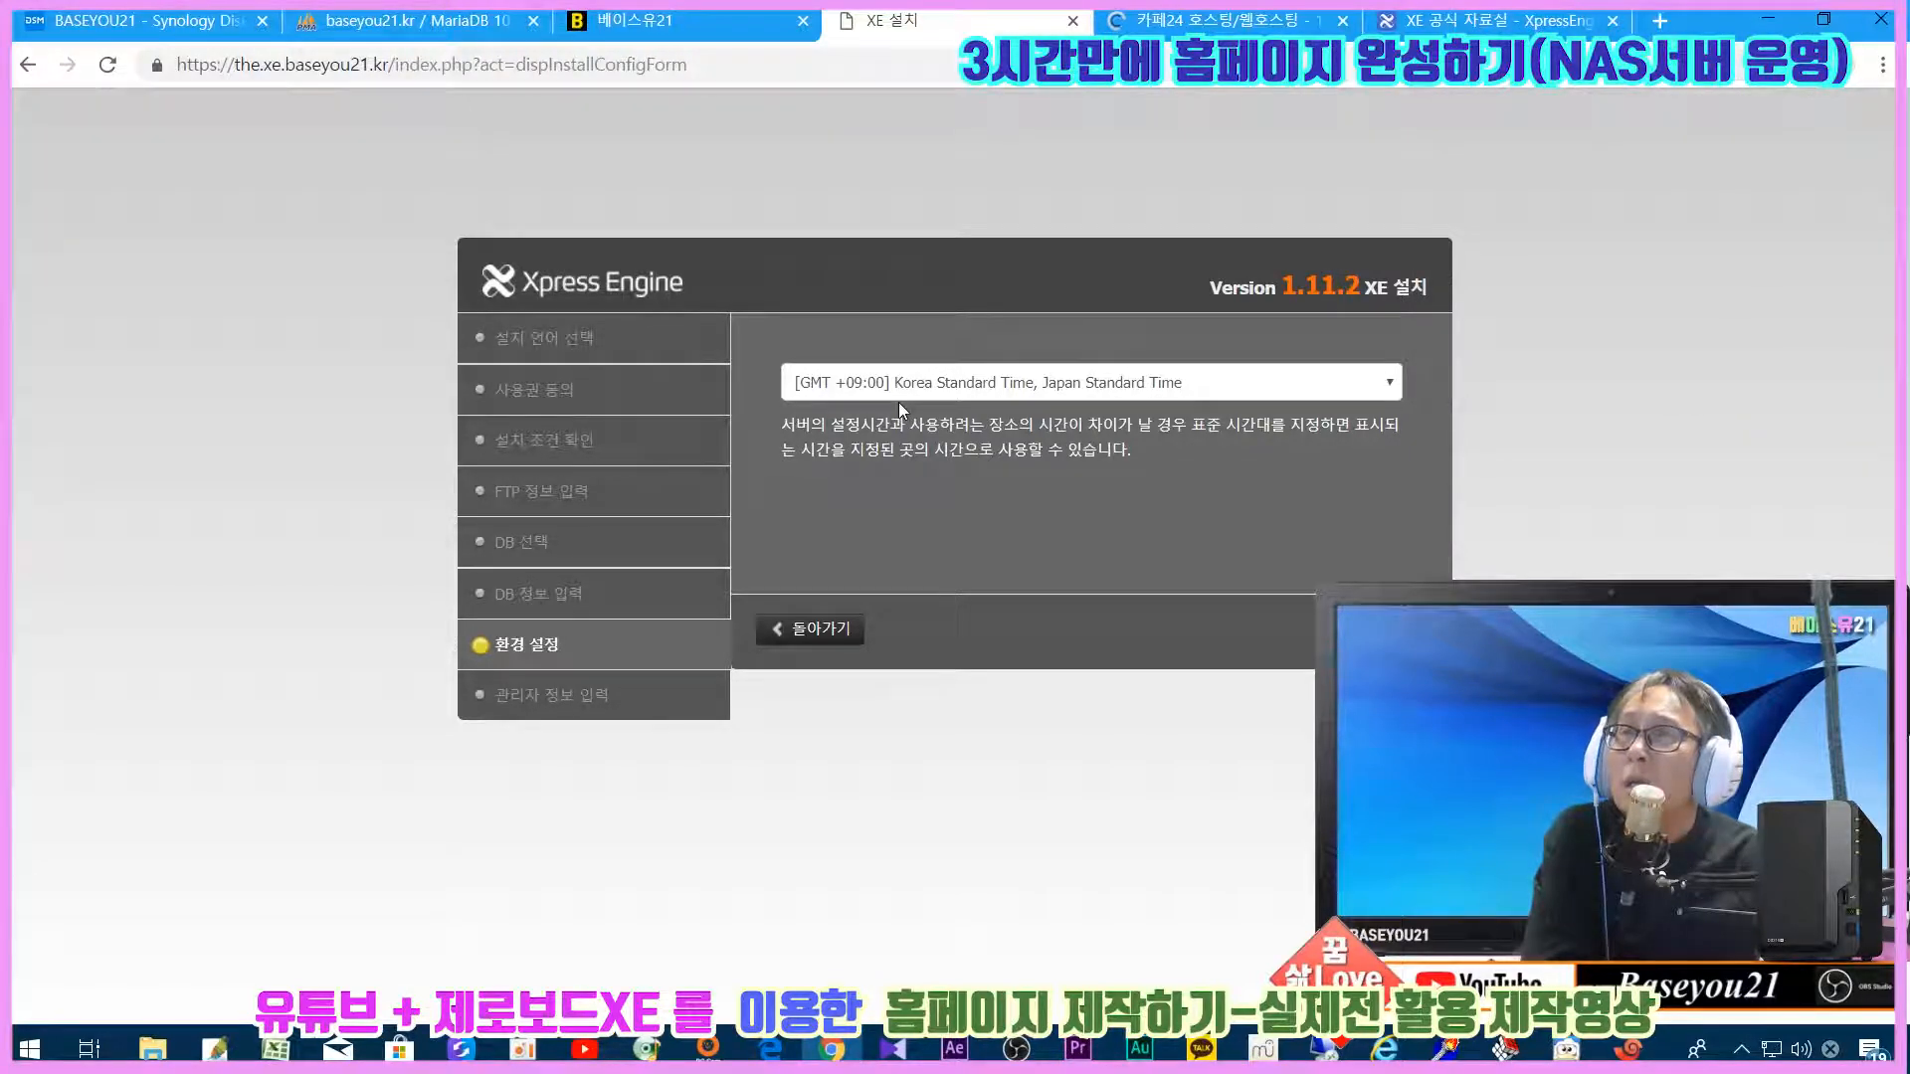
pyautogui.click(1377, 629)
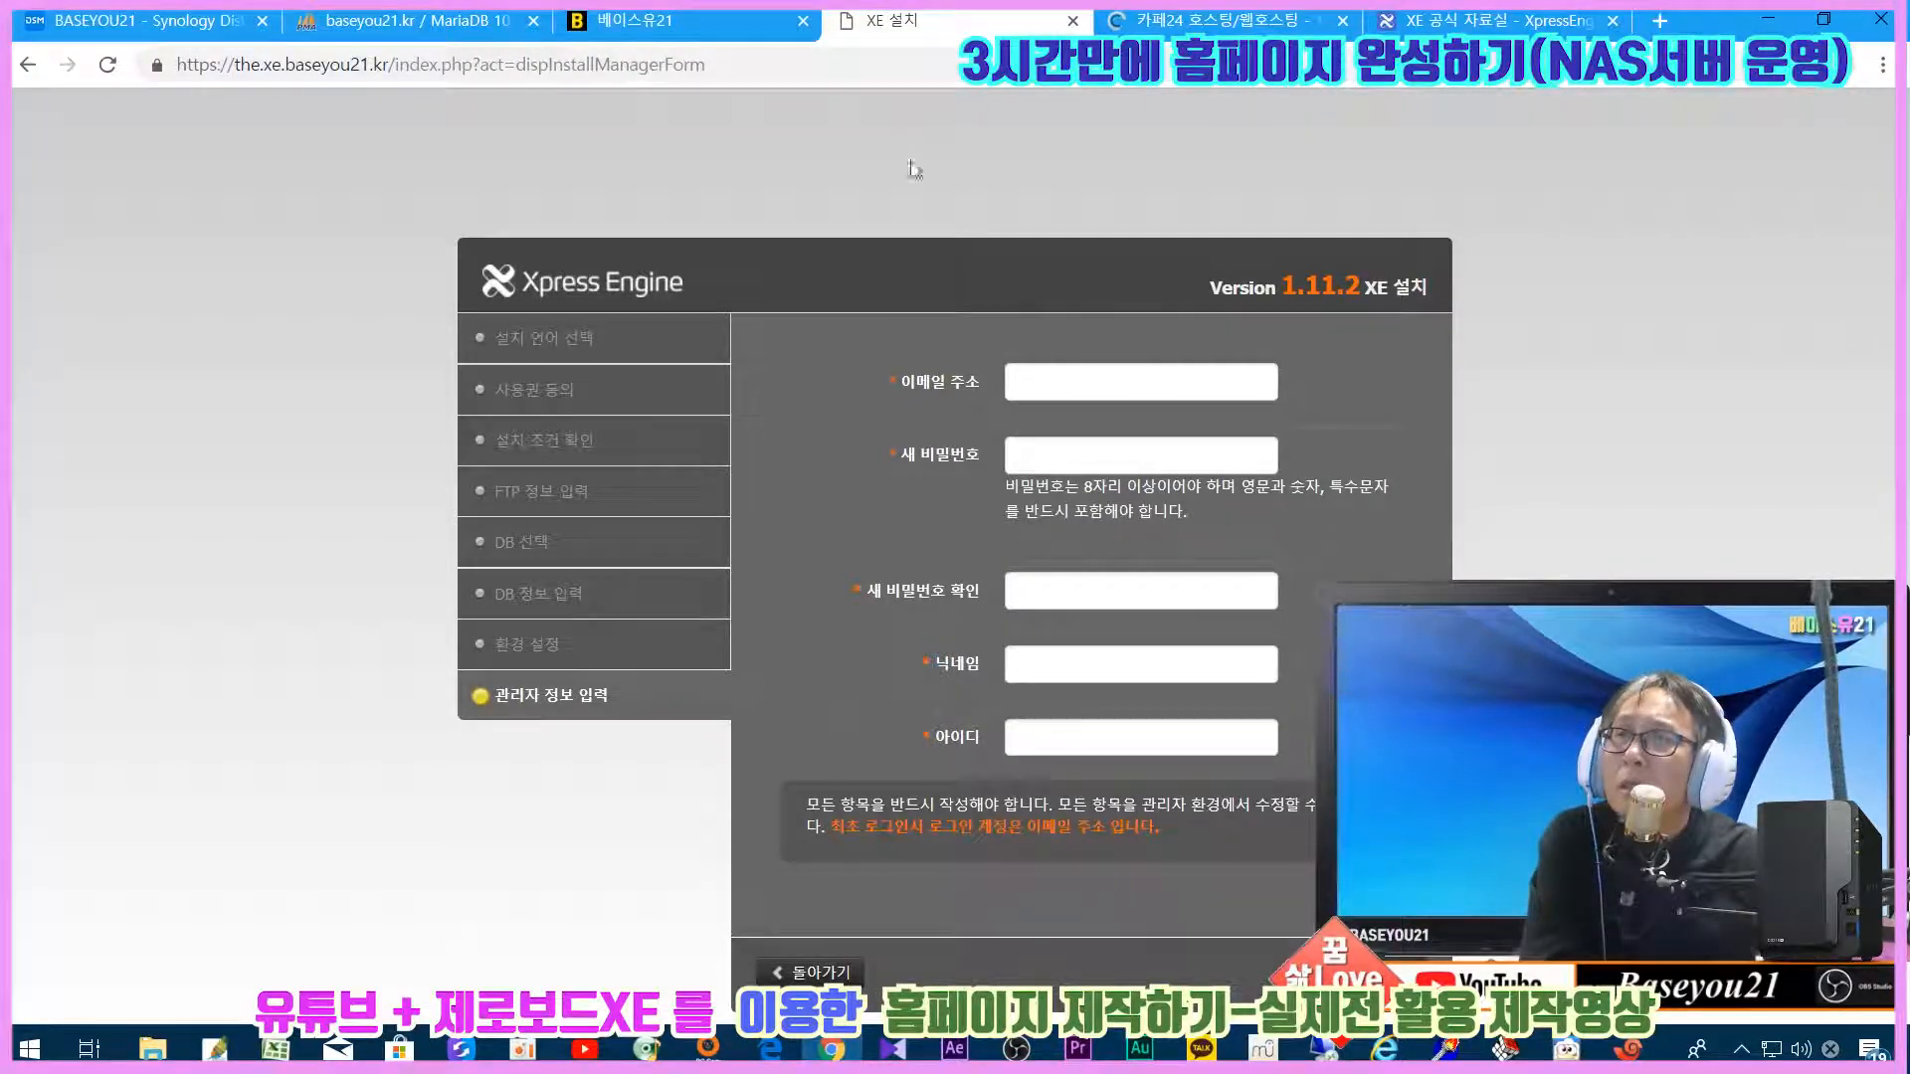
pyautogui.click(1068, 383)
pyautogui.click(1358, 427)
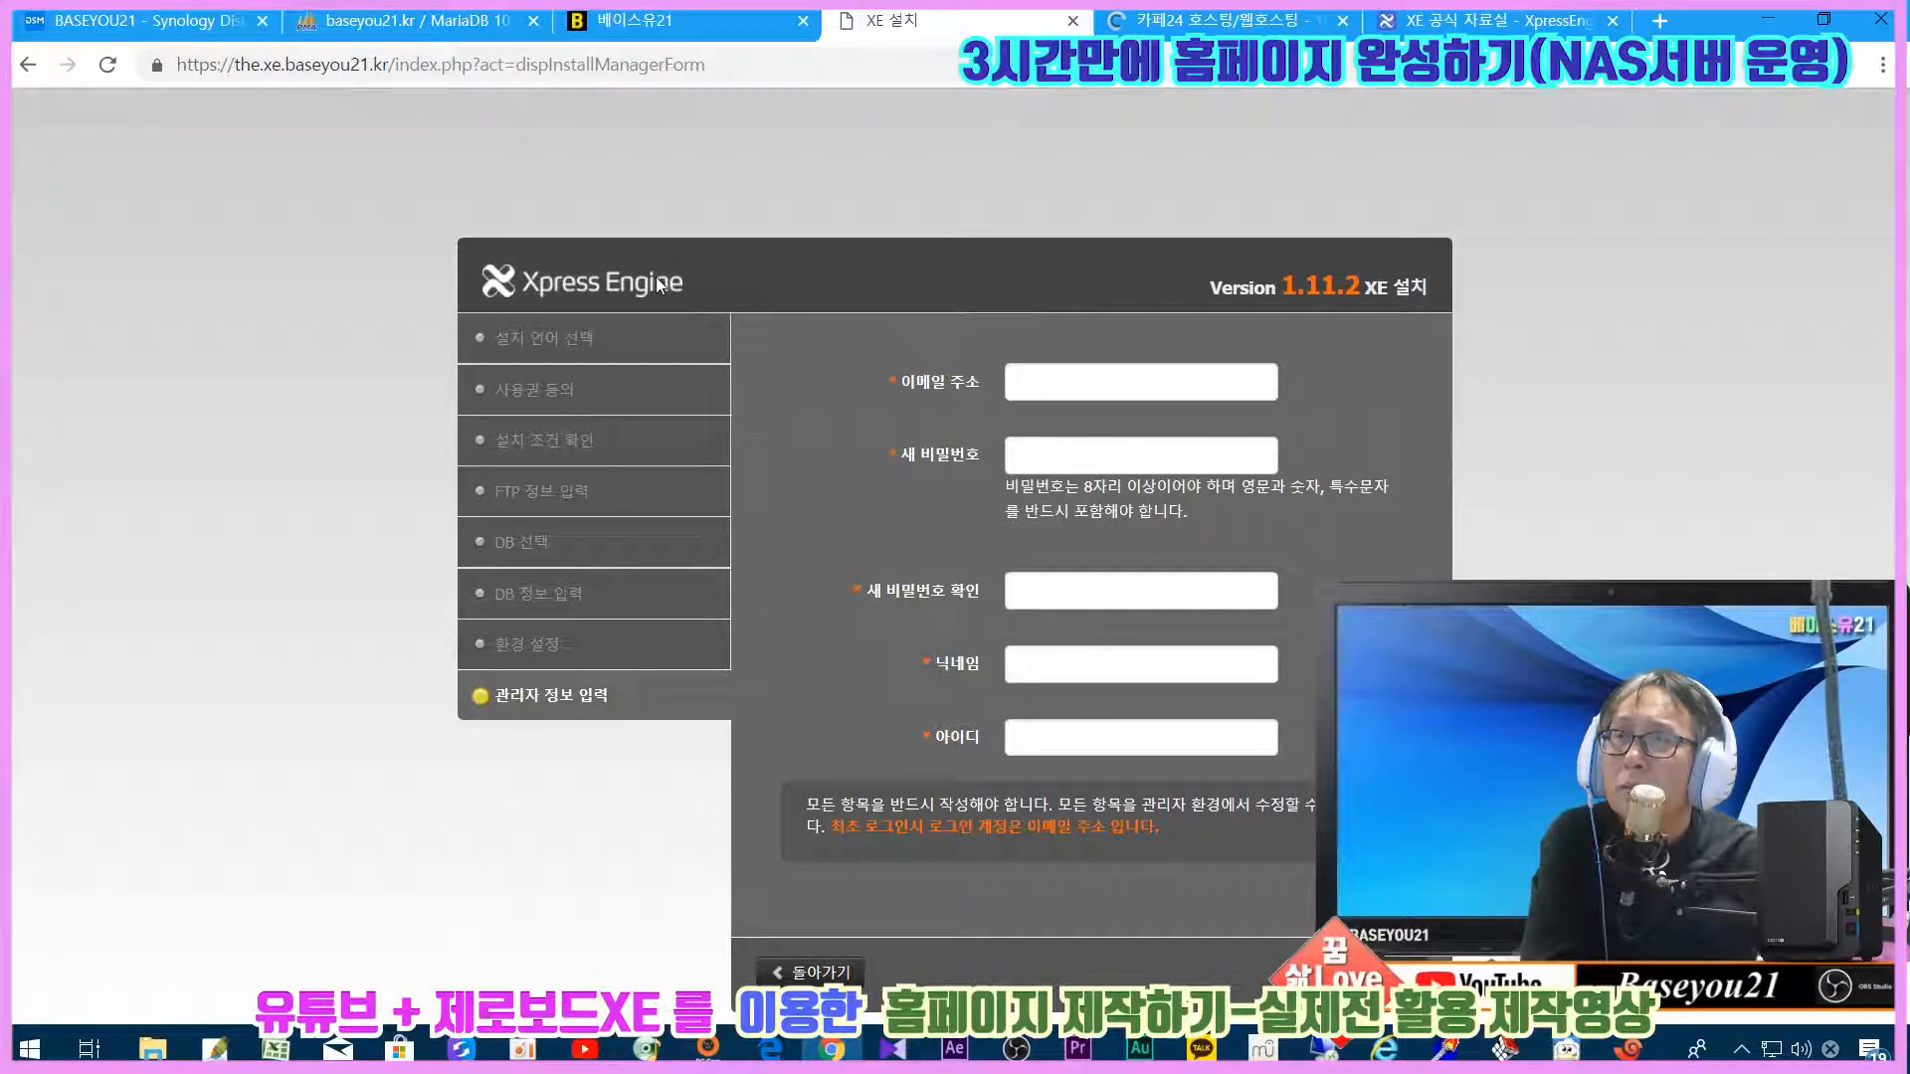
pyautogui.click(1059, 383)
pyautogui.click(1076, 438)
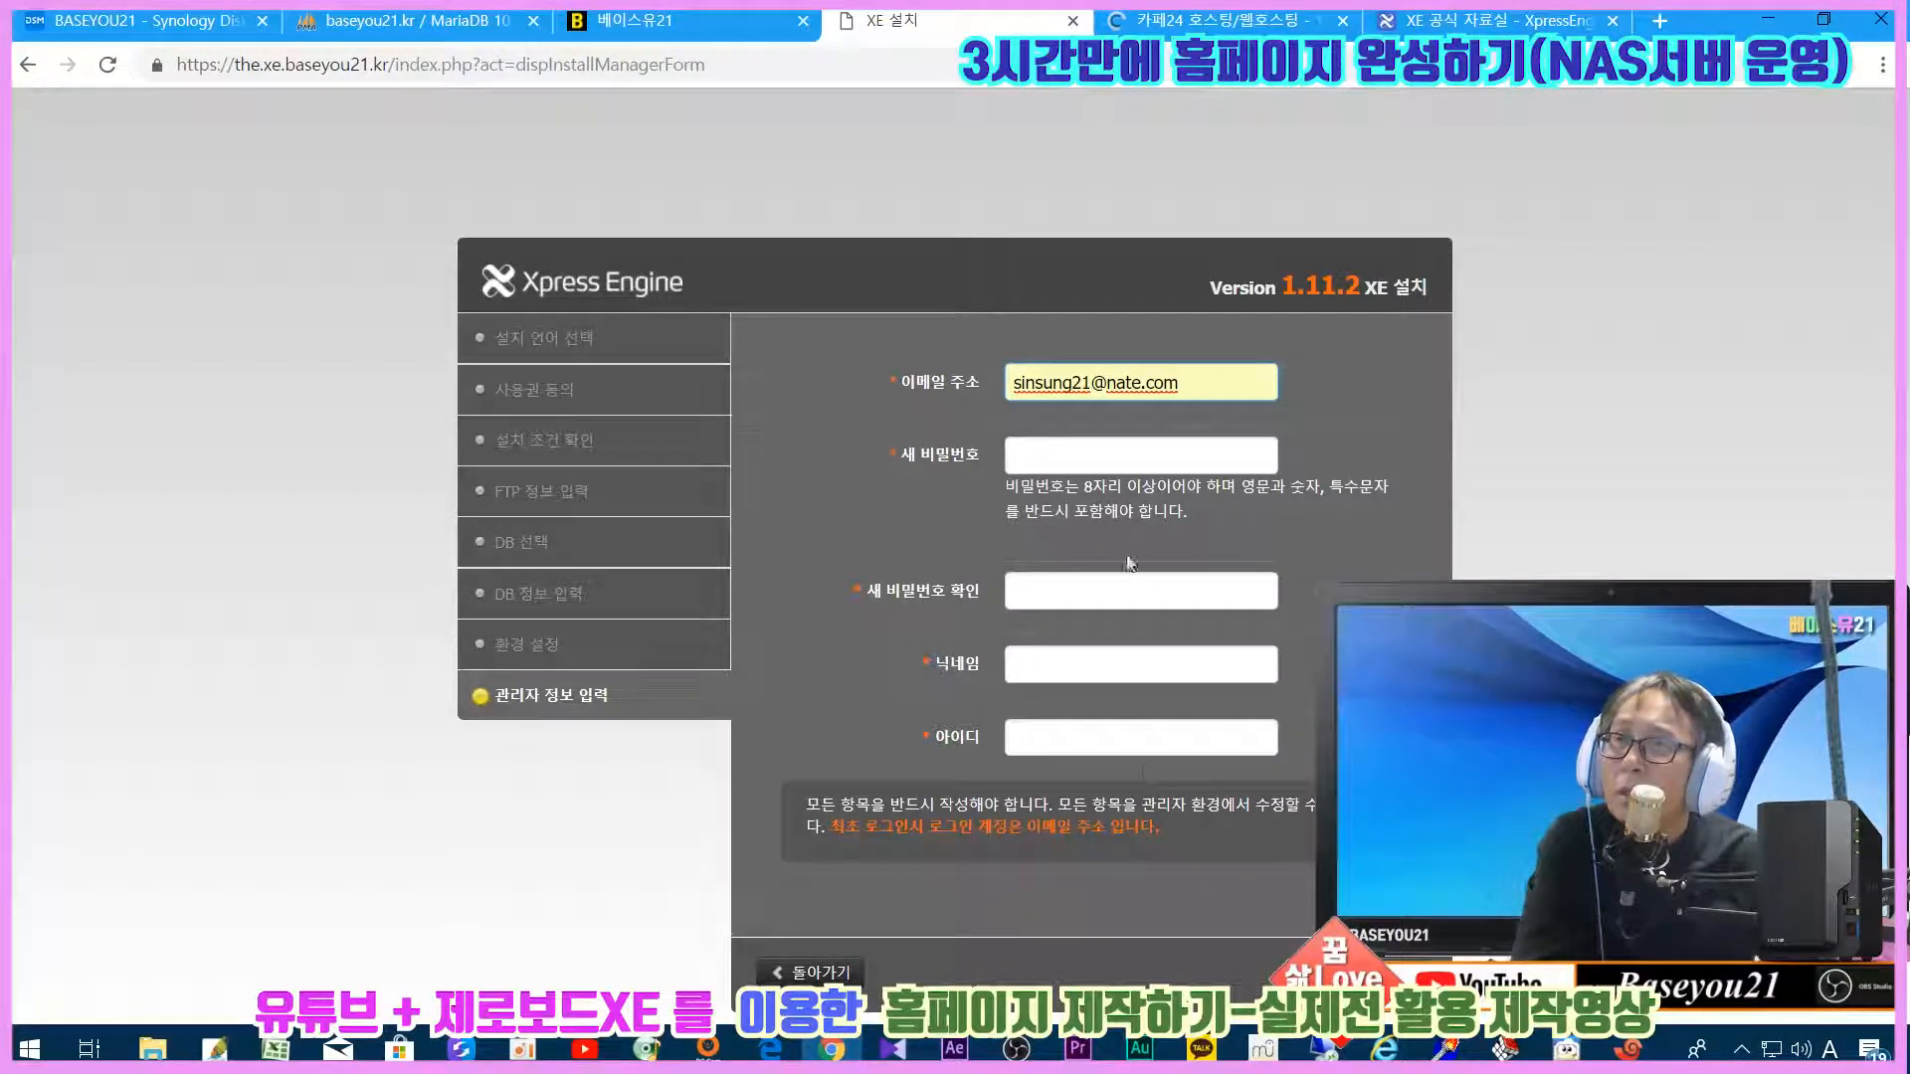
pyautogui.moveTo(1224, 377); pyautogui.dragTo(963, 378)
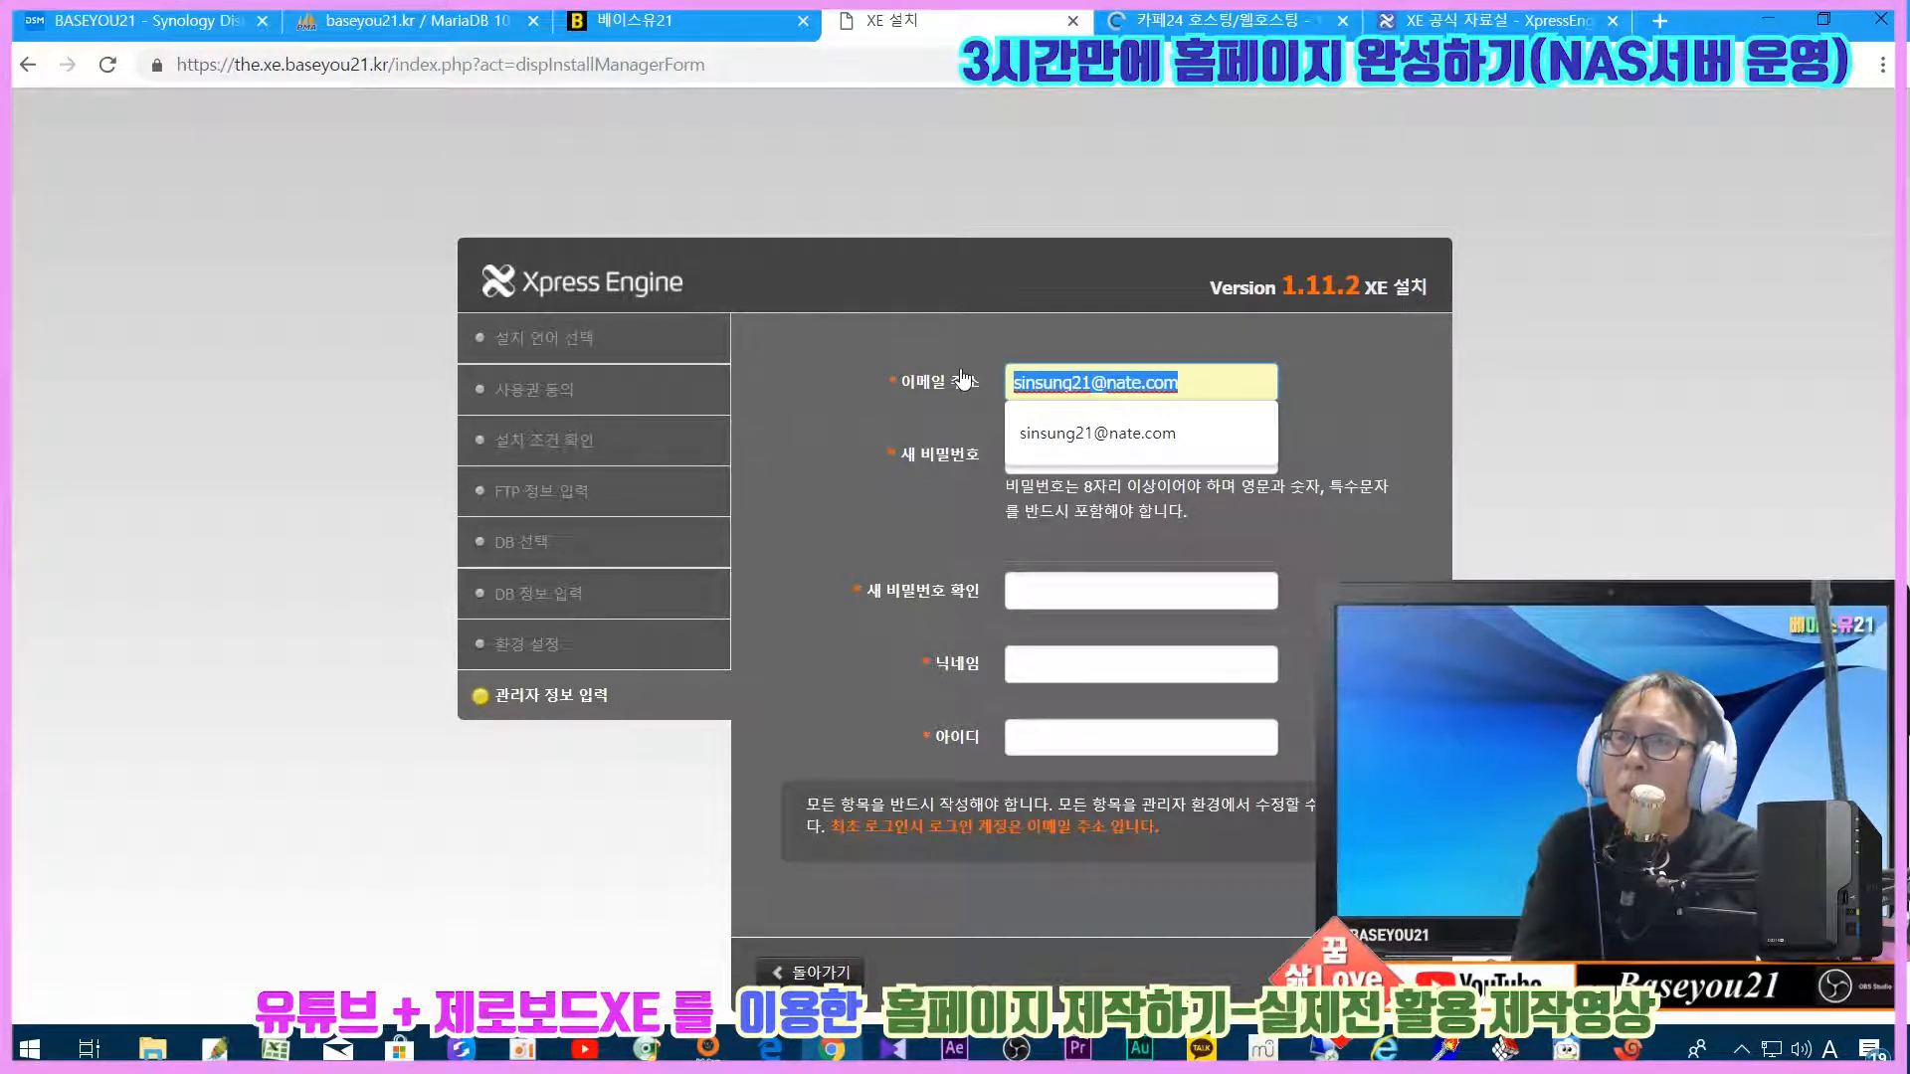
pyautogui.click(856, 401)
pyautogui.click(855, 401)
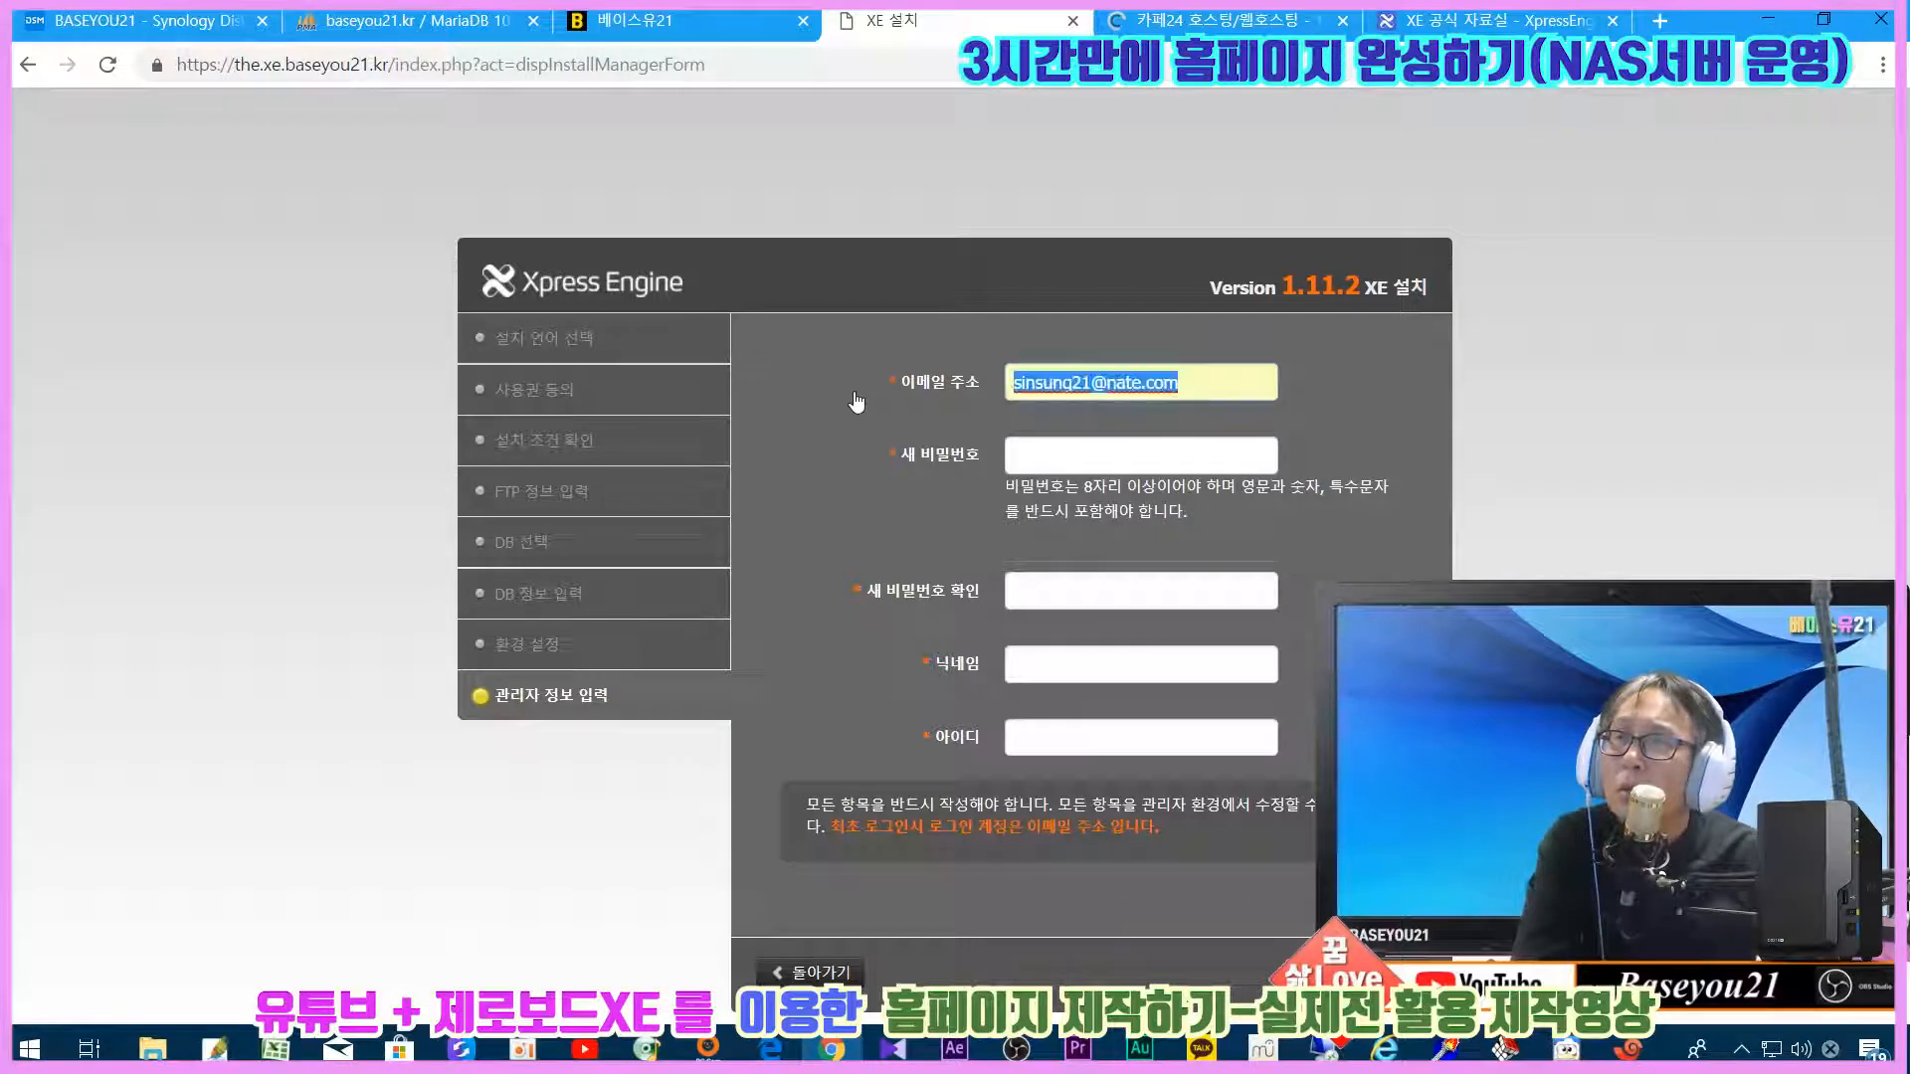
# Step: Enter the administrator password and its confirmation
pyautogui.click(1052, 453)
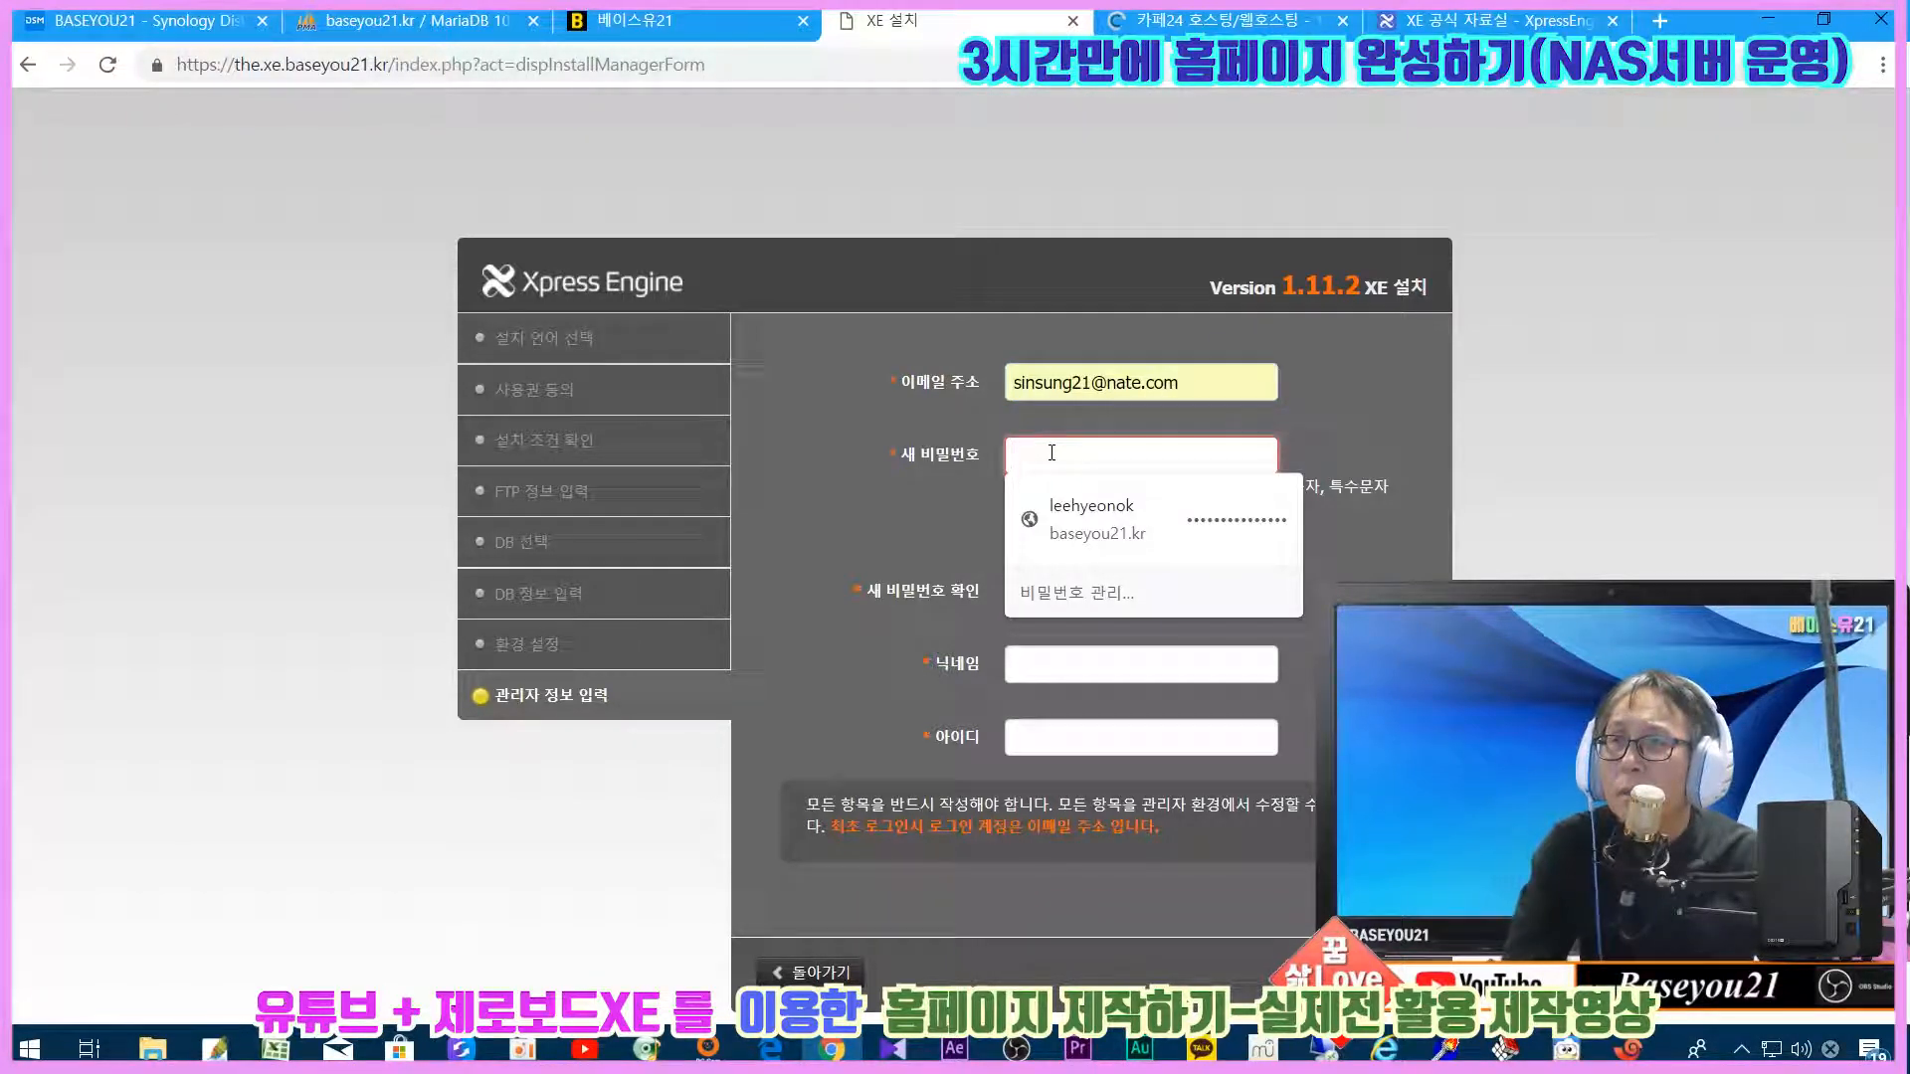
pyautogui.write('**********')
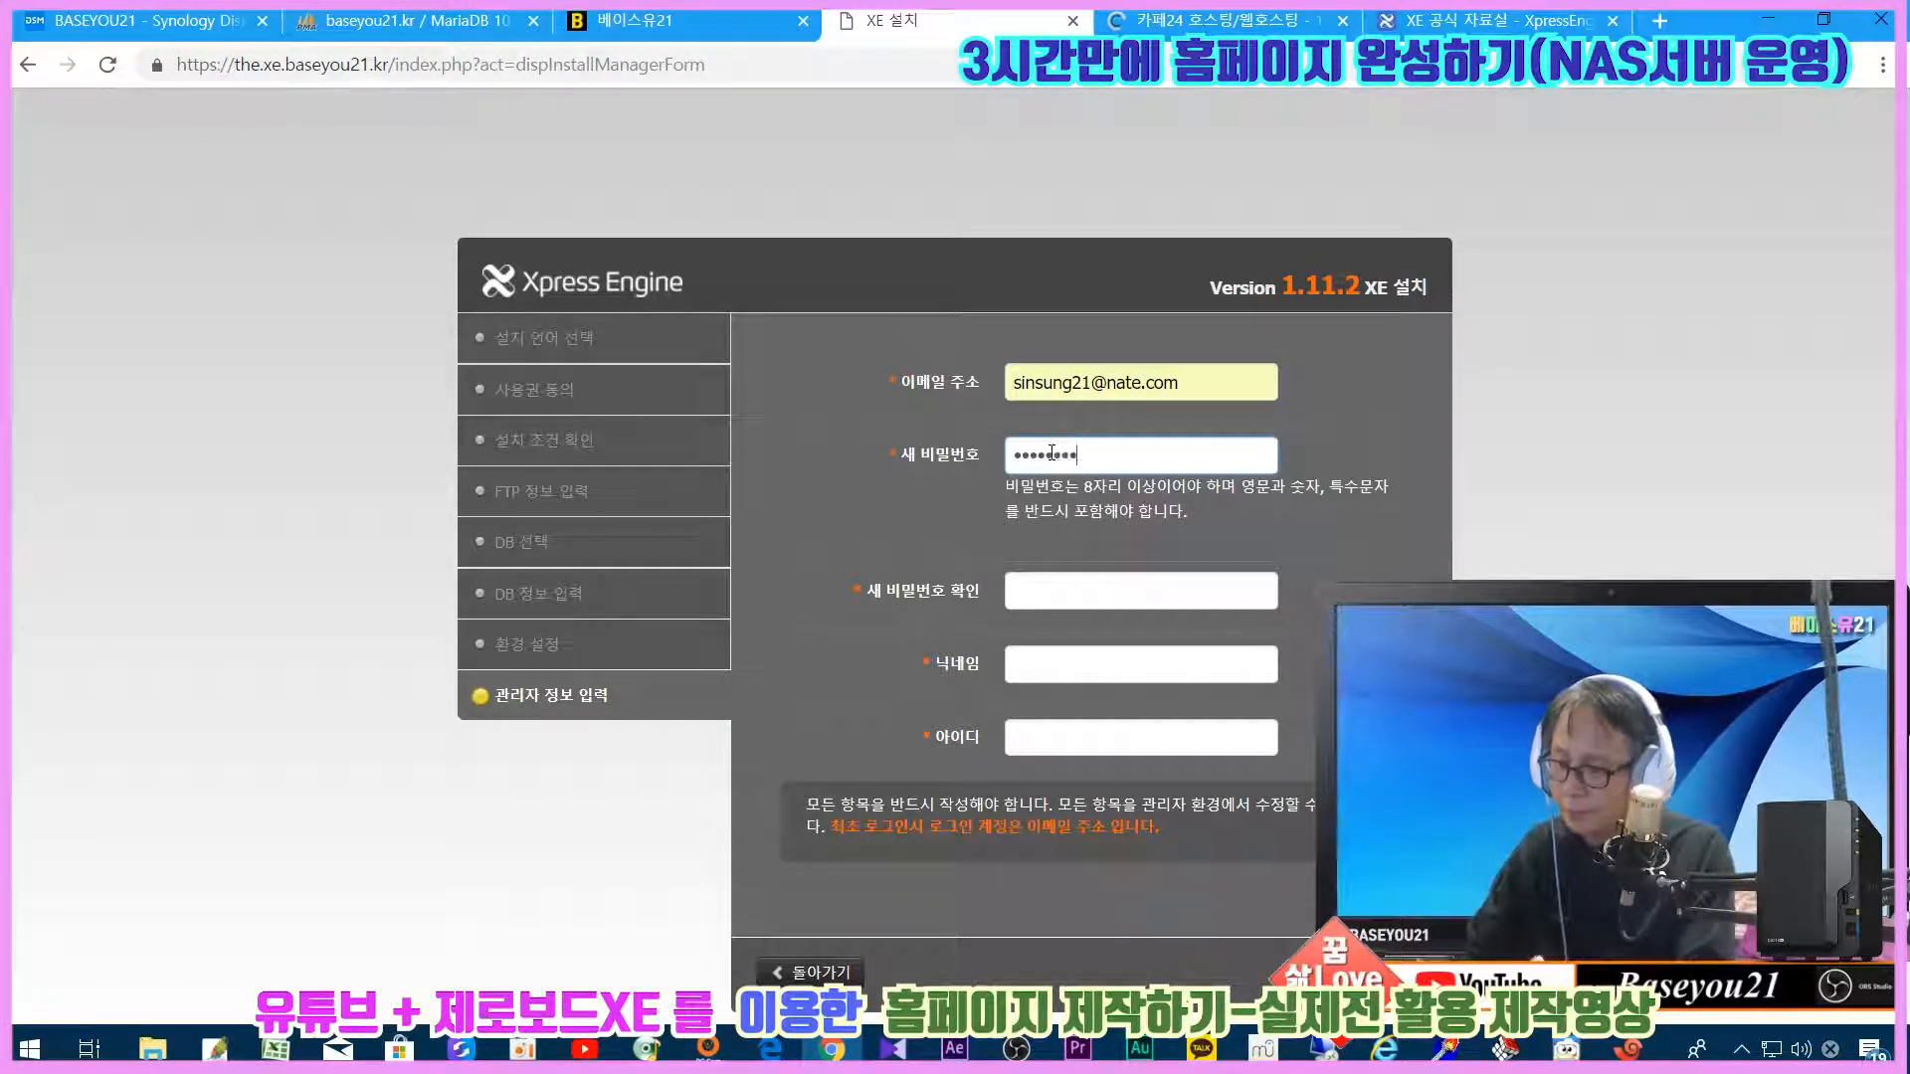
pyautogui.press('Tab')
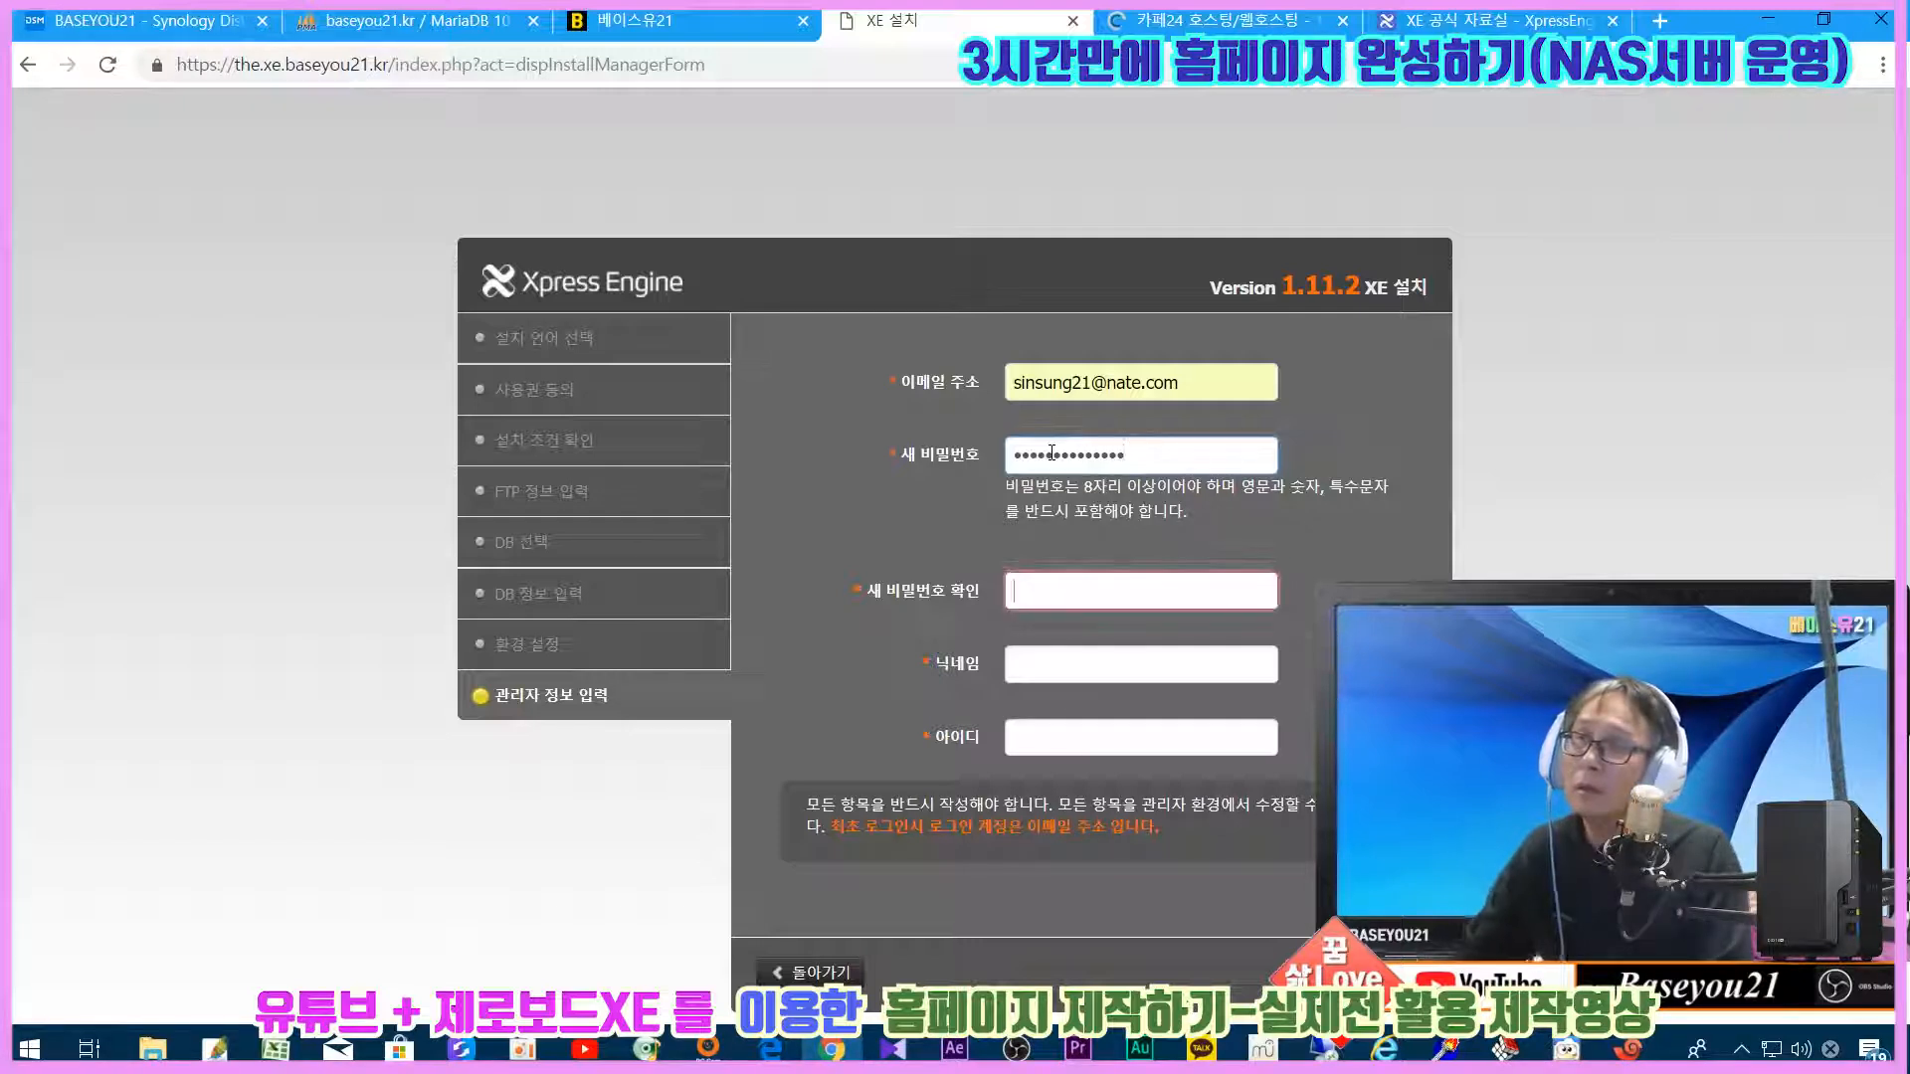
pyautogui.write('**************')
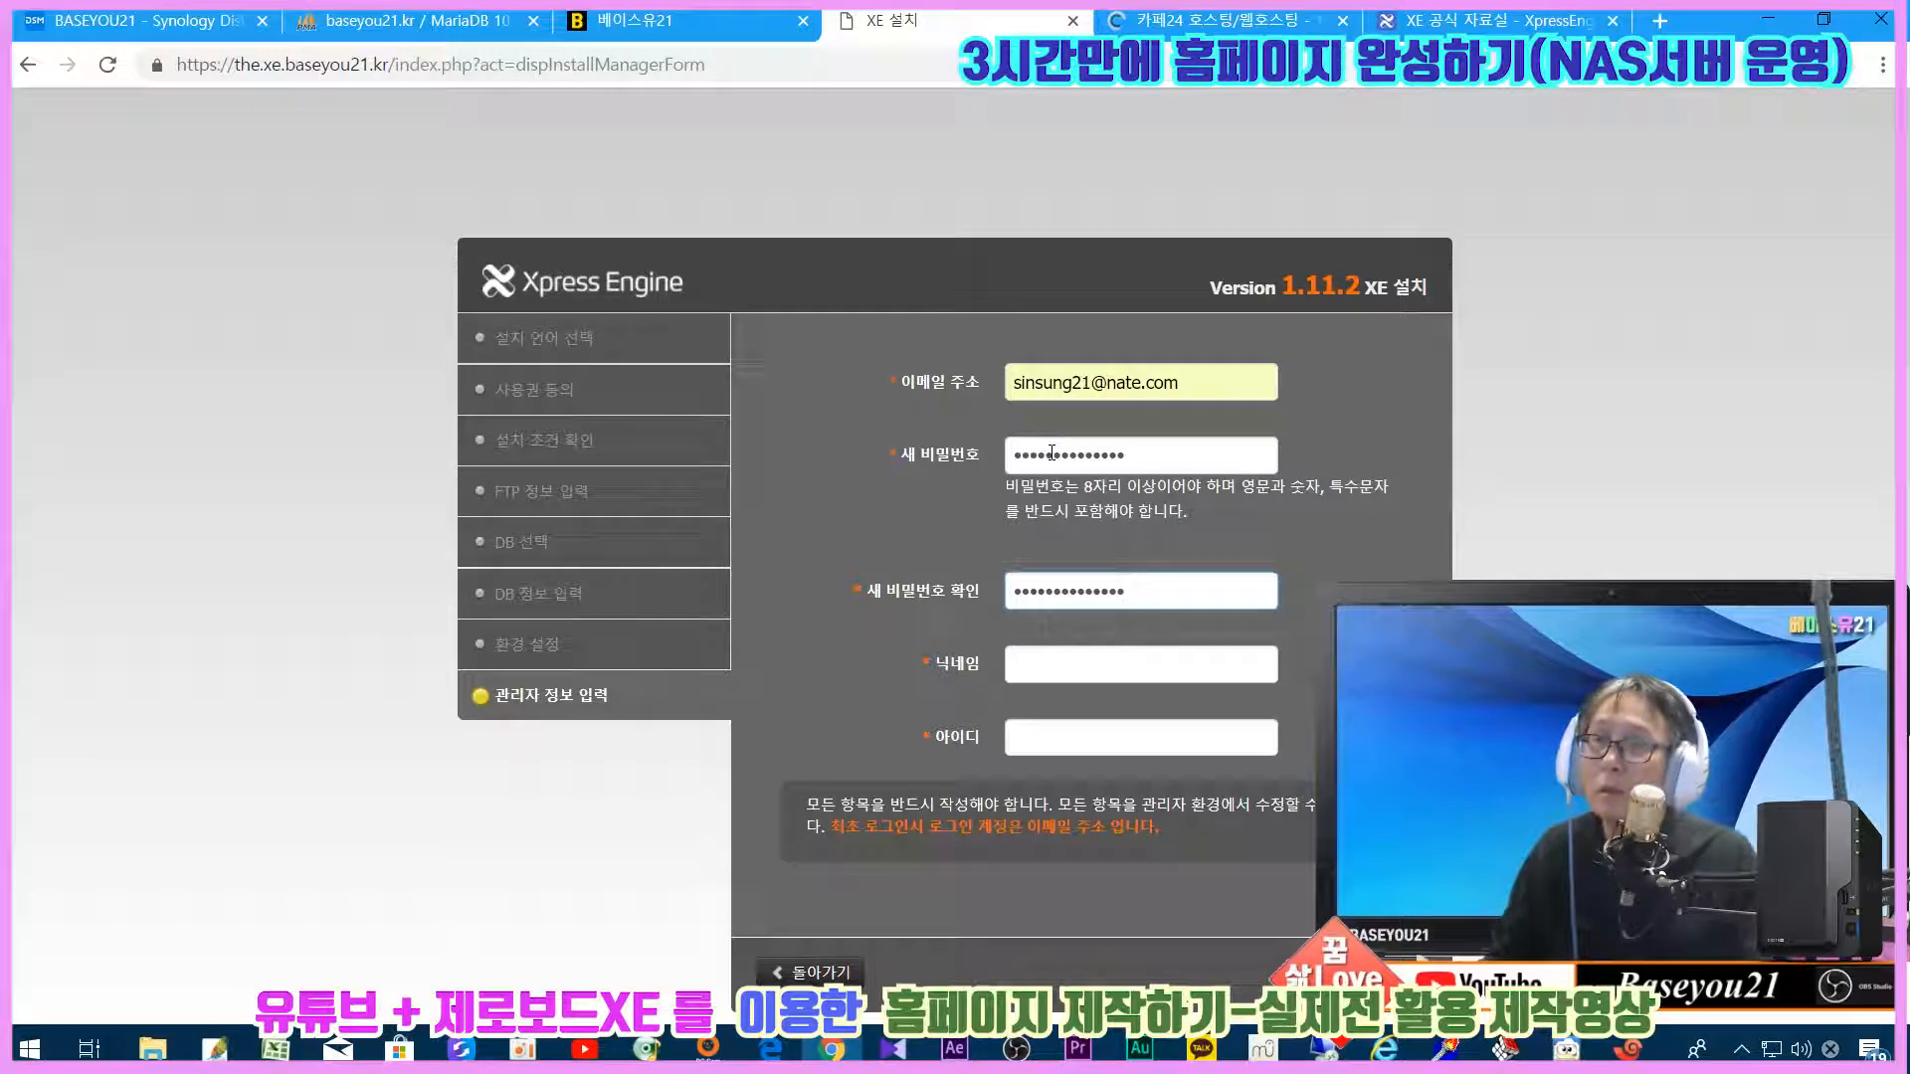
# Step: Pick the saved nickname, enter the admin login ID, and submit to finish installing
pyautogui.click(1011, 656)
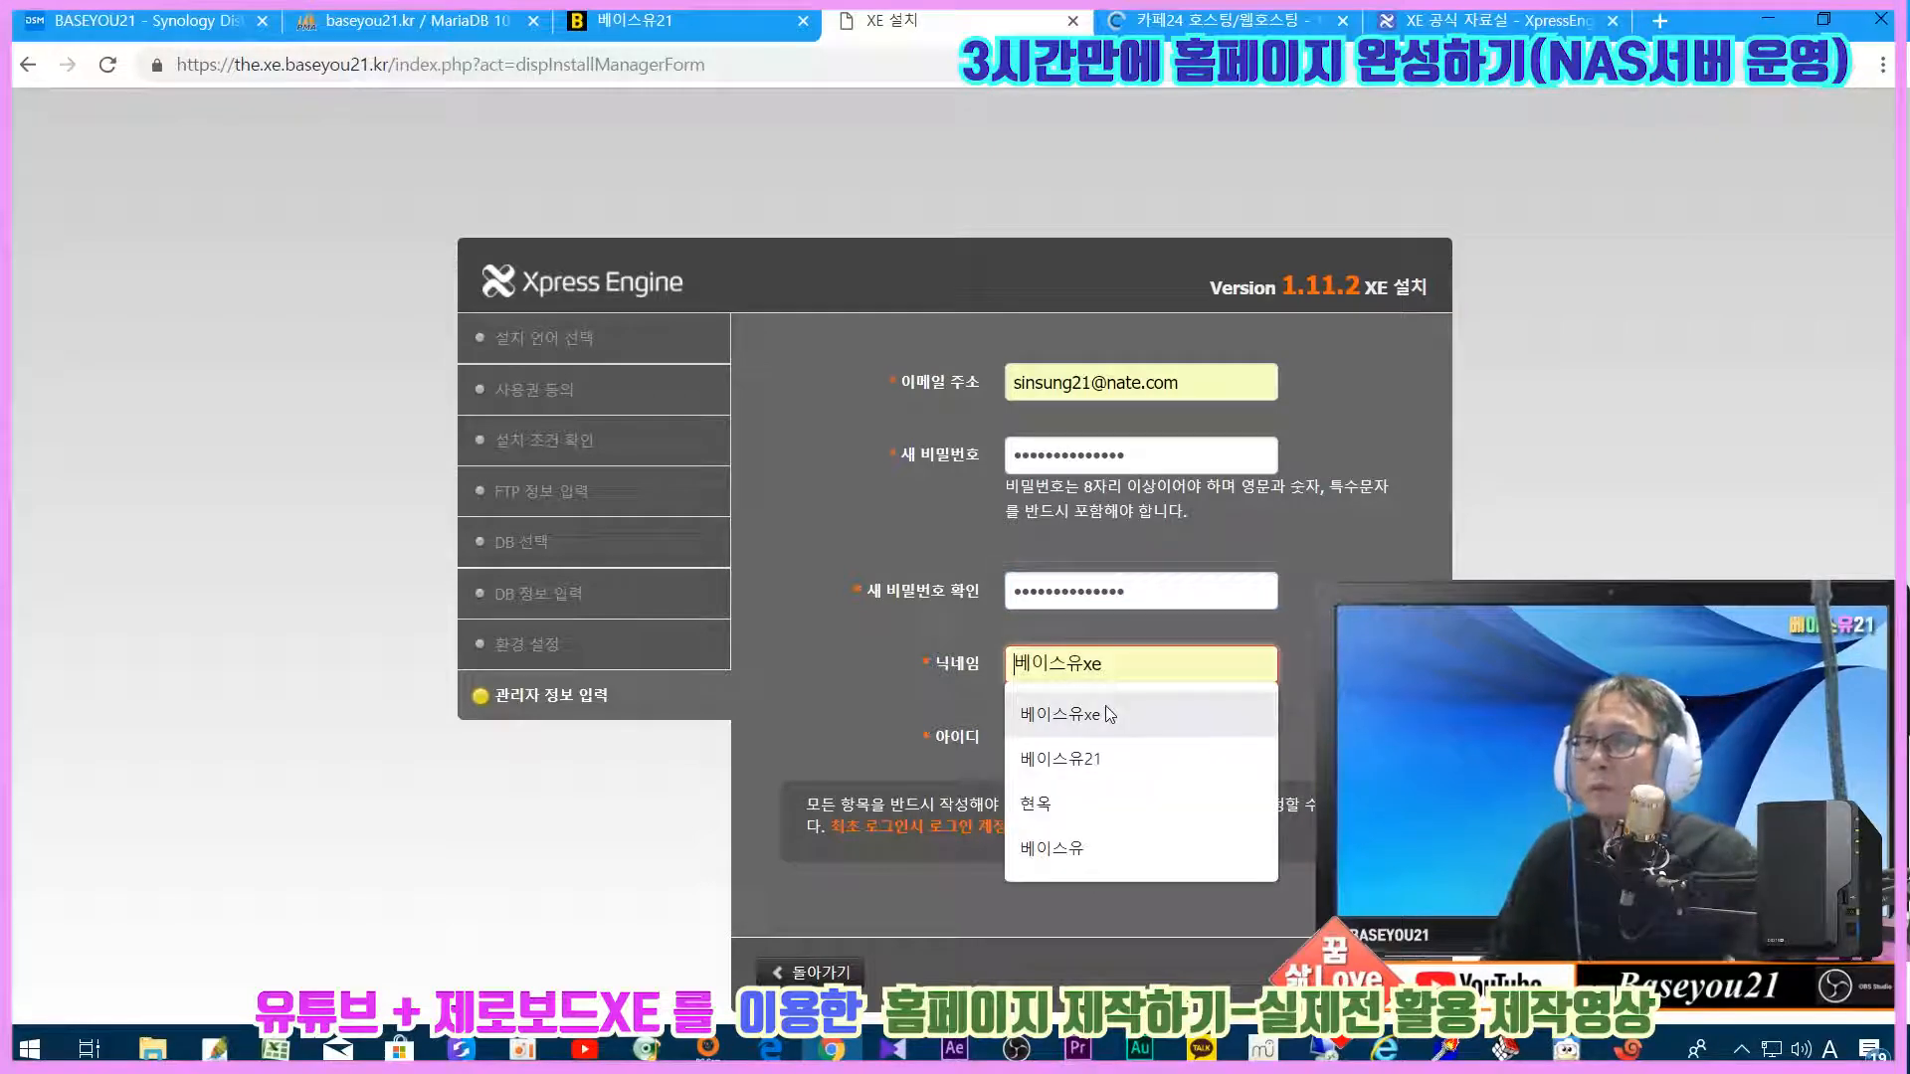
pyautogui.click(1094, 714)
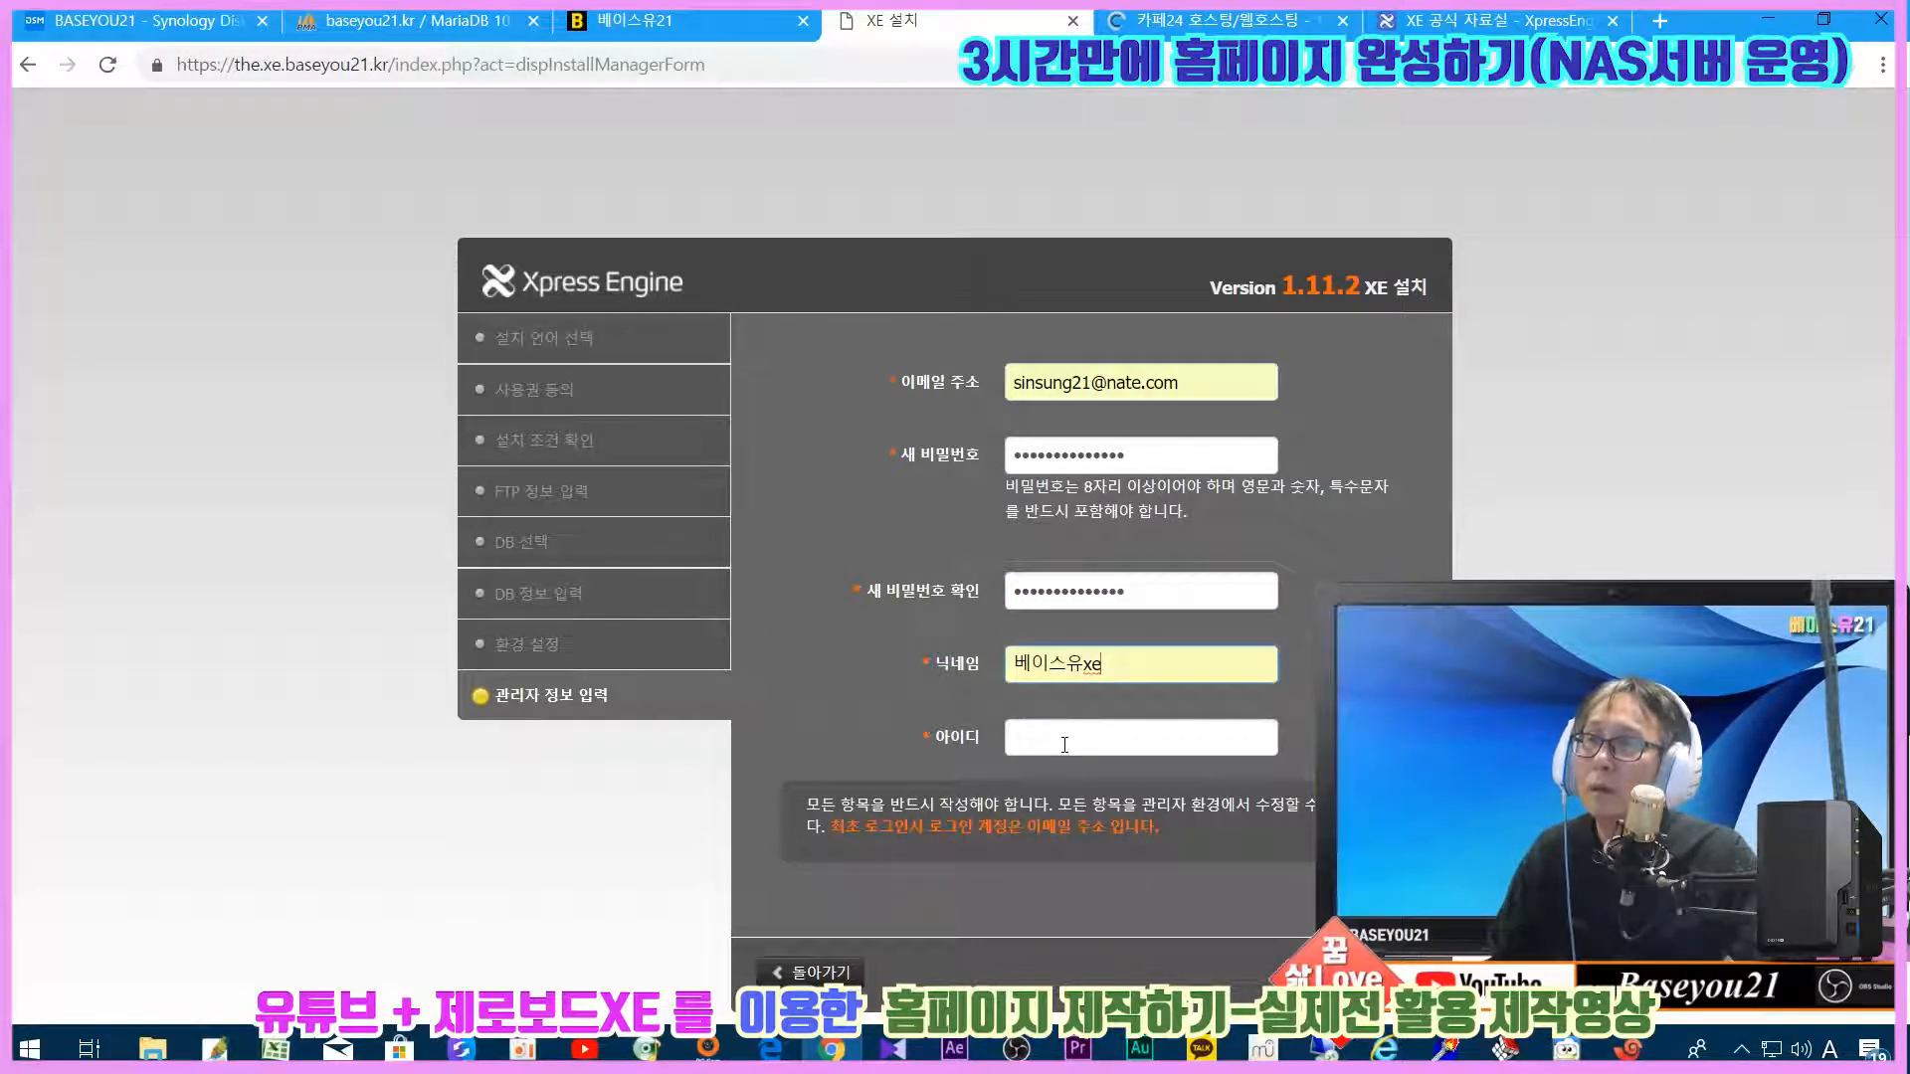
pyautogui.click(1069, 737)
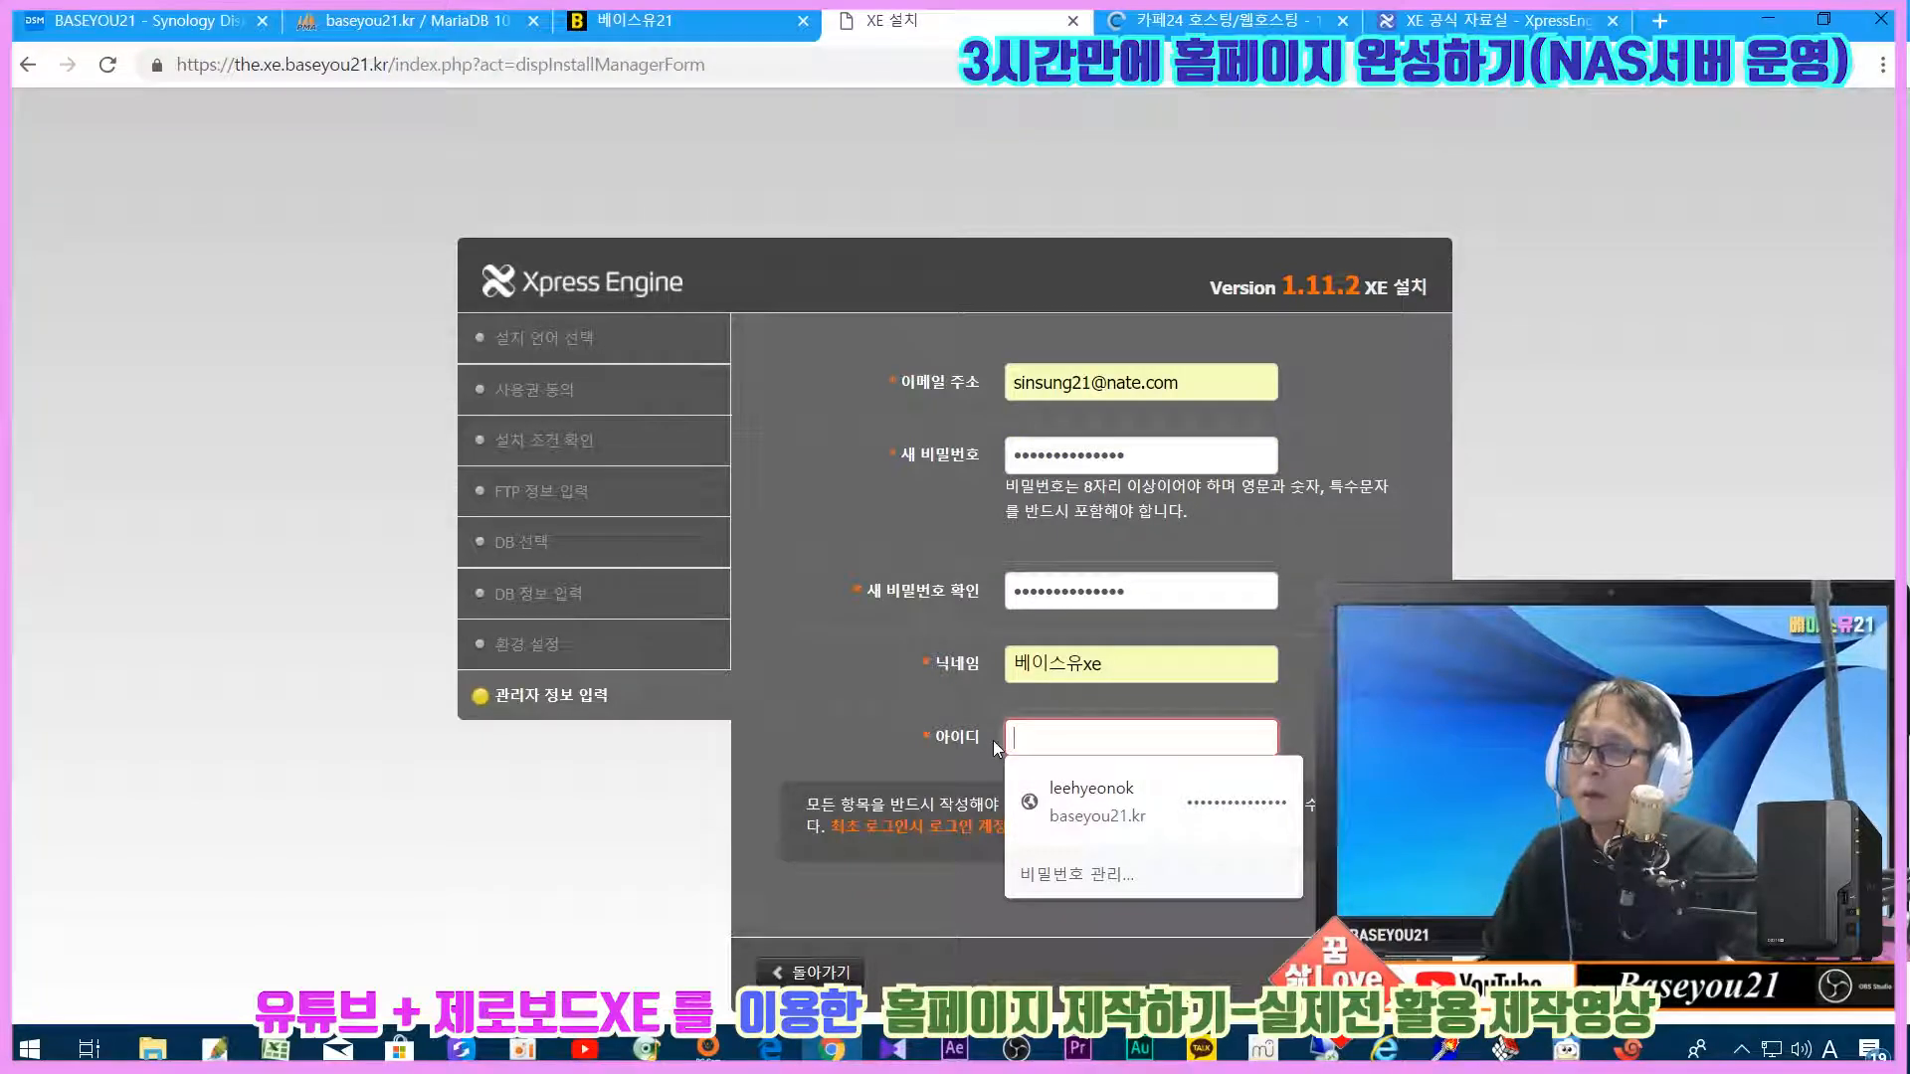
pyautogui.write('baseyou21')
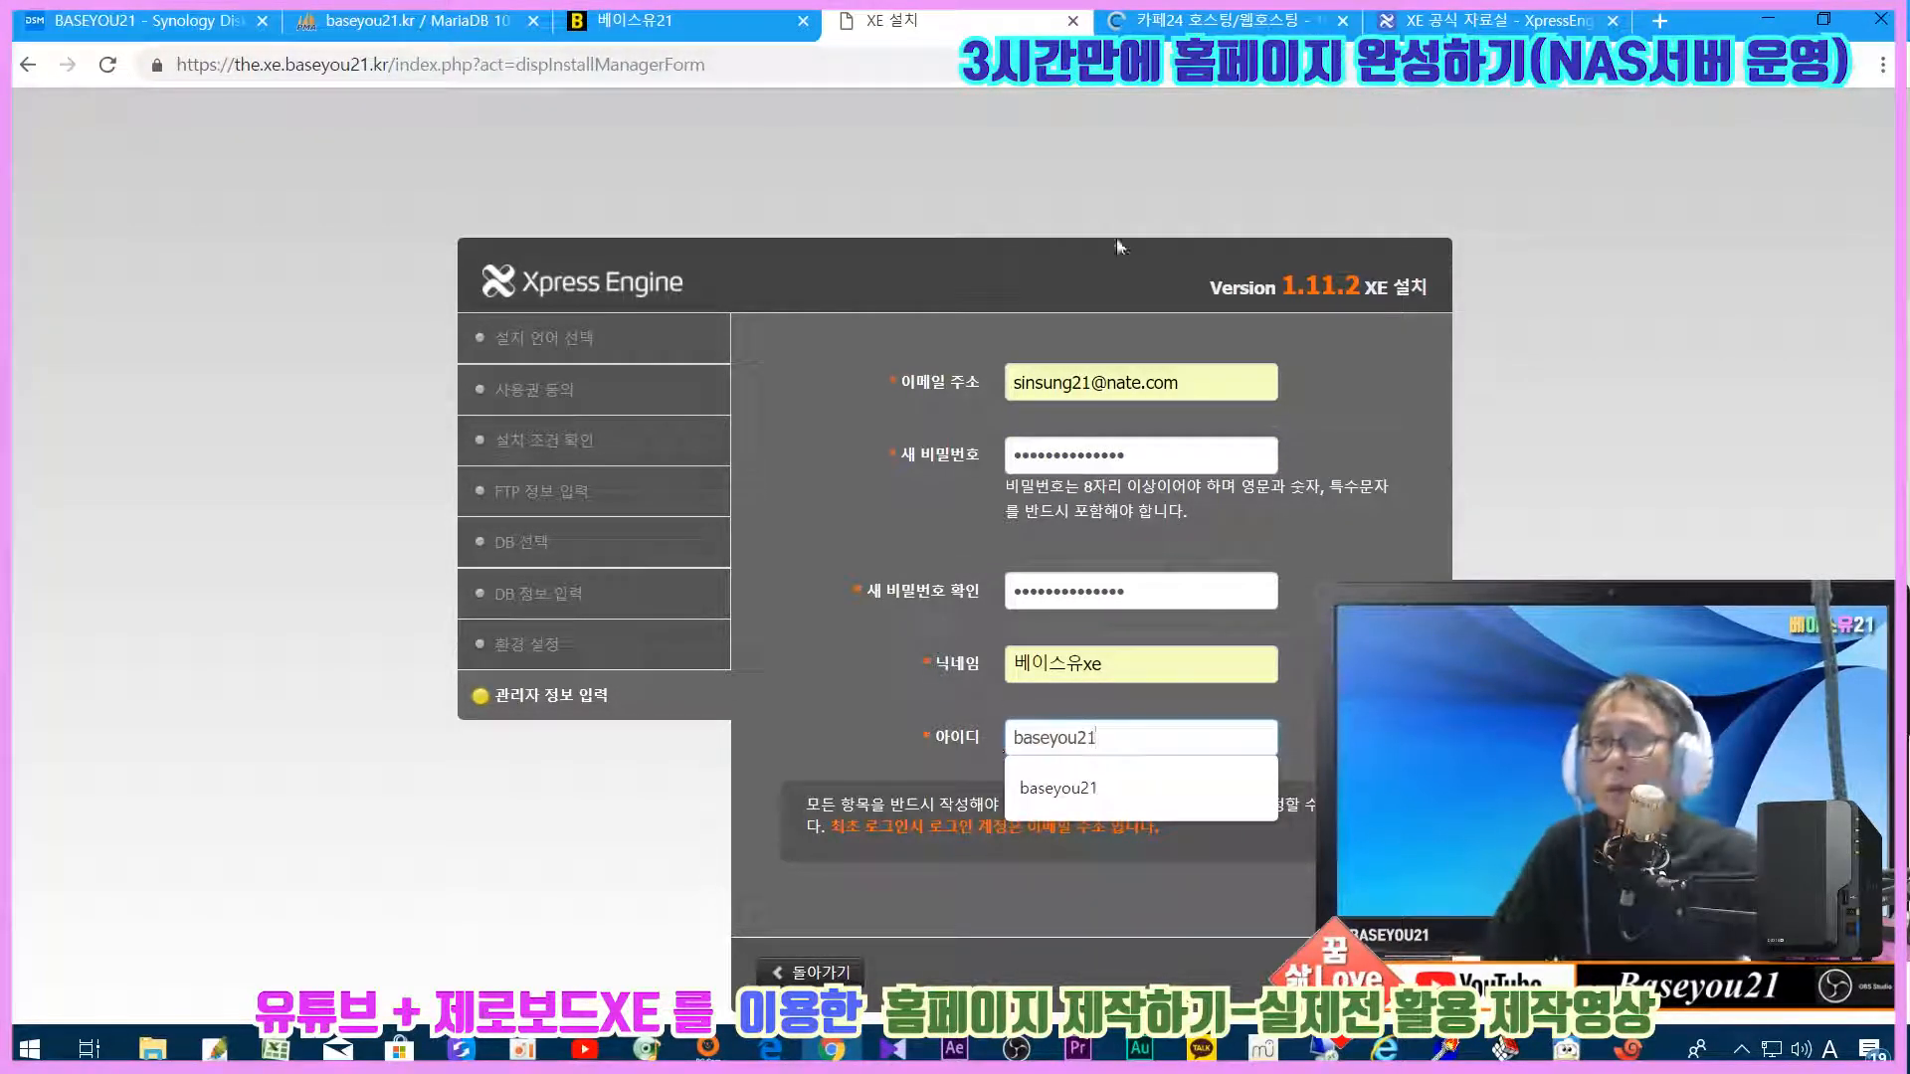
pyautogui.click(1634, 490)
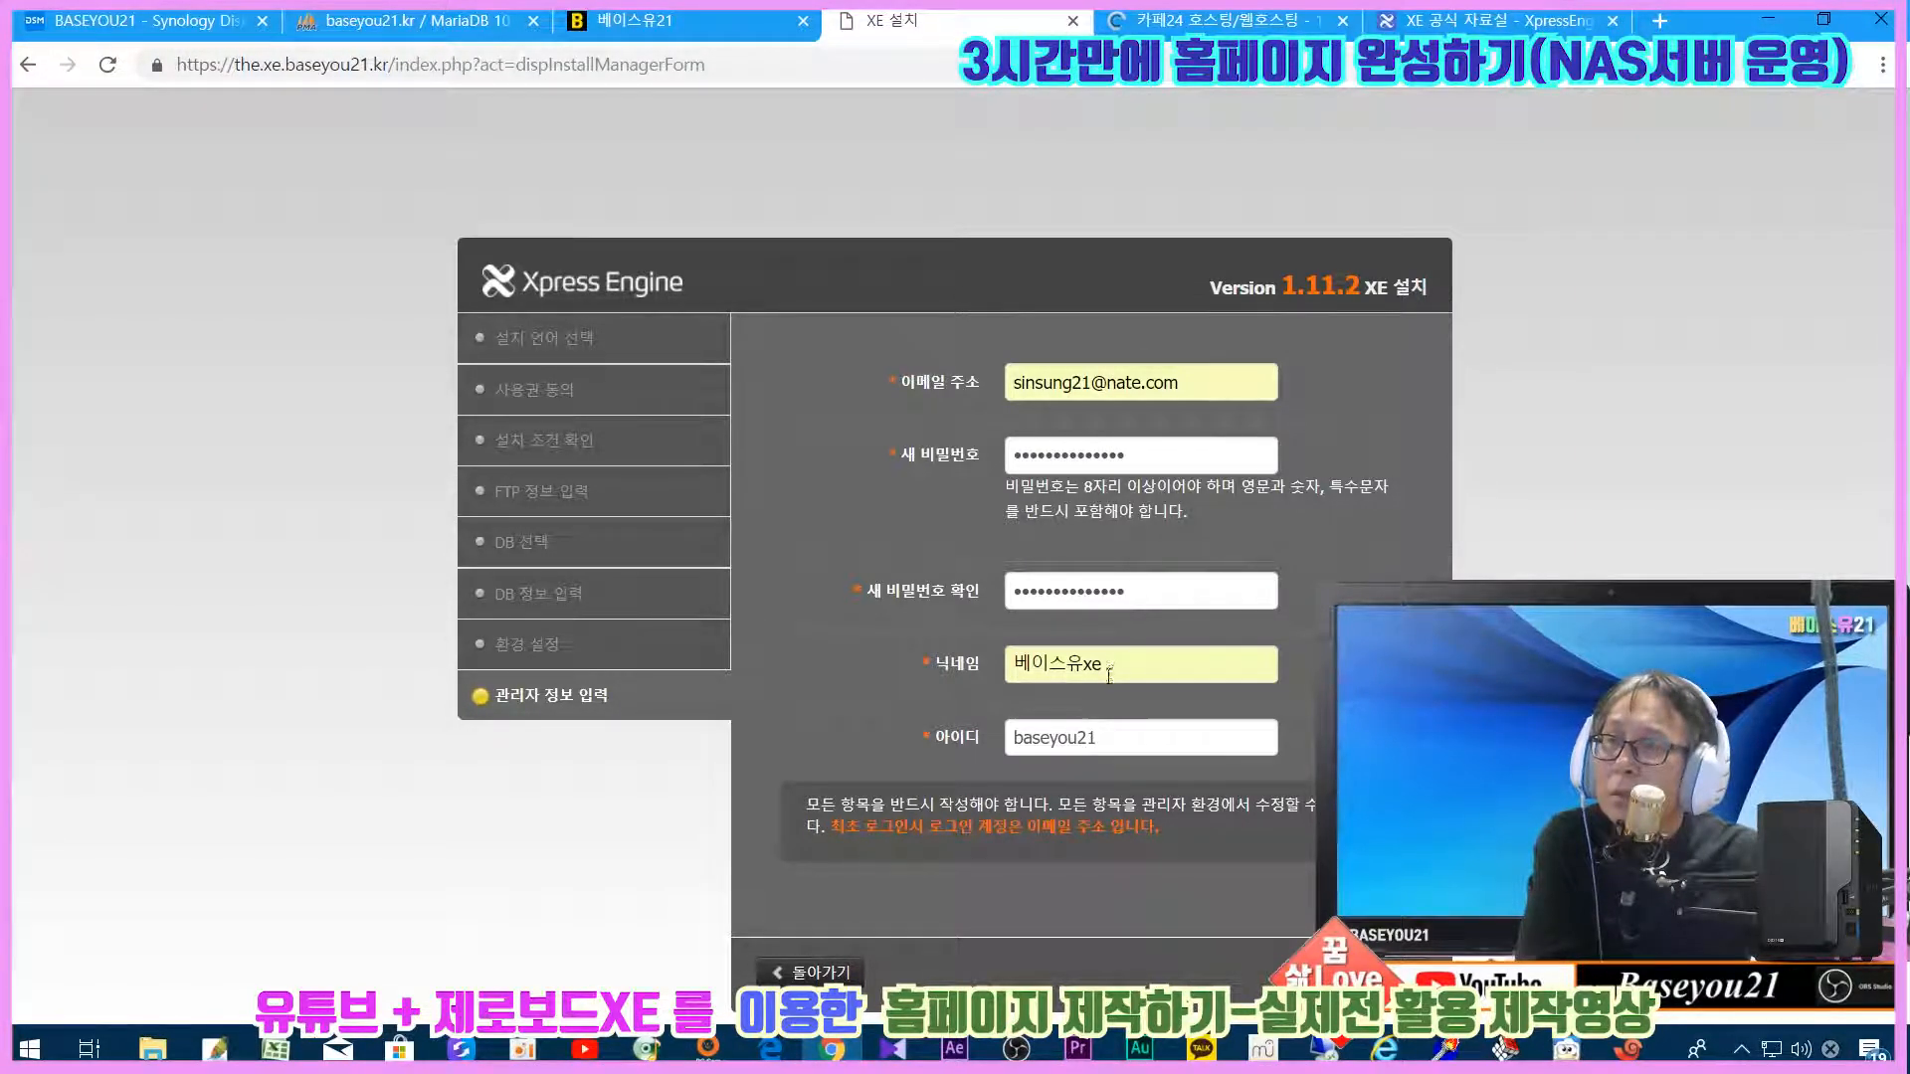
pyautogui.click(1146, 673)
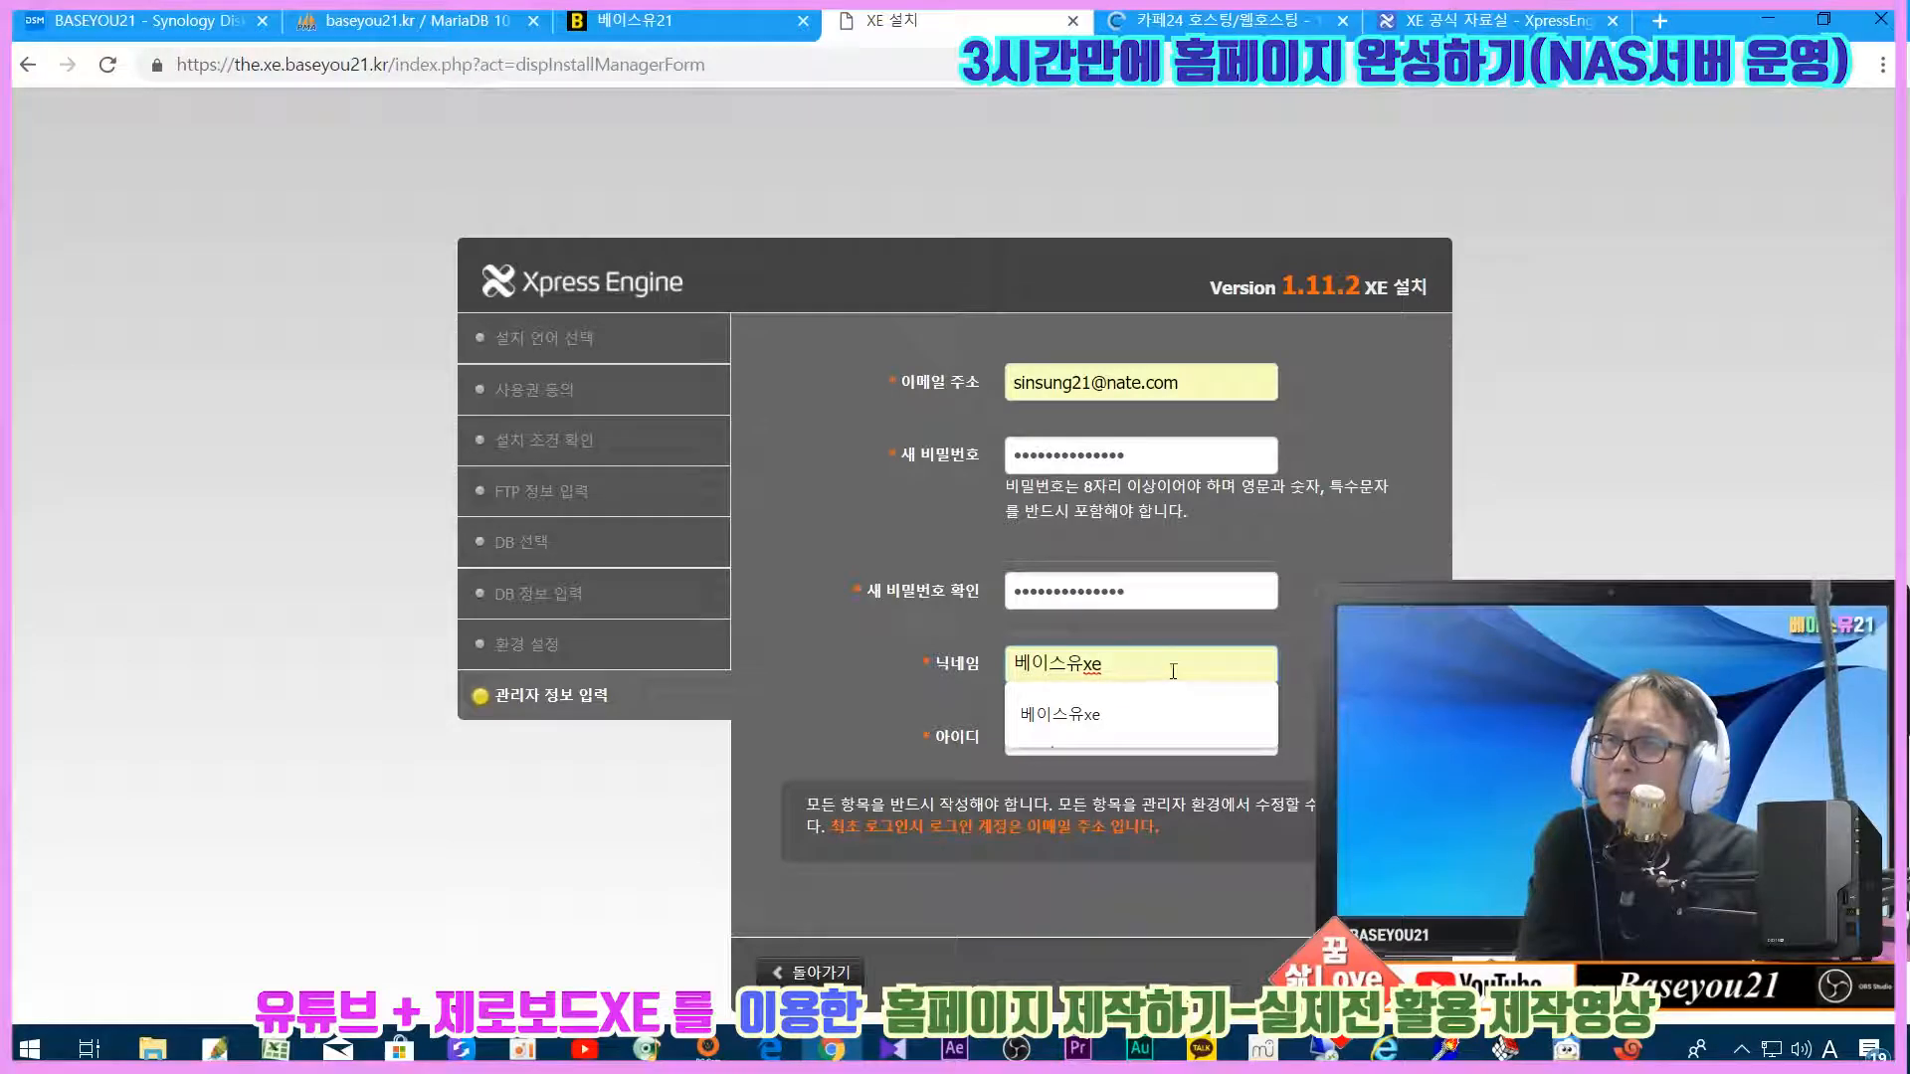
pyautogui.click(1174, 725)
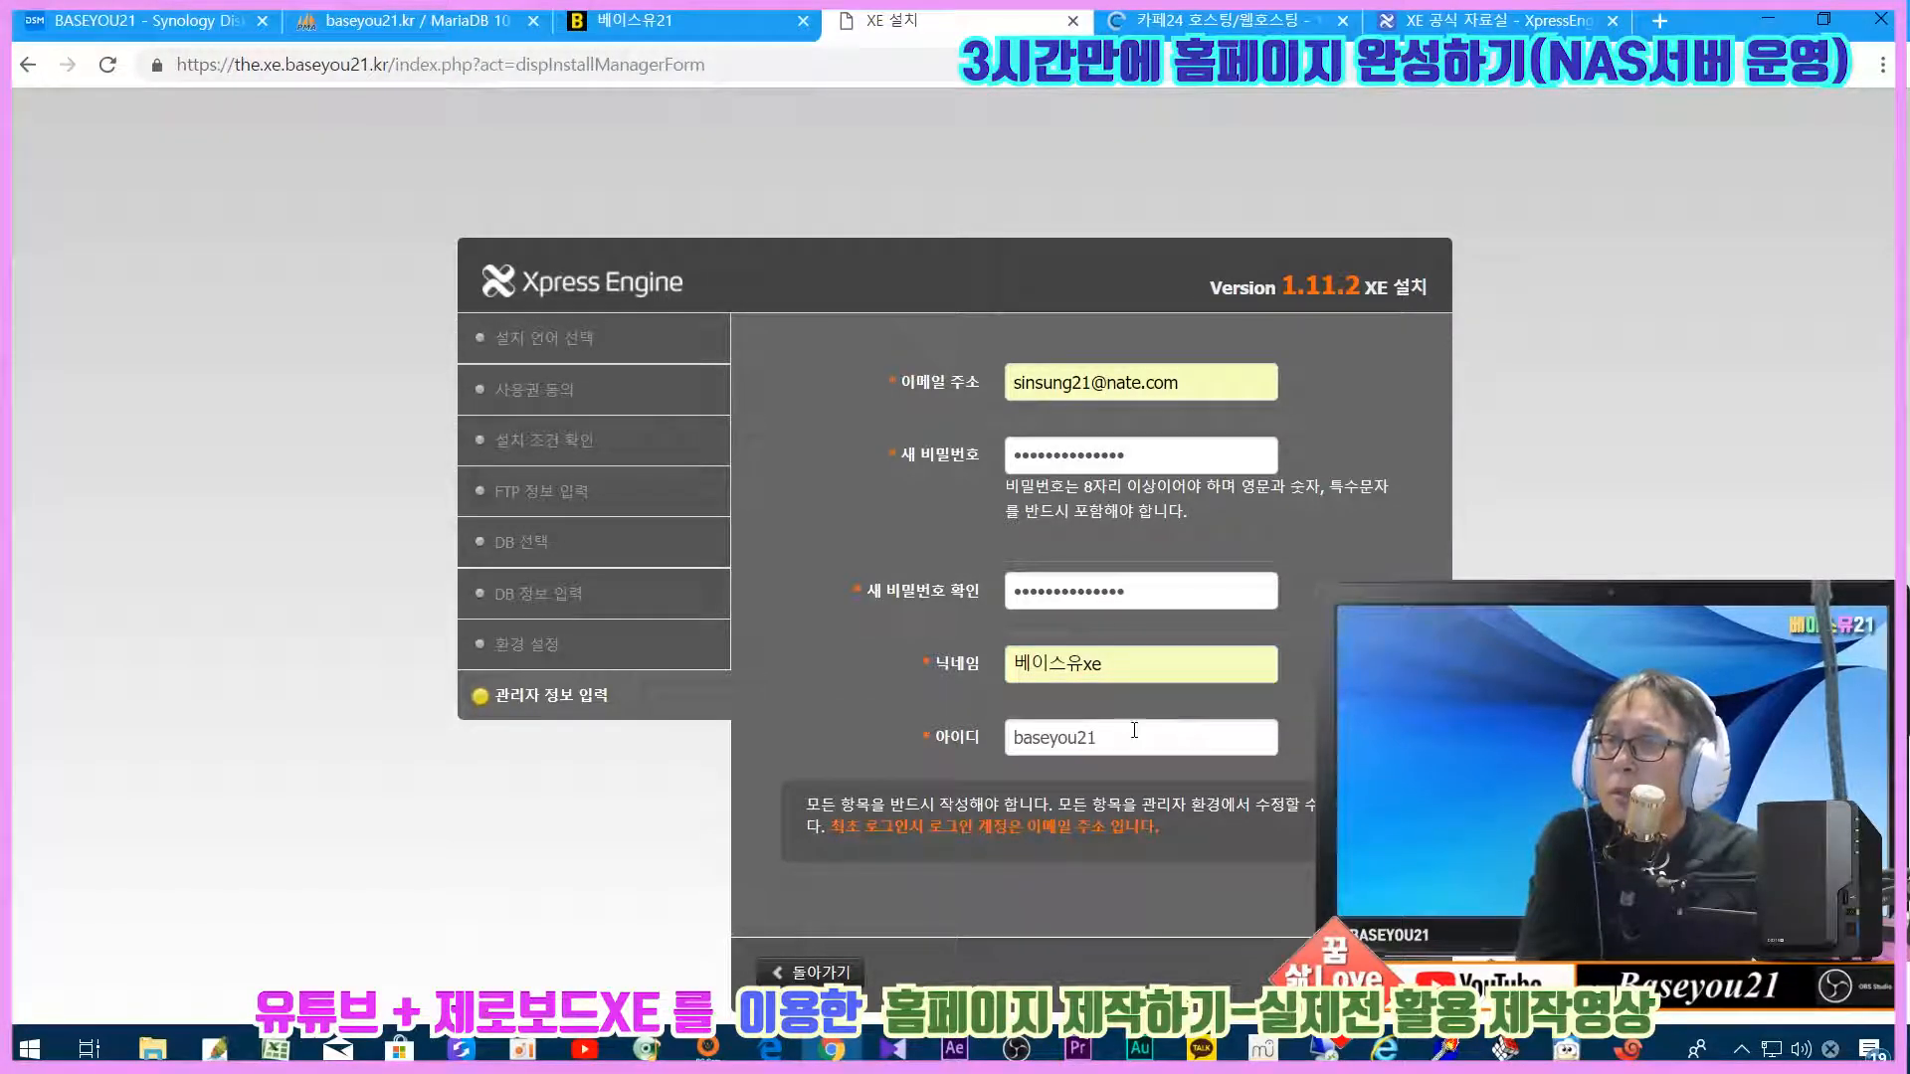
pyautogui.press('Return')
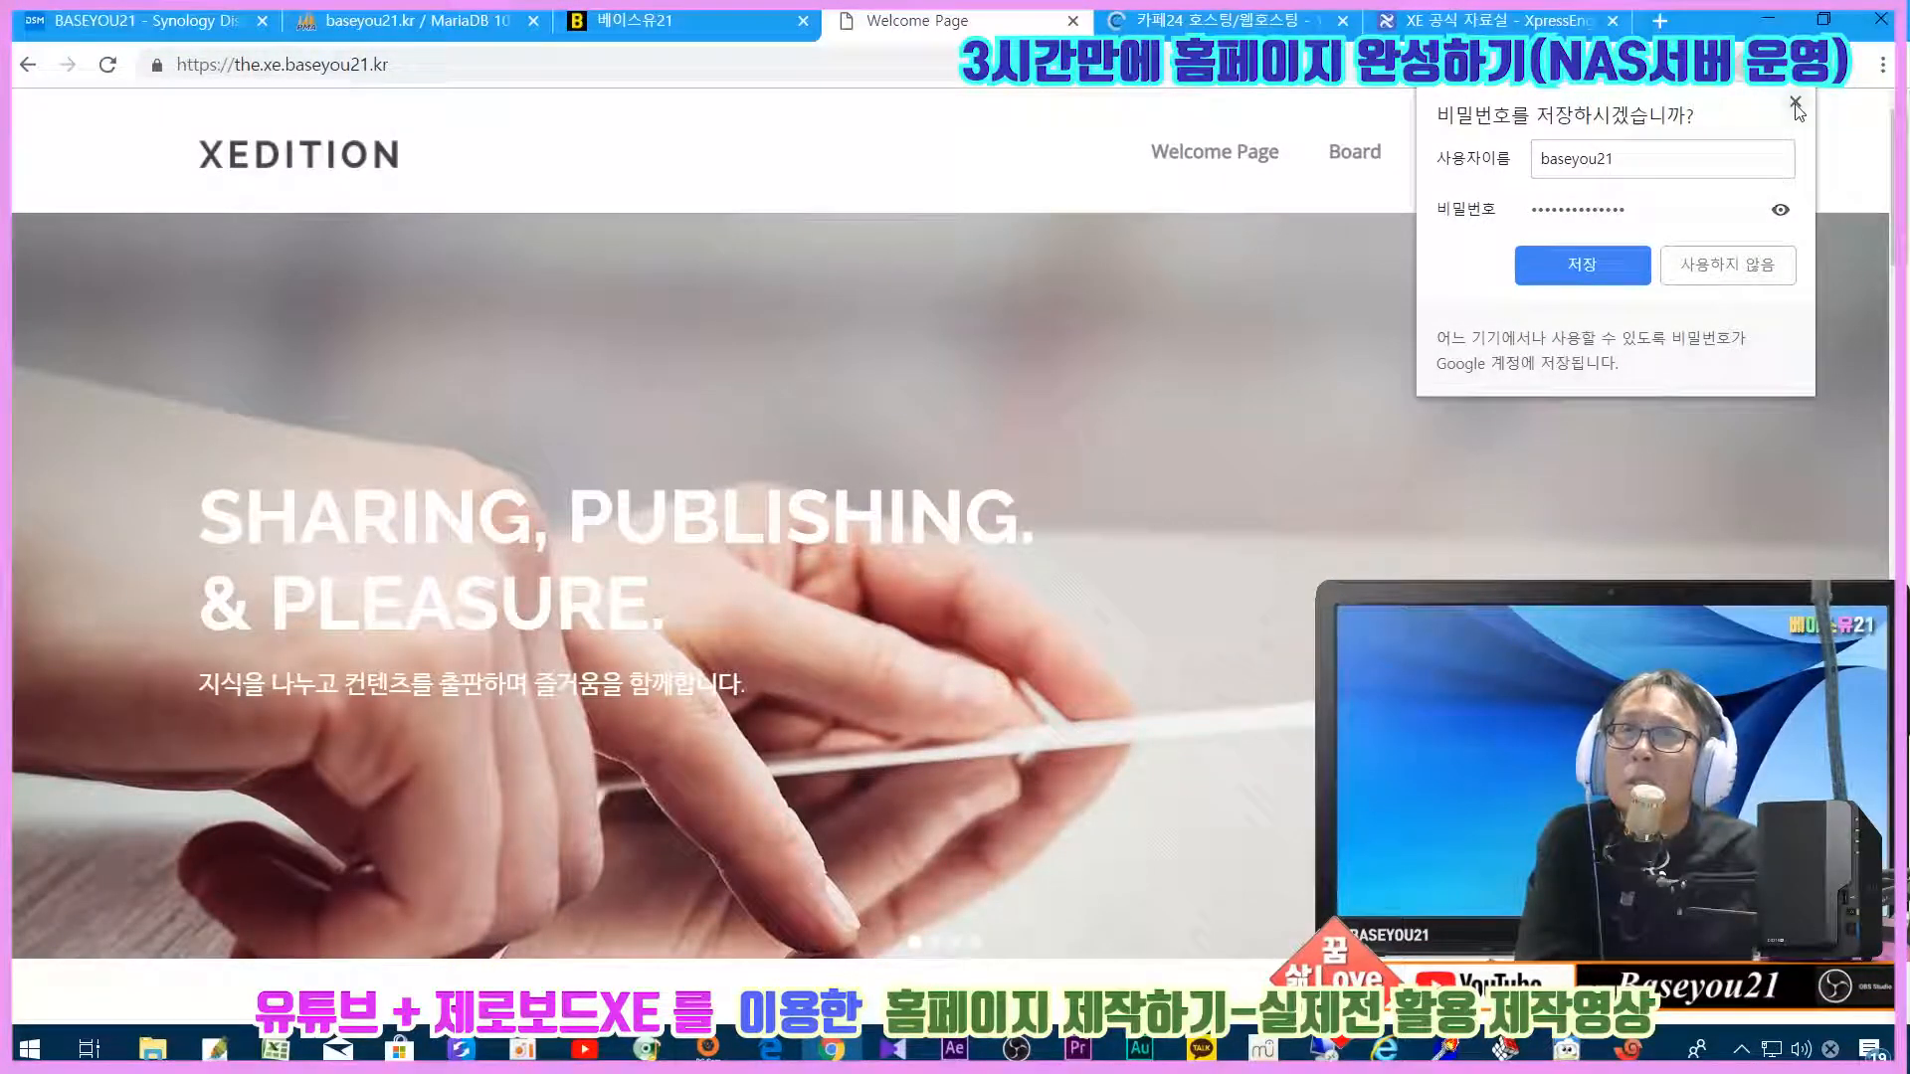
# Step: Dismiss the save-password popup, confirm the the.xe.baseyou21.kr address, and scroll the XEDITION welcome page
pyautogui.click(1795, 104)
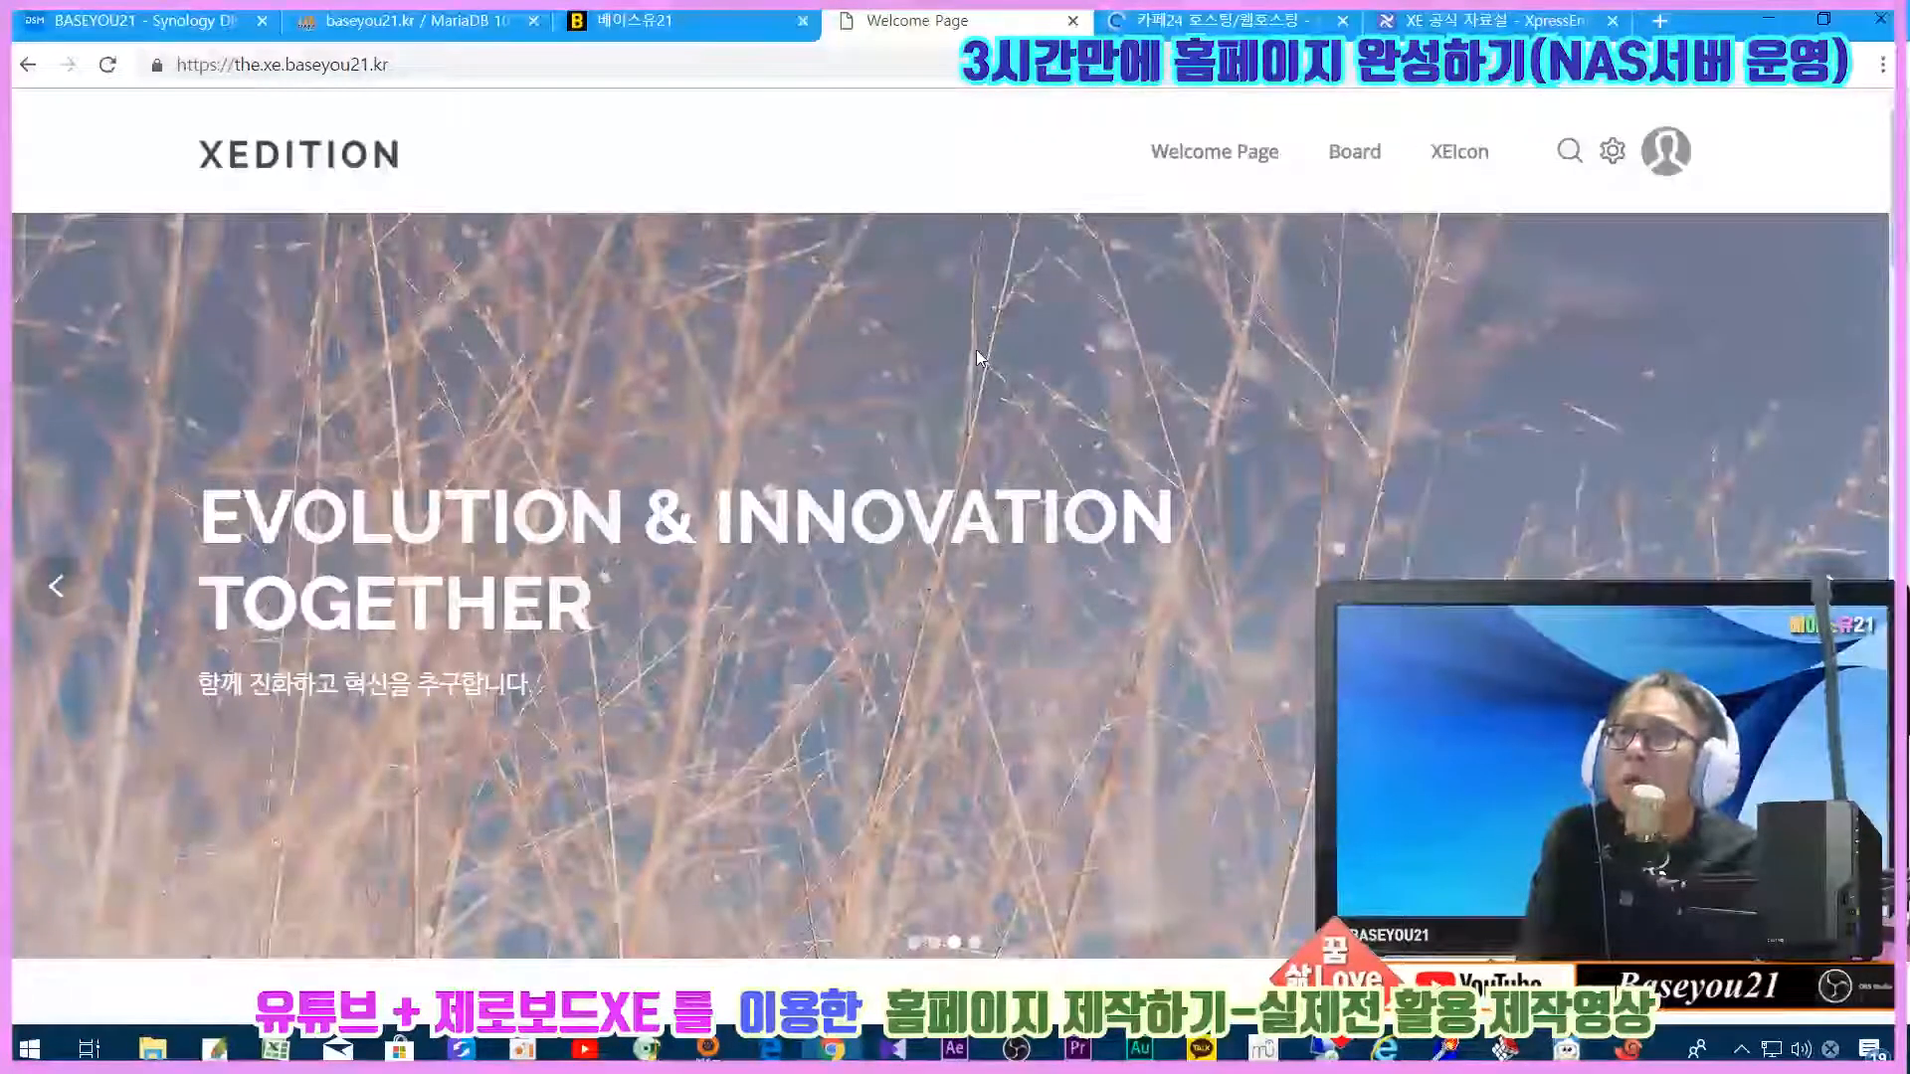
pyautogui.click(398, 66)
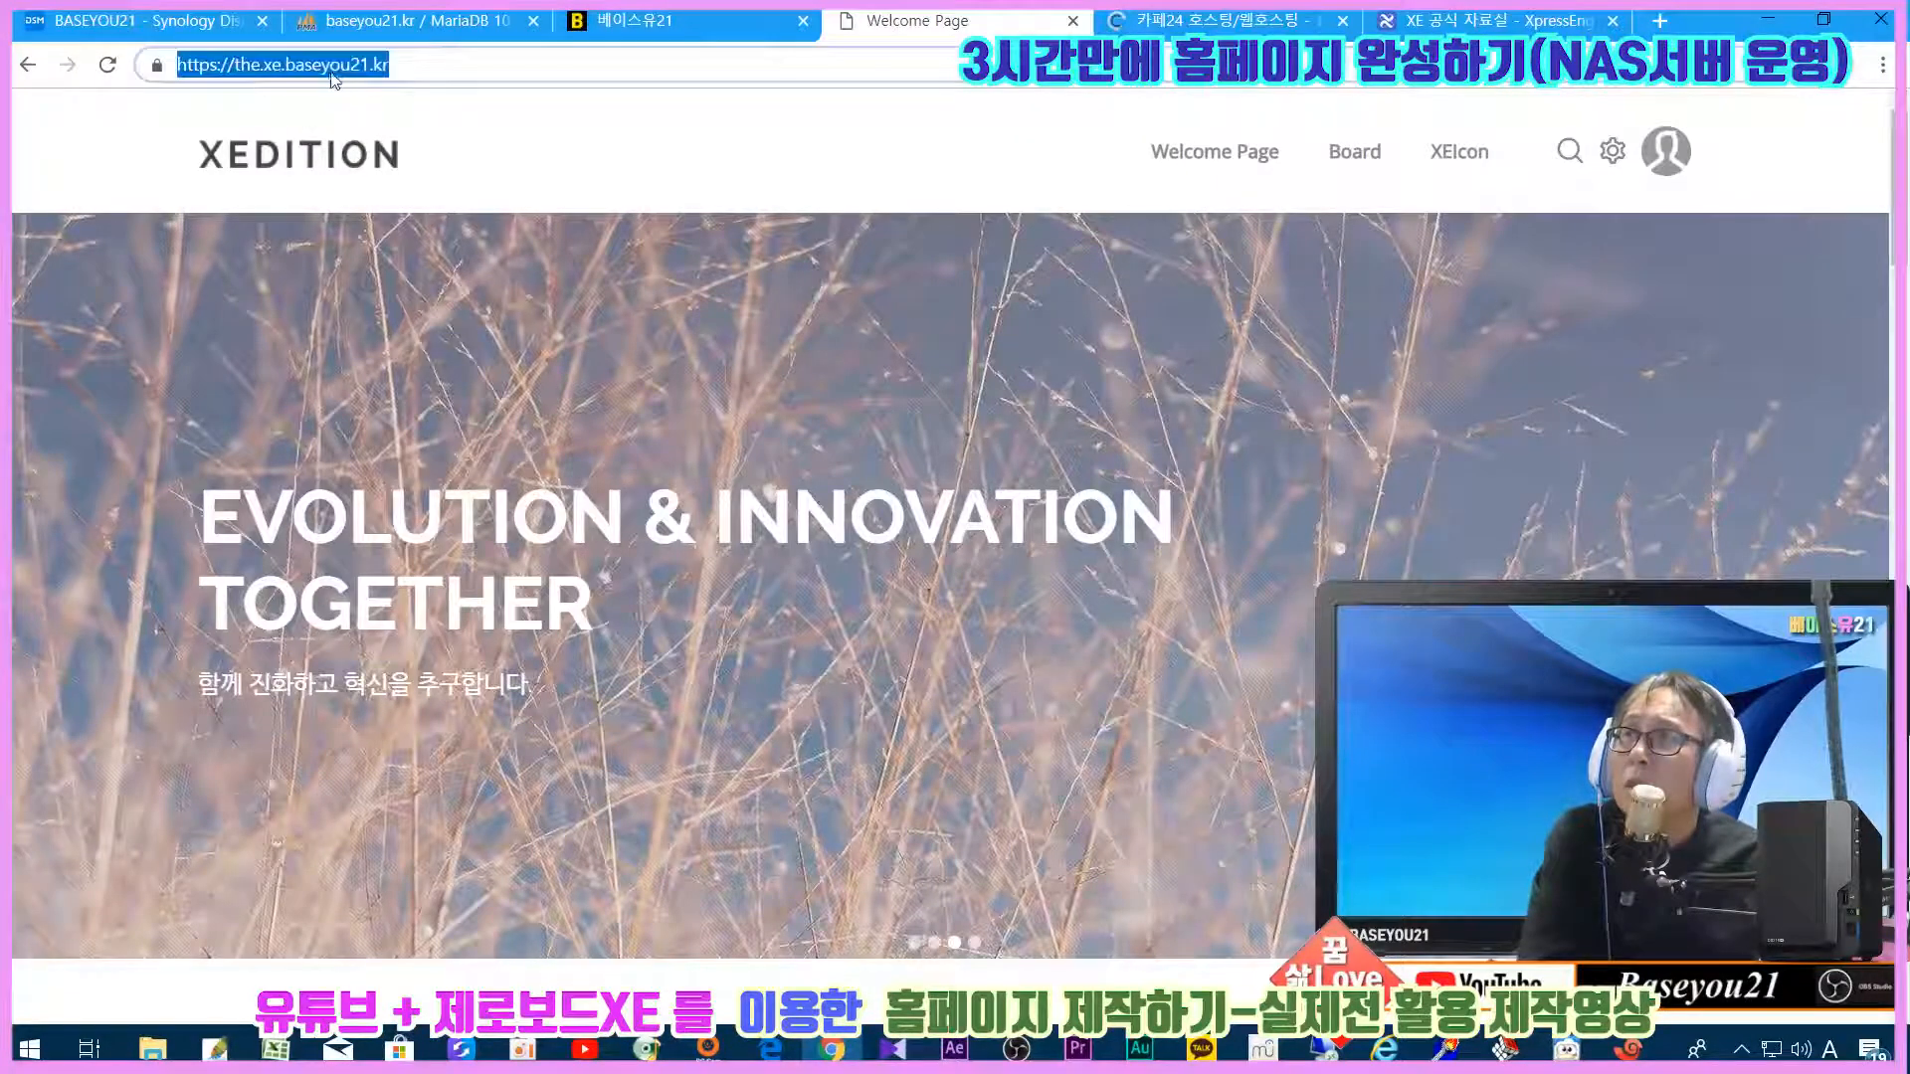
pyautogui.click(403, 68)
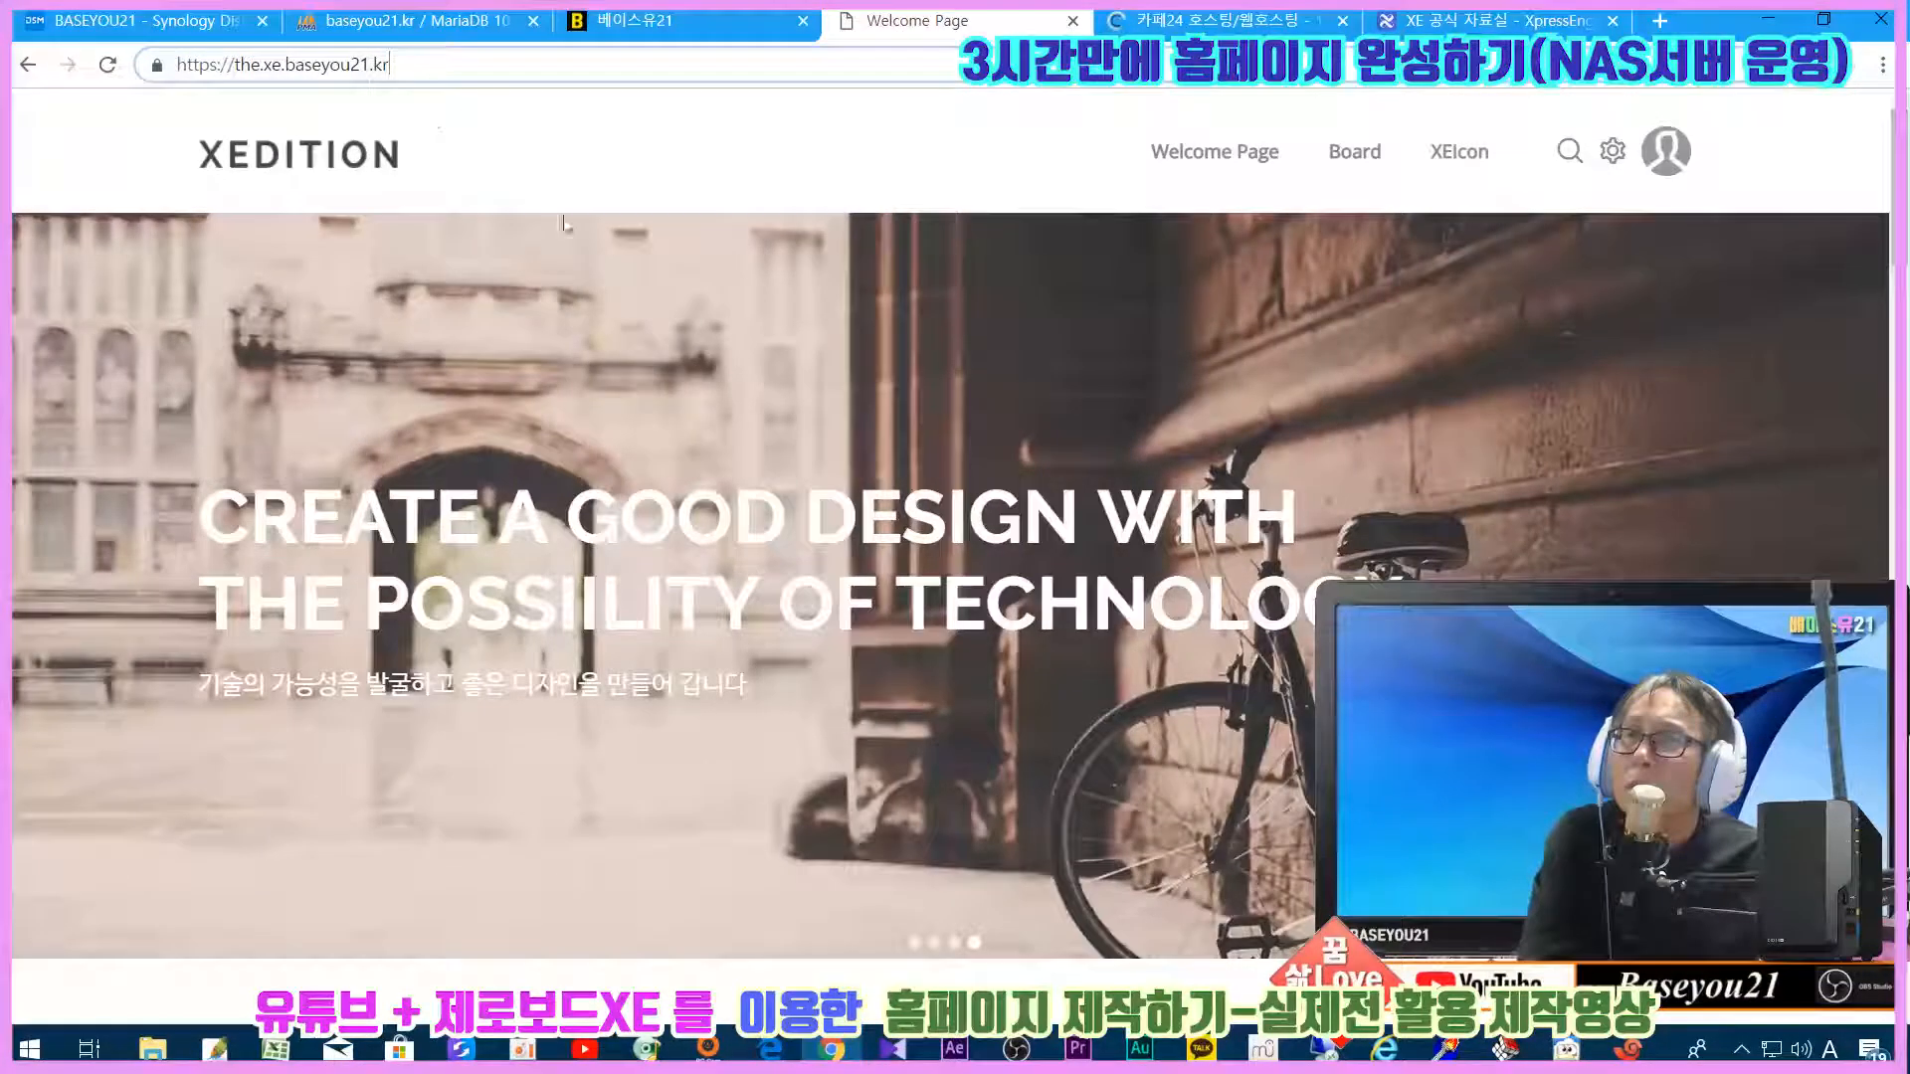
pyautogui.scroll(-5, 960, 461)
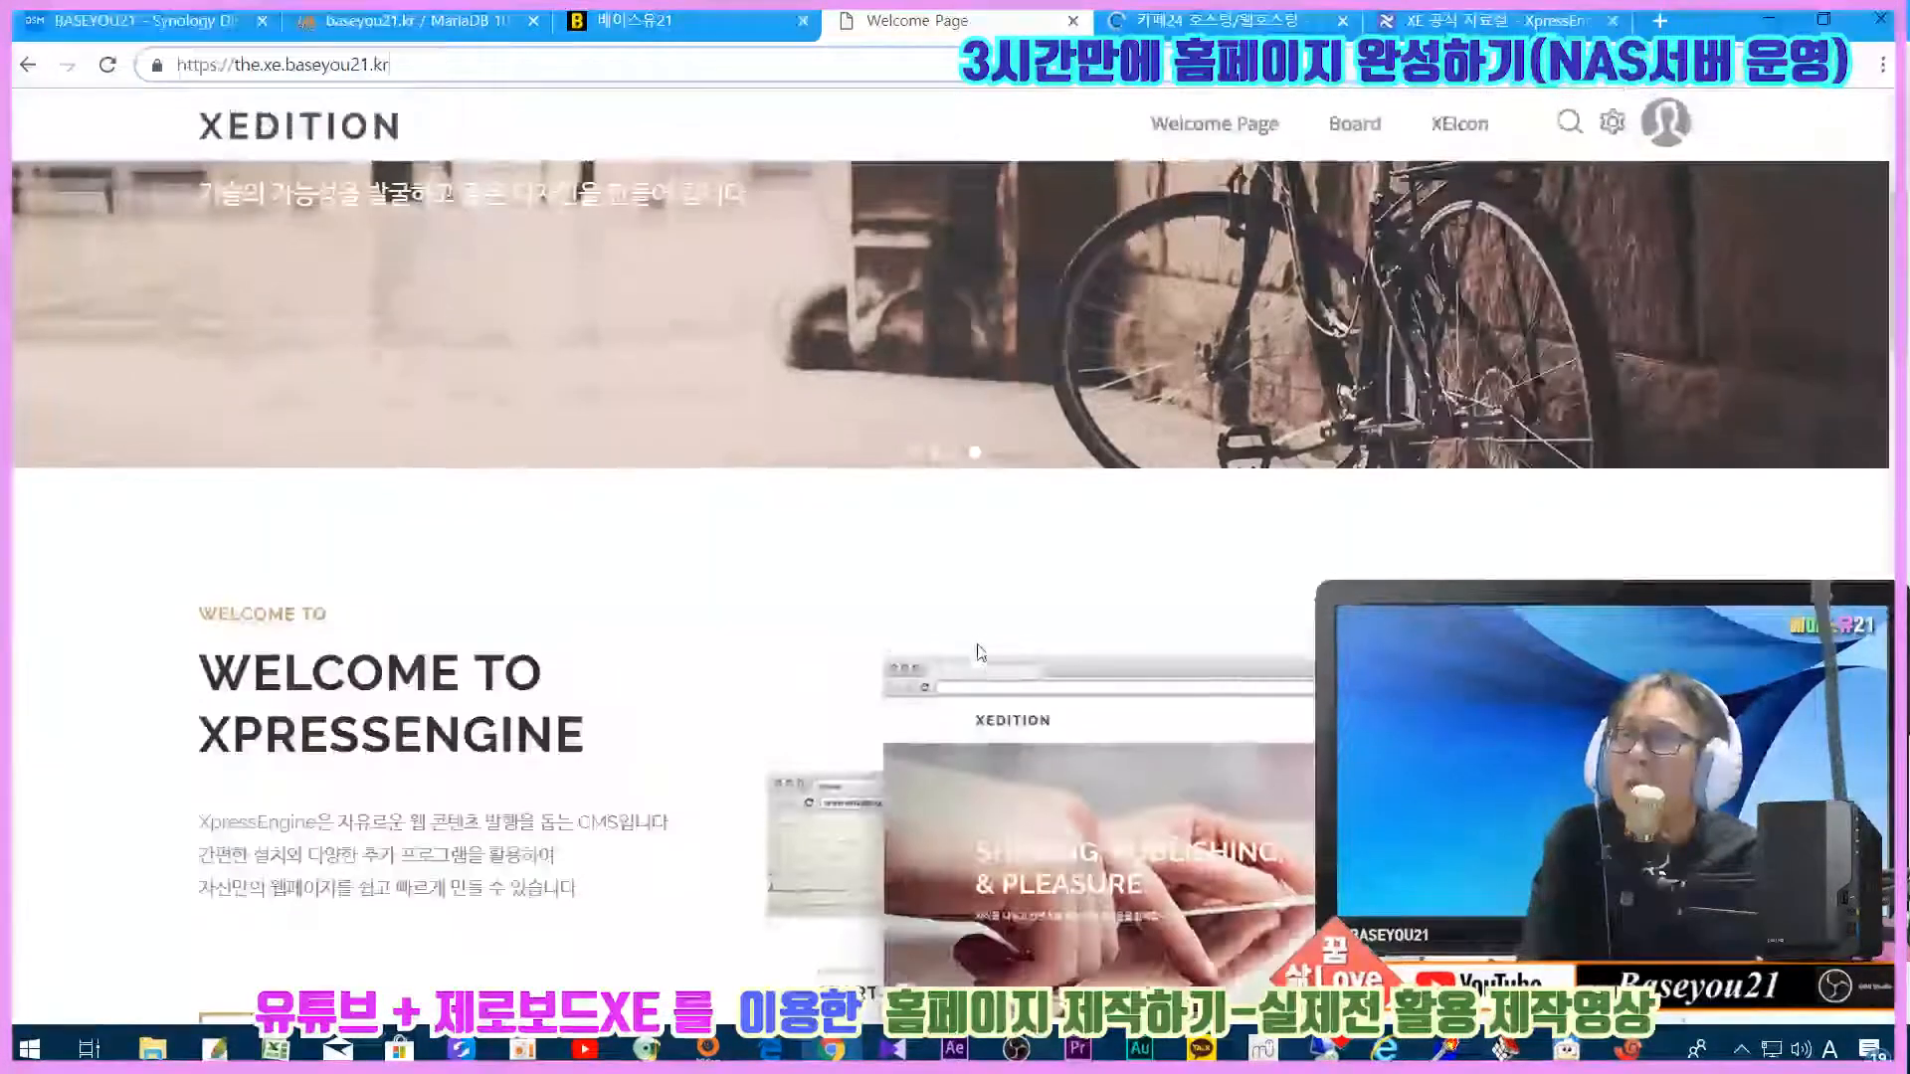
pyautogui.scroll(-20, 980, 647)
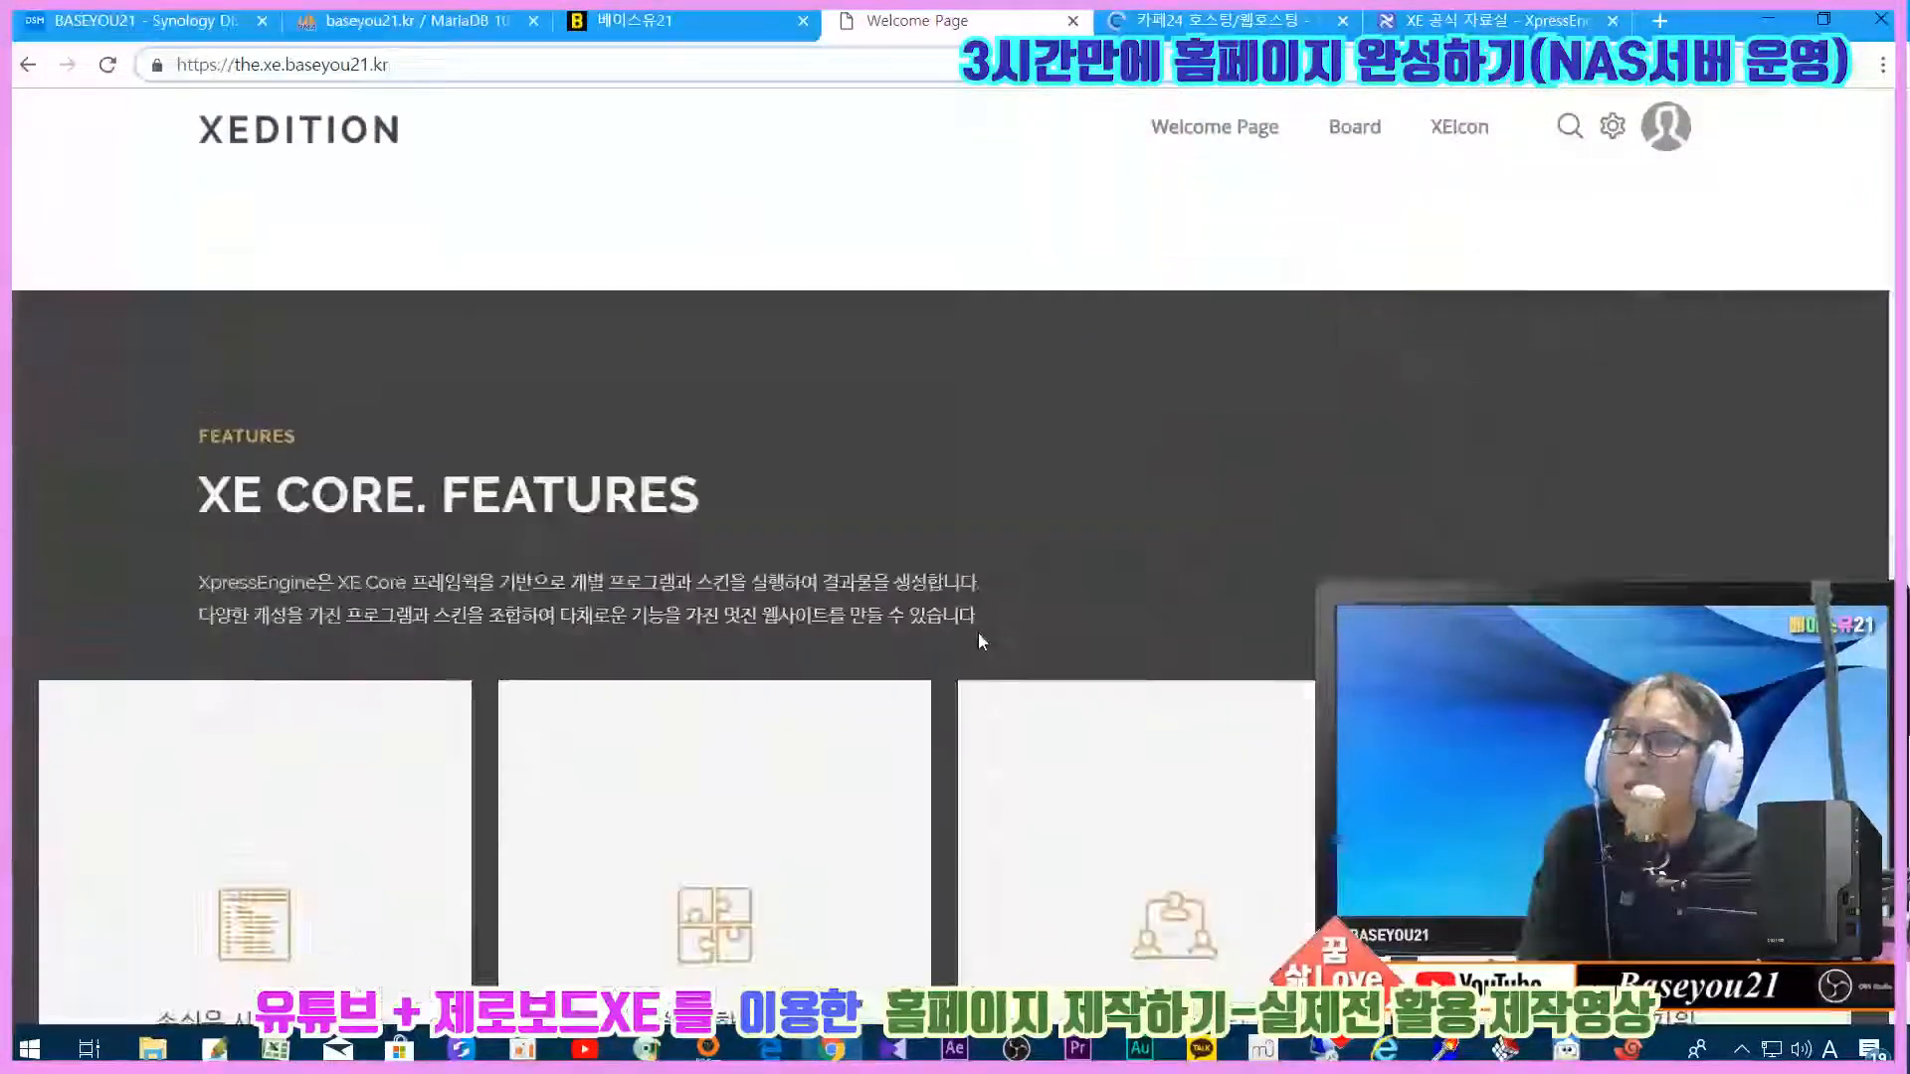
pyautogui.scroll(20, 976, 640)
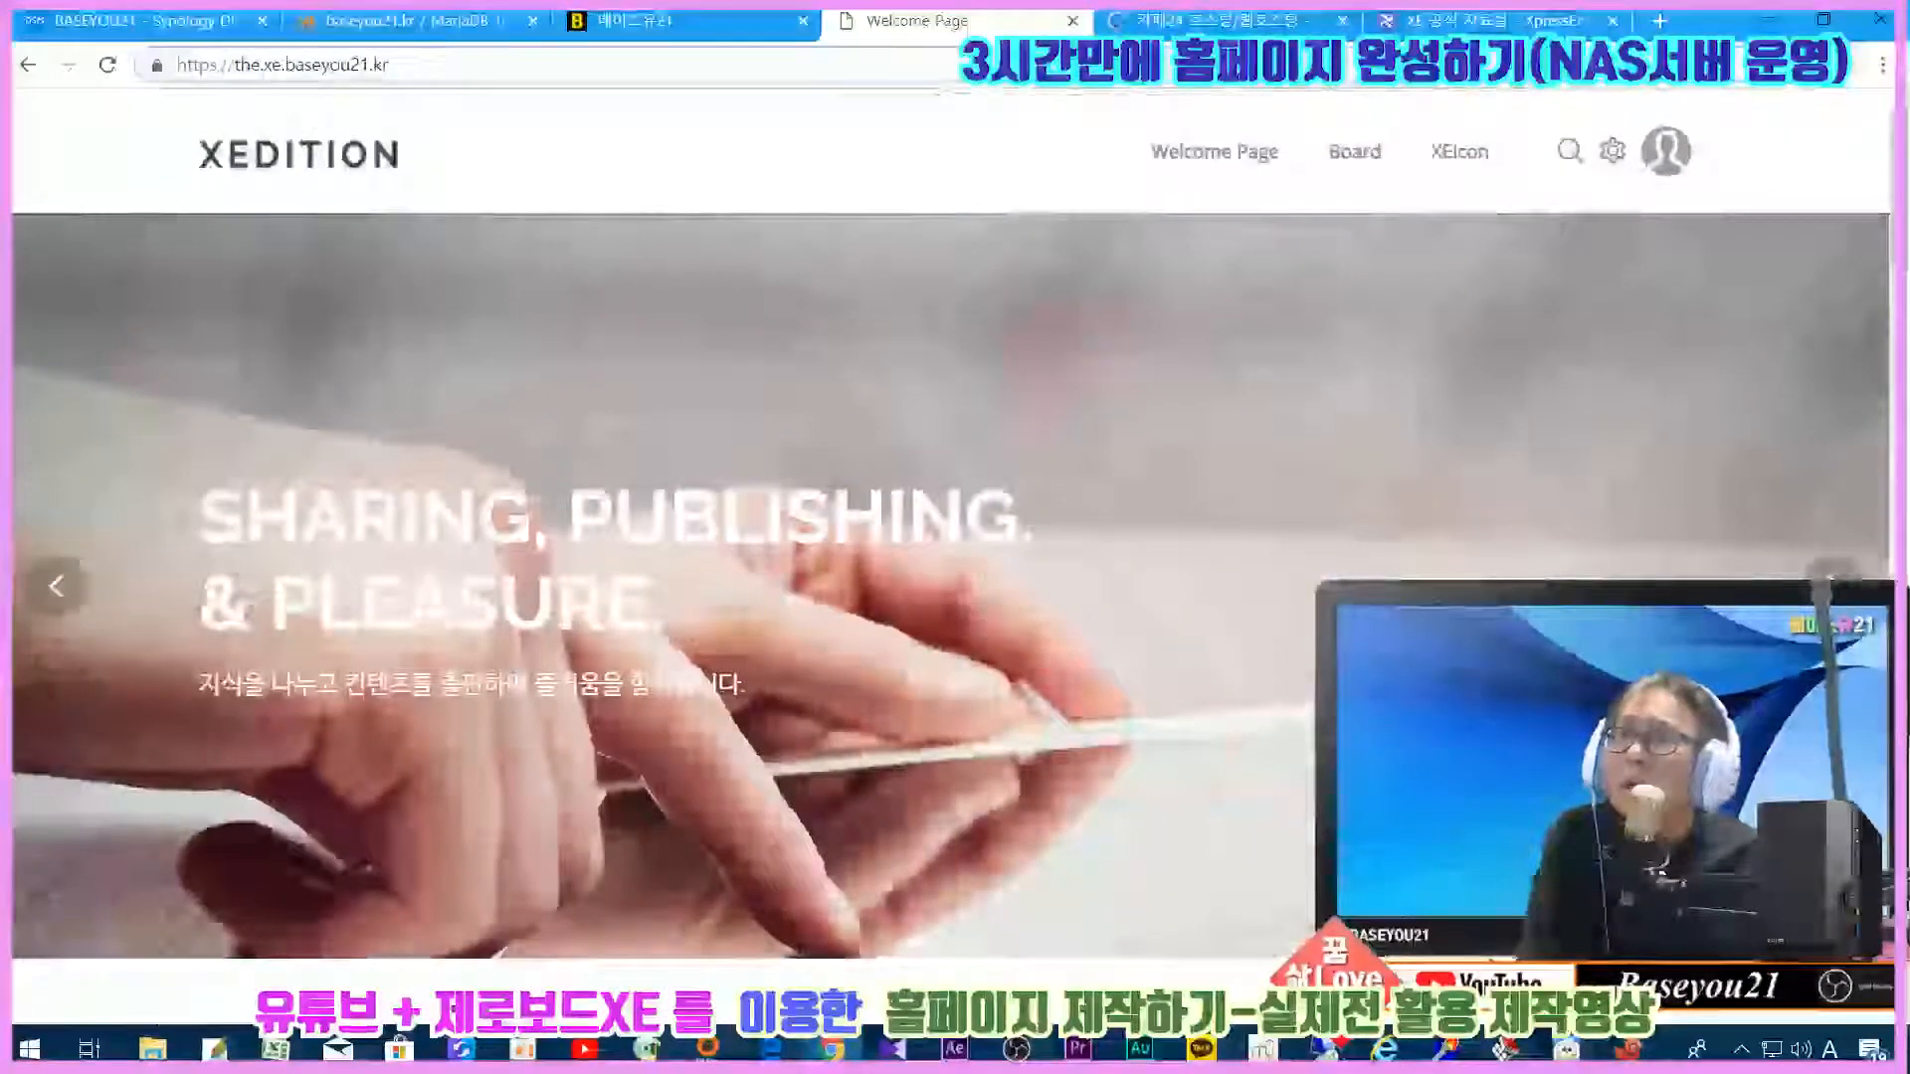
# Step: Log out from the admin dashboard and reload the site at its root address
pyautogui.click(1609, 150)
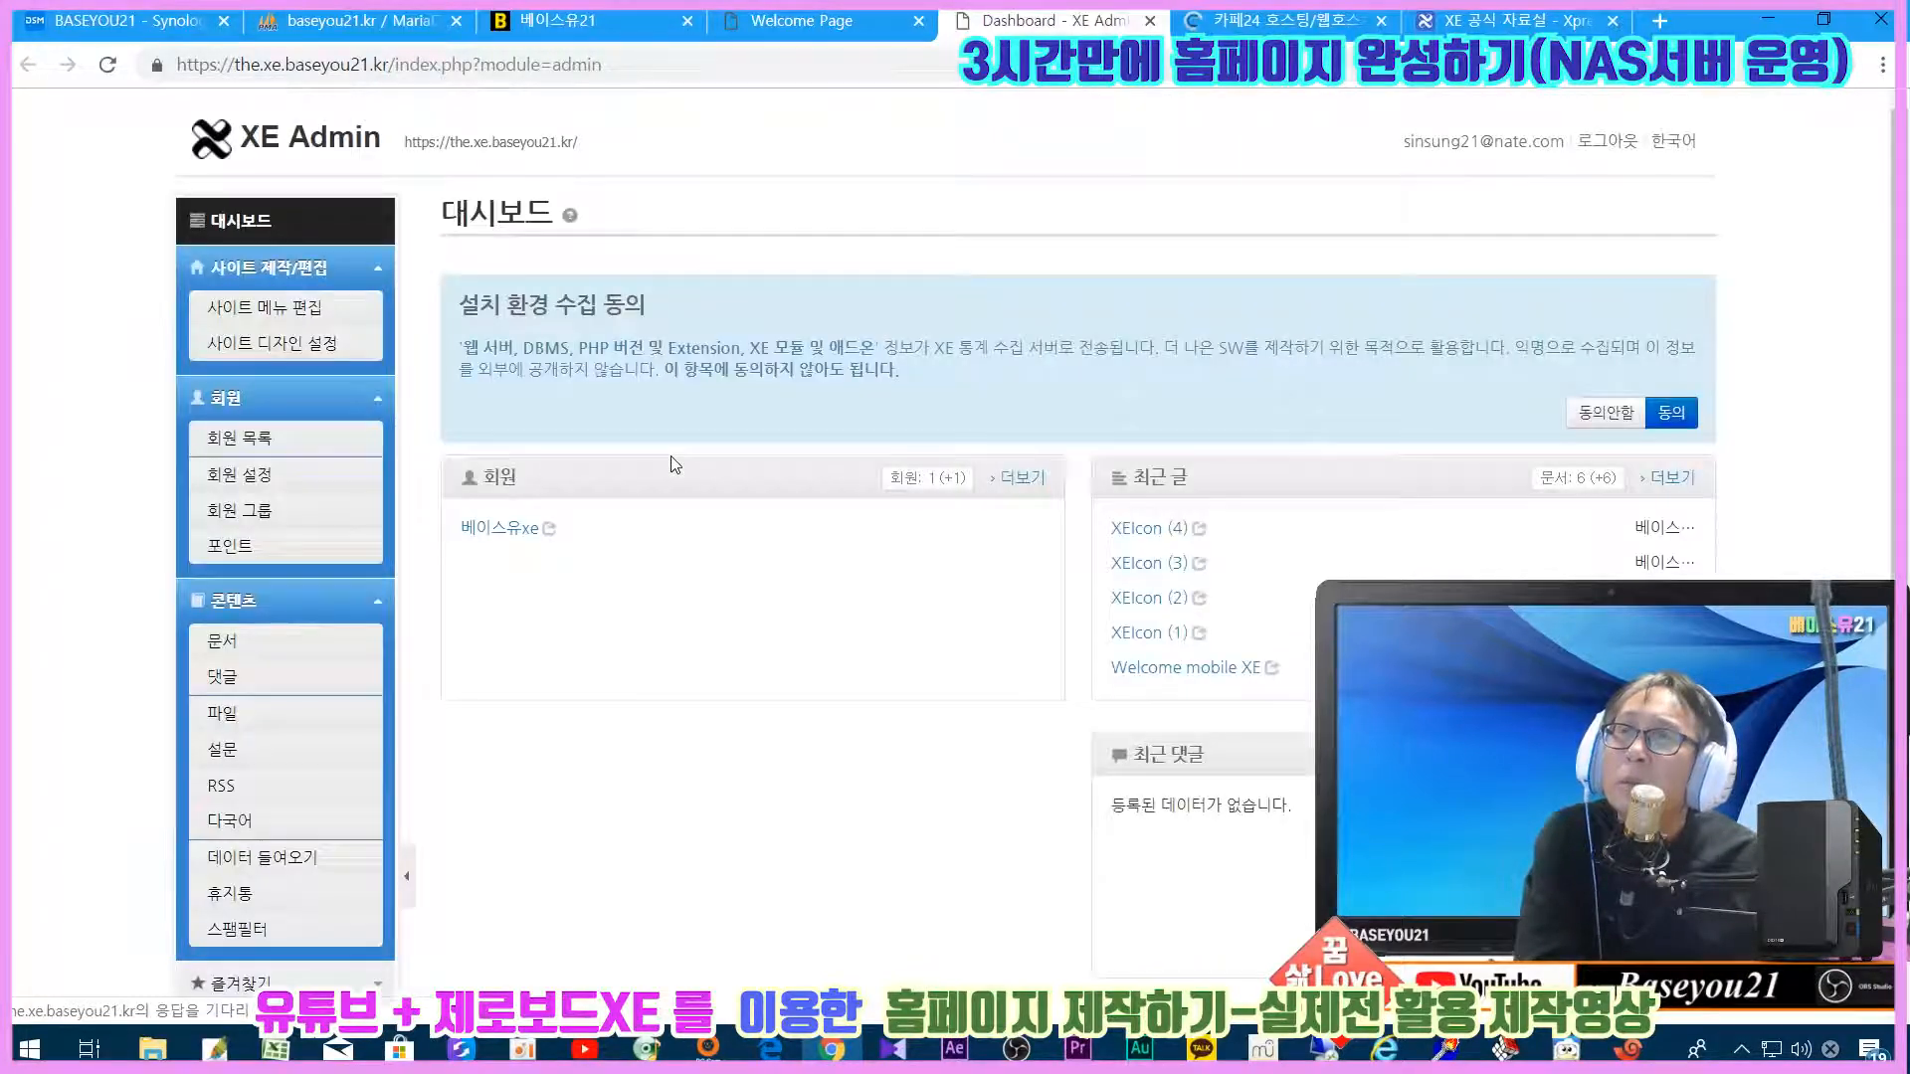
pyautogui.click(1607, 141)
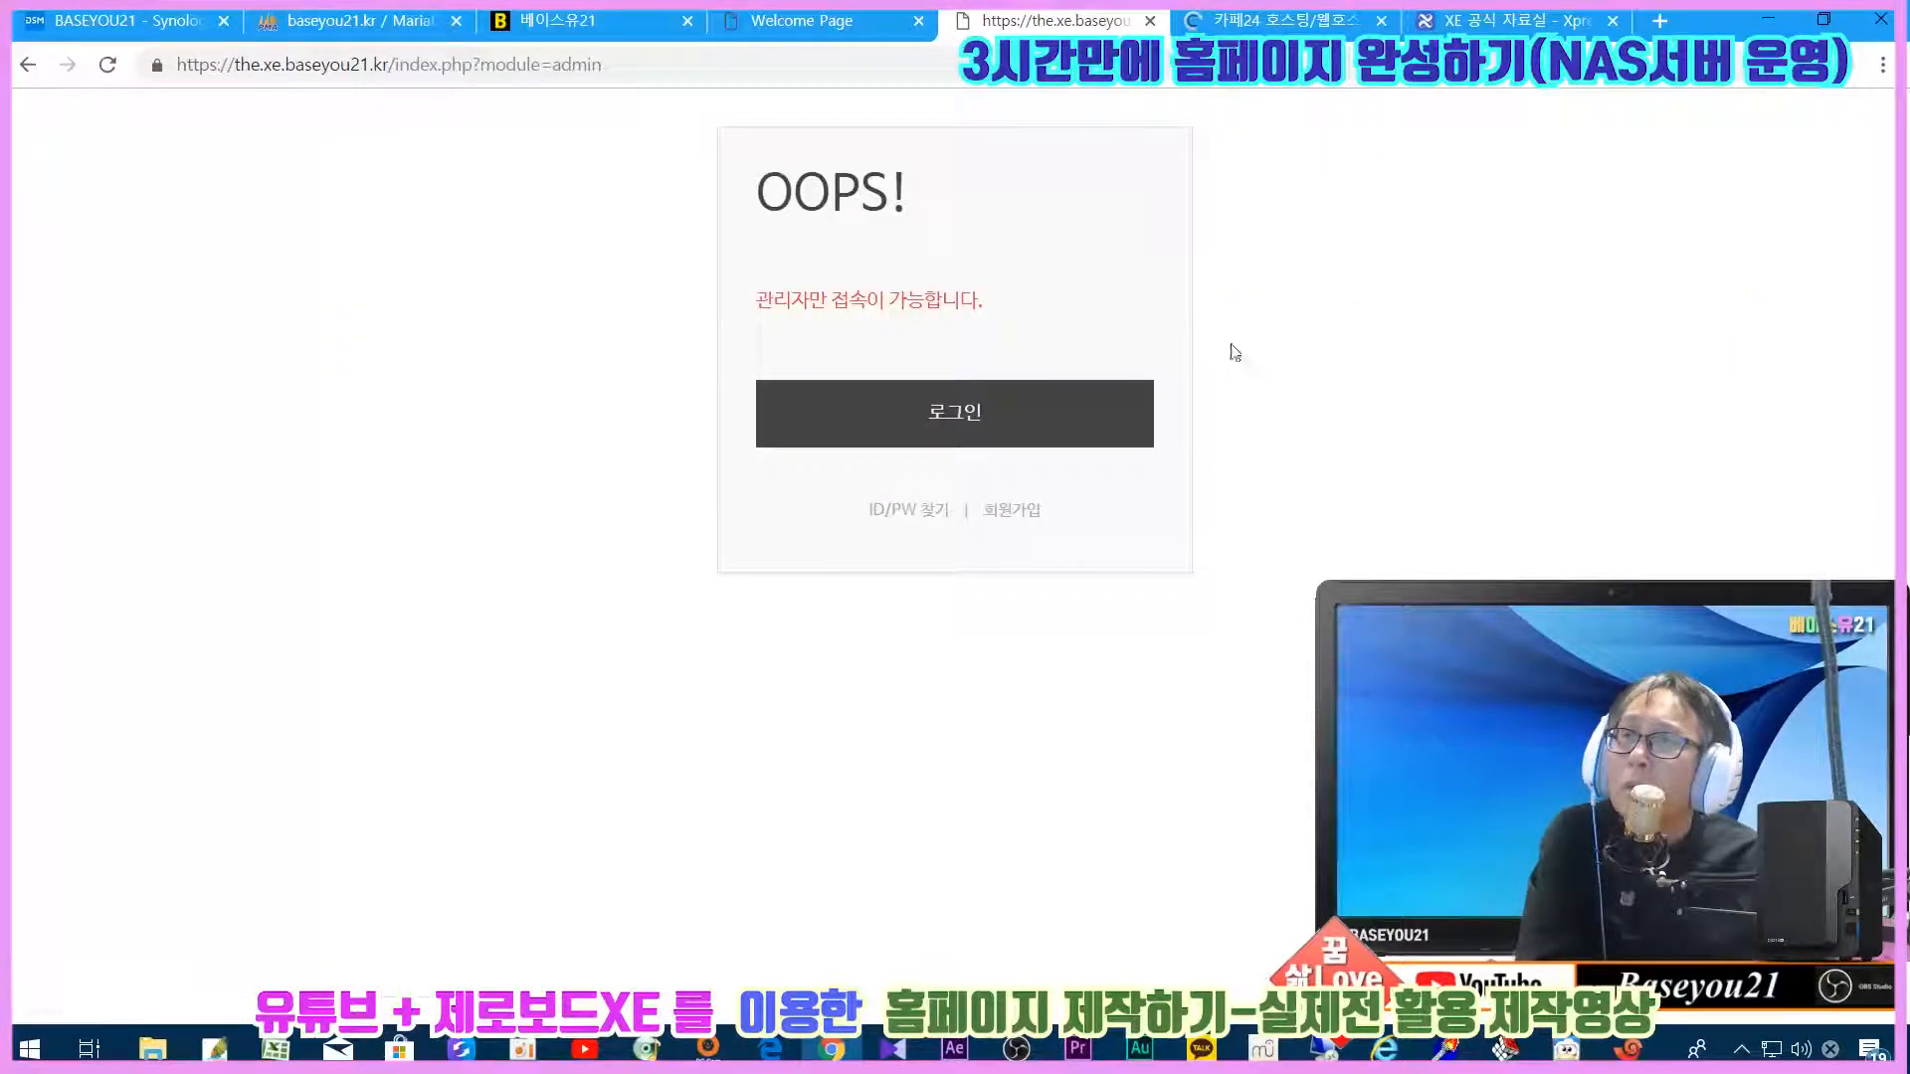
pyautogui.moveTo(796, 398); pyautogui.dragTo(425, 169)
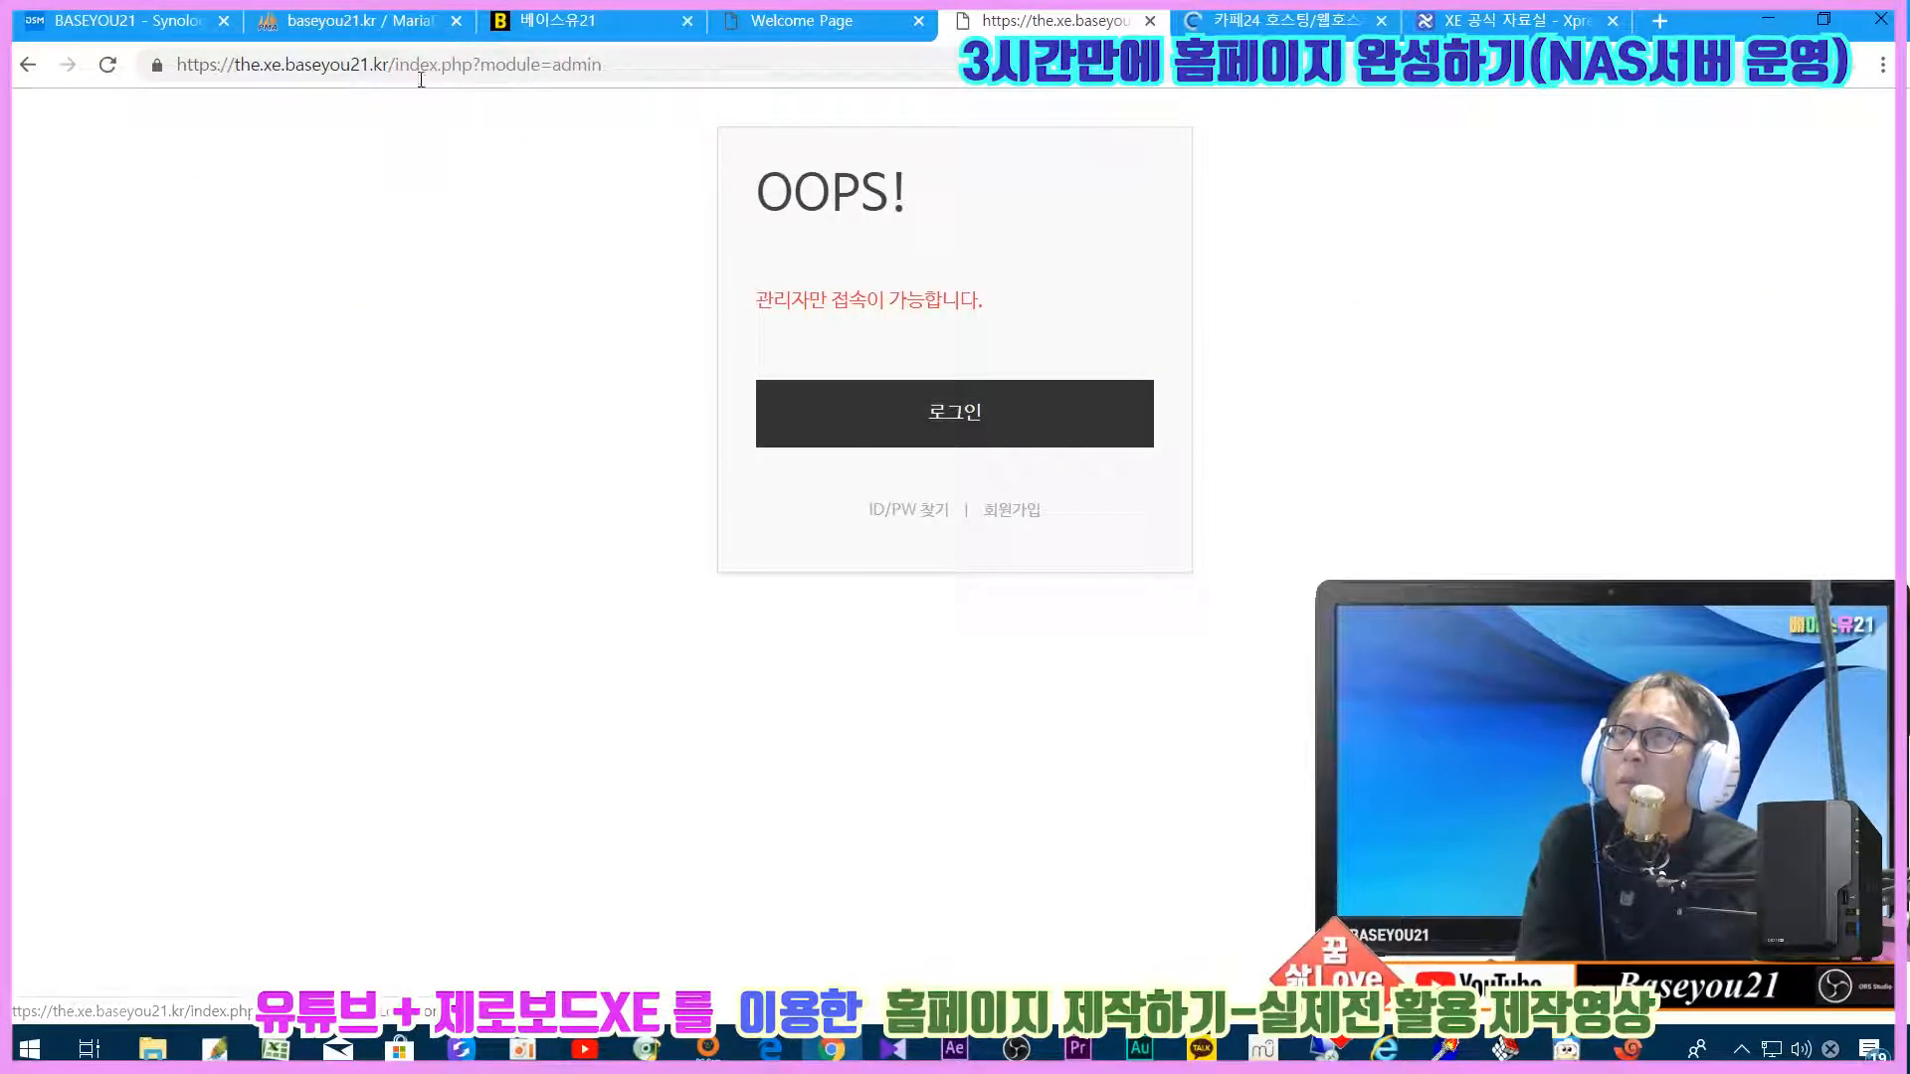
pyautogui.click(382, 64)
pyautogui.click(384, 63)
pyautogui.moveTo(389, 64); pyautogui.dragTo(1137, 238)
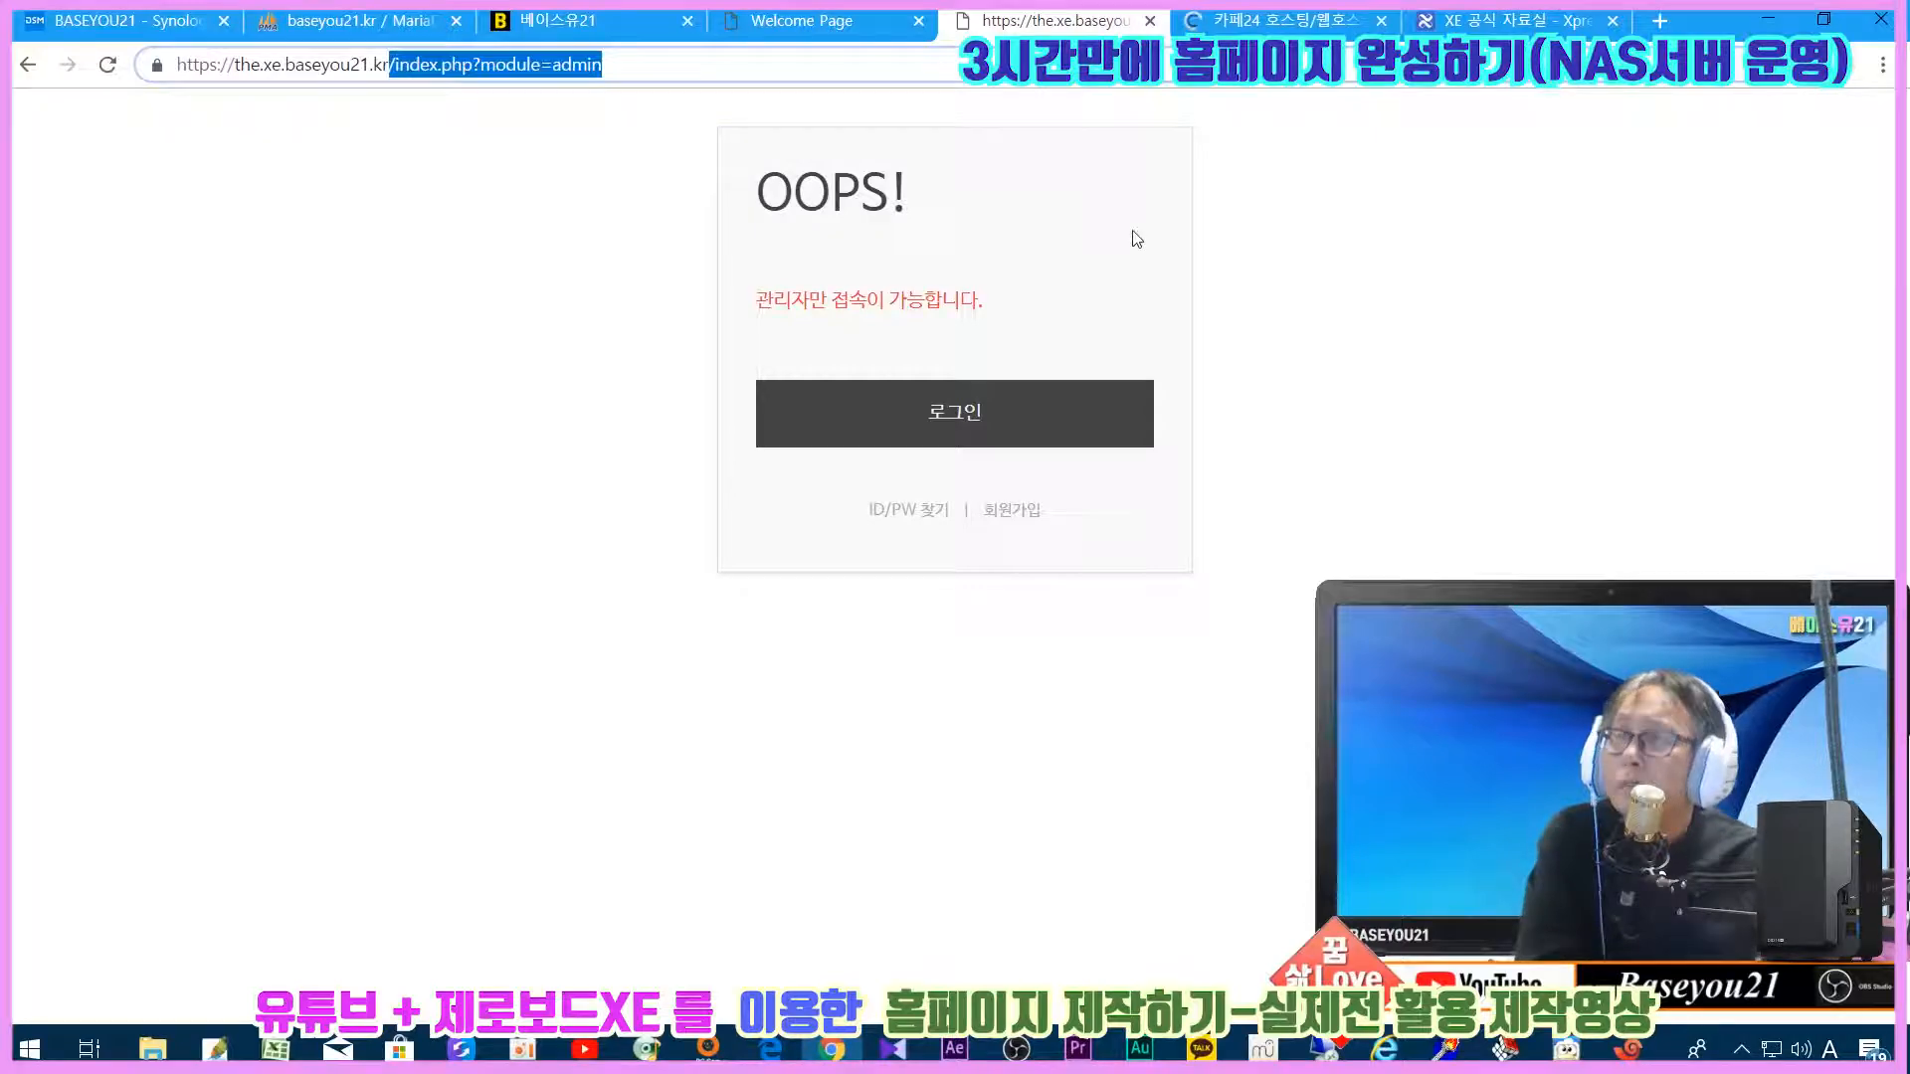
pyautogui.press('BackSpace')
pyautogui.press('Return')
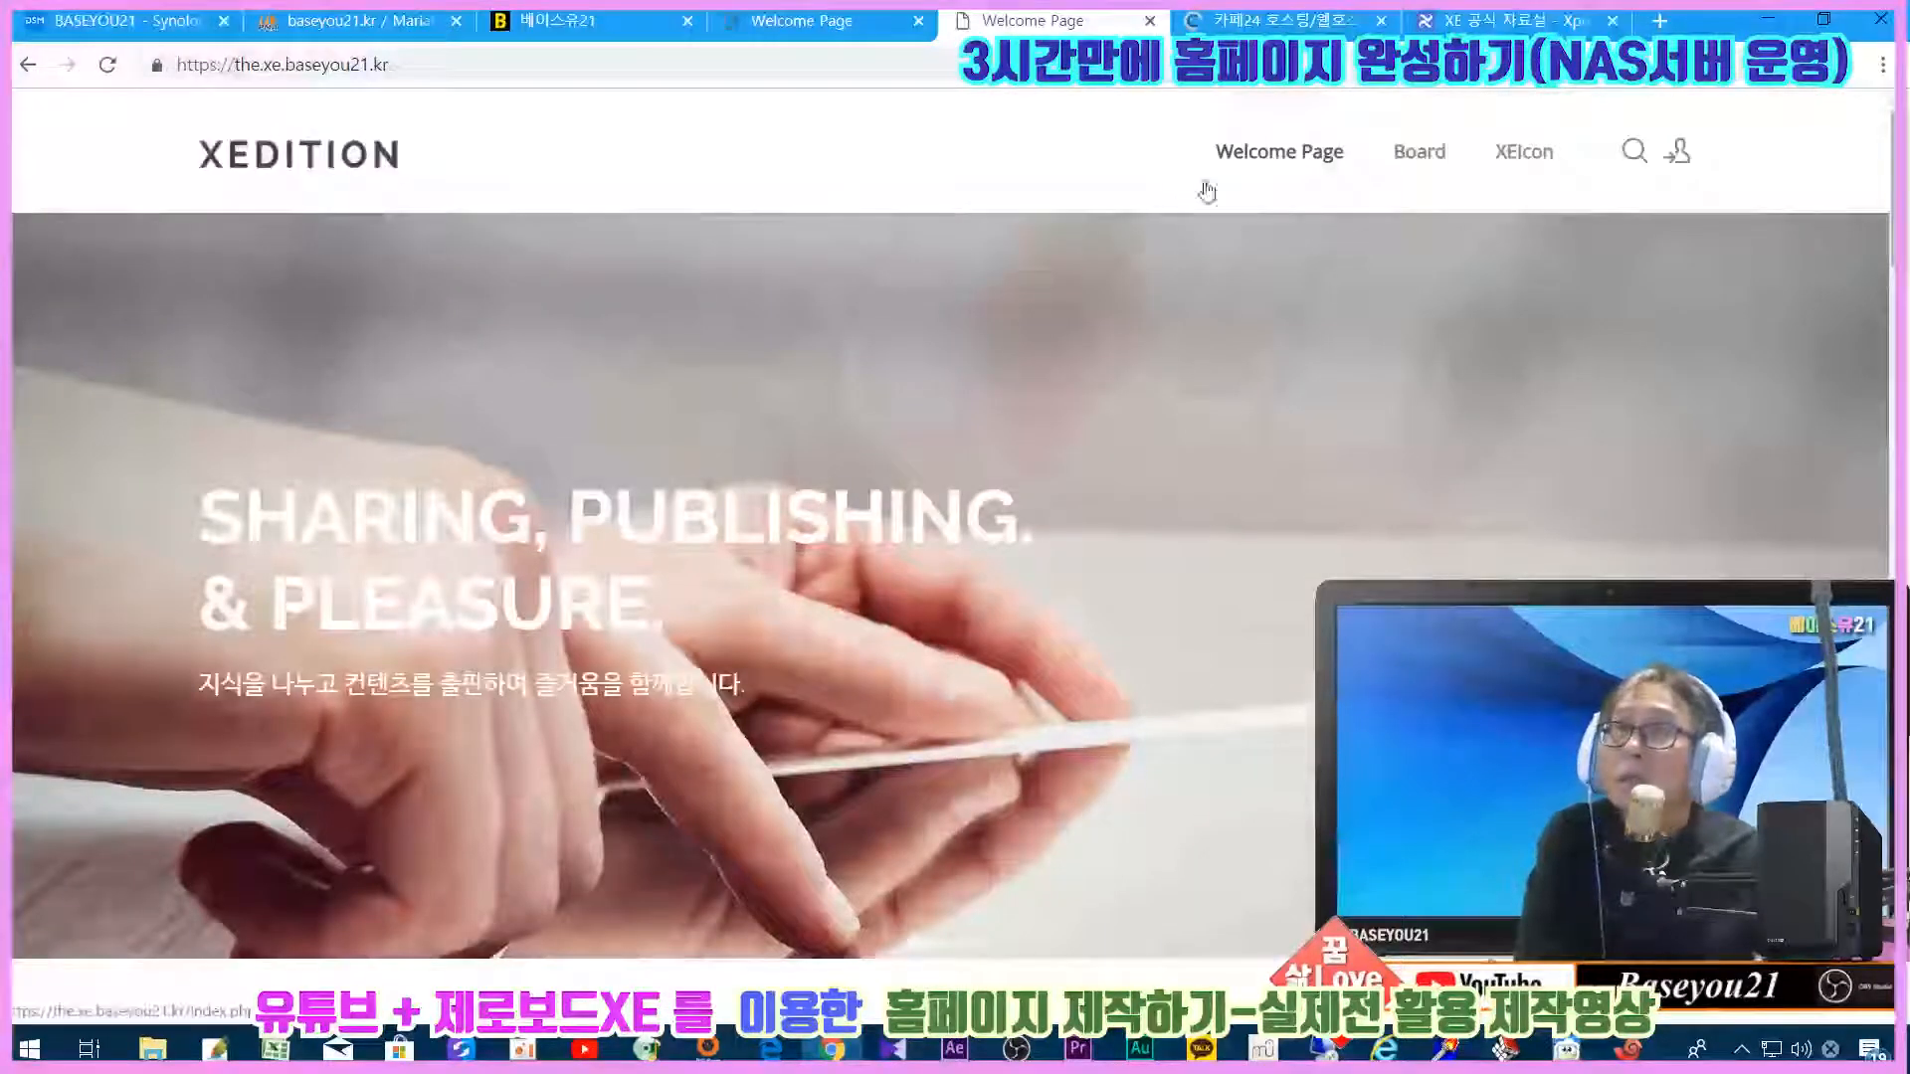
# Step: Log back in with the administrator e-mail and password, then open the admin dashboard
pyautogui.click(1677, 154)
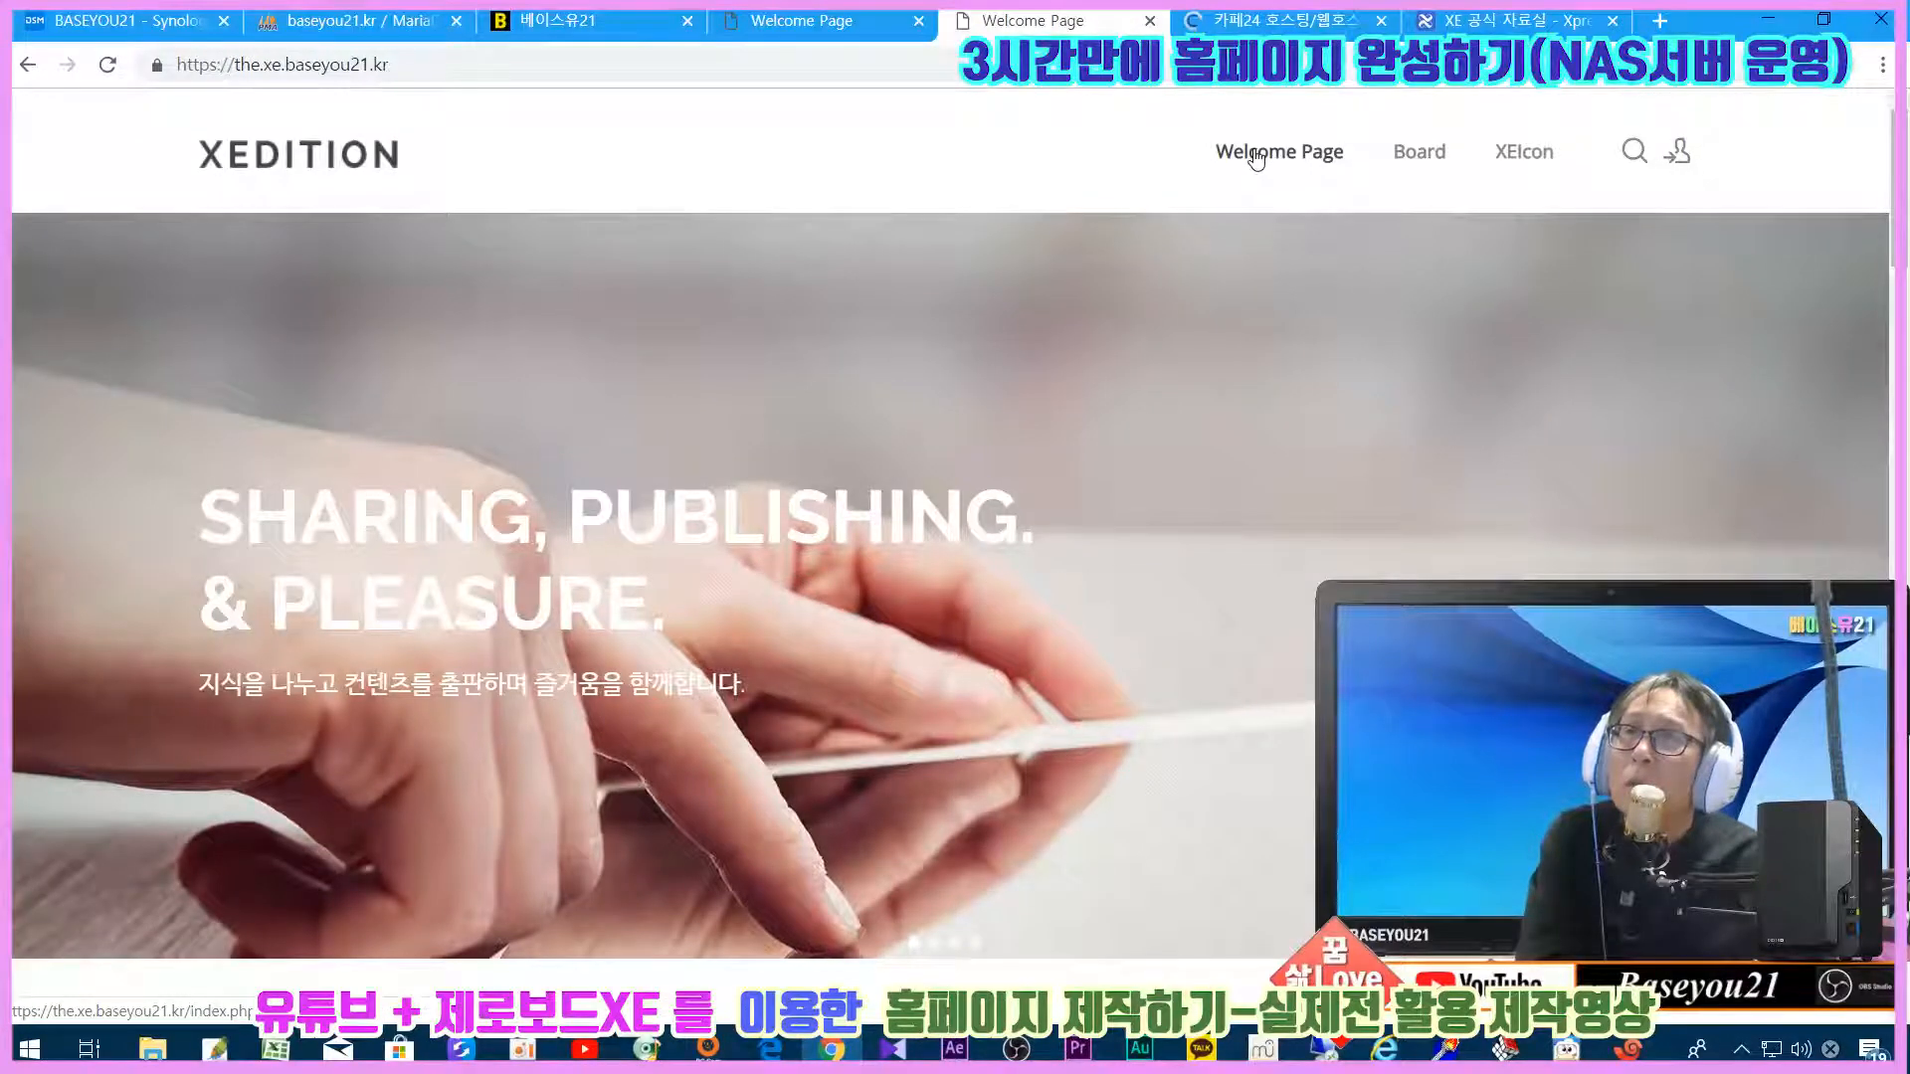
pyautogui.moveTo(1386, 157)
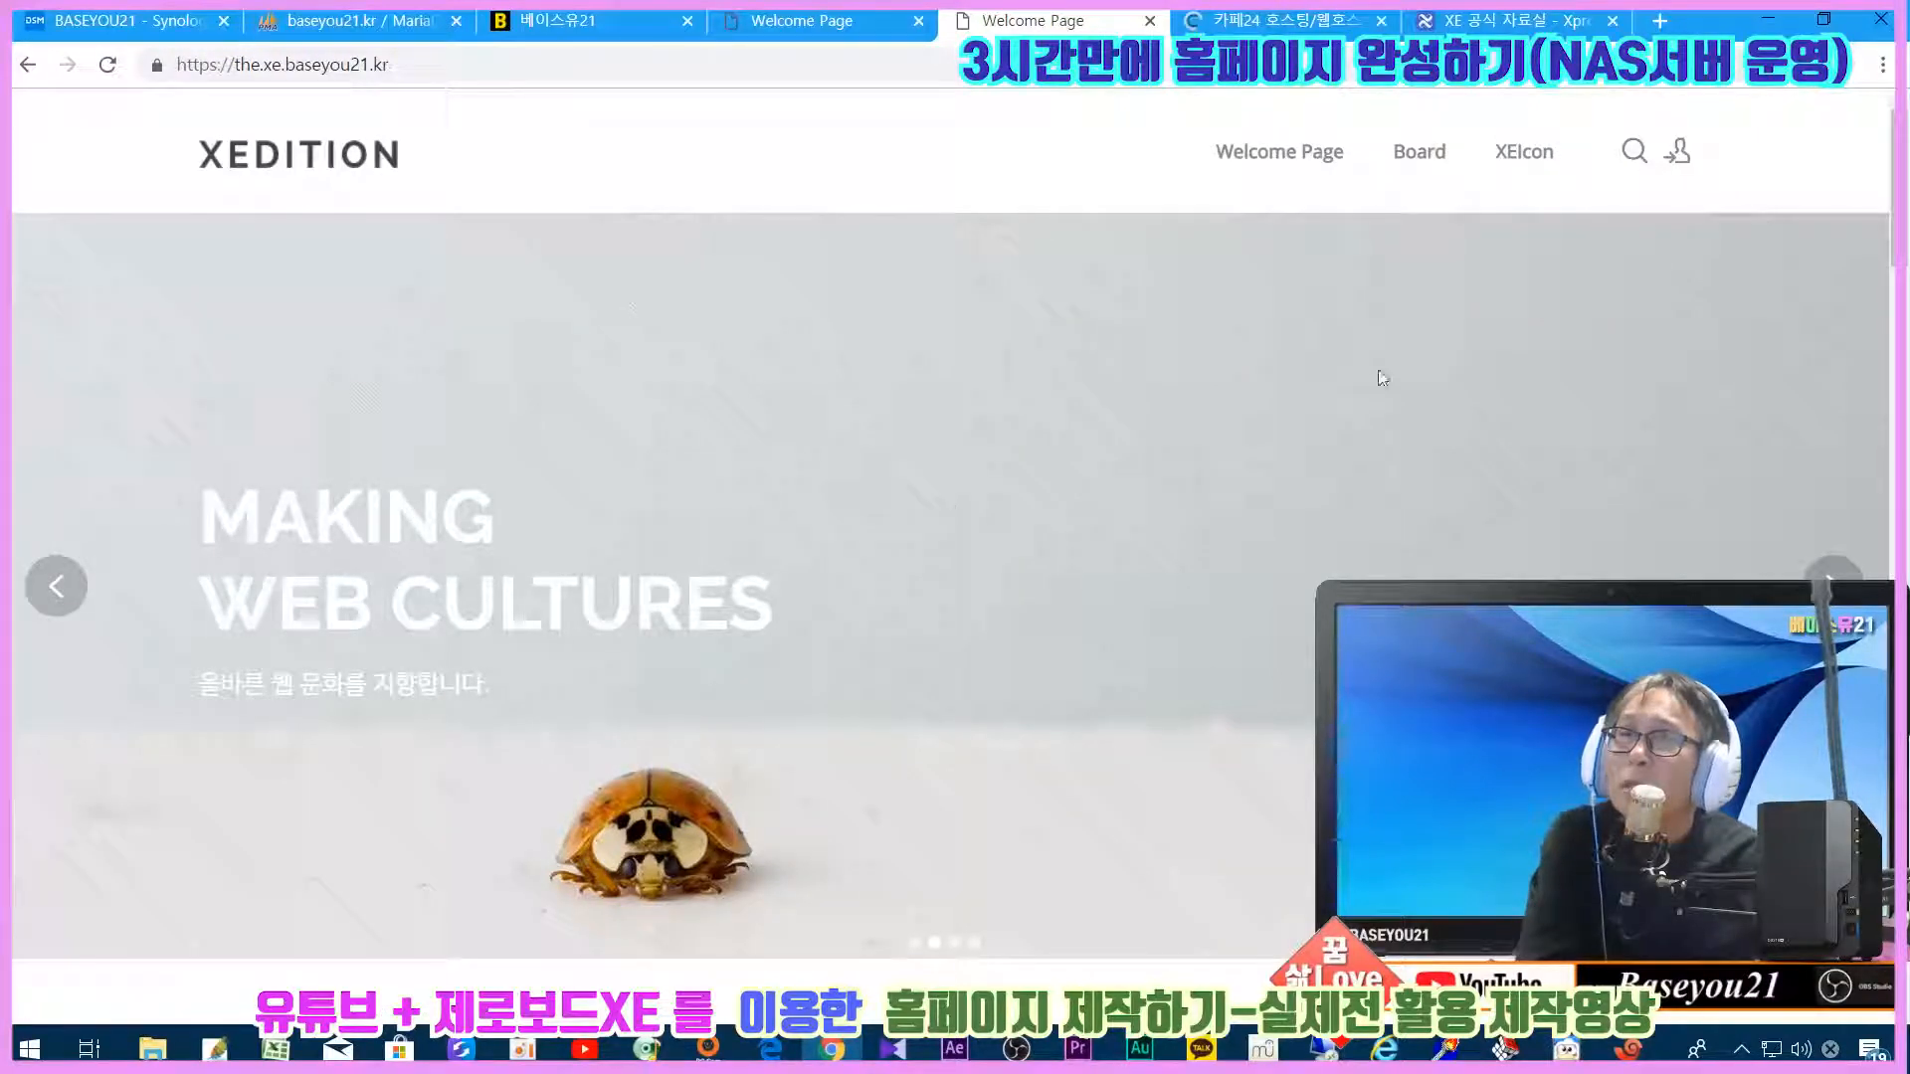
pyautogui.click(1681, 157)
pyautogui.click(810, 465)
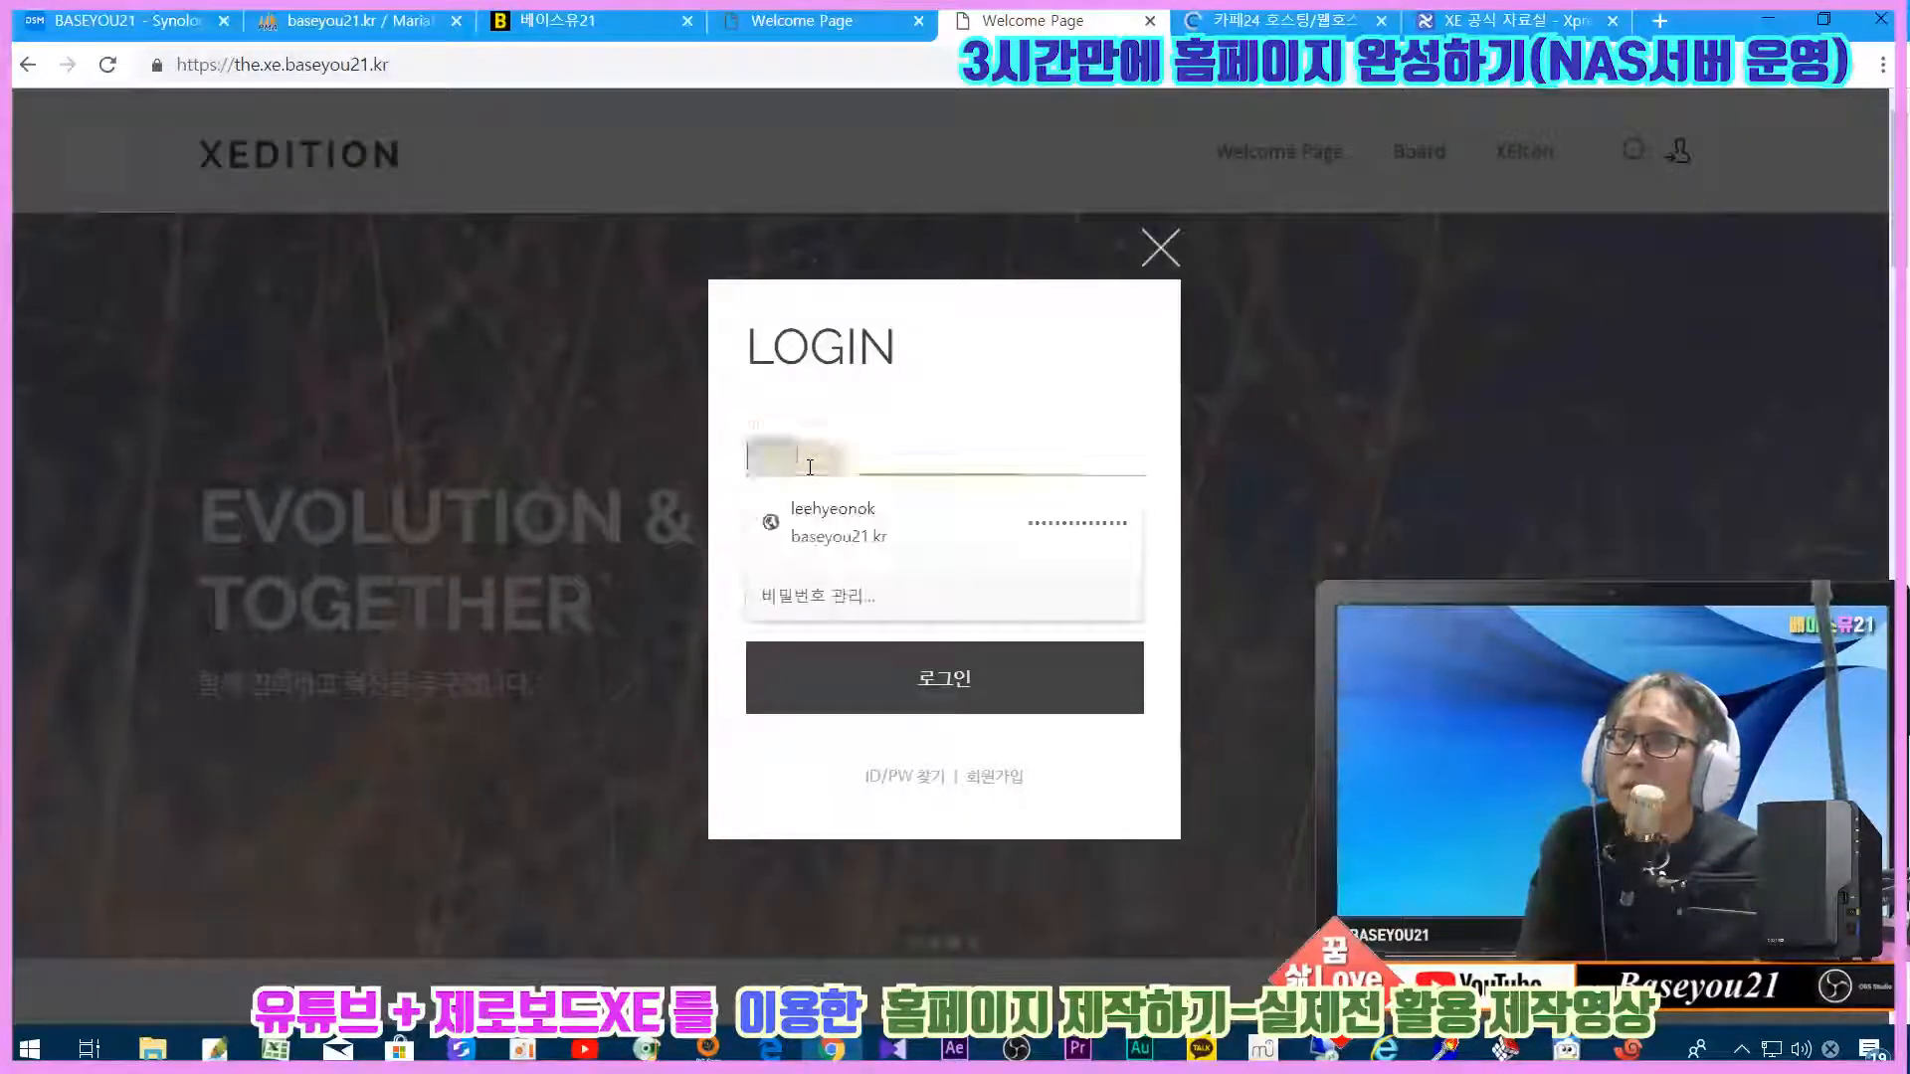
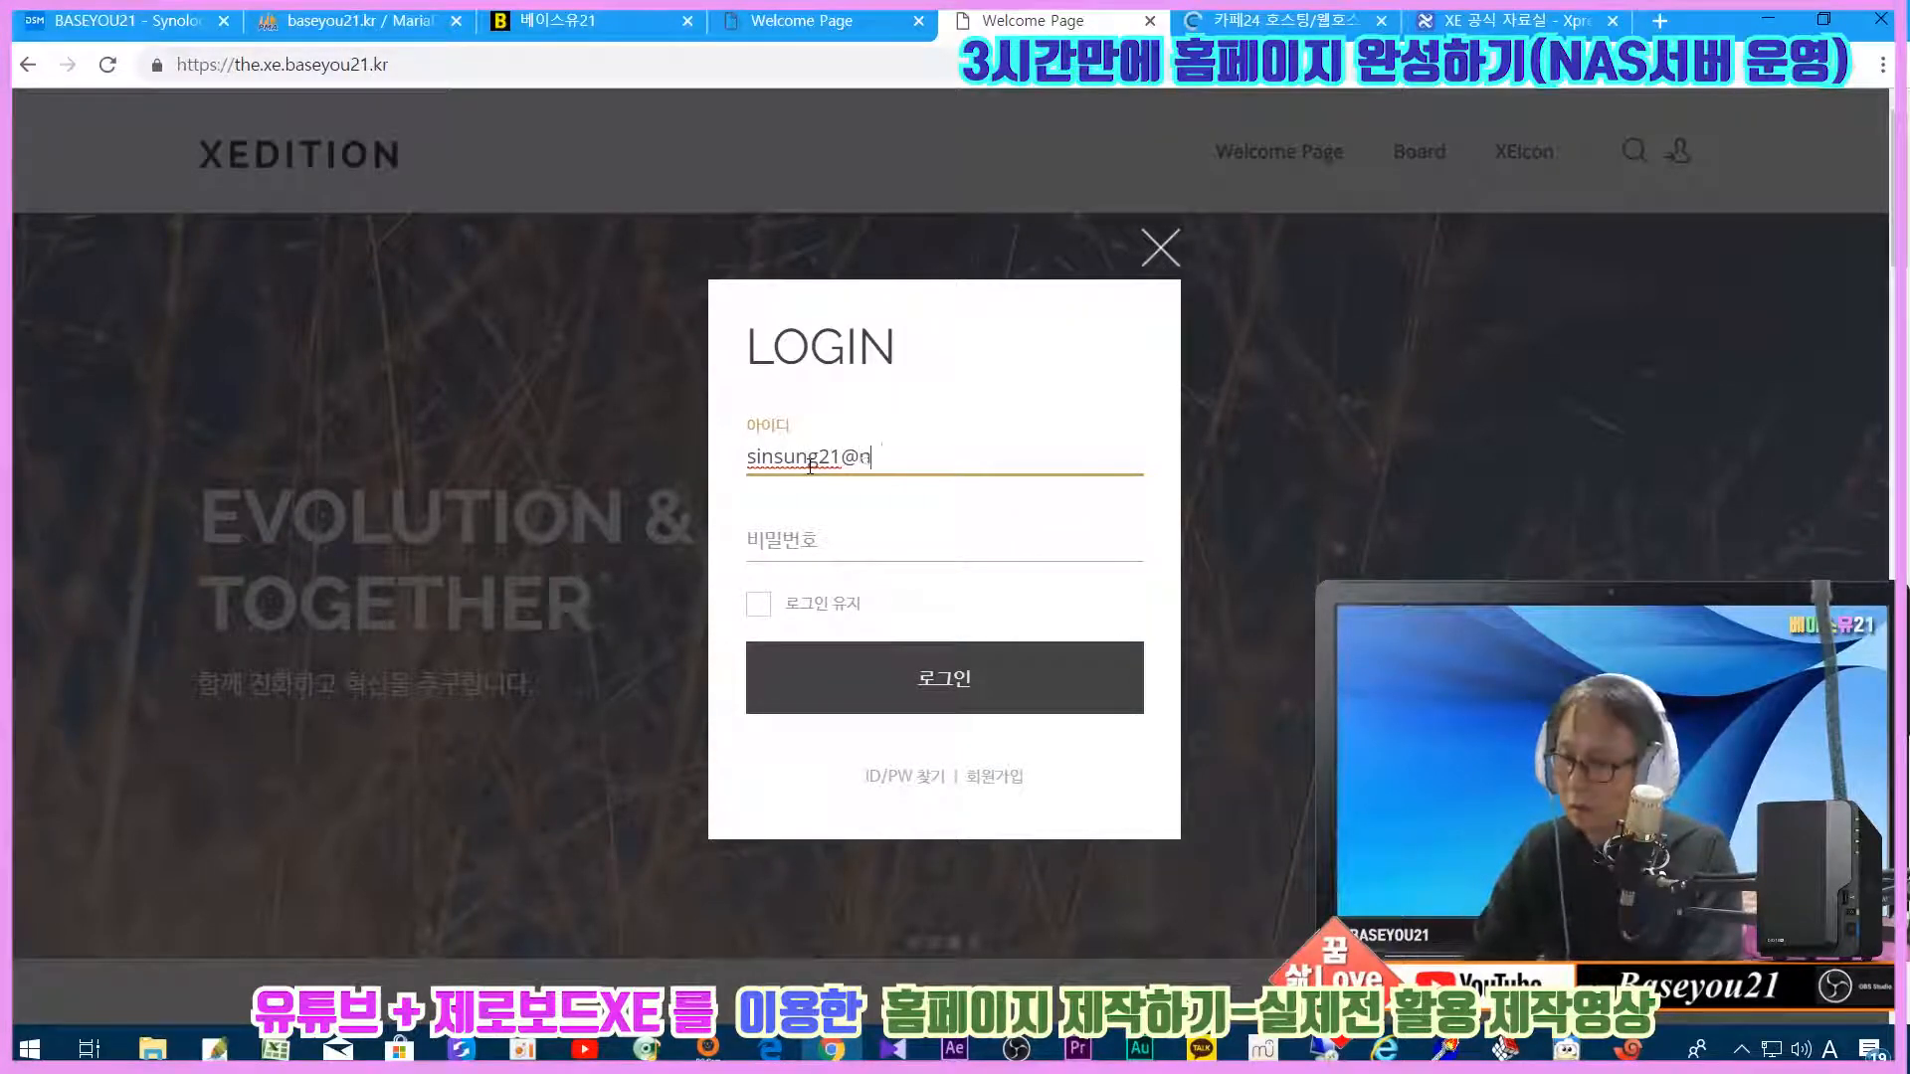
pyautogui.press('Tab')
pyautogui.write('******')
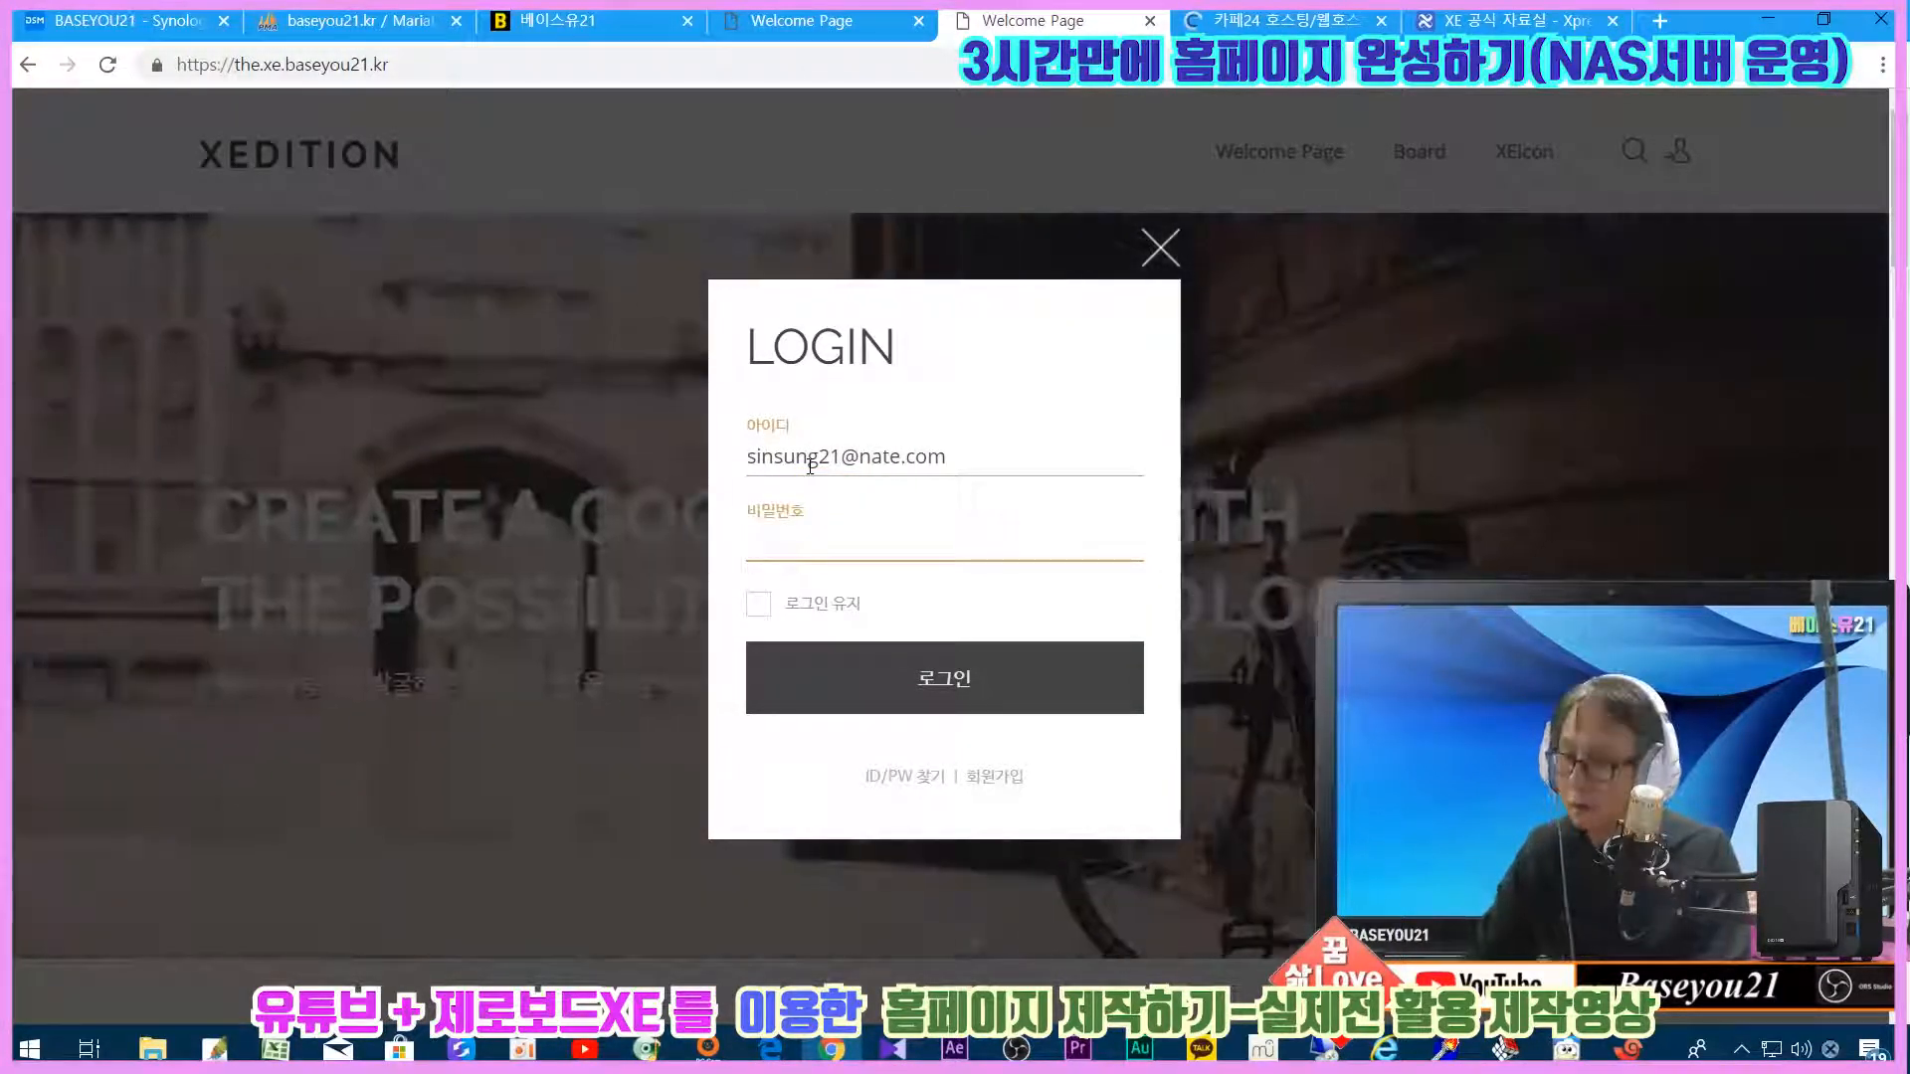
pyautogui.write('****')
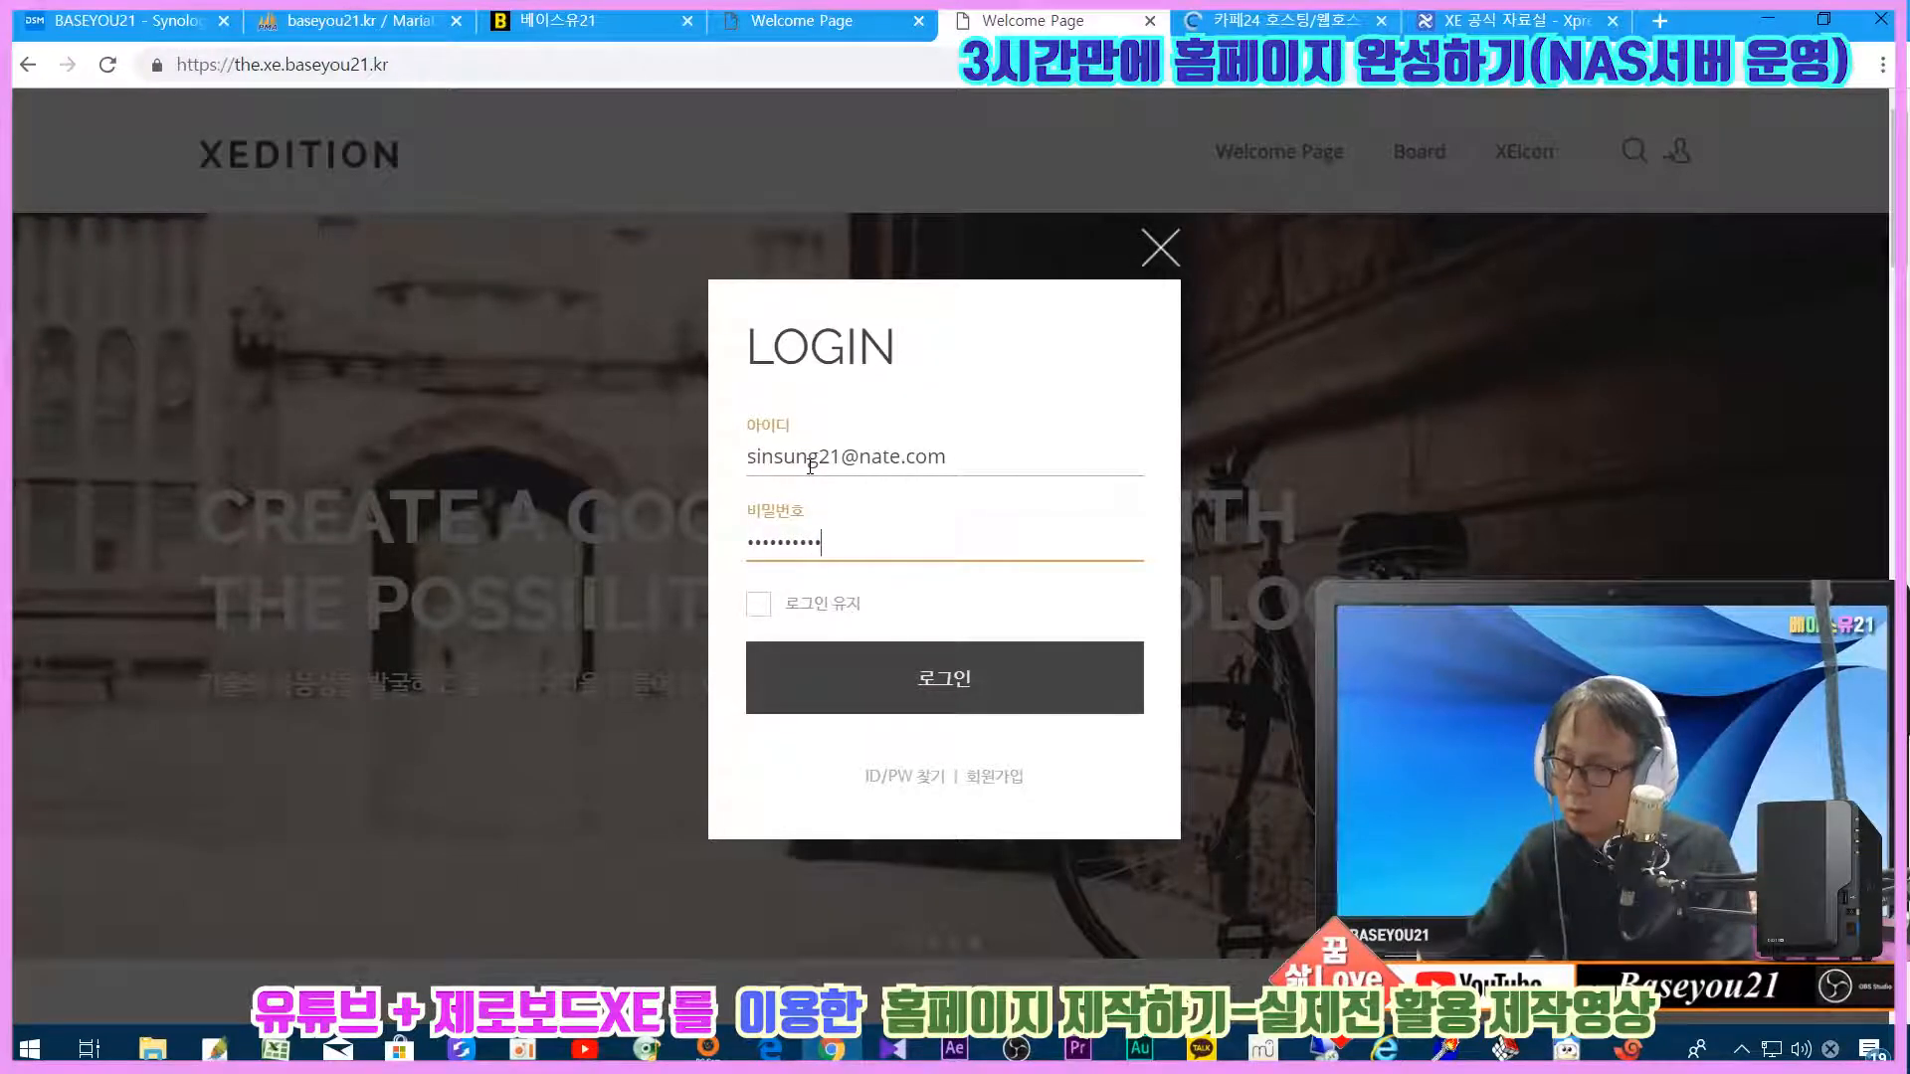
pyautogui.press('Return')
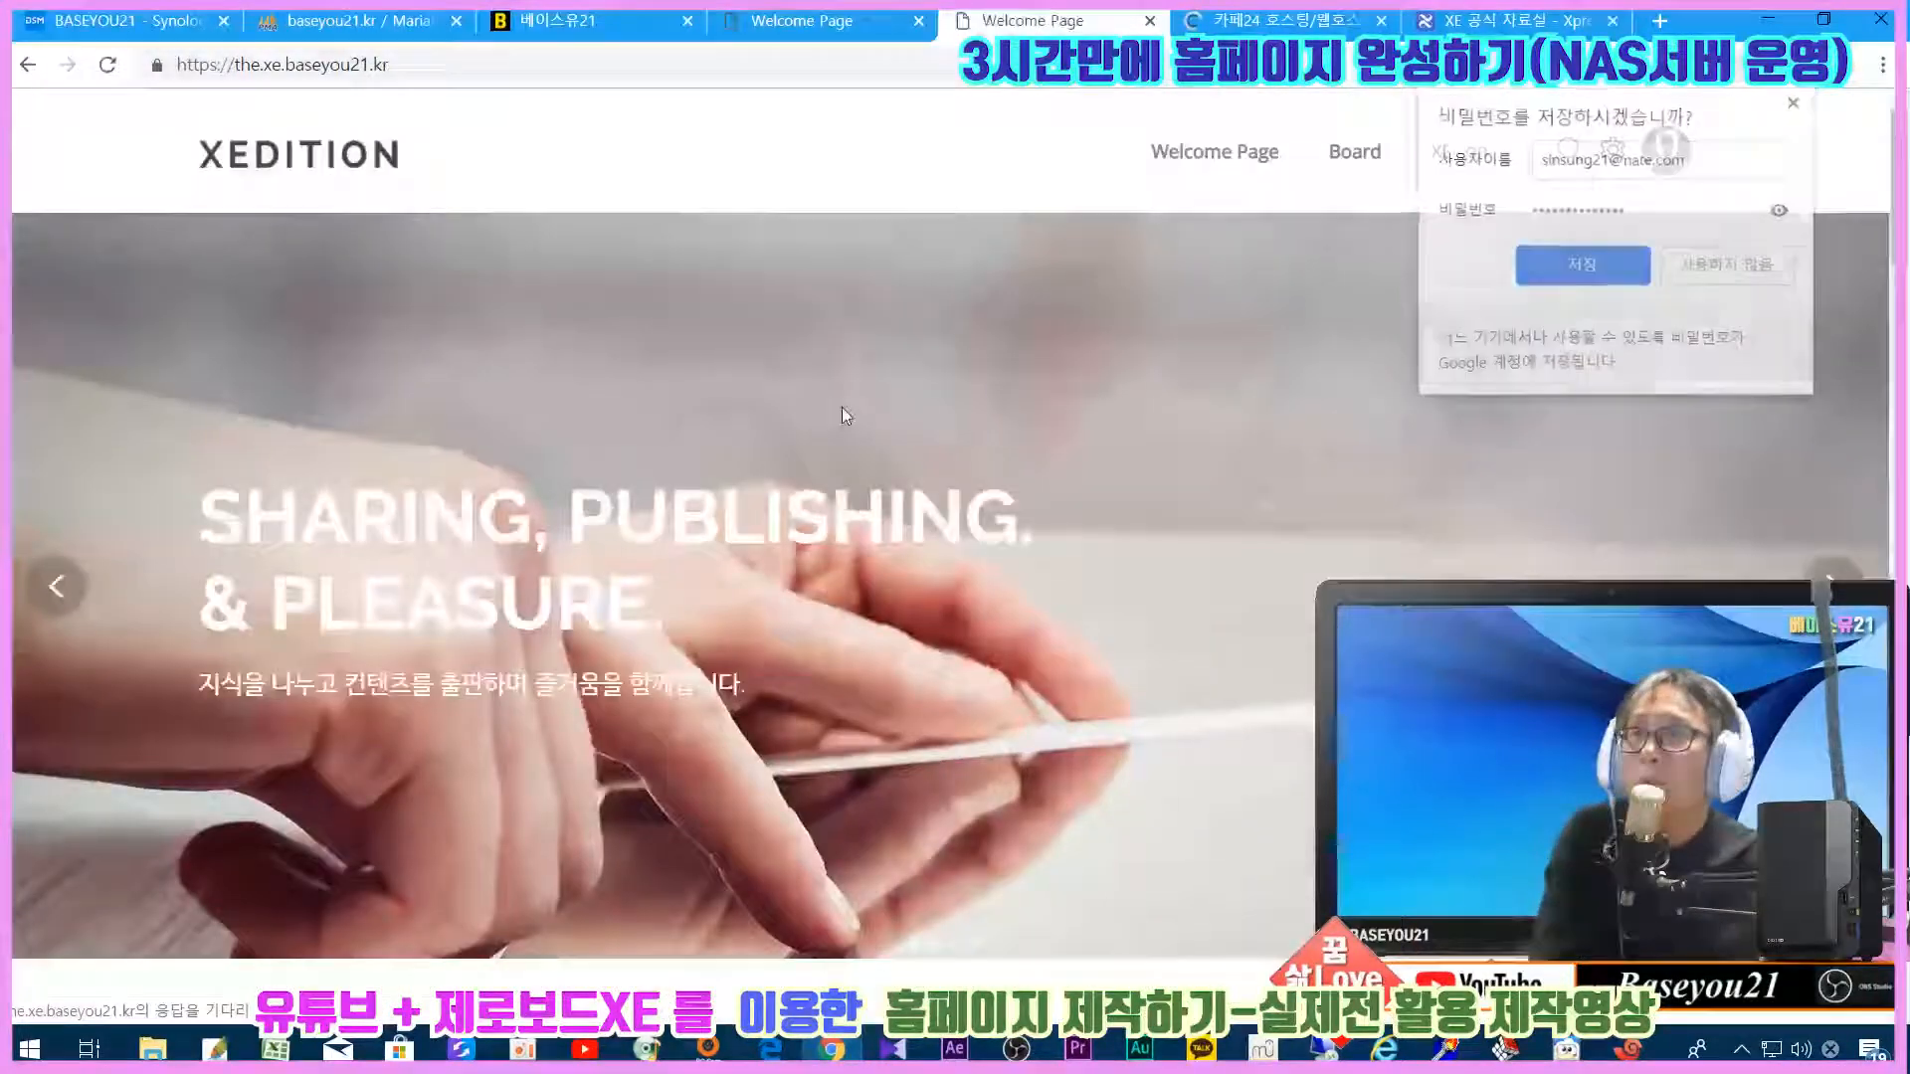
pyautogui.click(1798, 102)
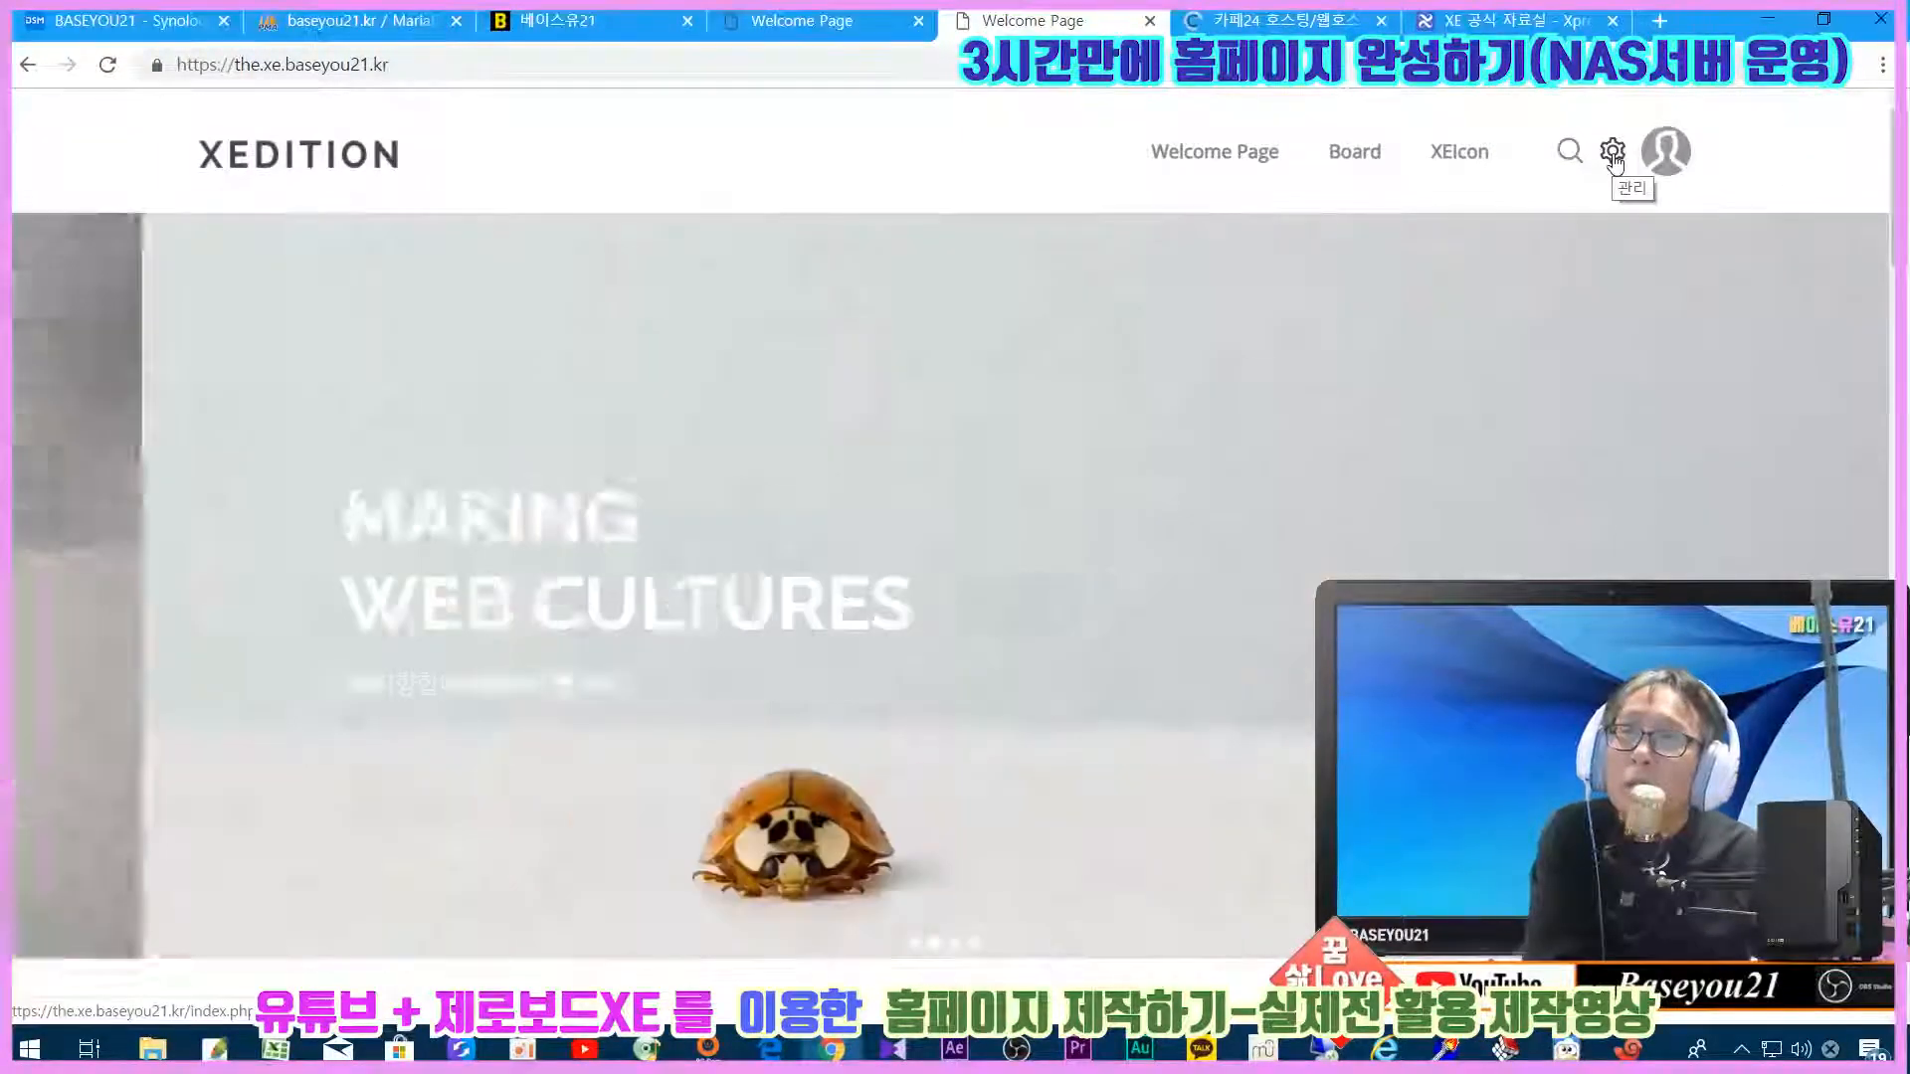
pyautogui.click(1612, 152)
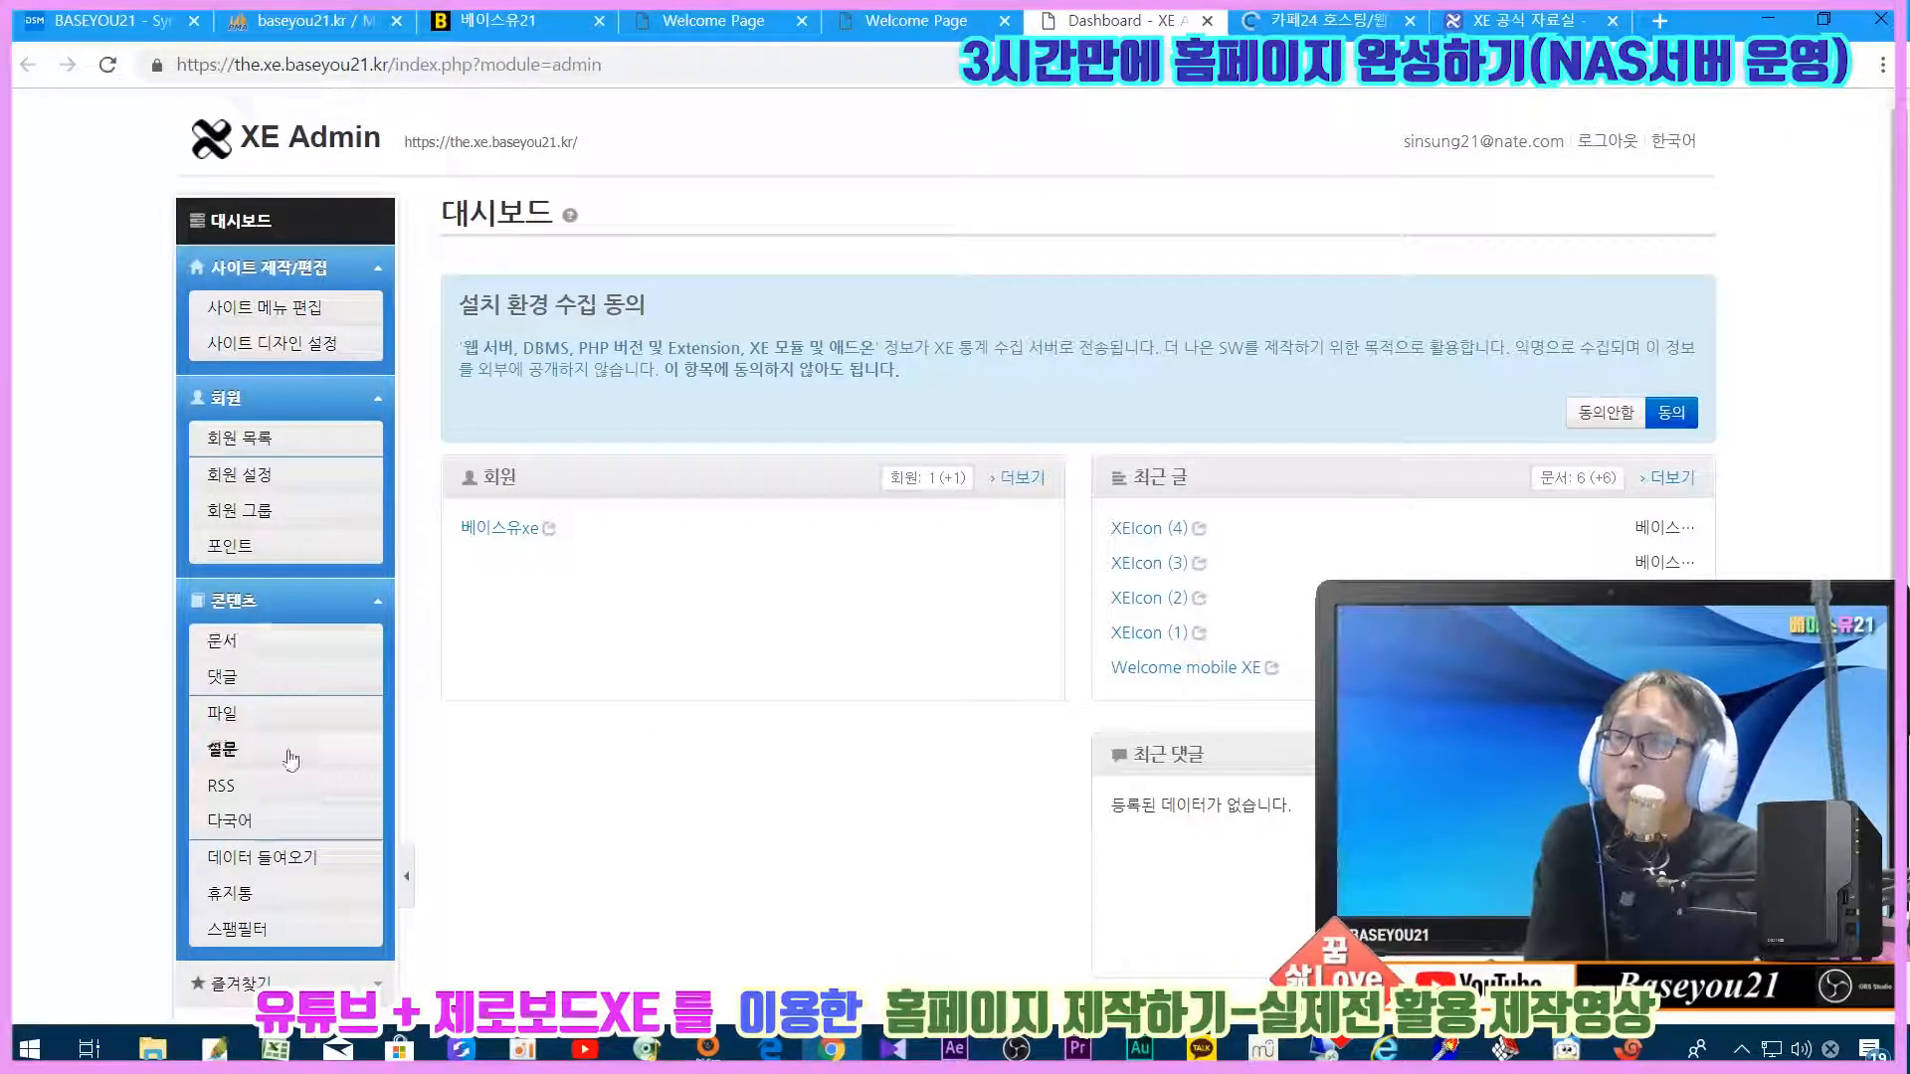
pyautogui.scroll(-1, 866, 834)
pyautogui.scroll(1, 865, 833)
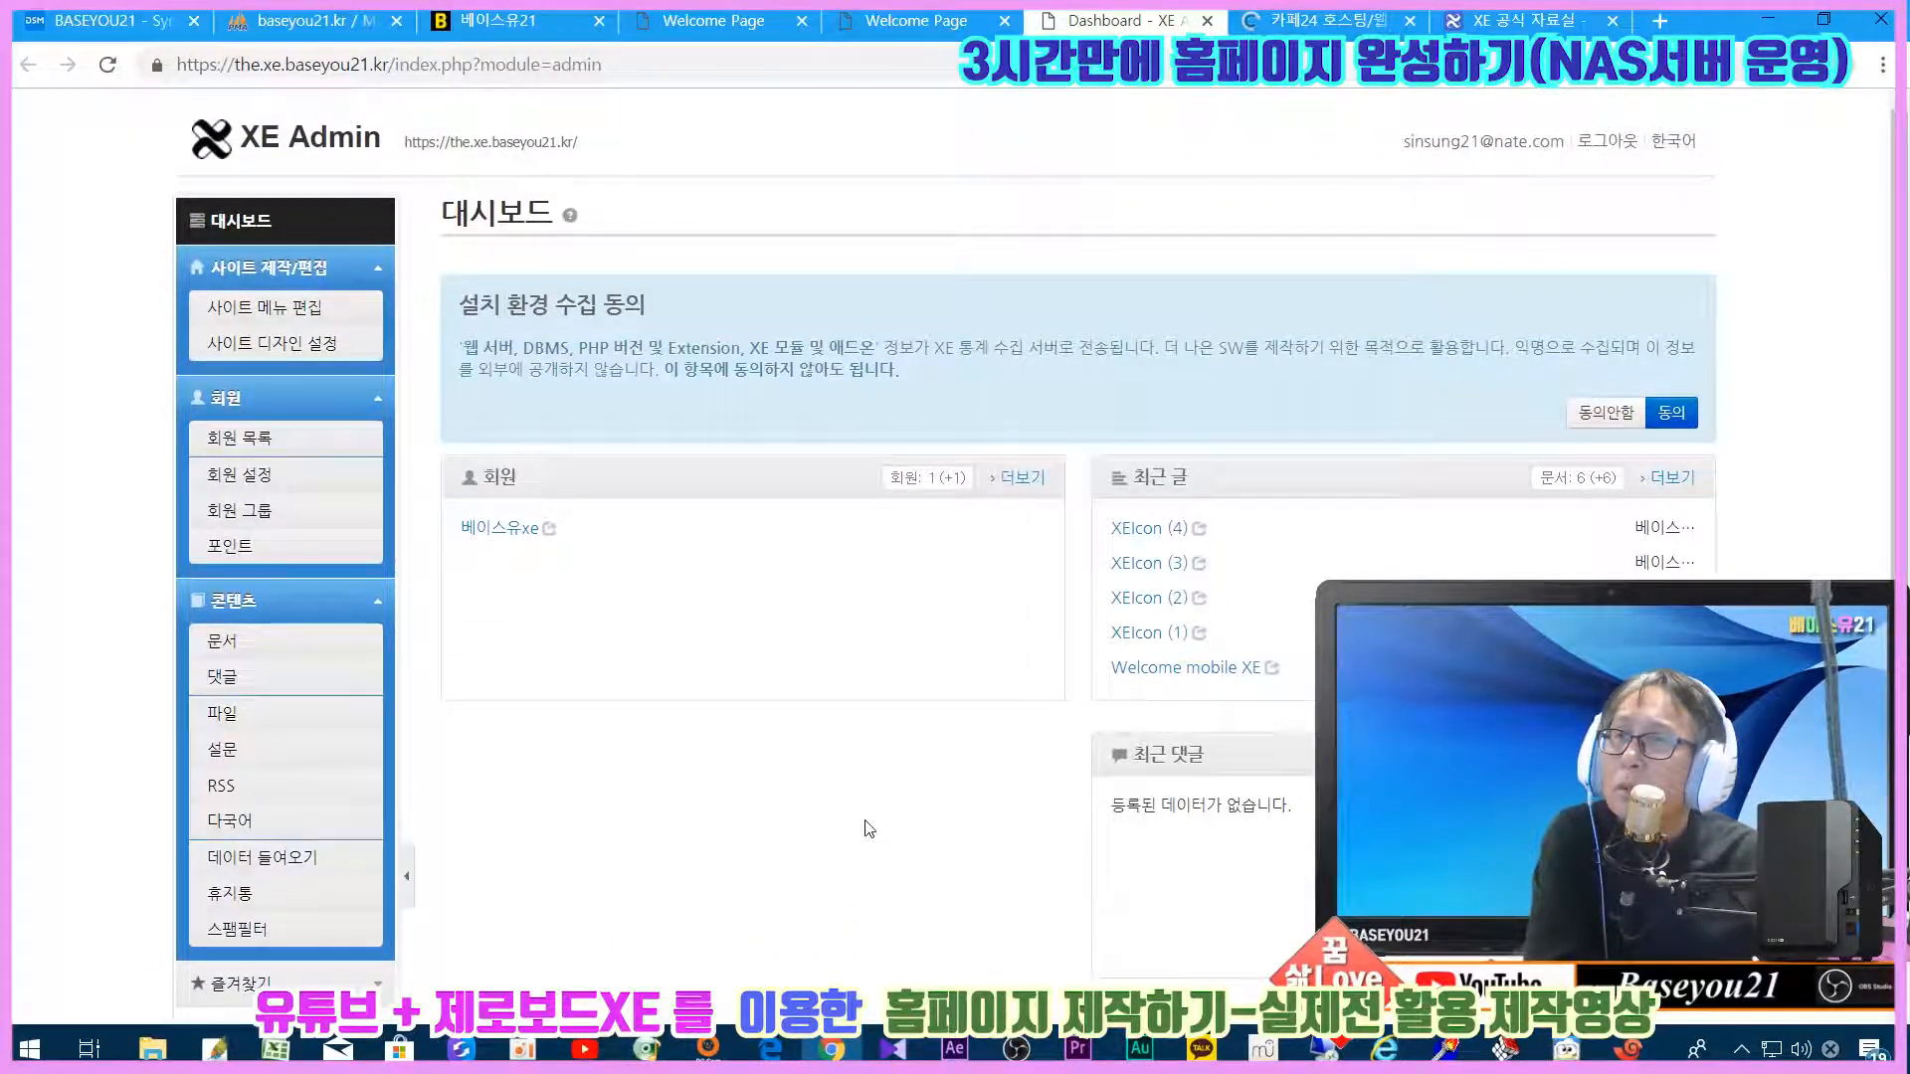
pyautogui.scroll(-5, 868, 828)
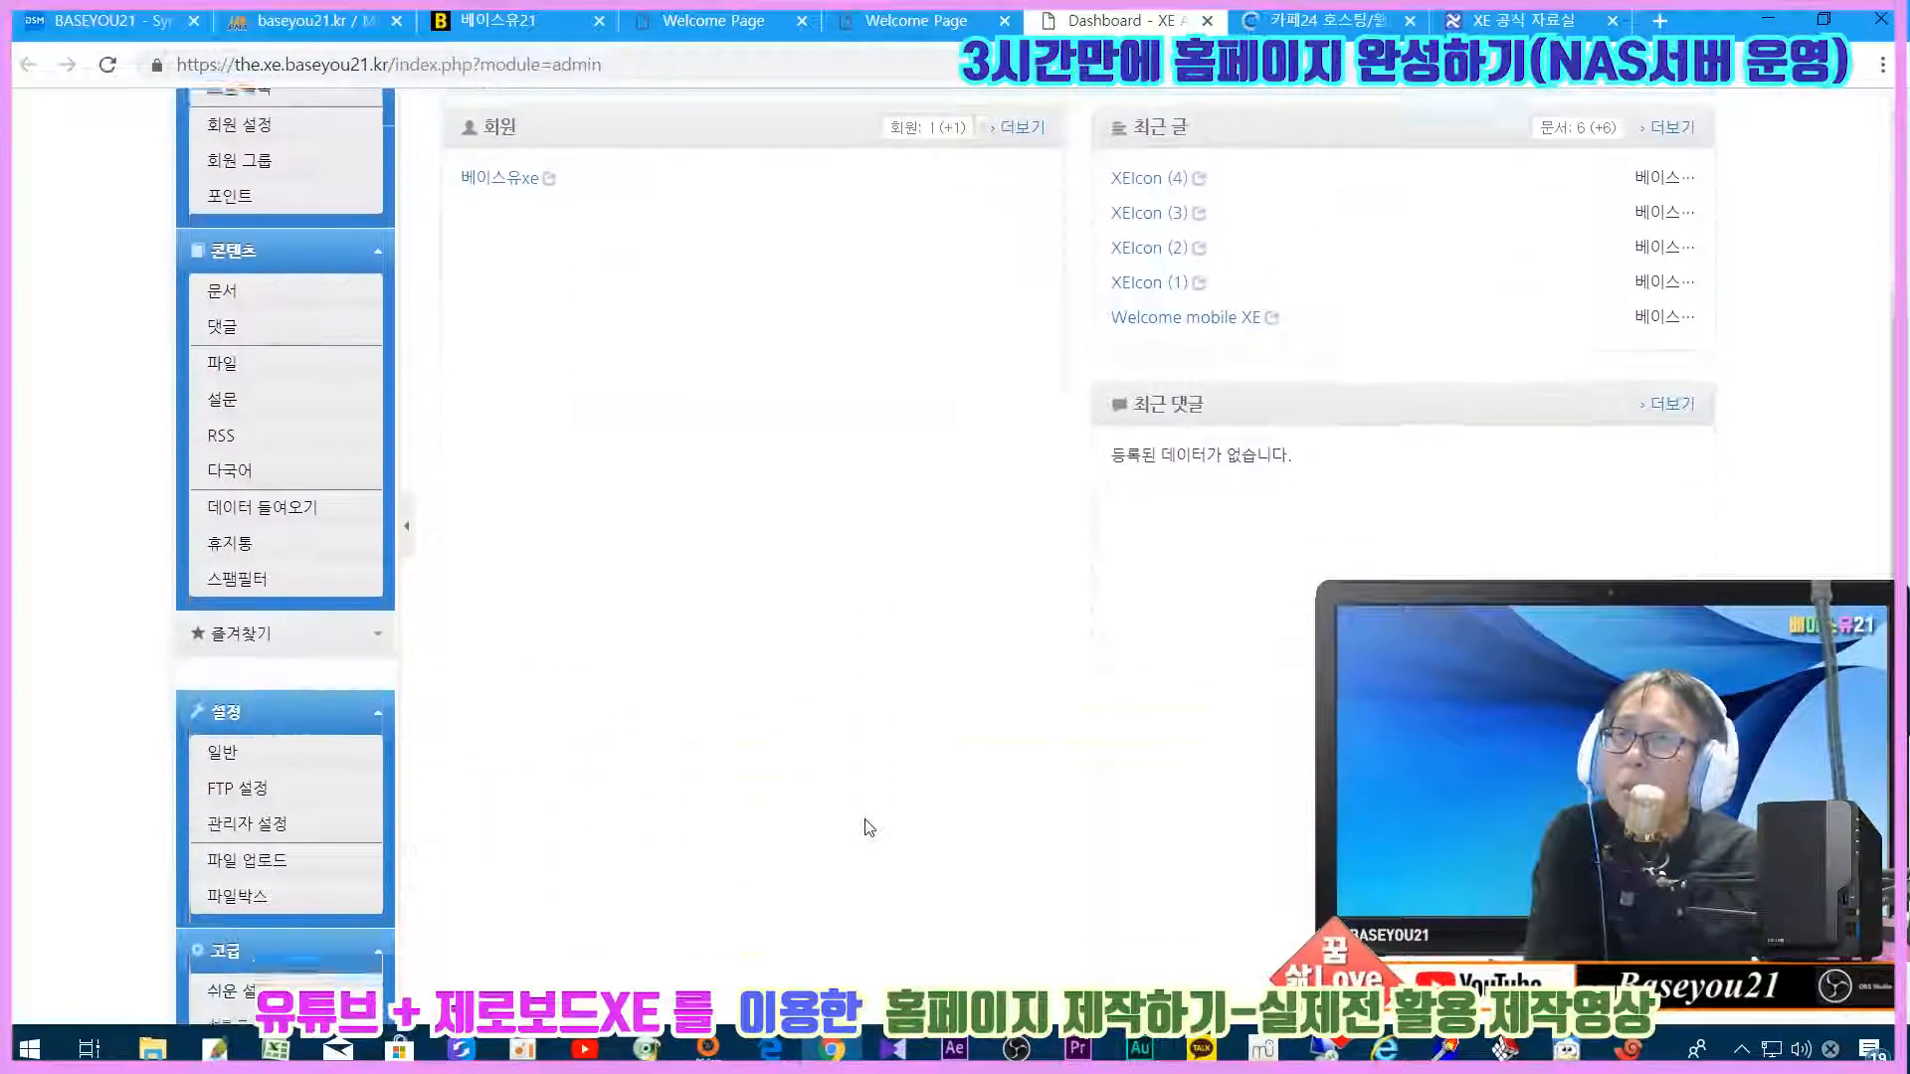
pyautogui.scroll(5, 868, 828)
pyautogui.scroll(-6, 865, 824)
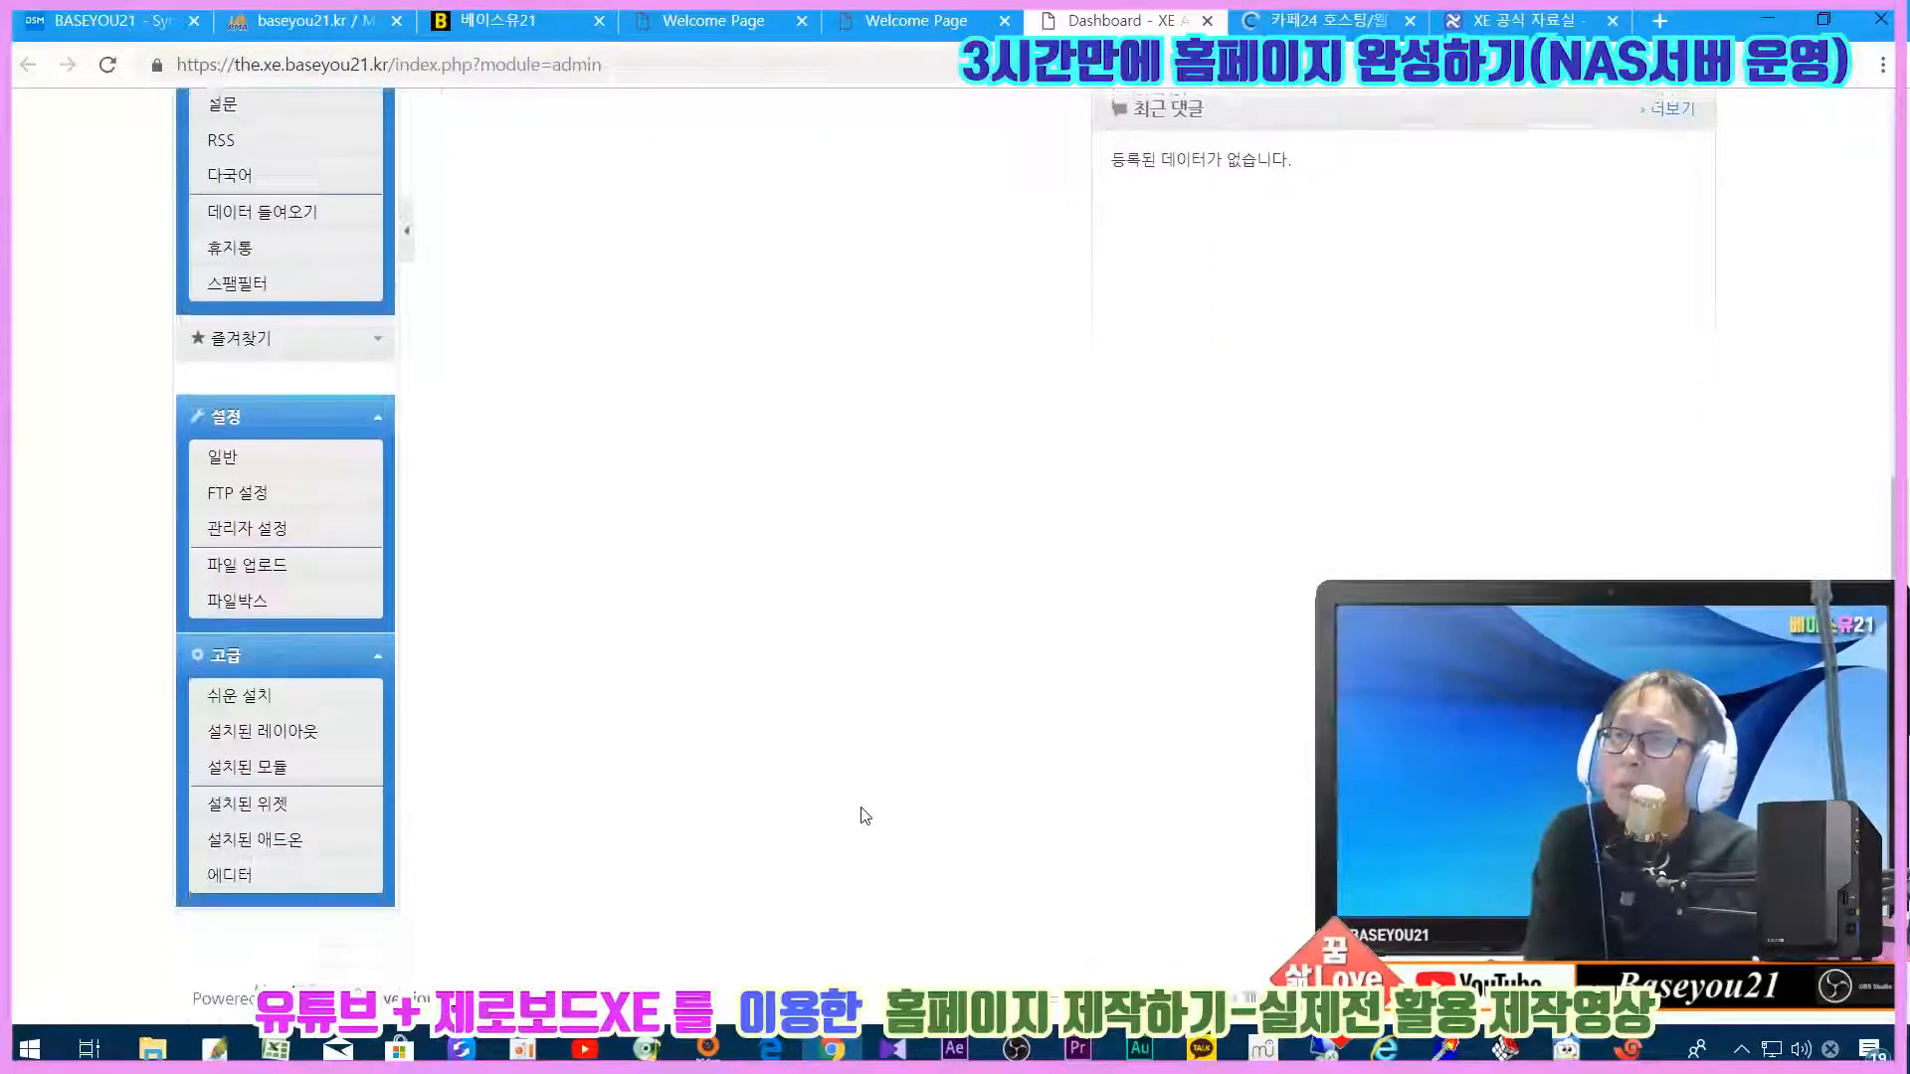
pyautogui.scroll(7, 866, 815)
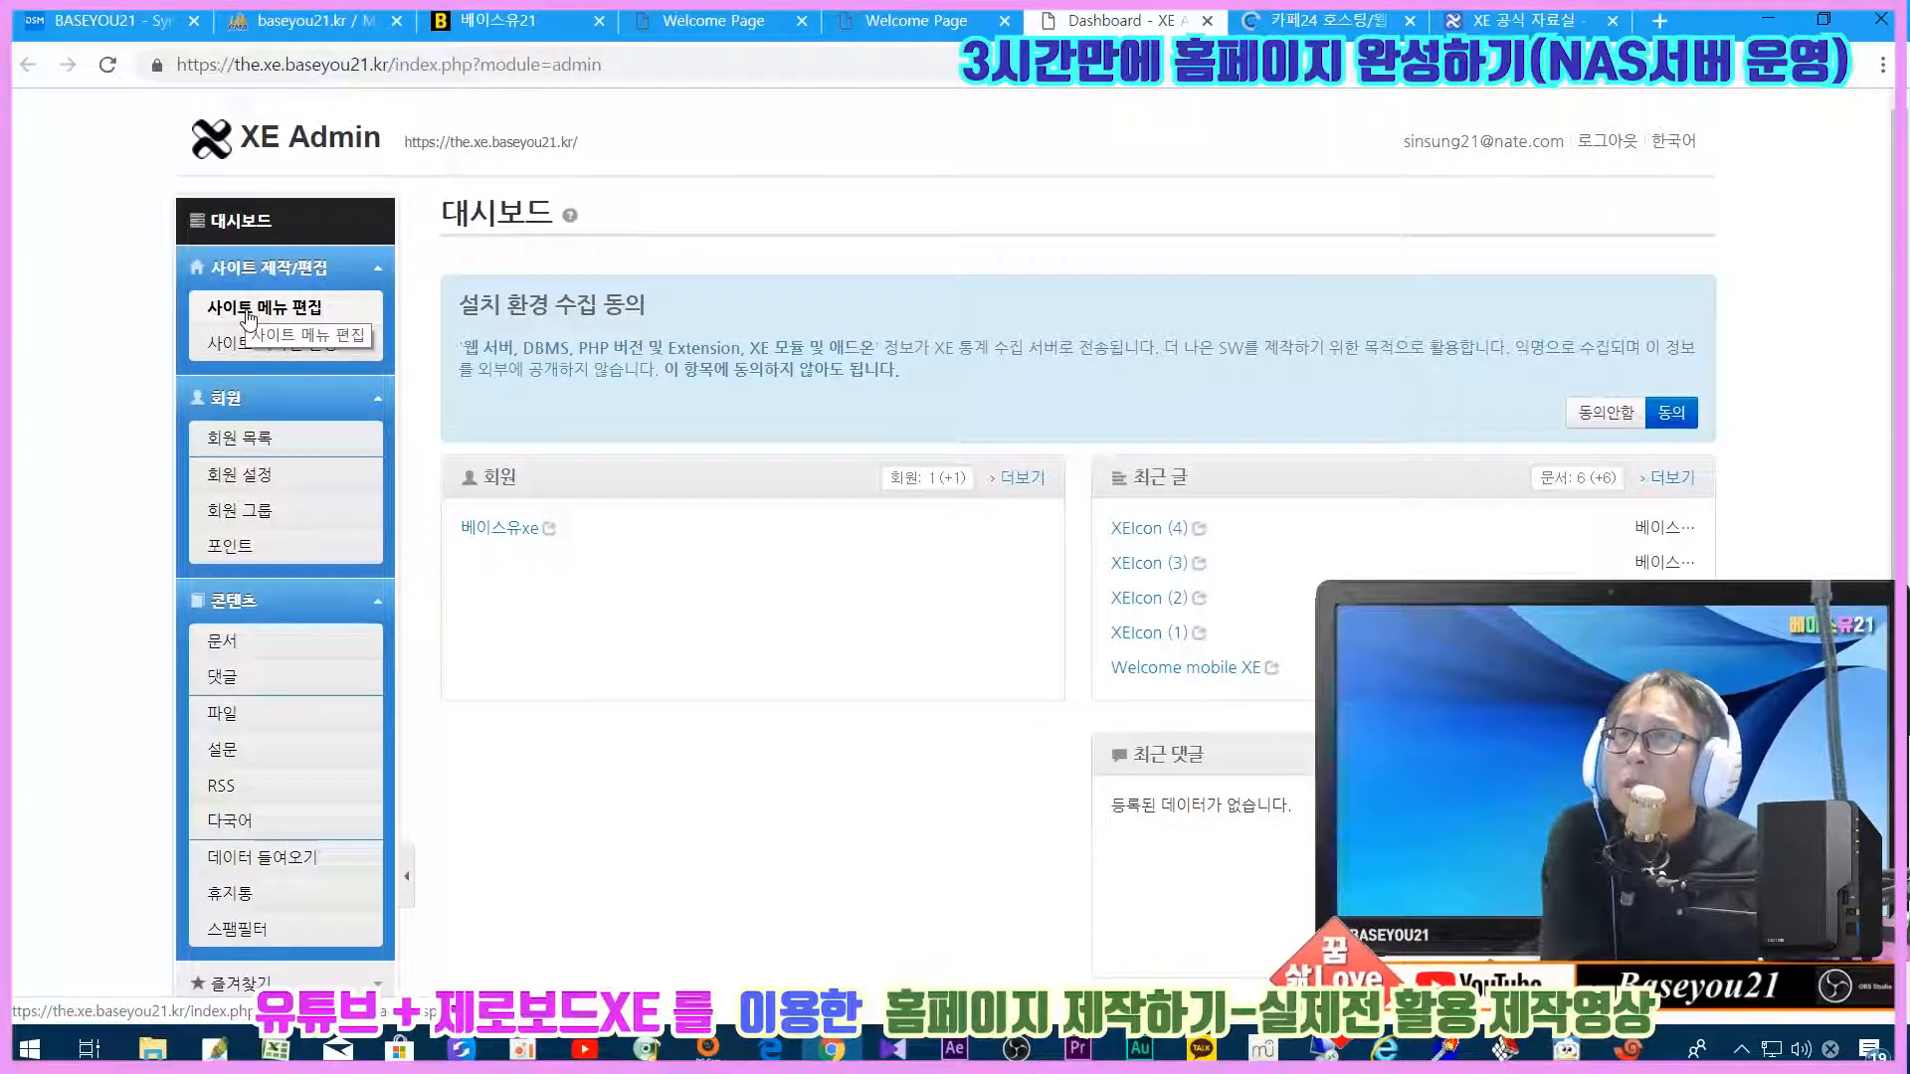
# Step: Close the Welcome Page, MariaDB, Synology, Cafe24 and XE download tabs
pyautogui.middleClick(912, 28)
pyautogui.middleClick(714, 22)
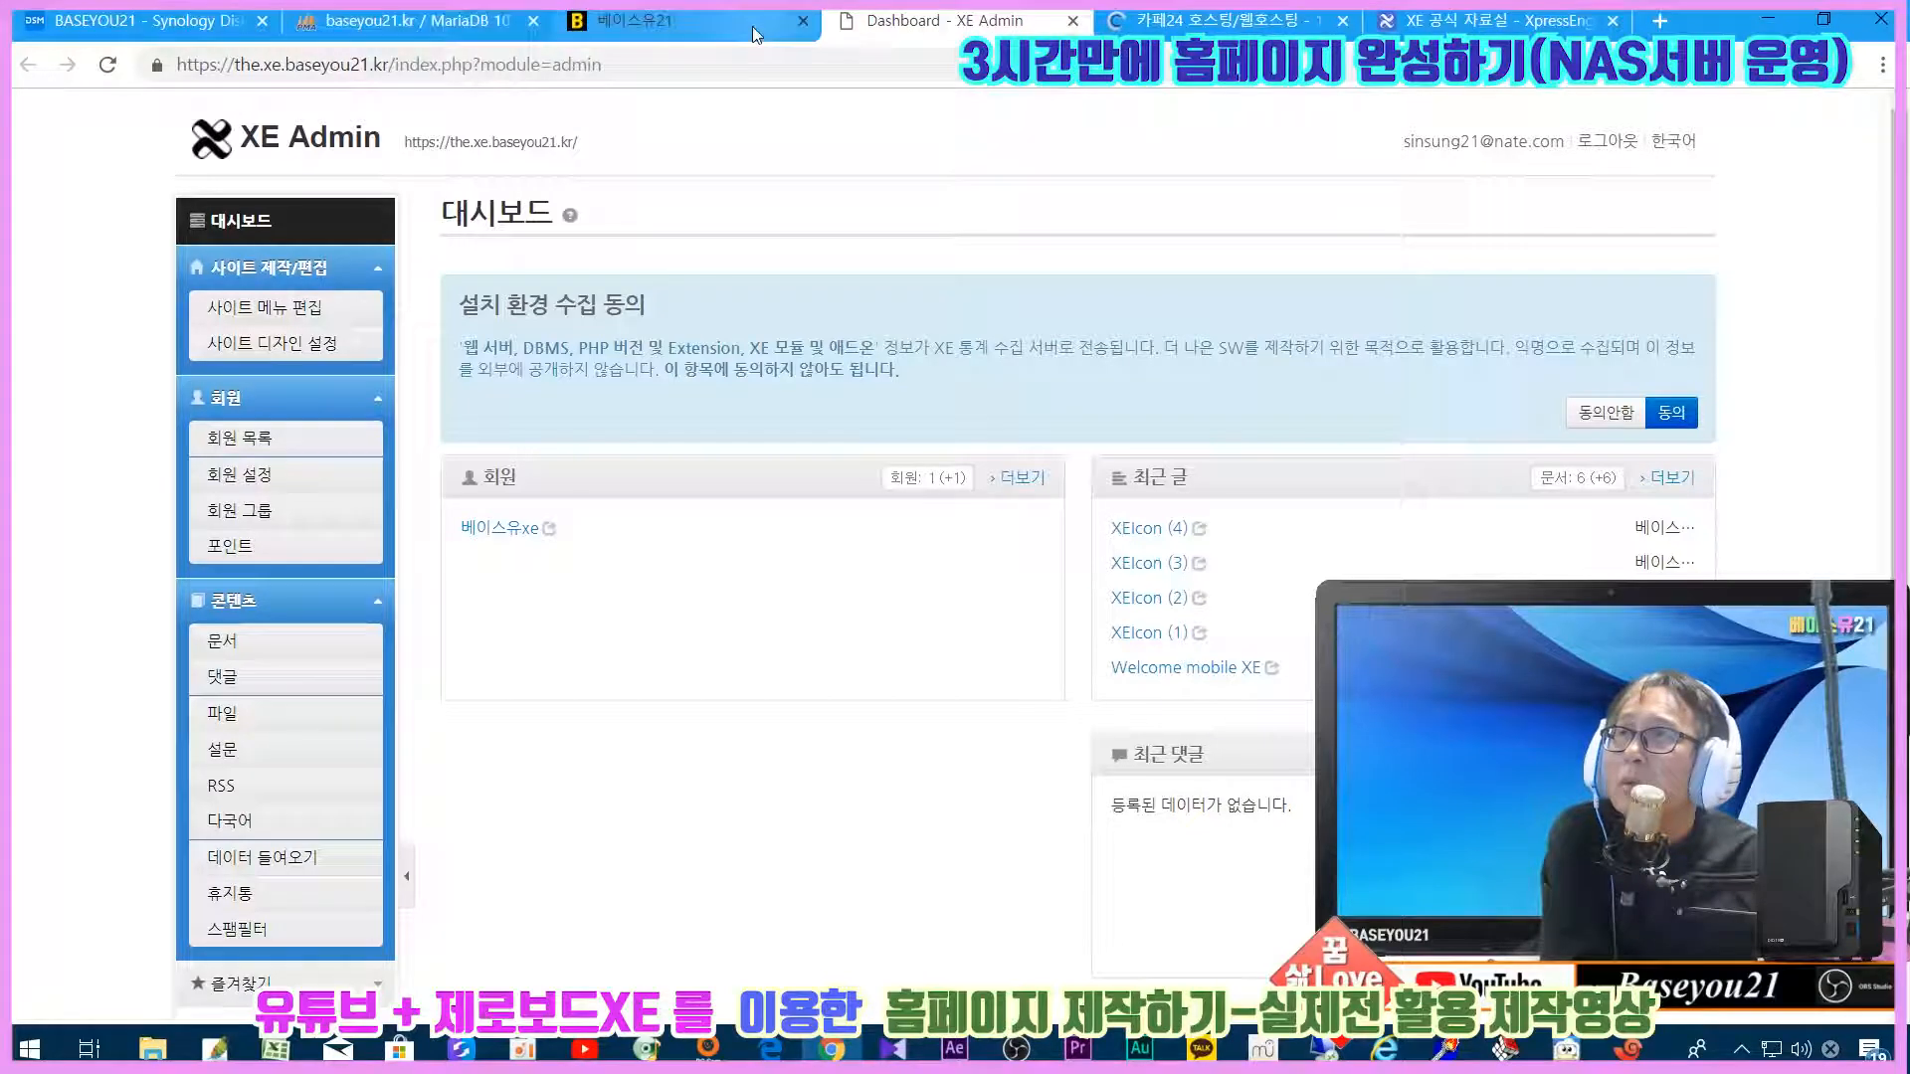
pyautogui.click(532, 22)
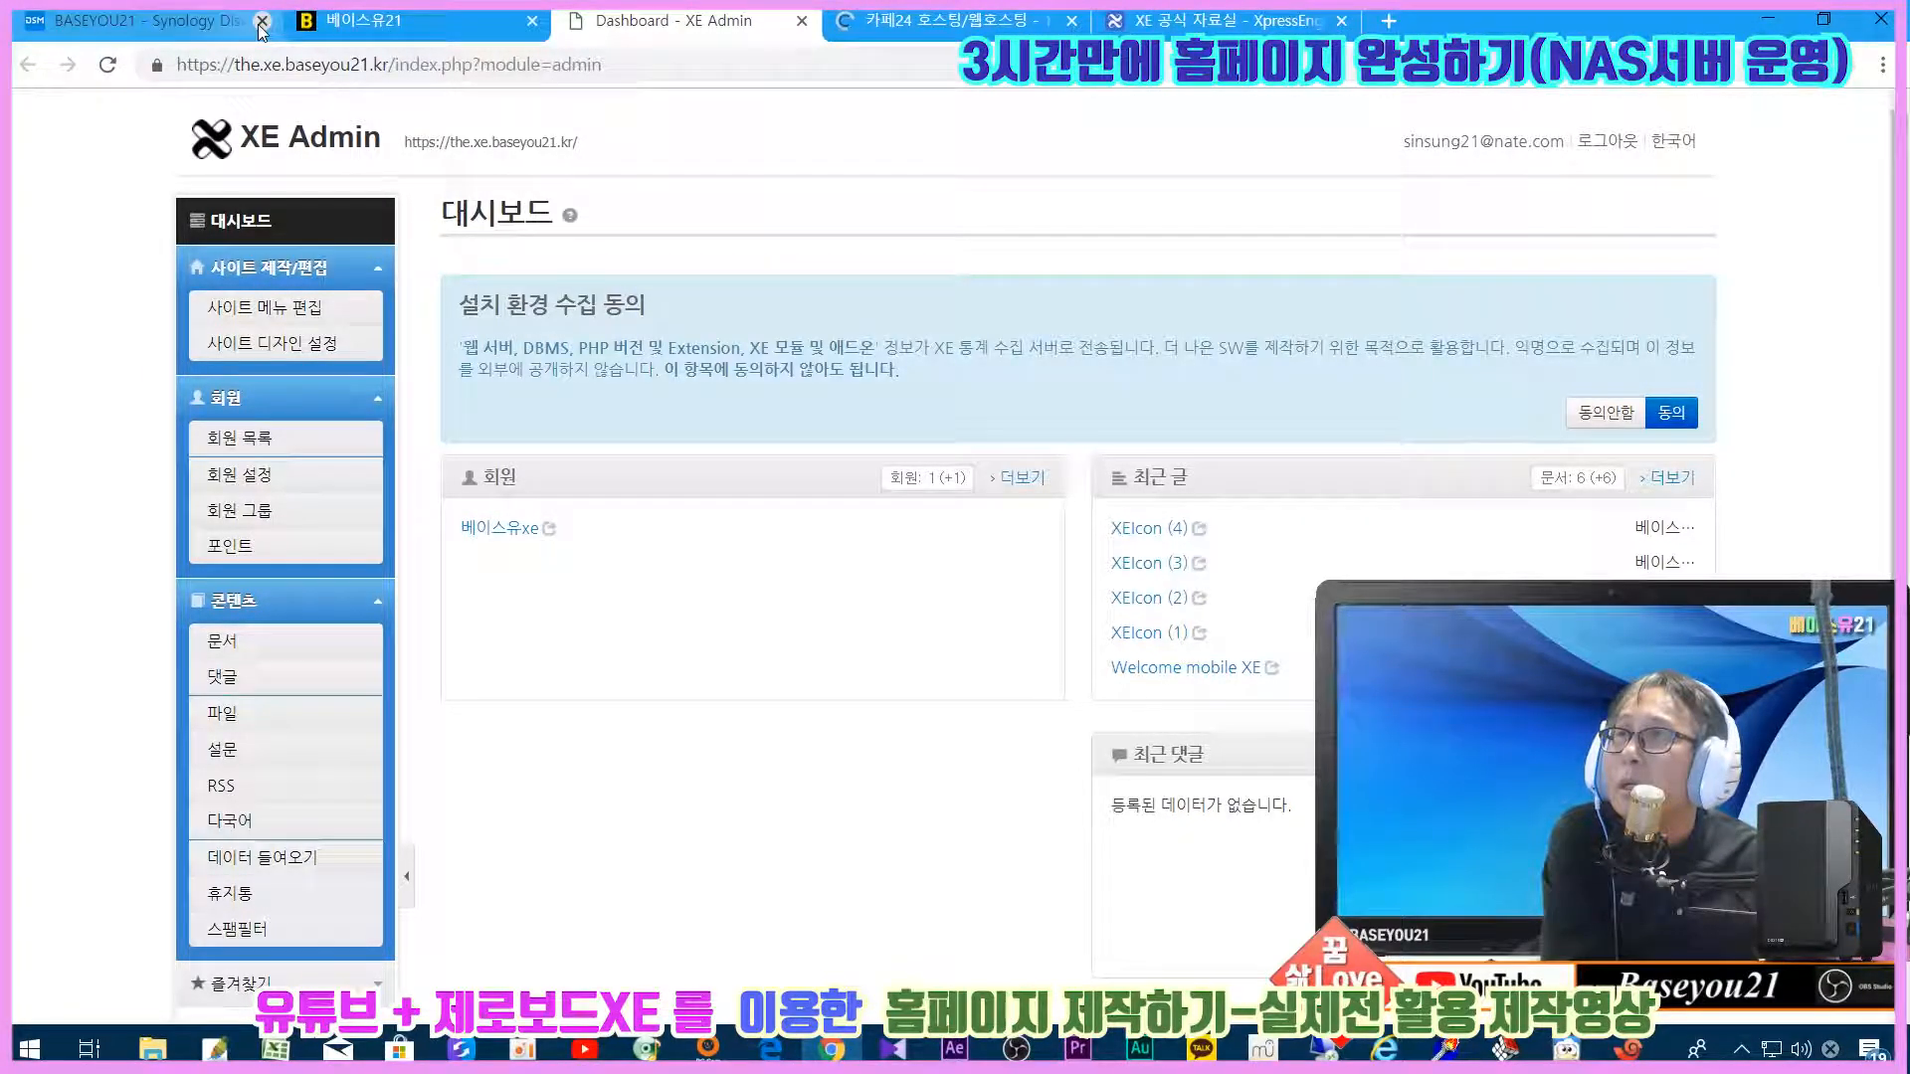
pyautogui.click(262, 22)
pyautogui.click(189, 22)
pyautogui.click(336, 22)
pyautogui.click(169, 24)
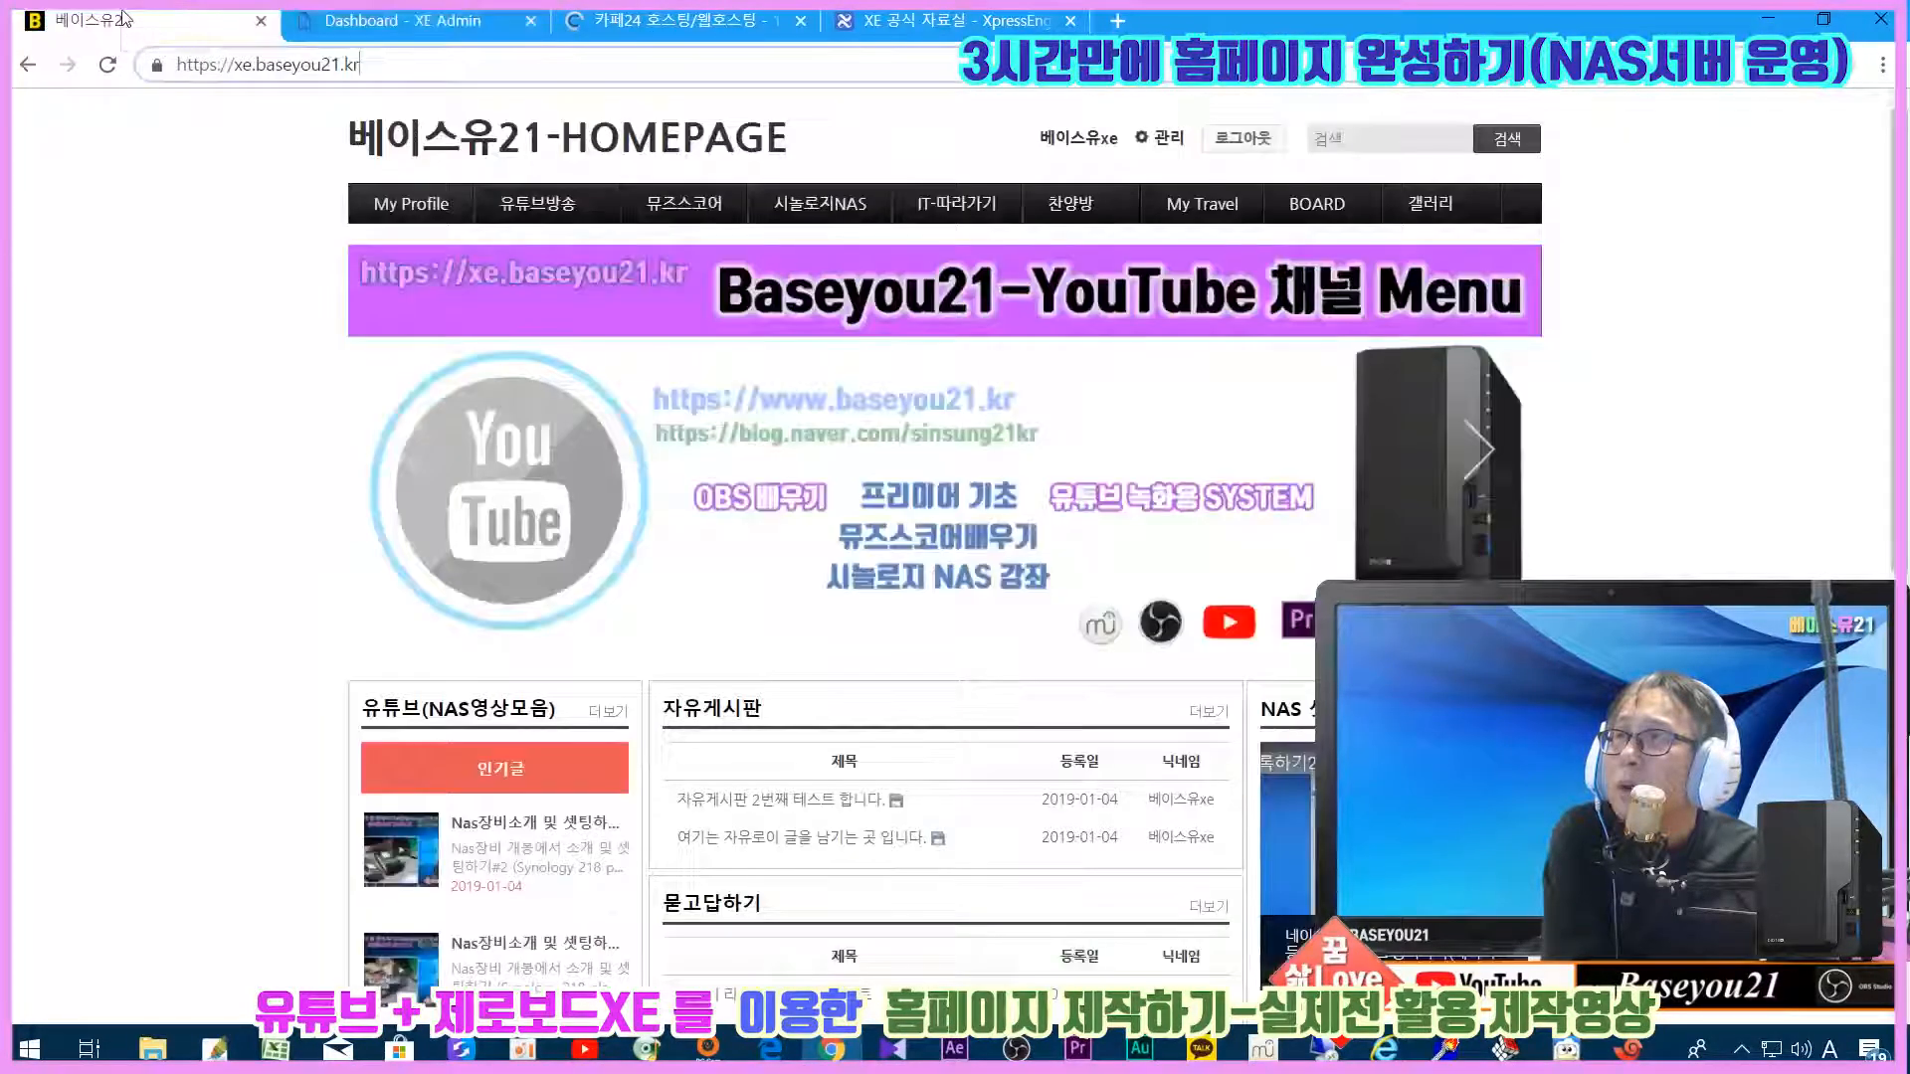
pyautogui.click(373, 16)
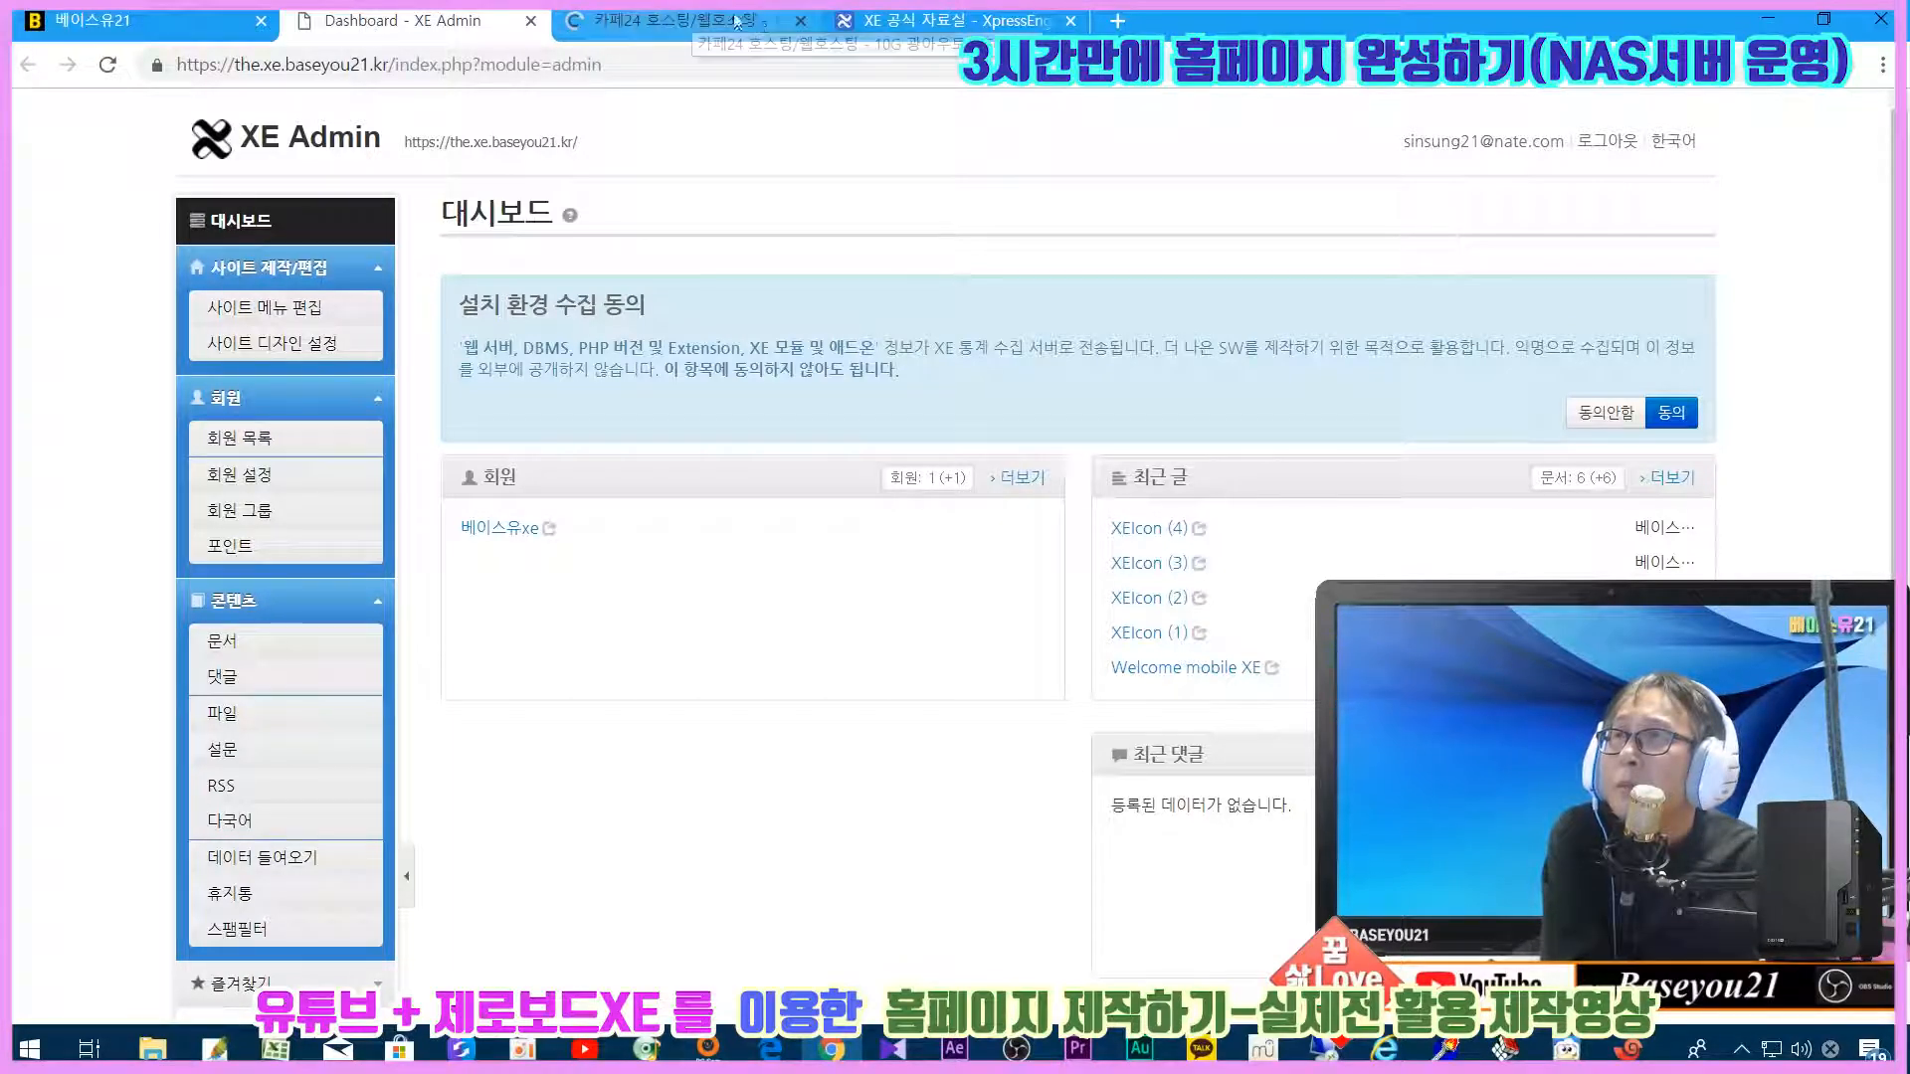
pyautogui.click(800, 20)
pyautogui.click(800, 20)
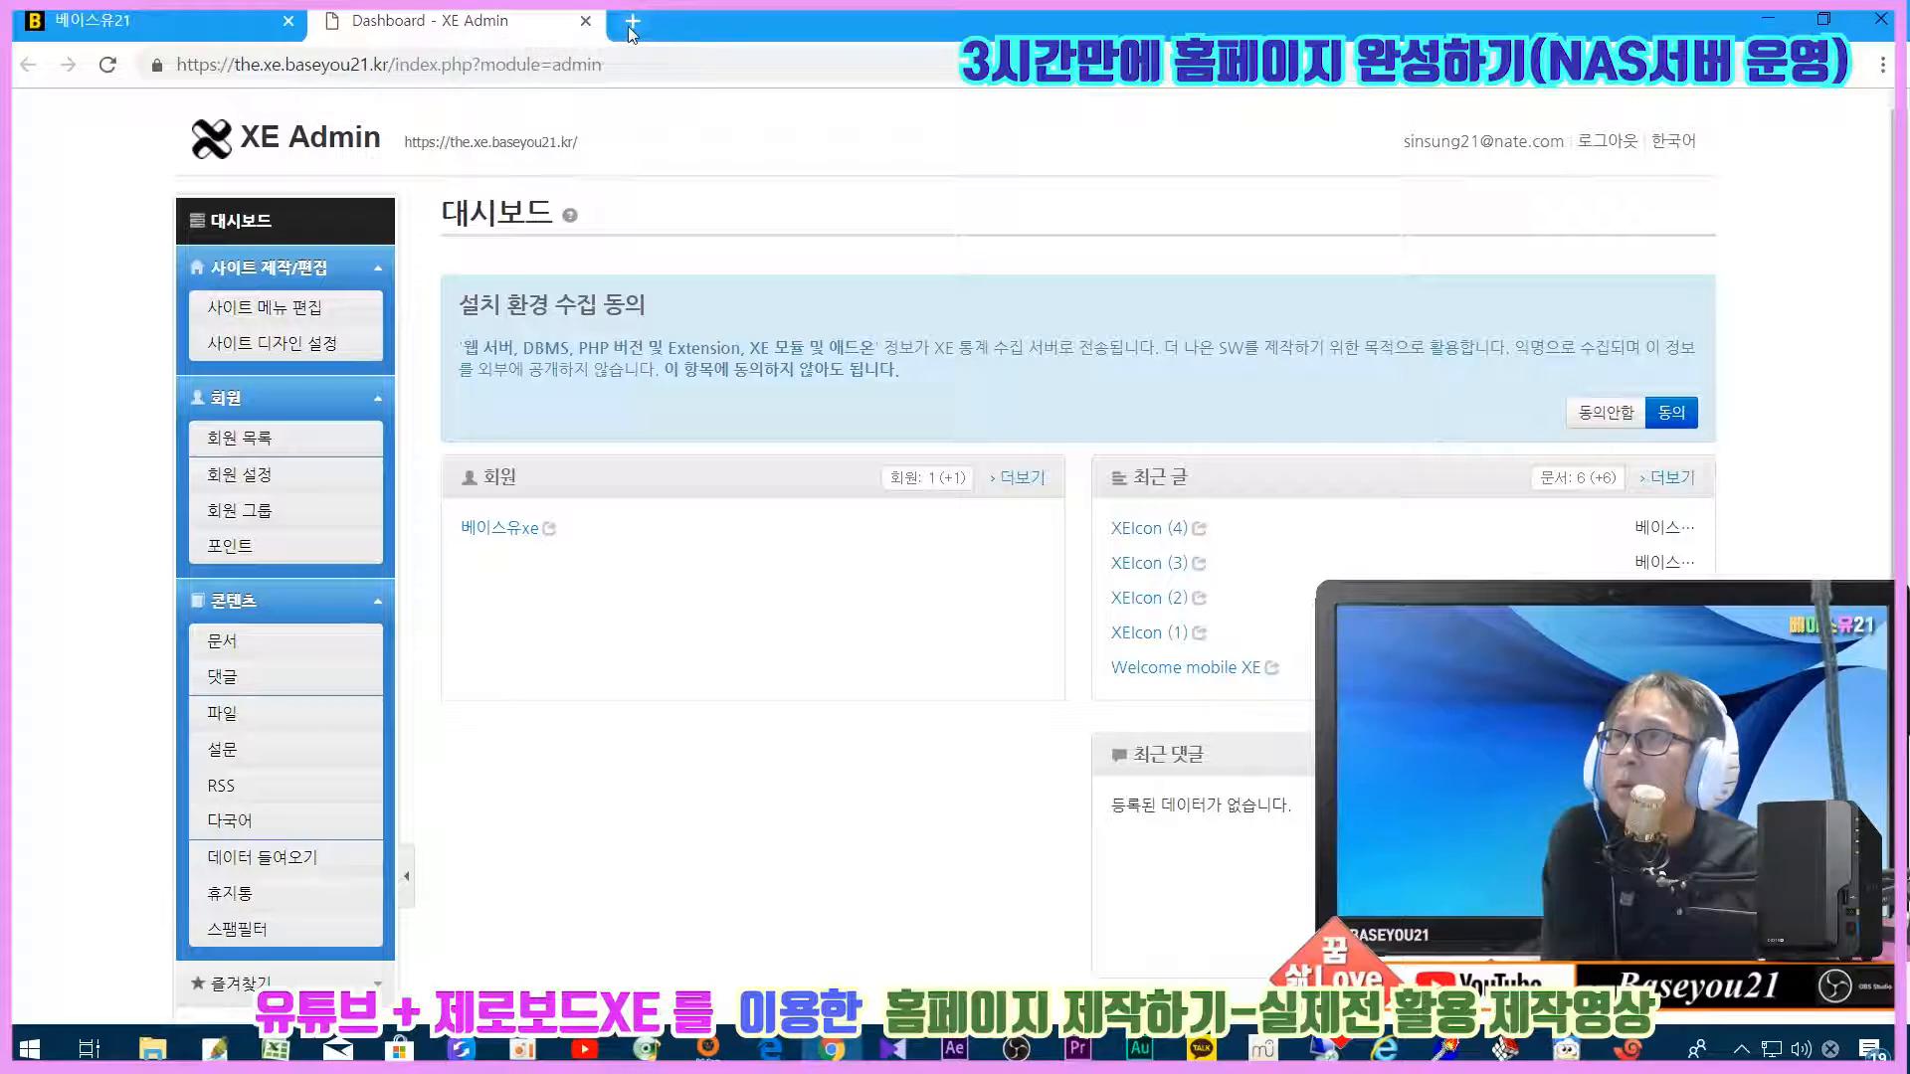
pyautogui.hotkey('ctrl', 't')
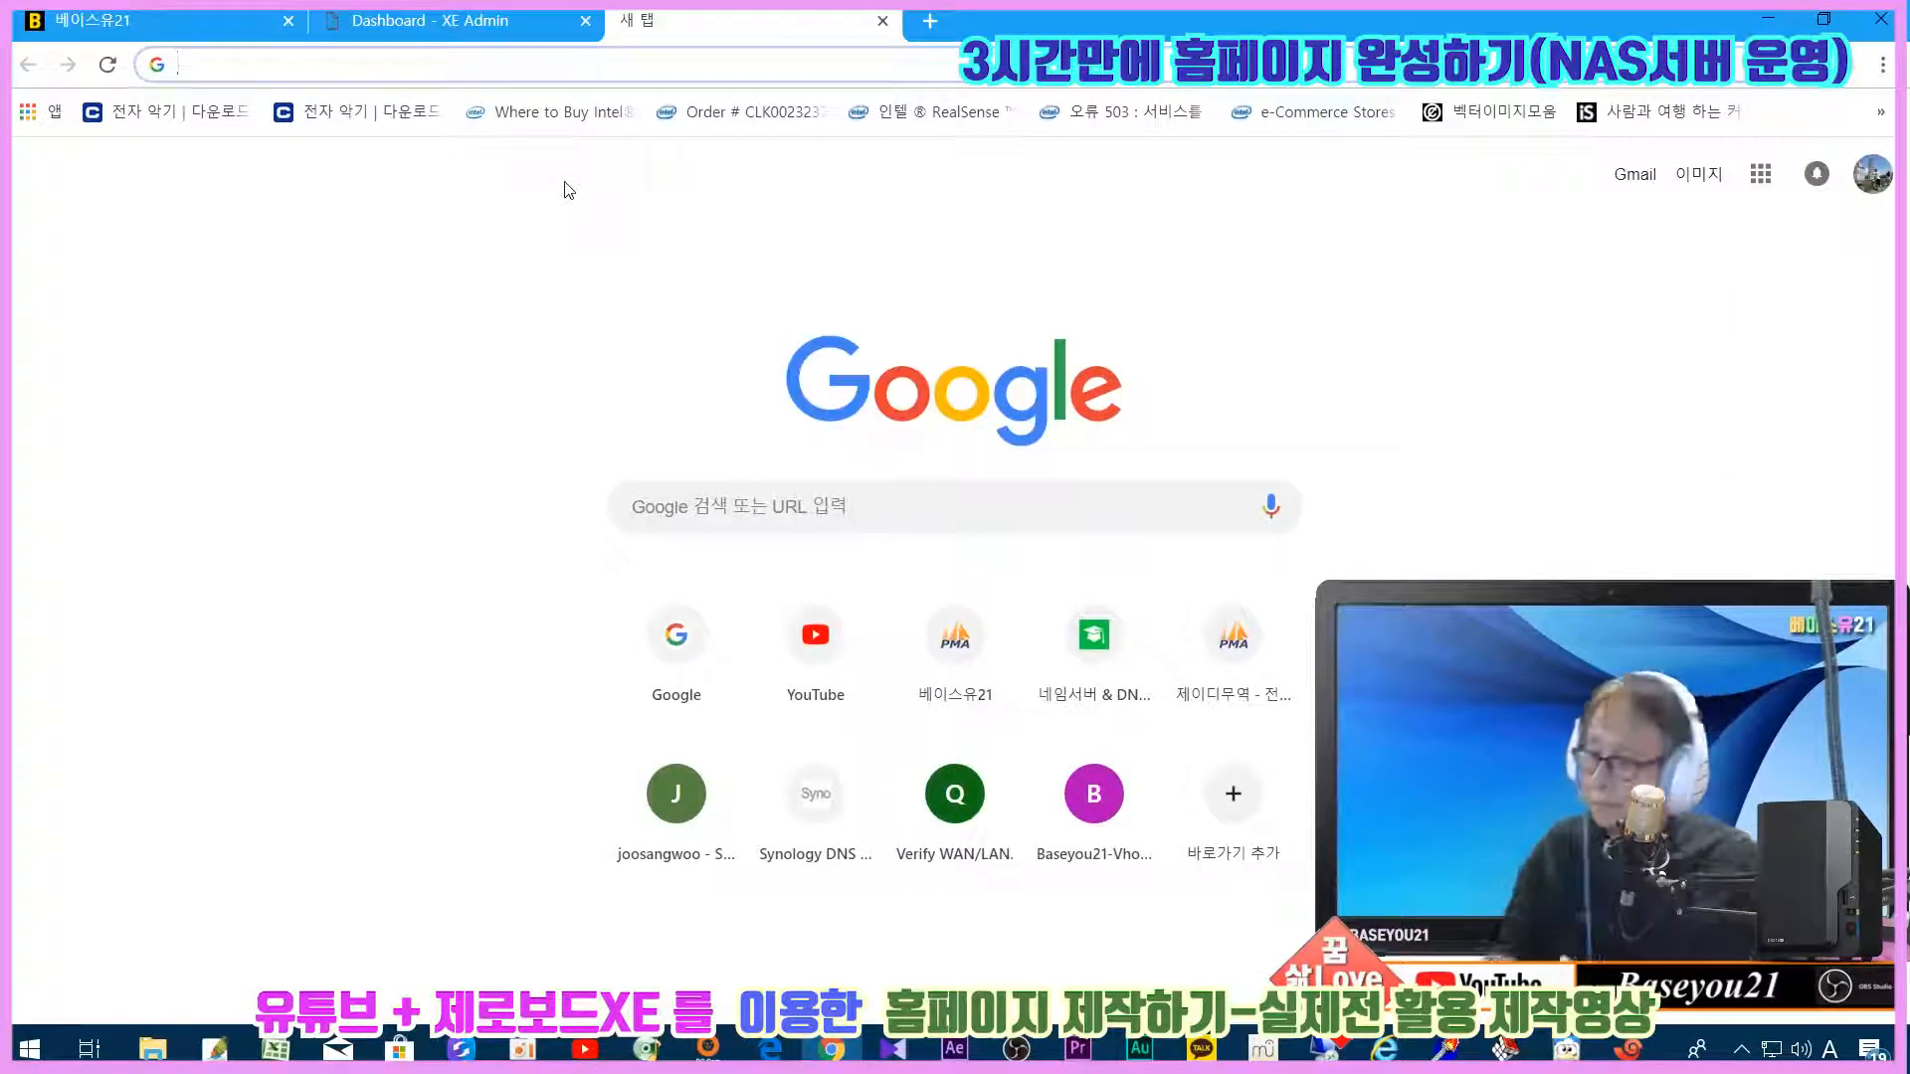
pyautogui.write('https://xe.baseyou21.kr')
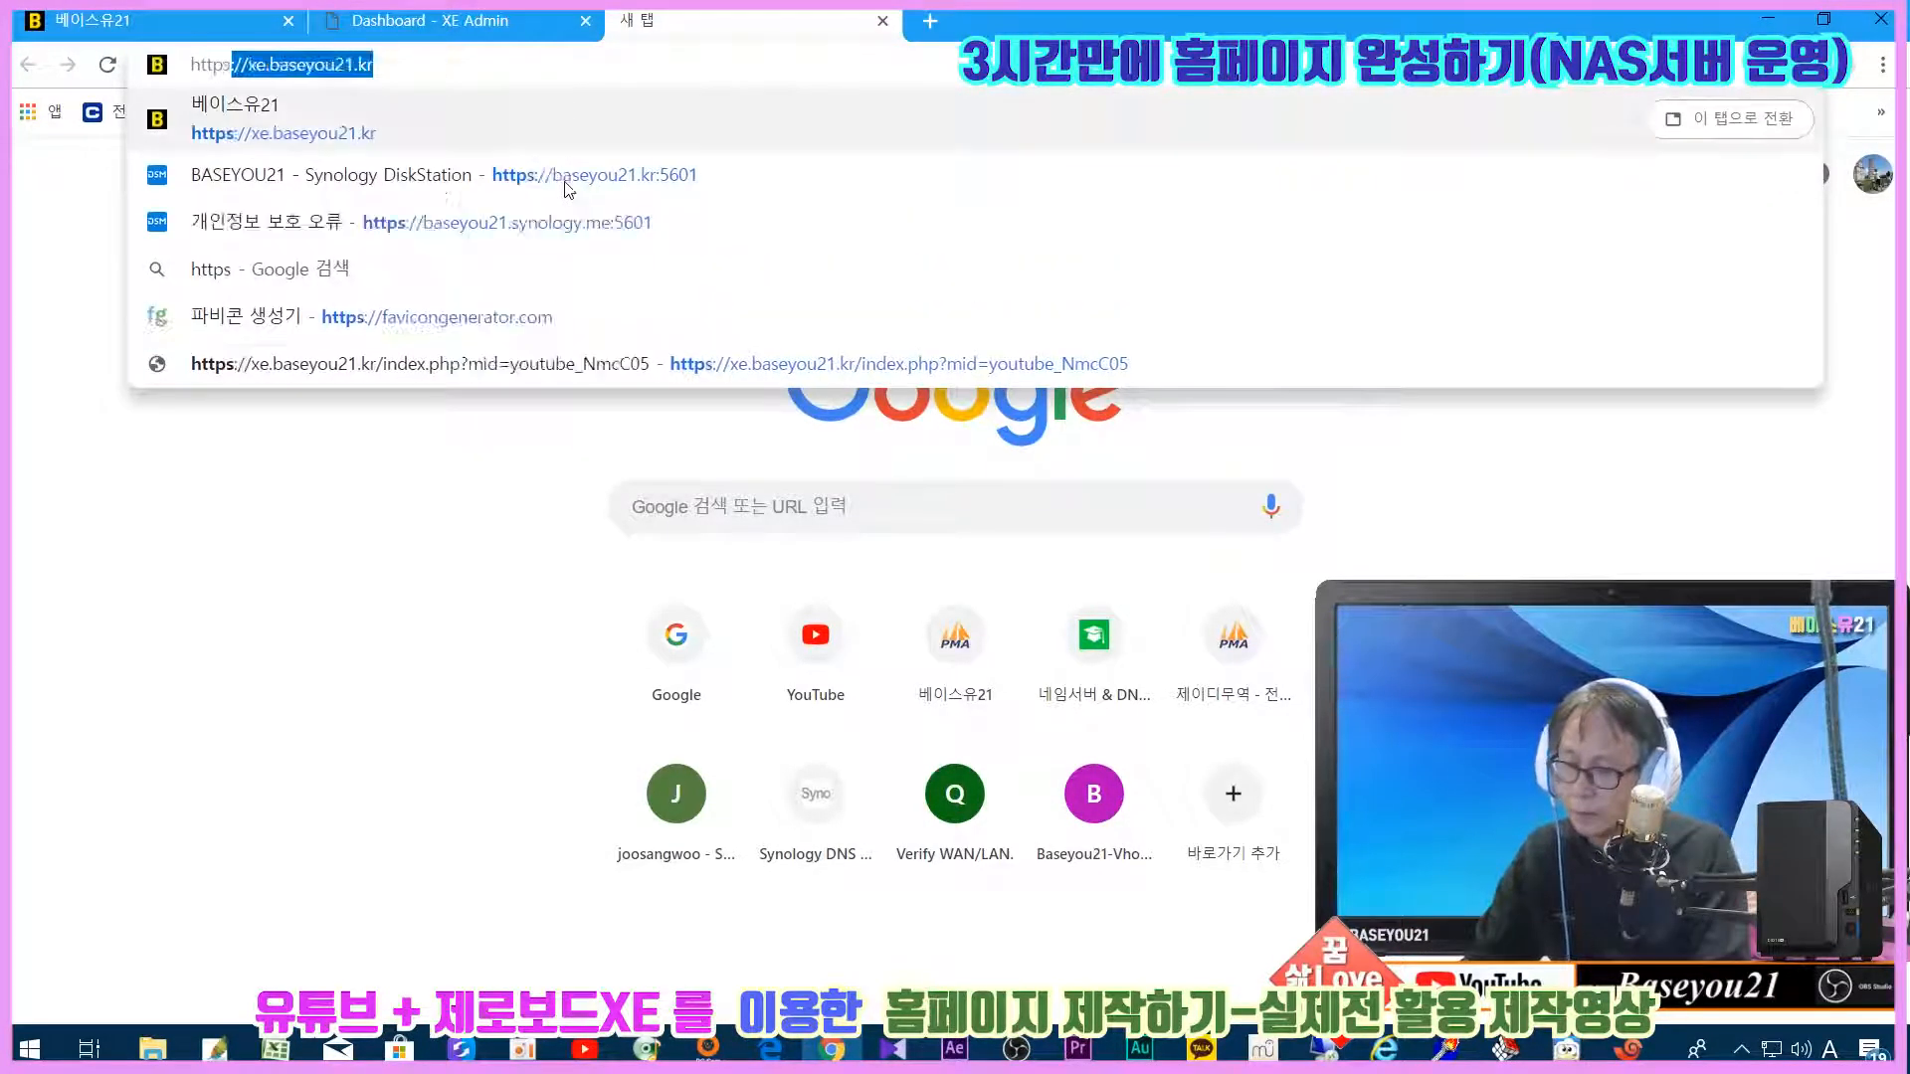
pyautogui.press('Down')
pyautogui.press('Up')
pyautogui.press('Return')
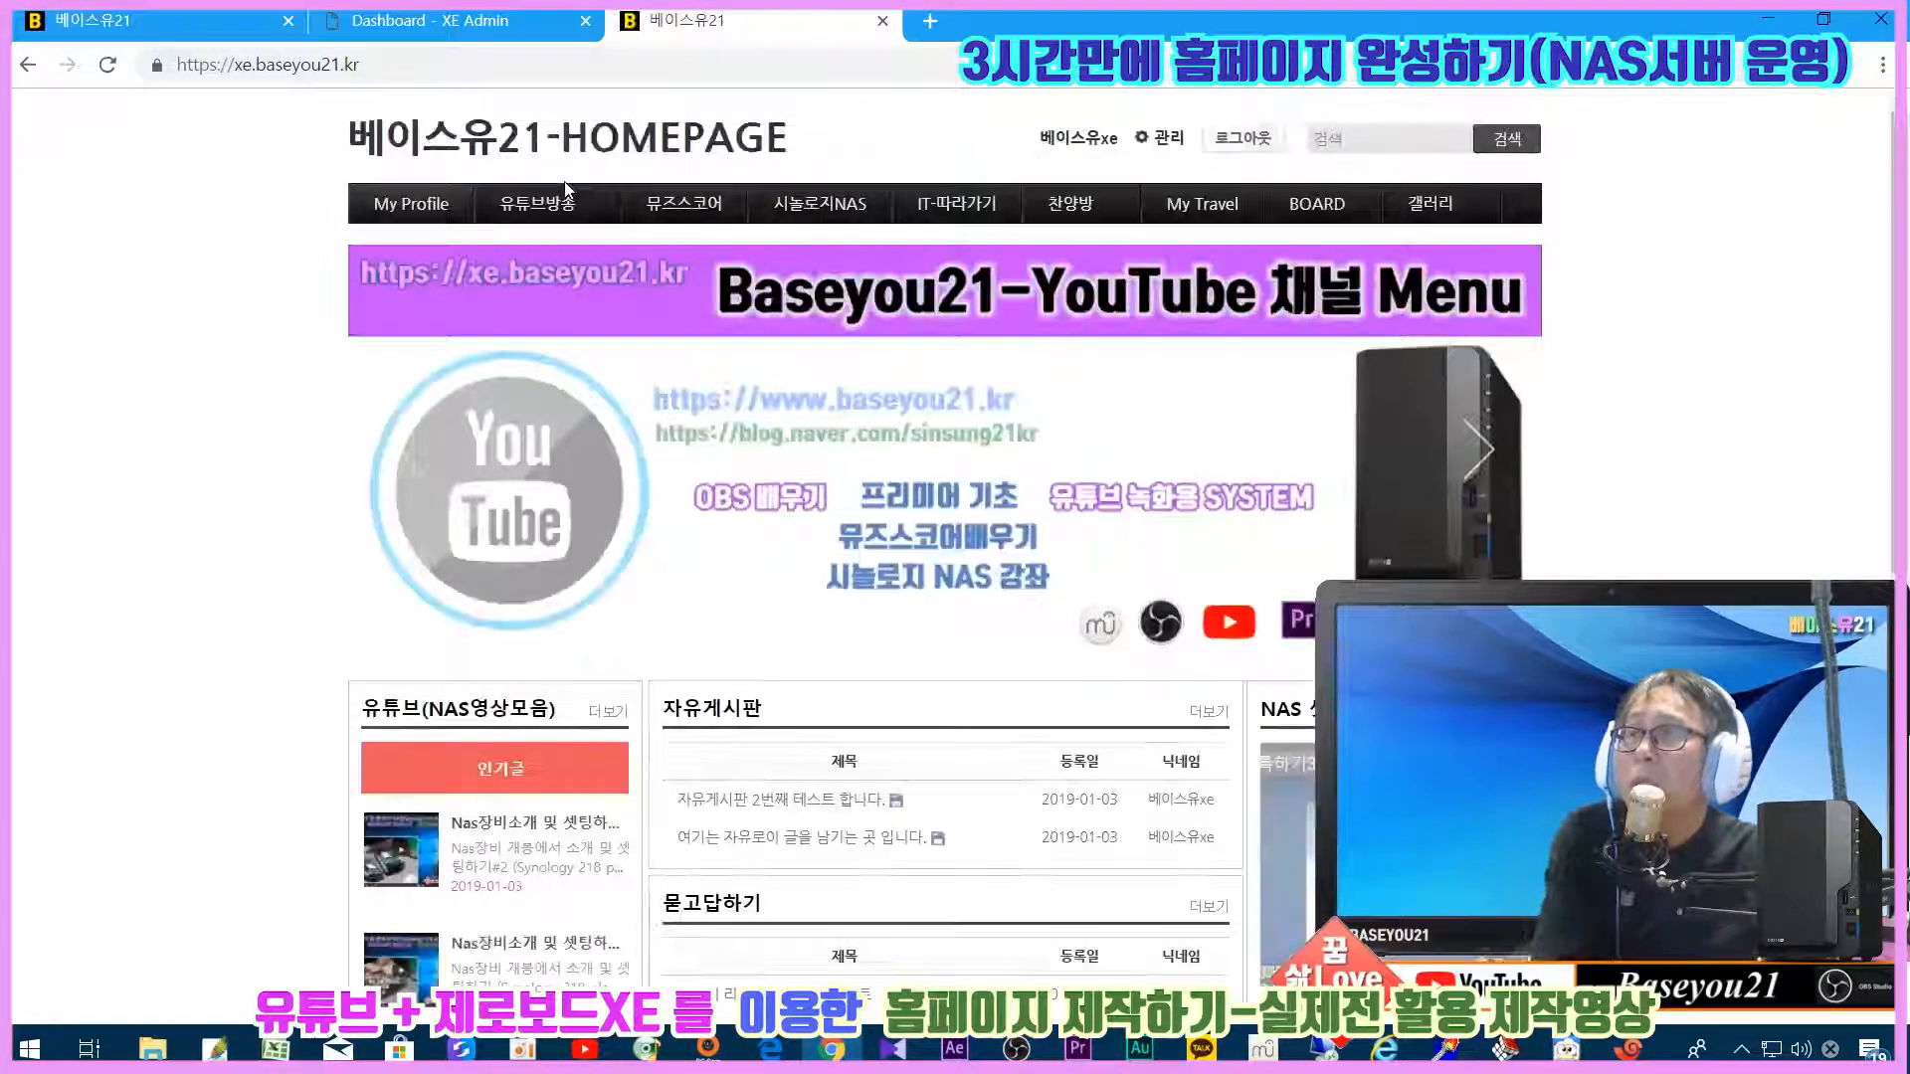
pyautogui.click(1154, 139)
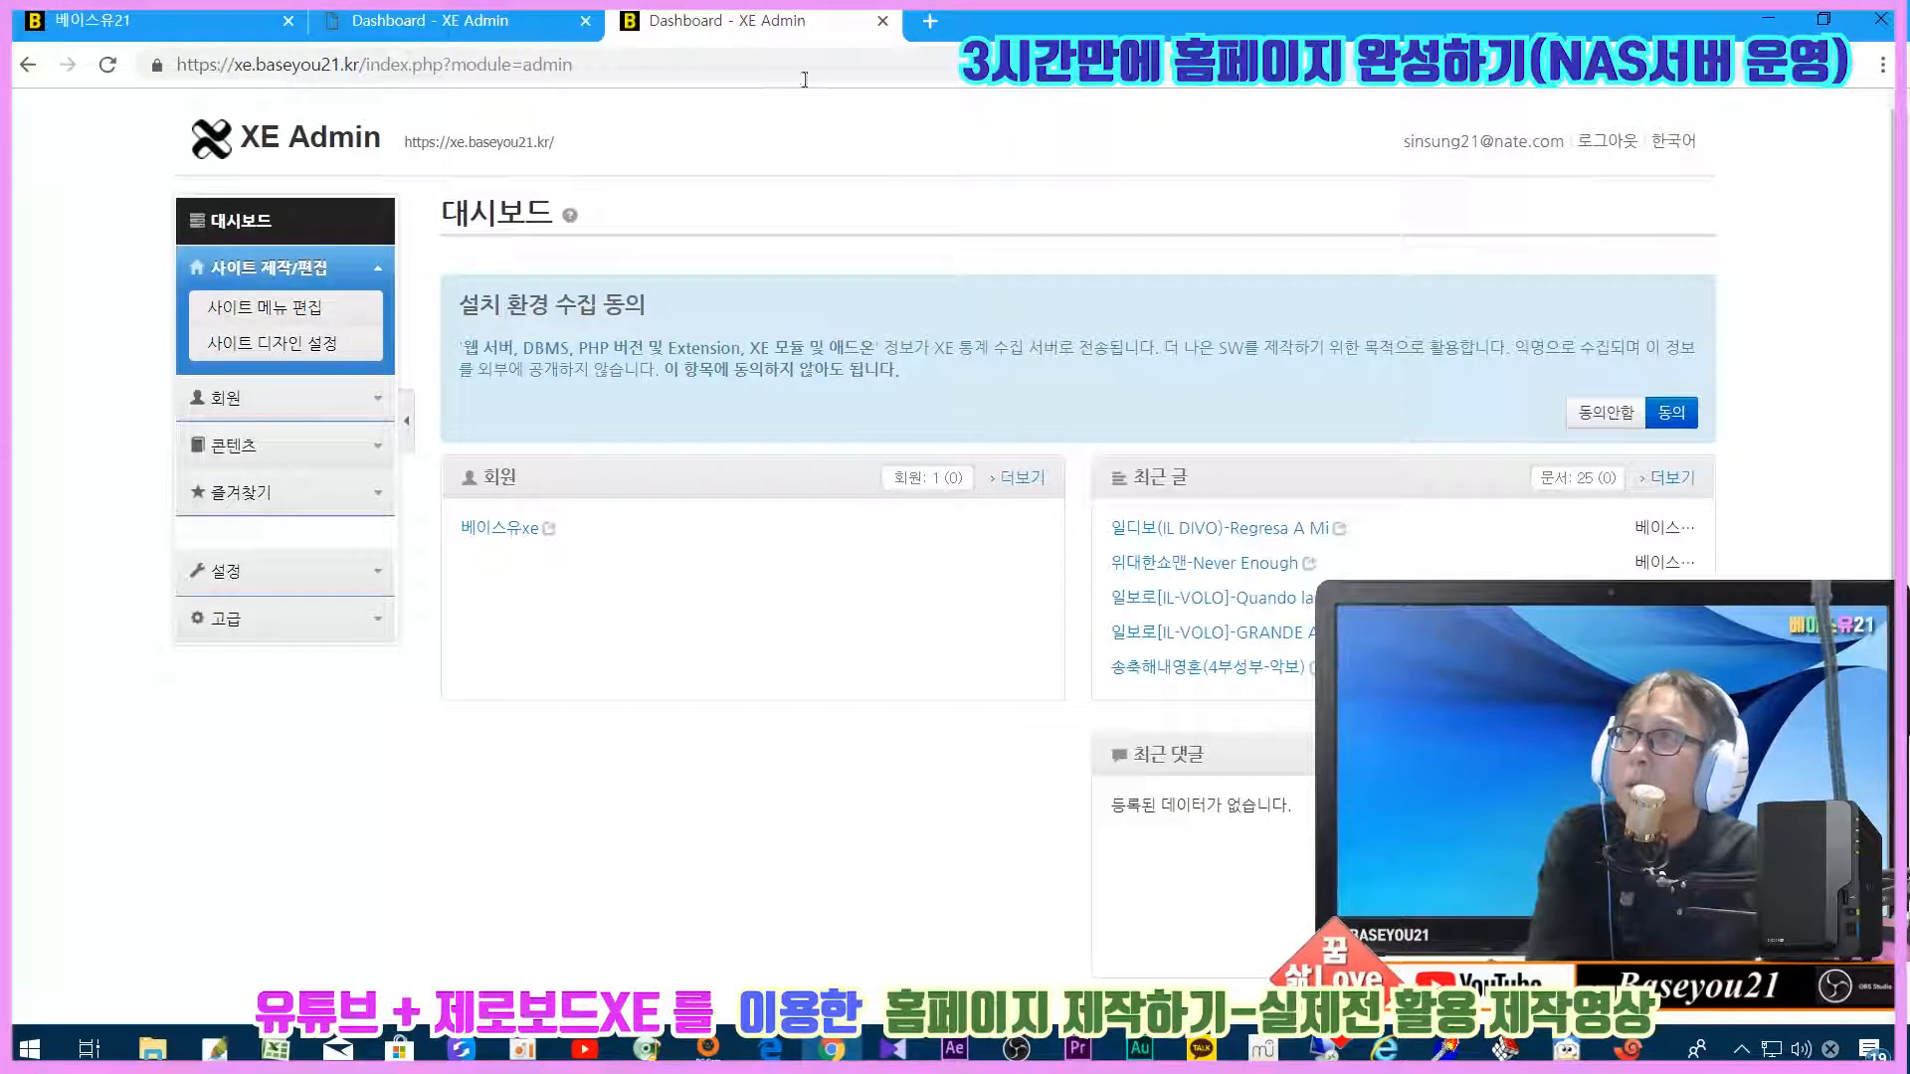
# Step: Move the old site's admin tab to second position and open 사이트 메뉴 편집
pyautogui.moveTo(712, 20); pyautogui.dragTo(417, 20)
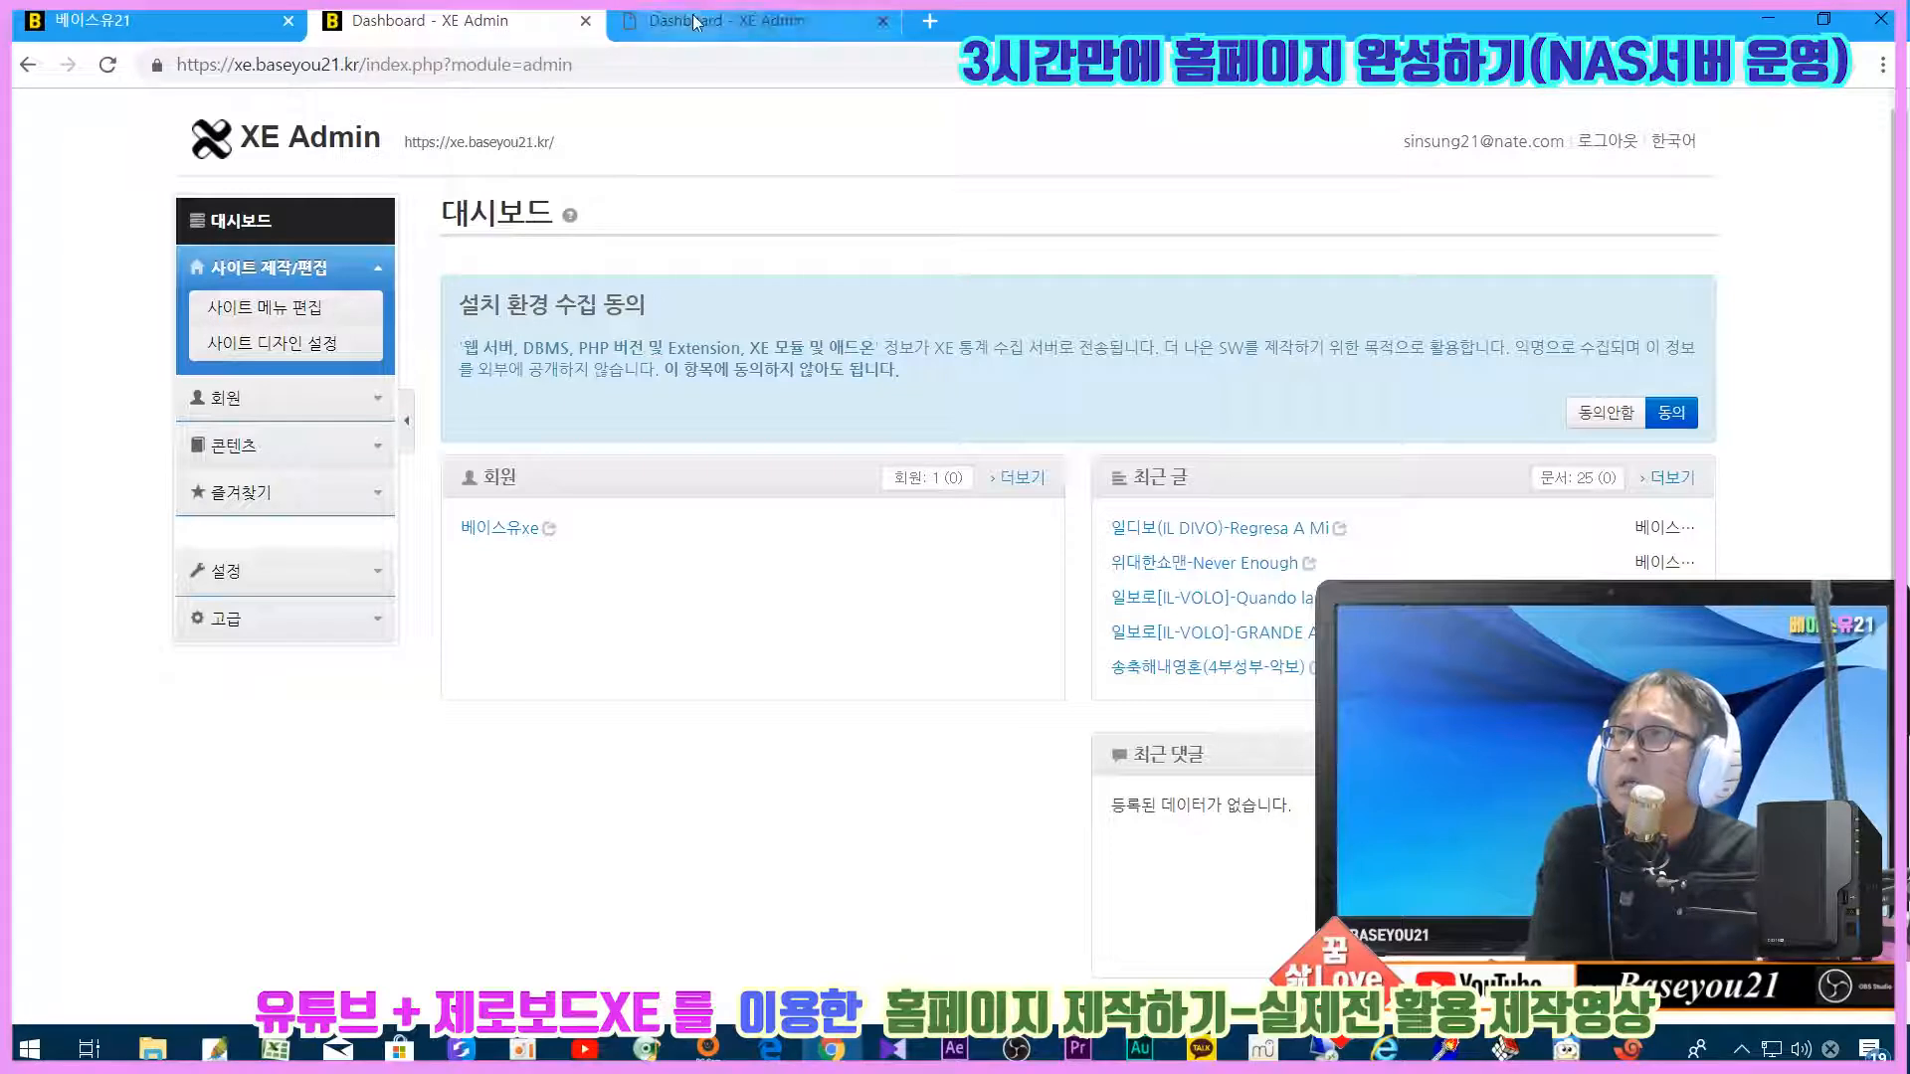
pyautogui.click(128, 22)
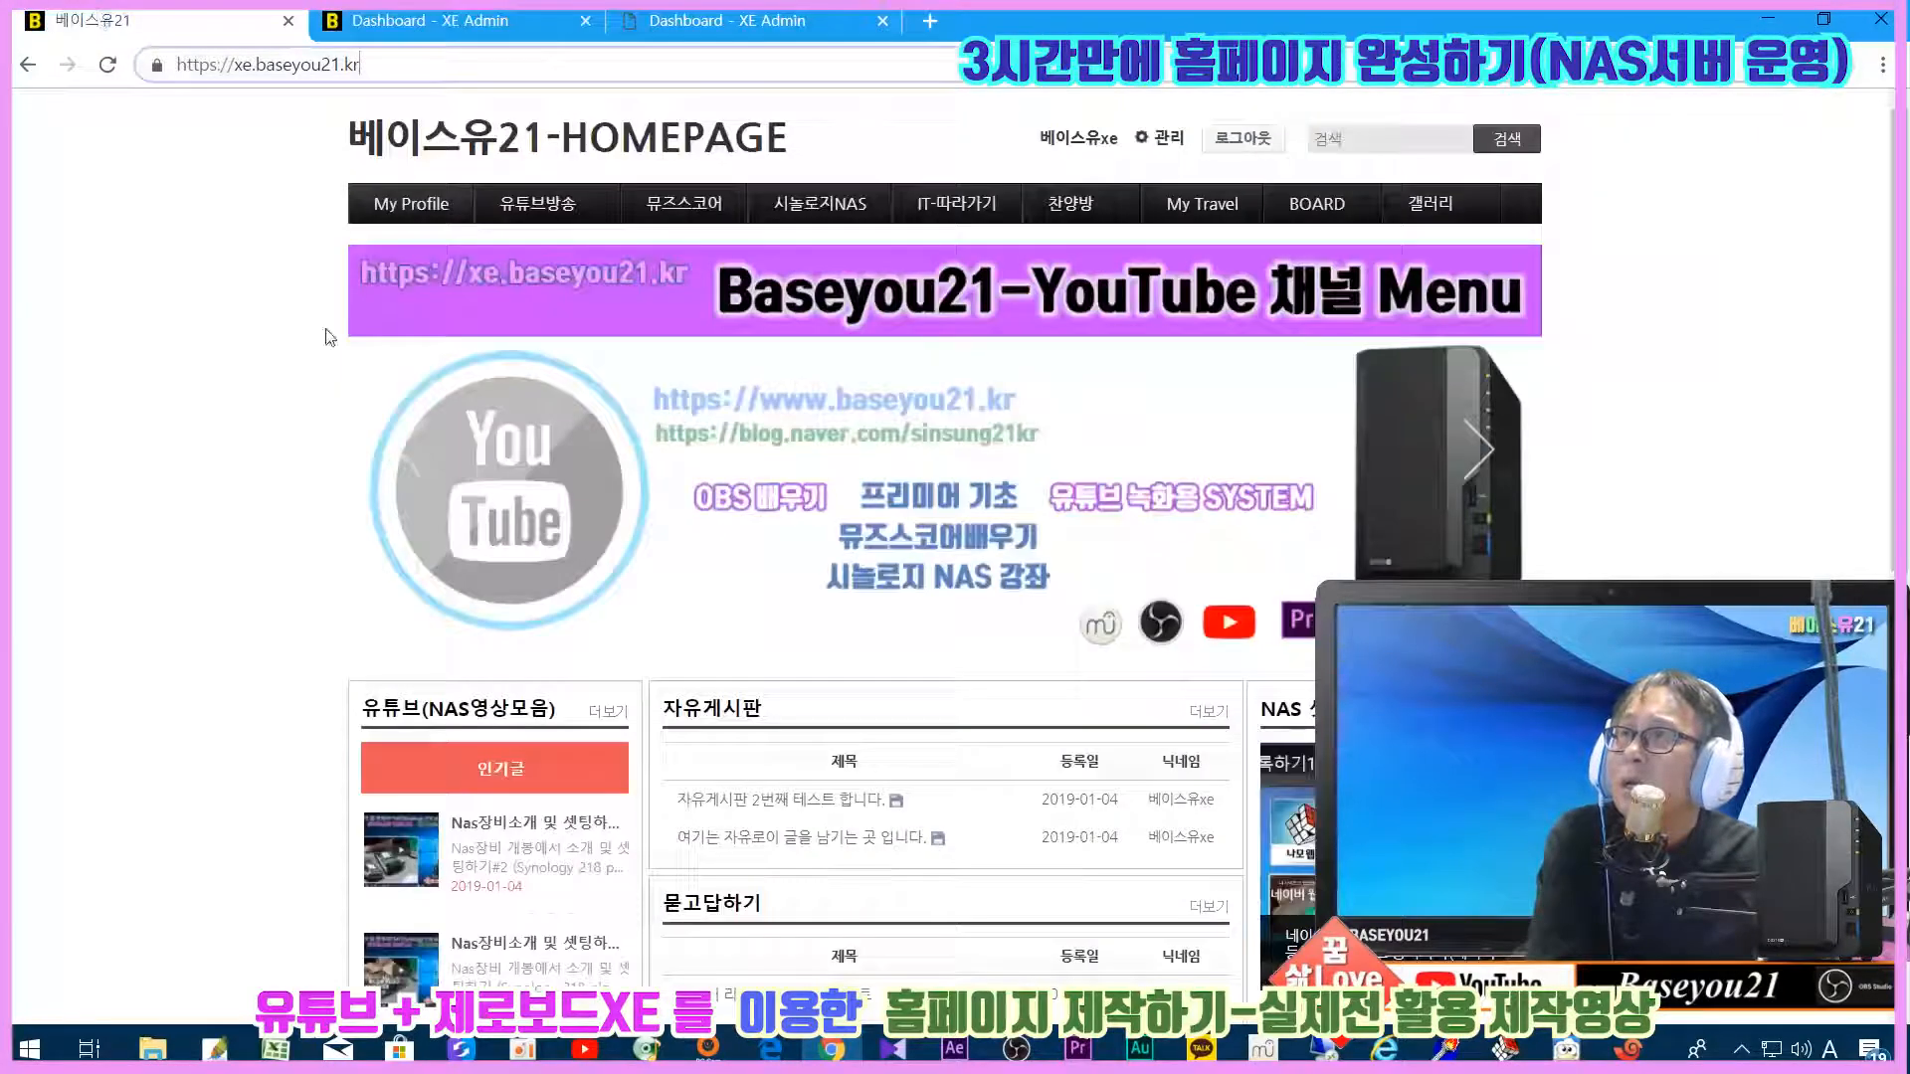
pyautogui.click(427, 20)
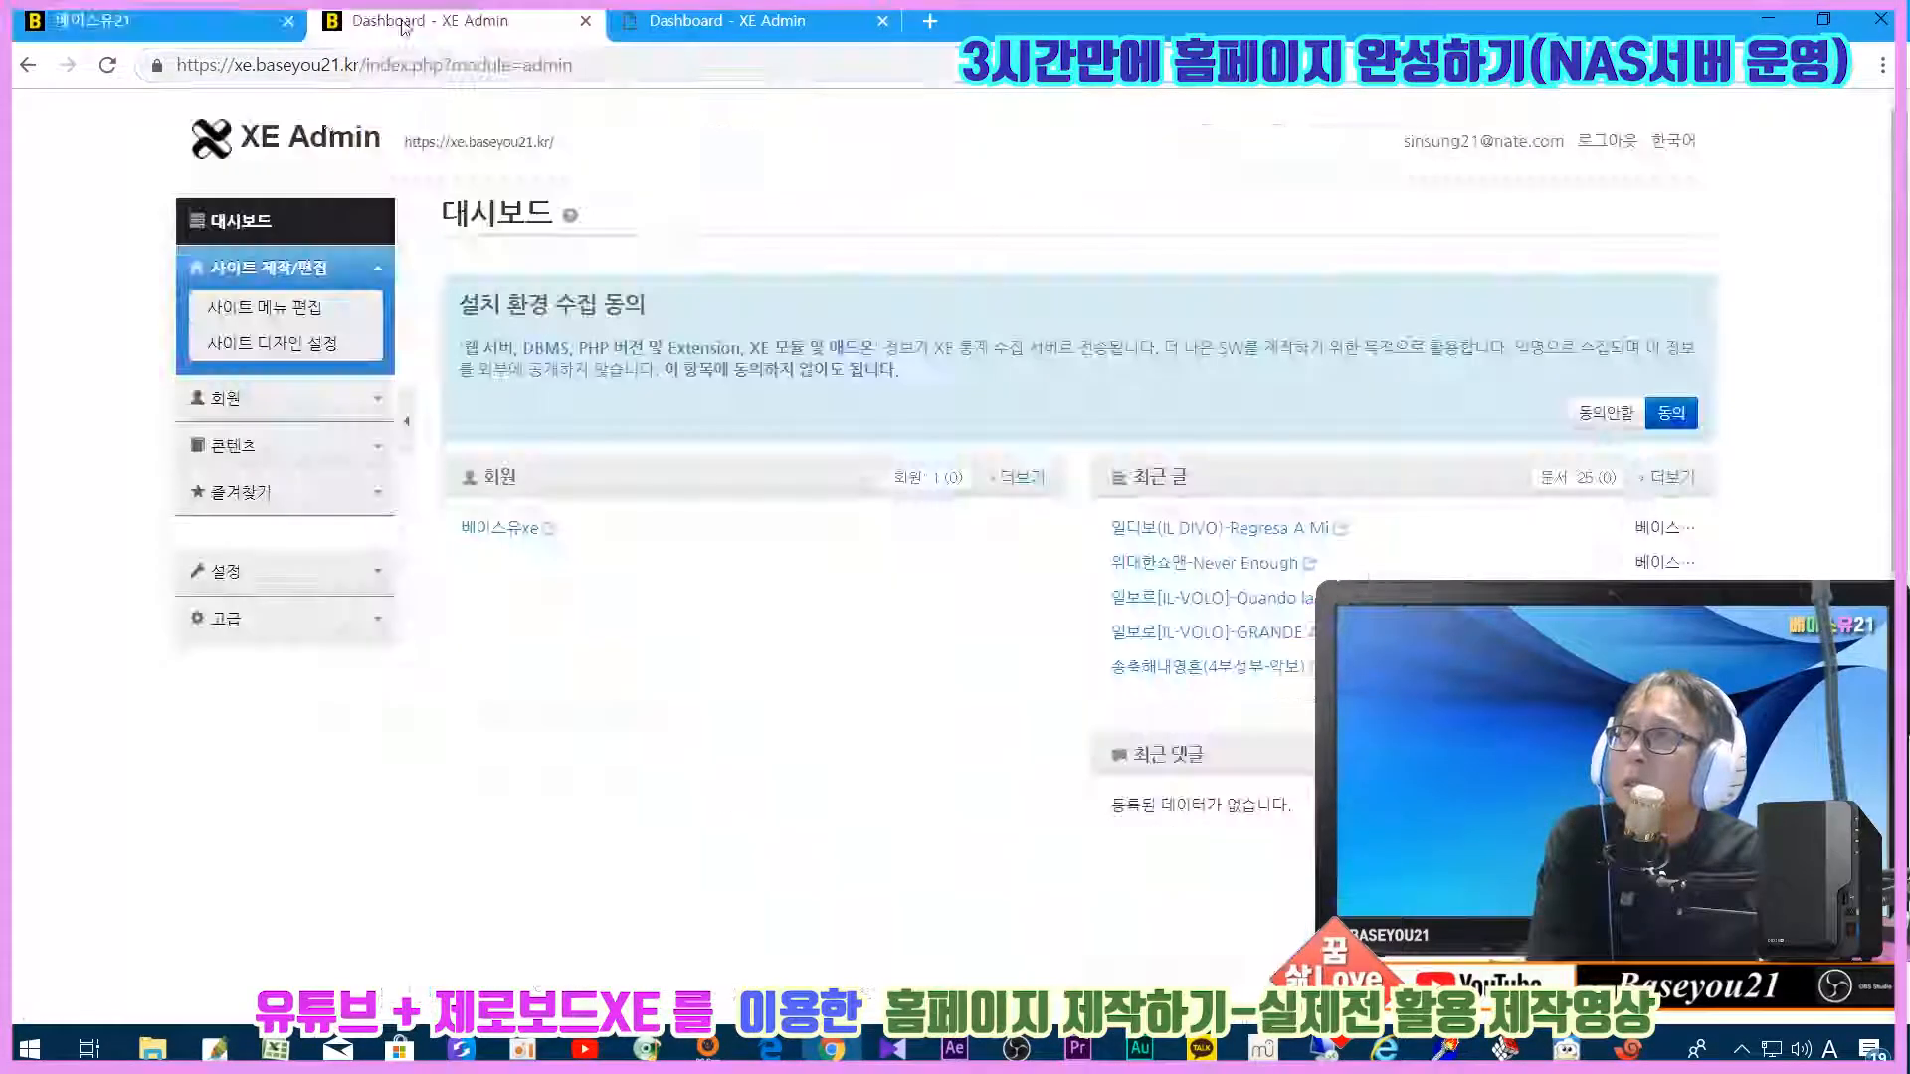
pyautogui.click(250, 311)
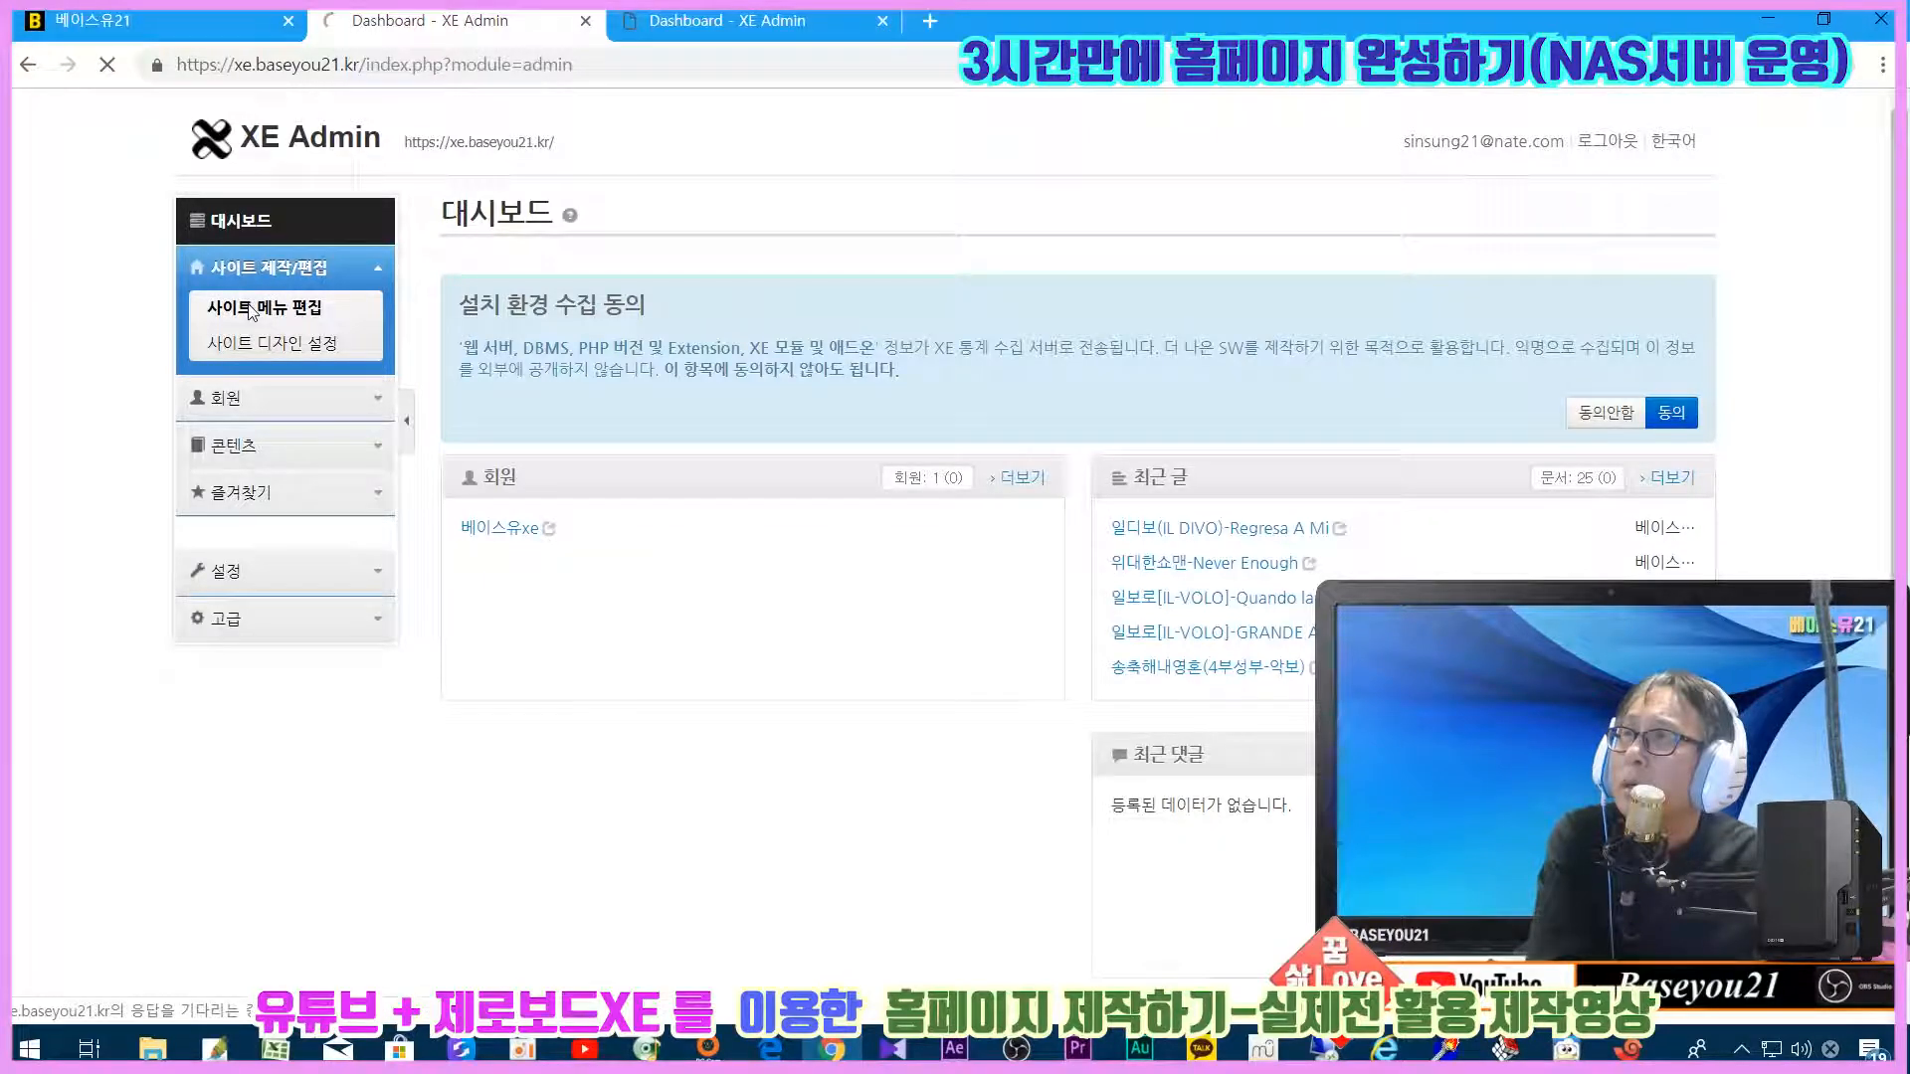
# Step: Inspect the old site's 메인메뉴 tree and its 베이스유21 item in the menu editor
pyautogui.scroll(-3, 468, 491)
pyautogui.scroll(3, 474, 498)
pyautogui.click(376, 322)
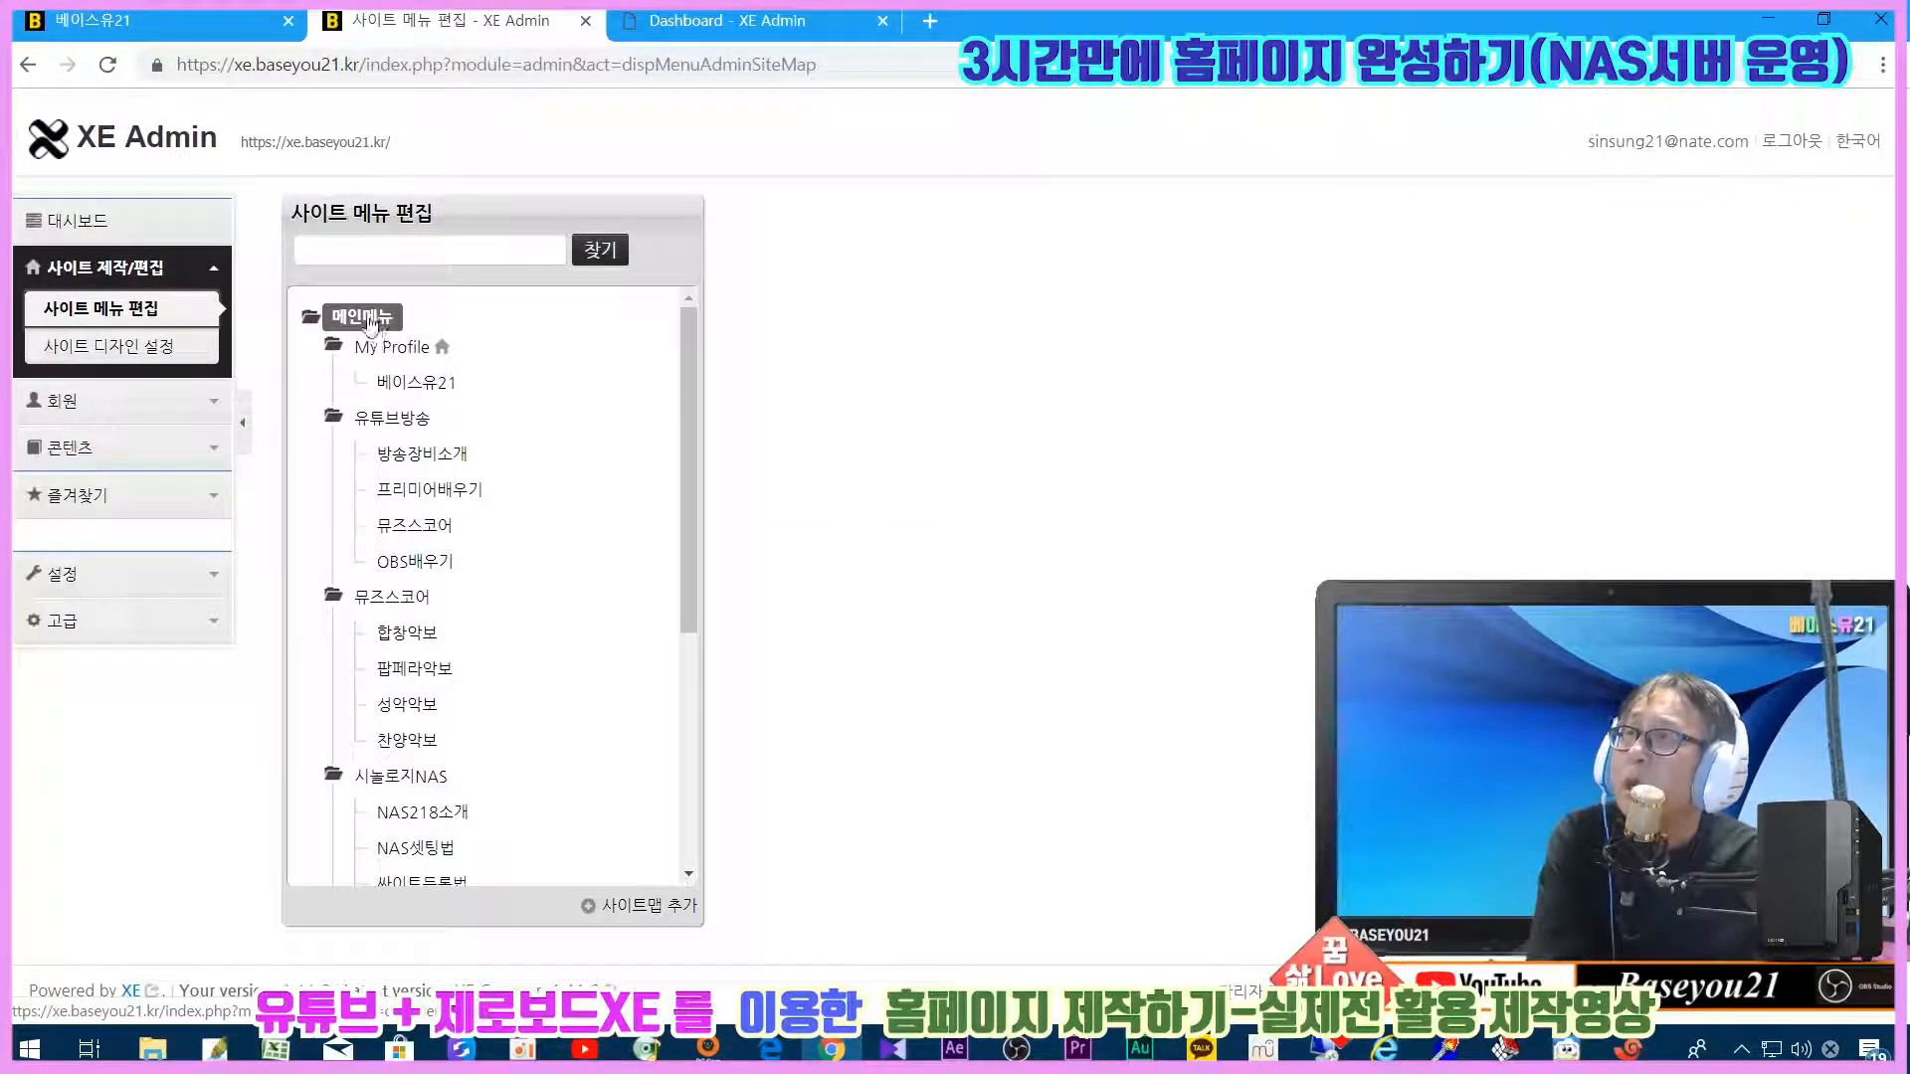
pyautogui.click(377, 386)
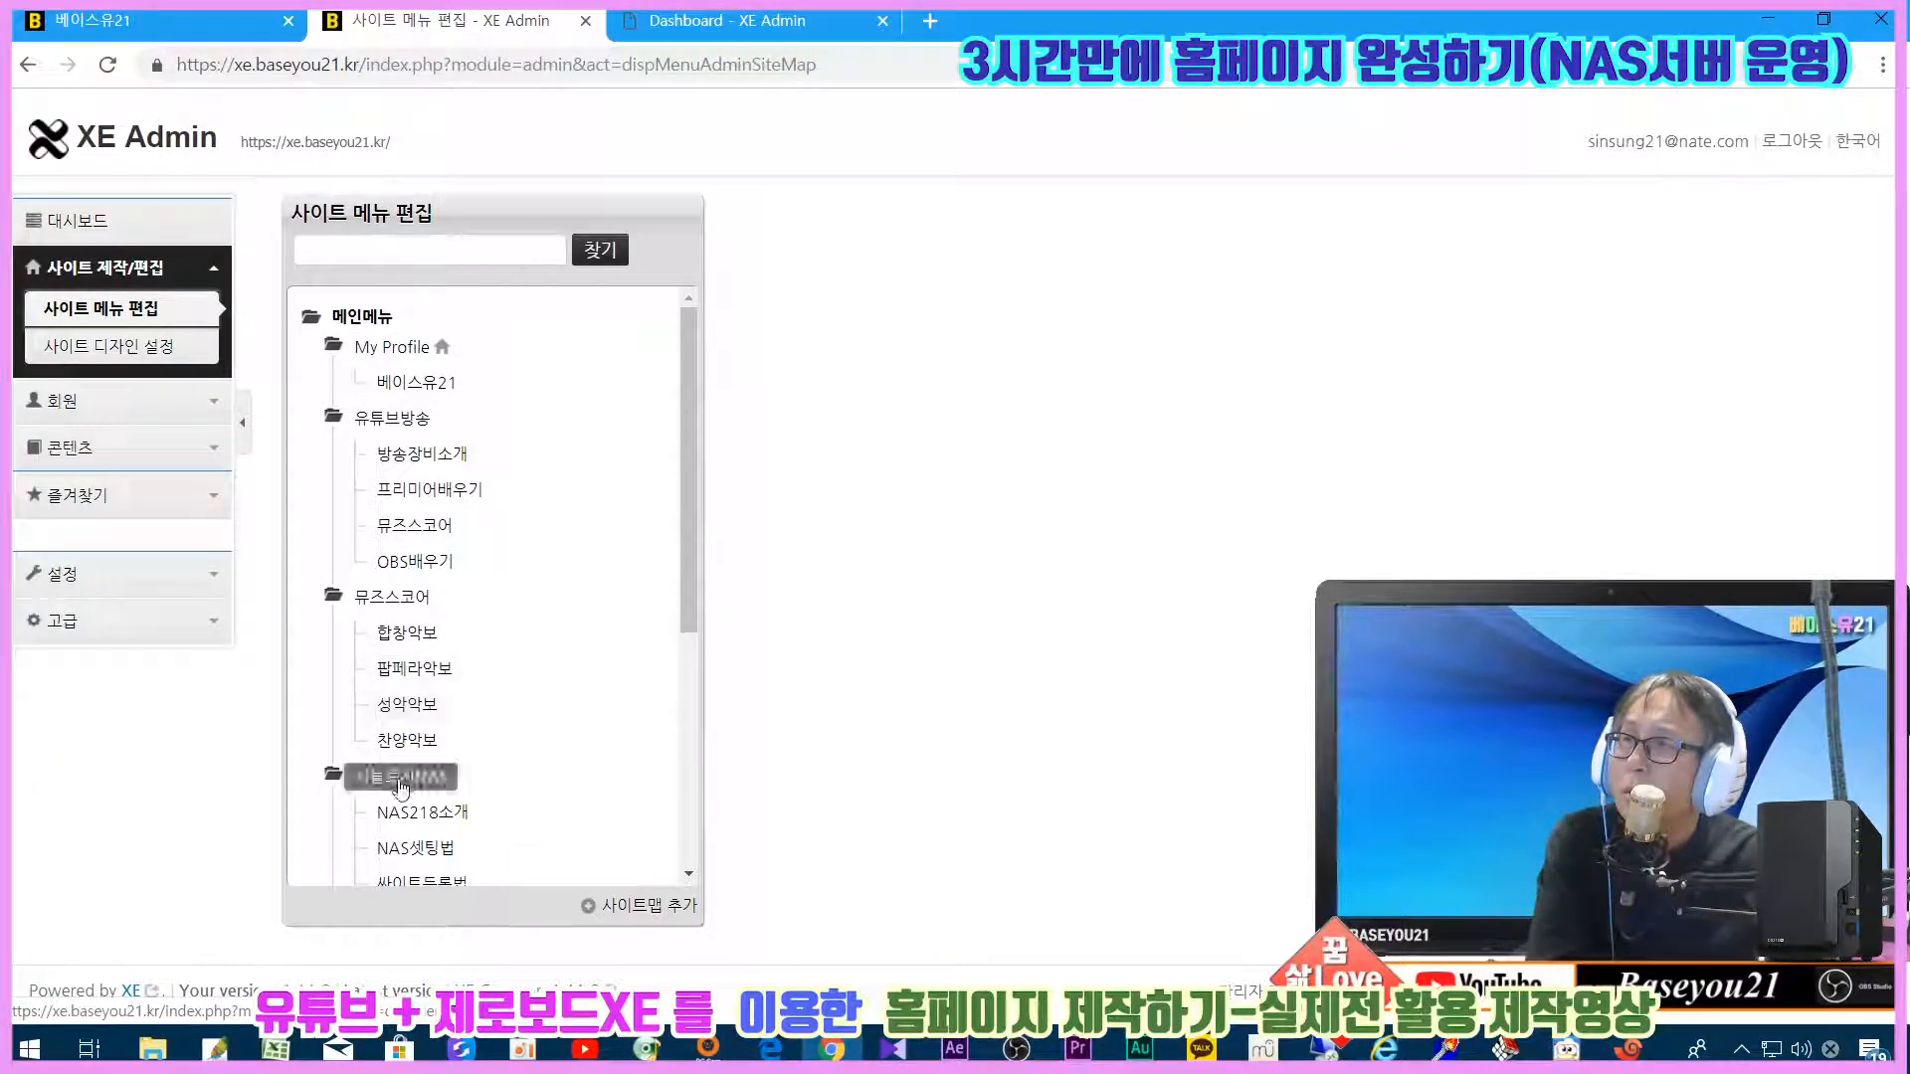
pyautogui.scroll(-4, 401, 789)
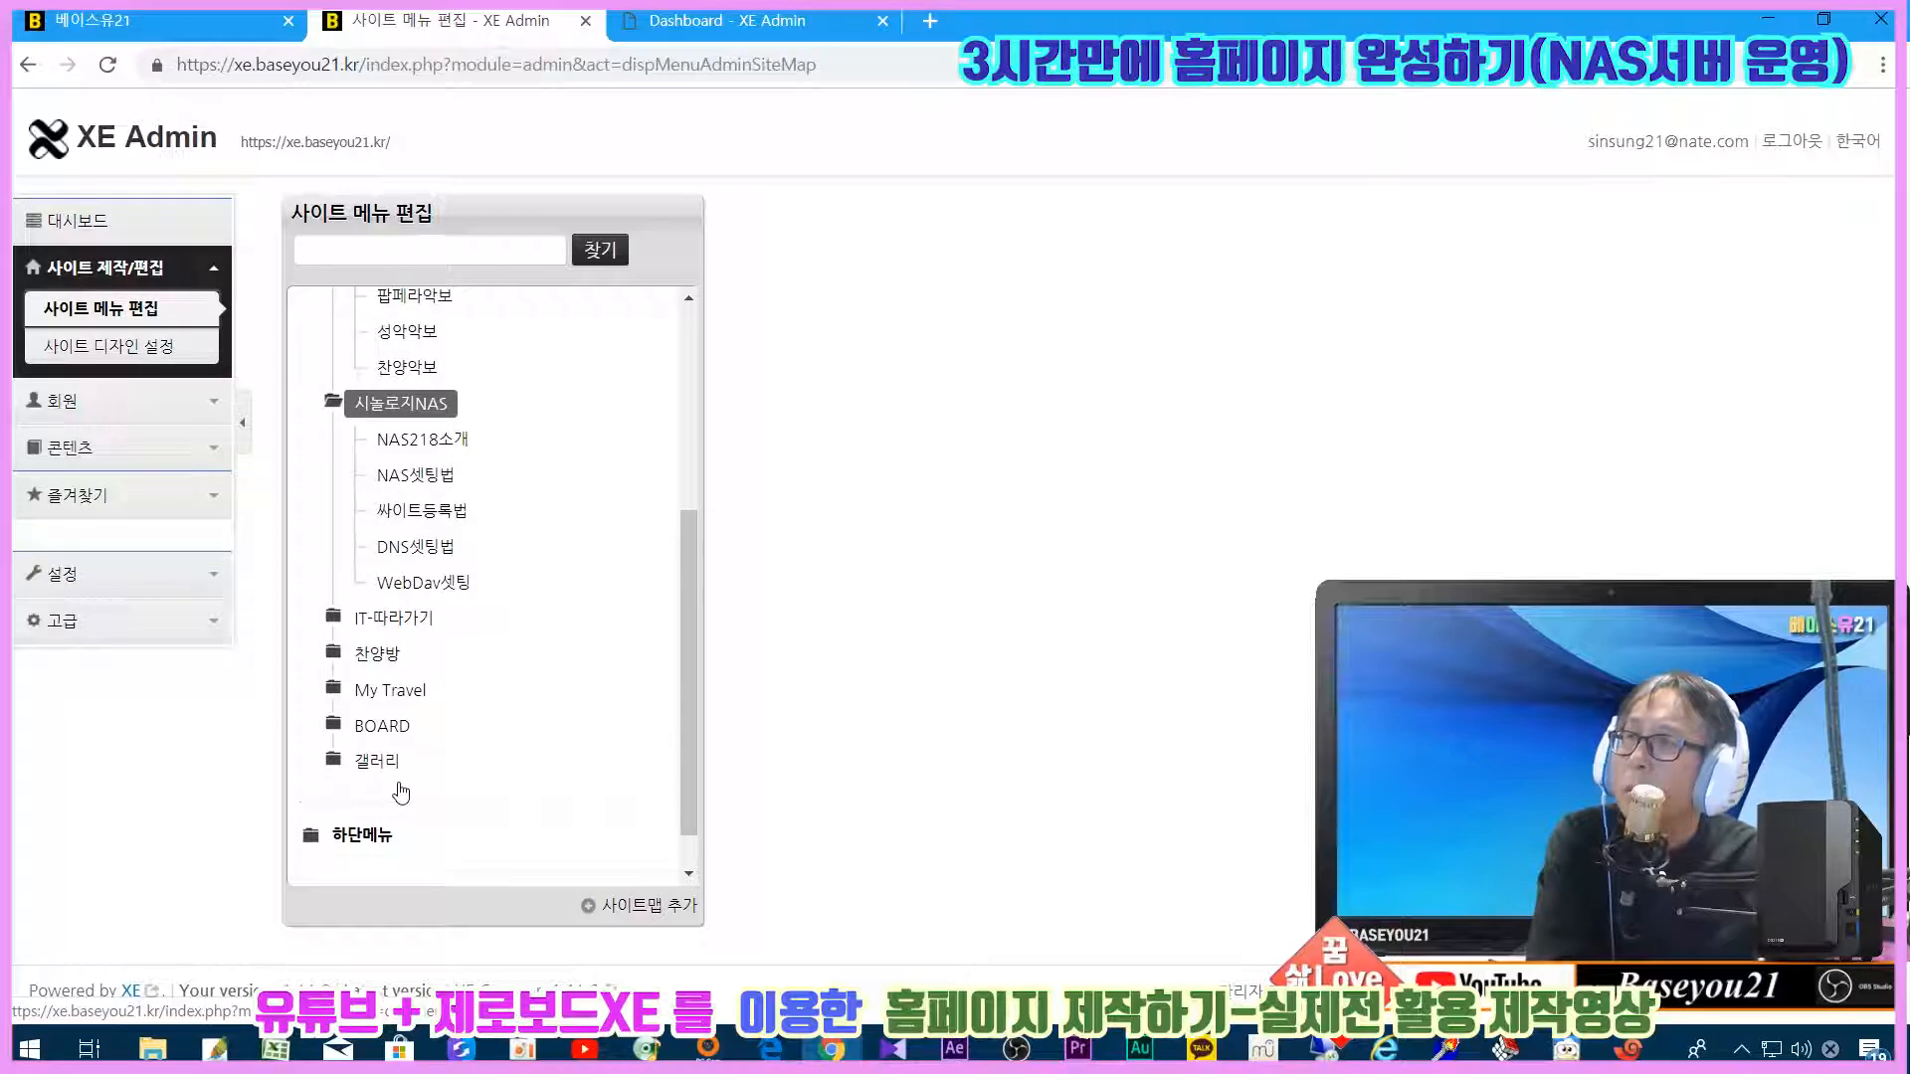
pyautogui.scroll(5, 401, 793)
# Step: Compare the menu tree with the homepage tab's menus, ending on the new site's dashboard
pyautogui.click(149, 20)
pyautogui.moveTo(775, 196)
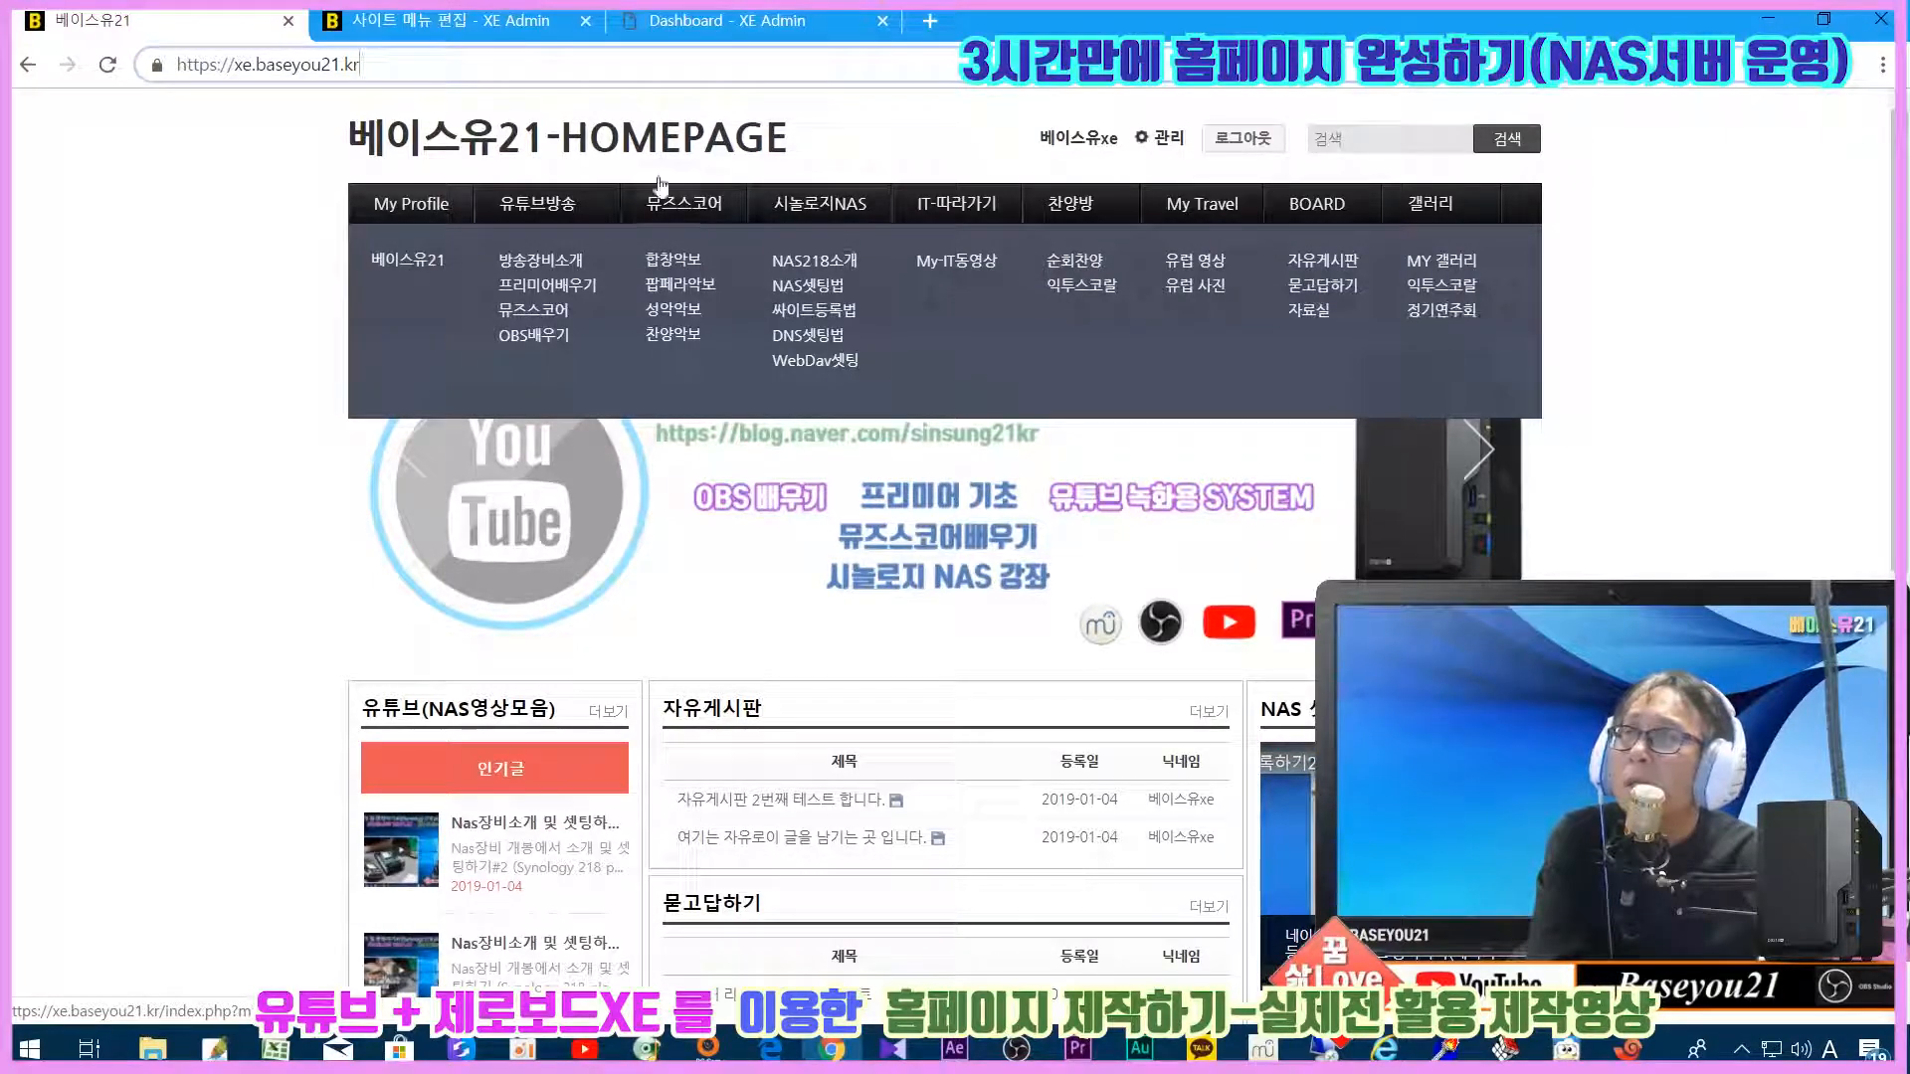
pyautogui.click(468, 20)
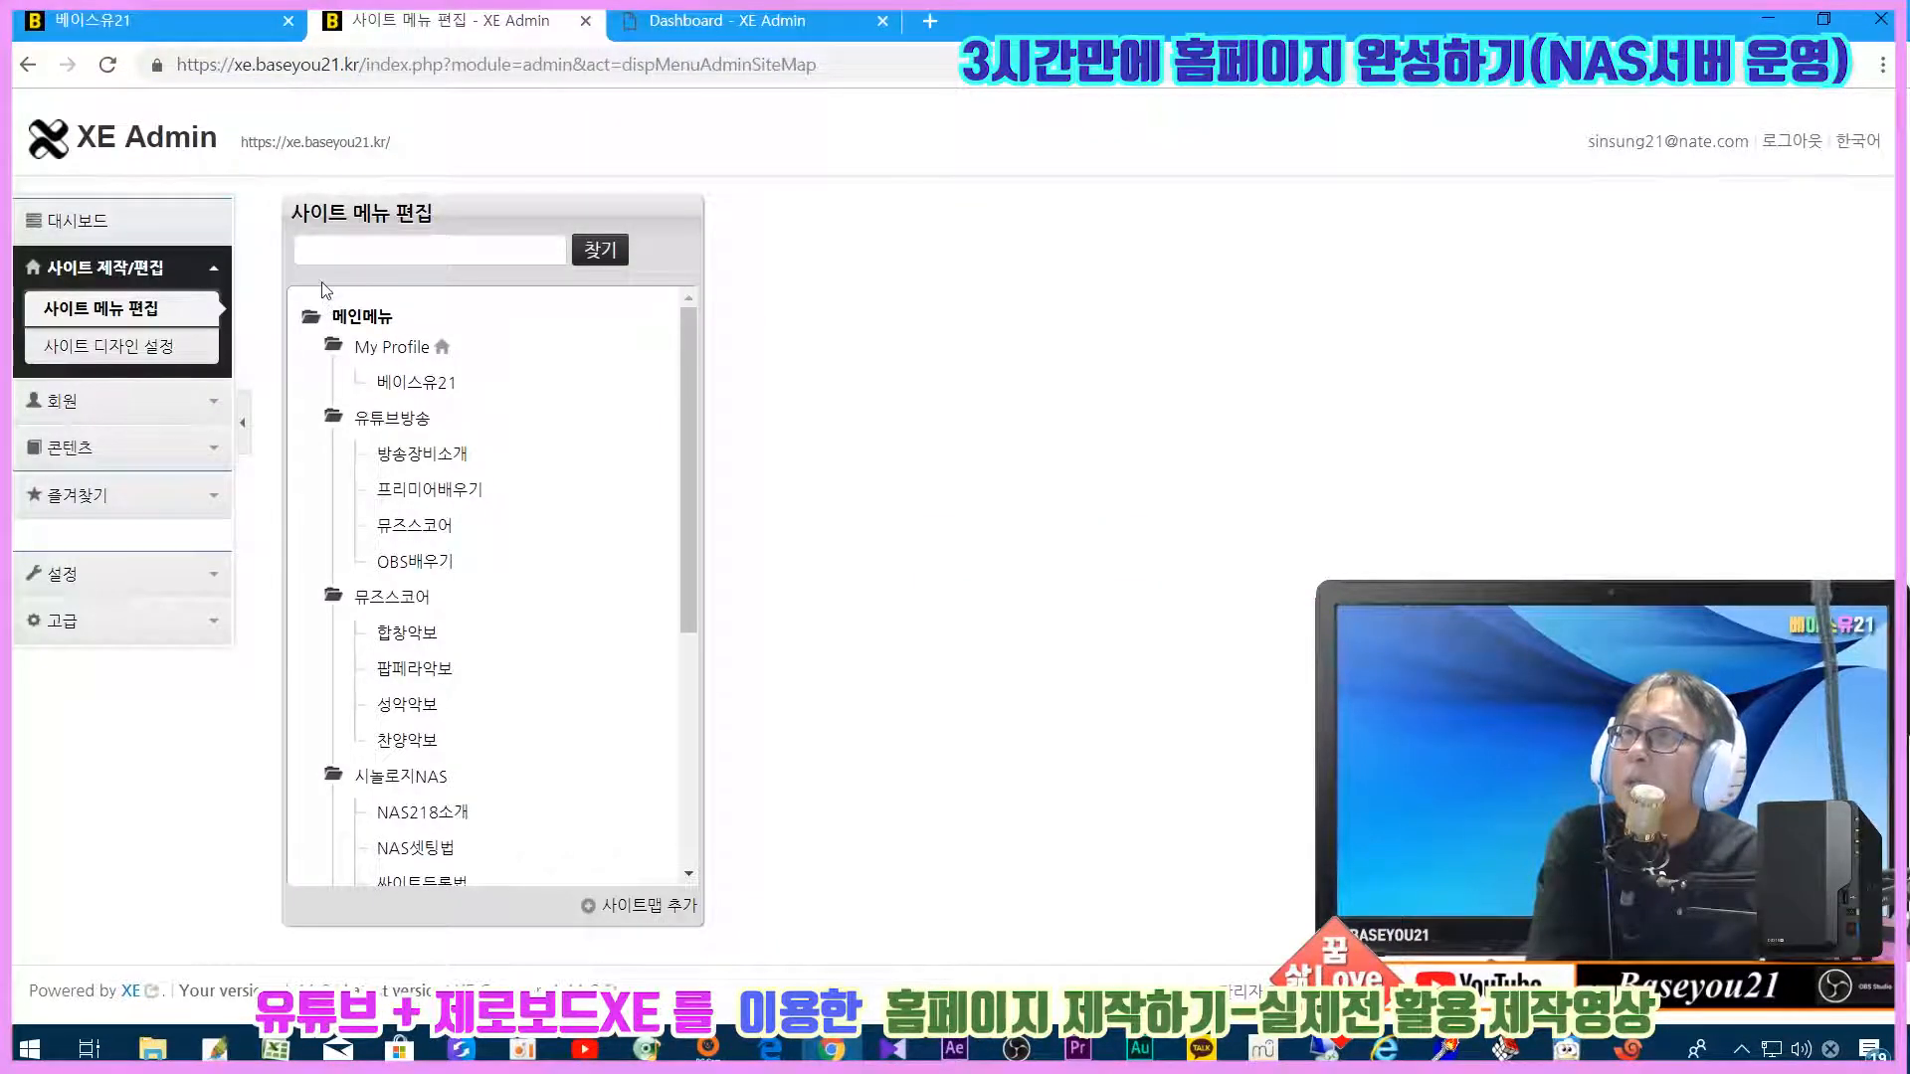
pyautogui.click(144, 20)
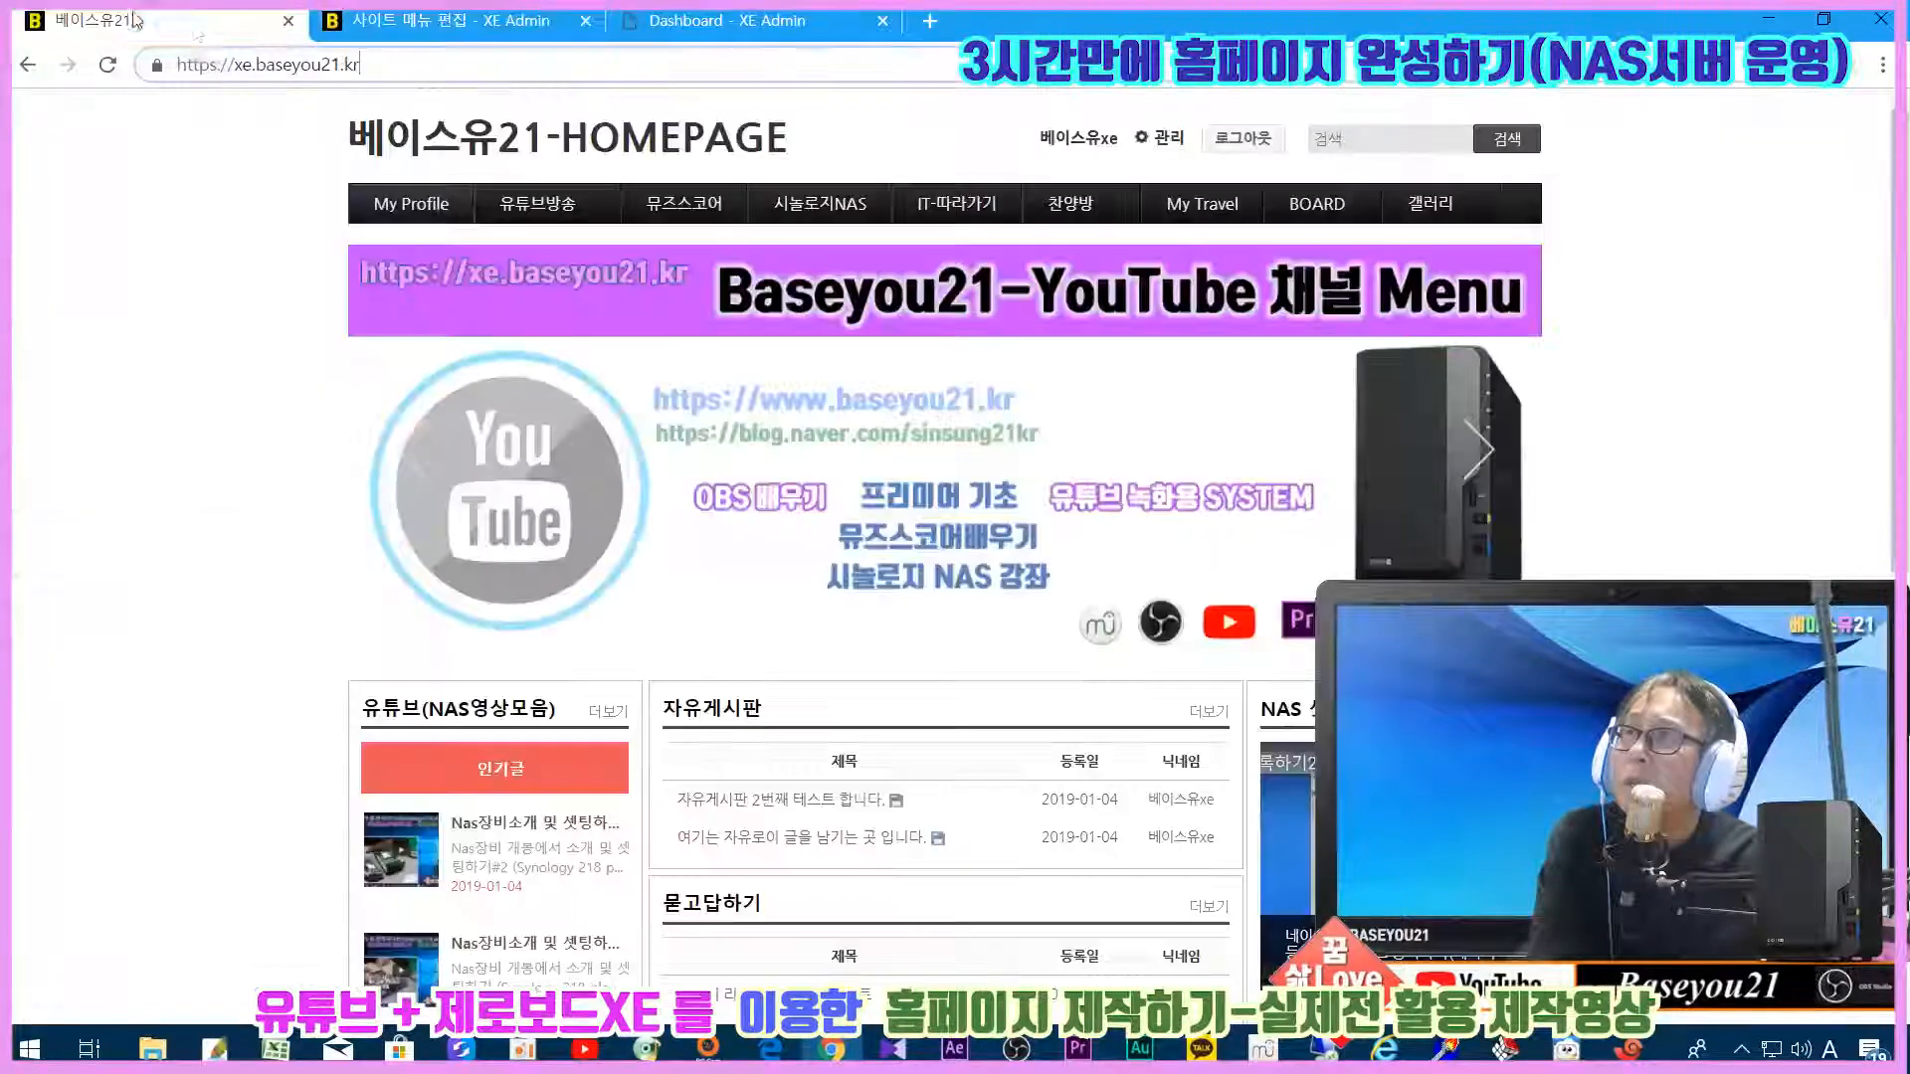
pyautogui.click(380, 24)
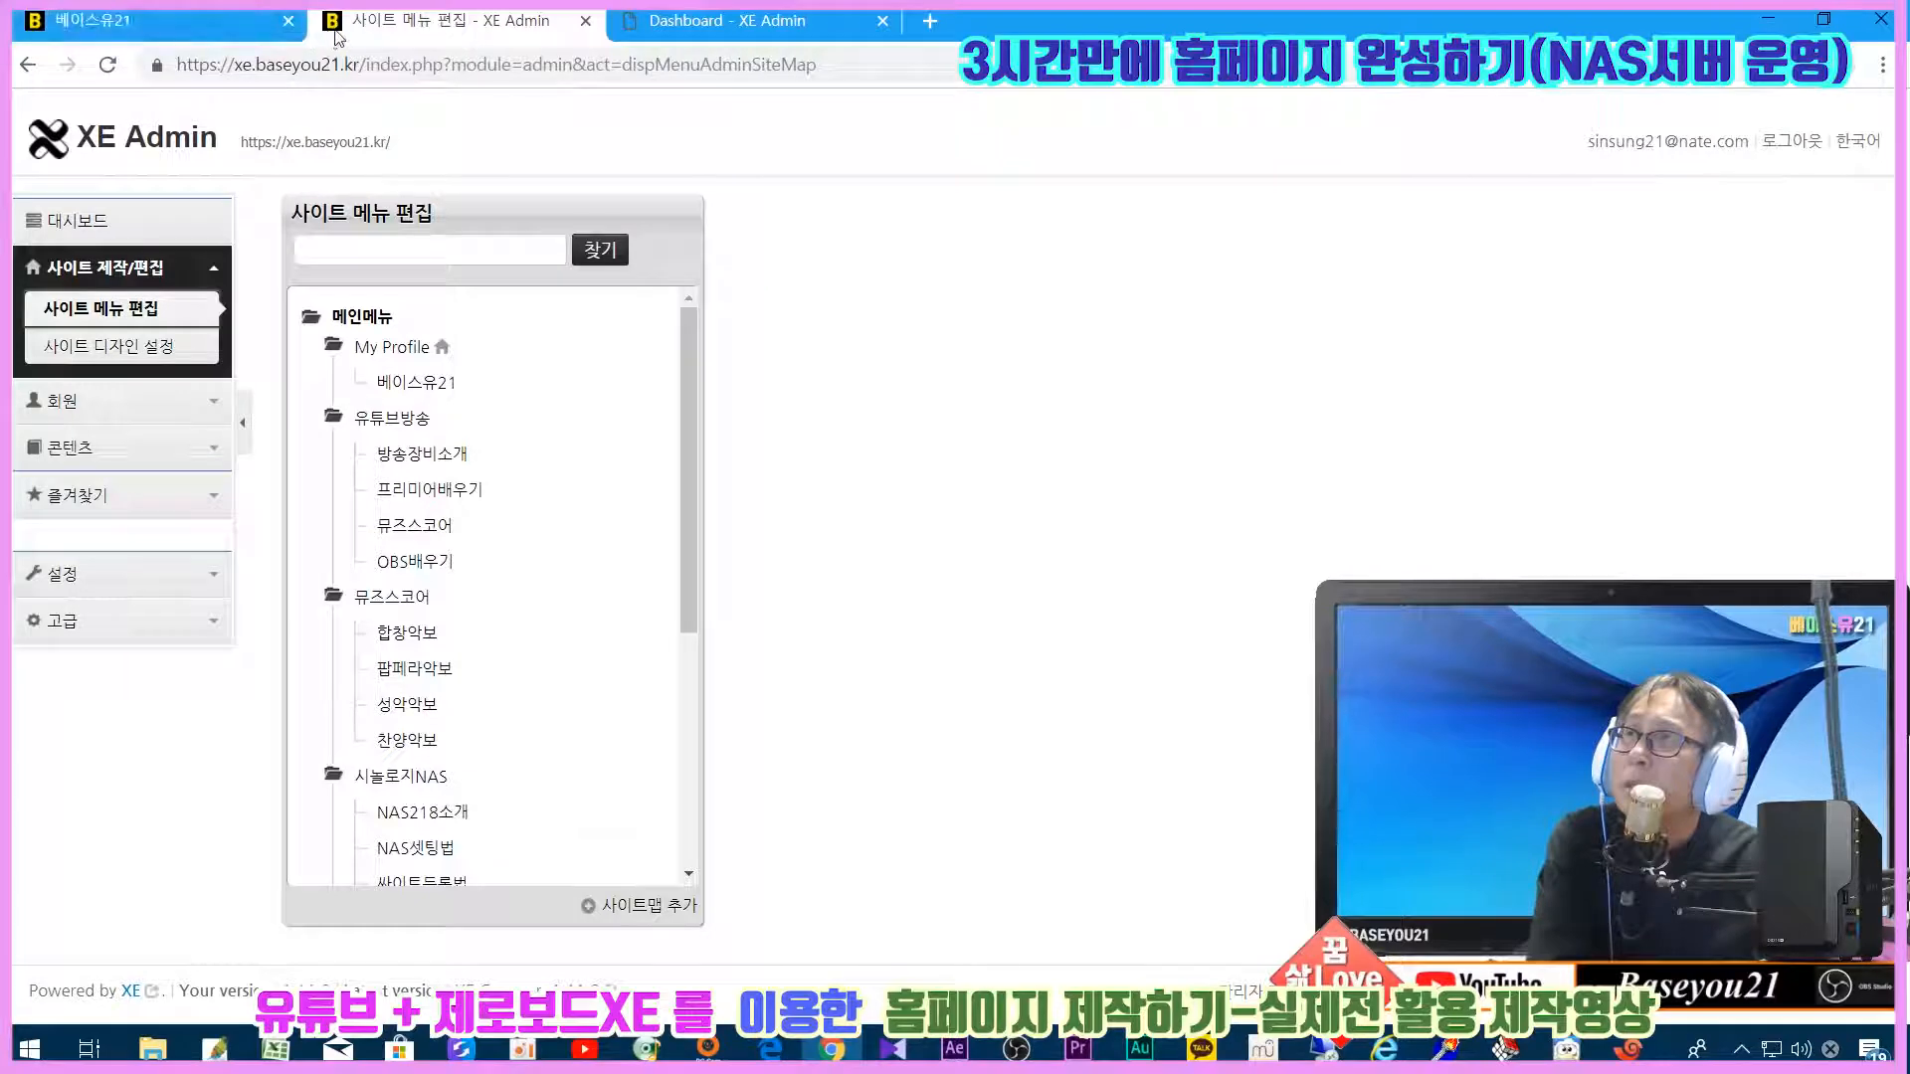
pyautogui.click(715, 22)
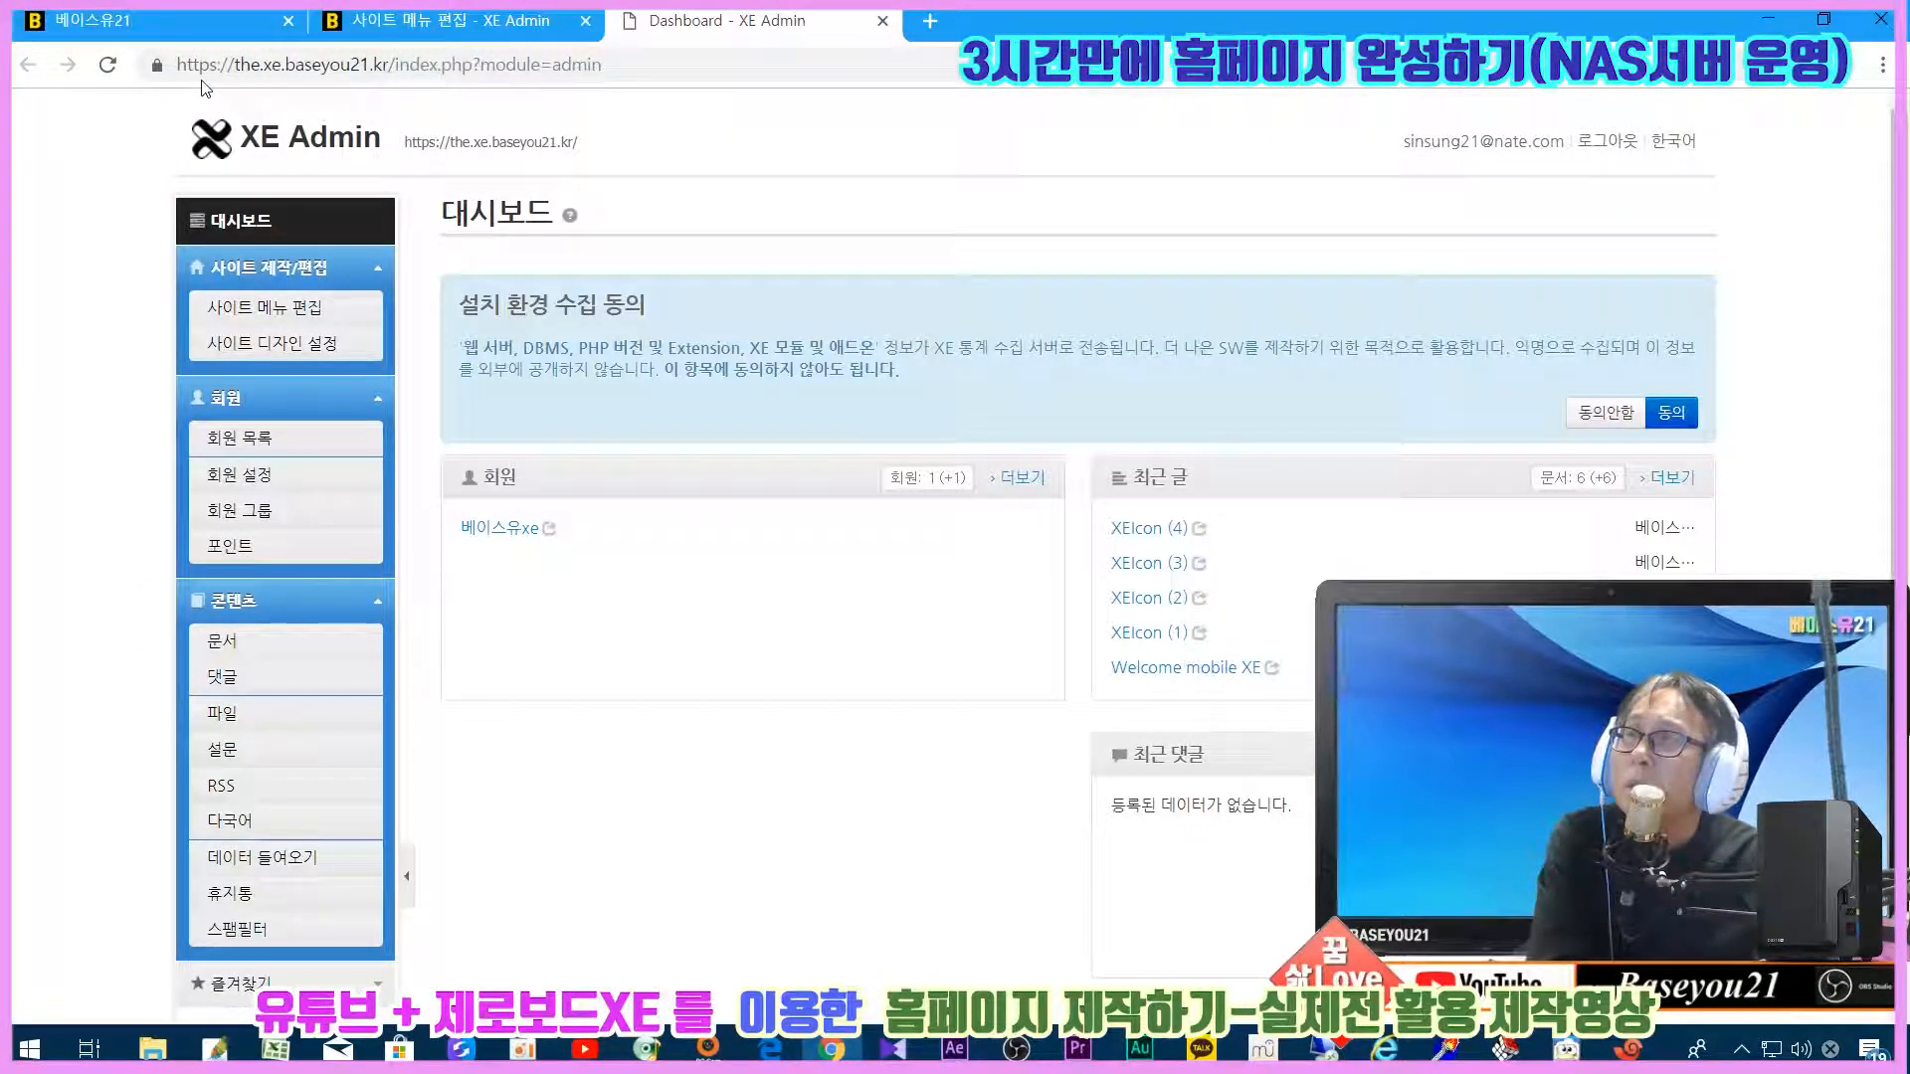
pyautogui.click(930, 21)
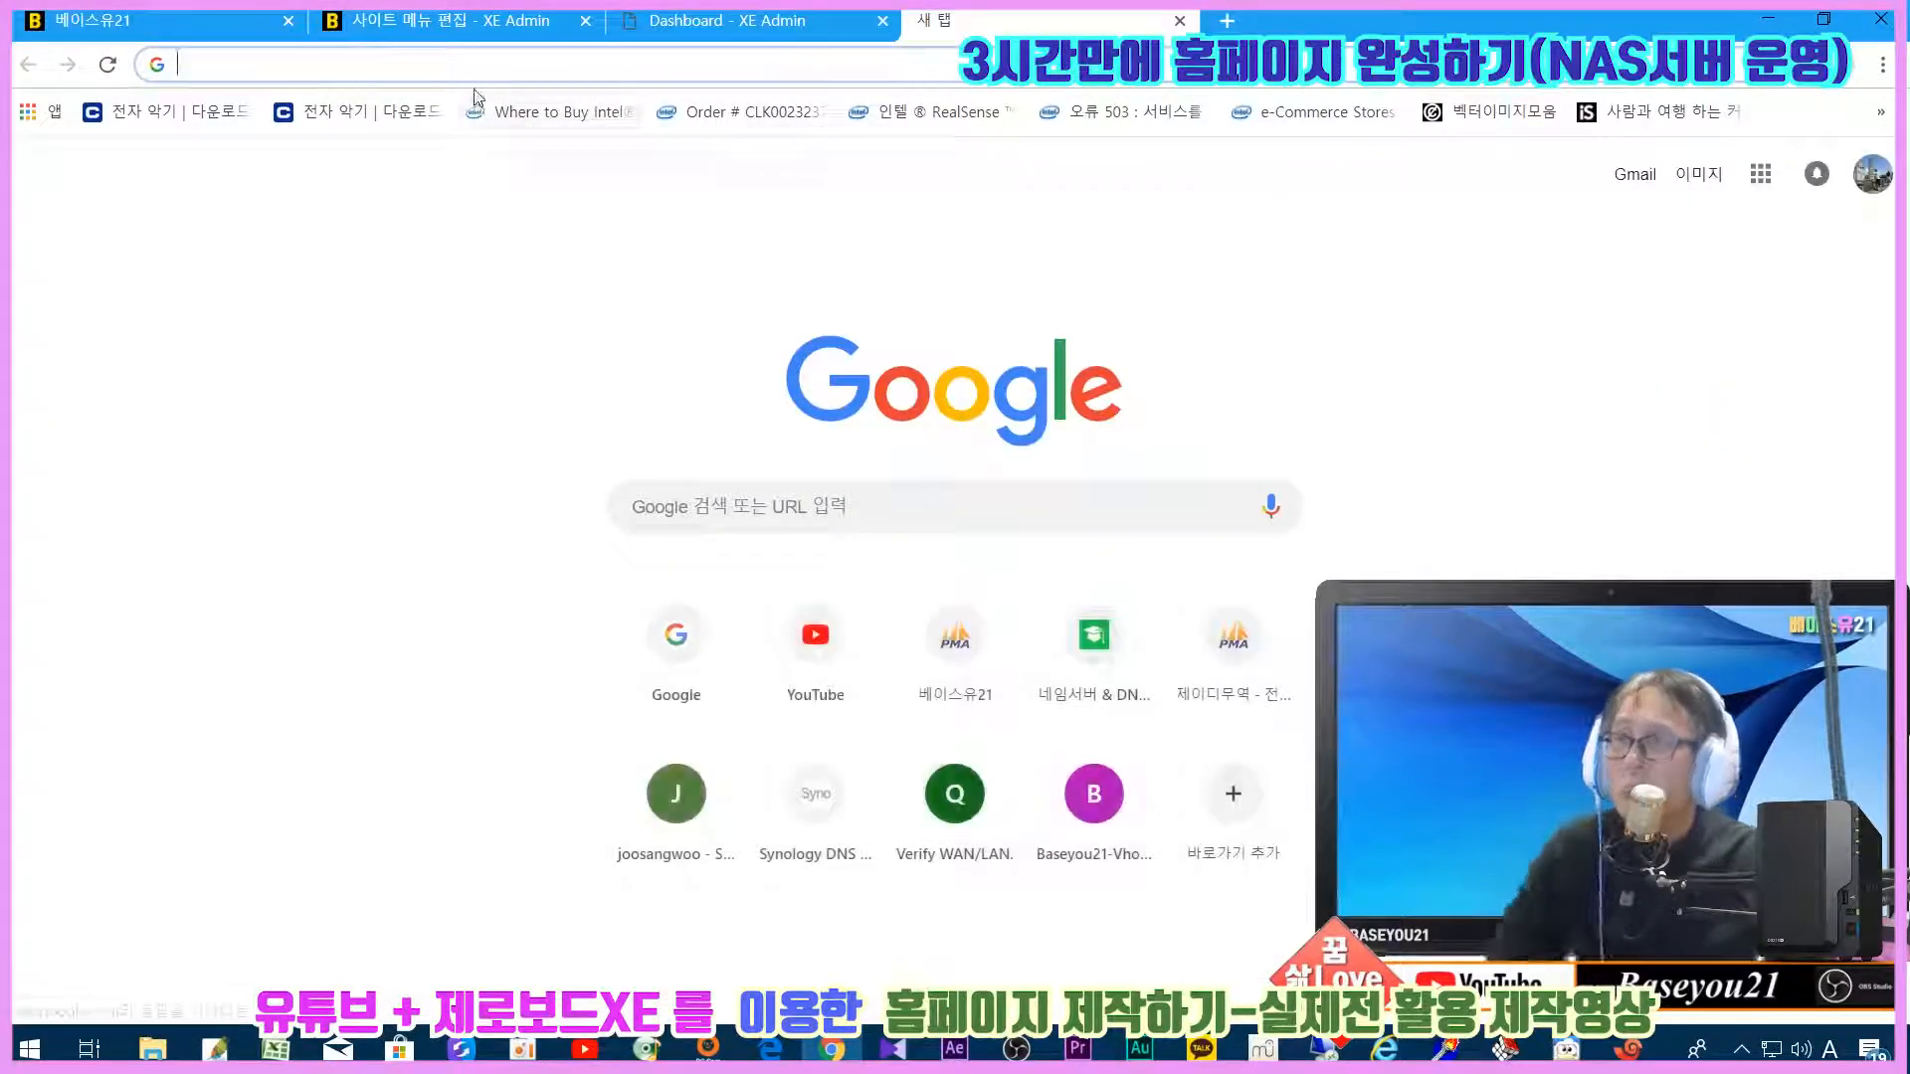
pyautogui.write('https://')
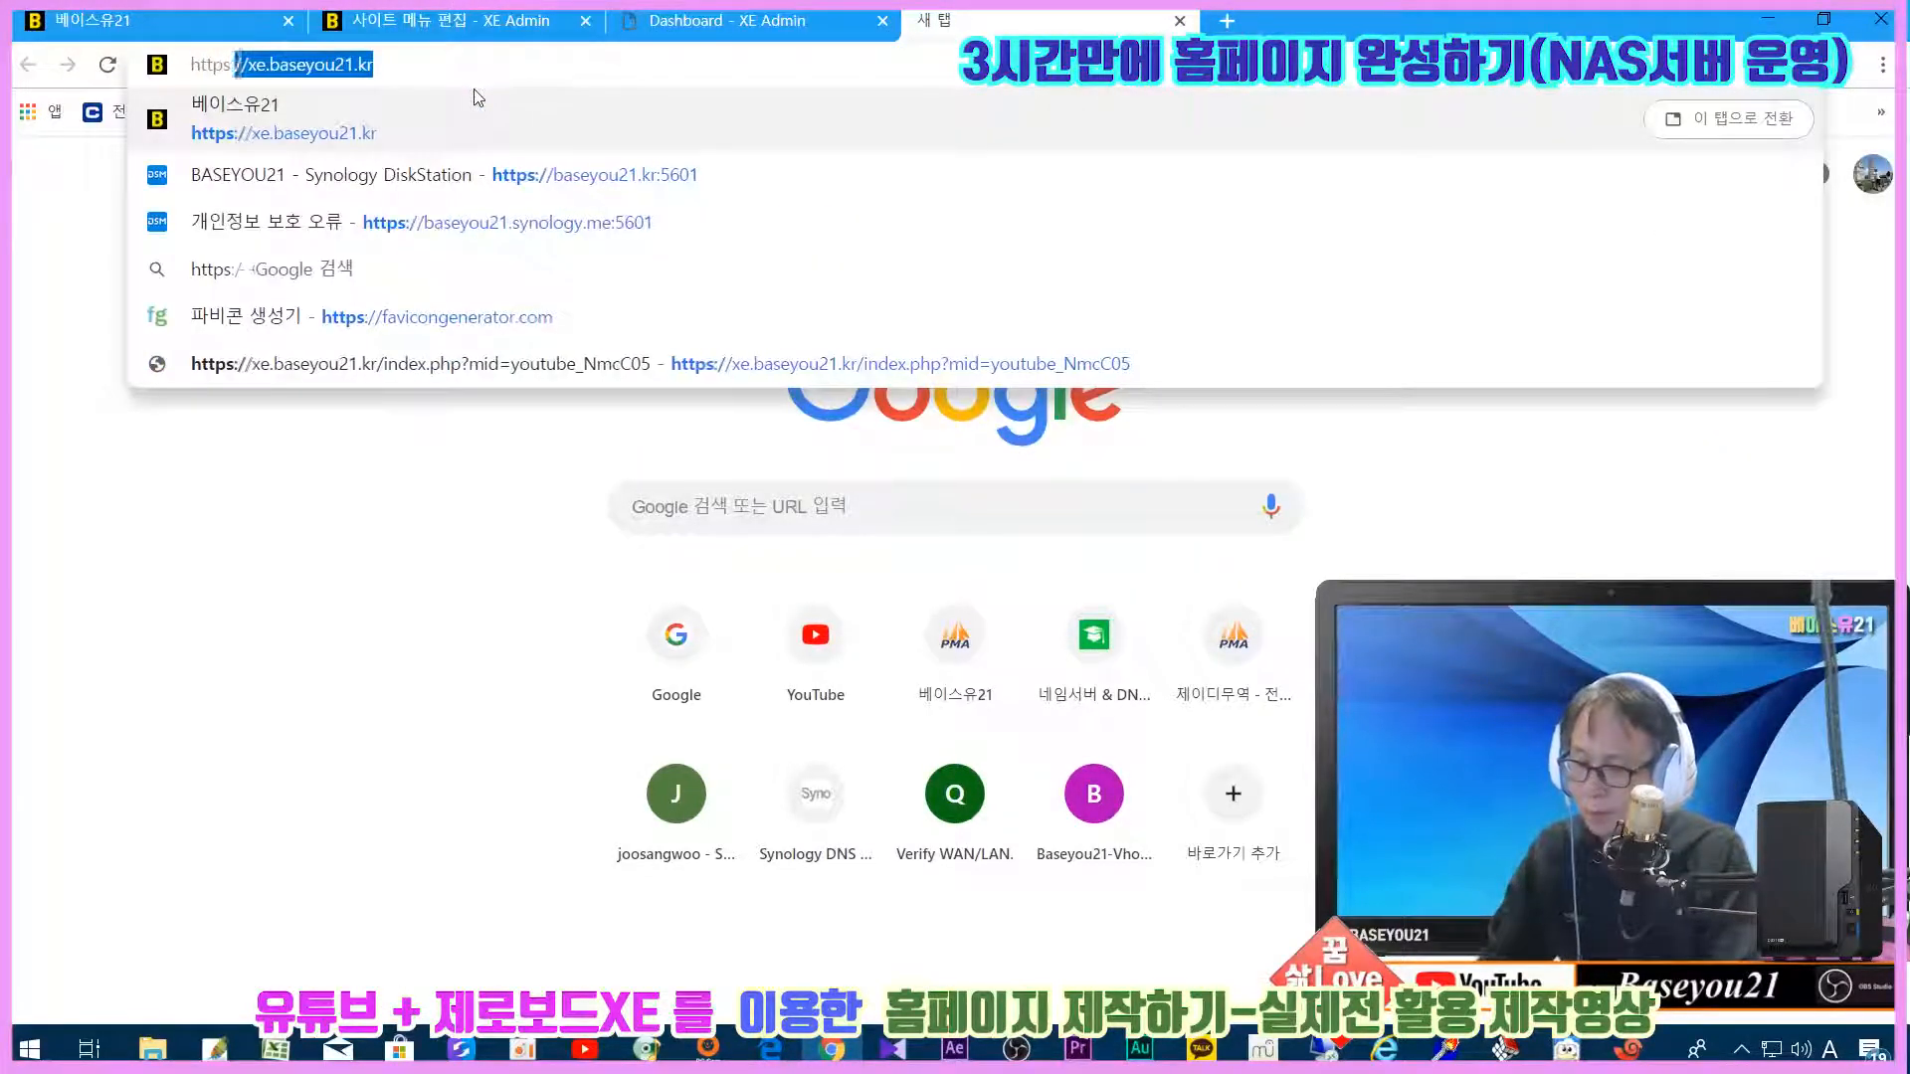
pyautogui.write('the.')
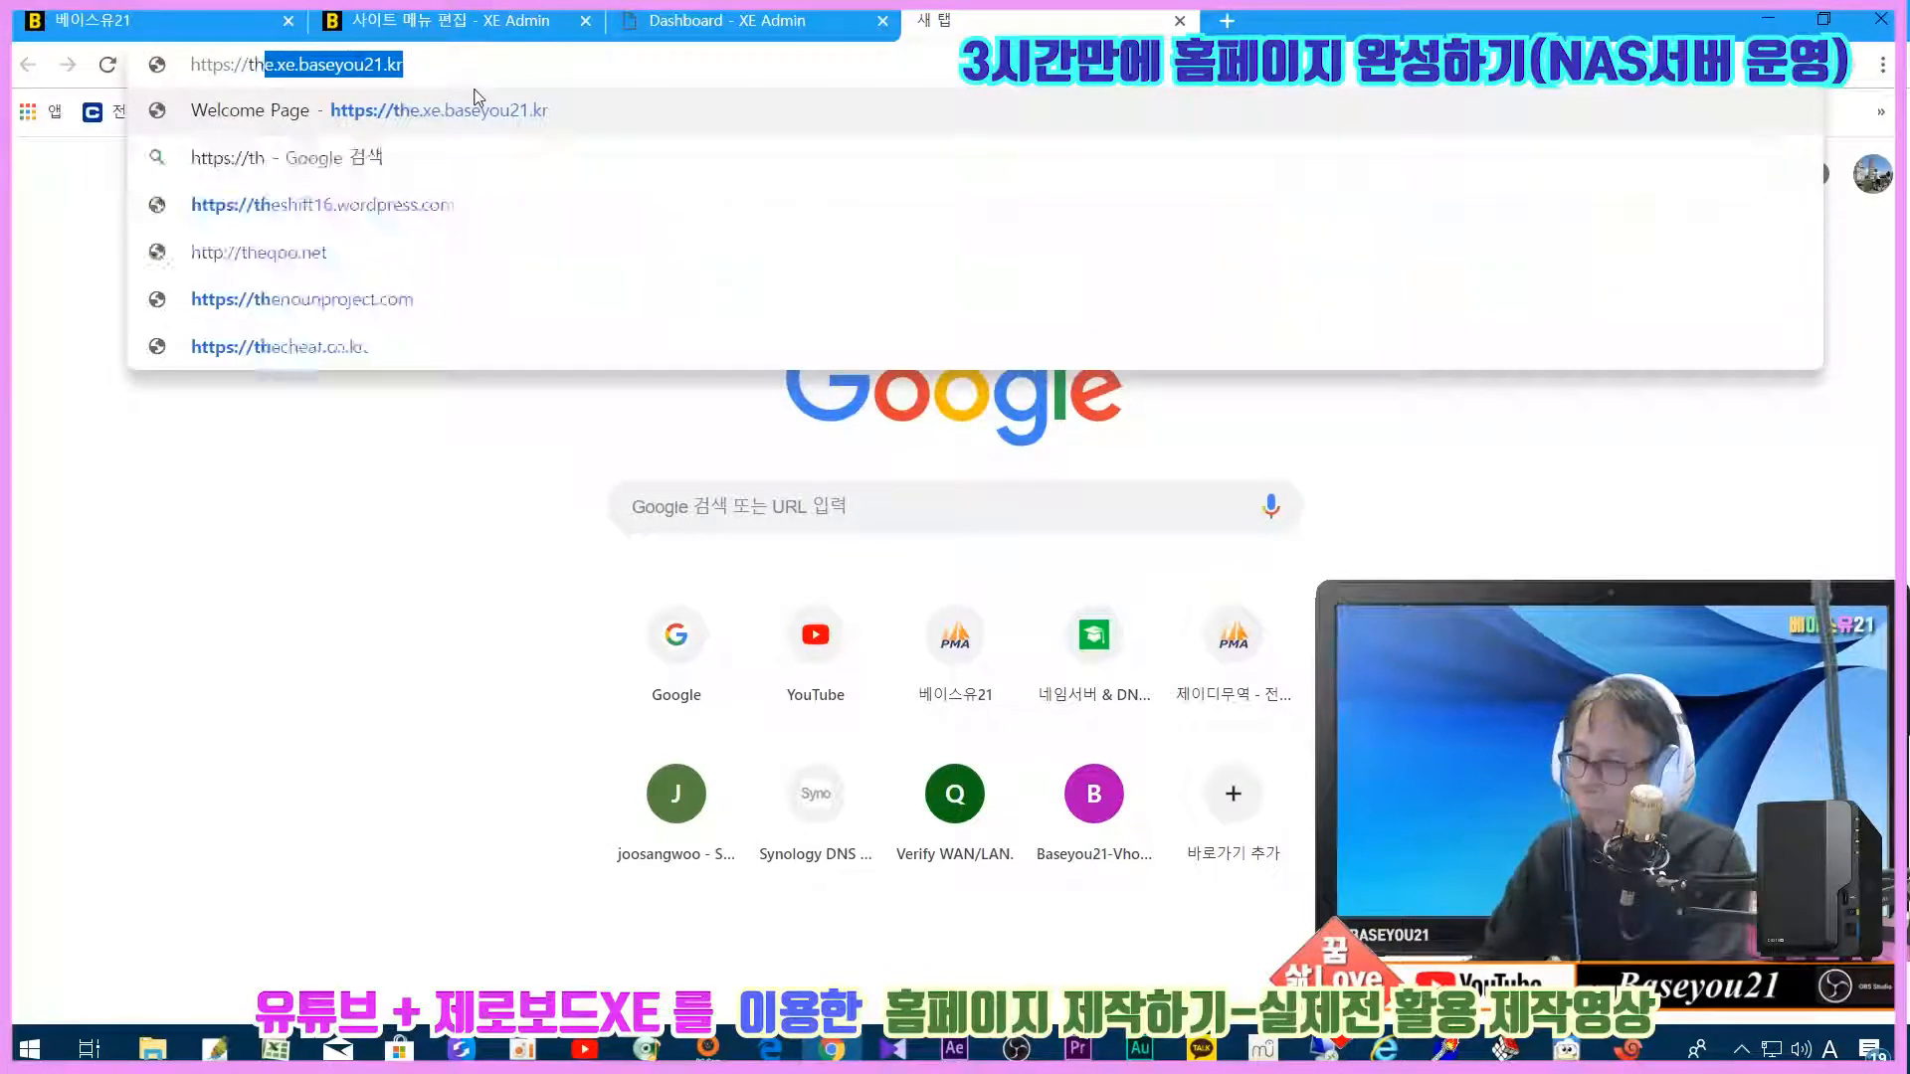
pyautogui.press('Return')
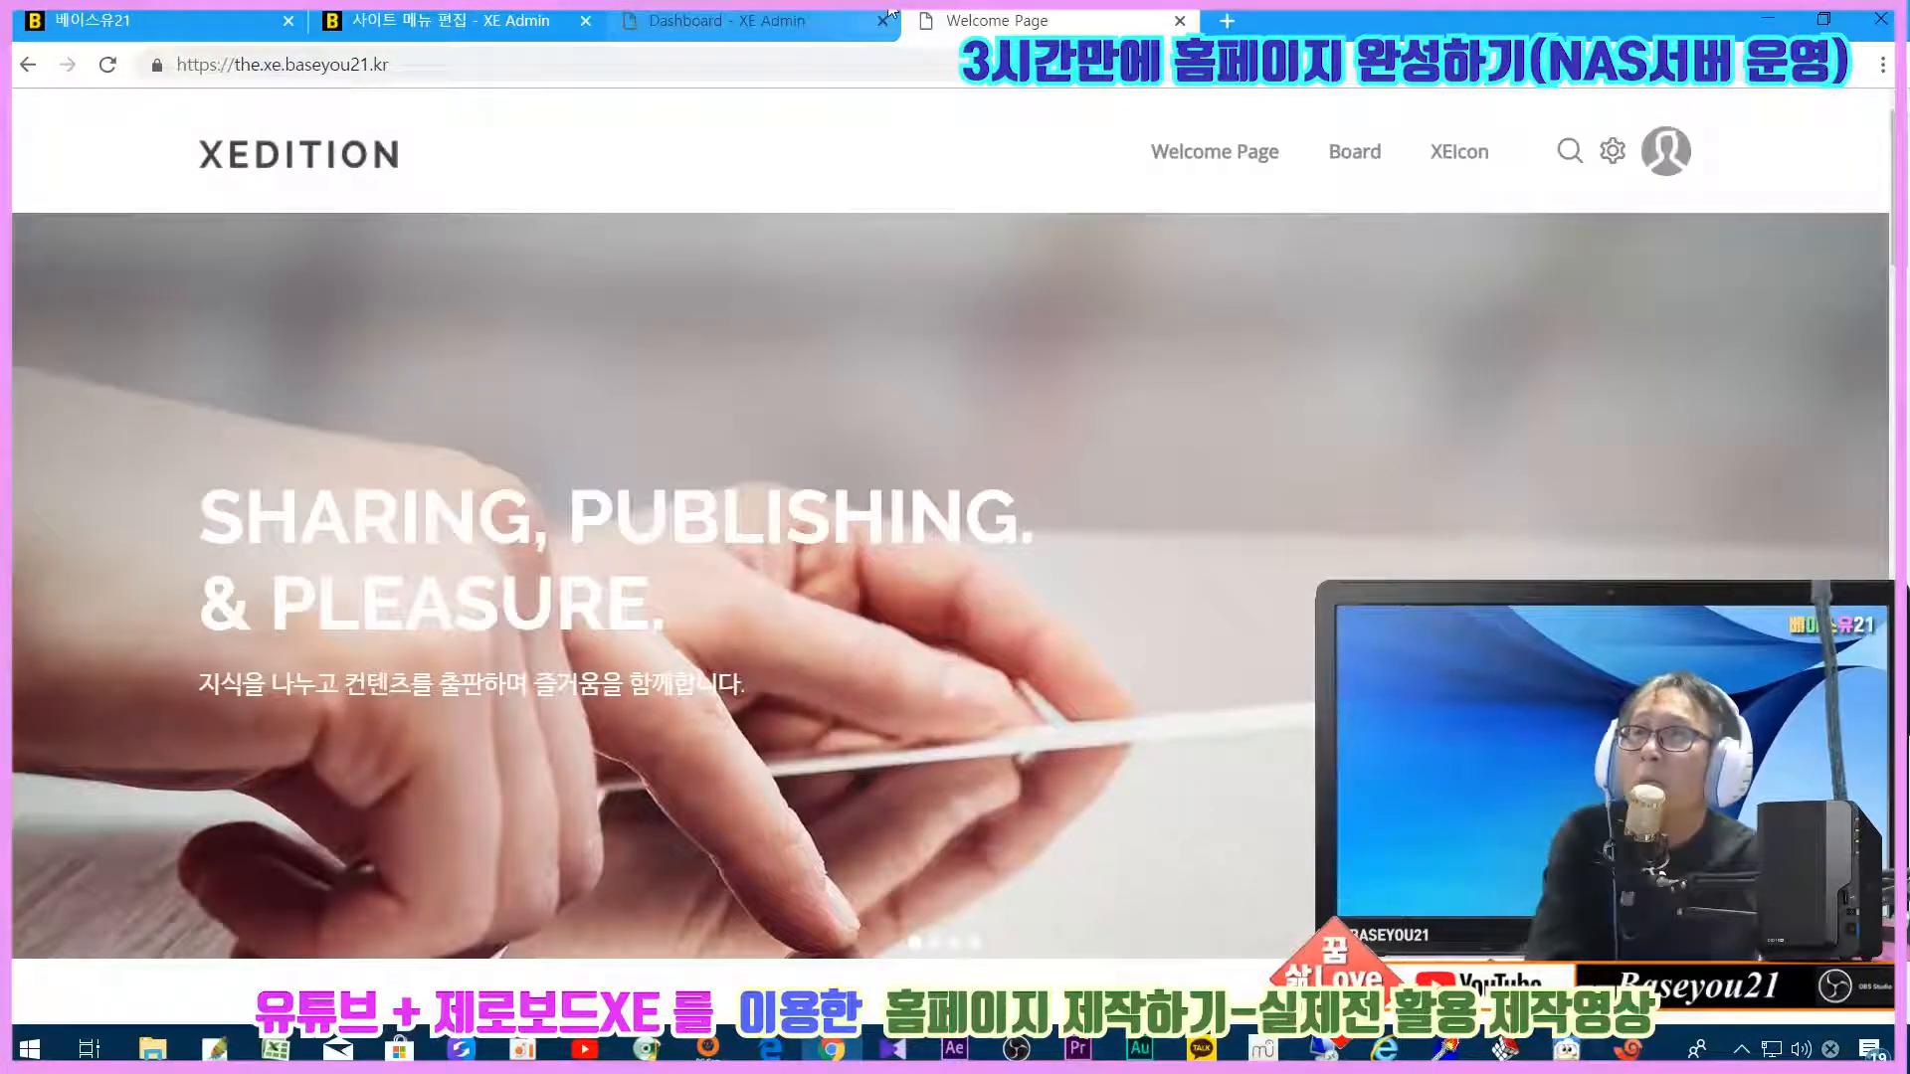
pyautogui.moveTo(1019, 25); pyautogui.dragTo(758, 55)
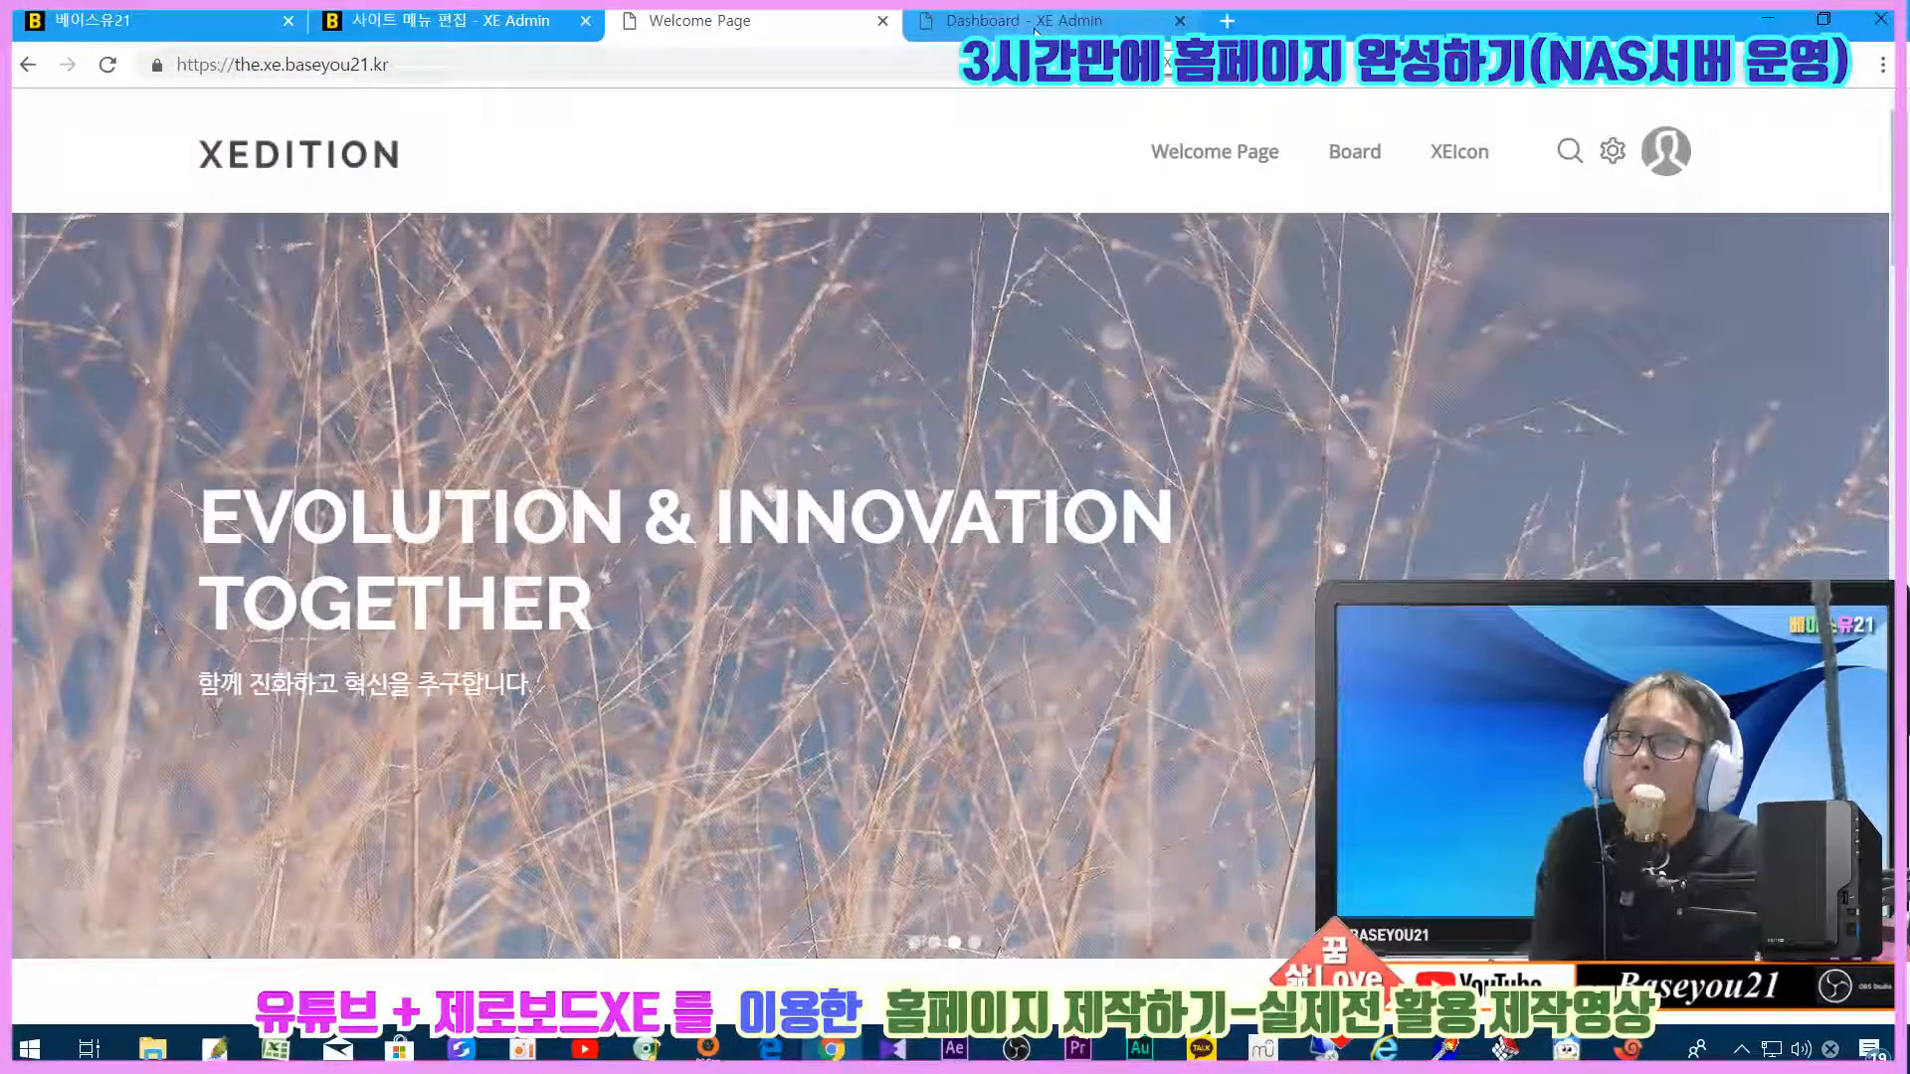
pyautogui.click(1034, 29)
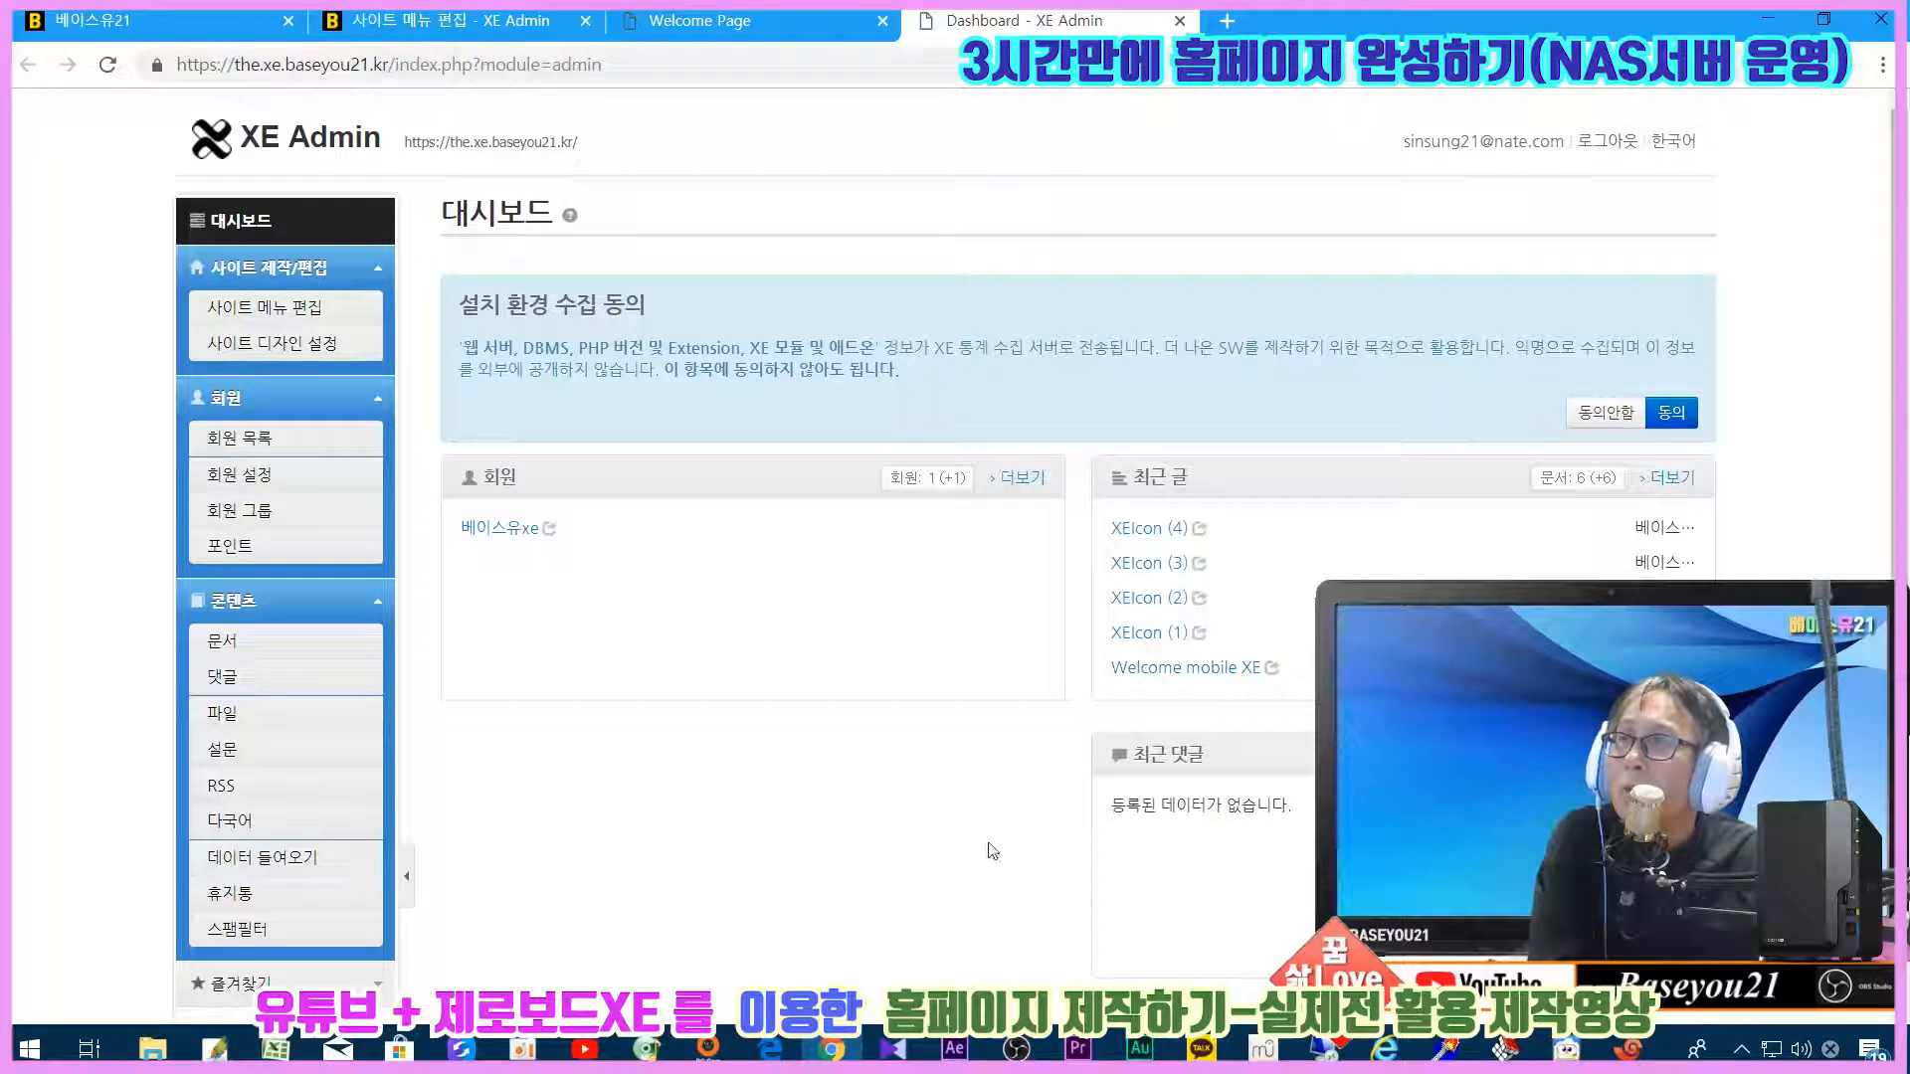
# Step: Accept the install-data notice (동의) and expand the Main, Utility and Footer menu trees
pyautogui.click(1670, 414)
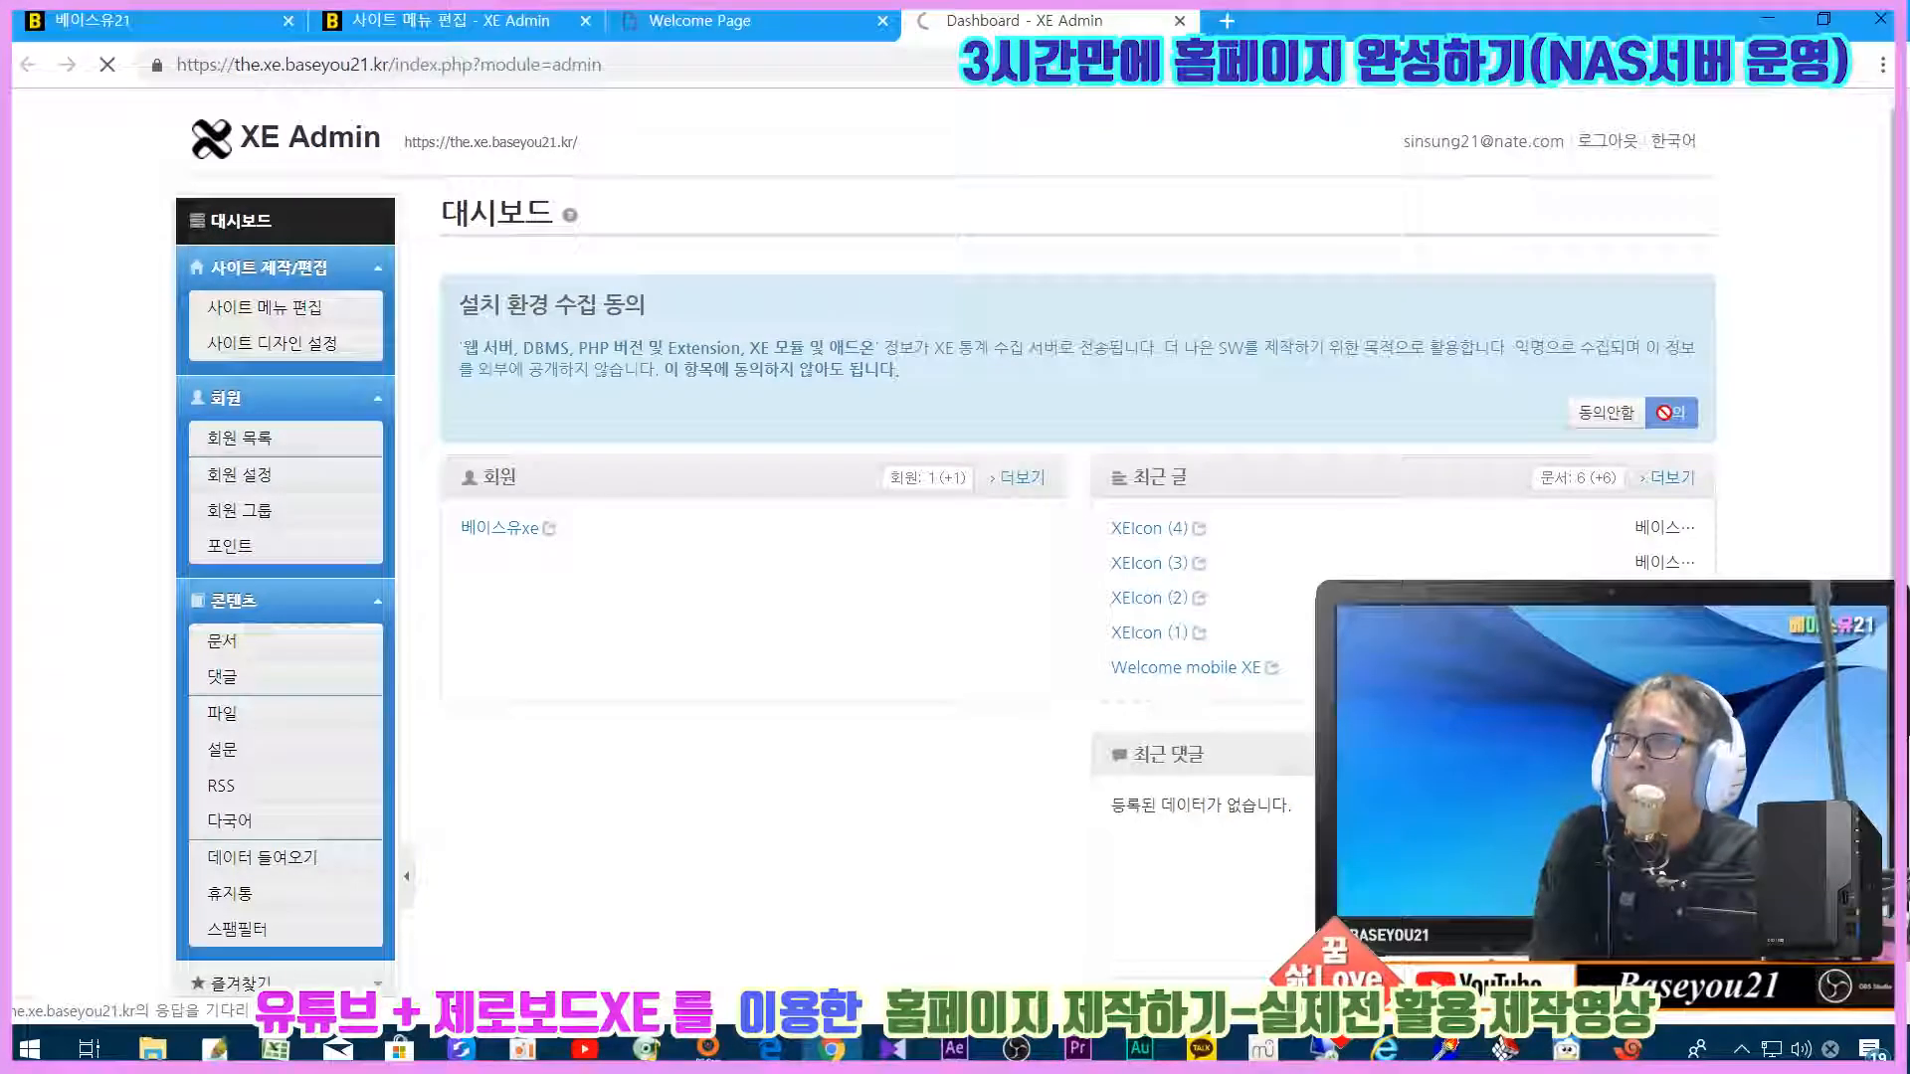
pyautogui.click(259, 311)
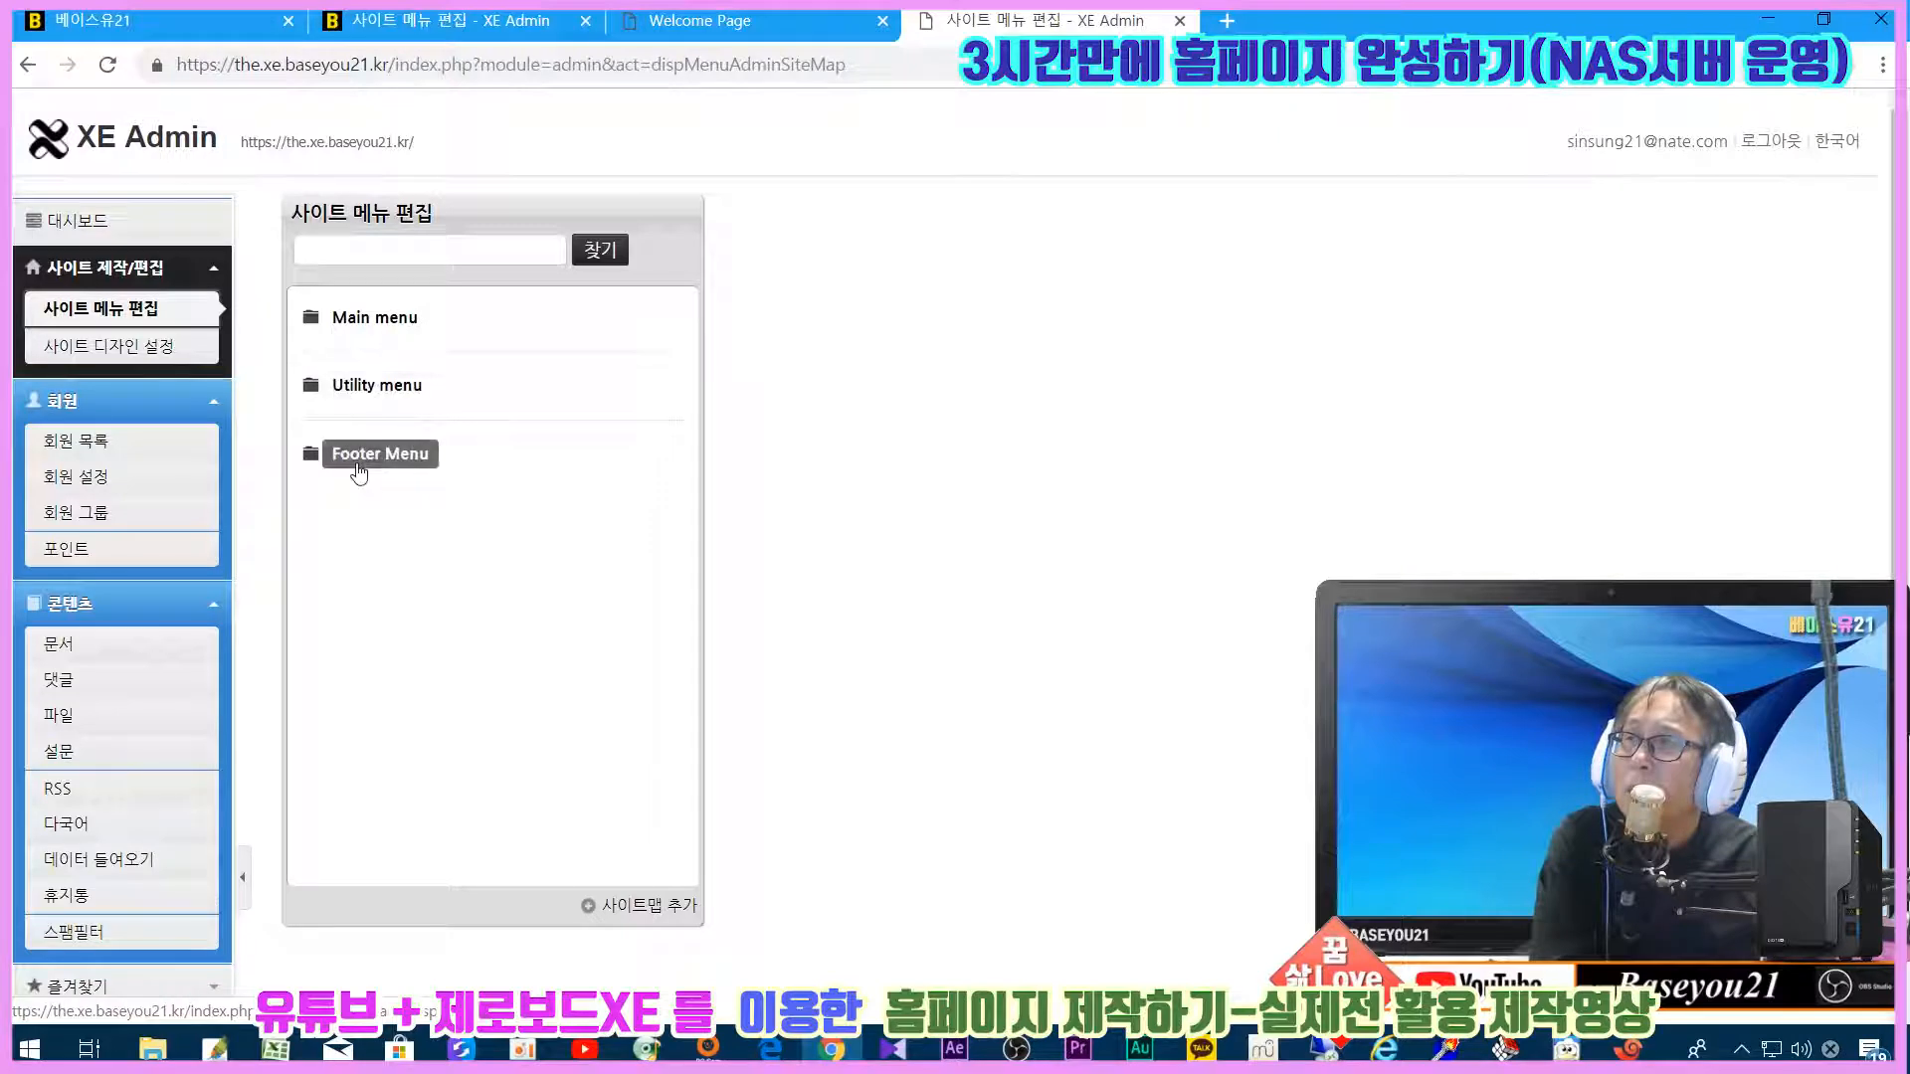
pyautogui.click(362, 330)
pyautogui.click(368, 495)
pyautogui.click(378, 633)
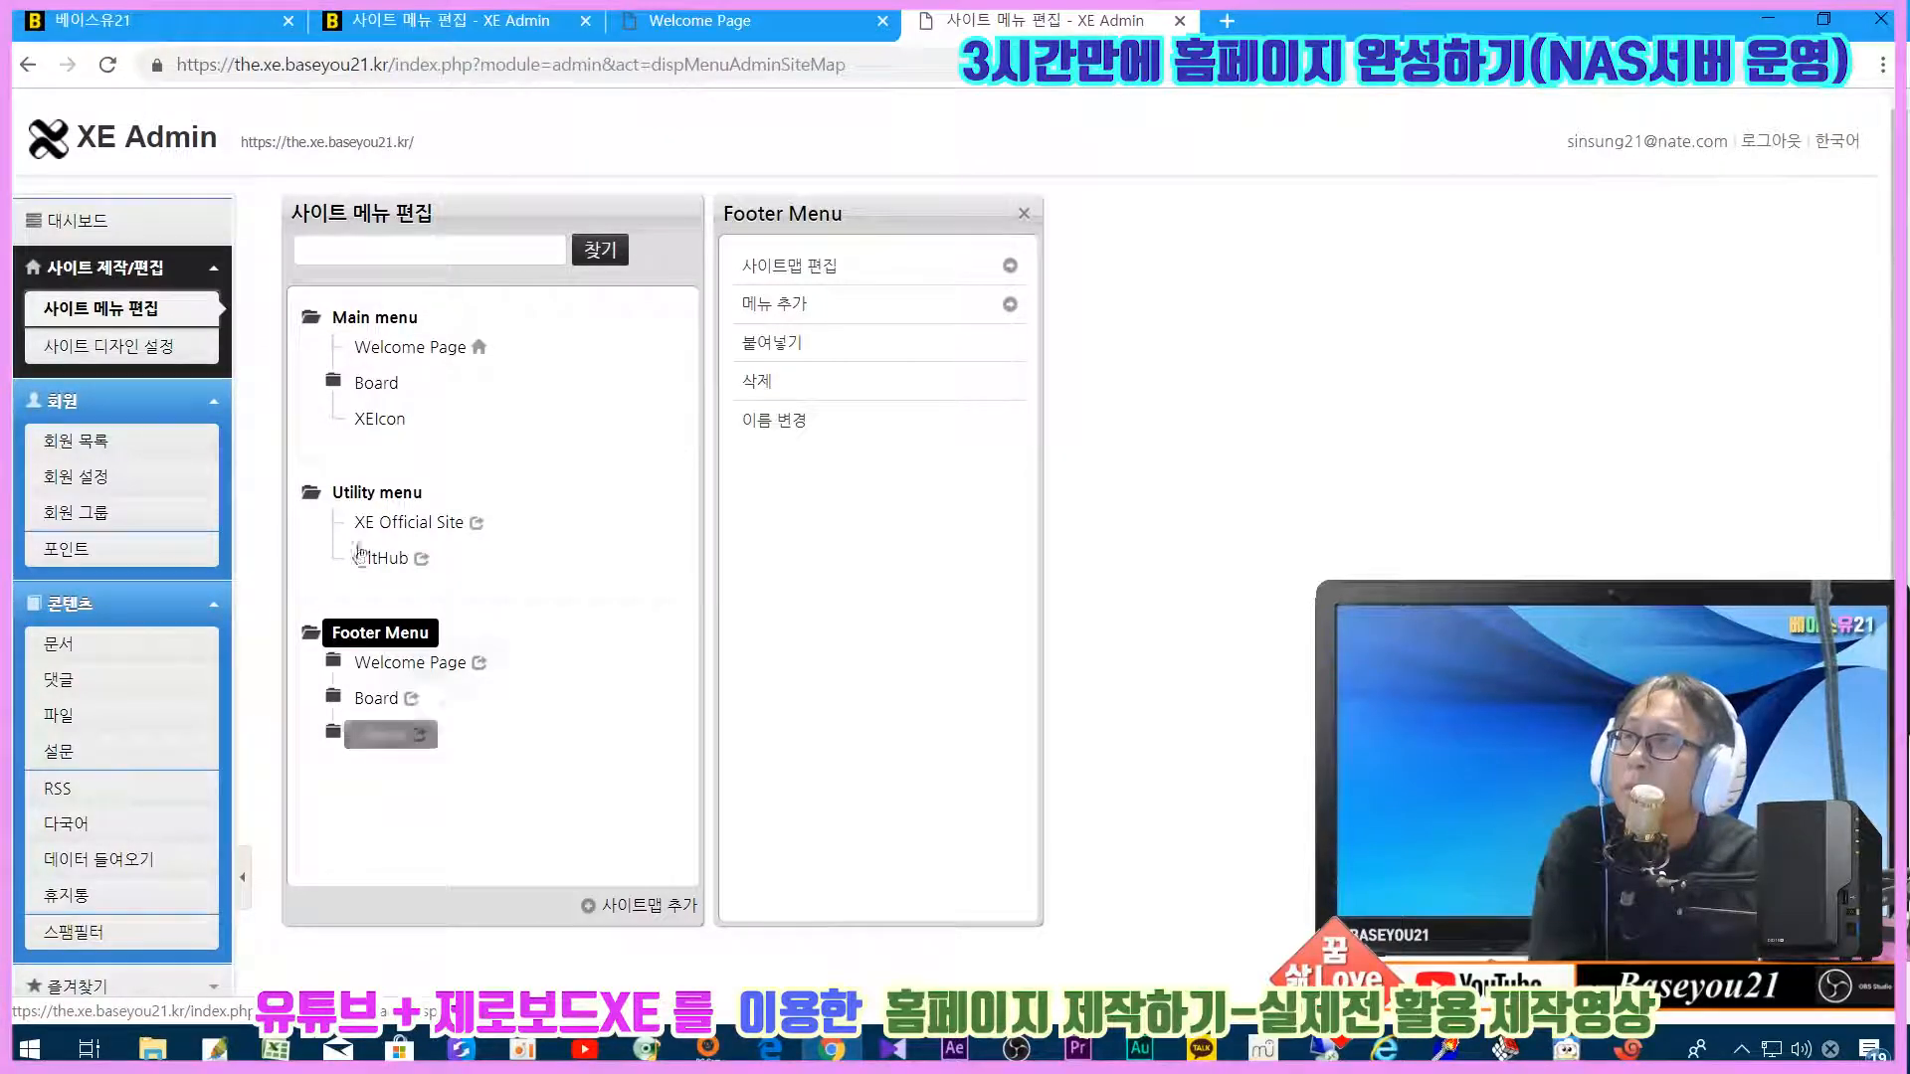
# Step: Compare the new site's menus with the homepage and the old site's menu tree
pyautogui.click(124, 21)
pyautogui.click(448, 19)
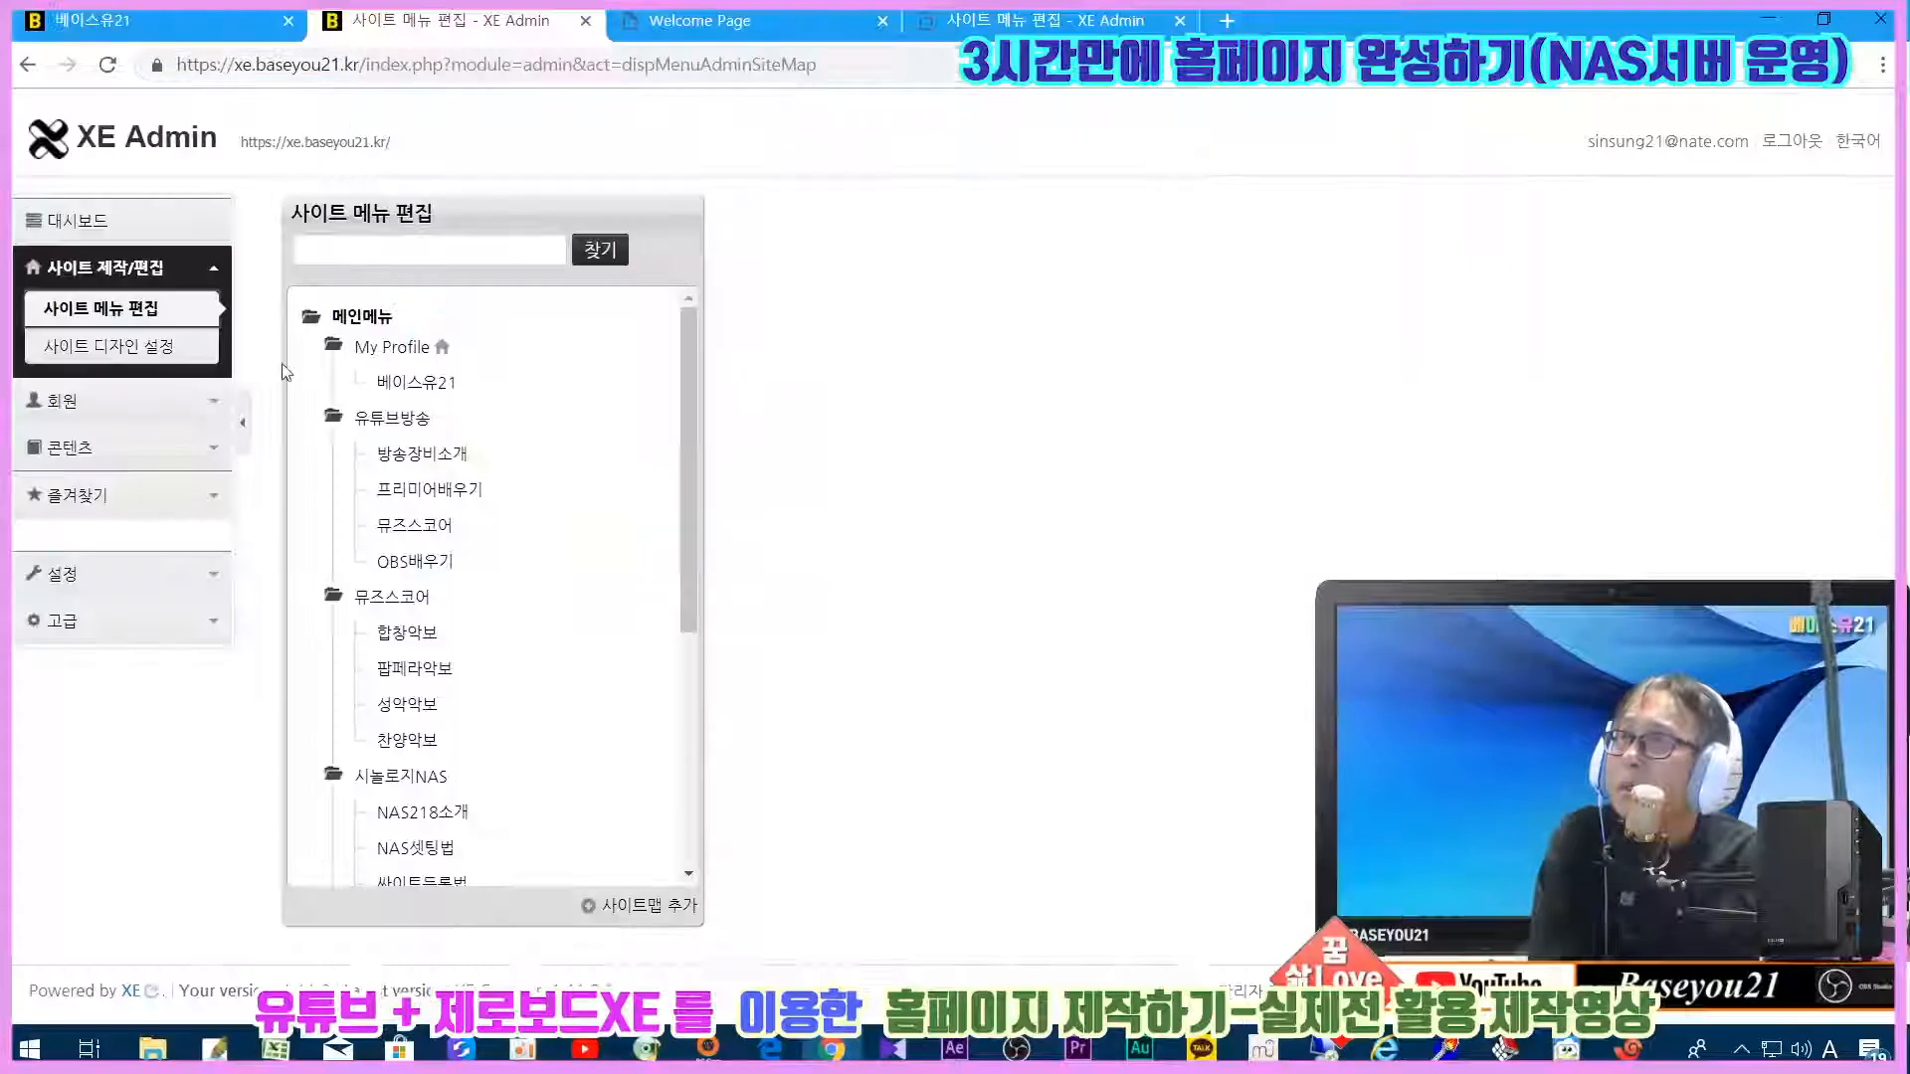
pyautogui.scroll(-4, 391, 825)
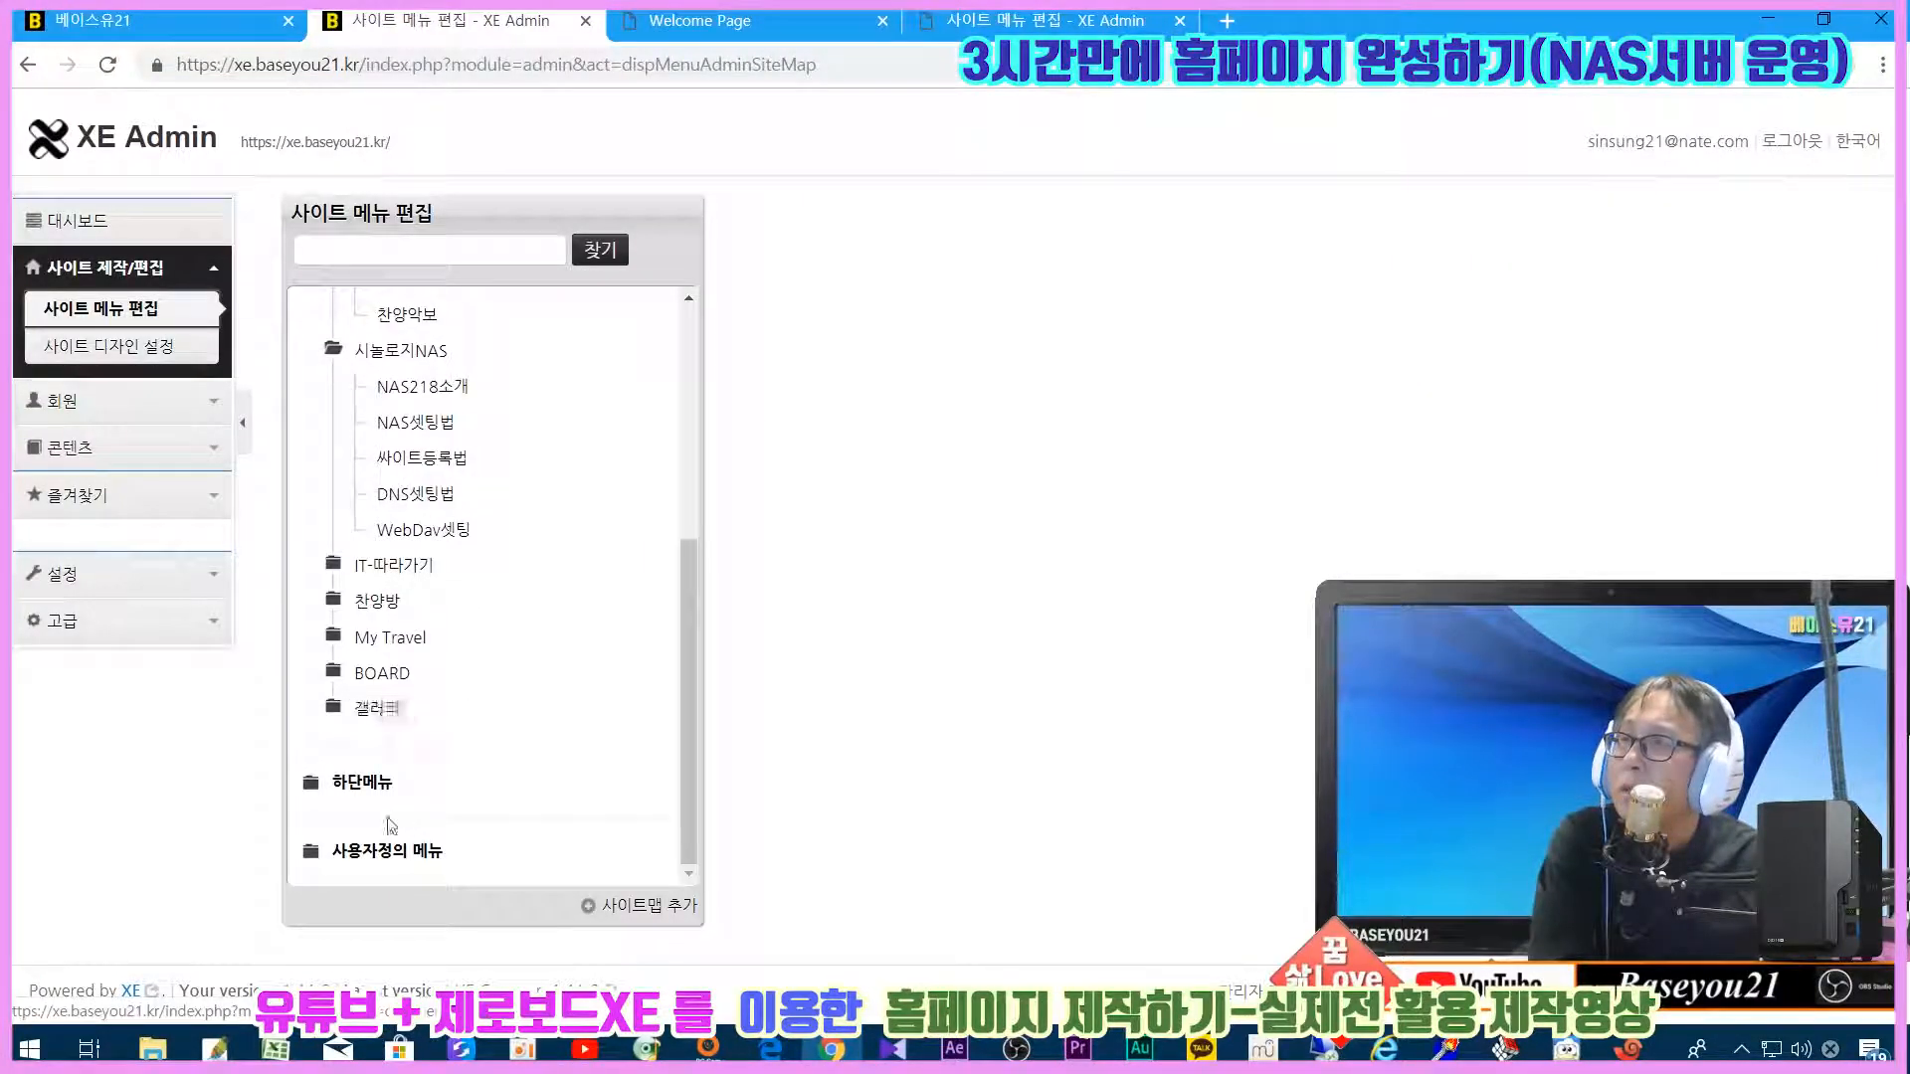
pyautogui.scroll(5, 425, 384)
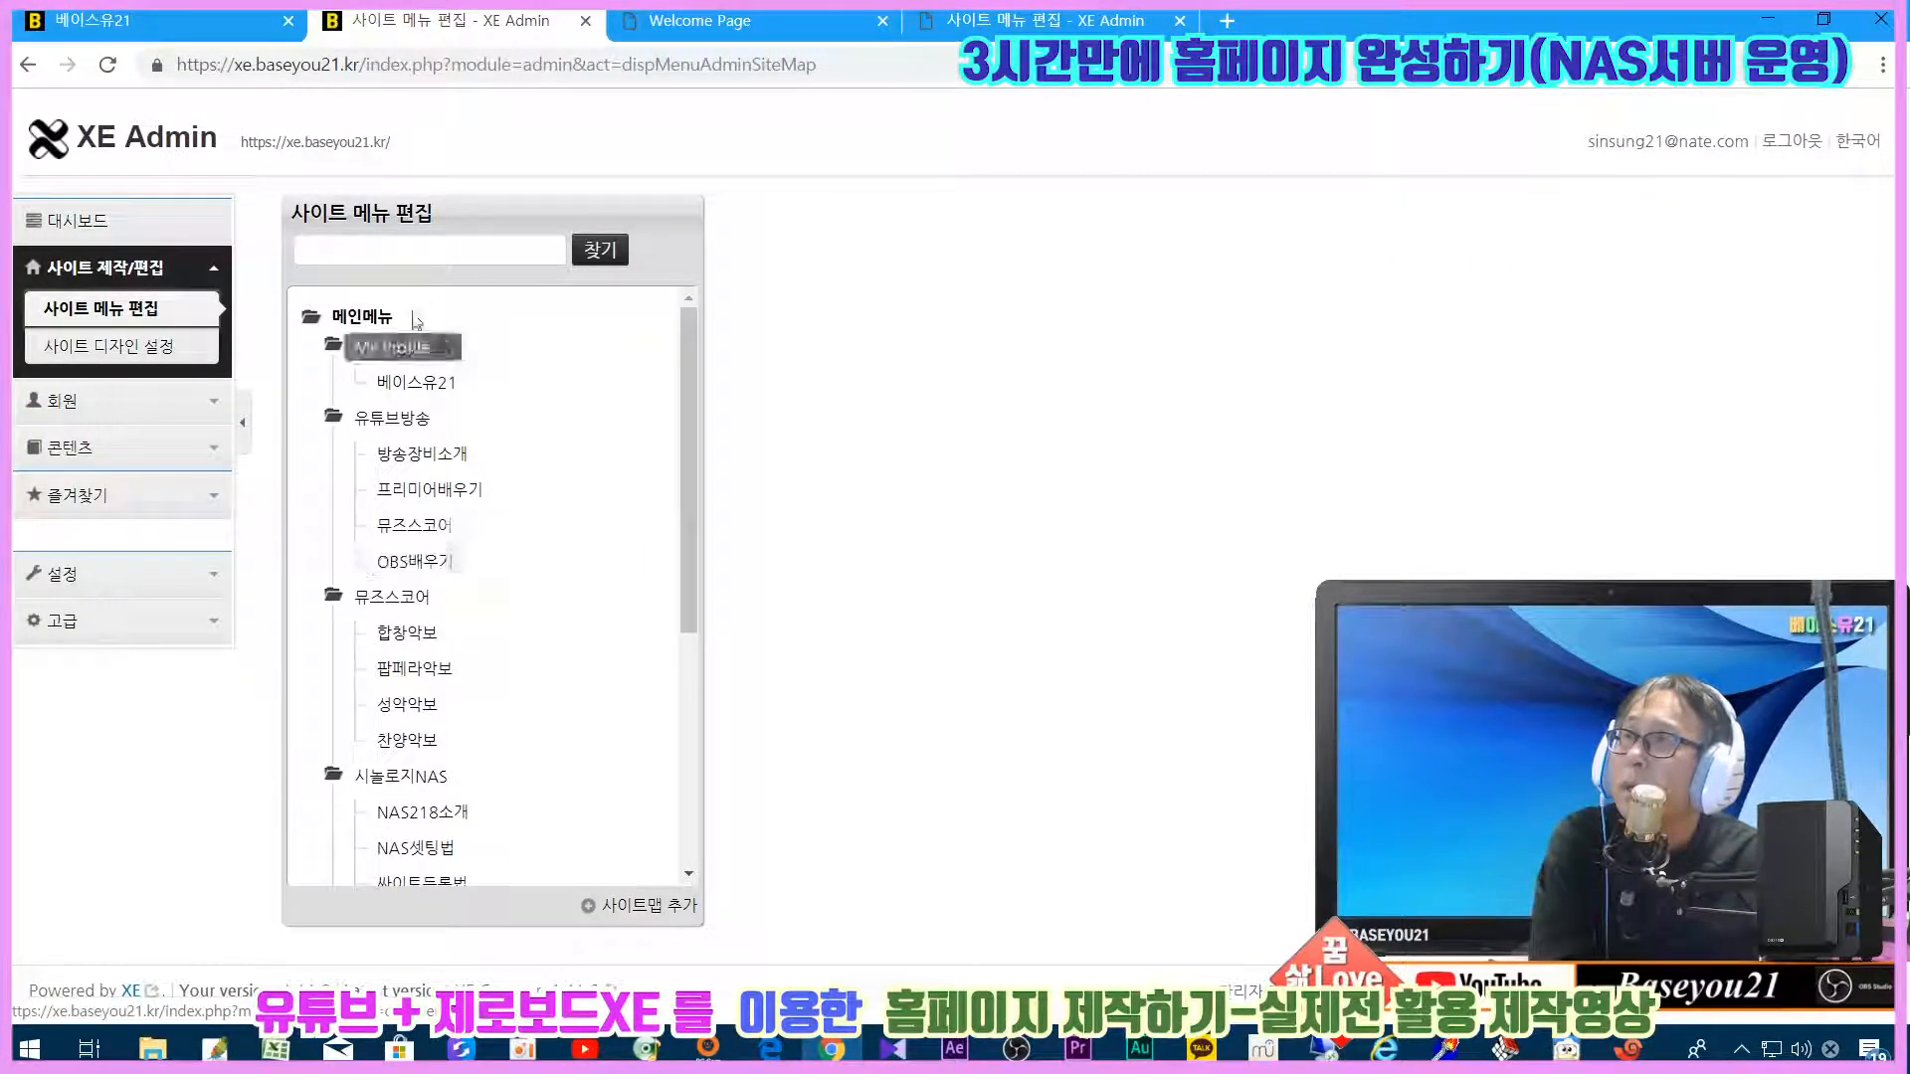
pyautogui.click(950, 32)
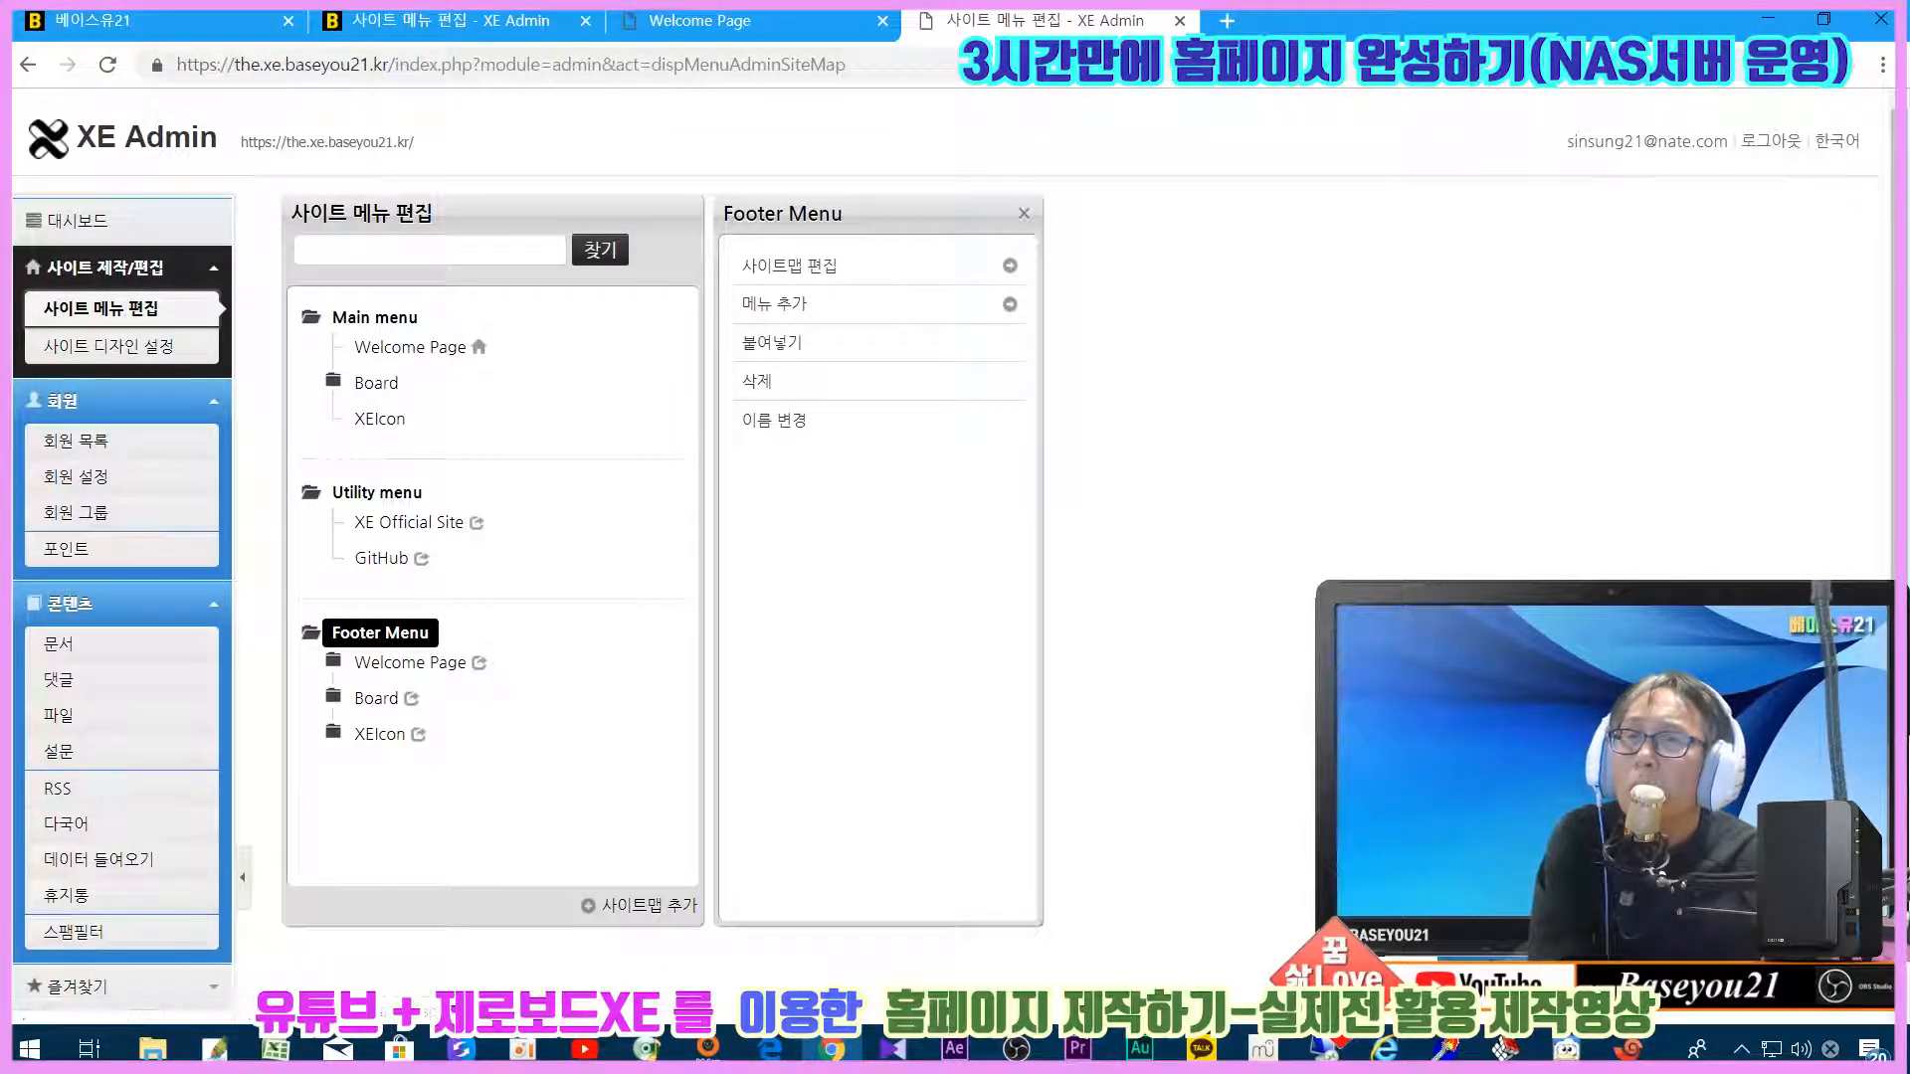
# Step: In 회원 설정, replace the webmaster name with 베이스유21
pyautogui.click(116, 486)
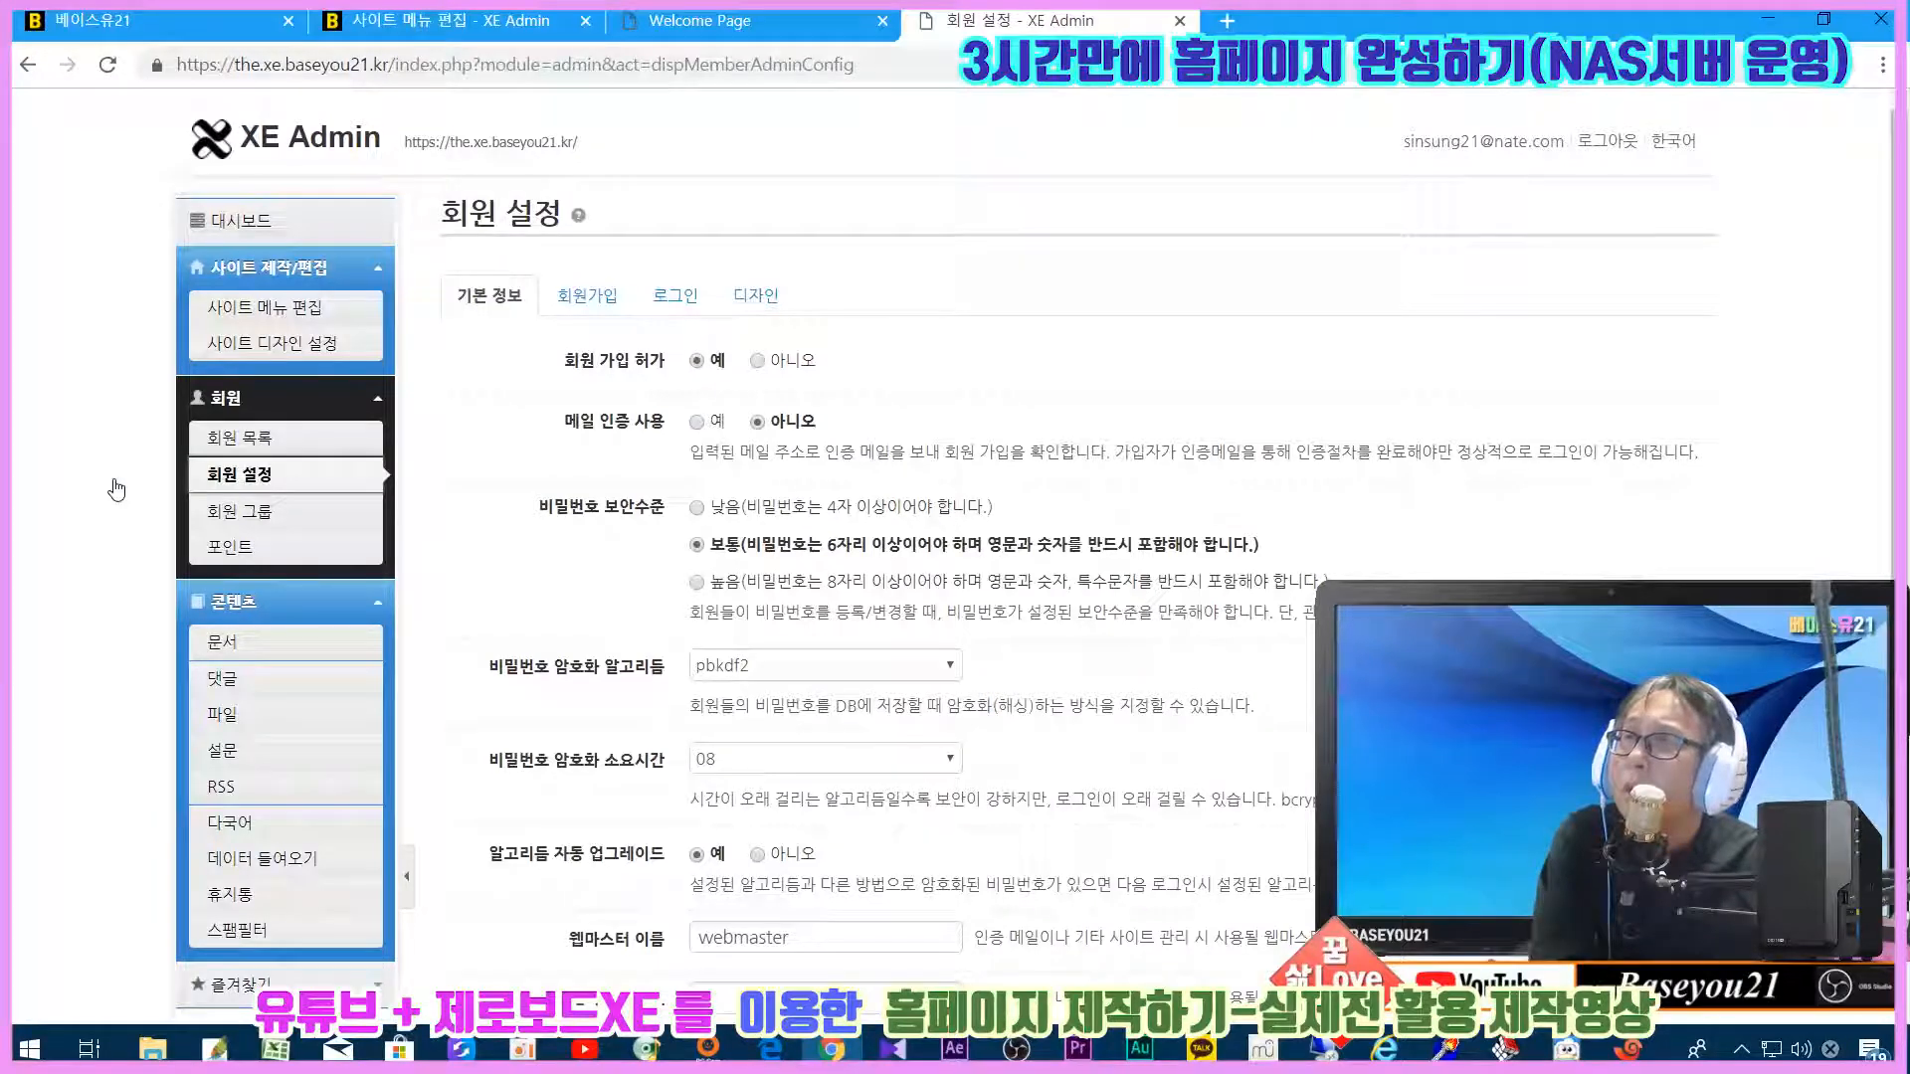
pyautogui.scroll(-3, 487, 553)
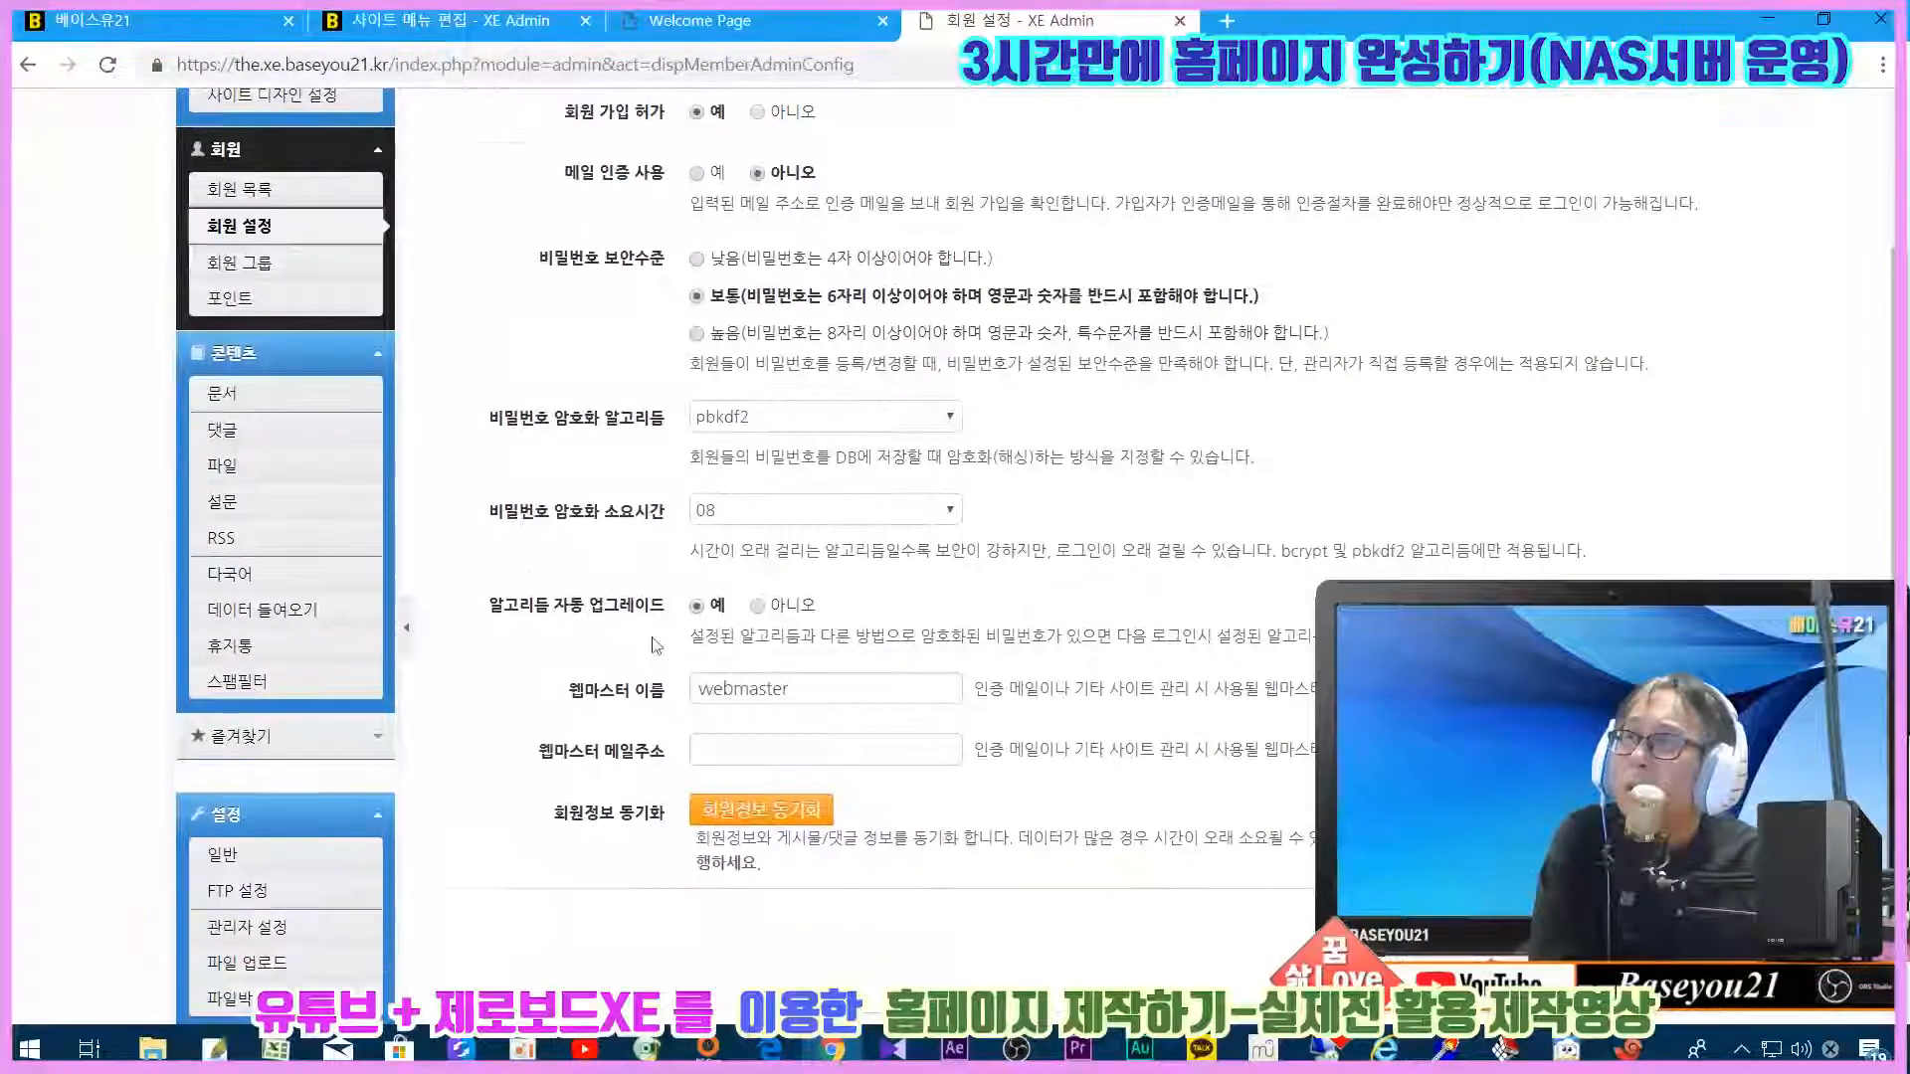
pyautogui.moveTo(840, 690); pyautogui.dragTo(691, 689)
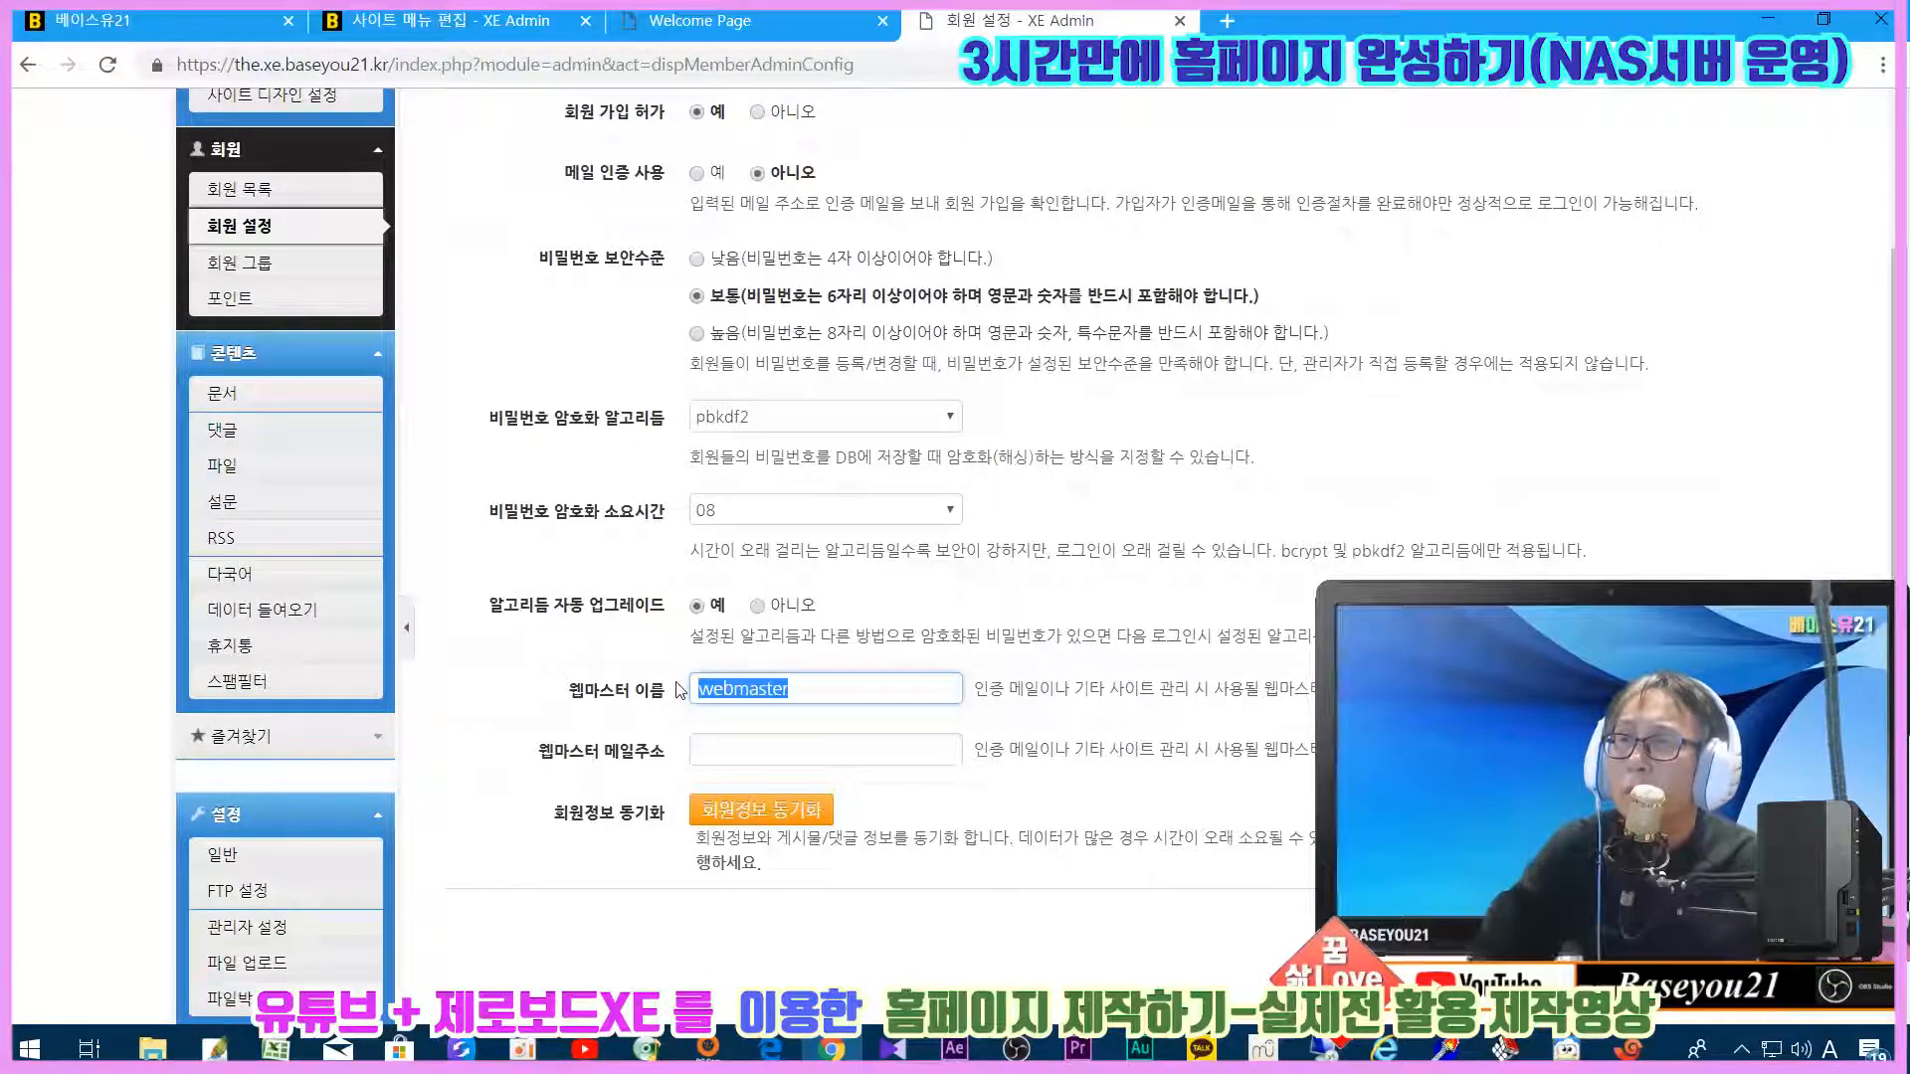
pyautogui.write('qpdltm')
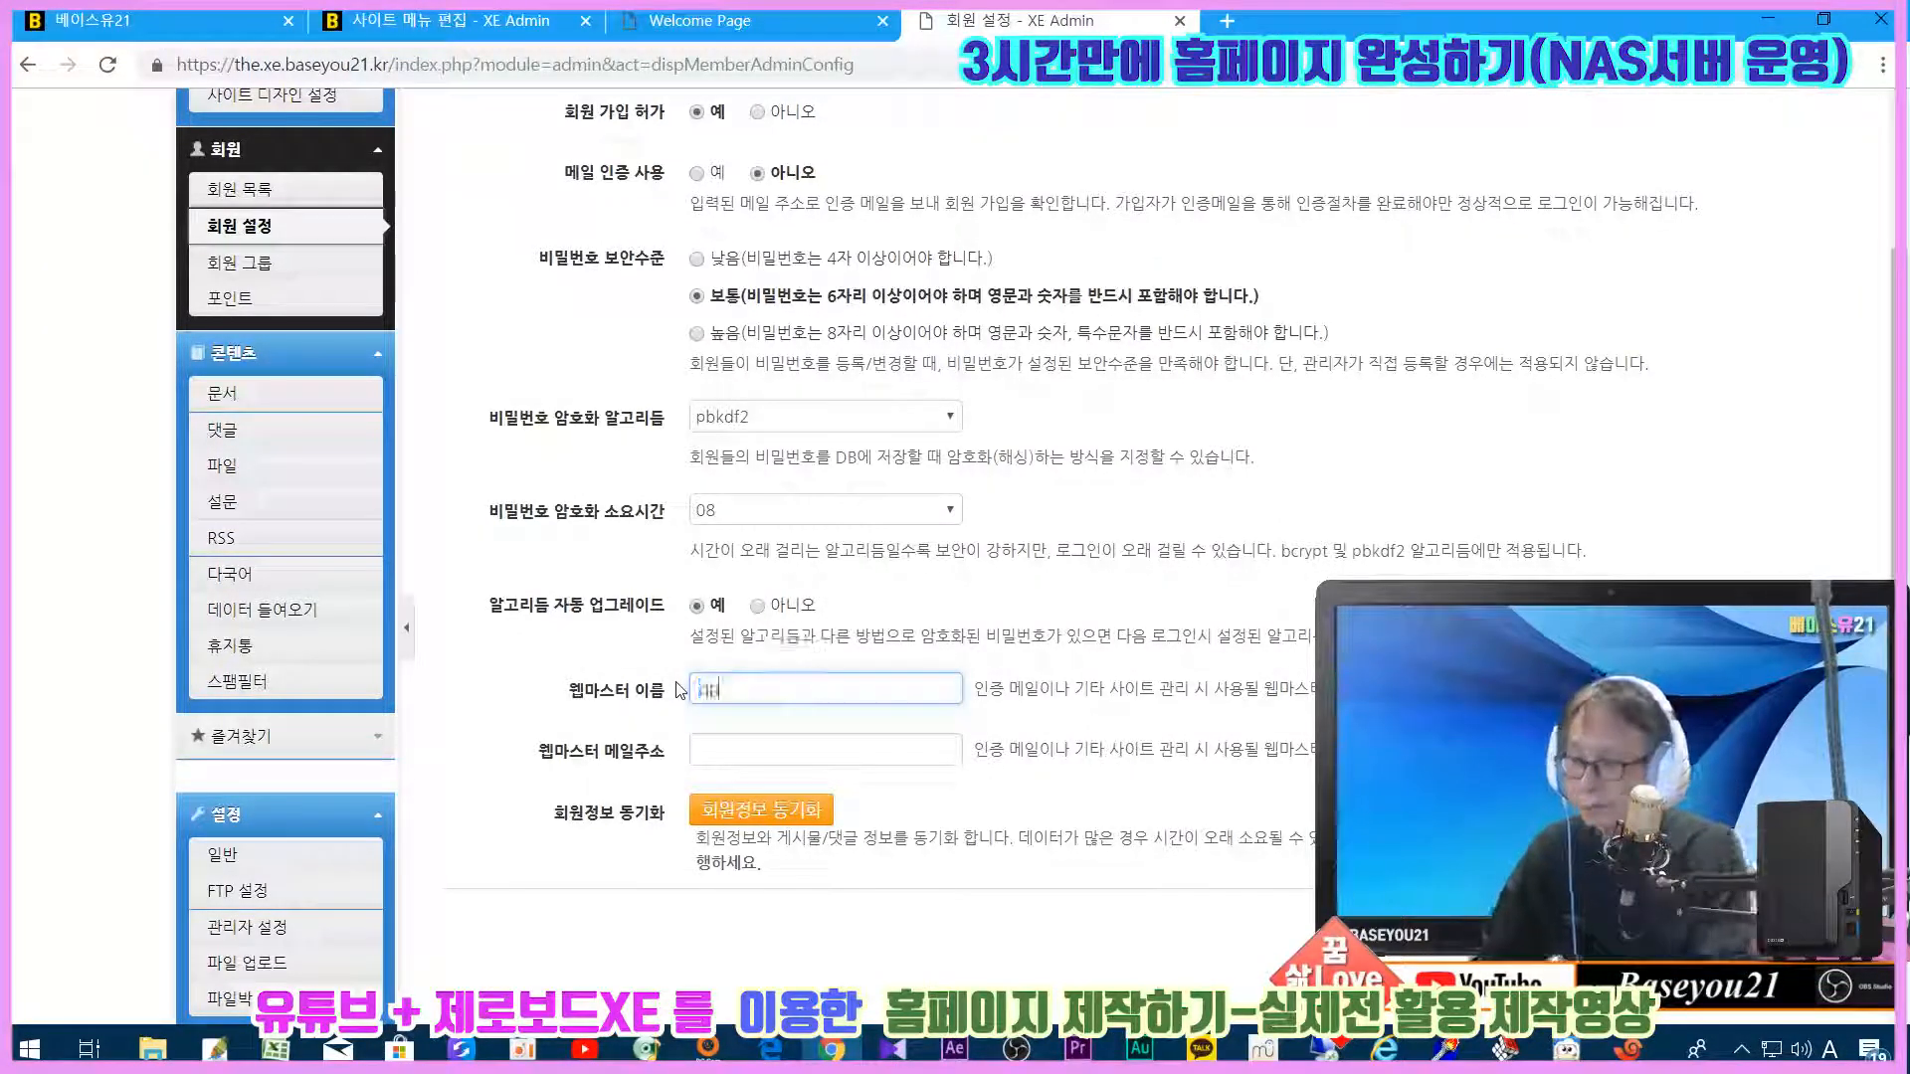
pyautogui.write('db21')
pyautogui.hotkey('ctrl', 'a')
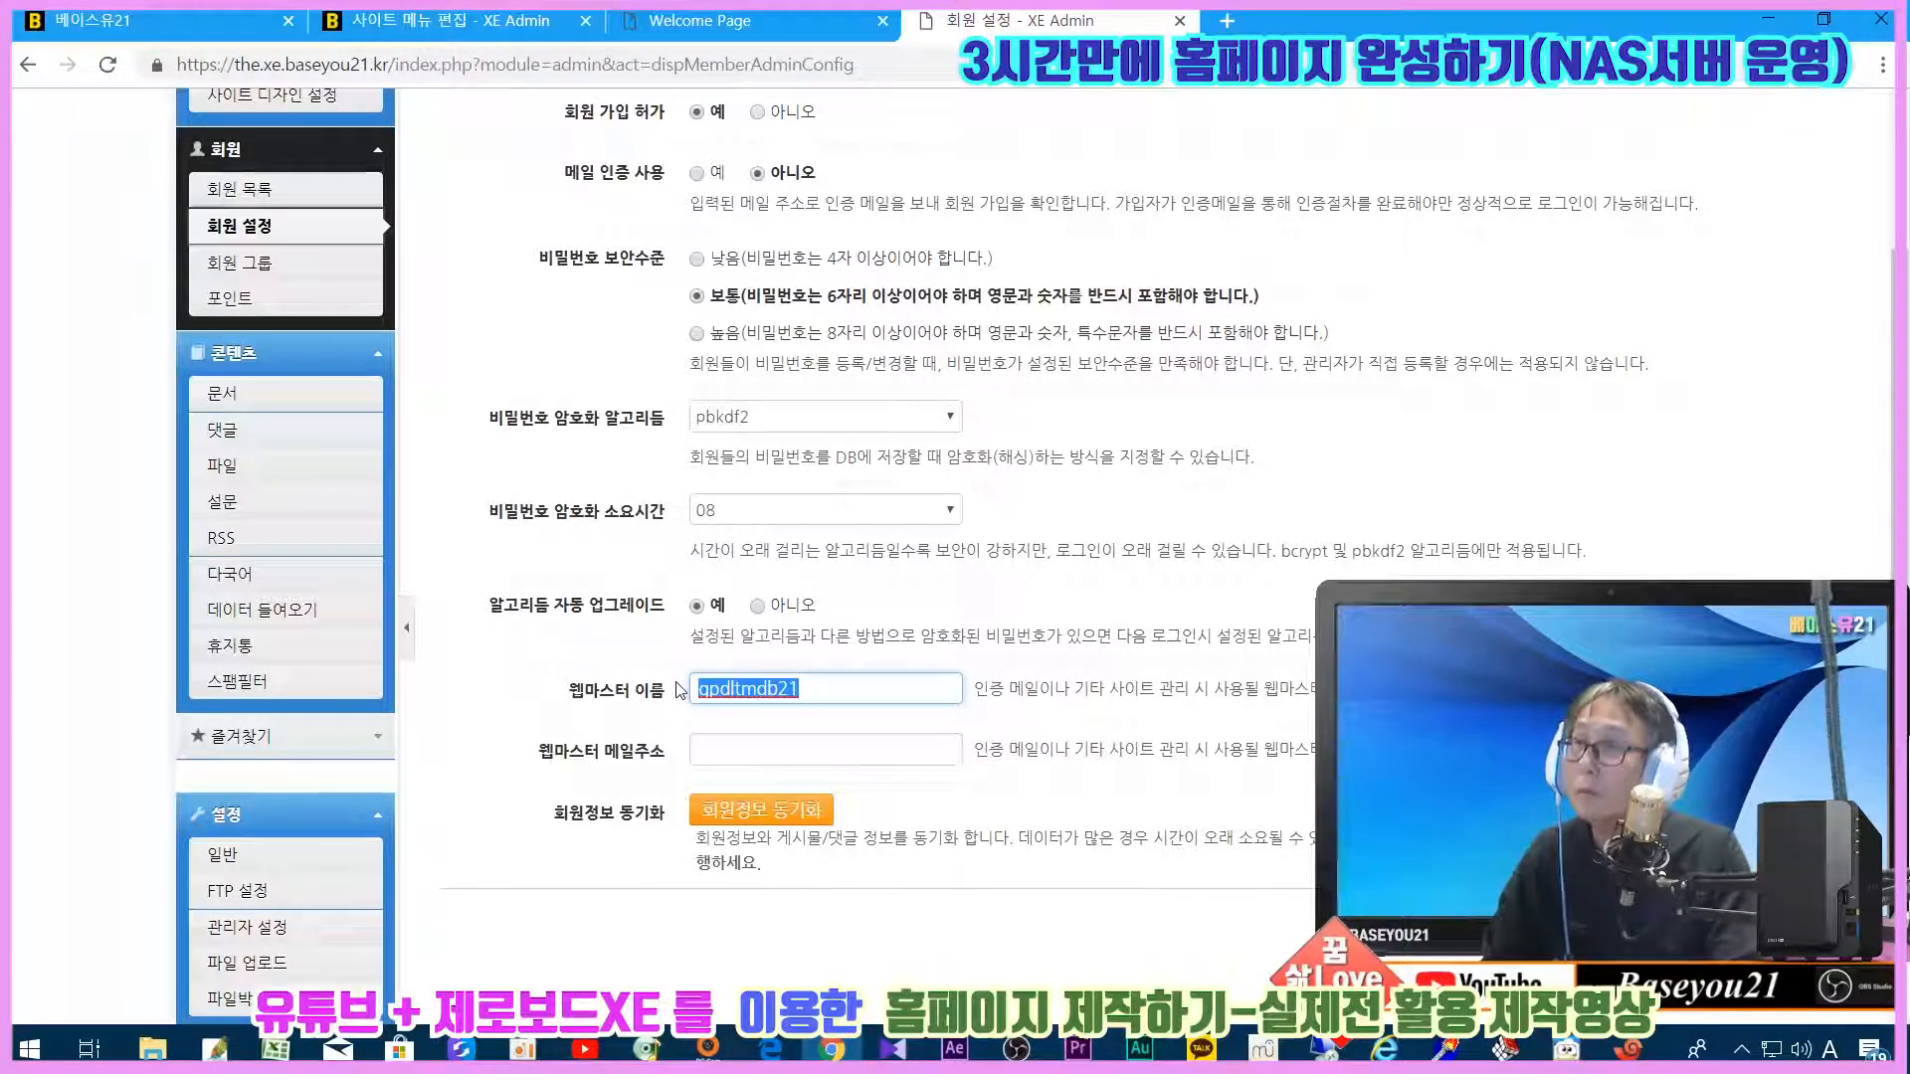
pyautogui.press('Hangul')
pyautogui.write('베이스유21')
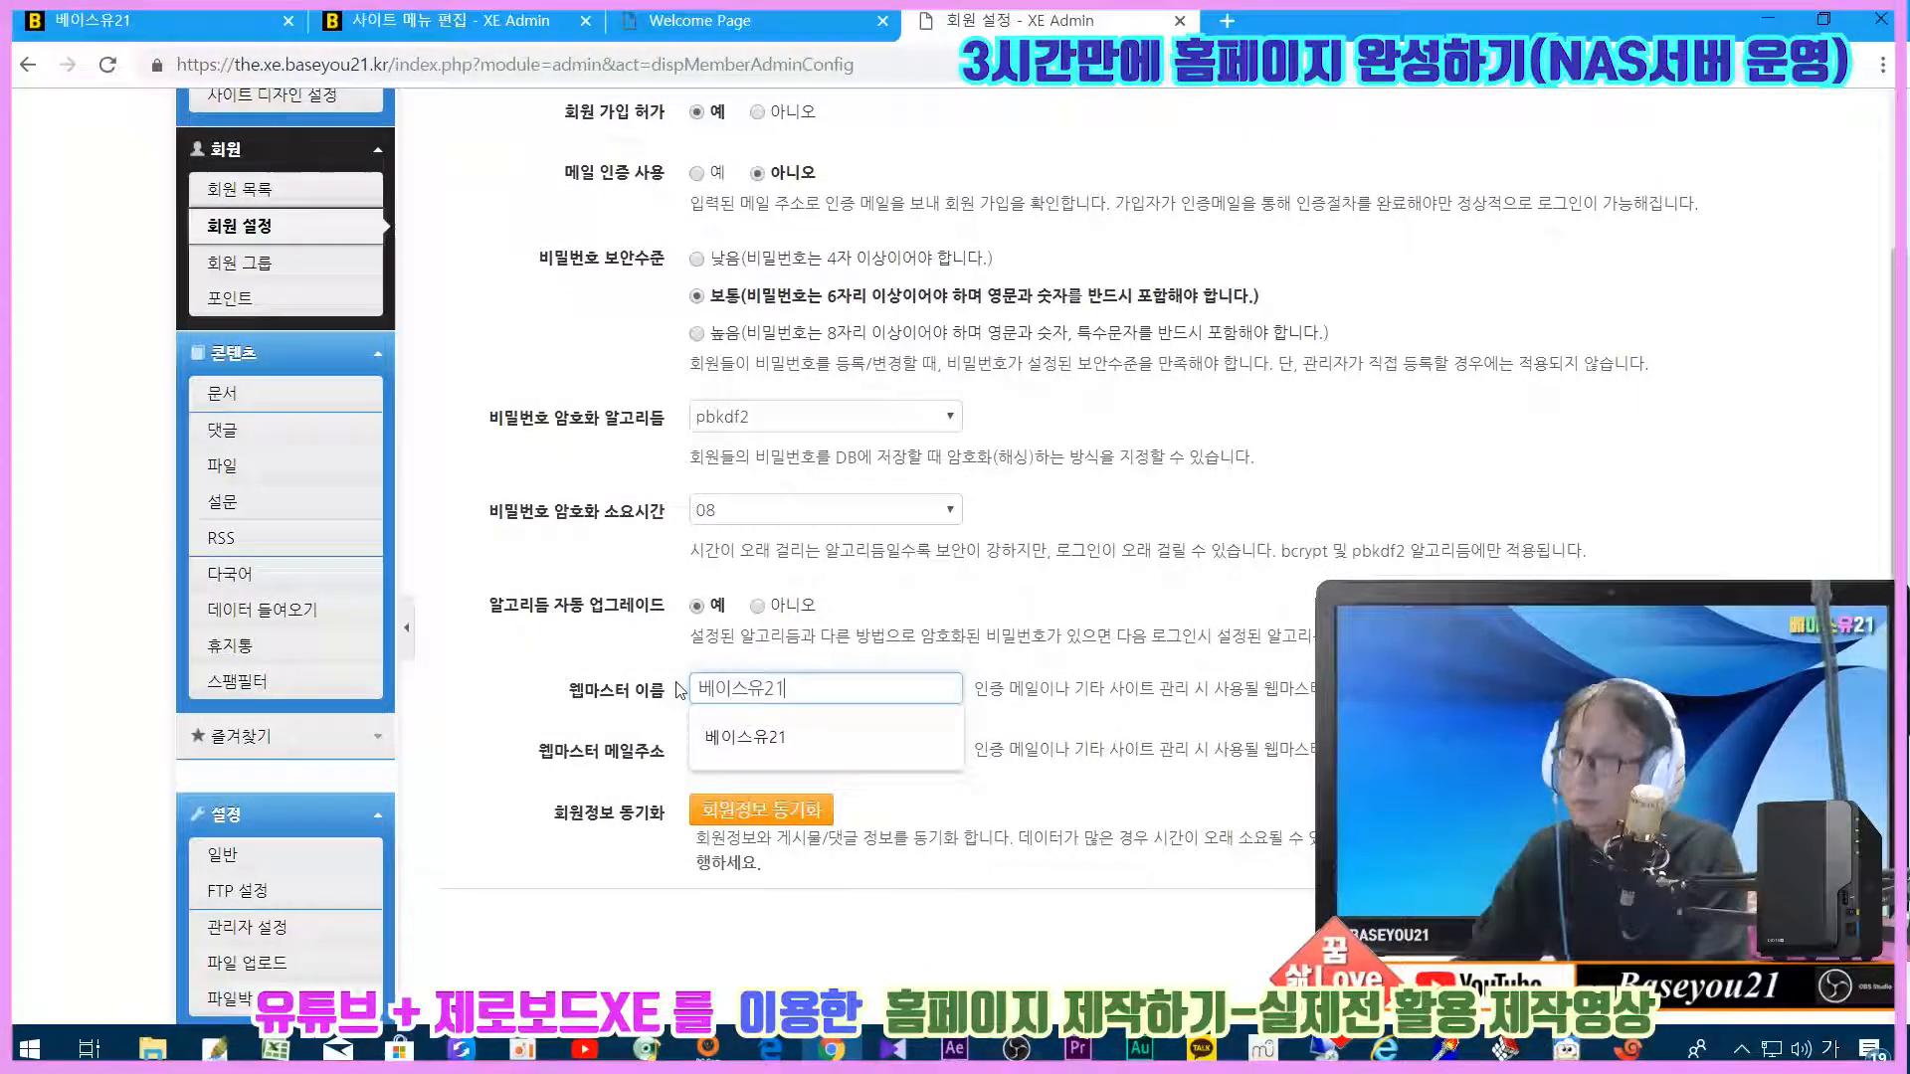
# Step: Enter the administrator's e-mail as the webmaster address and save the member settings
pyautogui.press('Tab')
pyautogui.write('나ㅜ녀ㅜㅎ2')
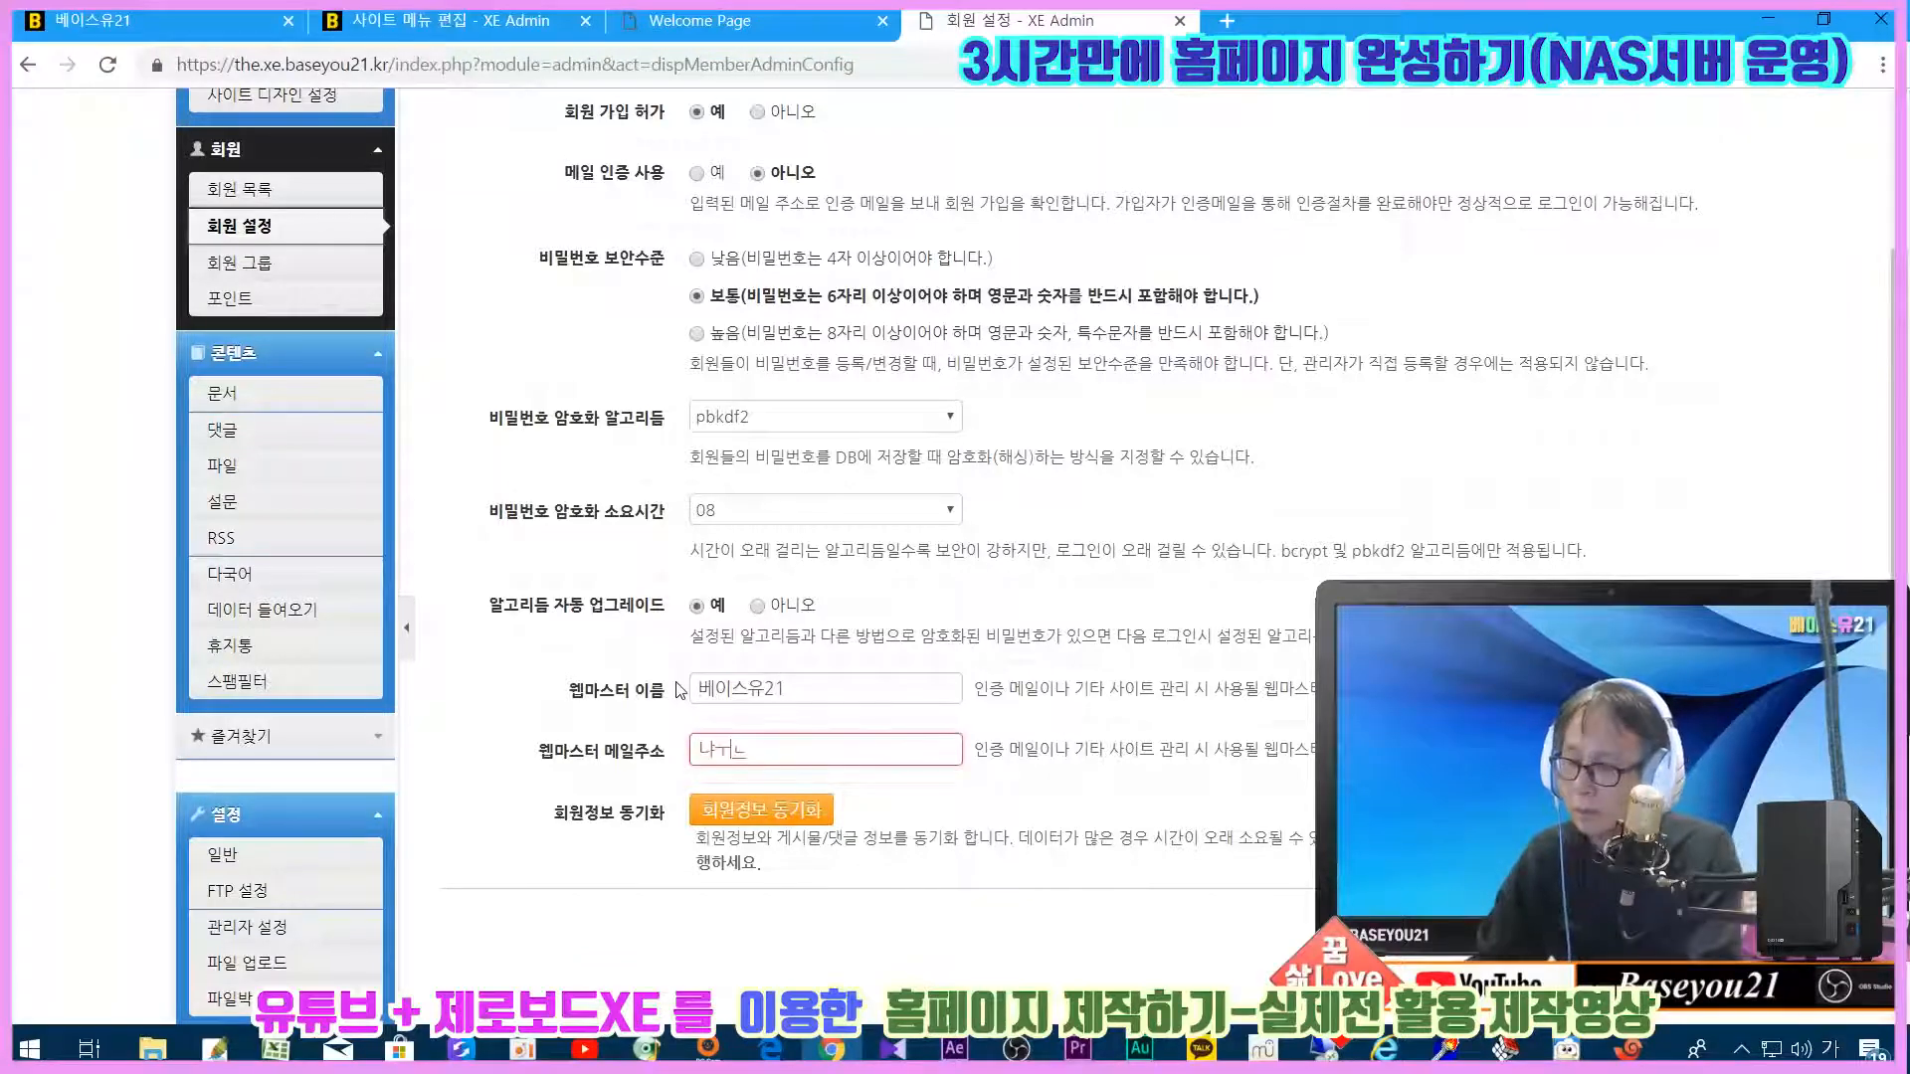
pyautogui.press('BackSpace')
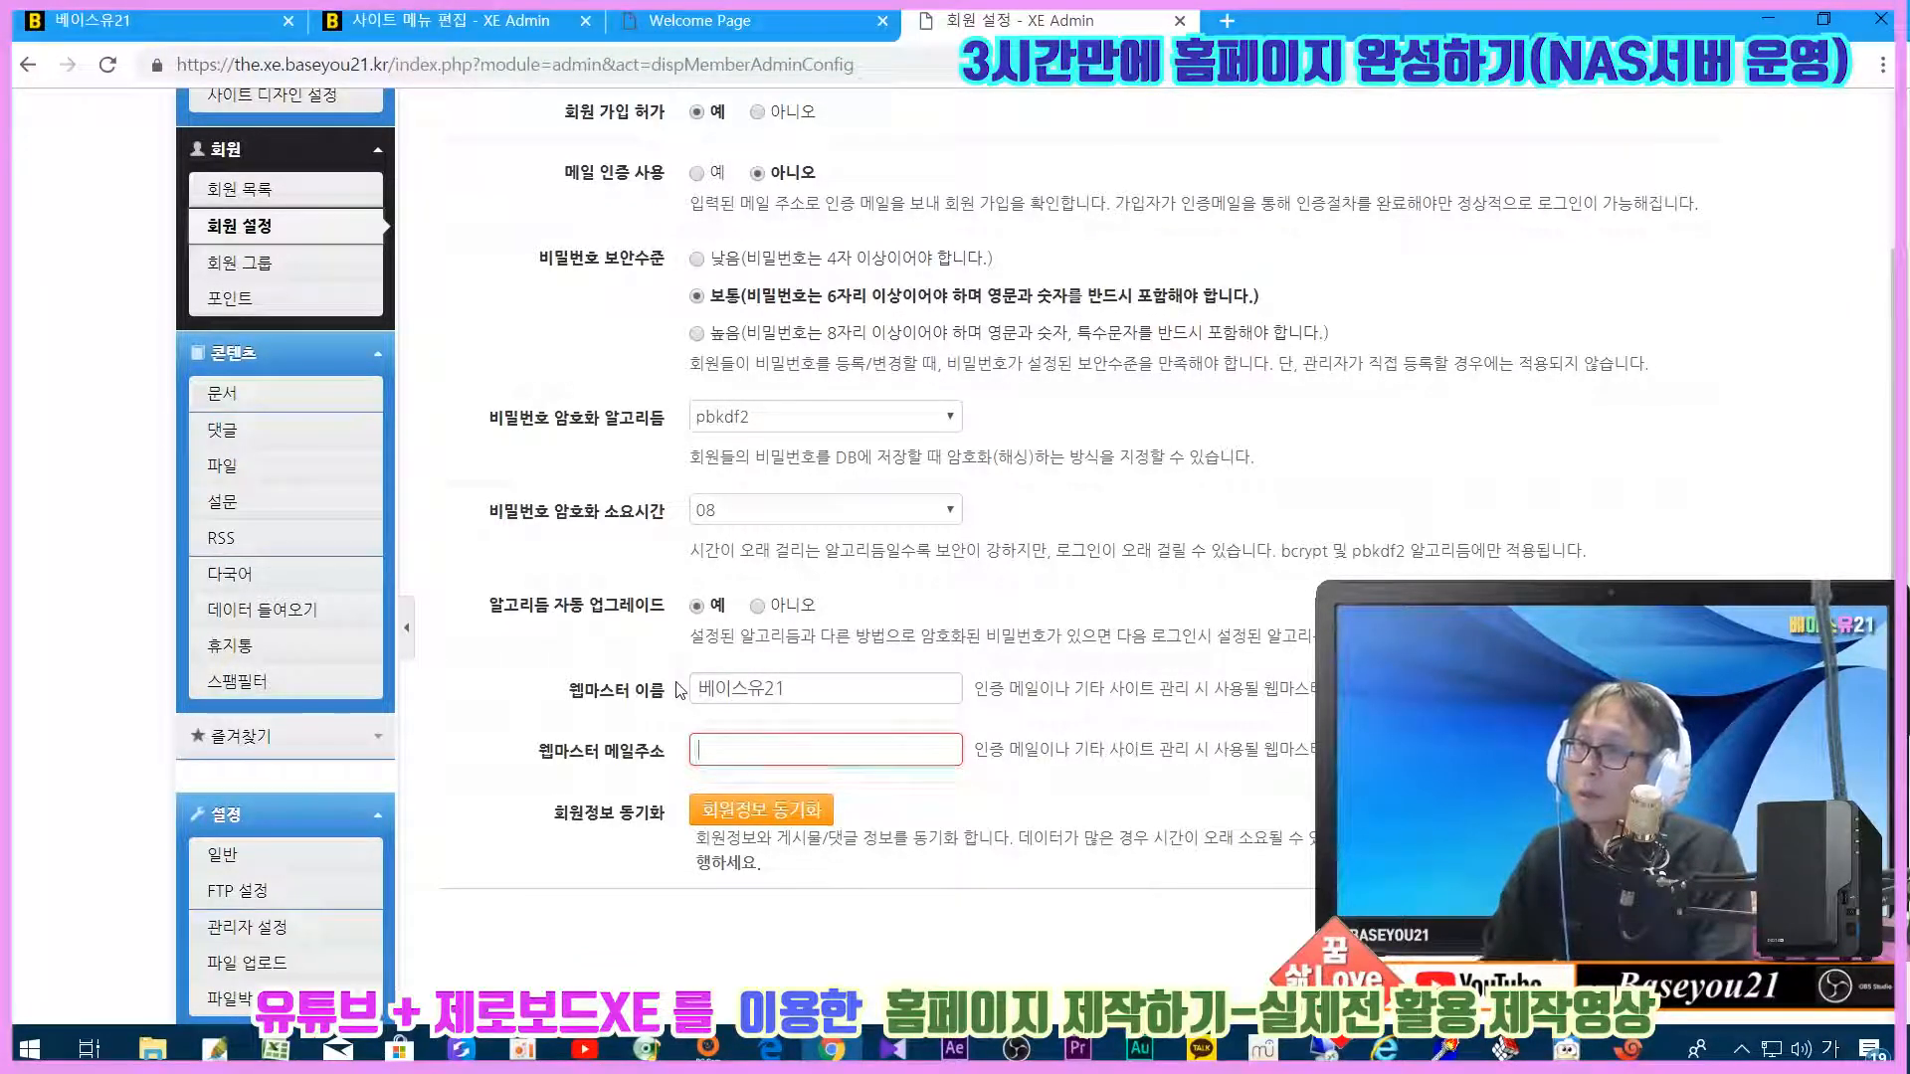
pyautogui.press('Hangul')
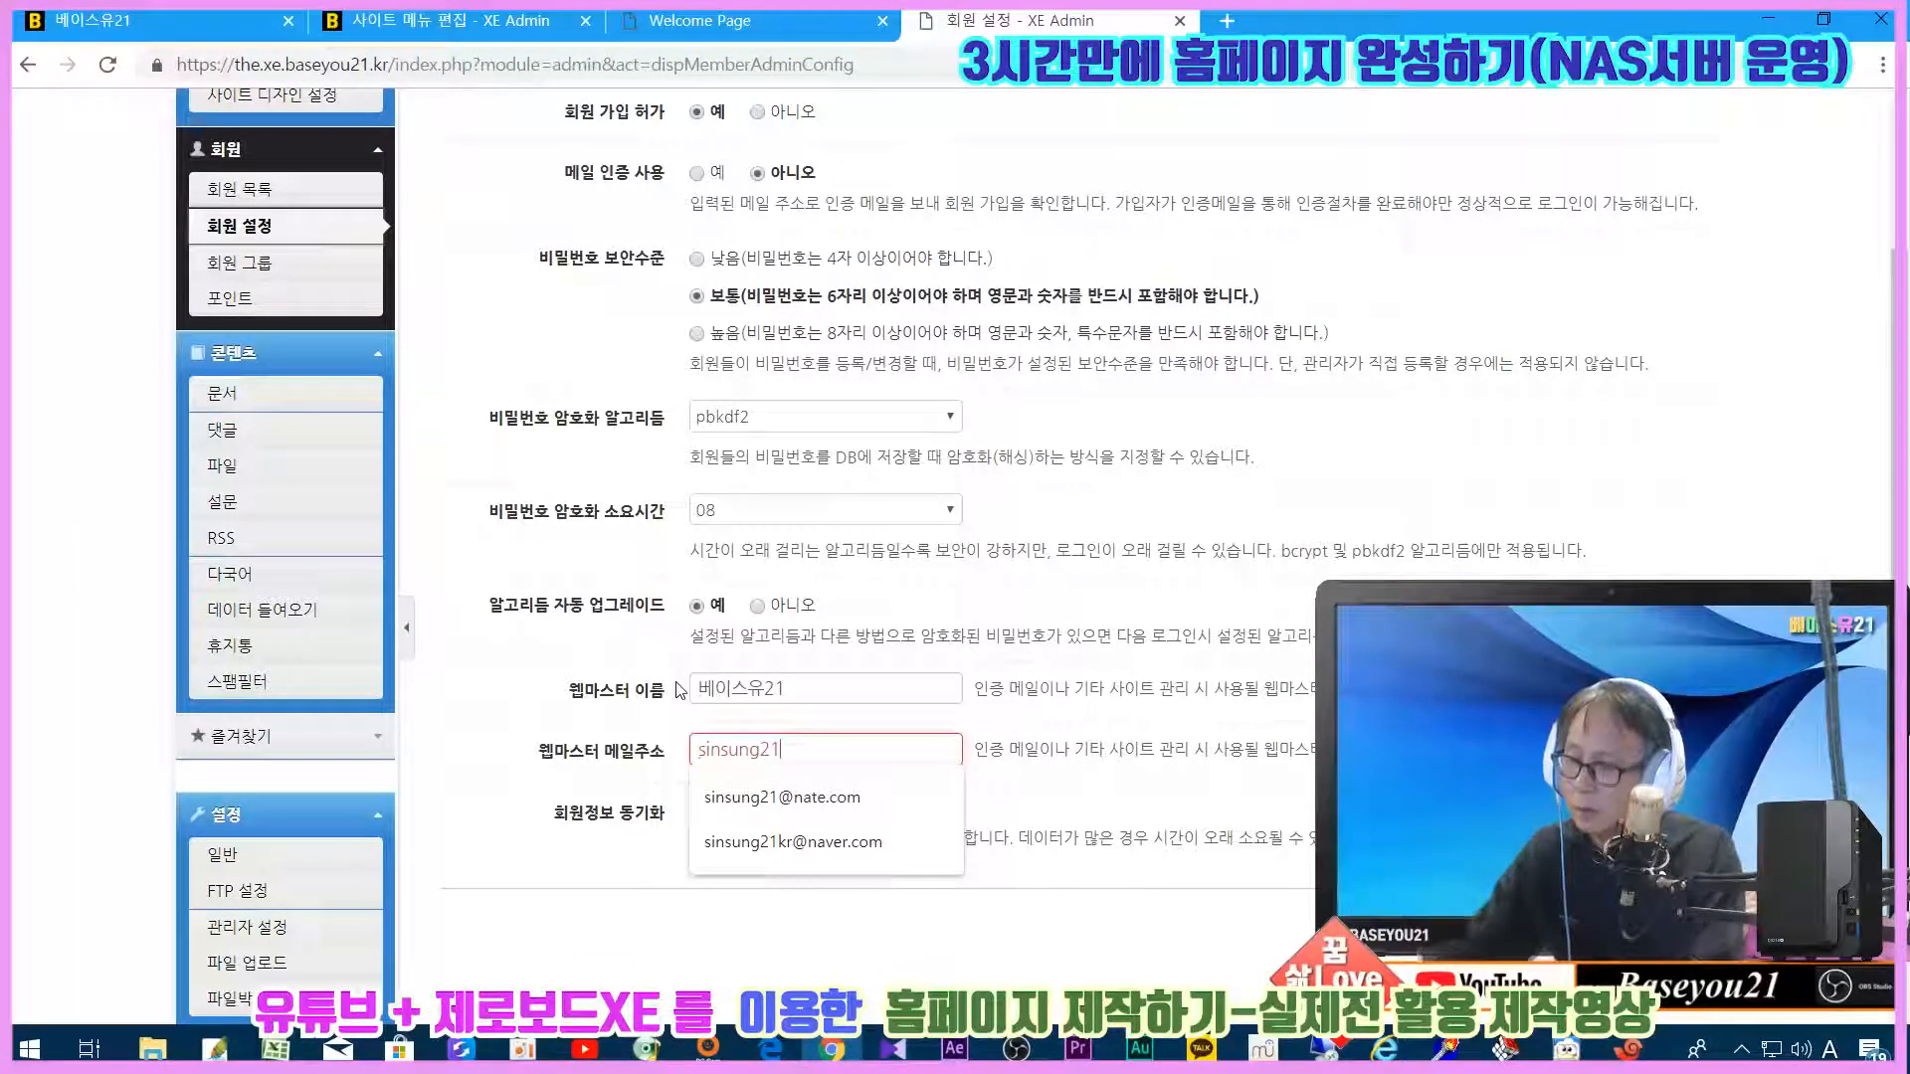
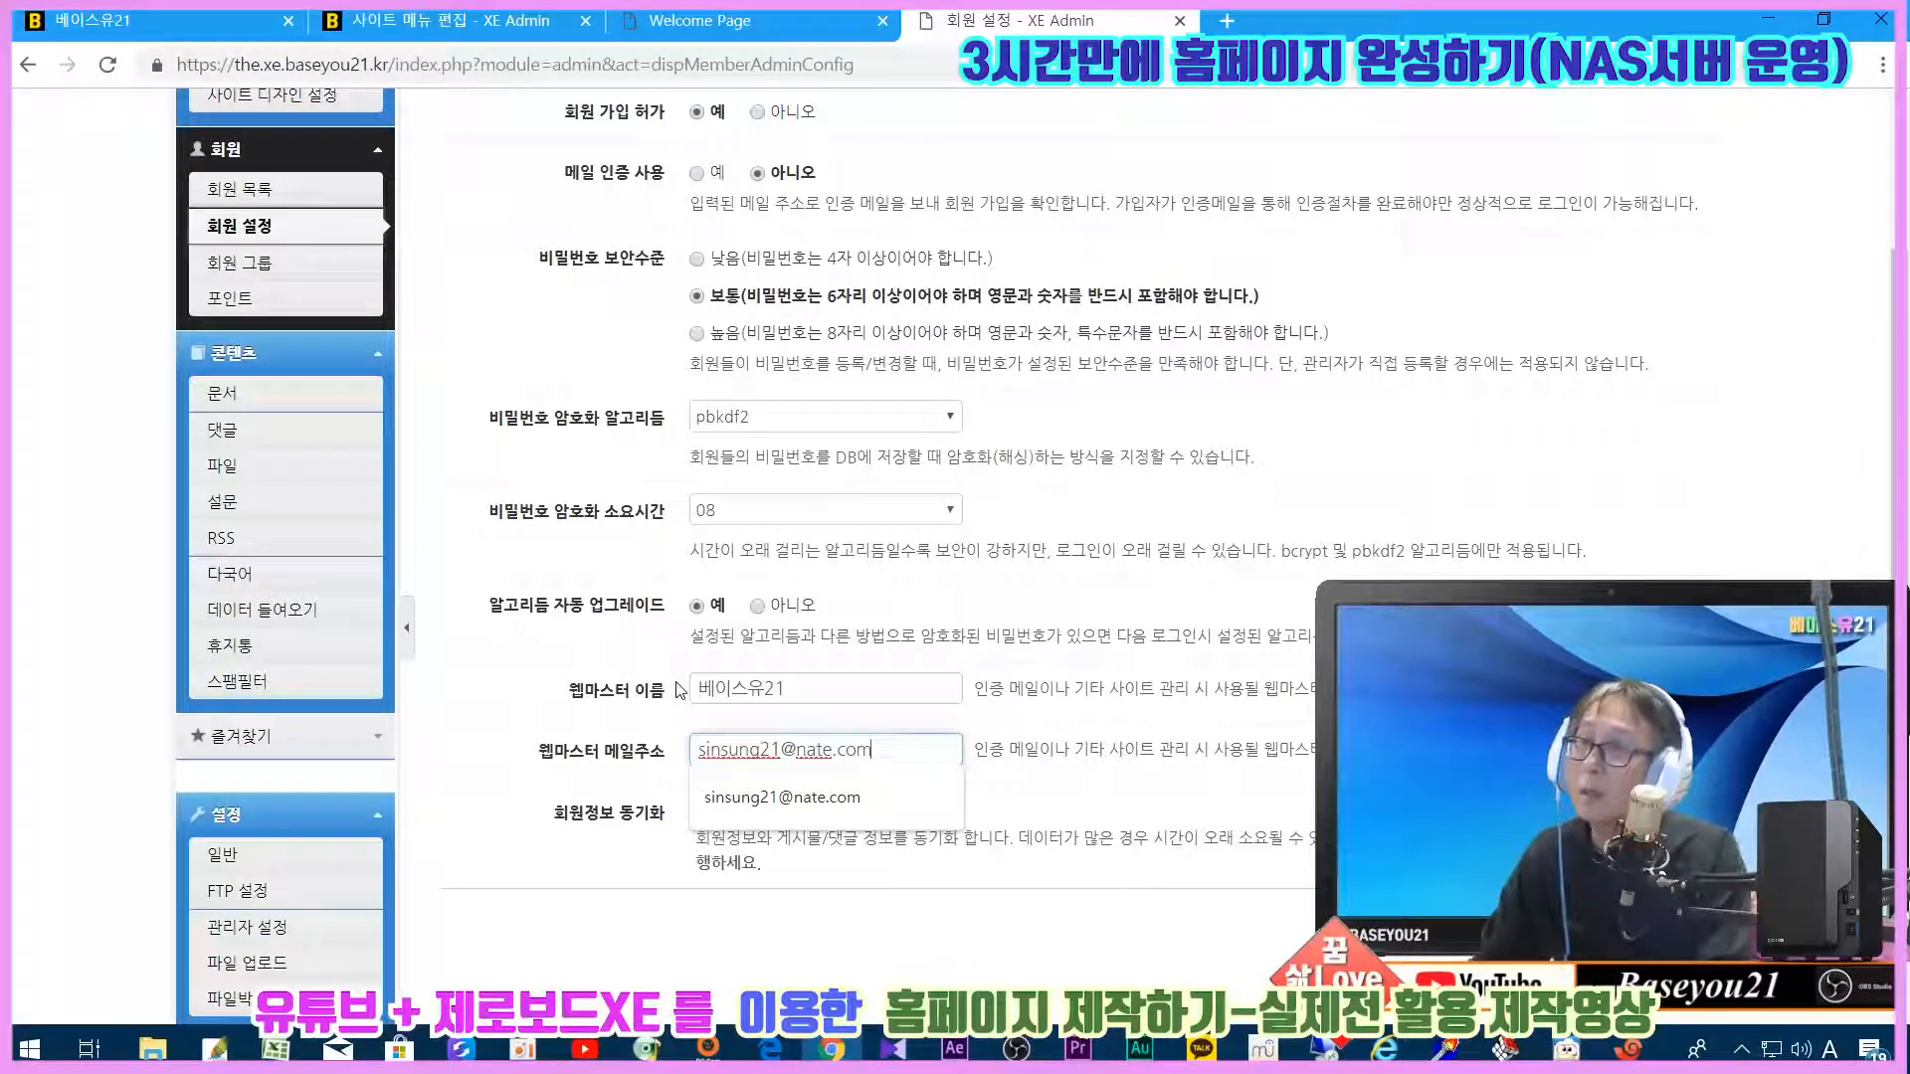
pyautogui.click(1104, 805)
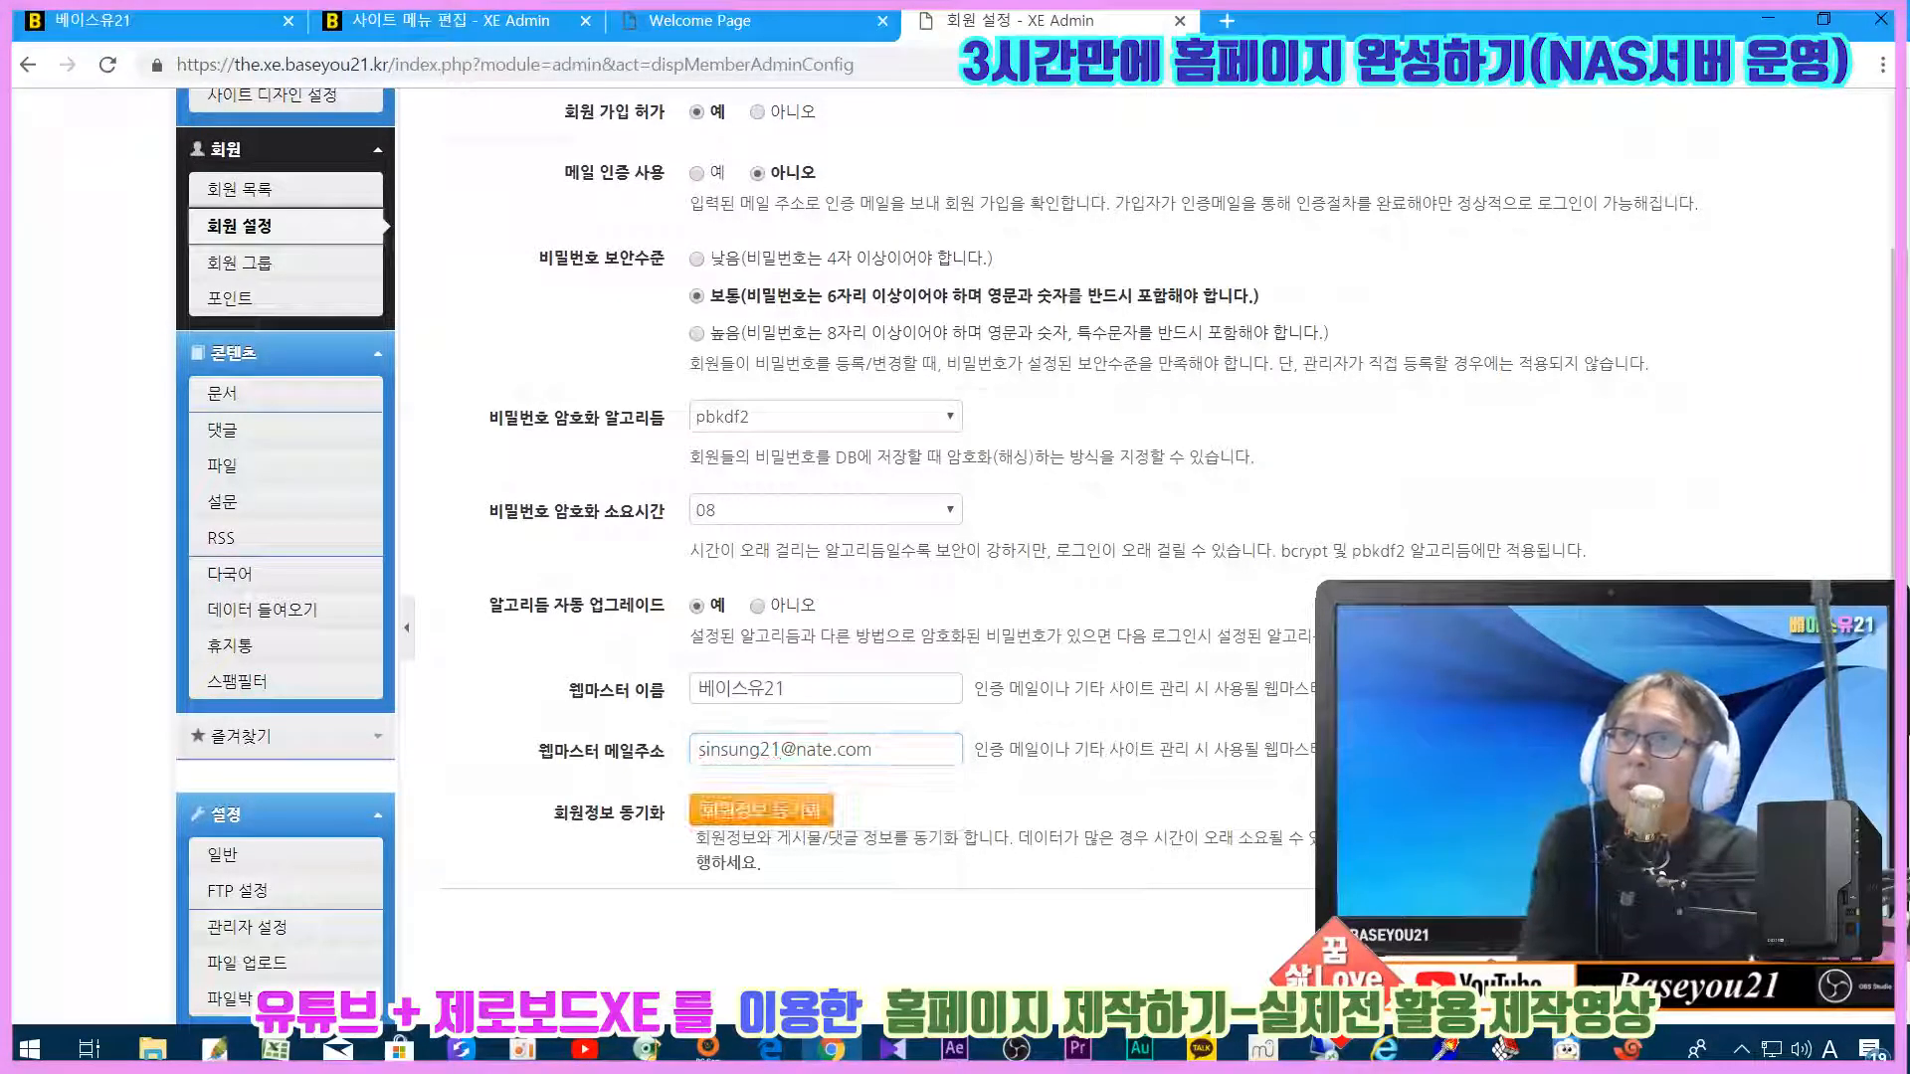
pyautogui.scroll(-1, 1104, 806)
pyautogui.click(1688, 799)
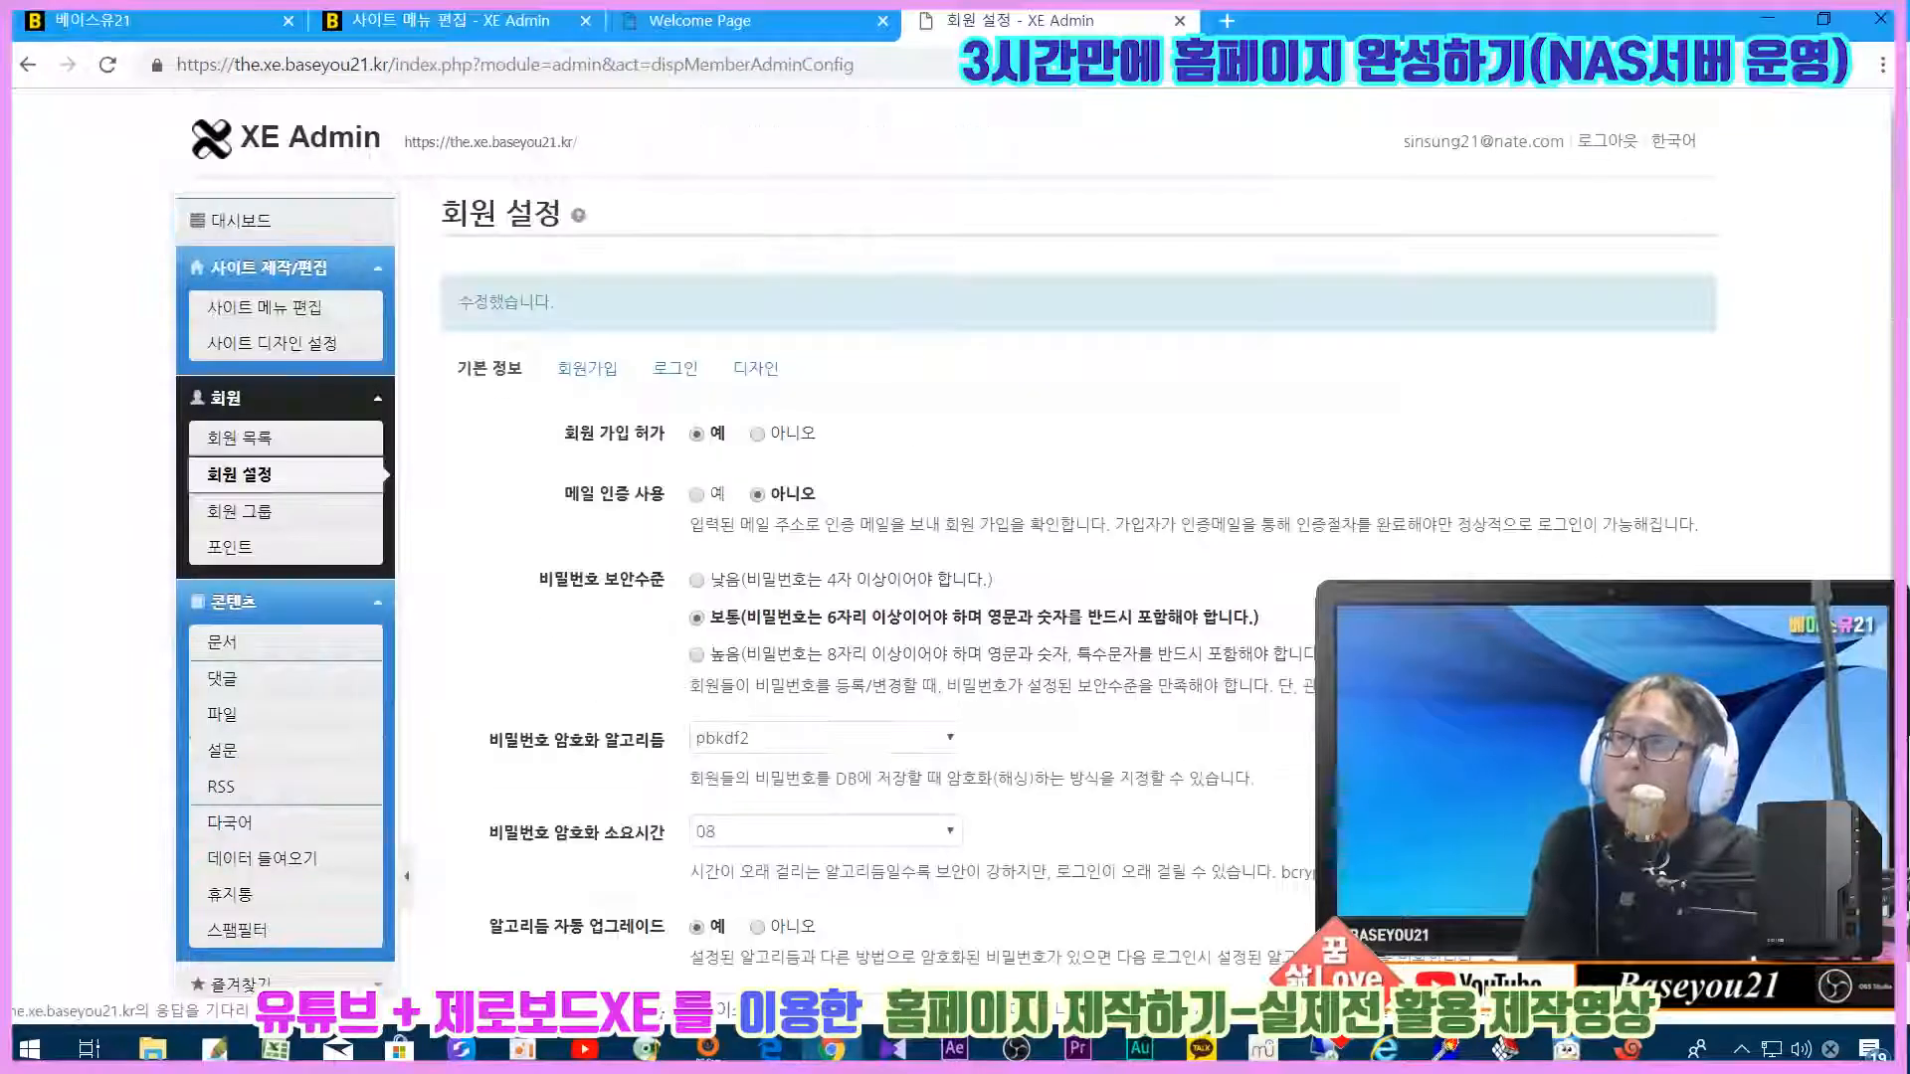
# Step: Uncheck 사용 for the 아이디, 이름, 홈페이지 and 블로그 sign-up form fields
pyautogui.click(595, 370)
pyautogui.scroll(-10, 1301, 483)
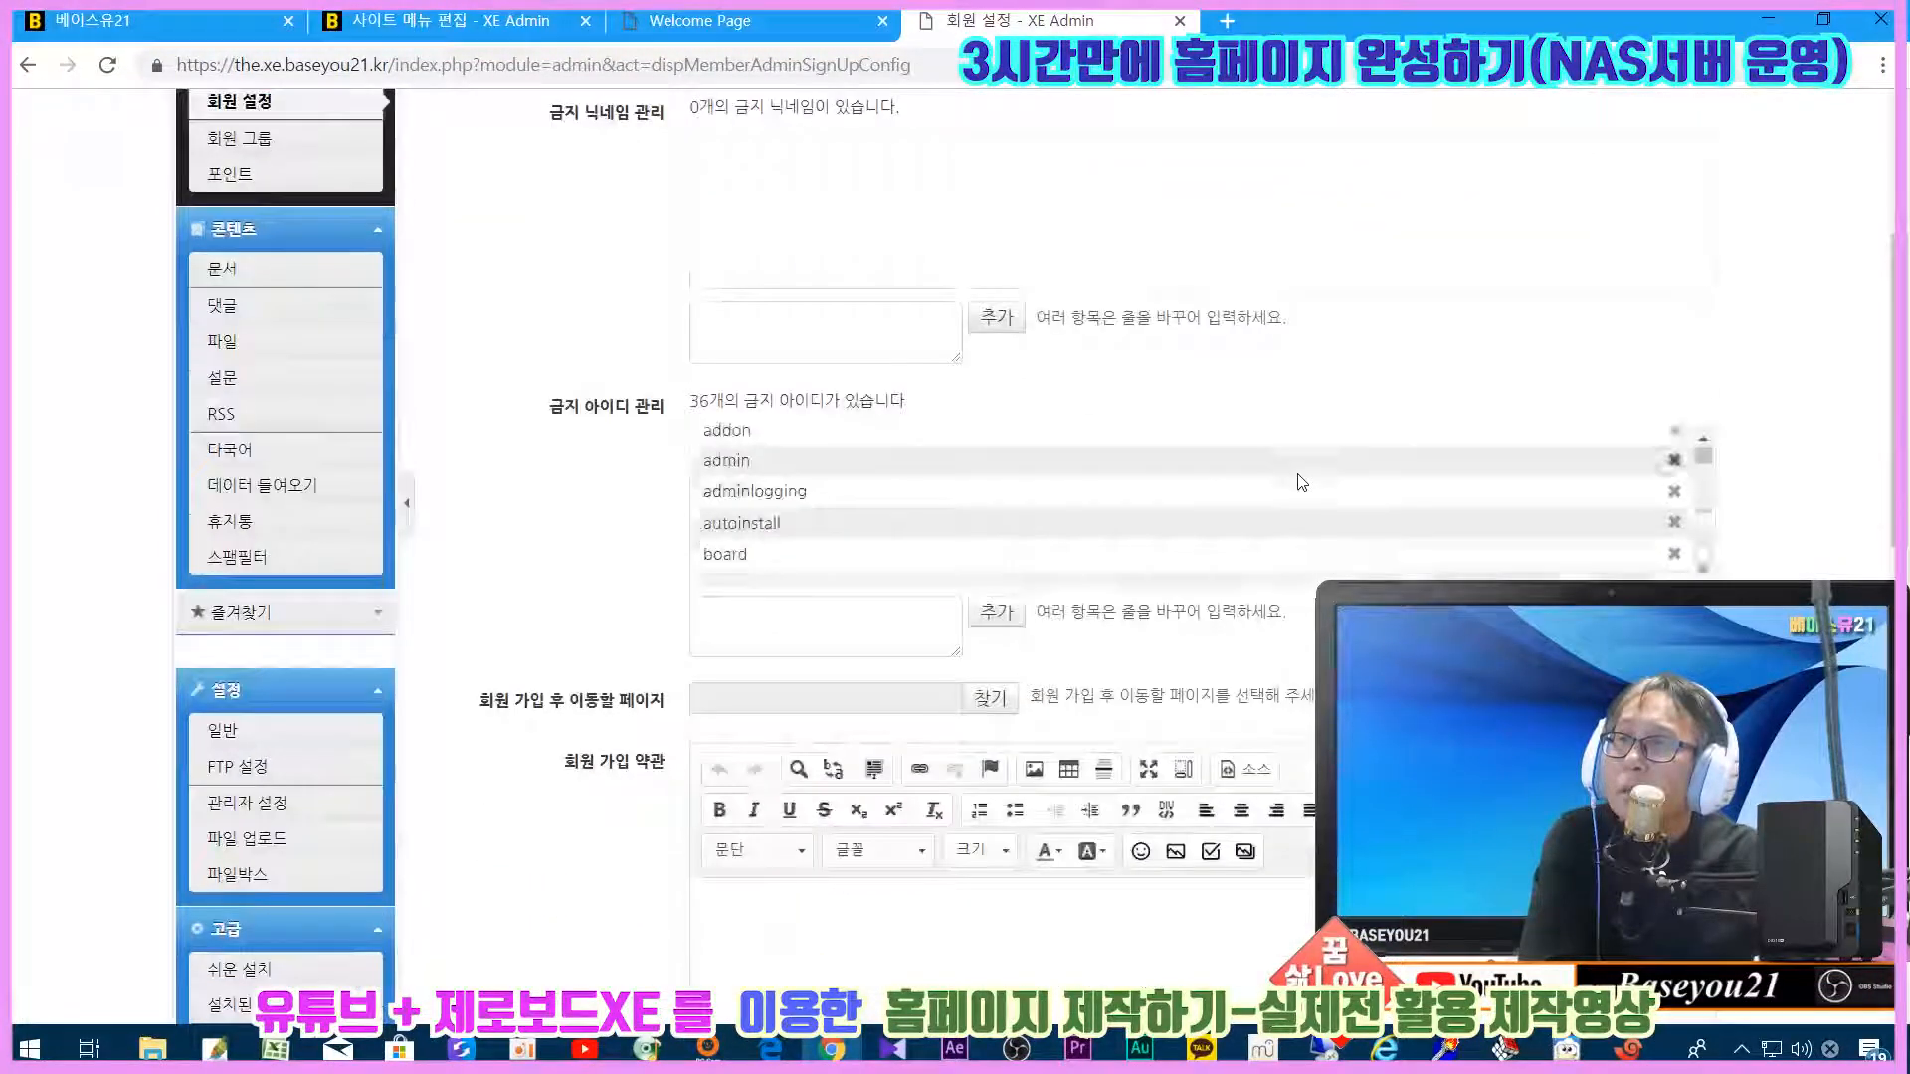
pyautogui.scroll(-4, 1181, 338)
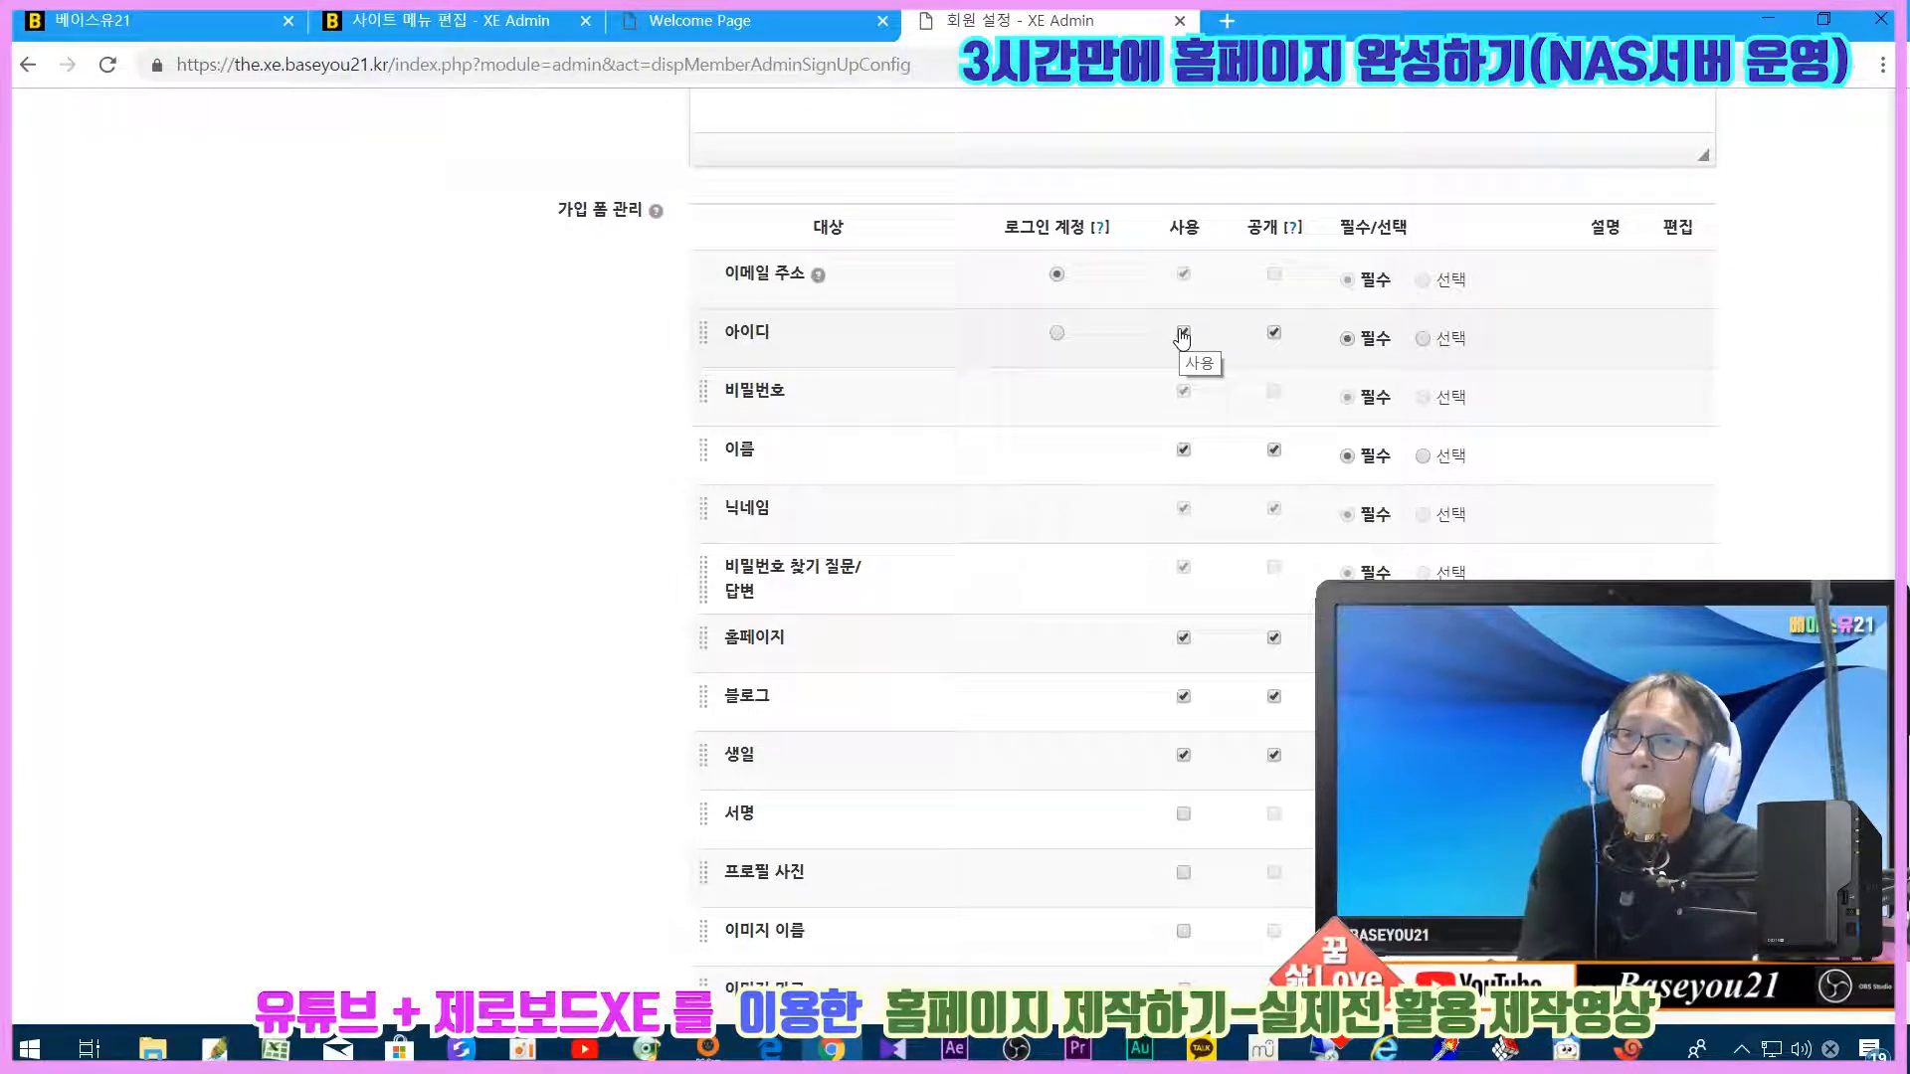
pyautogui.click(1183, 334)
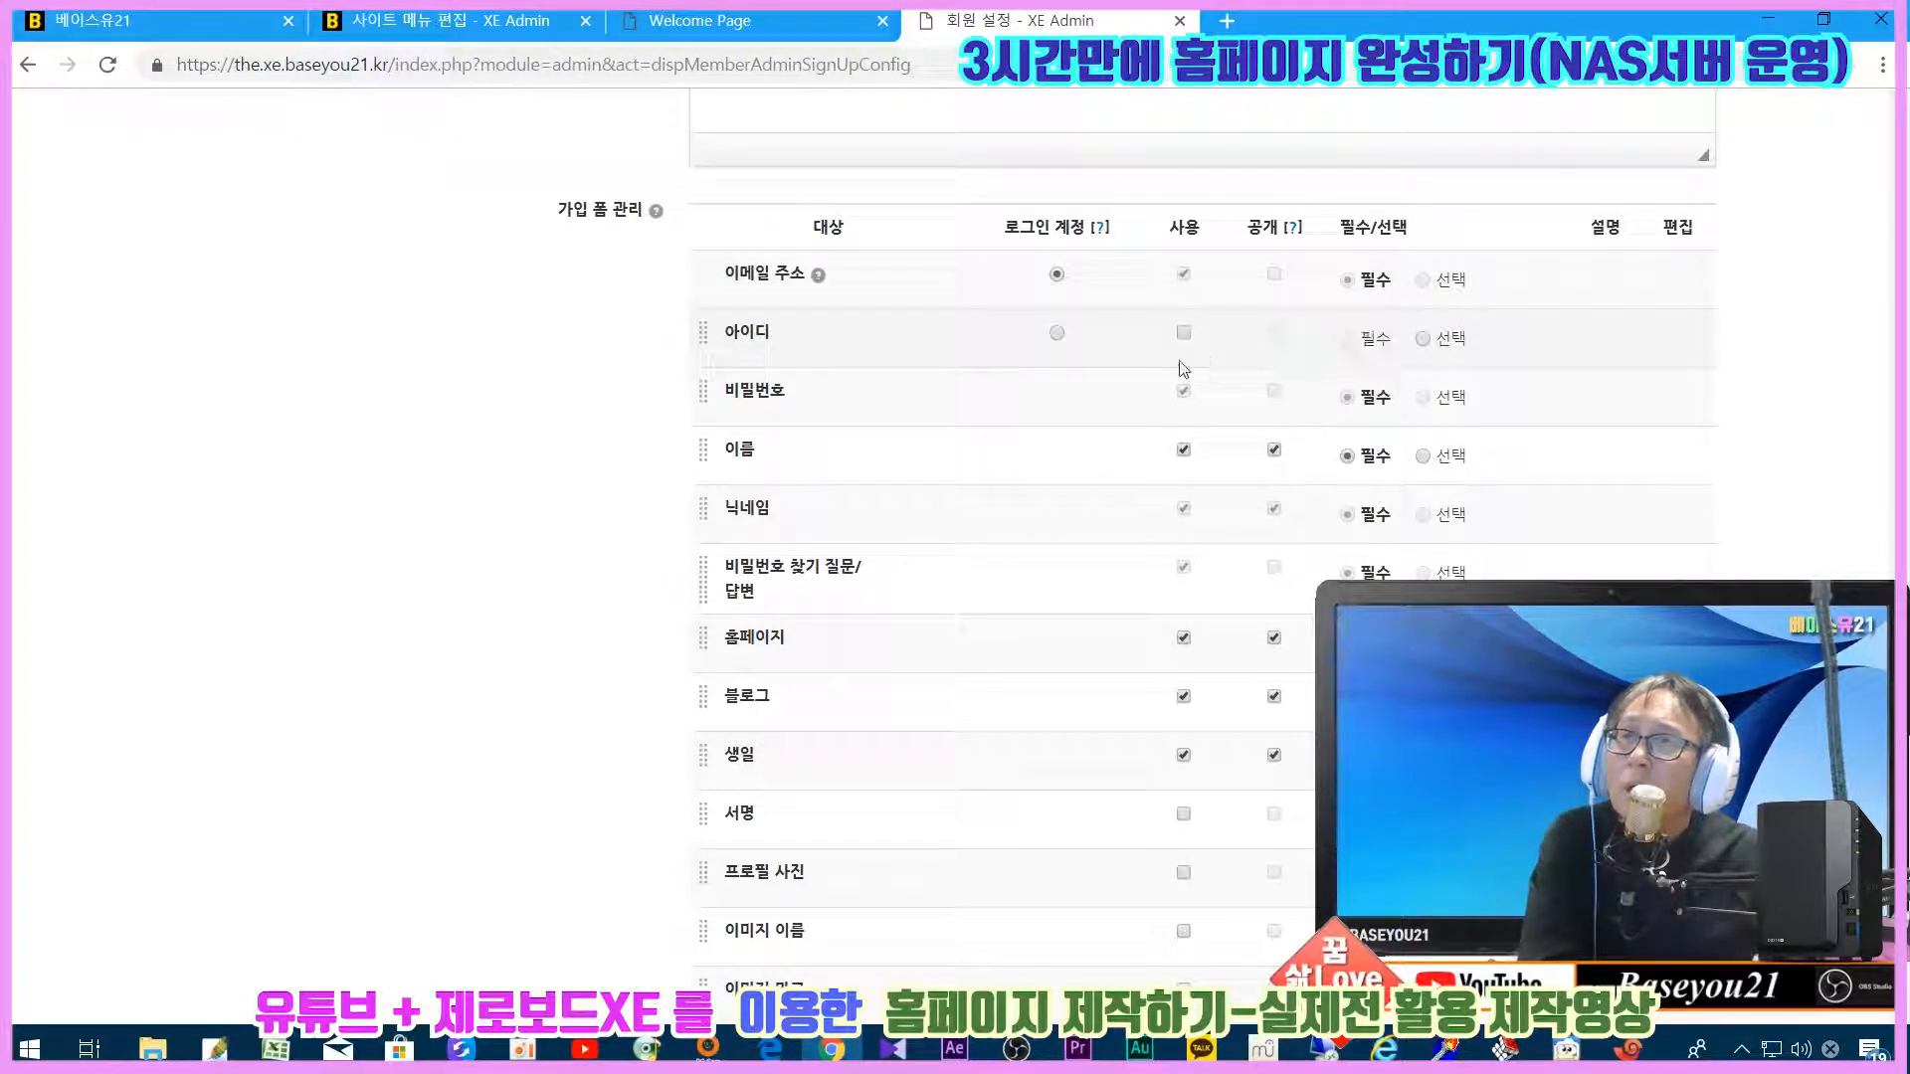
pyautogui.click(1183, 449)
pyautogui.click(1184, 639)
pyautogui.click(1183, 698)
pyautogui.scroll(-3, 995, 497)
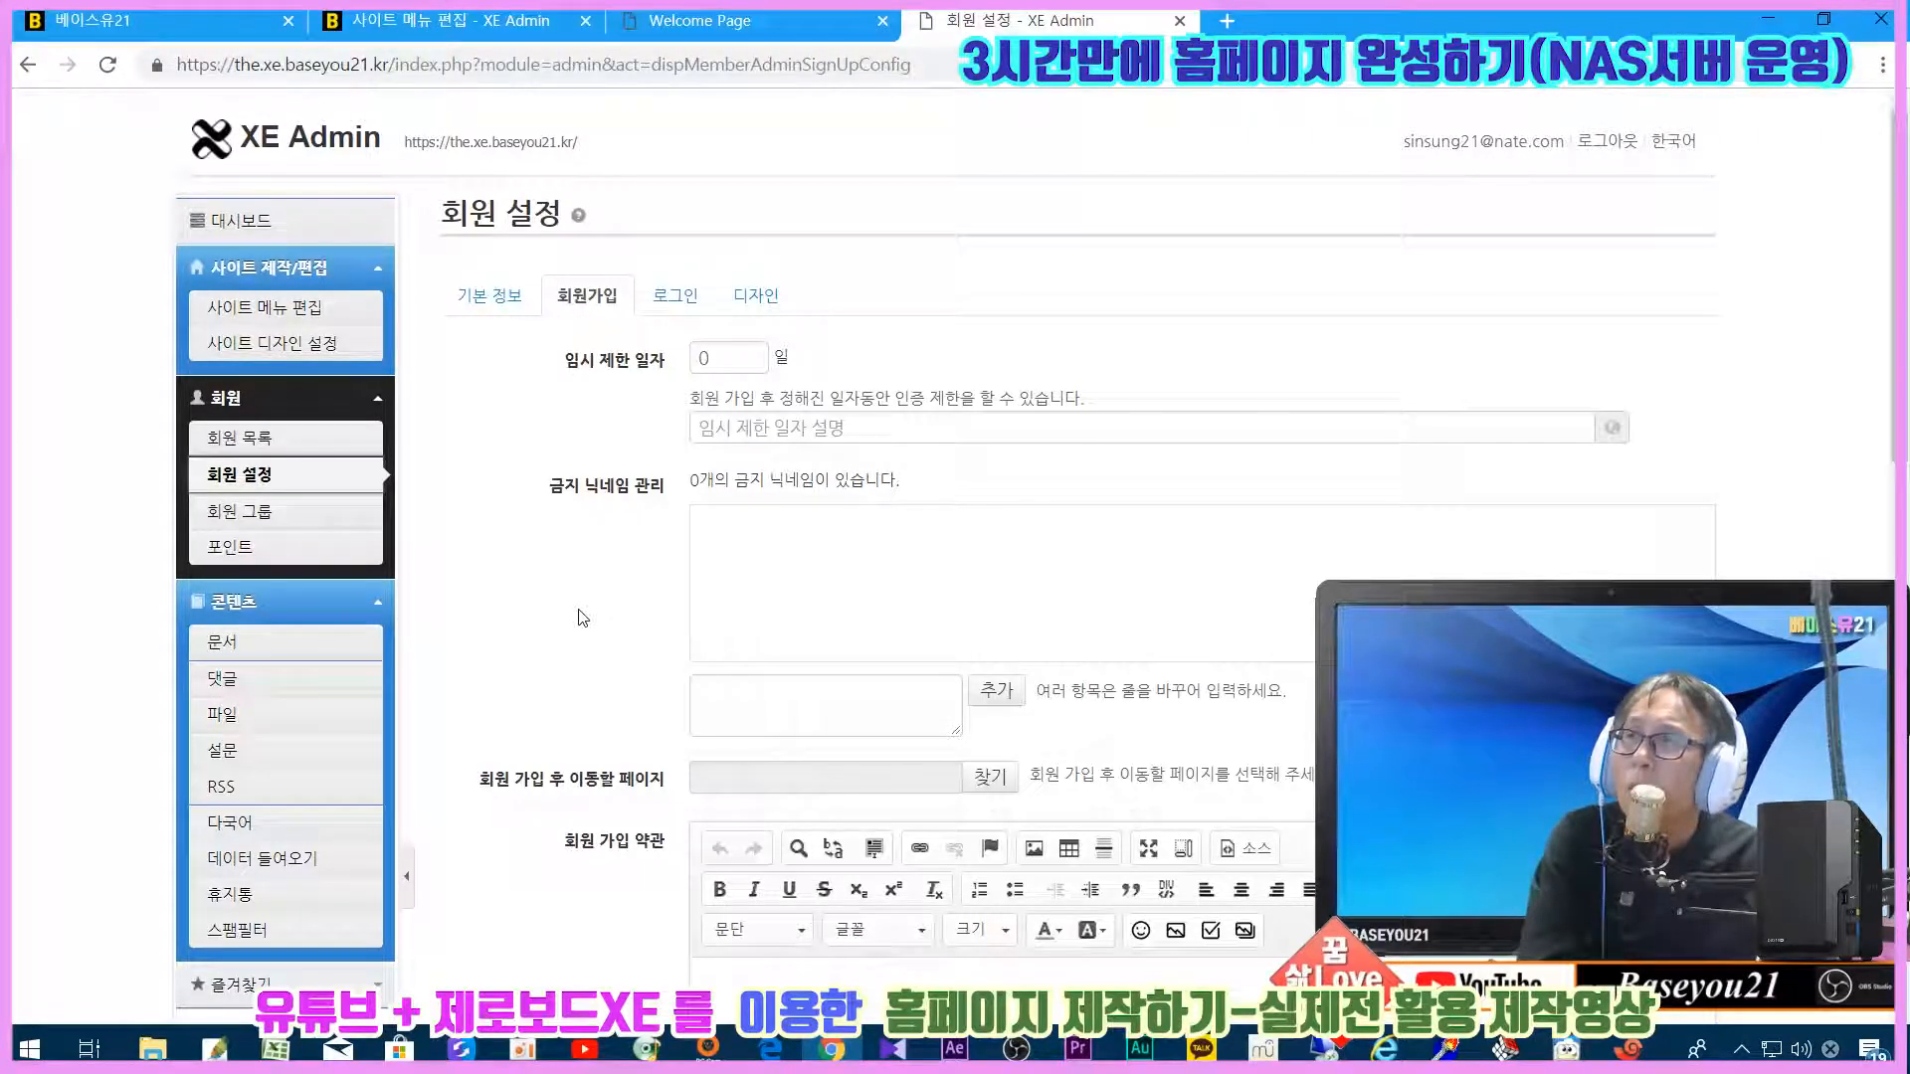
pyautogui.click(260, 448)
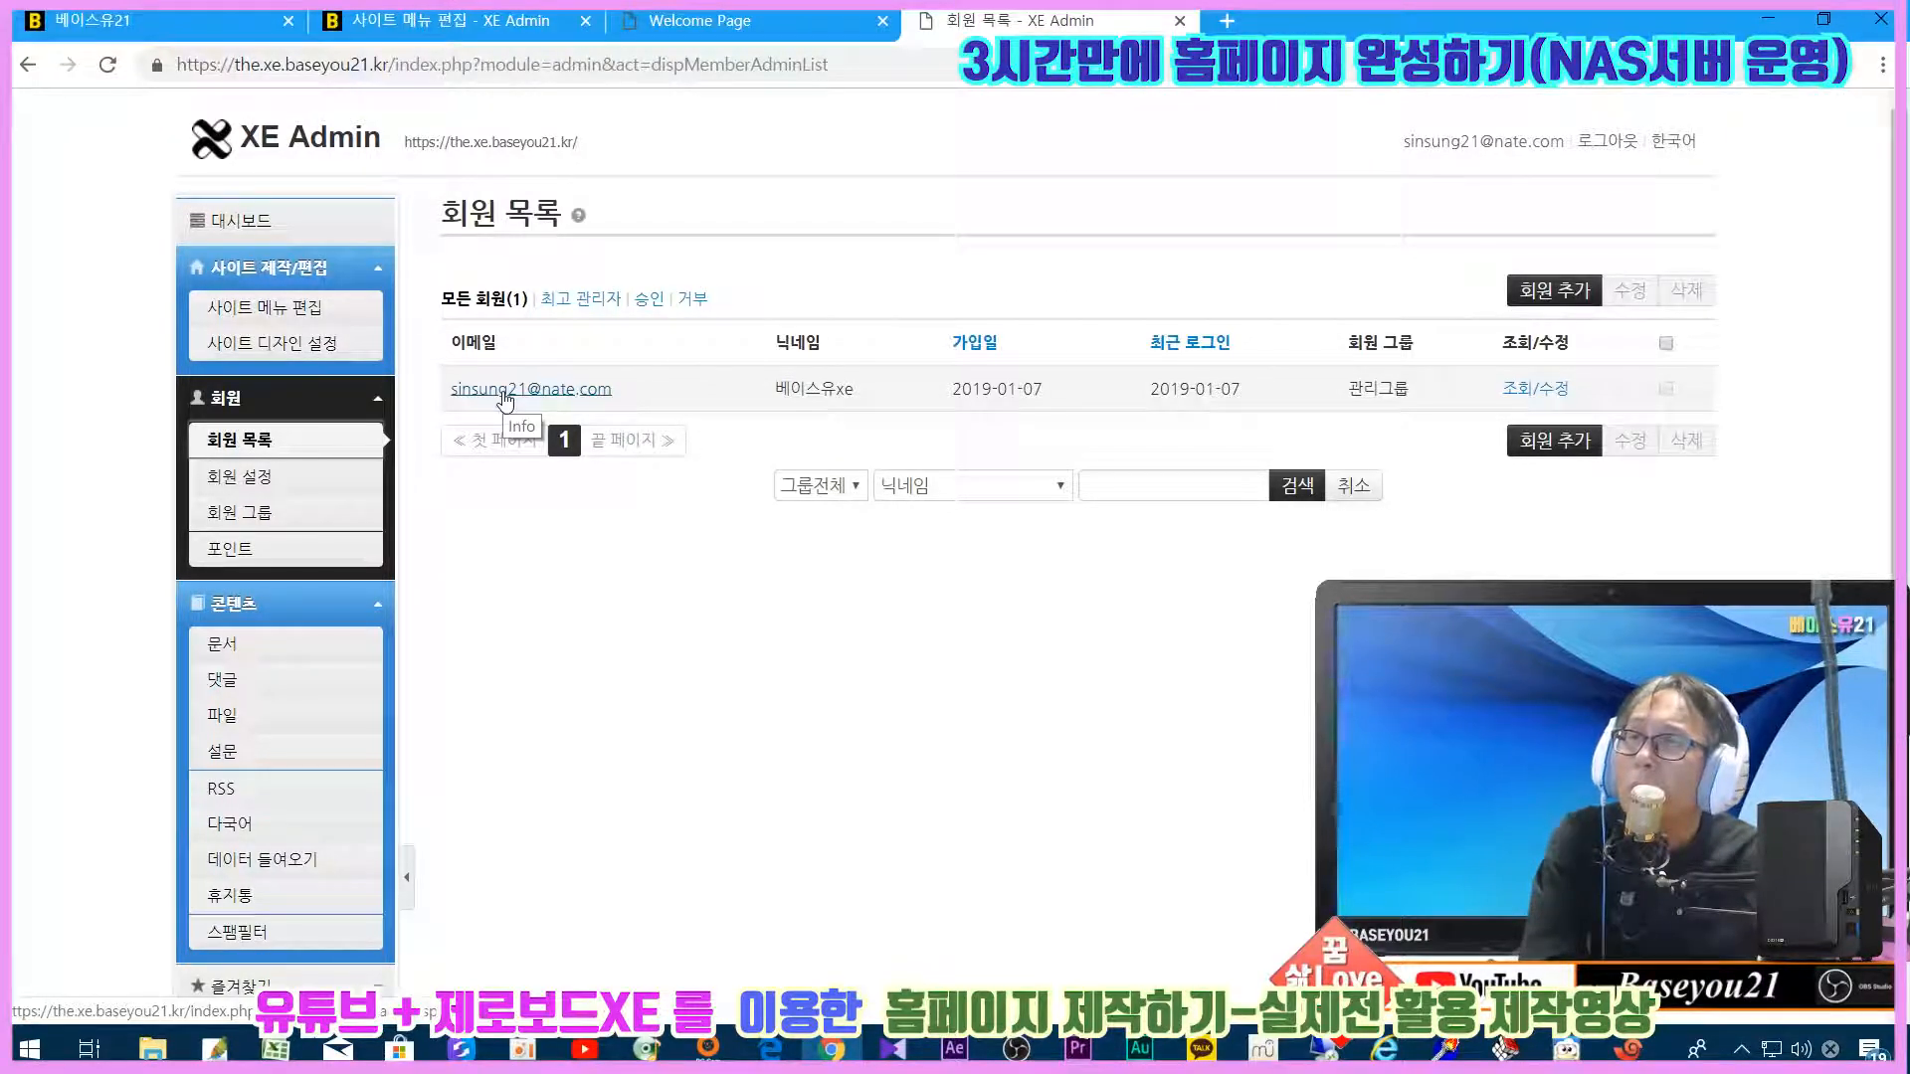
pyautogui.moveTo(779, 388); pyautogui.dragTo(855, 392)
pyautogui.click(785, 416)
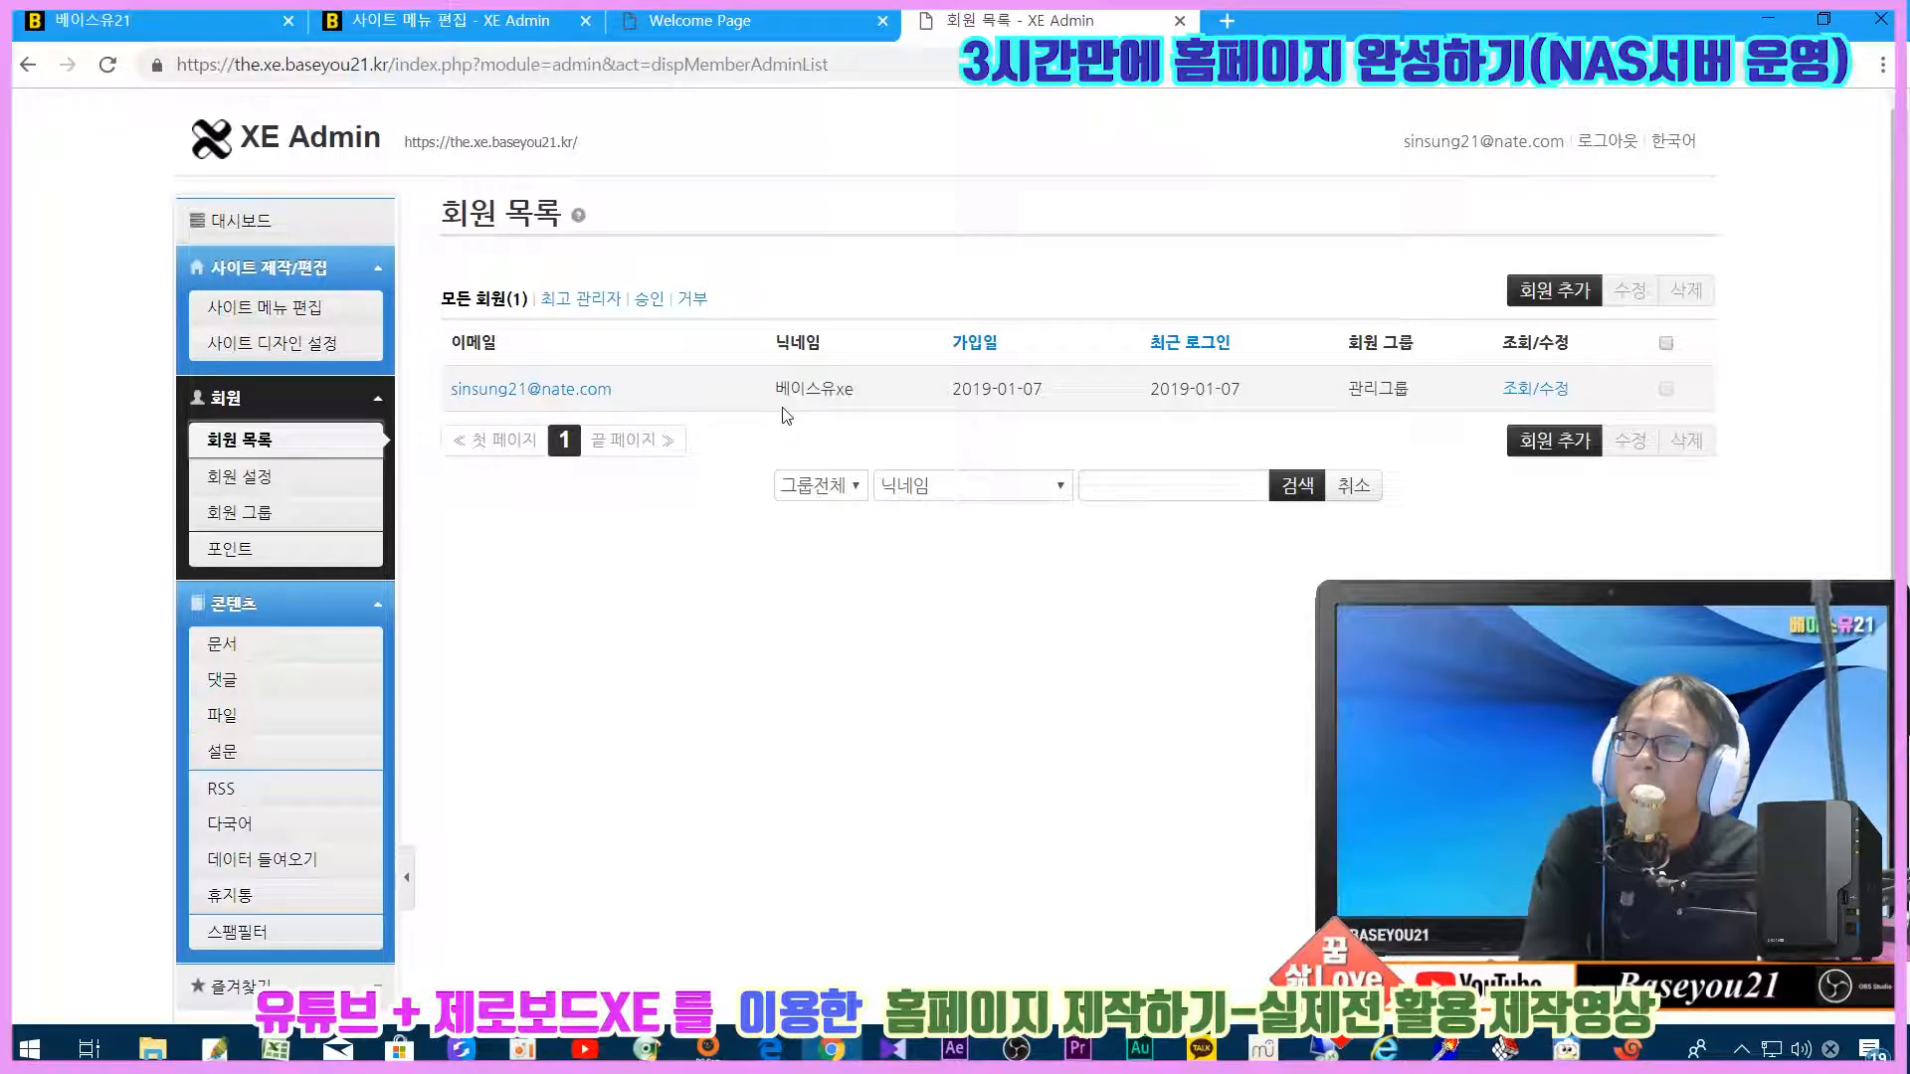
pyautogui.click(1532, 389)
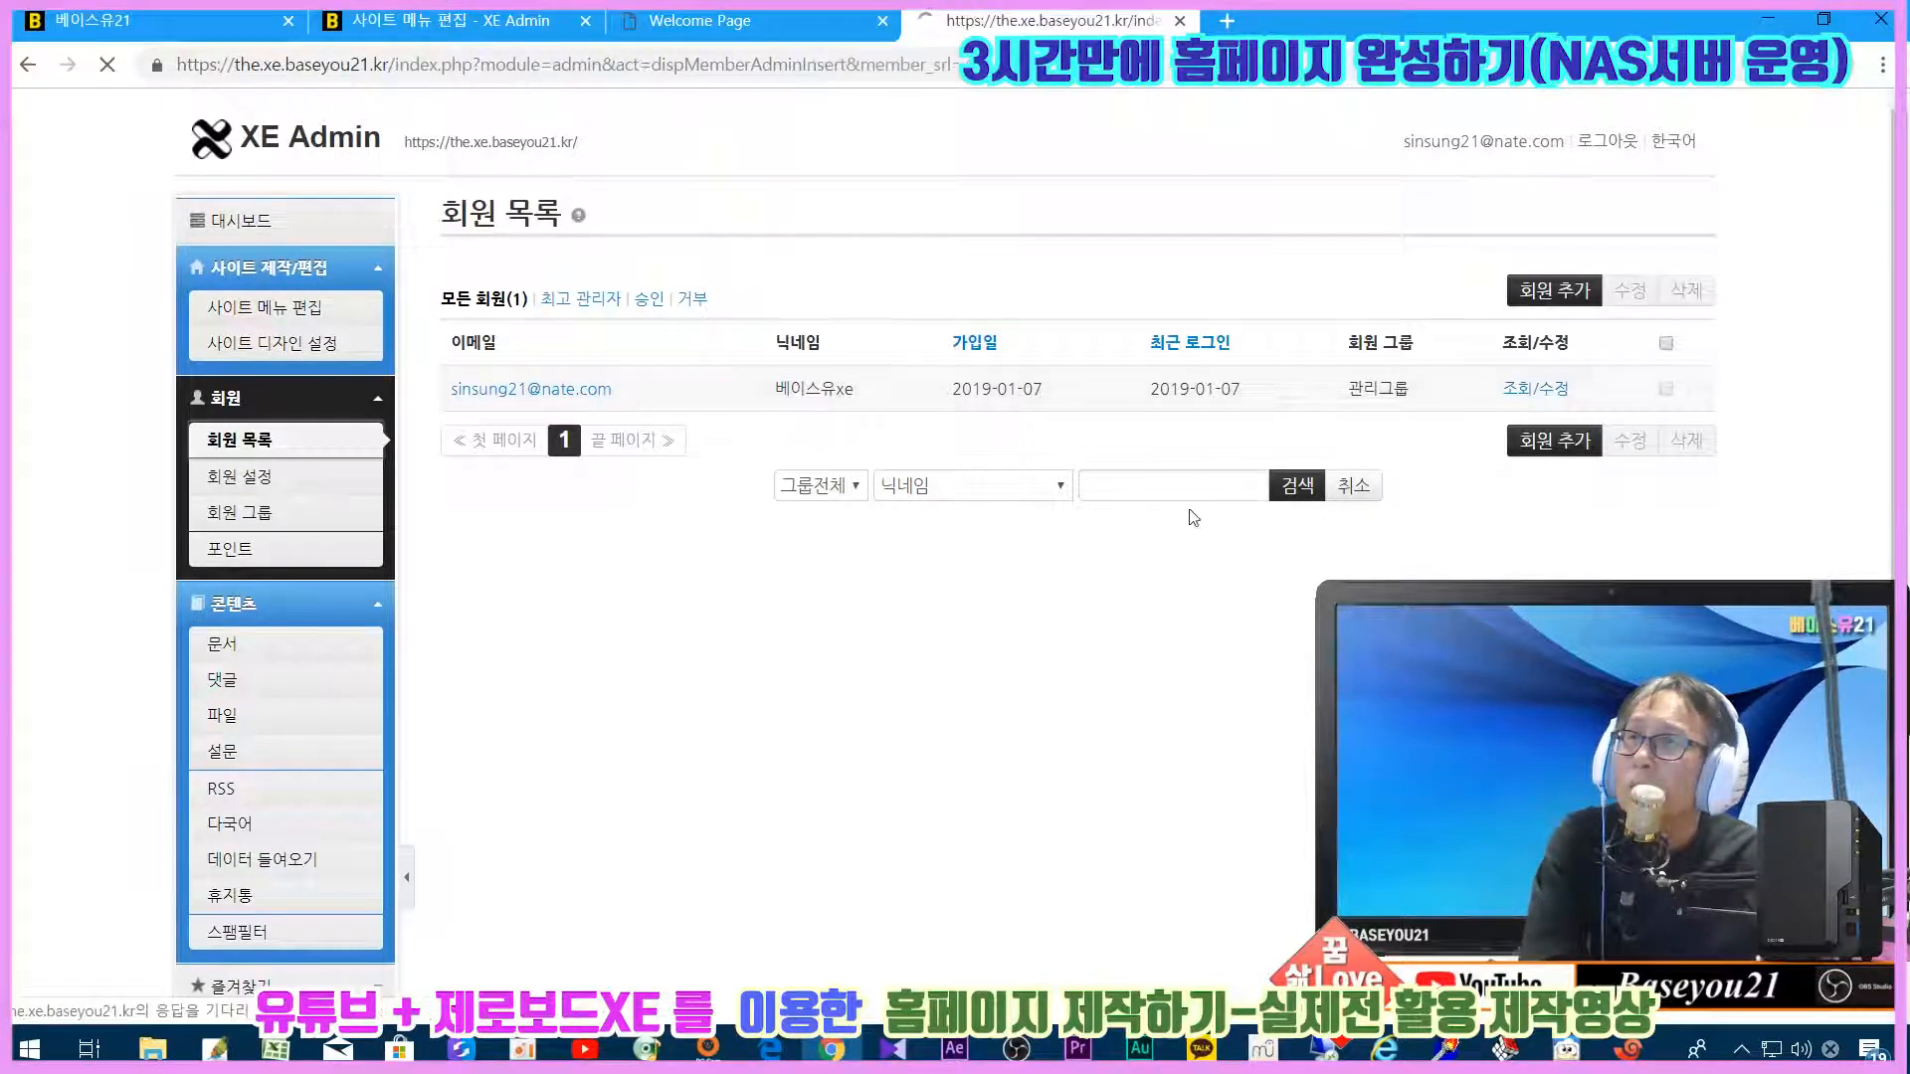
pyautogui.scroll(-1, 1049, 444)
pyautogui.scroll(1, 1049, 444)
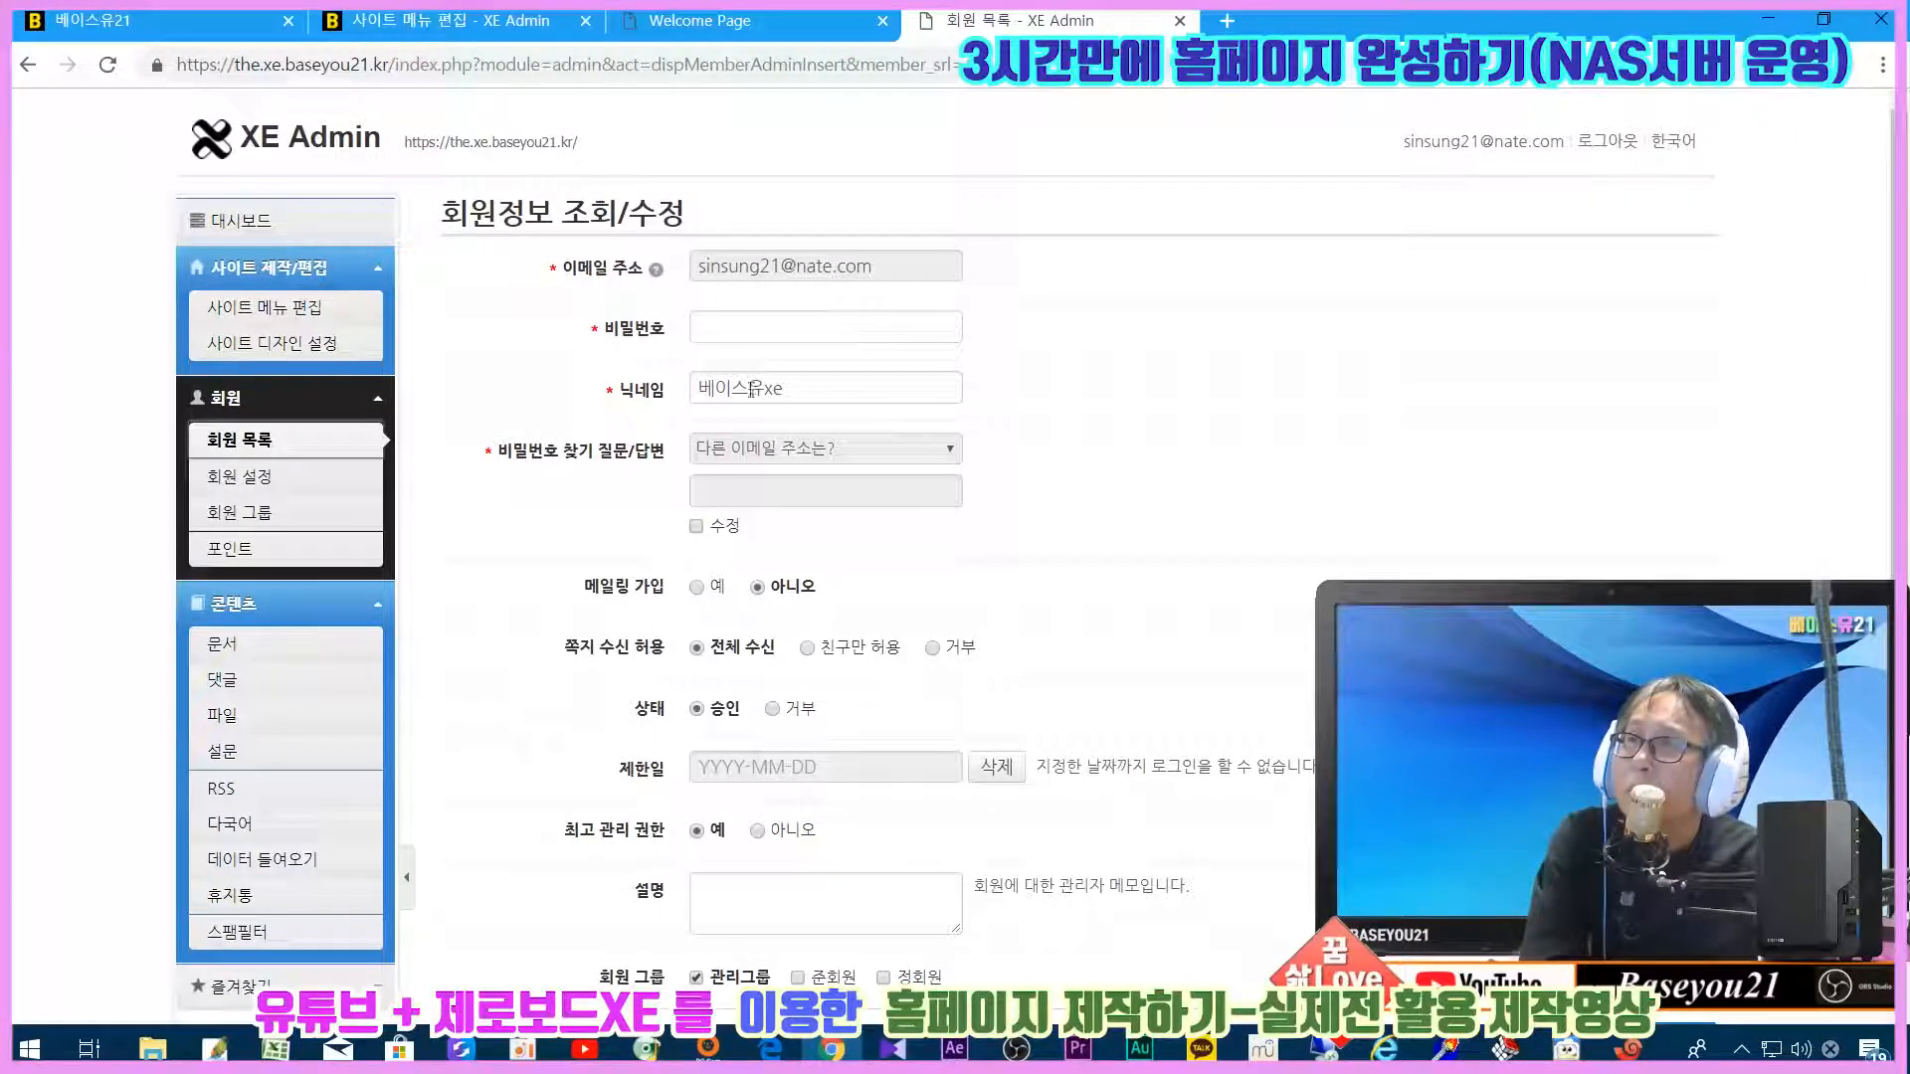
pyautogui.scroll(-2, 840, 672)
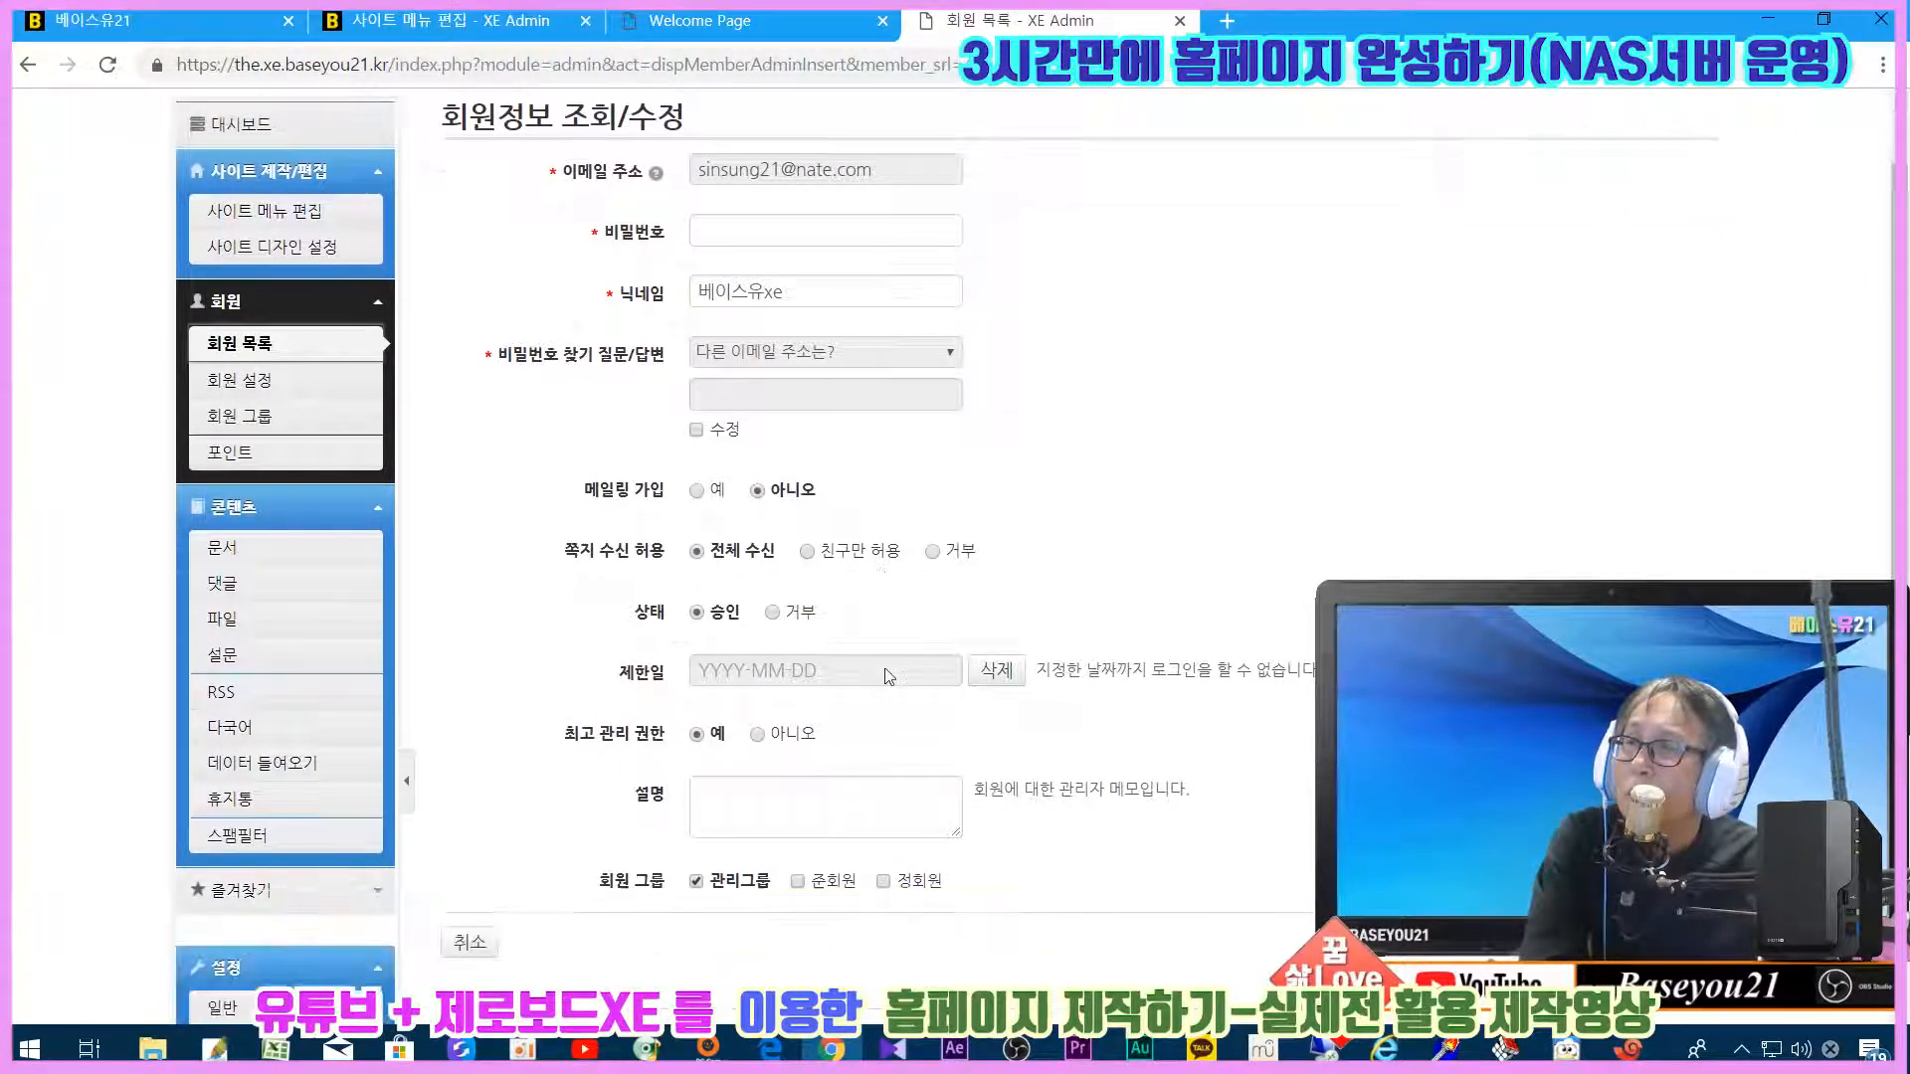
pyautogui.scroll(2, 312, 481)
pyautogui.click(313, 482)
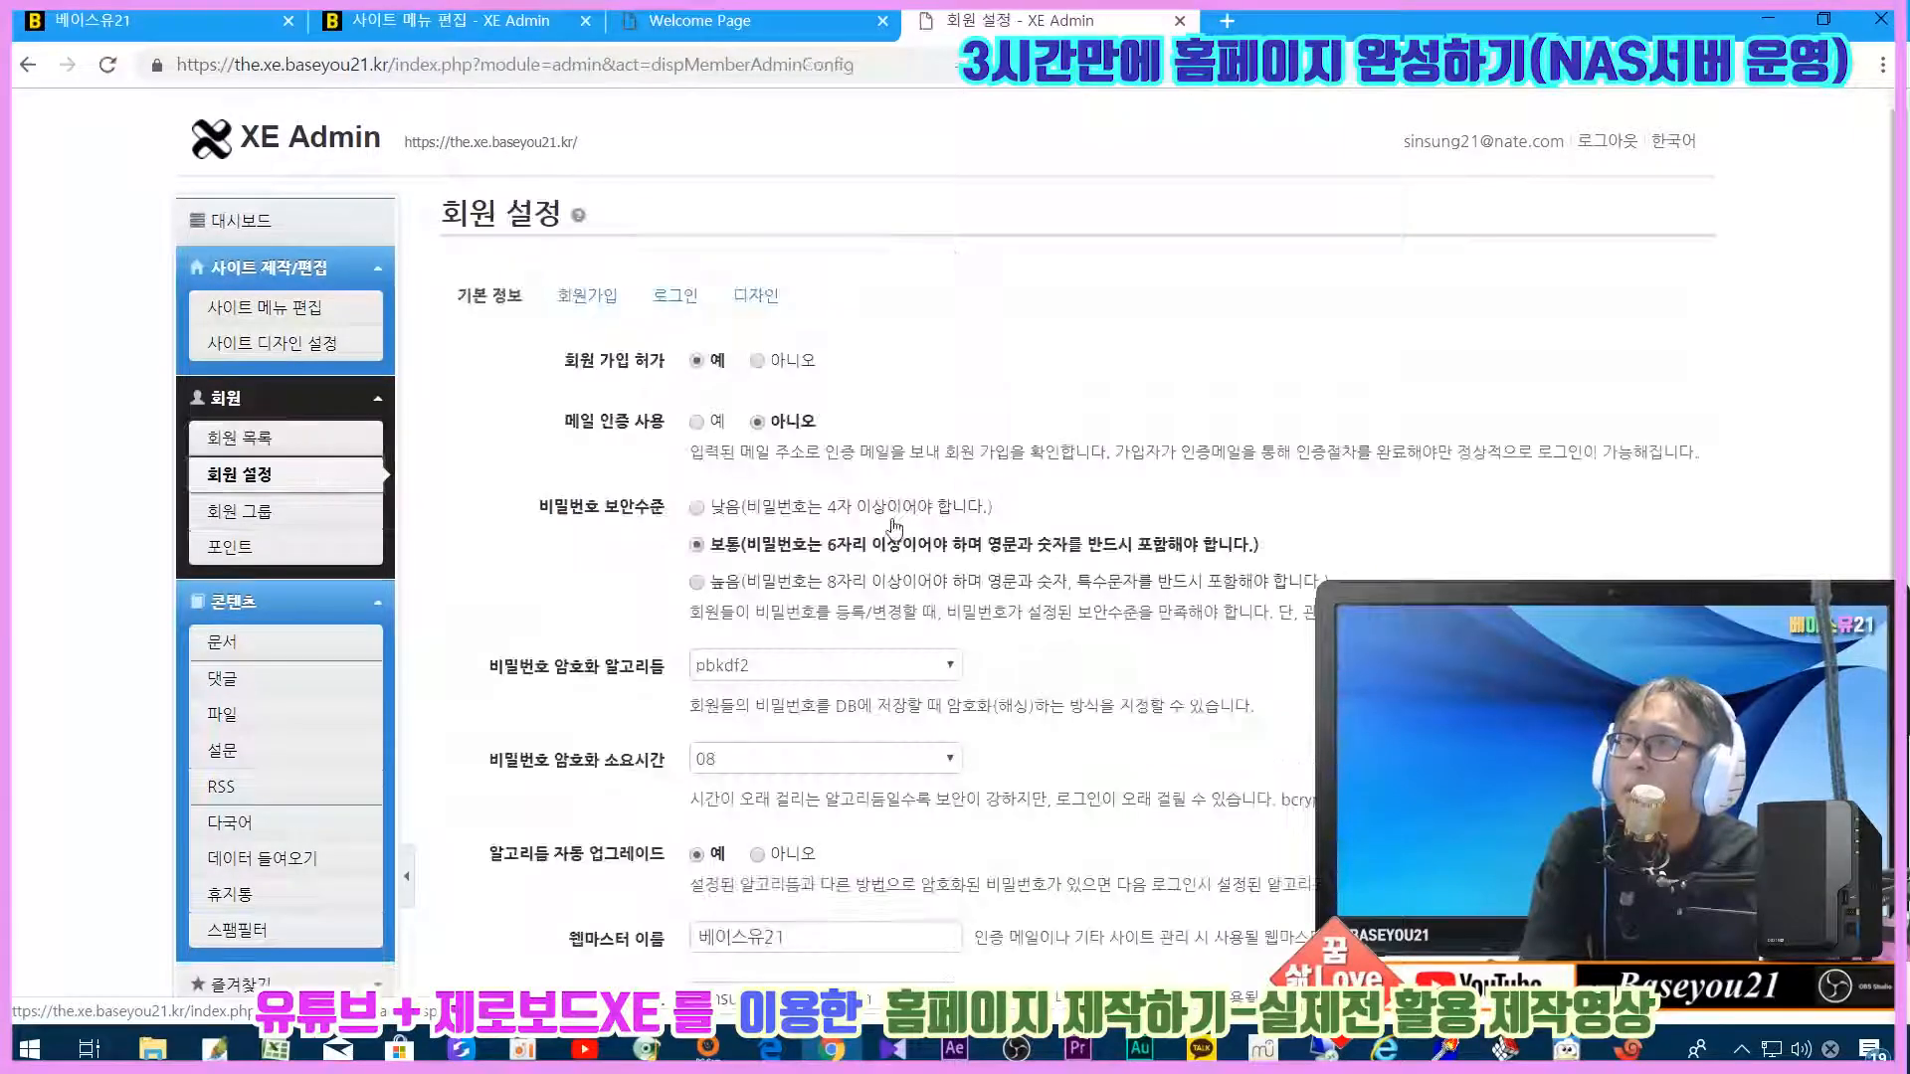
# Step: Review the 회원가입, 로그인 and 디자인 tabs, ending on design settings with layout unused
pyautogui.click(563, 294)
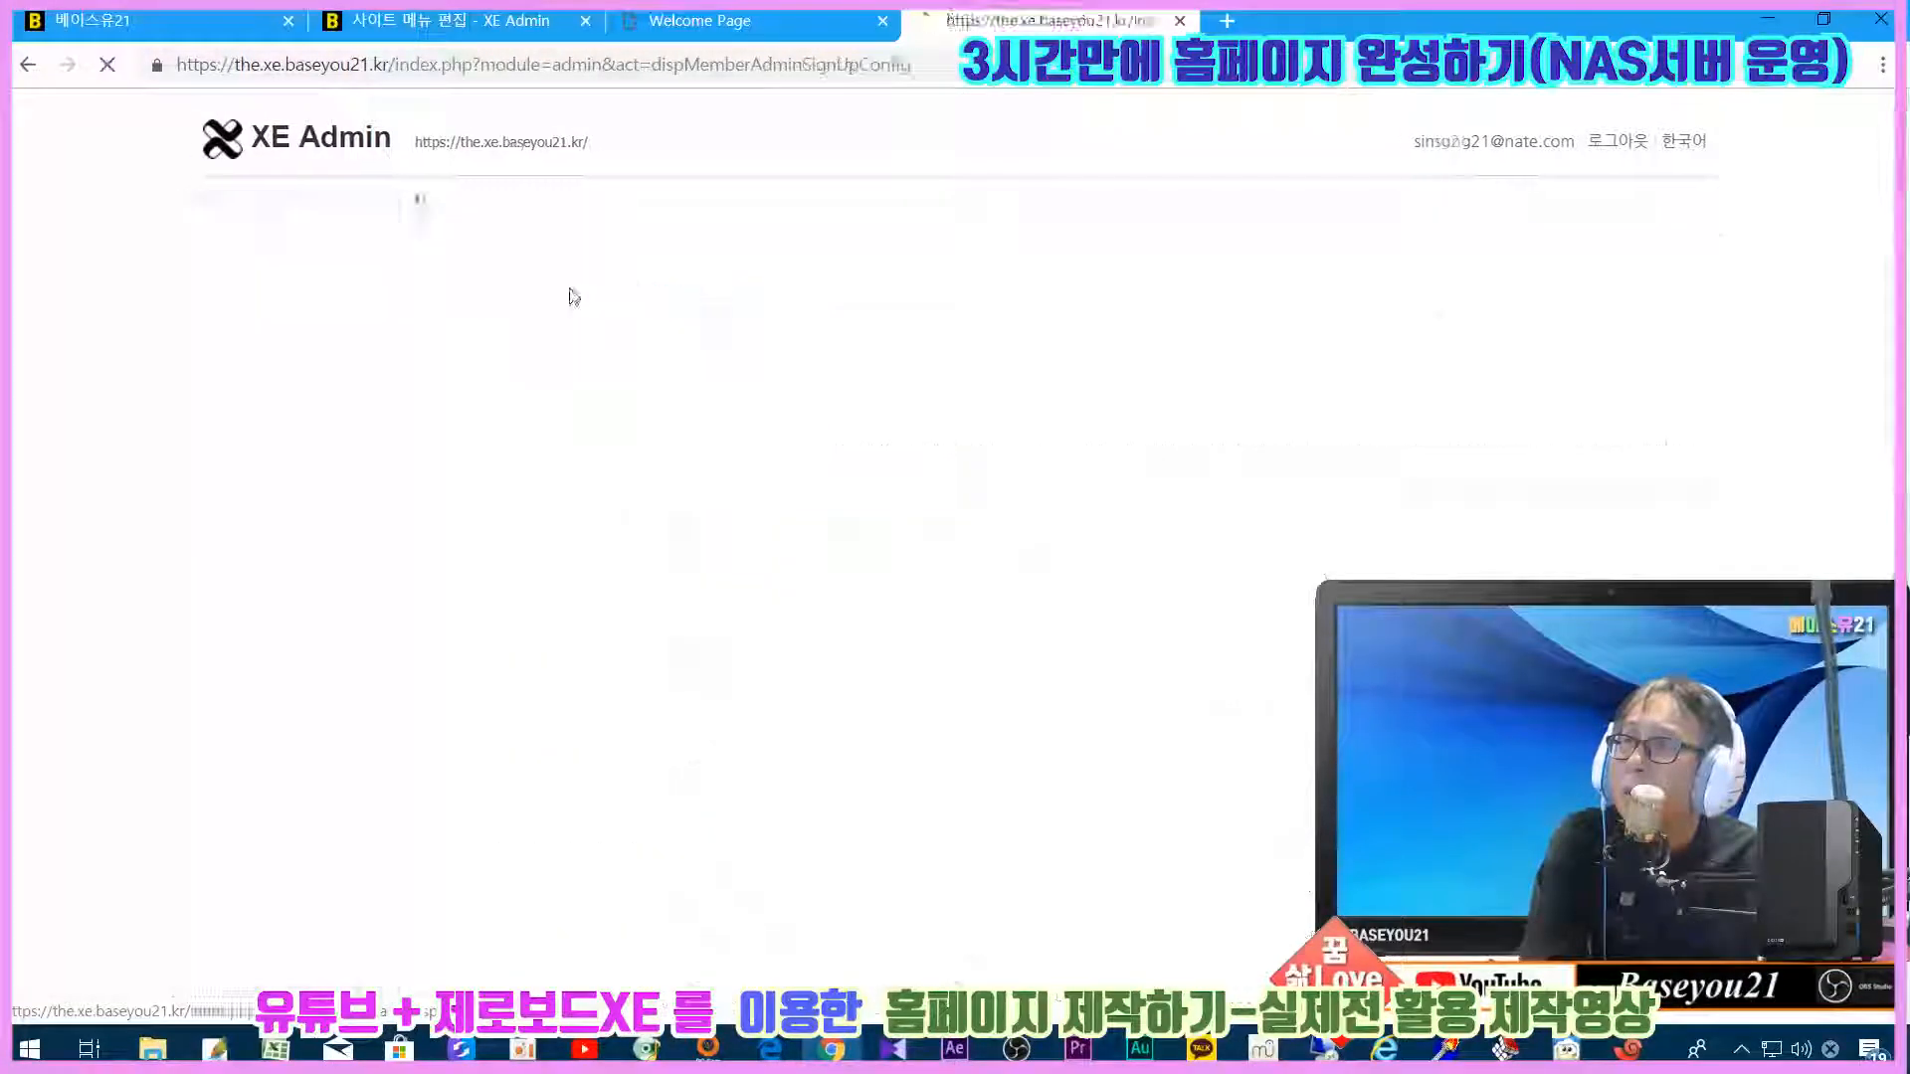
pyautogui.click(656, 297)
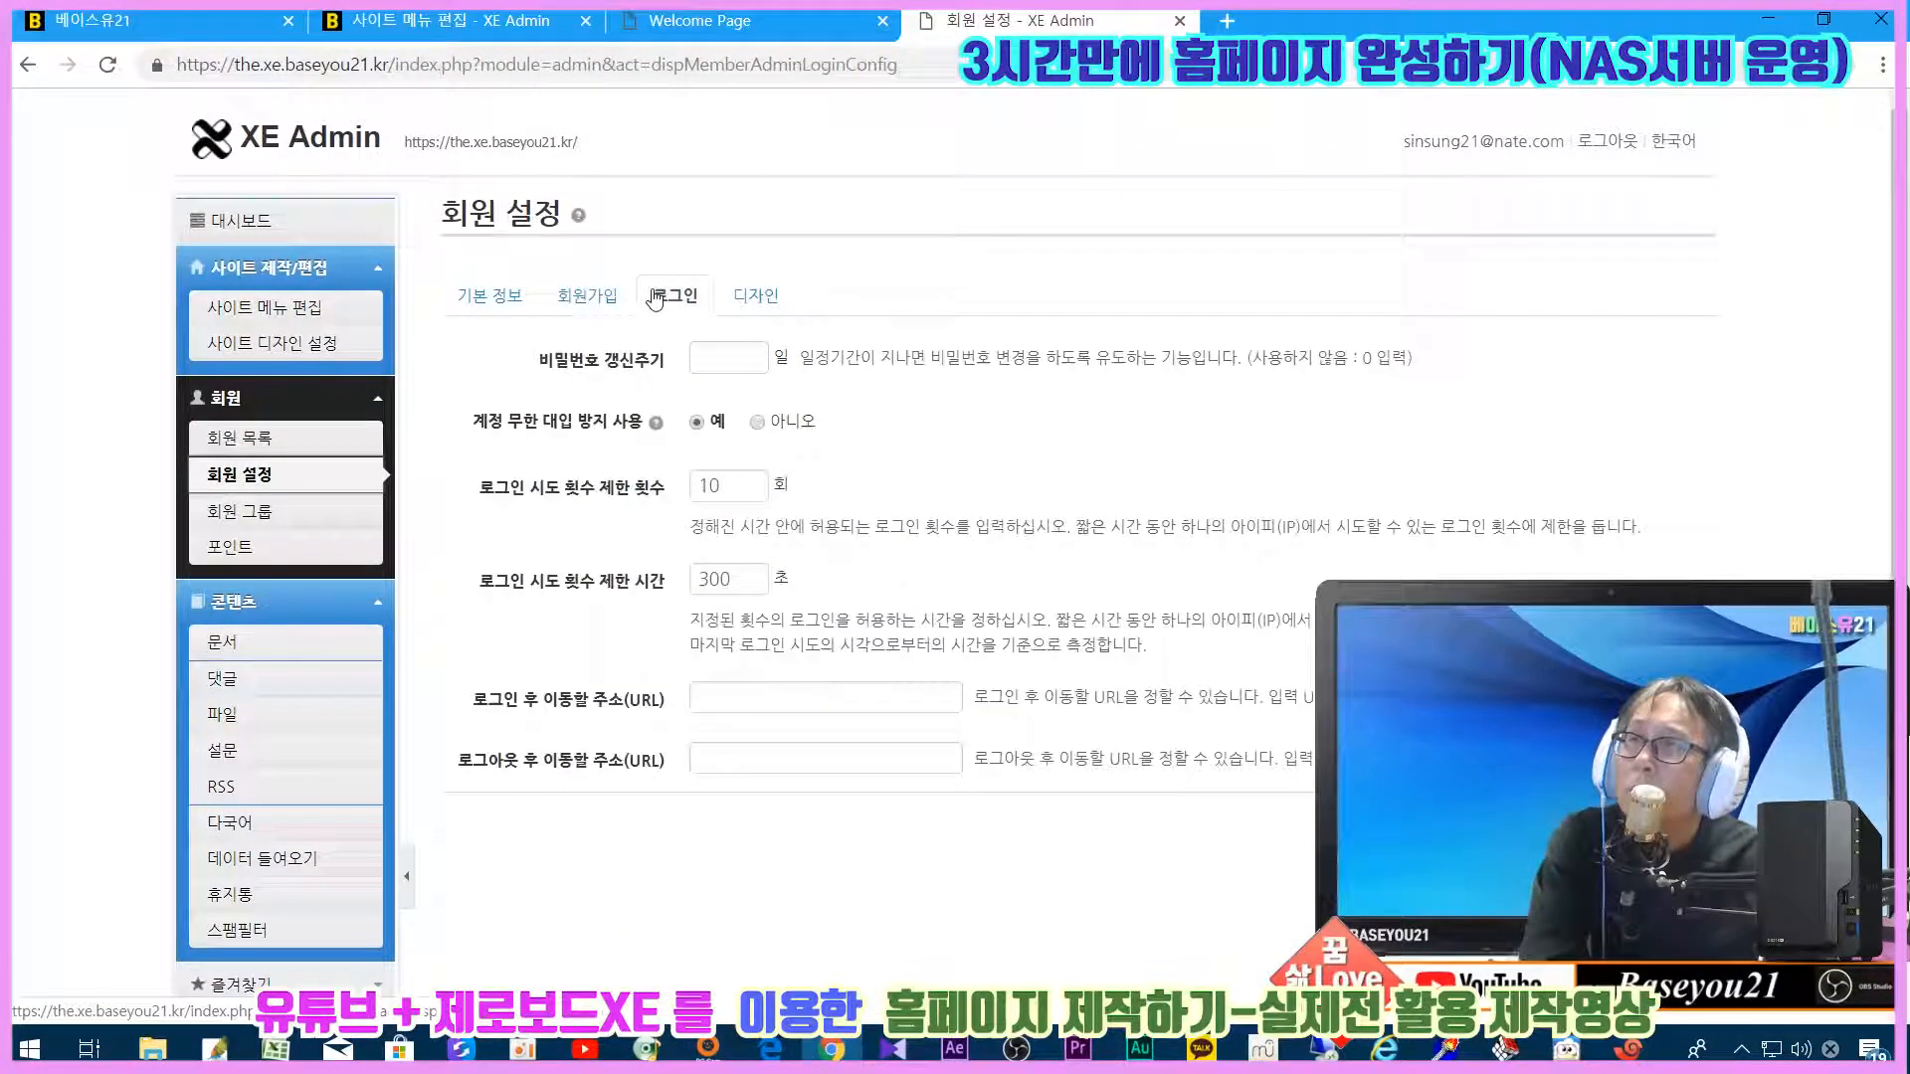
pyautogui.click(746, 293)
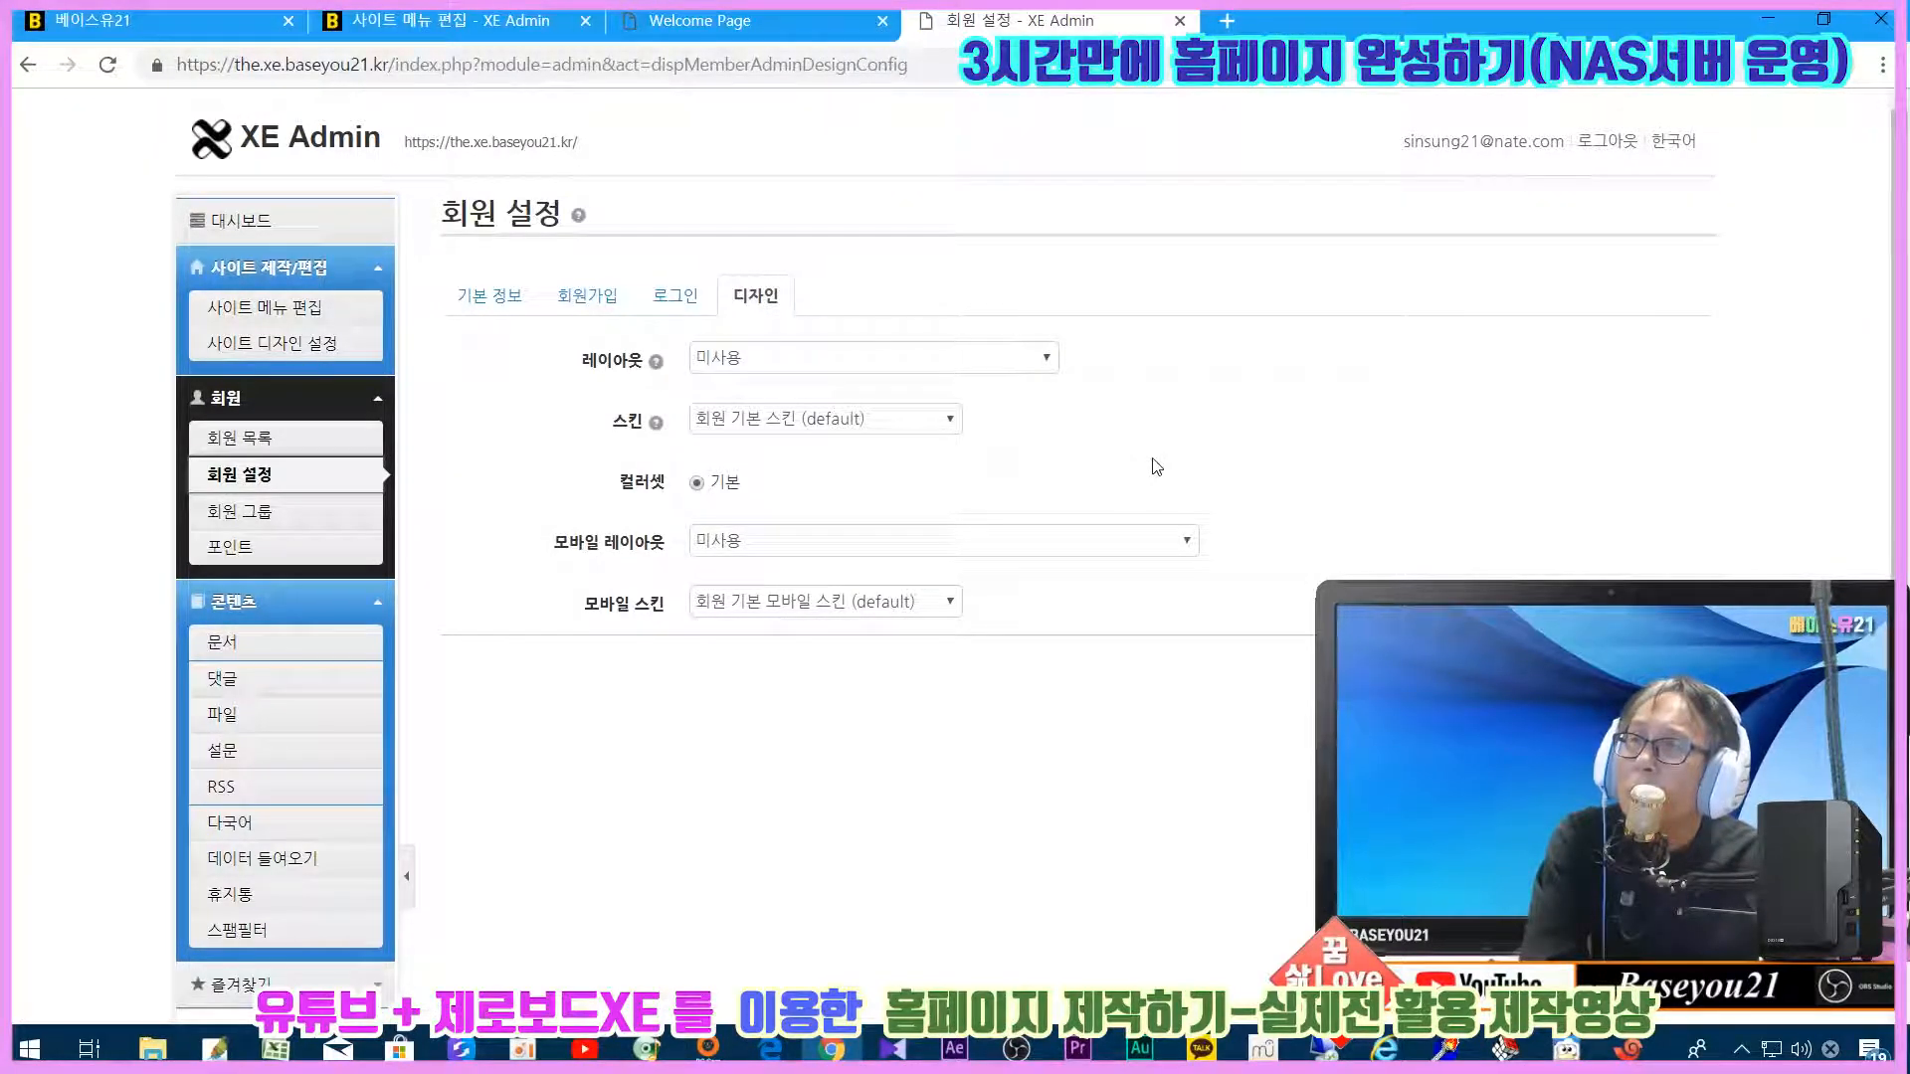
pyautogui.click(682, 300)
pyautogui.click(606, 316)
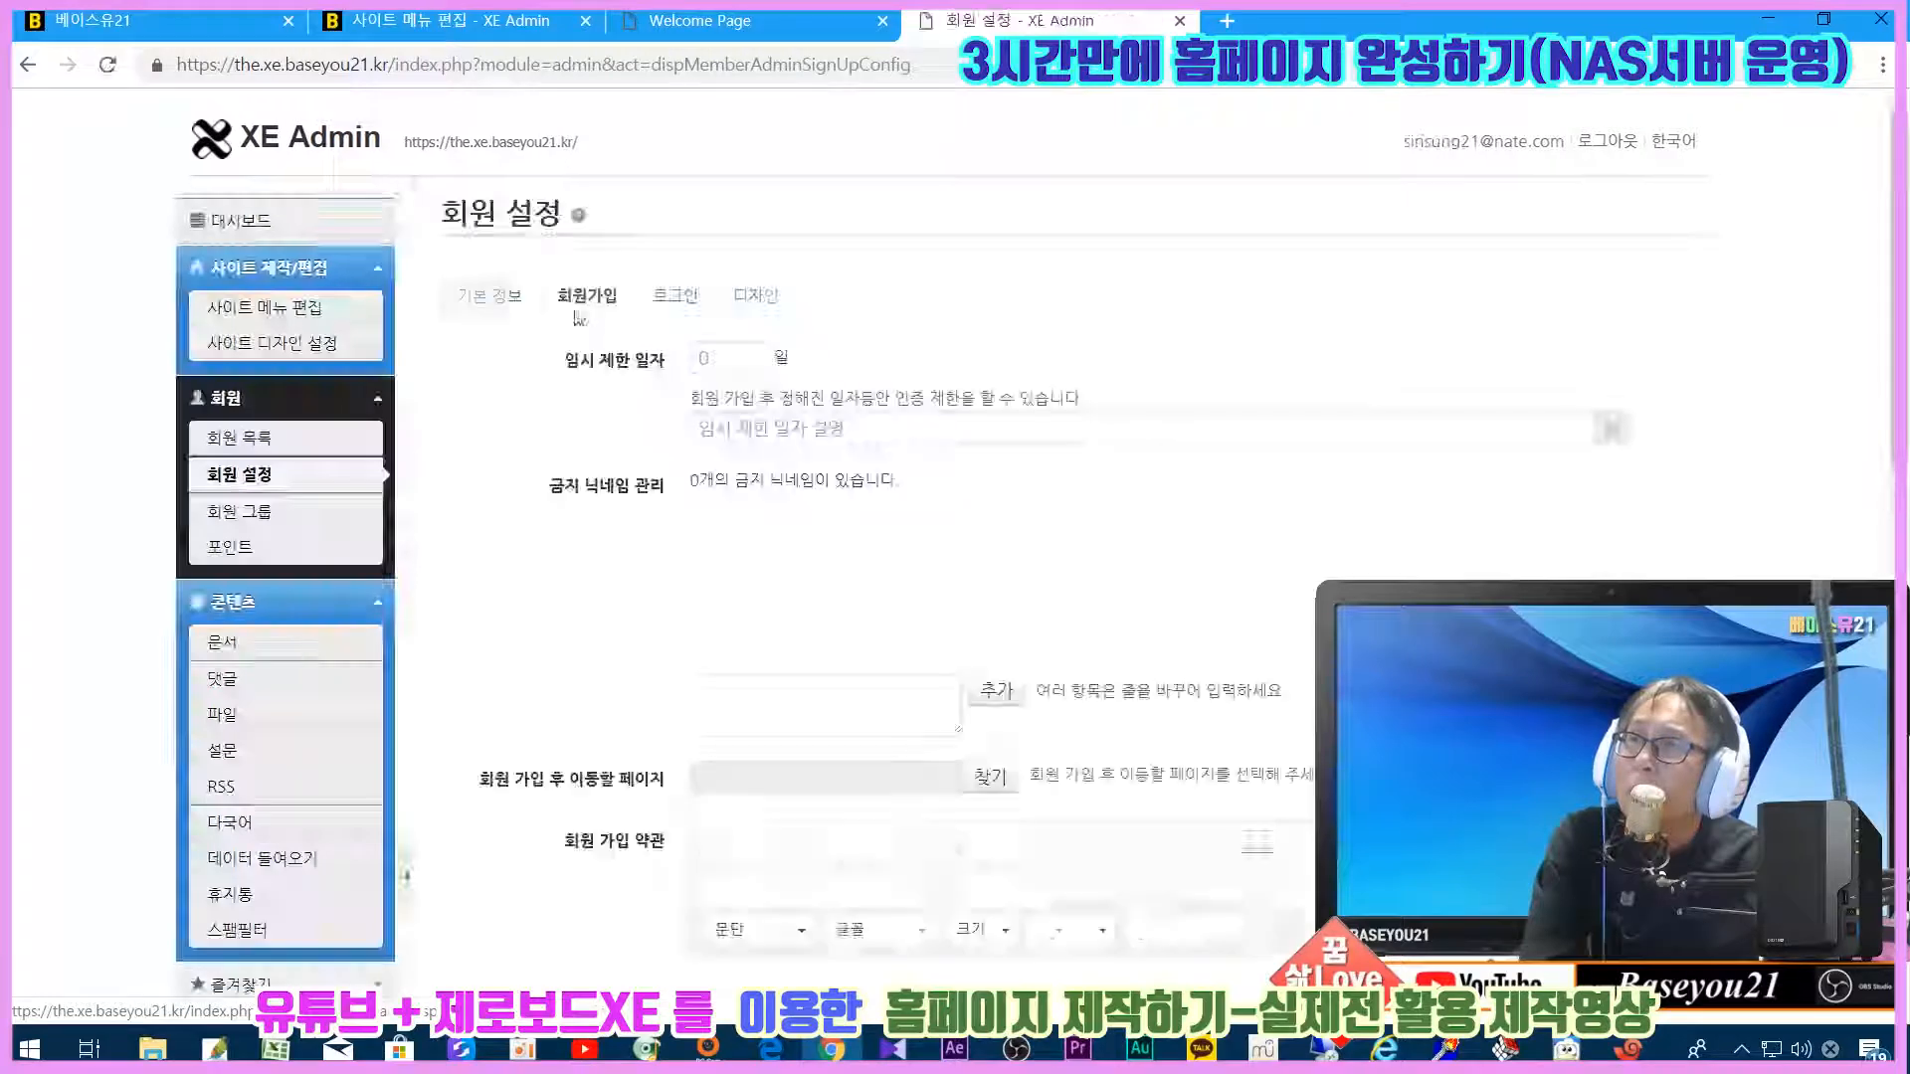
pyautogui.click(493, 295)
pyautogui.click(741, 300)
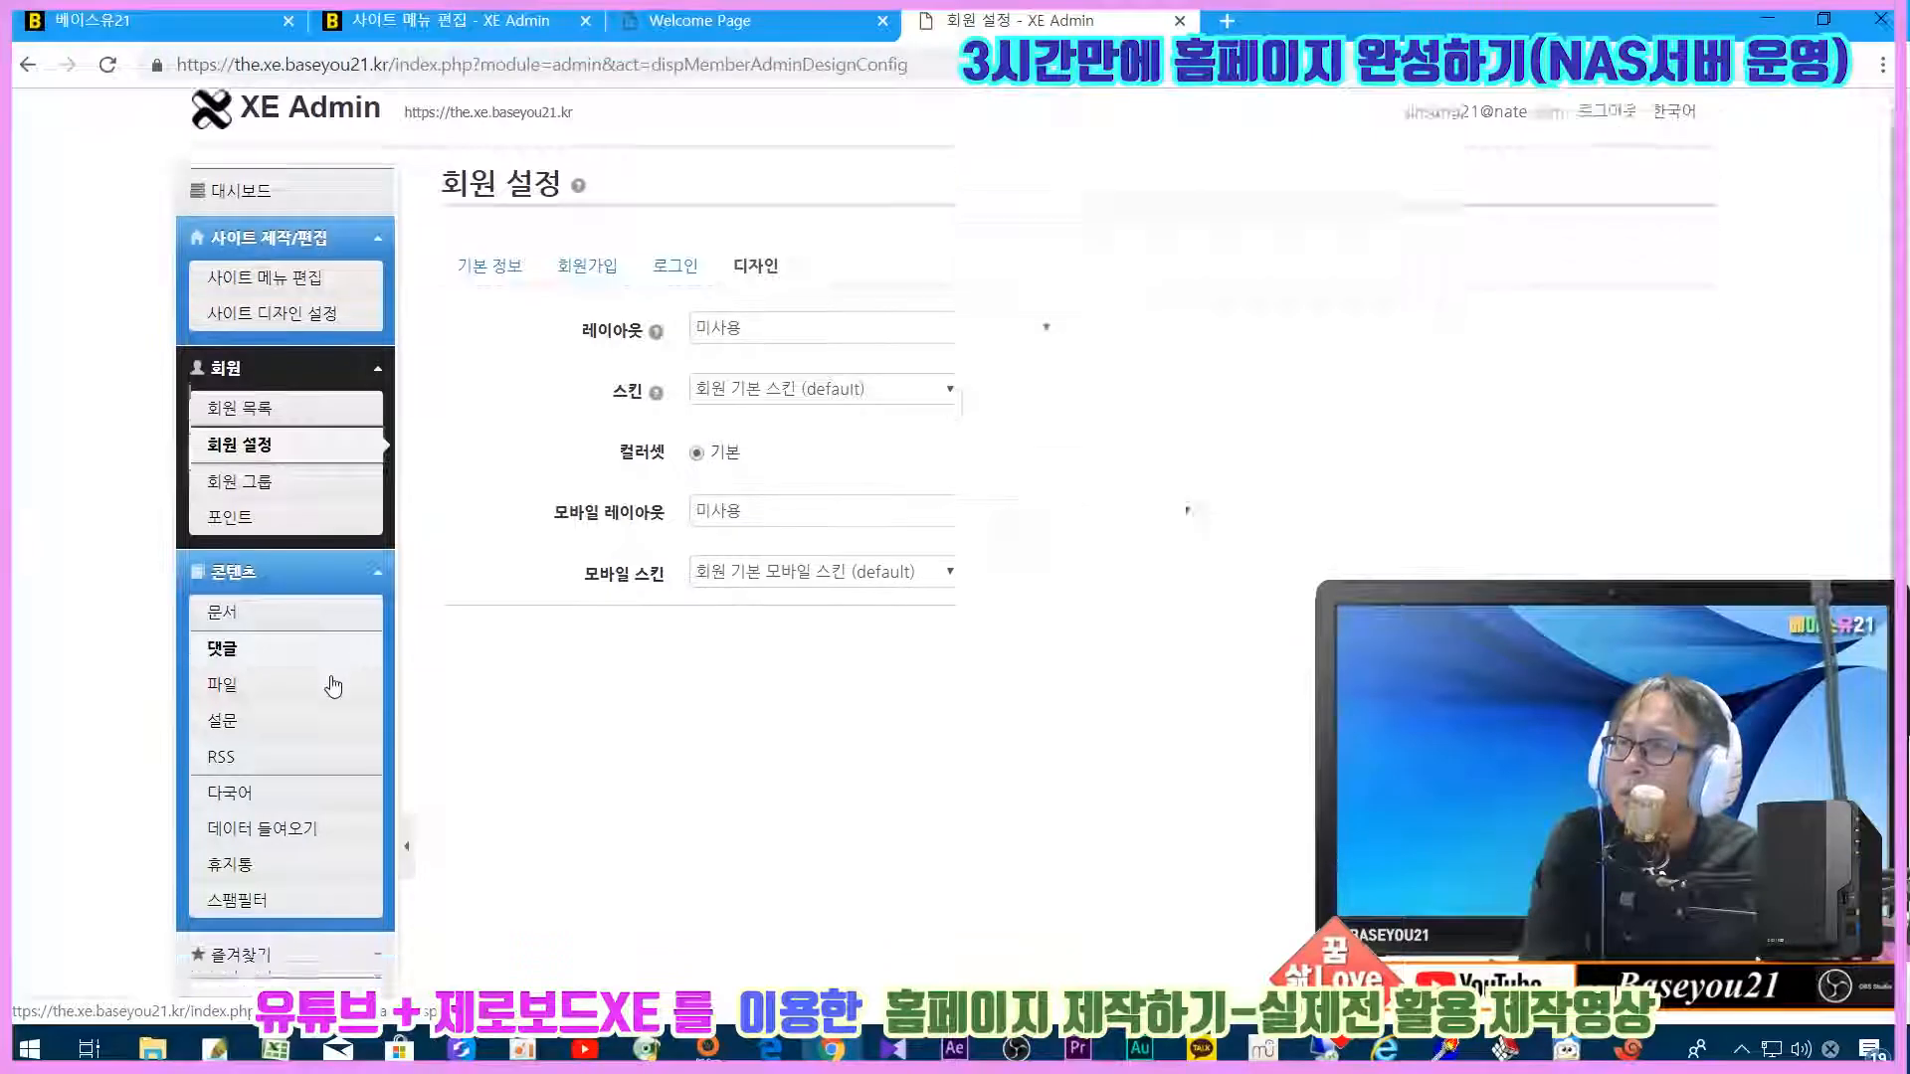
pyautogui.scroll(-2, 328, 683)
pyautogui.scroll(-3, 453, 626)
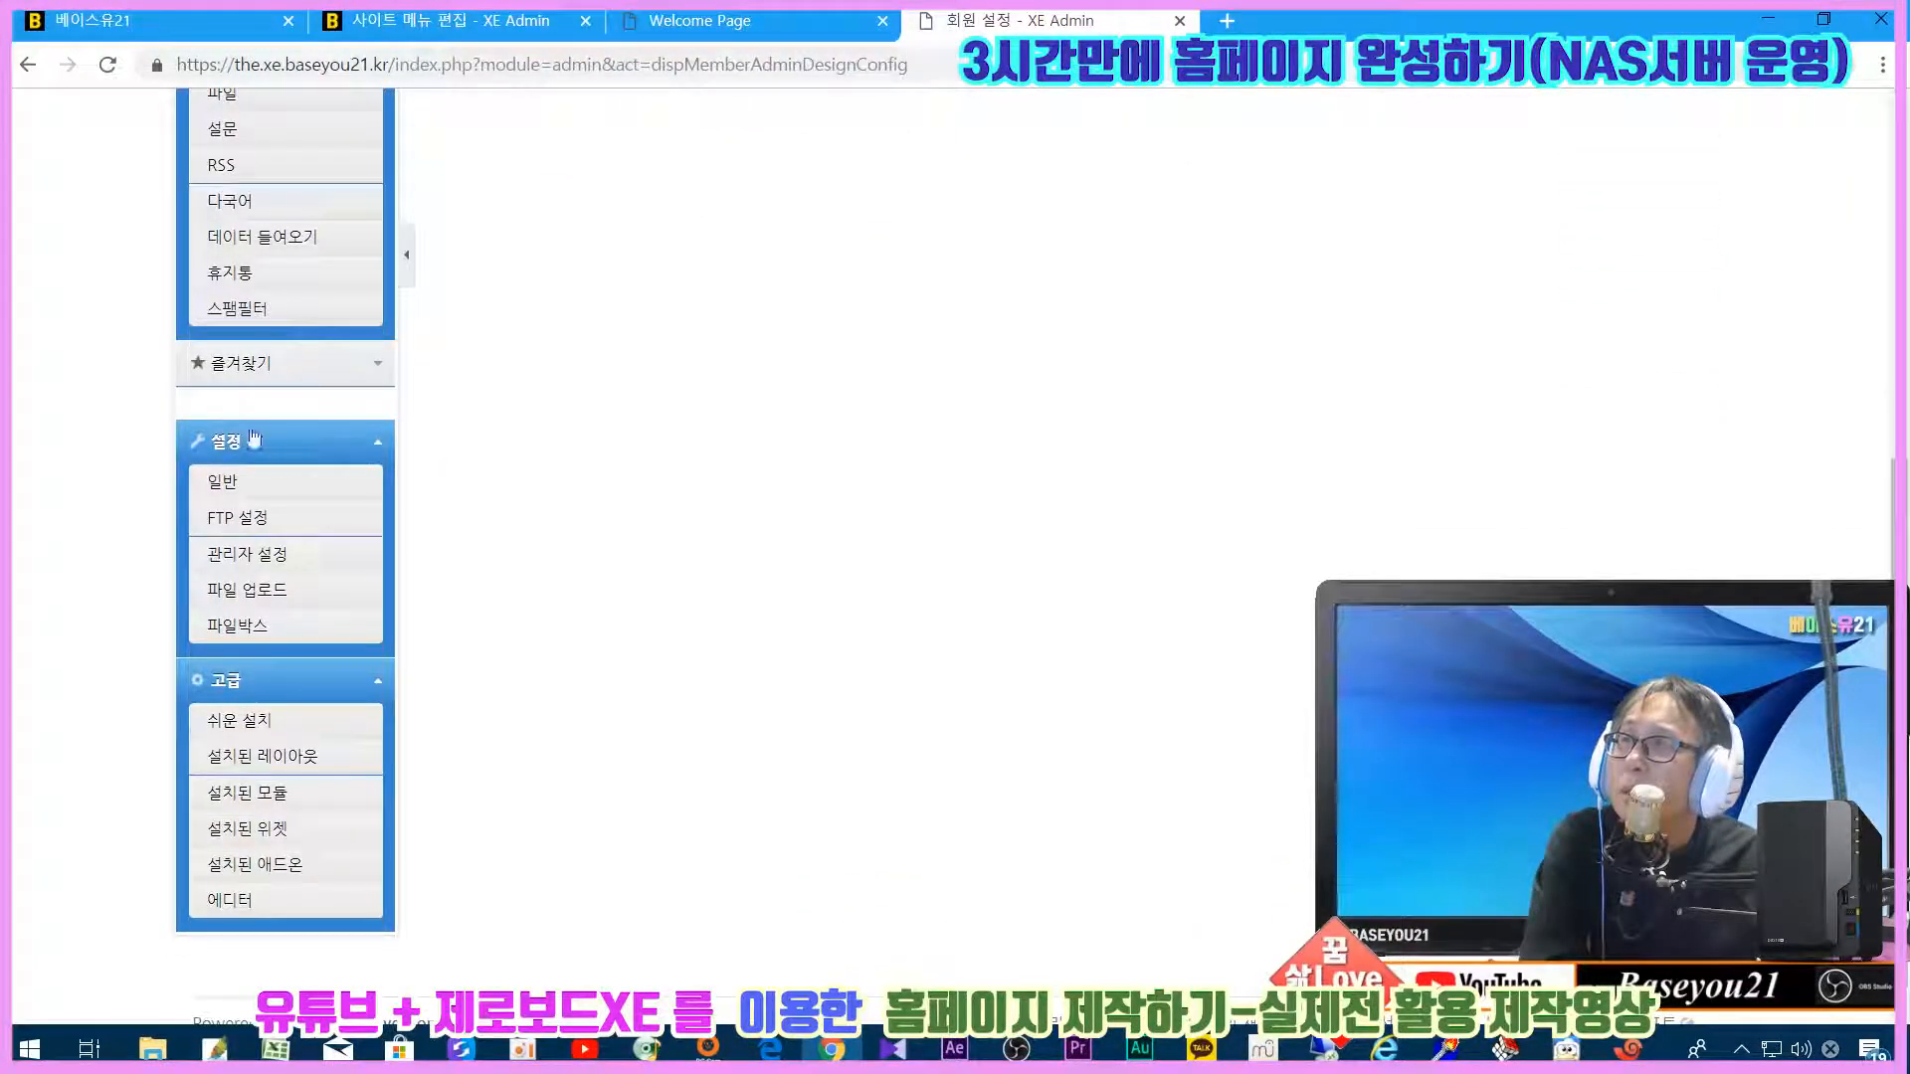
# Step: Set the site title in 설정 > 일반 to 베이스유21
pyautogui.click(232, 487)
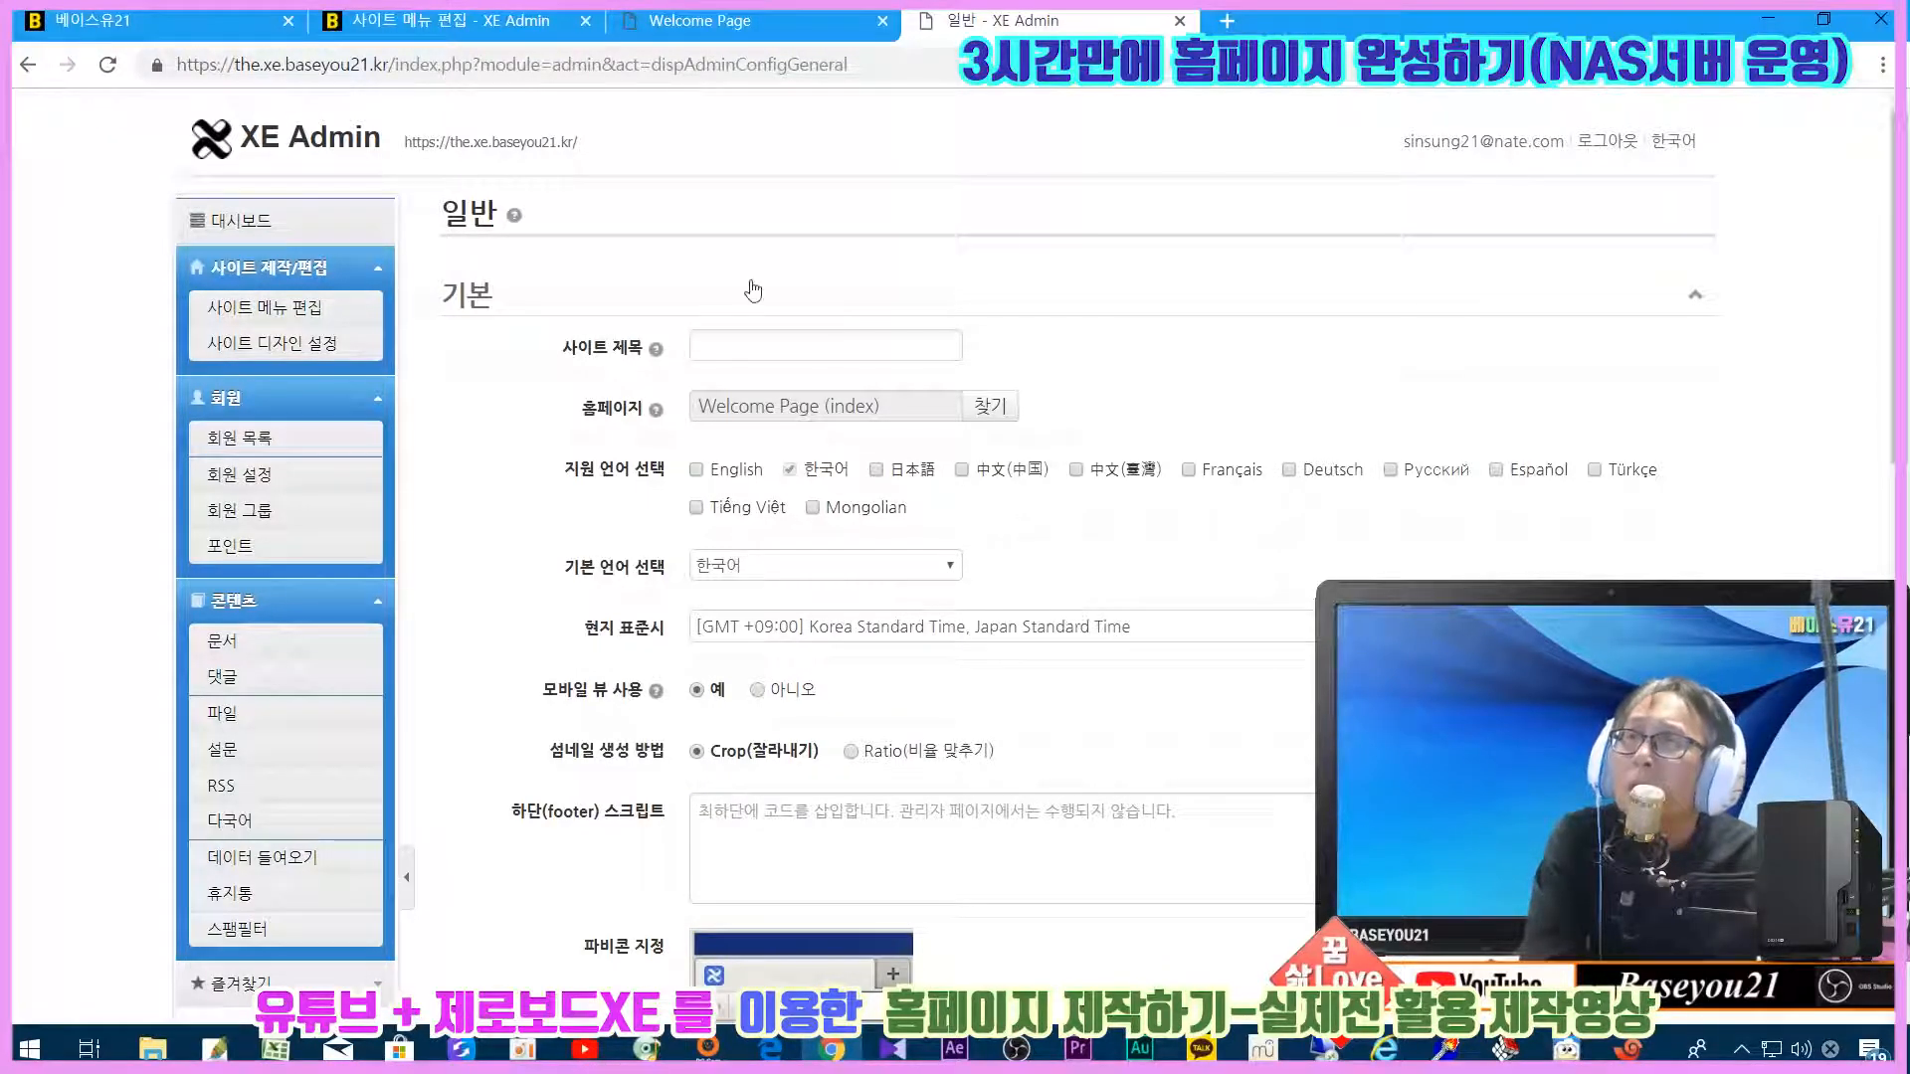
pyautogui.click(758, 342)
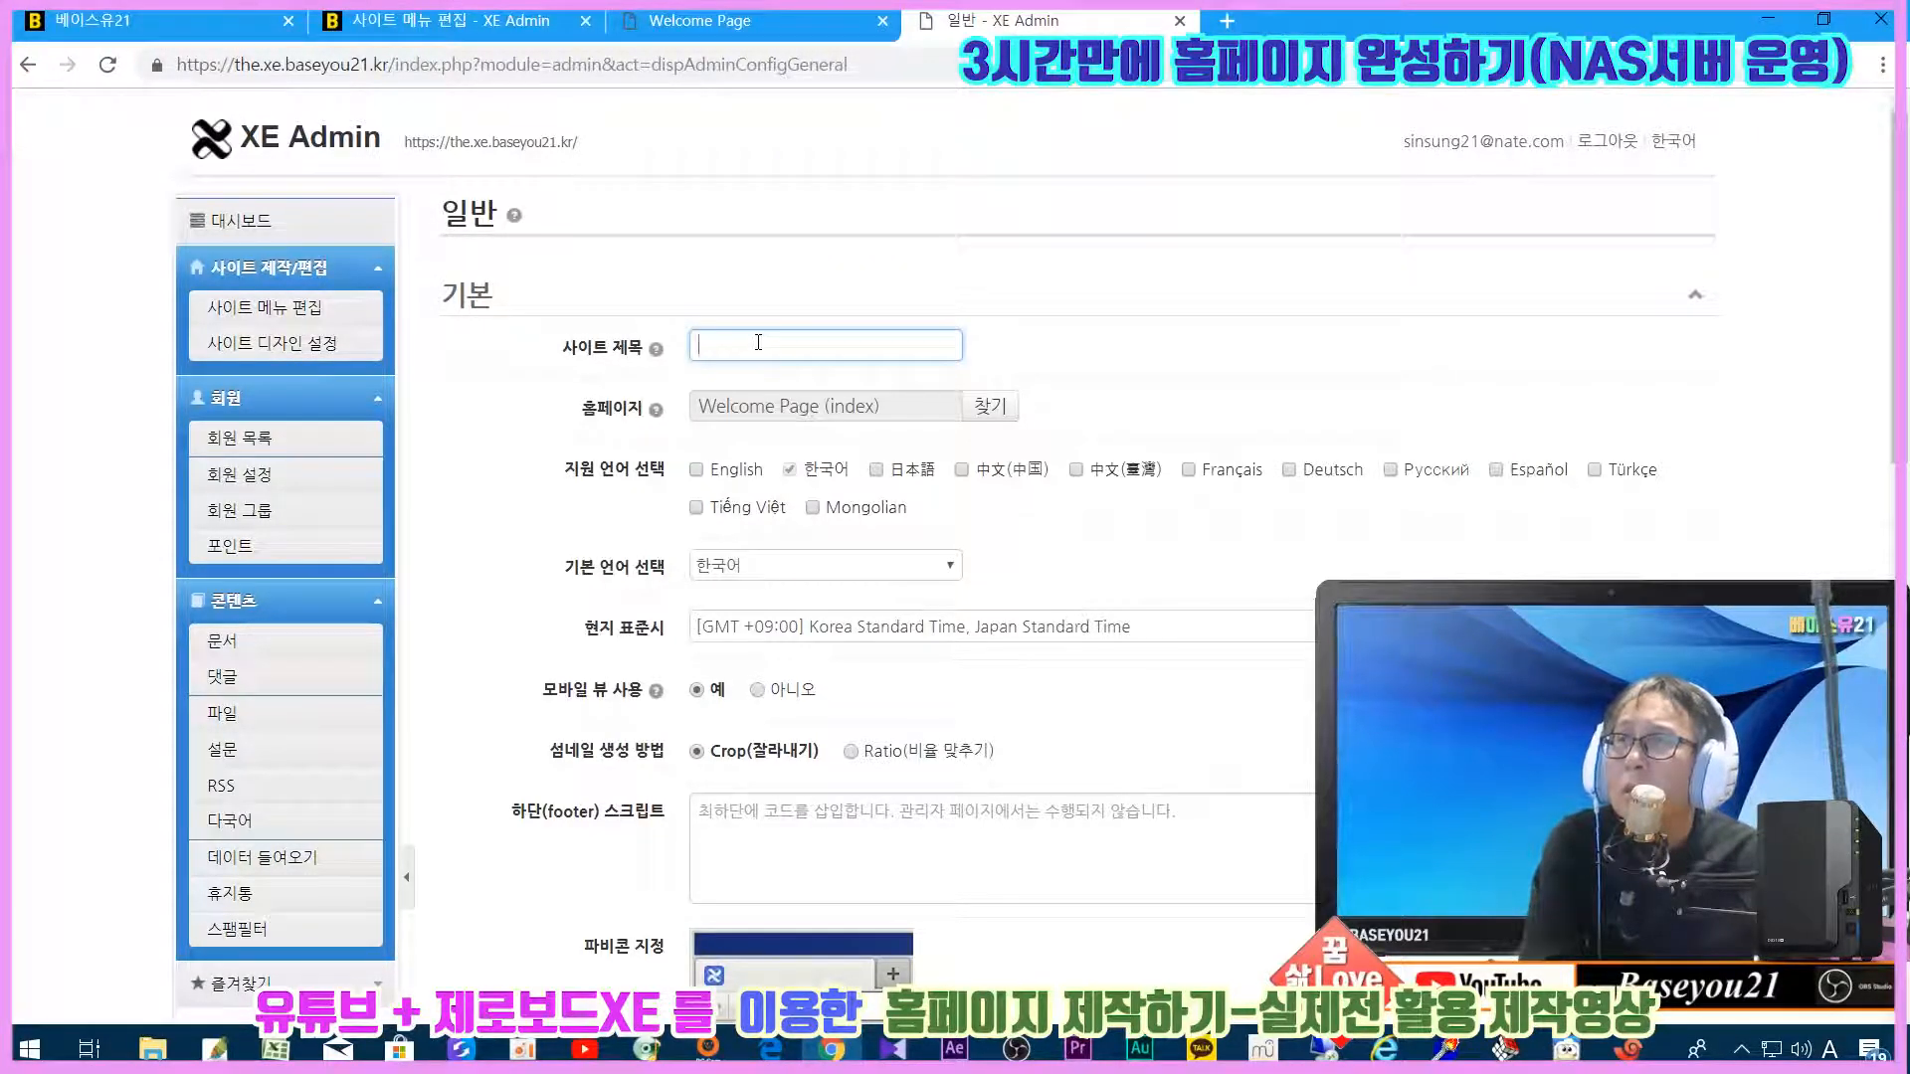
pyautogui.write('qpdltmdb21')
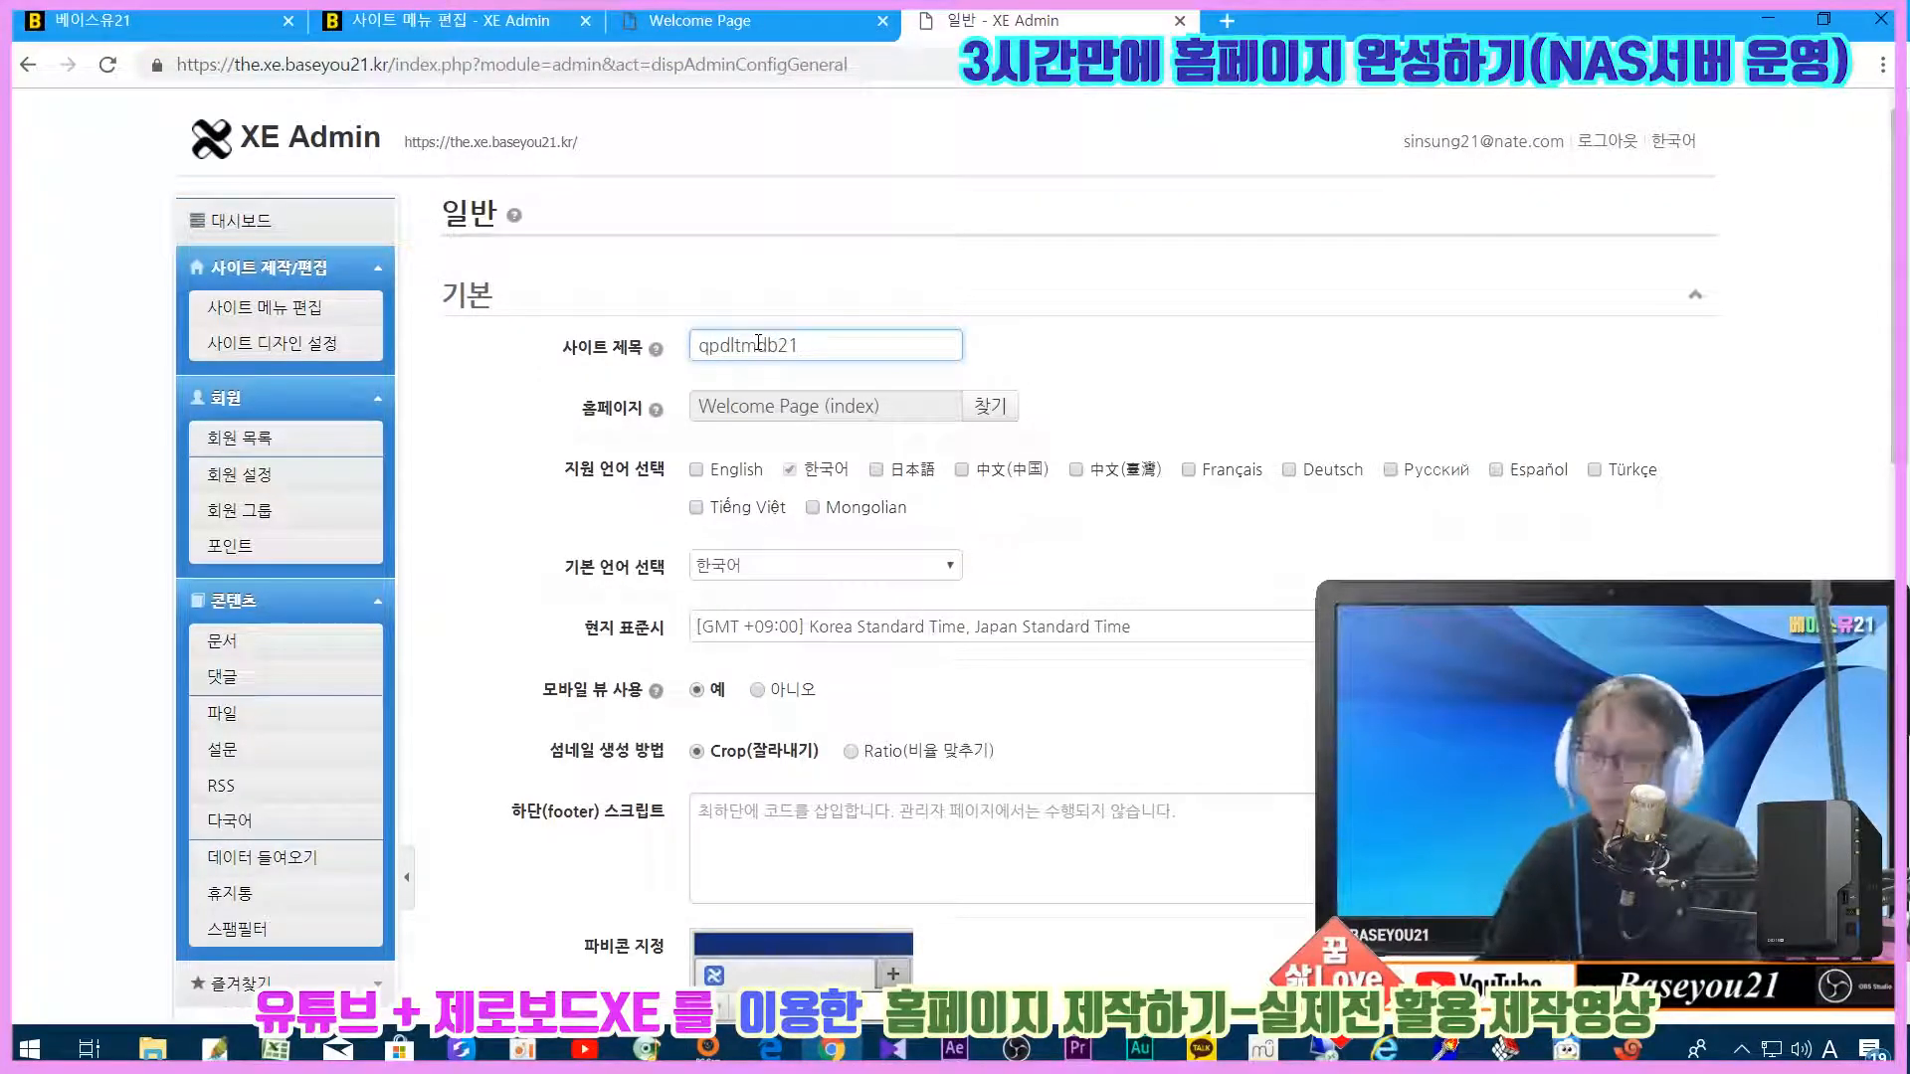
pyautogui.doubleClick(759, 343)
pyautogui.press('Hangul')
pyautogui.write('베이스유21')
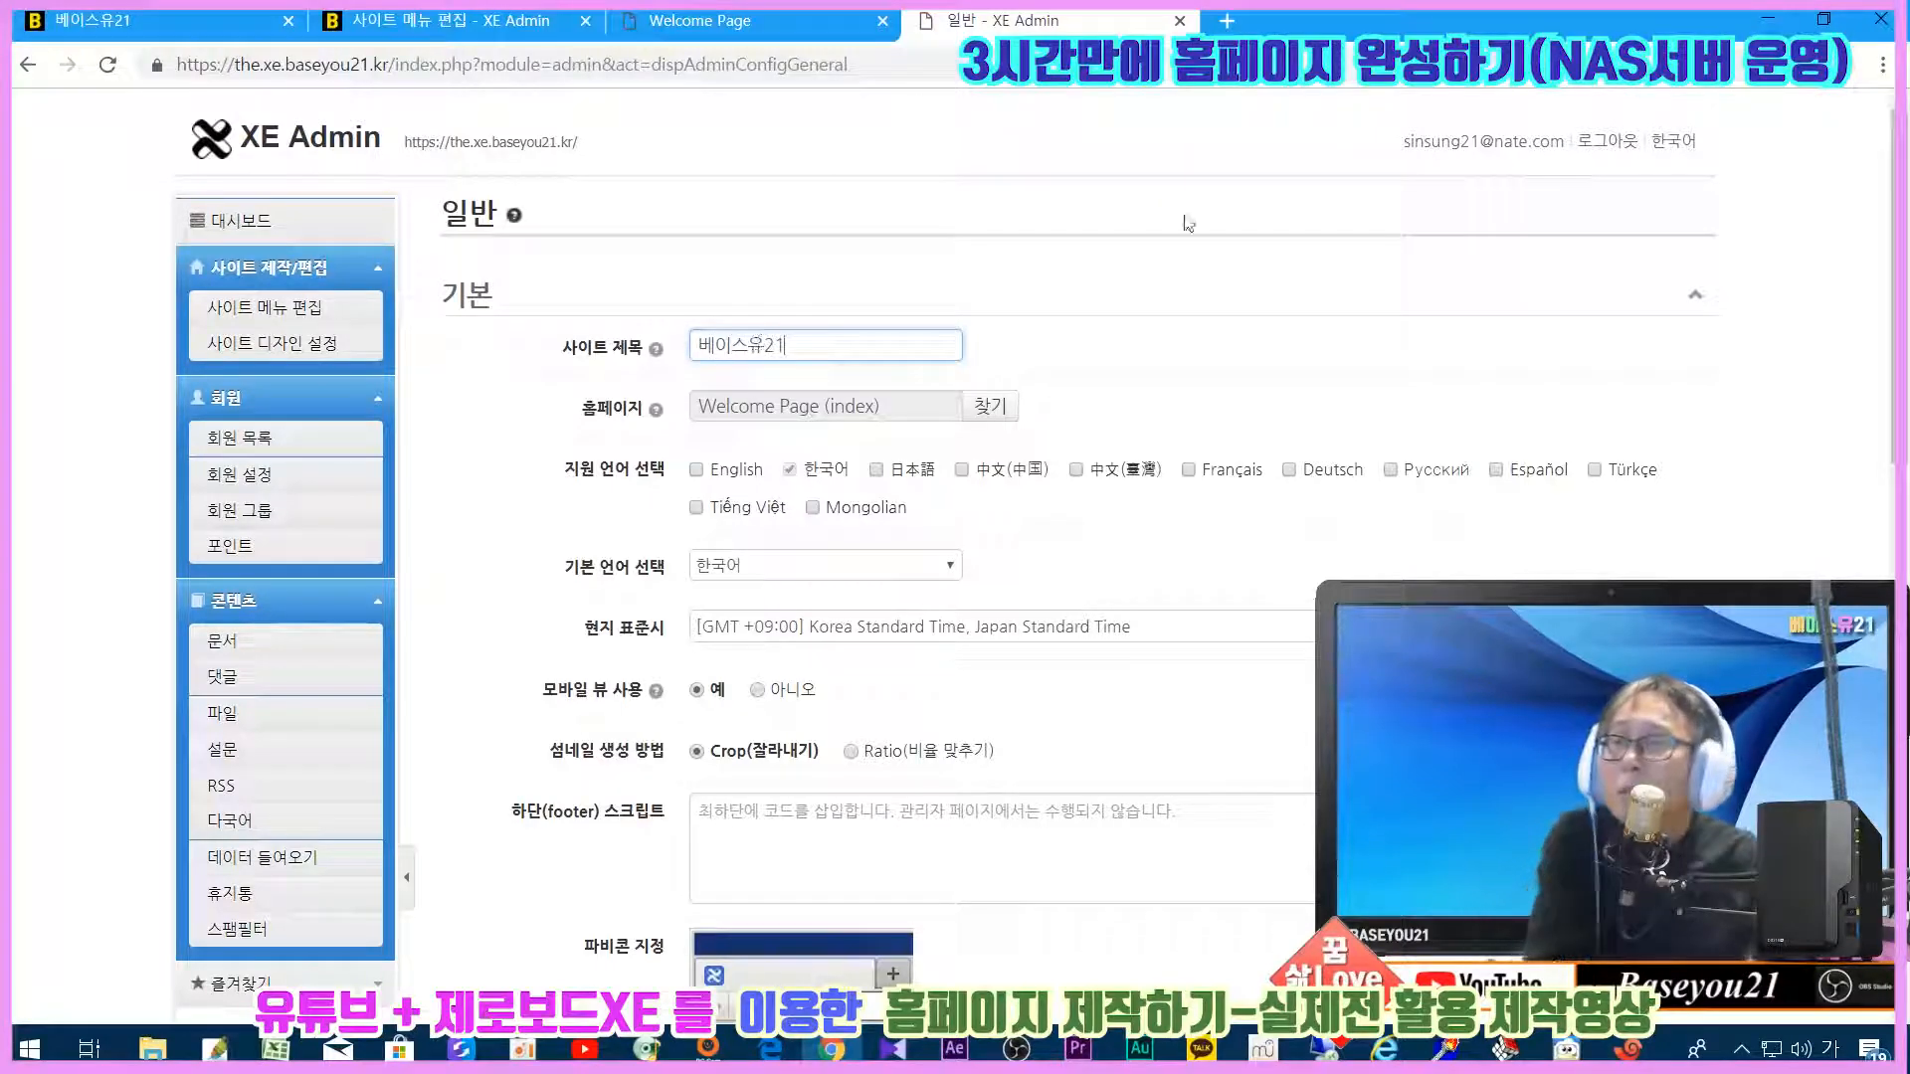
# Step: Review the remaining general settings down to the thumbnail and embed filter options
pyautogui.scroll(-3, 1296, 371)
pyautogui.scroll(-1, 1296, 371)
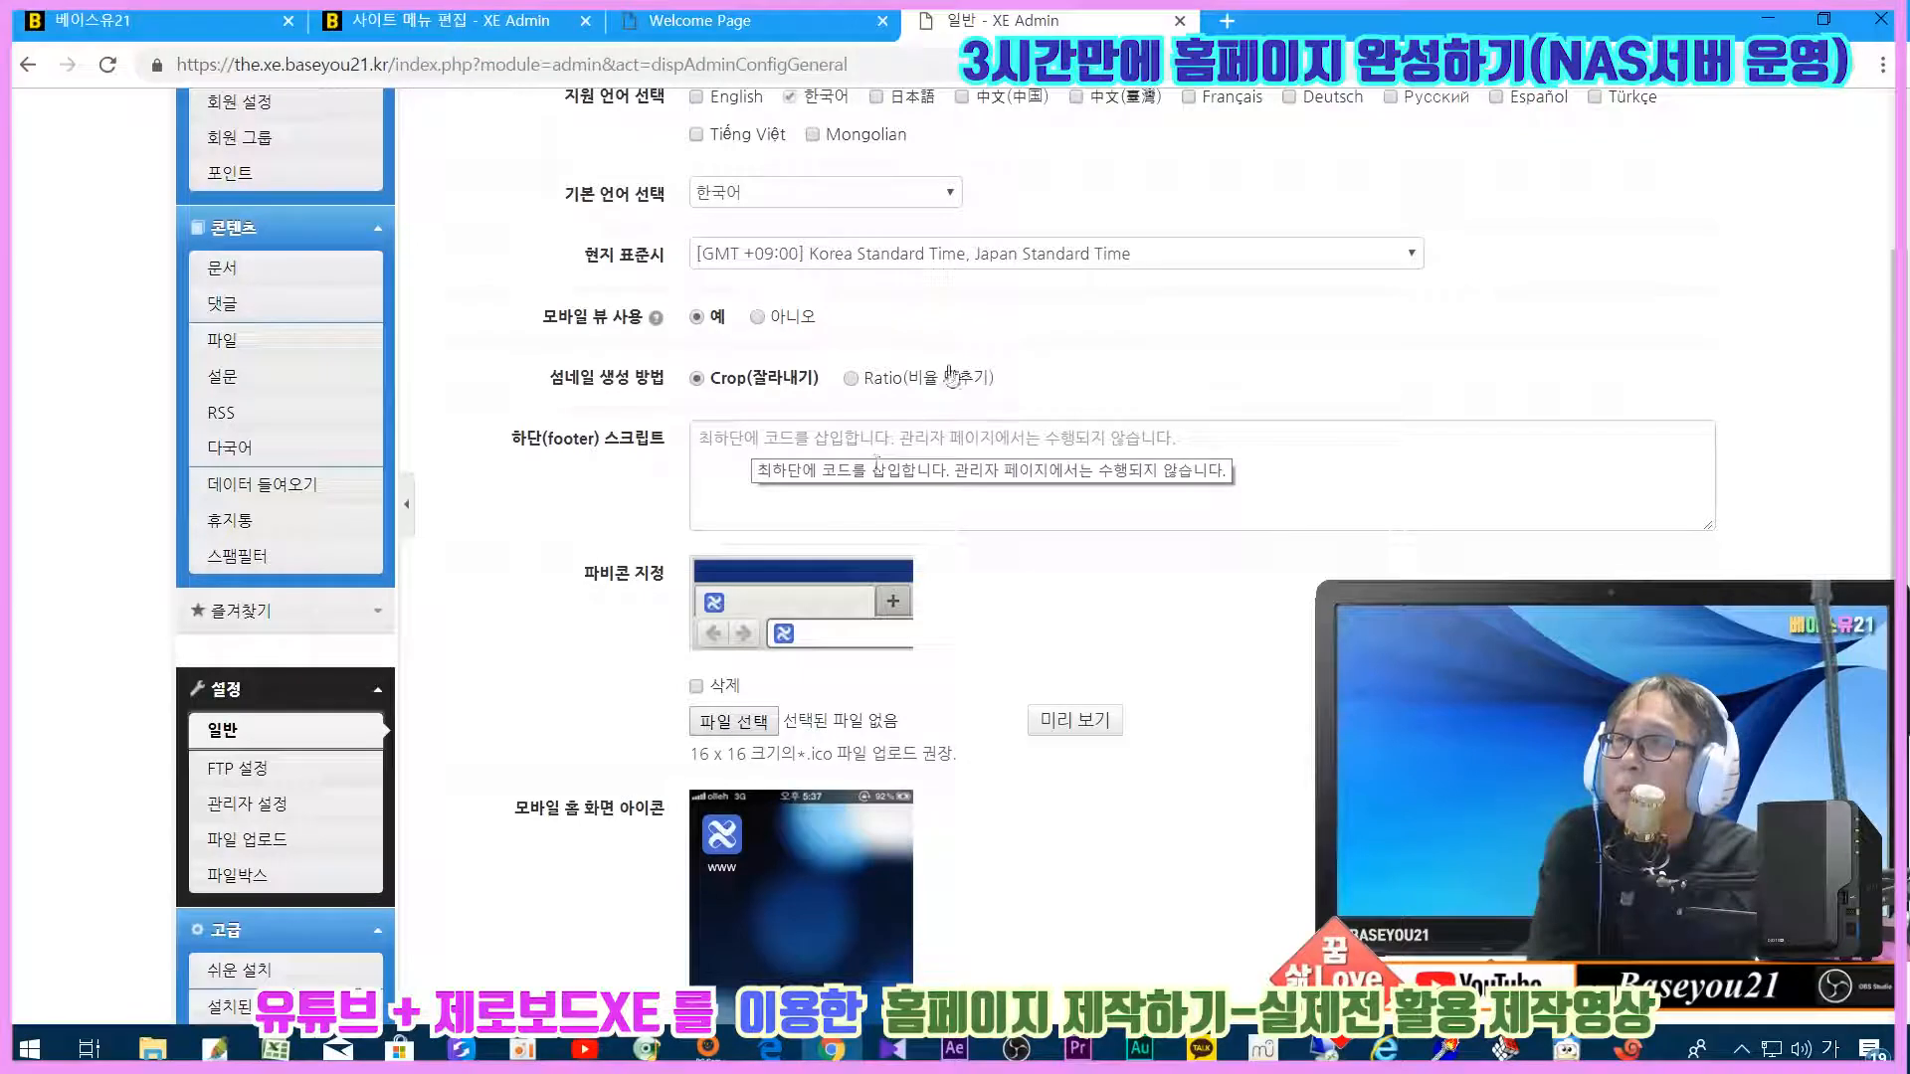
pyautogui.scroll(1, 935, 373)
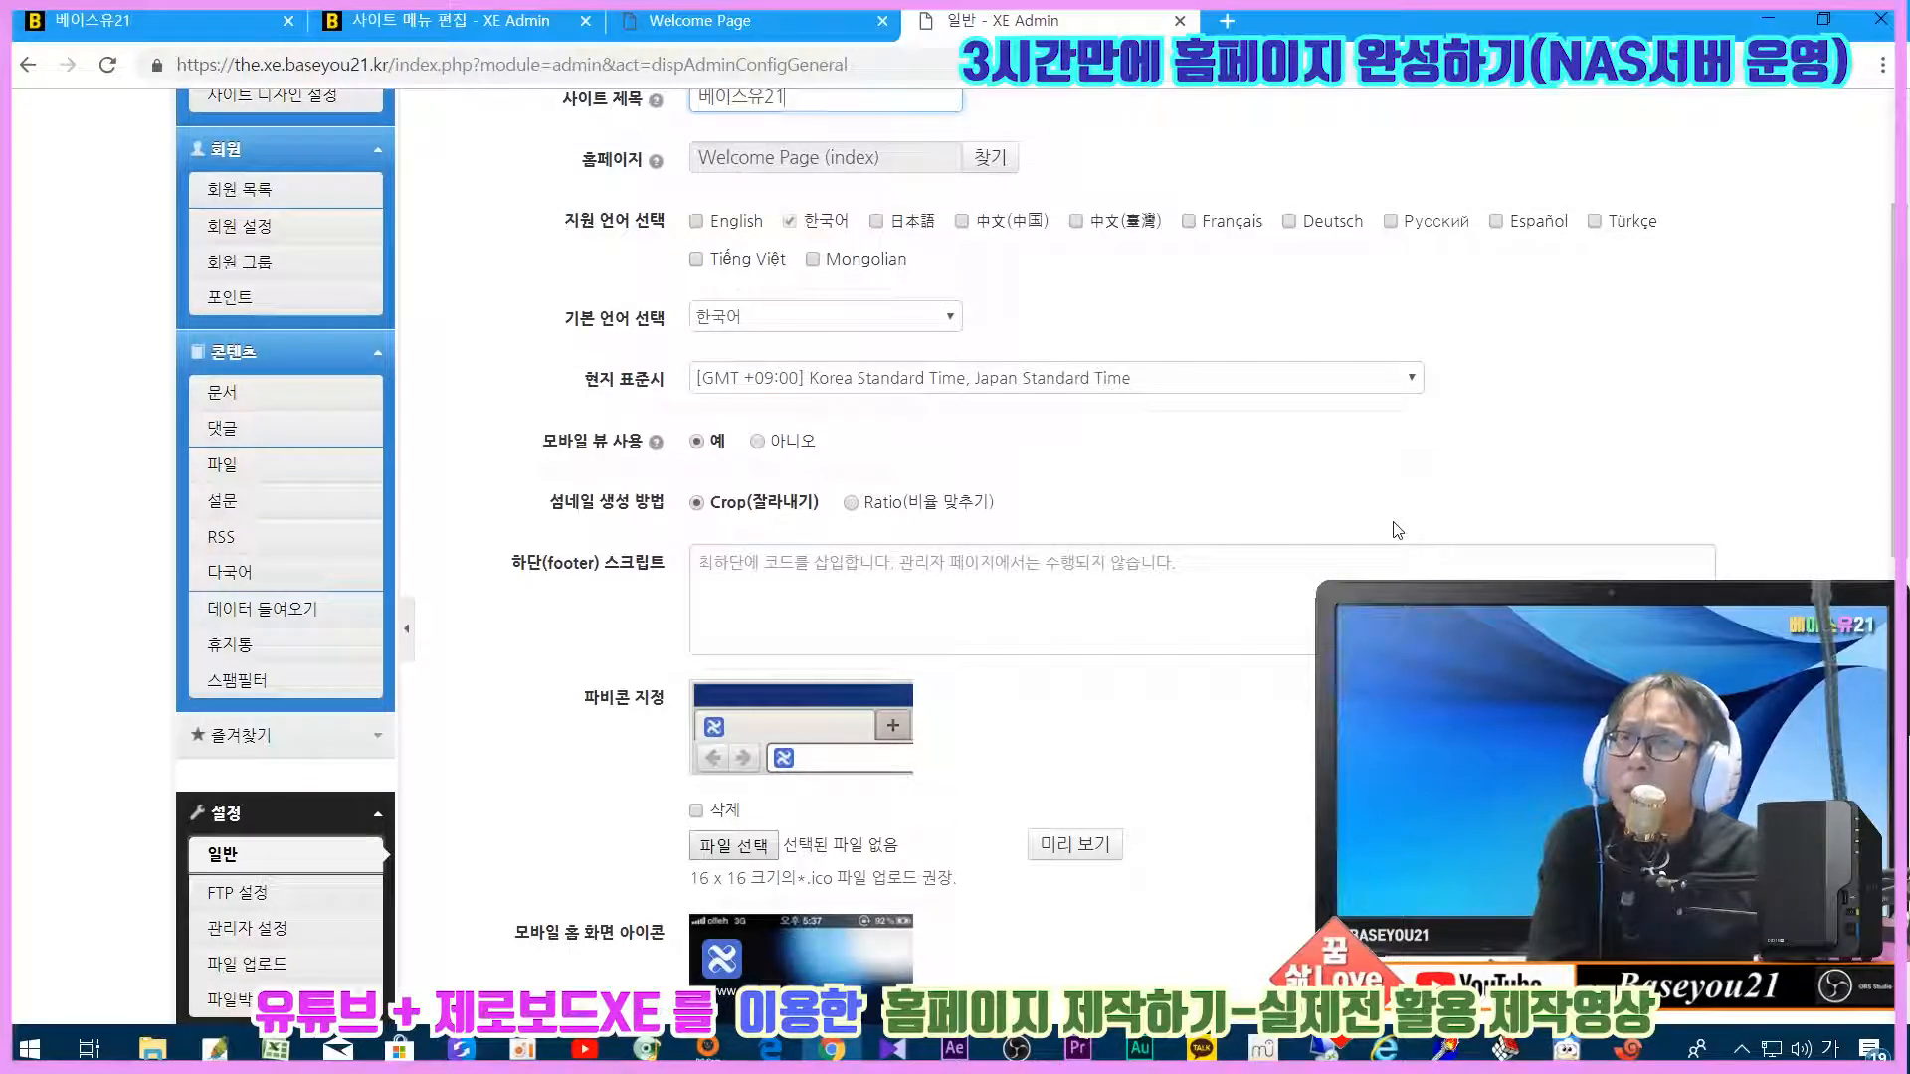
pyautogui.scroll(-3, 1396, 530)
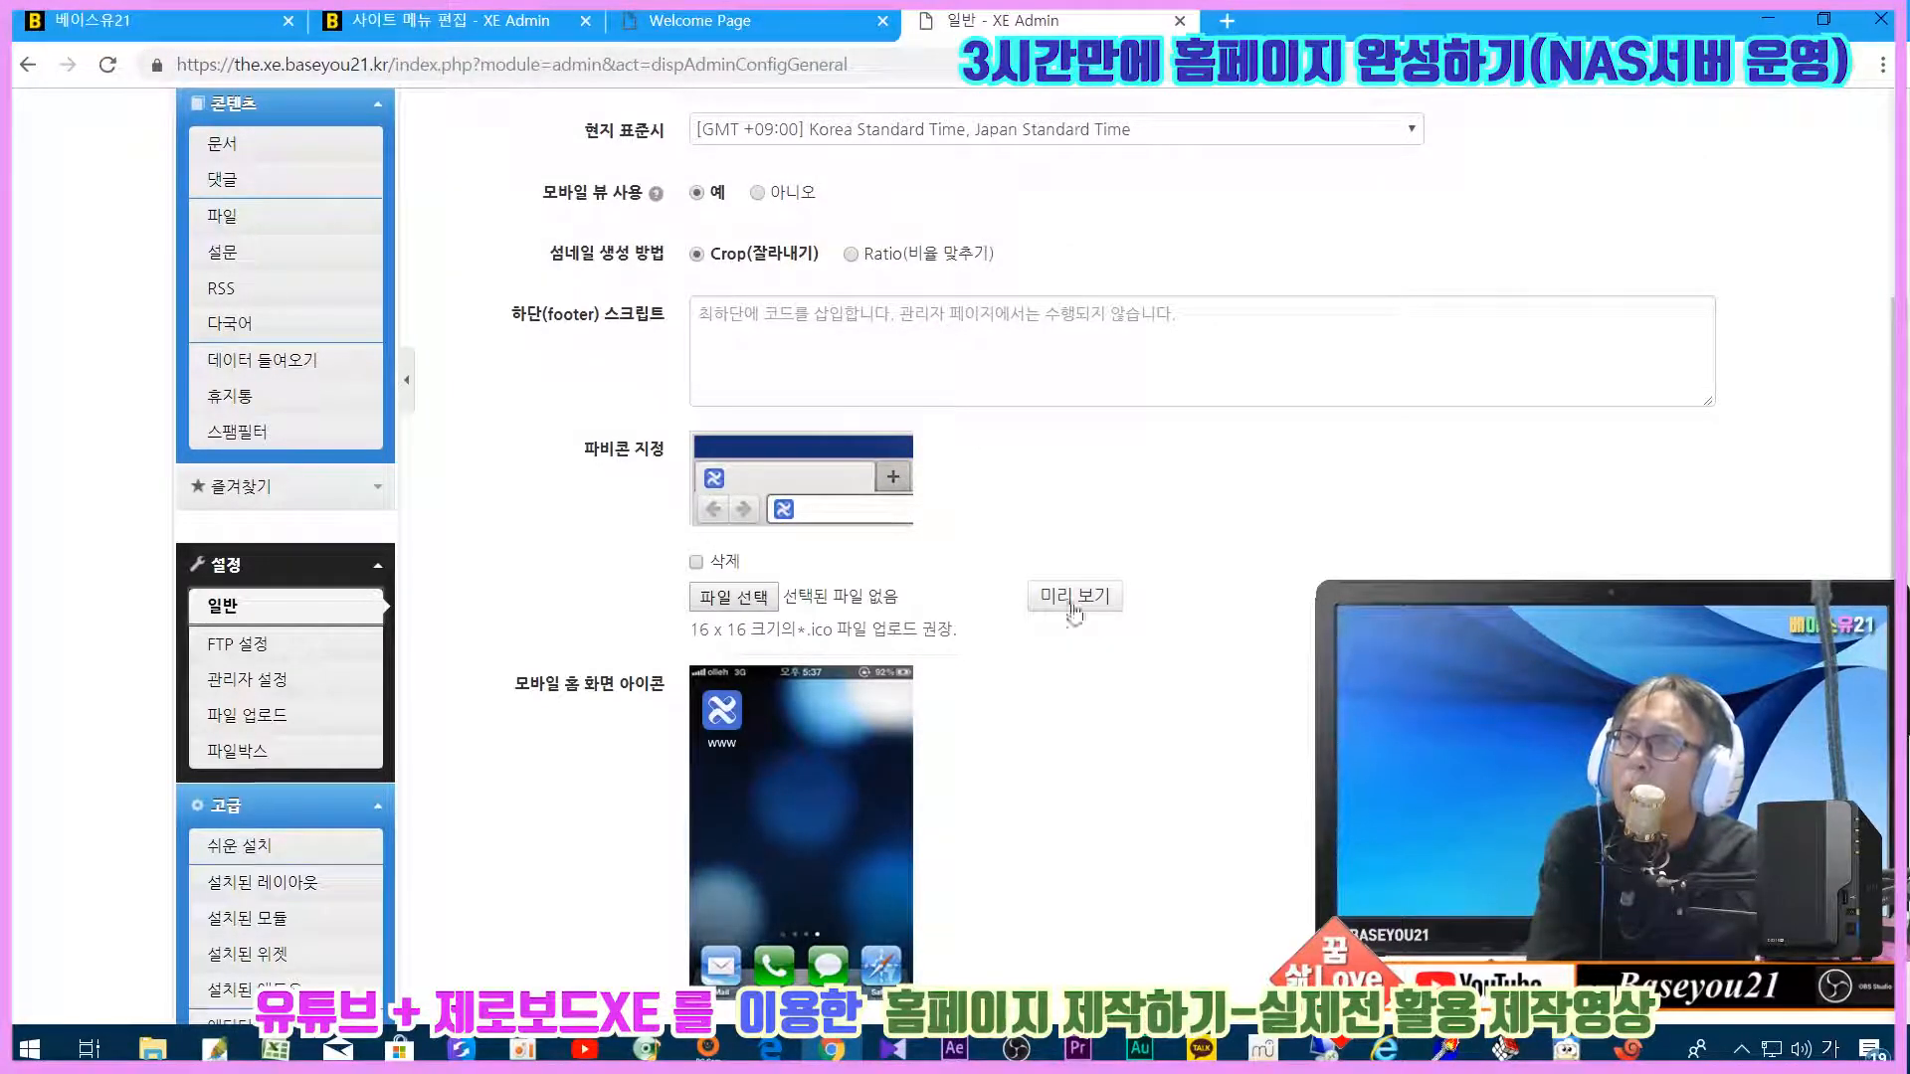
pyautogui.scroll(-3, 995, 547)
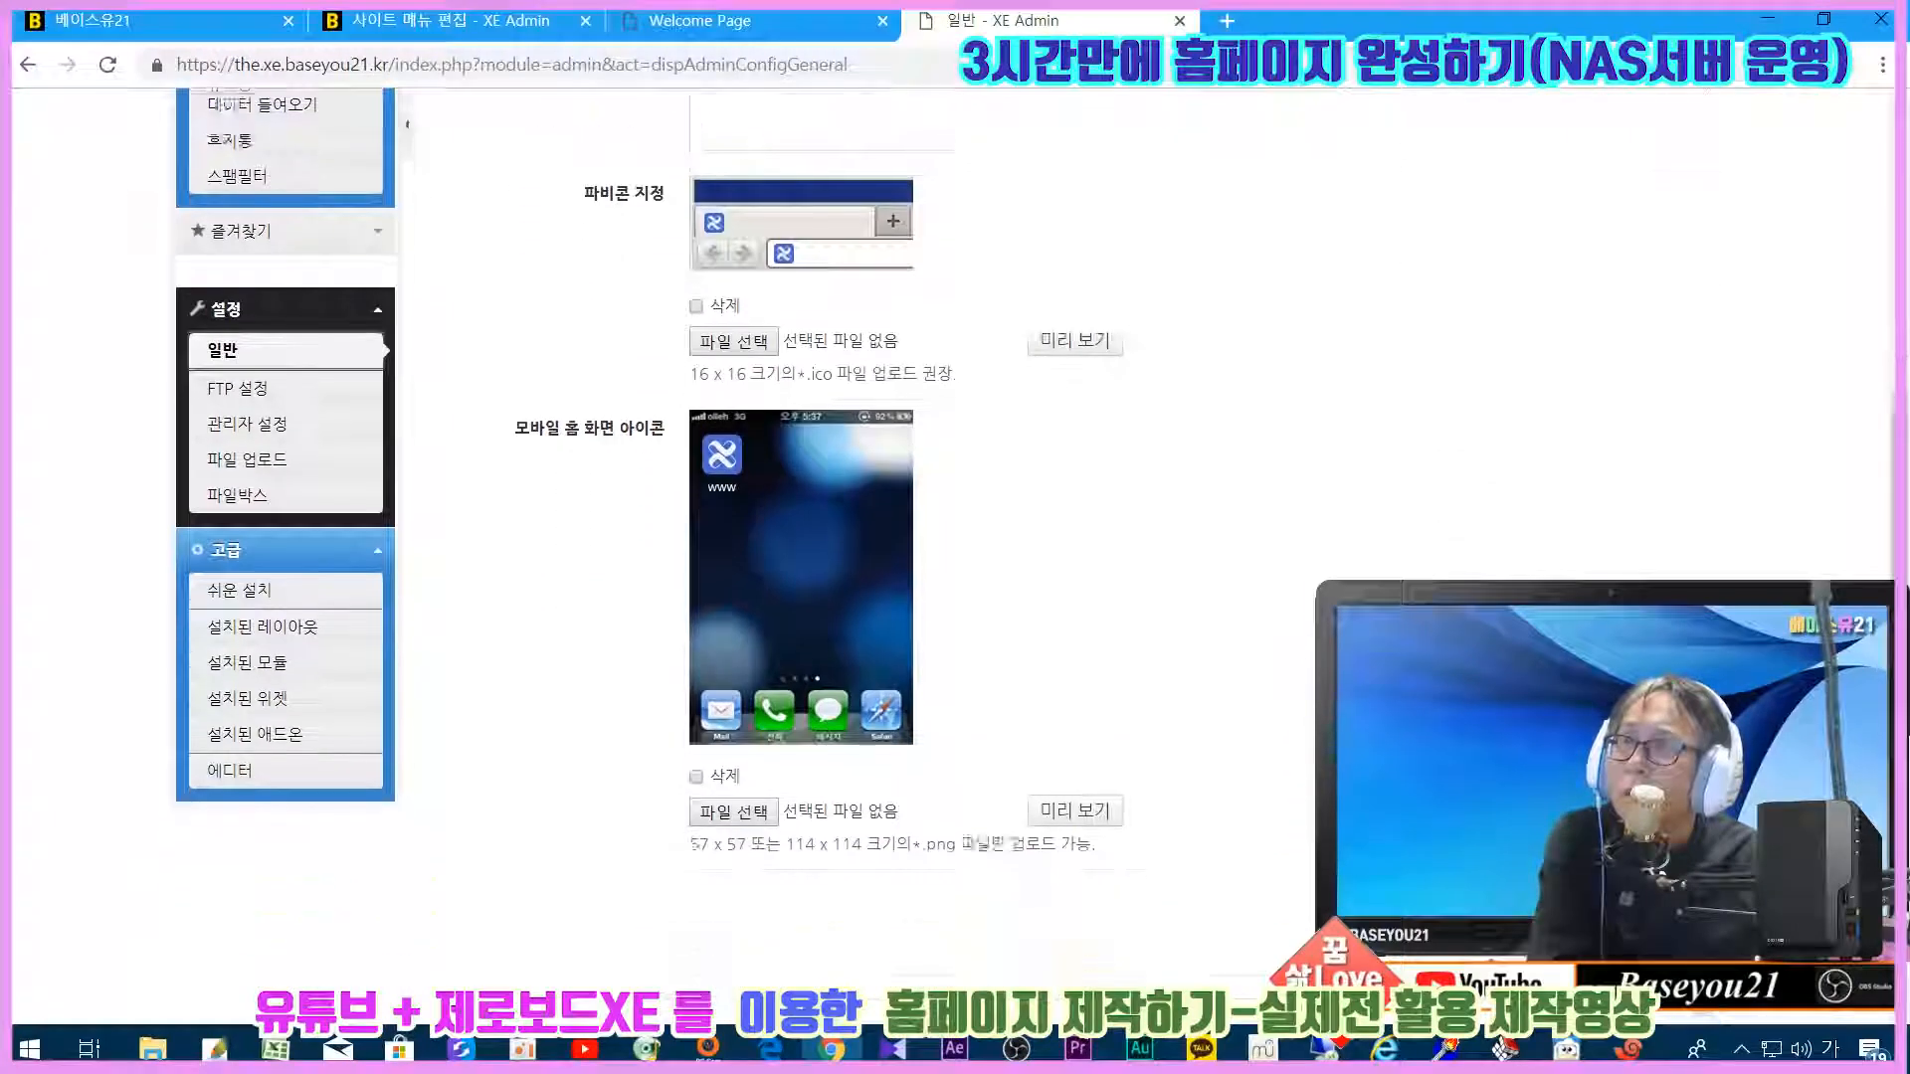
pyautogui.scroll(-2, 994, 548)
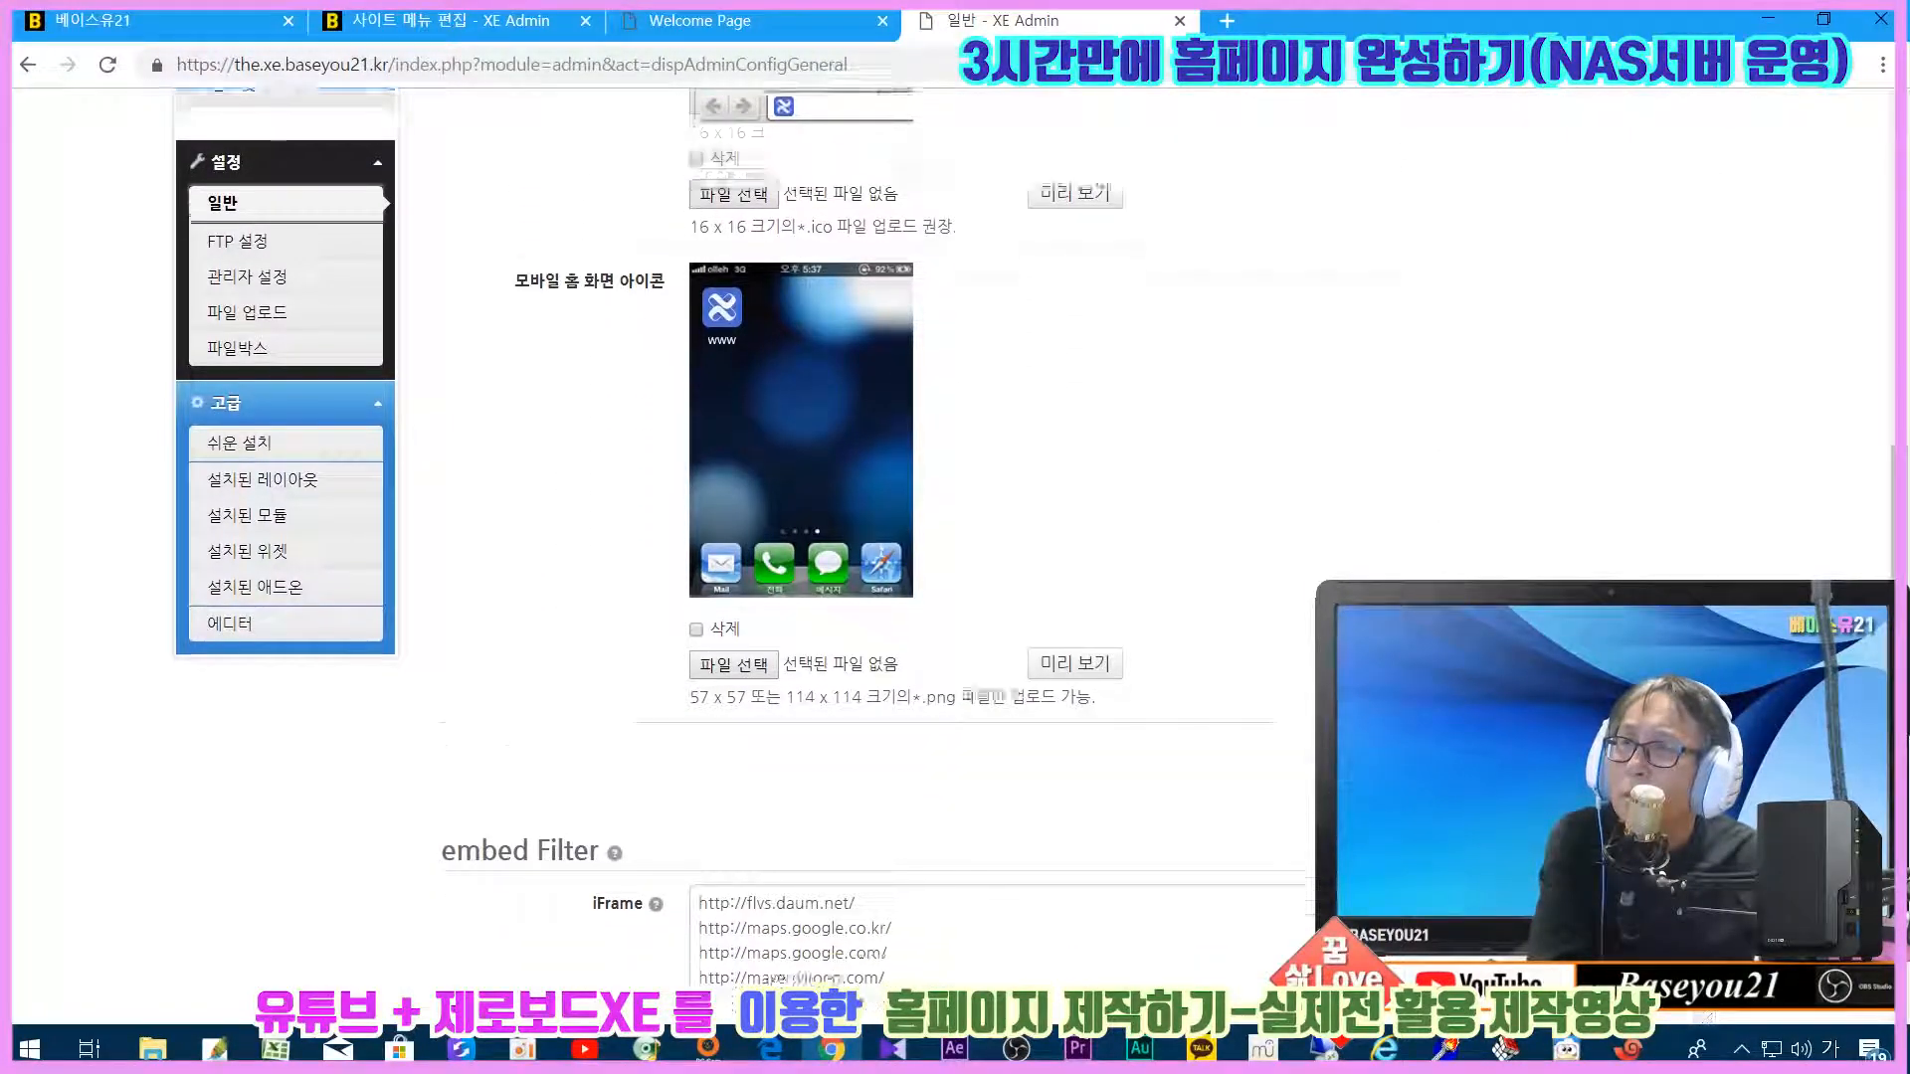
pyautogui.scroll(-3, 995, 597)
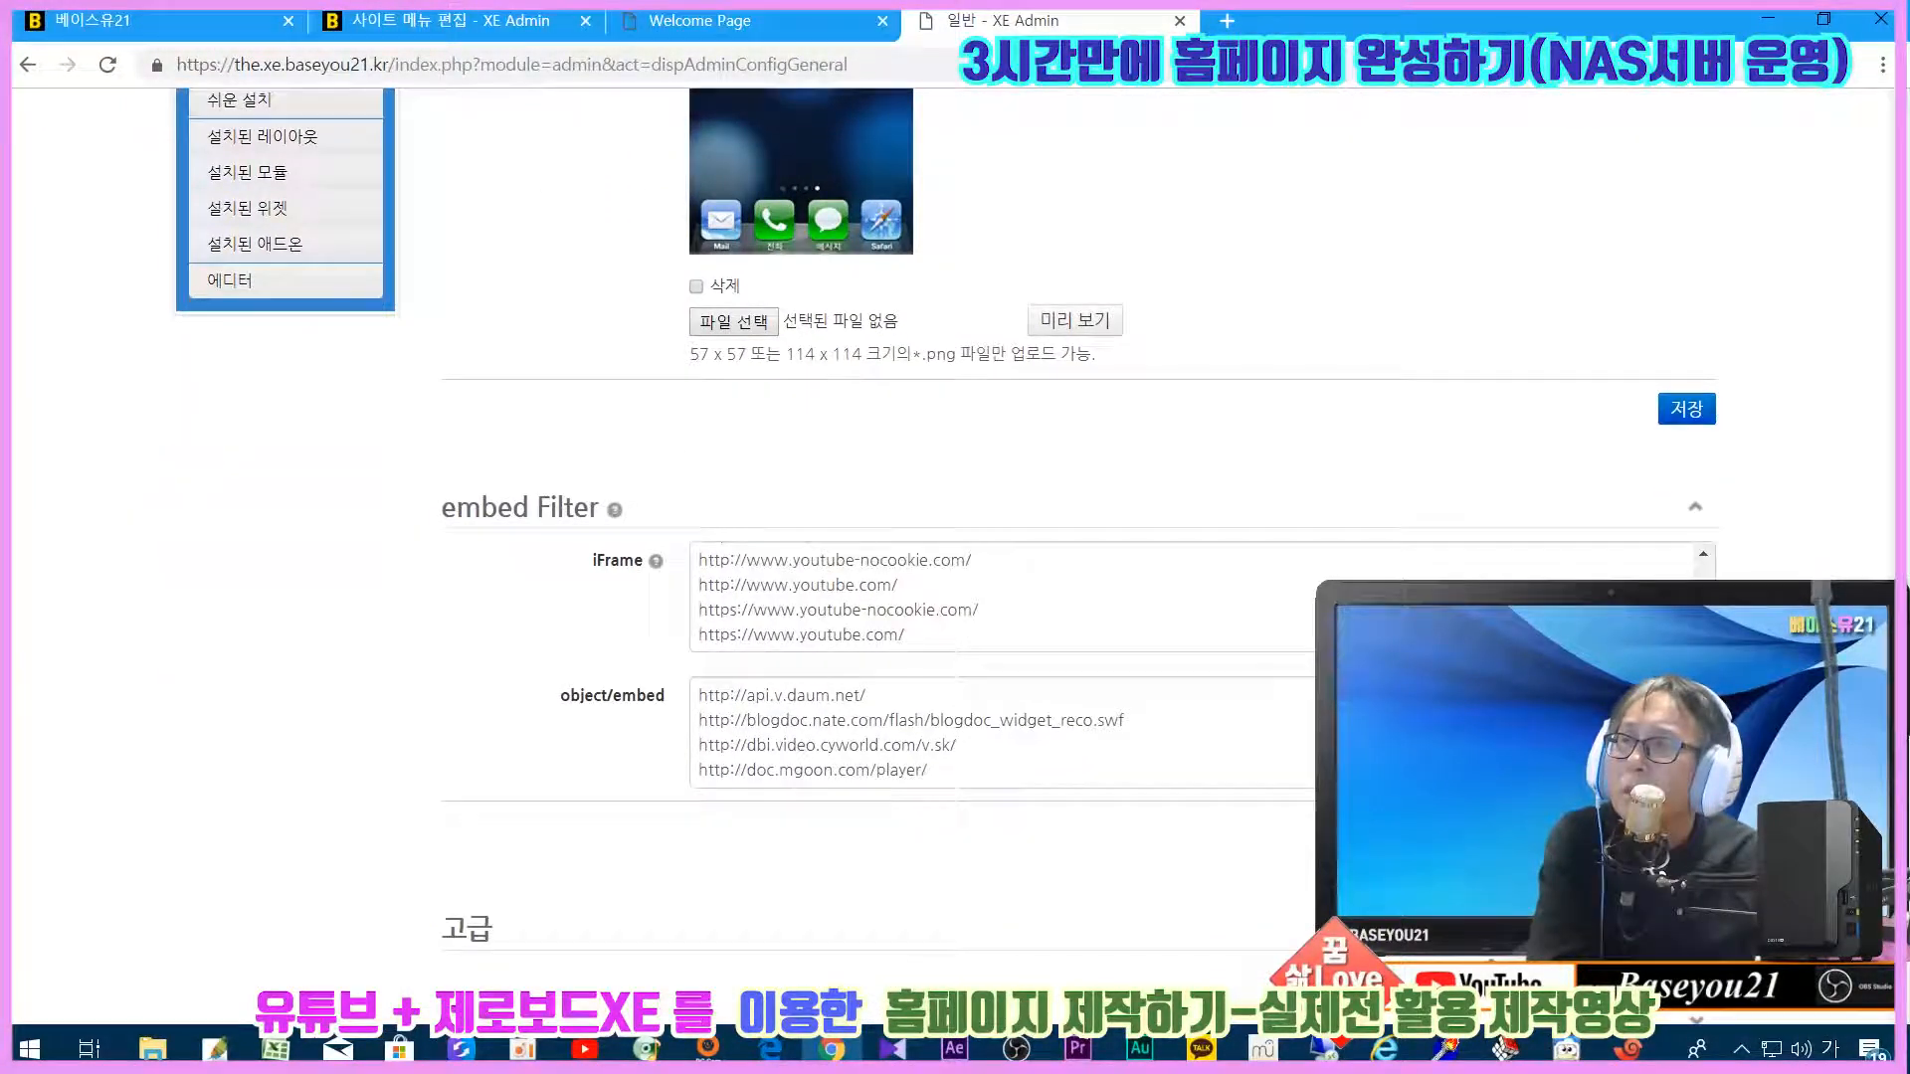
pyautogui.scroll(-2, 1099, 753)
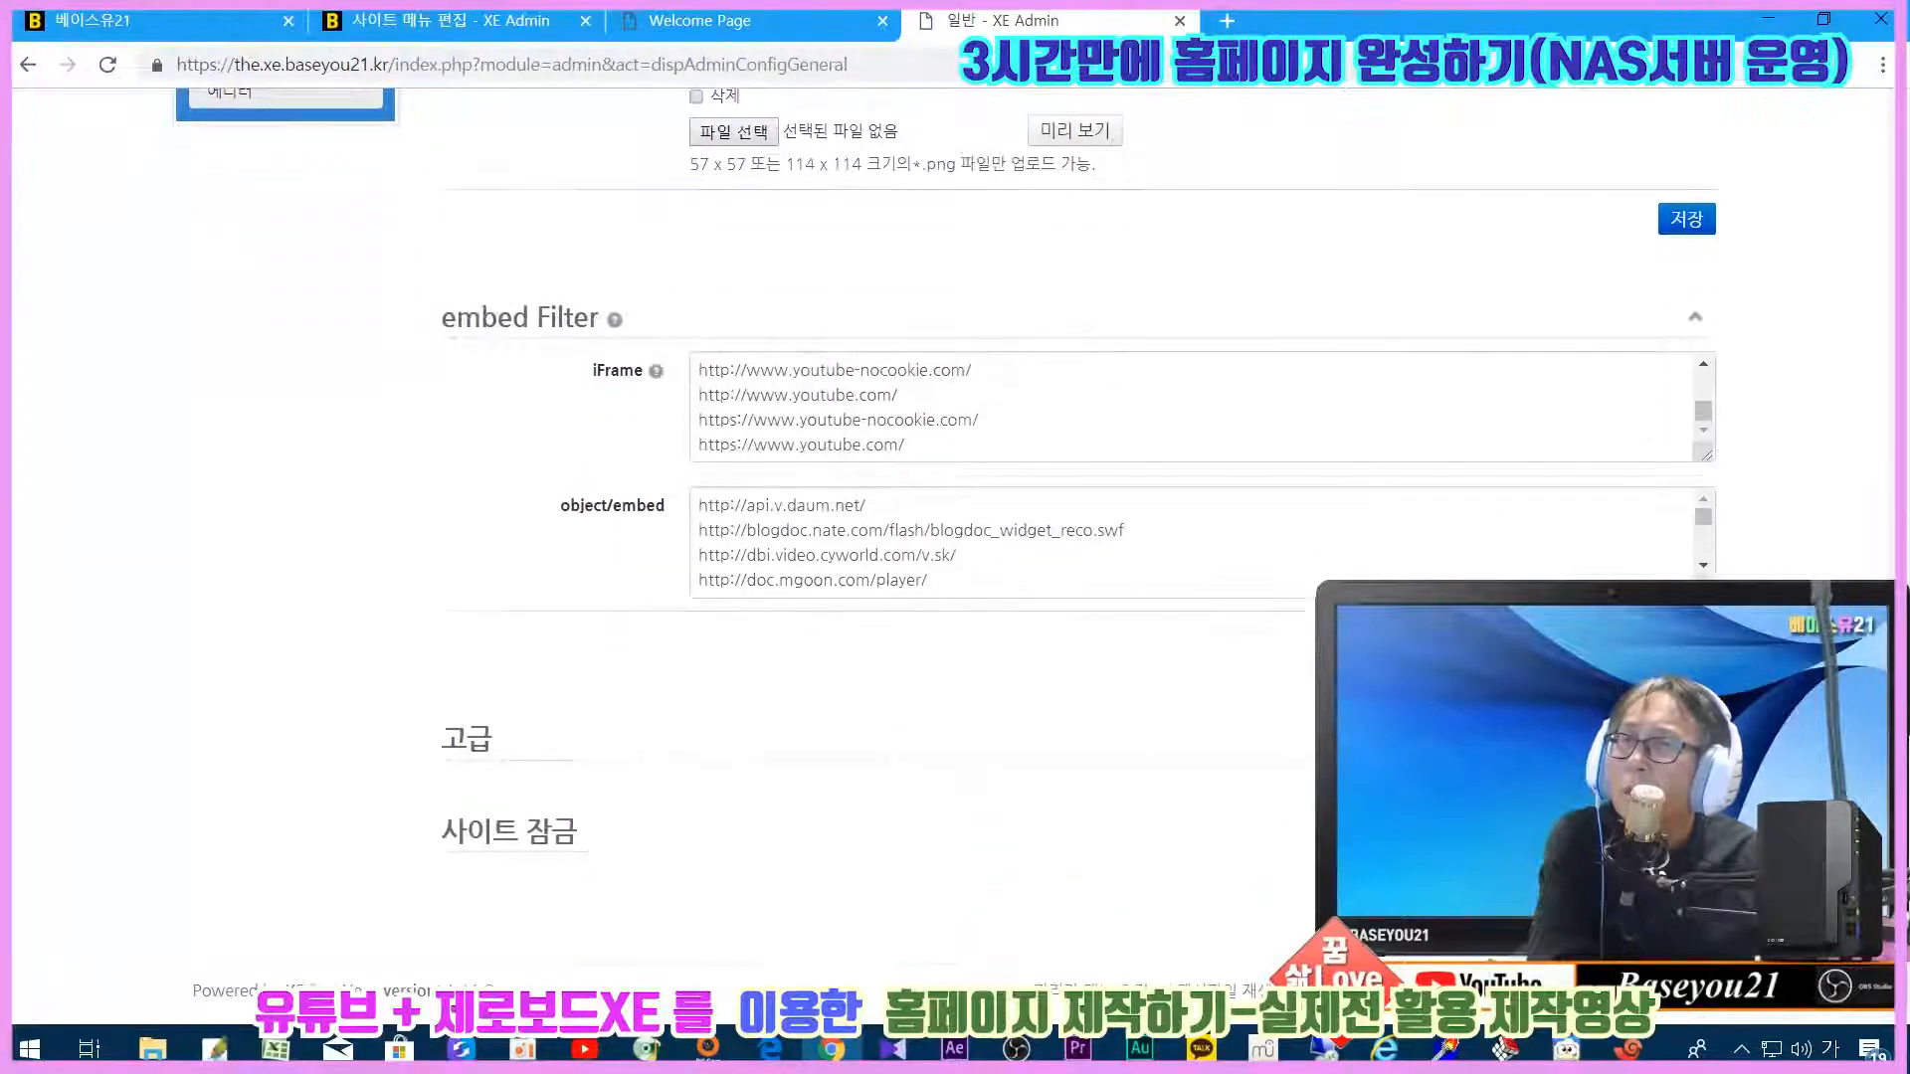
pyautogui.click(1098, 753)
pyautogui.scroll(-5, 1102, 748)
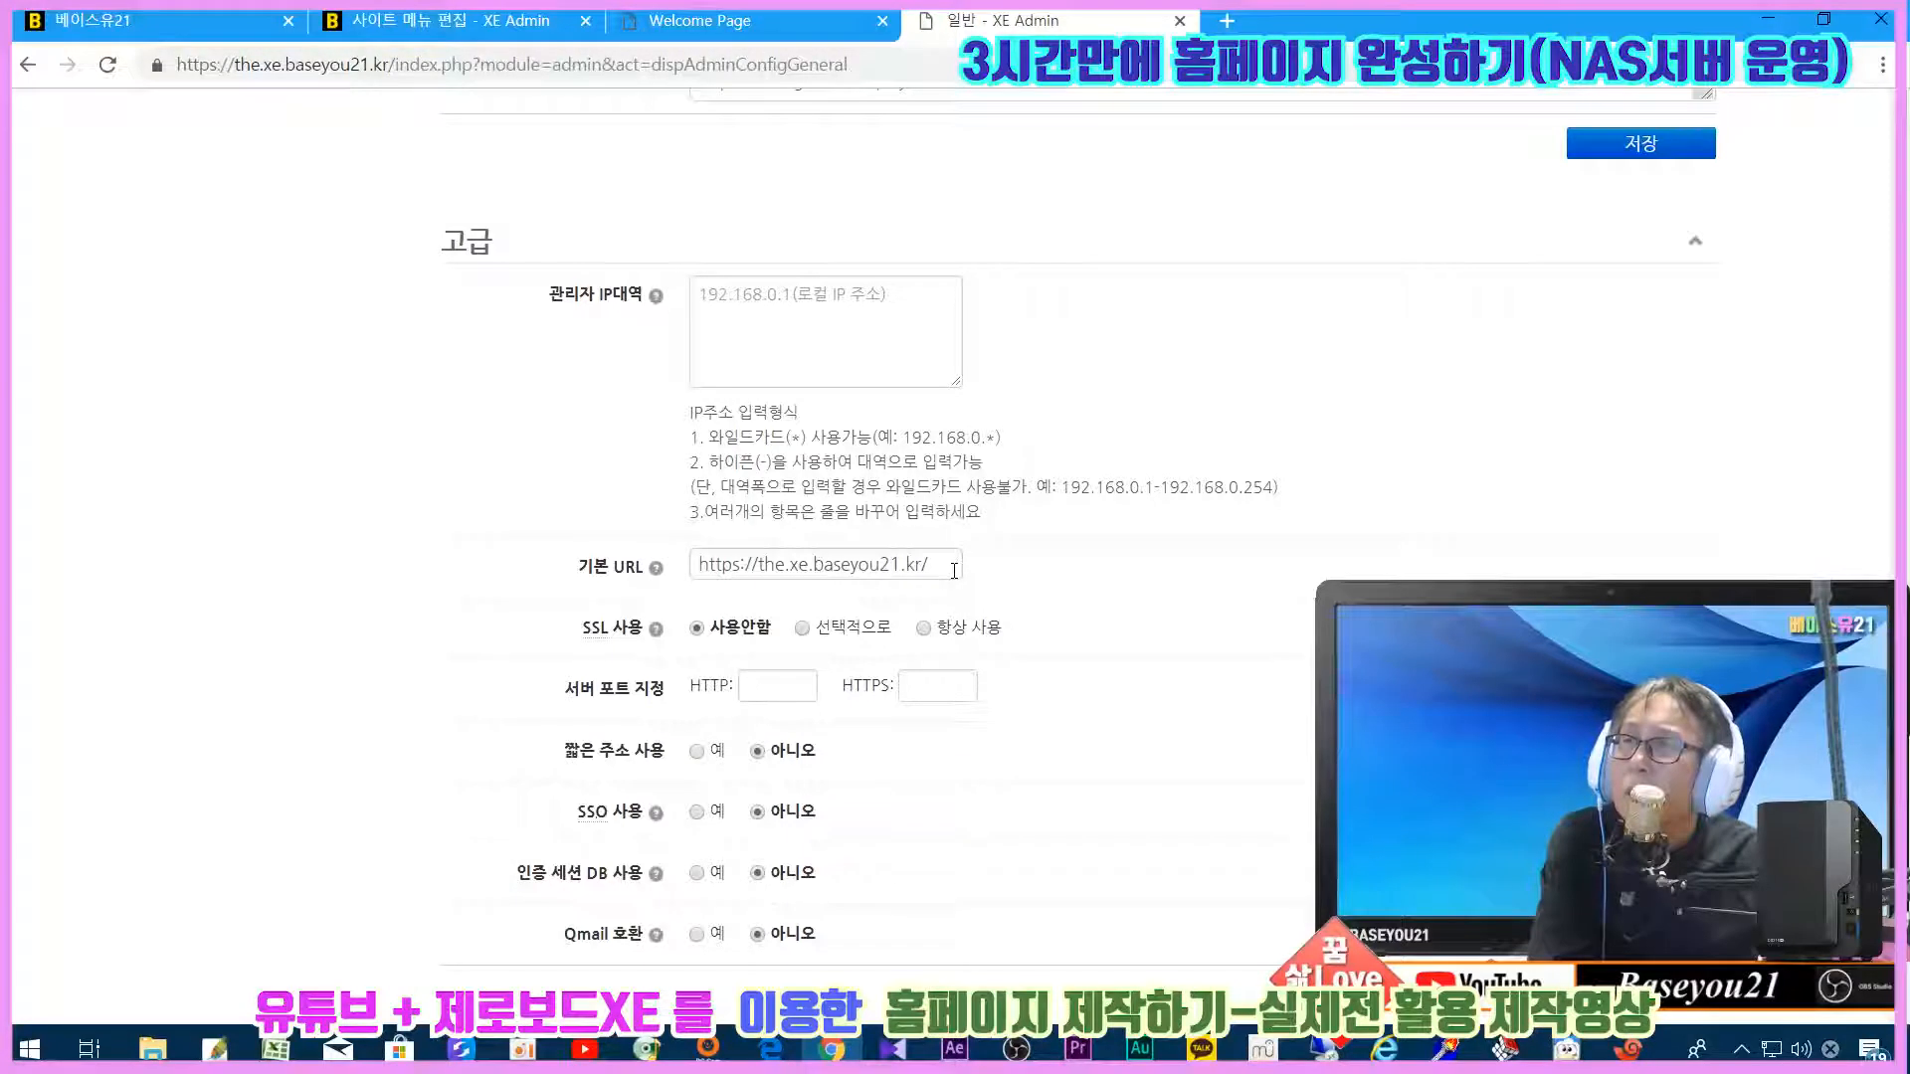
pyautogui.moveTo(952, 568); pyautogui.dragTo(626, 547)
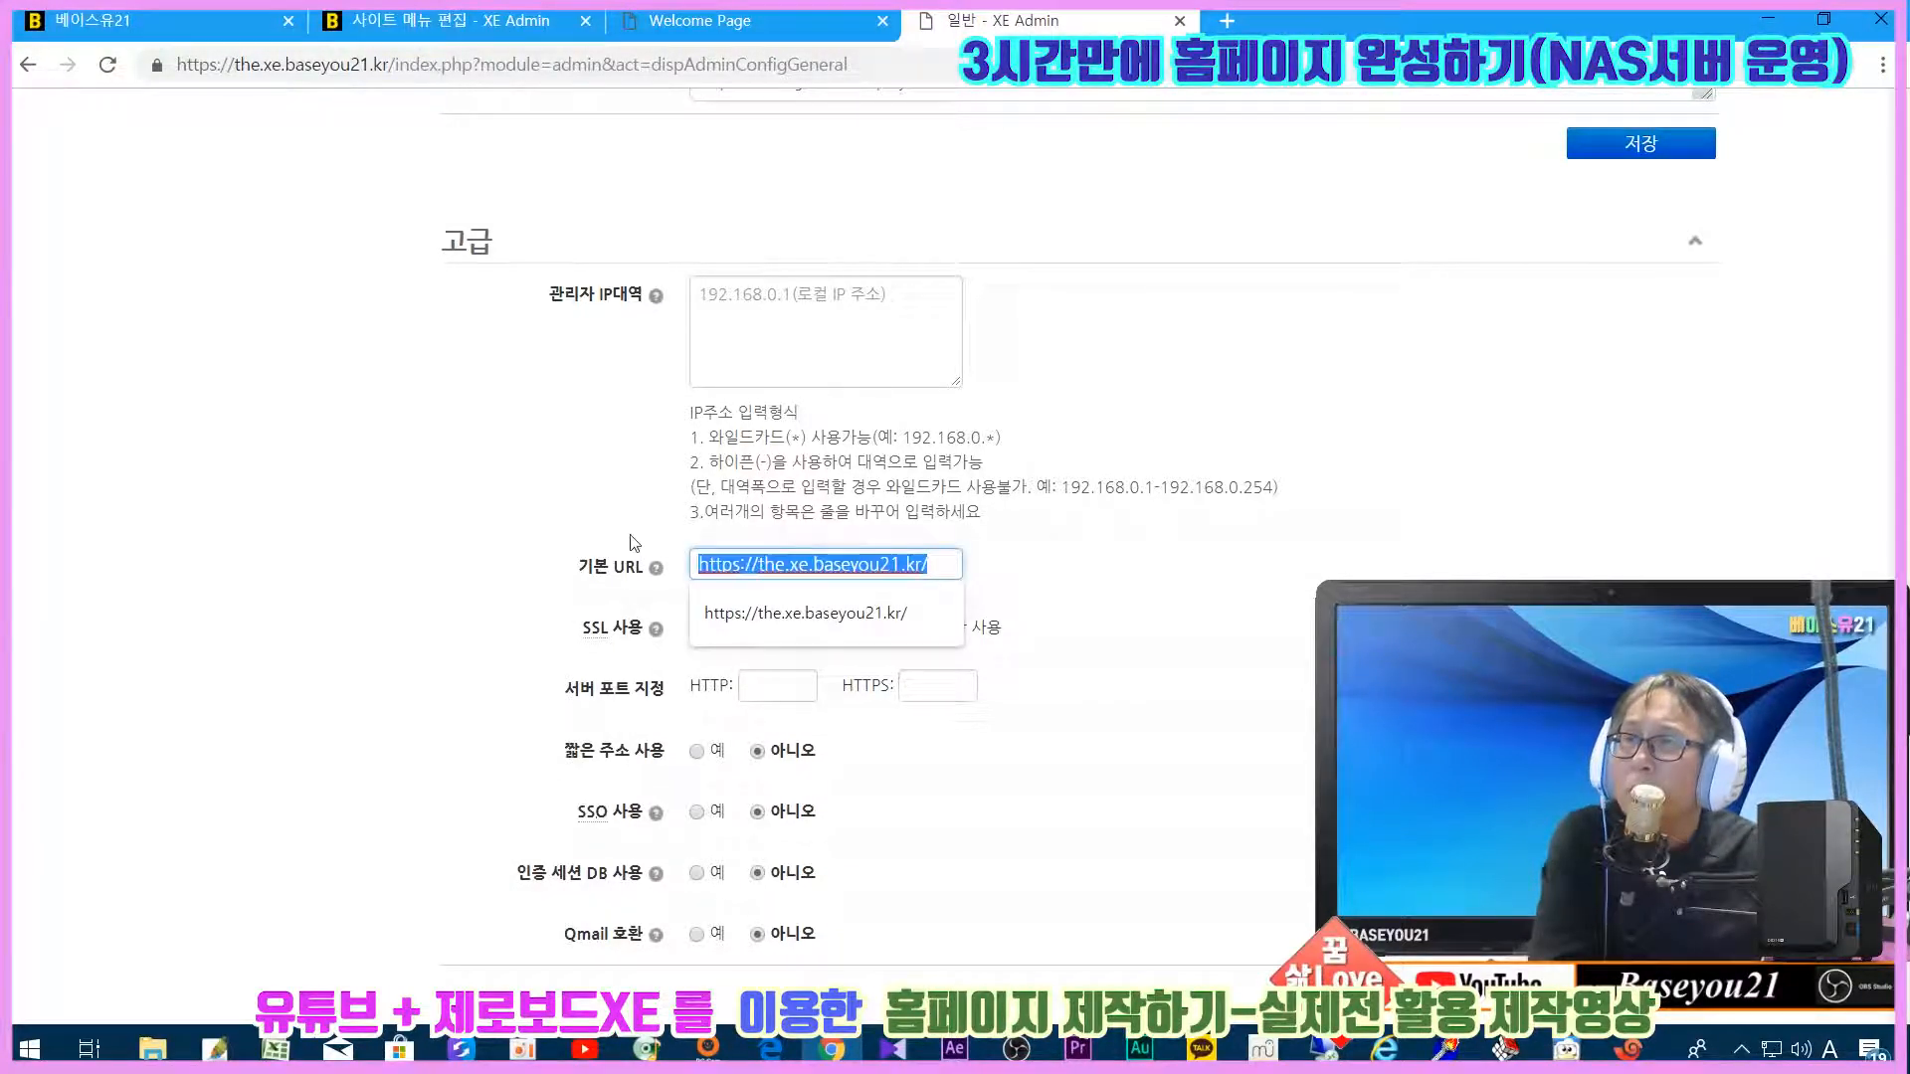
pyautogui.click(1251, 566)
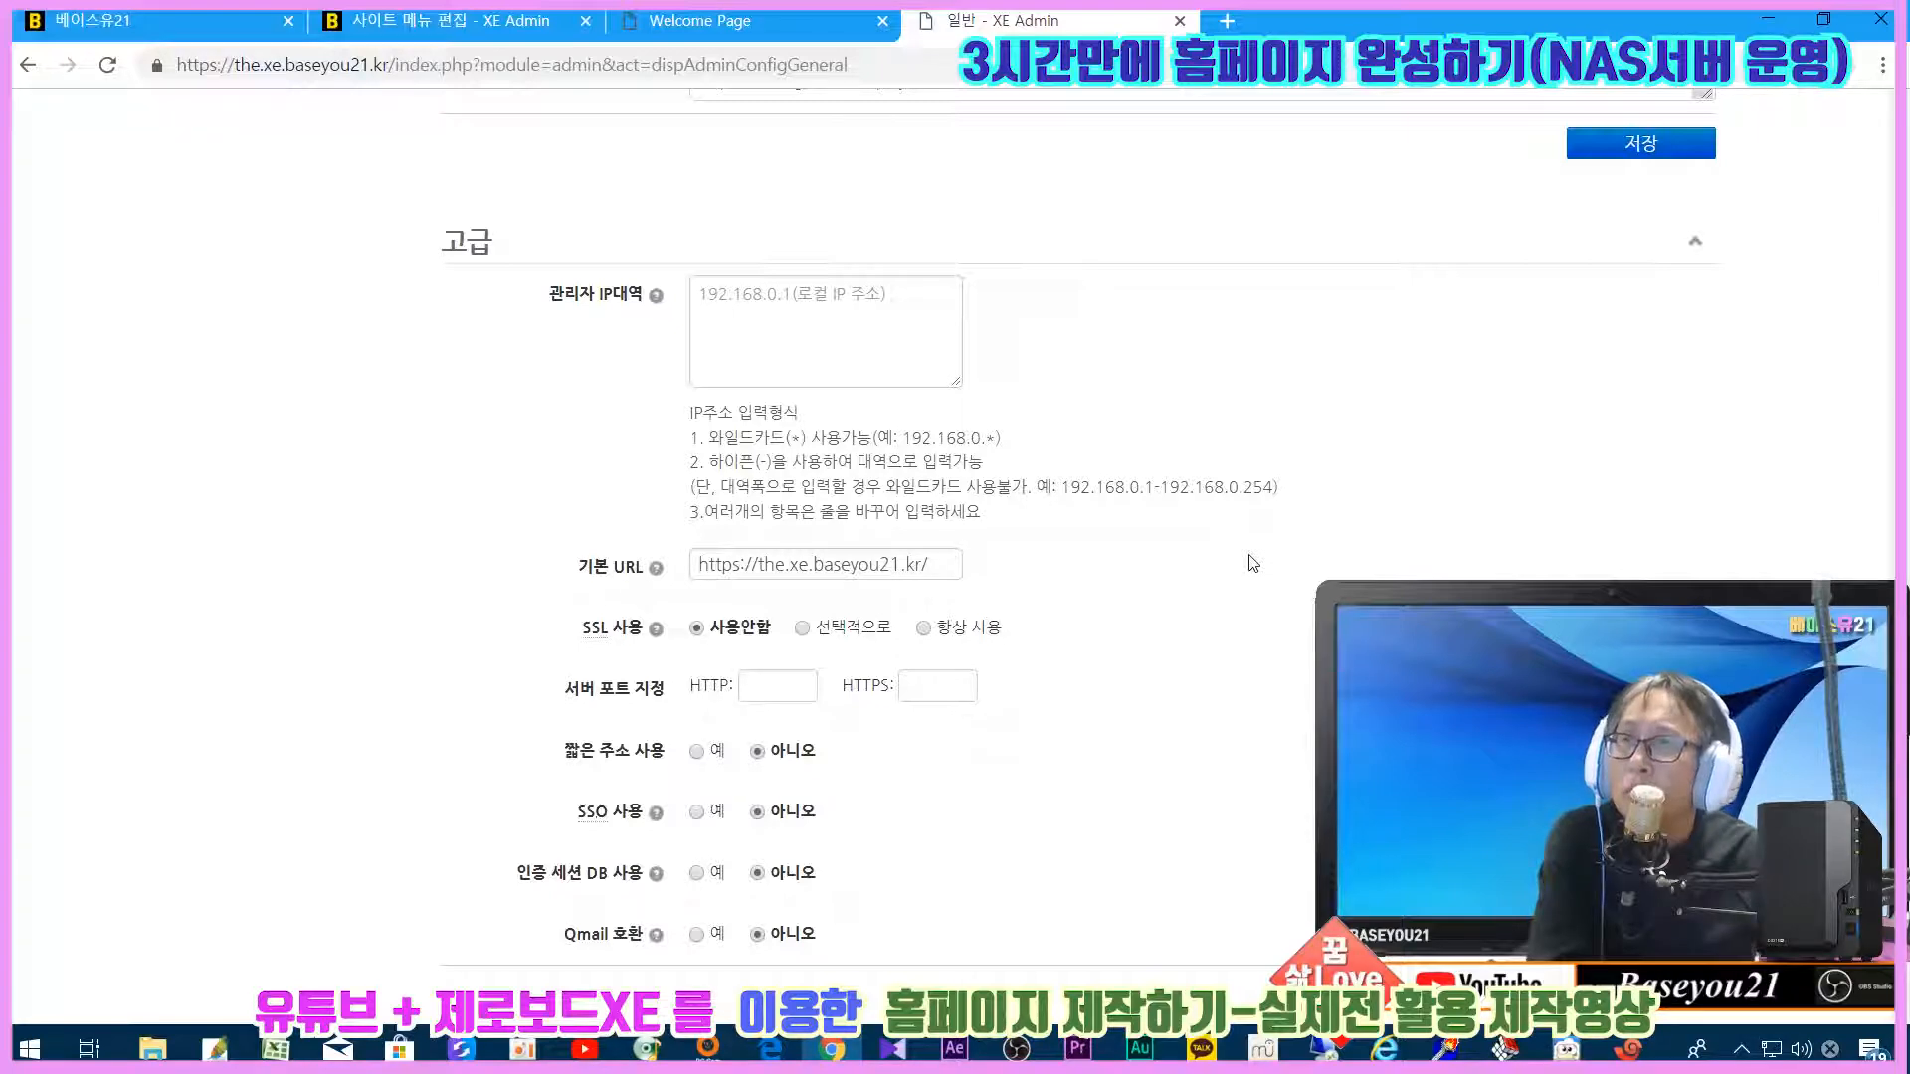
pyautogui.click(952, 570)
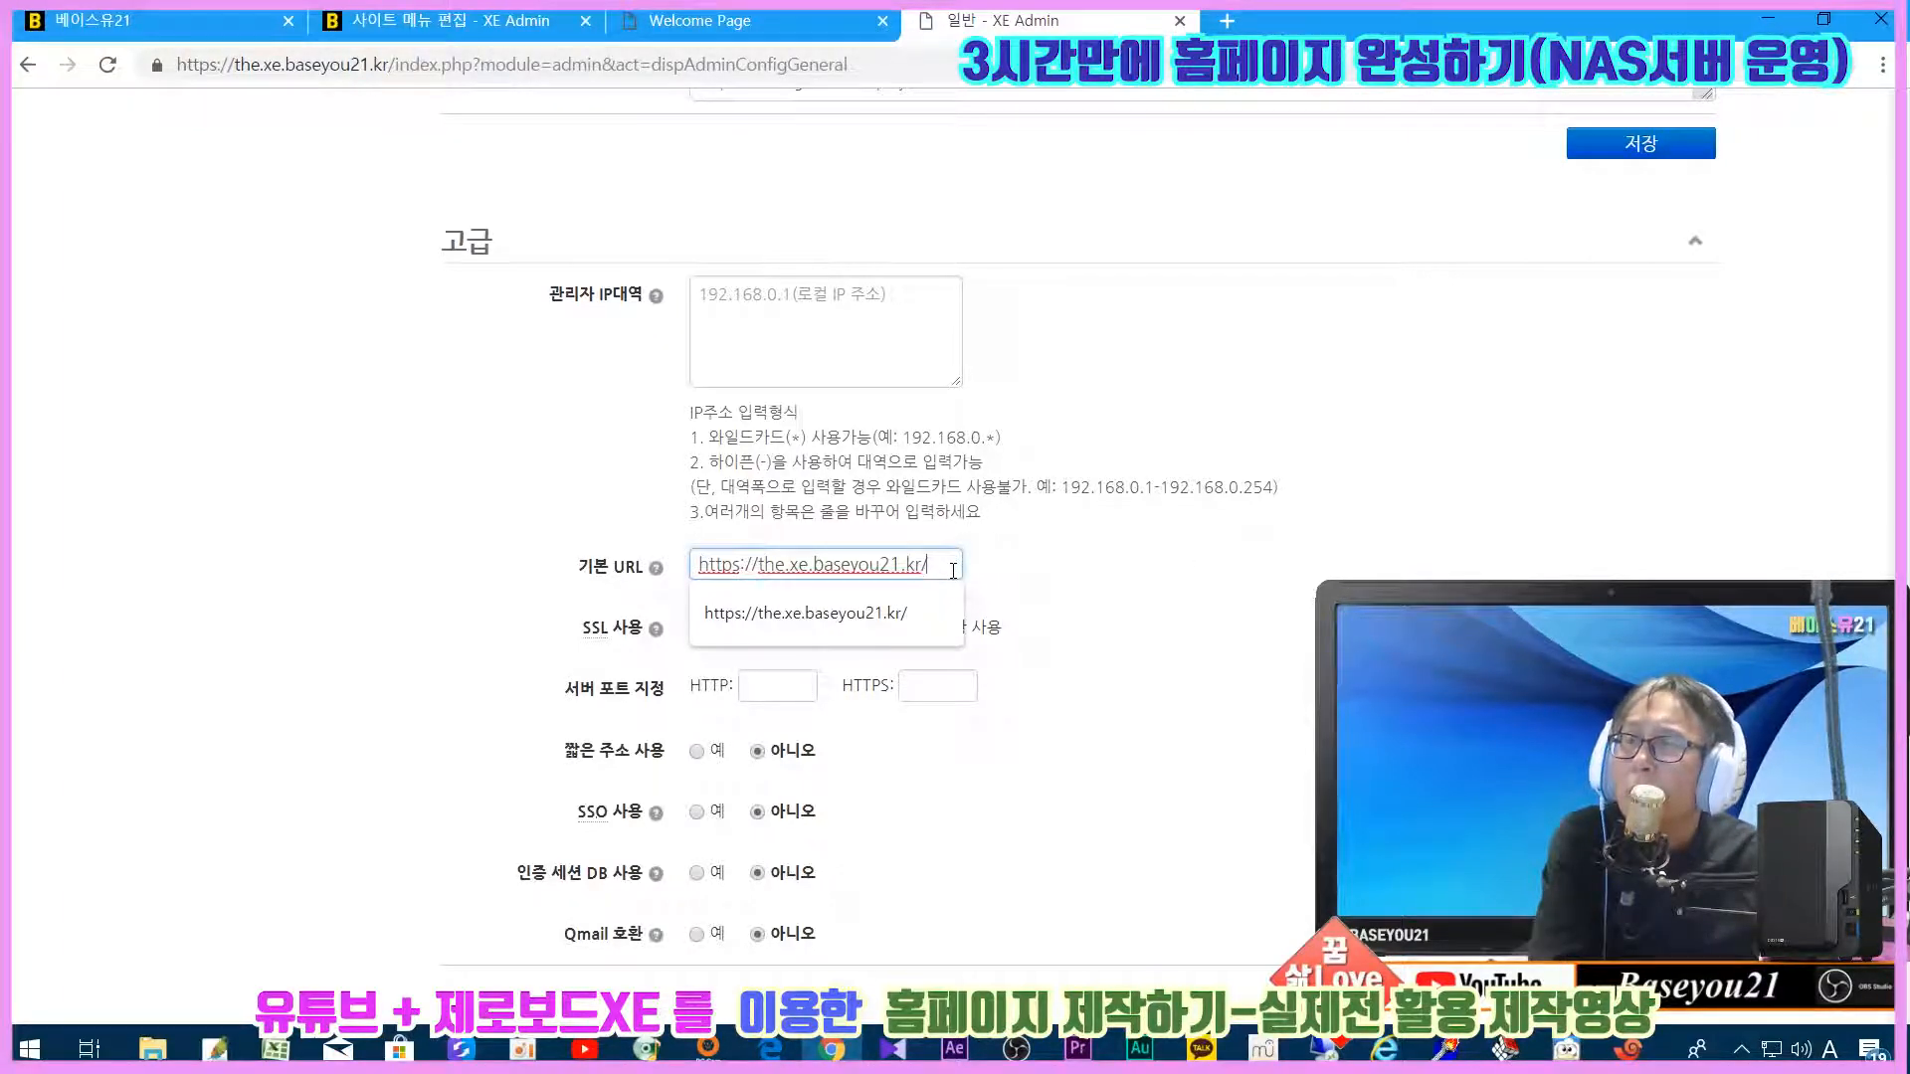
pyautogui.click(1144, 602)
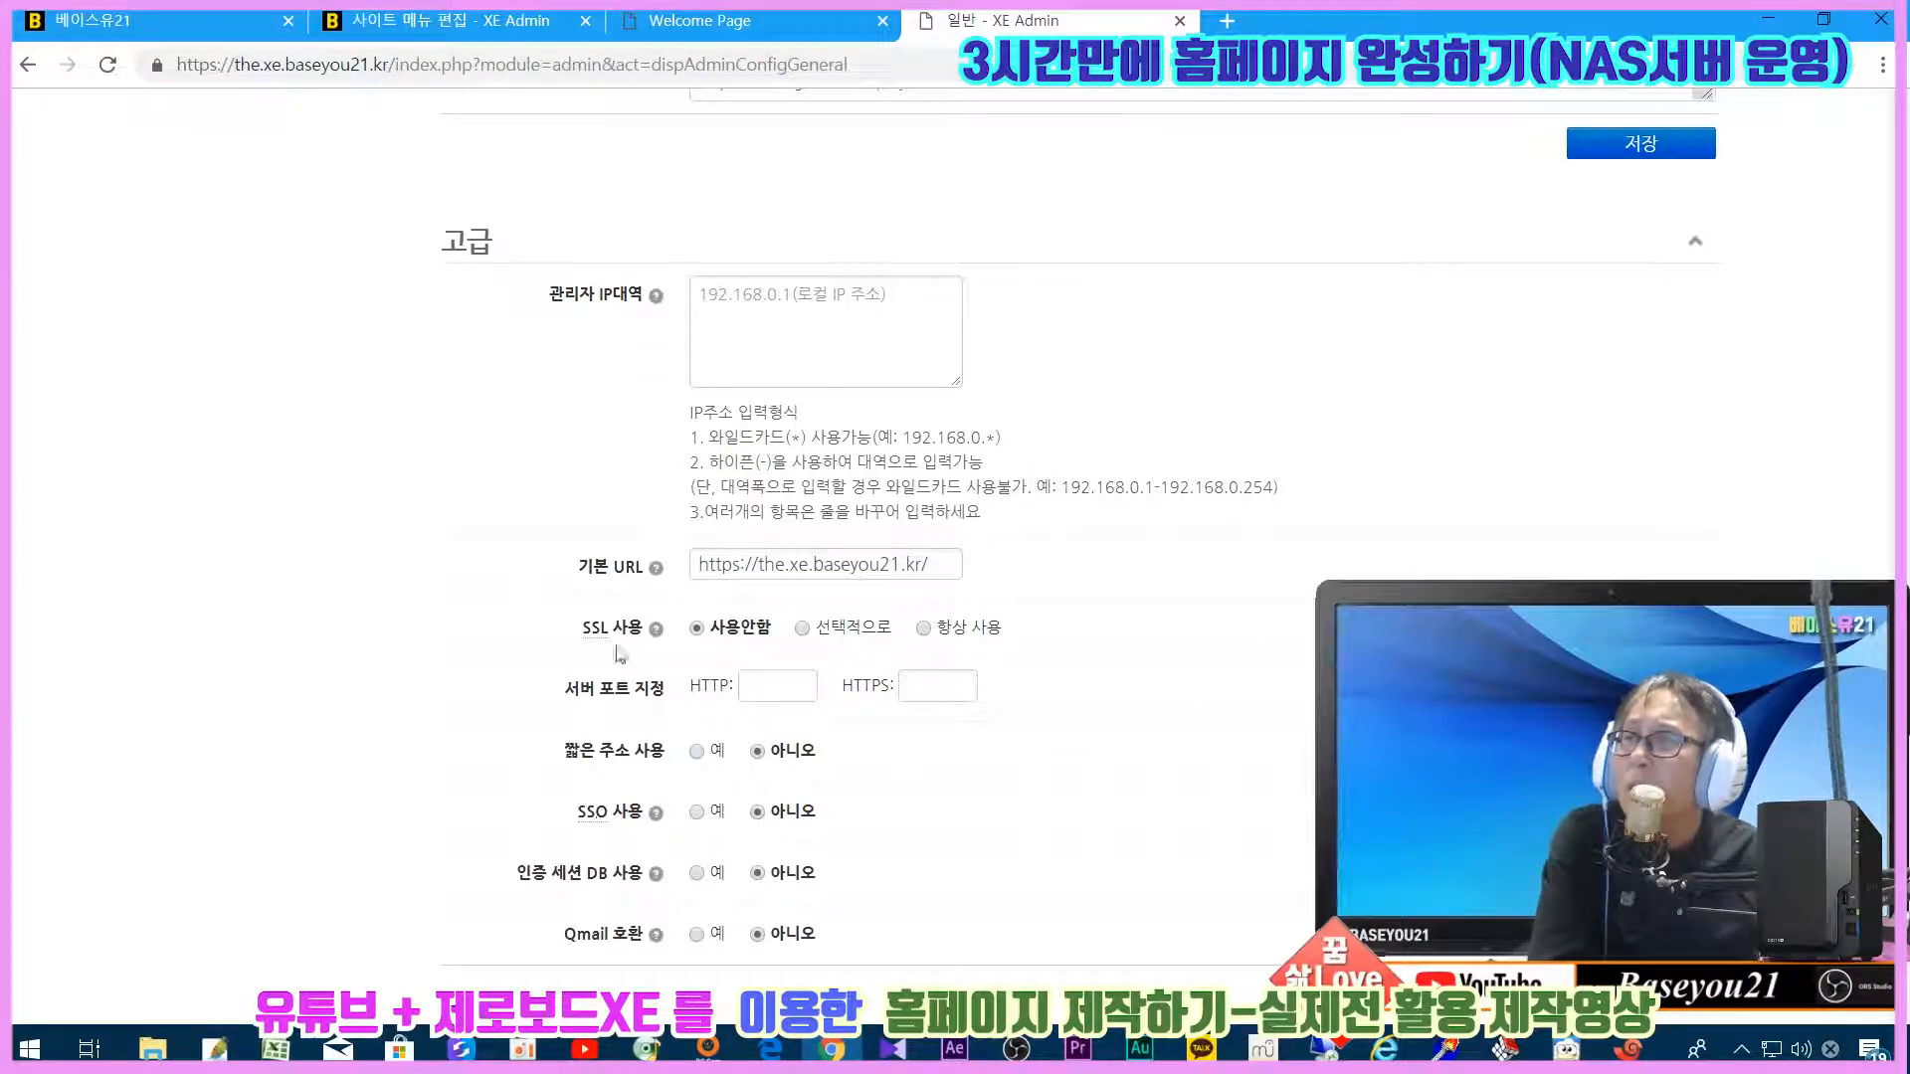
# Step: Set SSL to 항상 사용 with HTTP port 80 and HTTPS port 443, and save
pyautogui.click(923, 628)
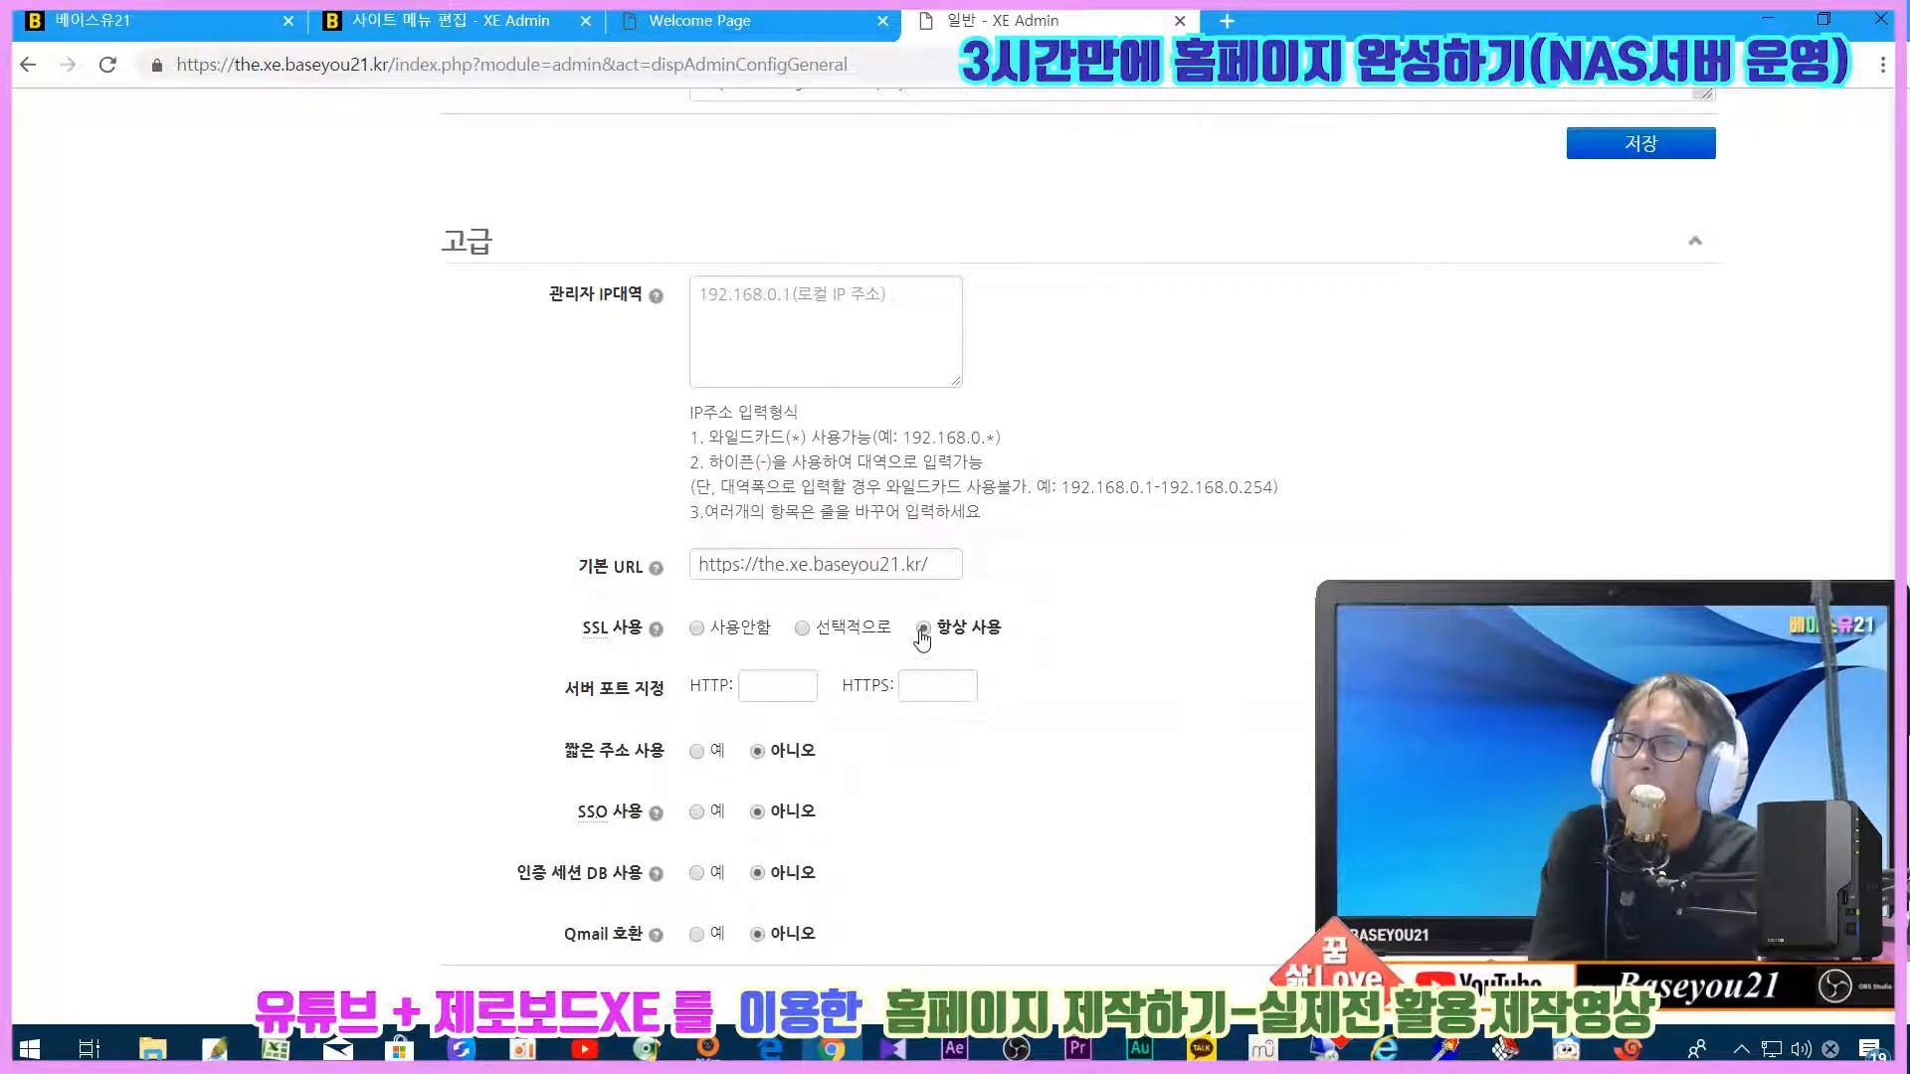
pyautogui.click(777, 684)
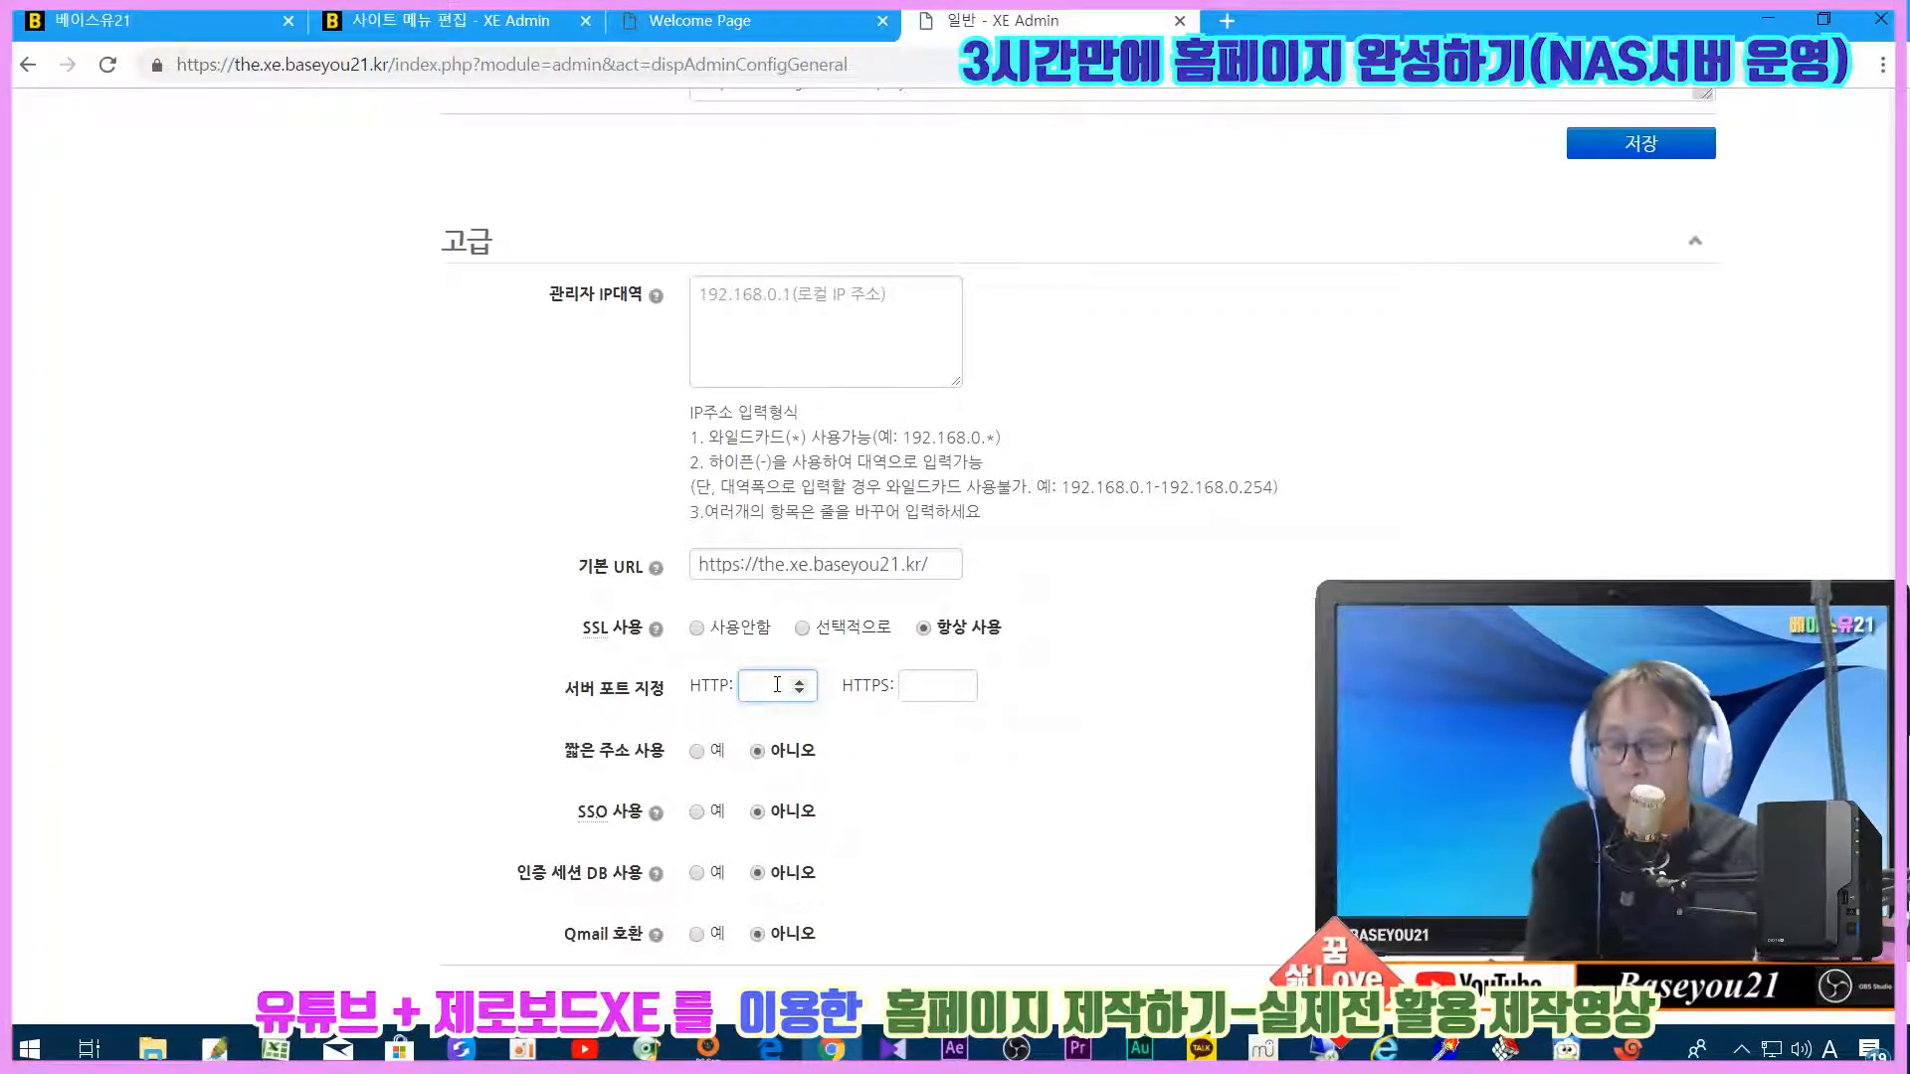
pyautogui.click(938, 687)
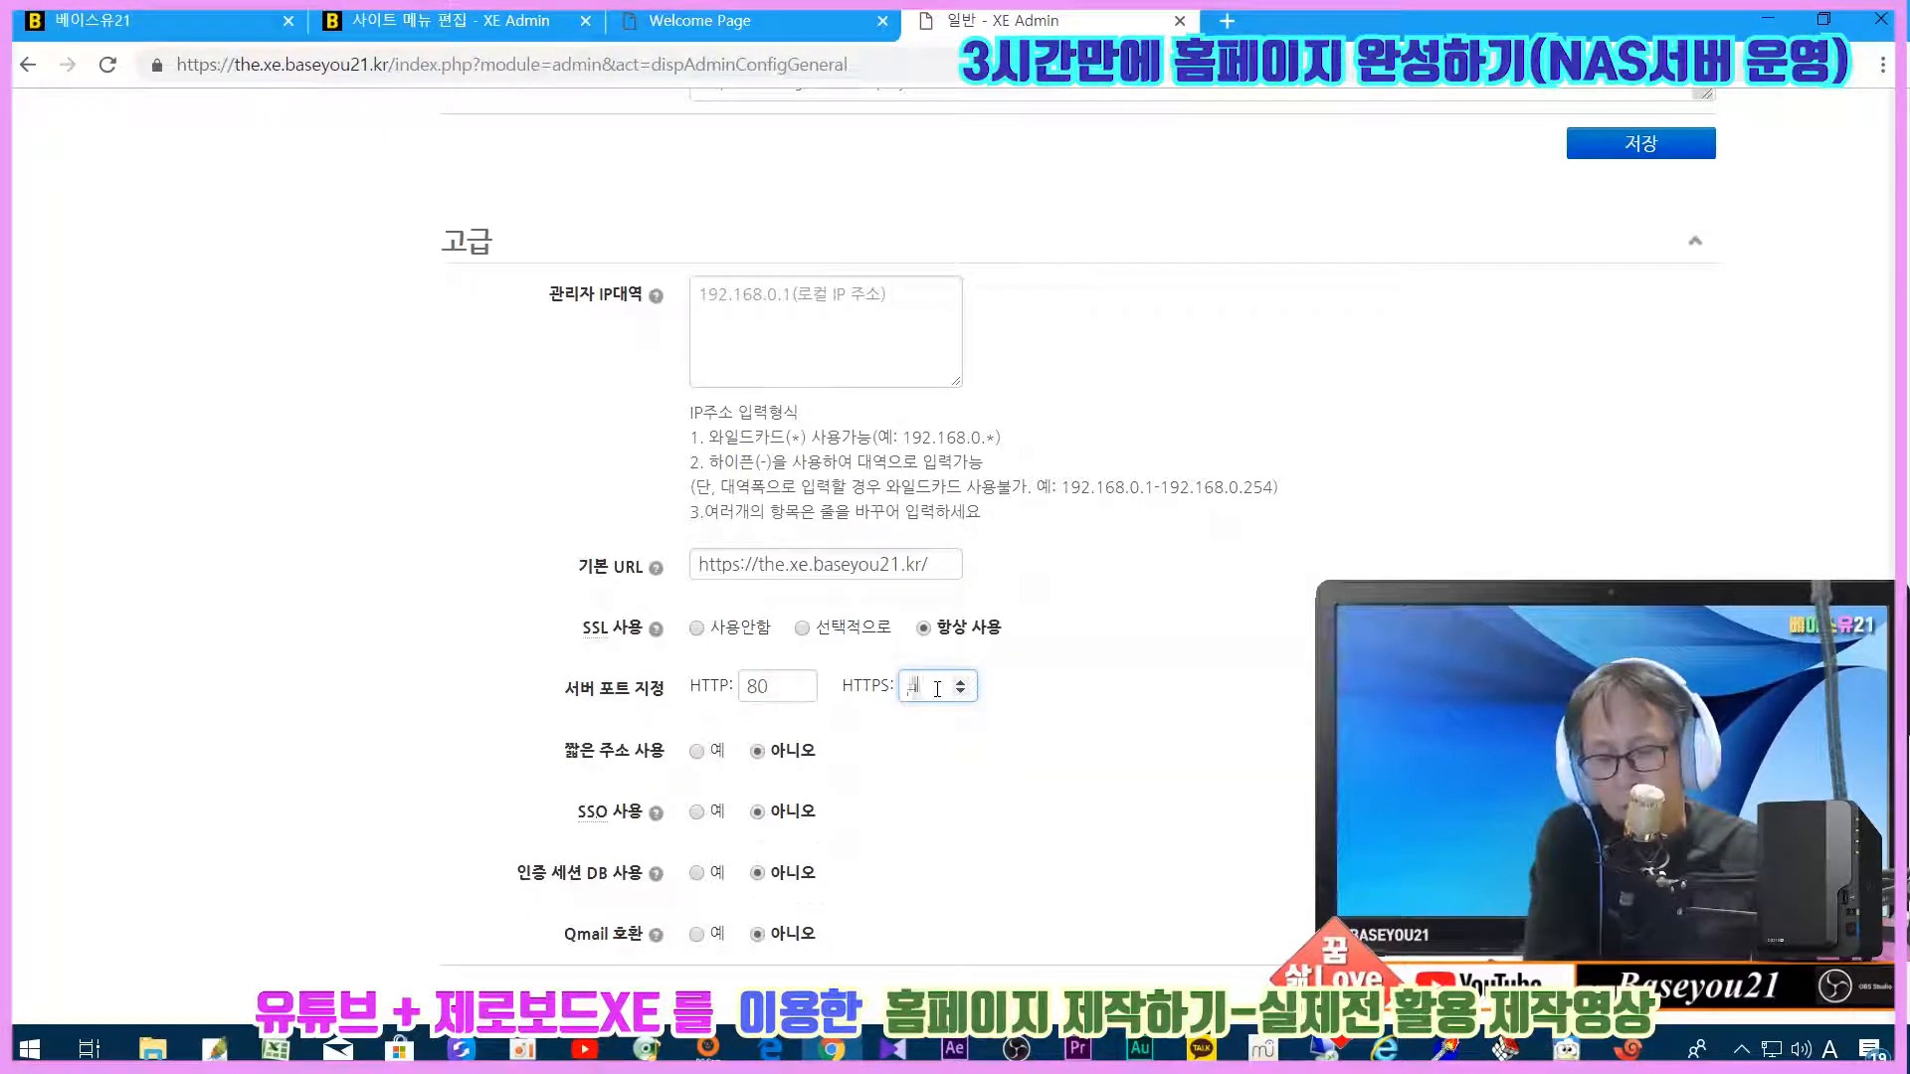
pyautogui.write('443')
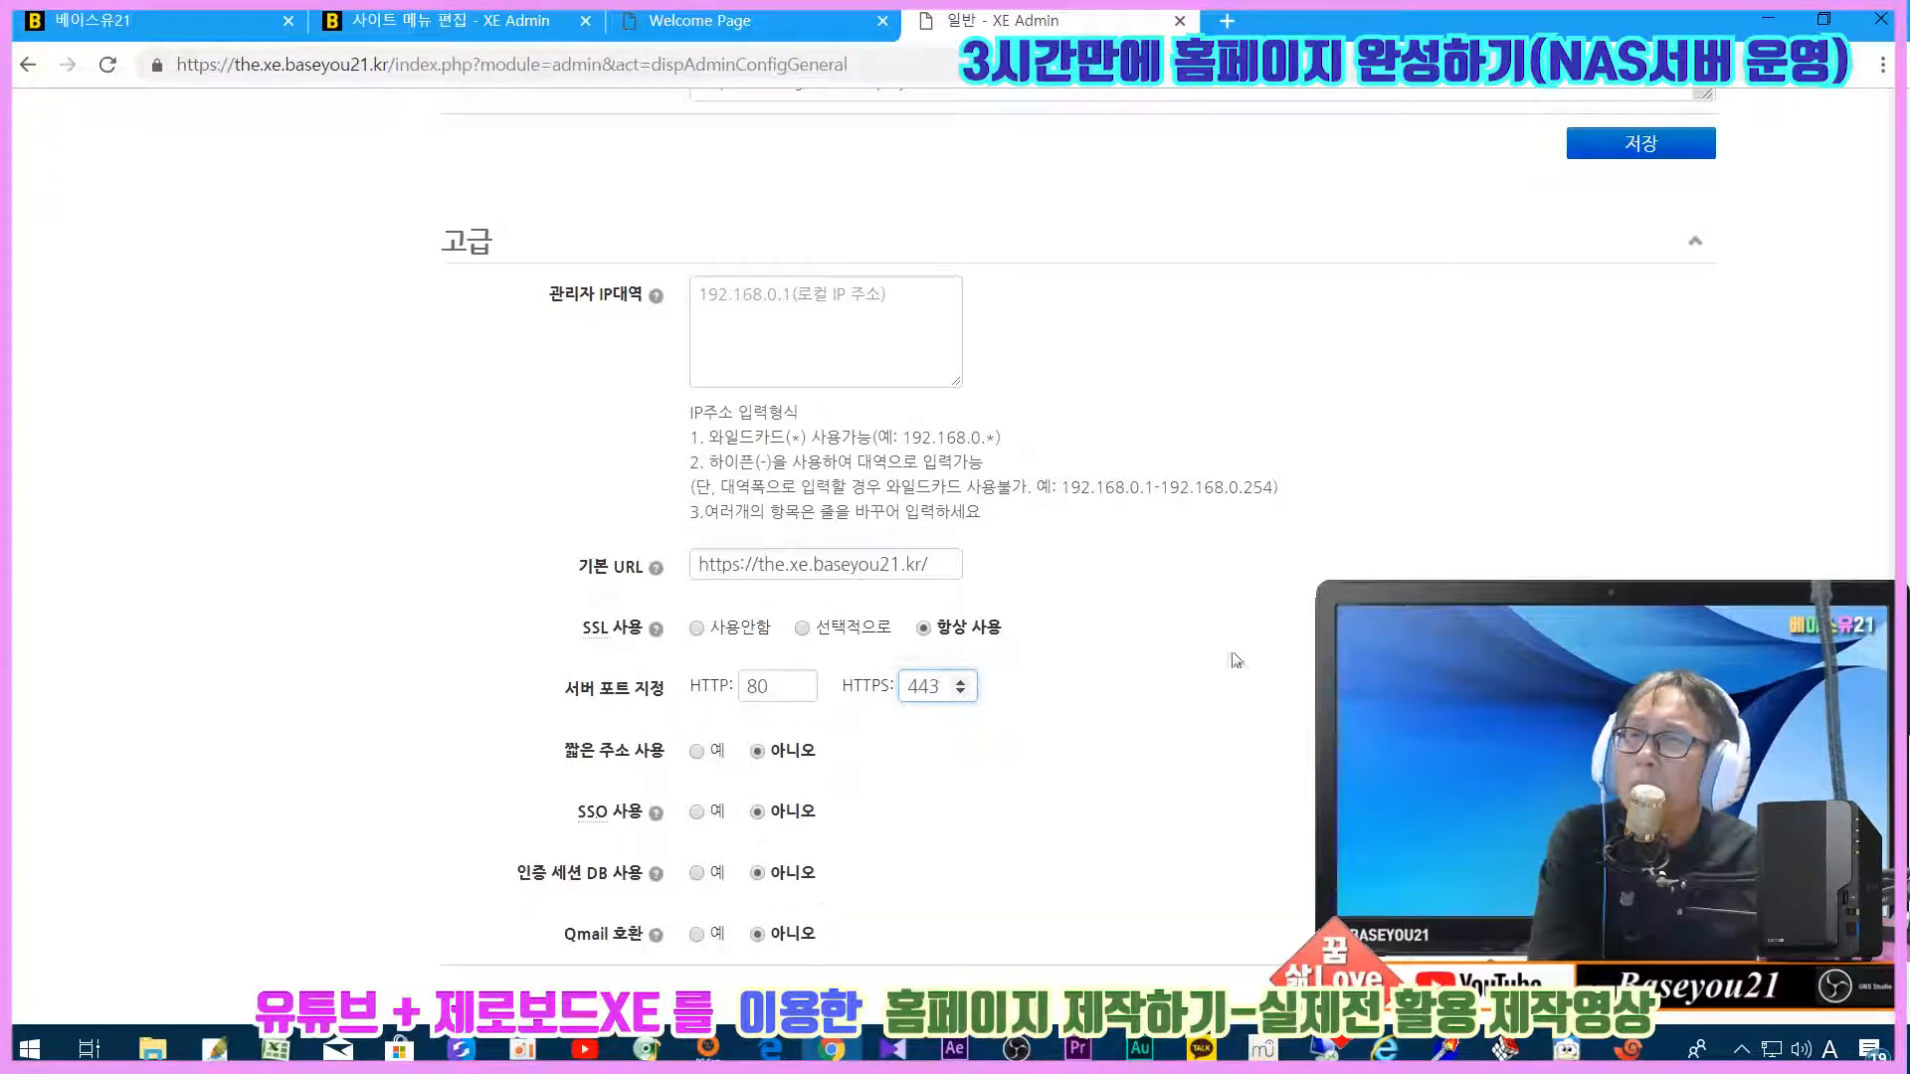
pyautogui.scroll(-2, 1084, 641)
pyautogui.press('Return')
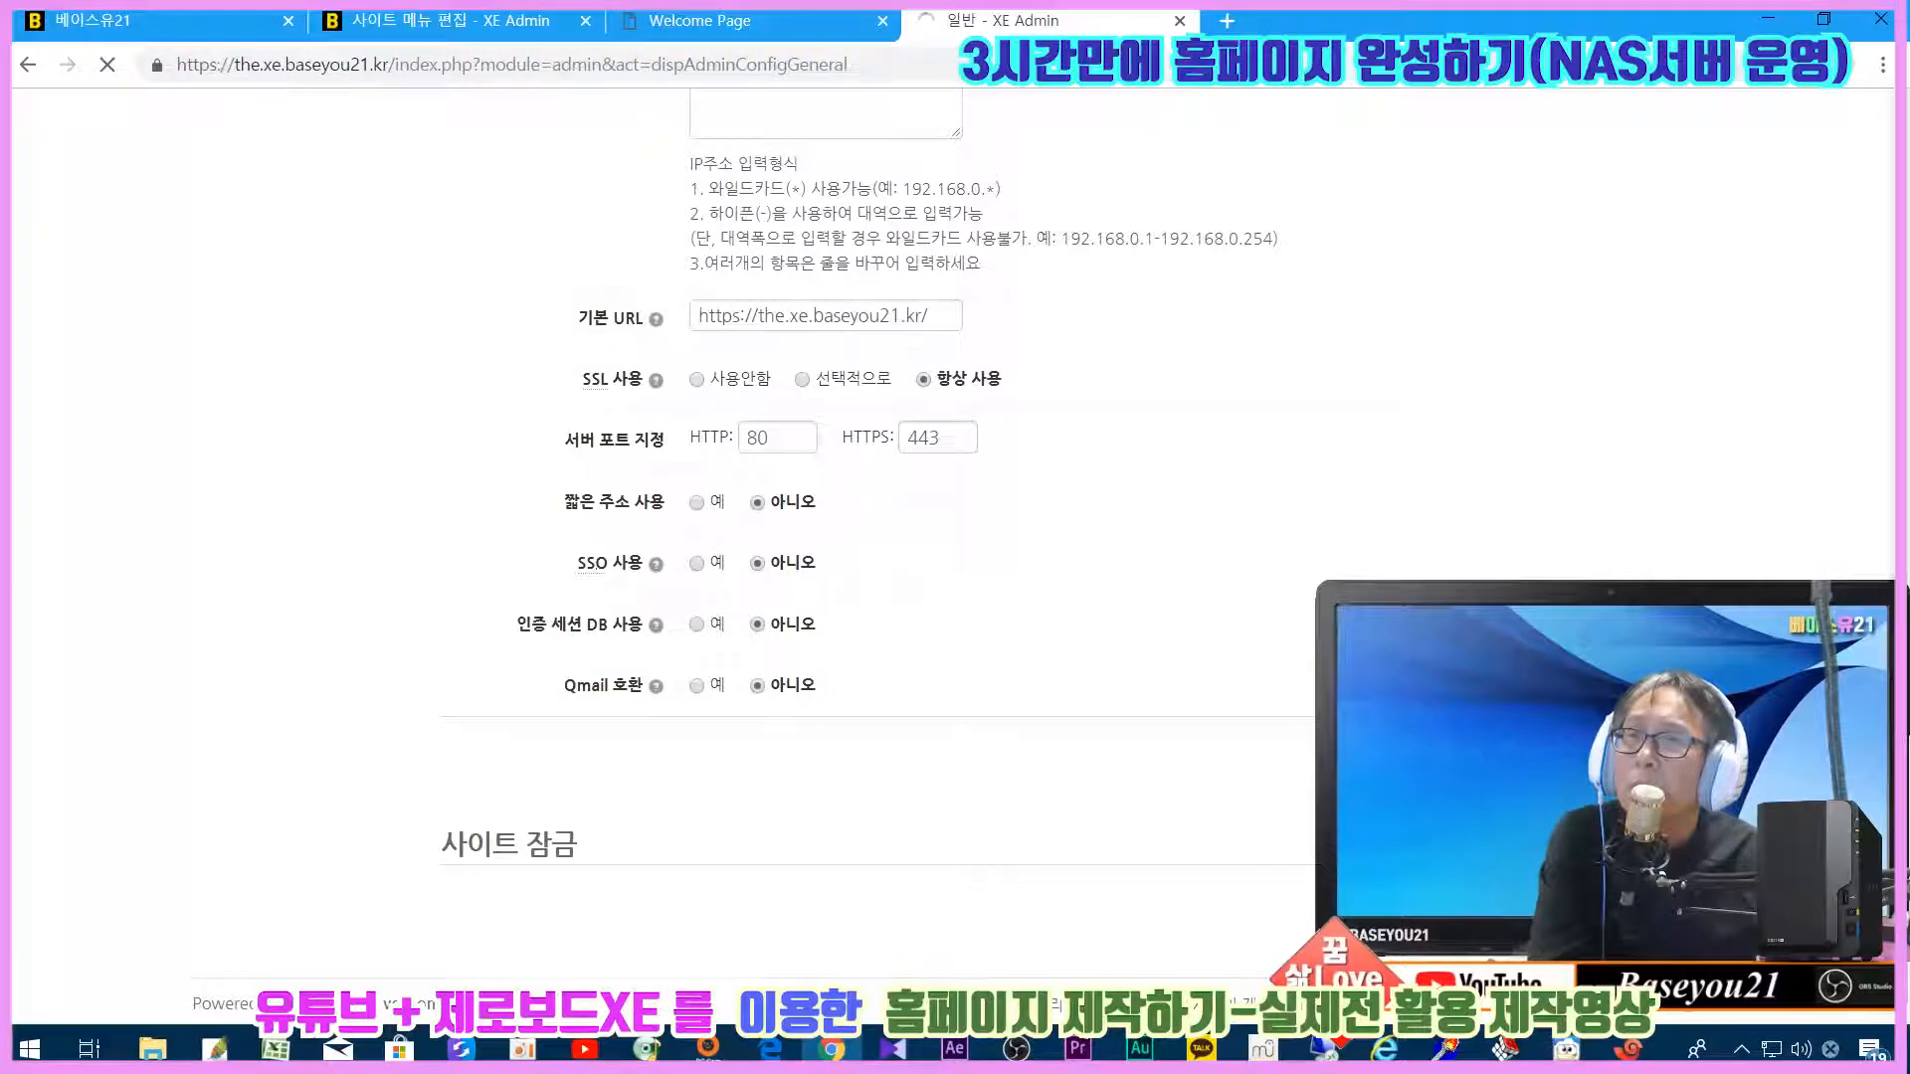
# Step: Reopen 고급 to verify the saved SSL and port settings
pyautogui.scroll(-8, 955, 537)
pyautogui.scroll(-6, 955, 537)
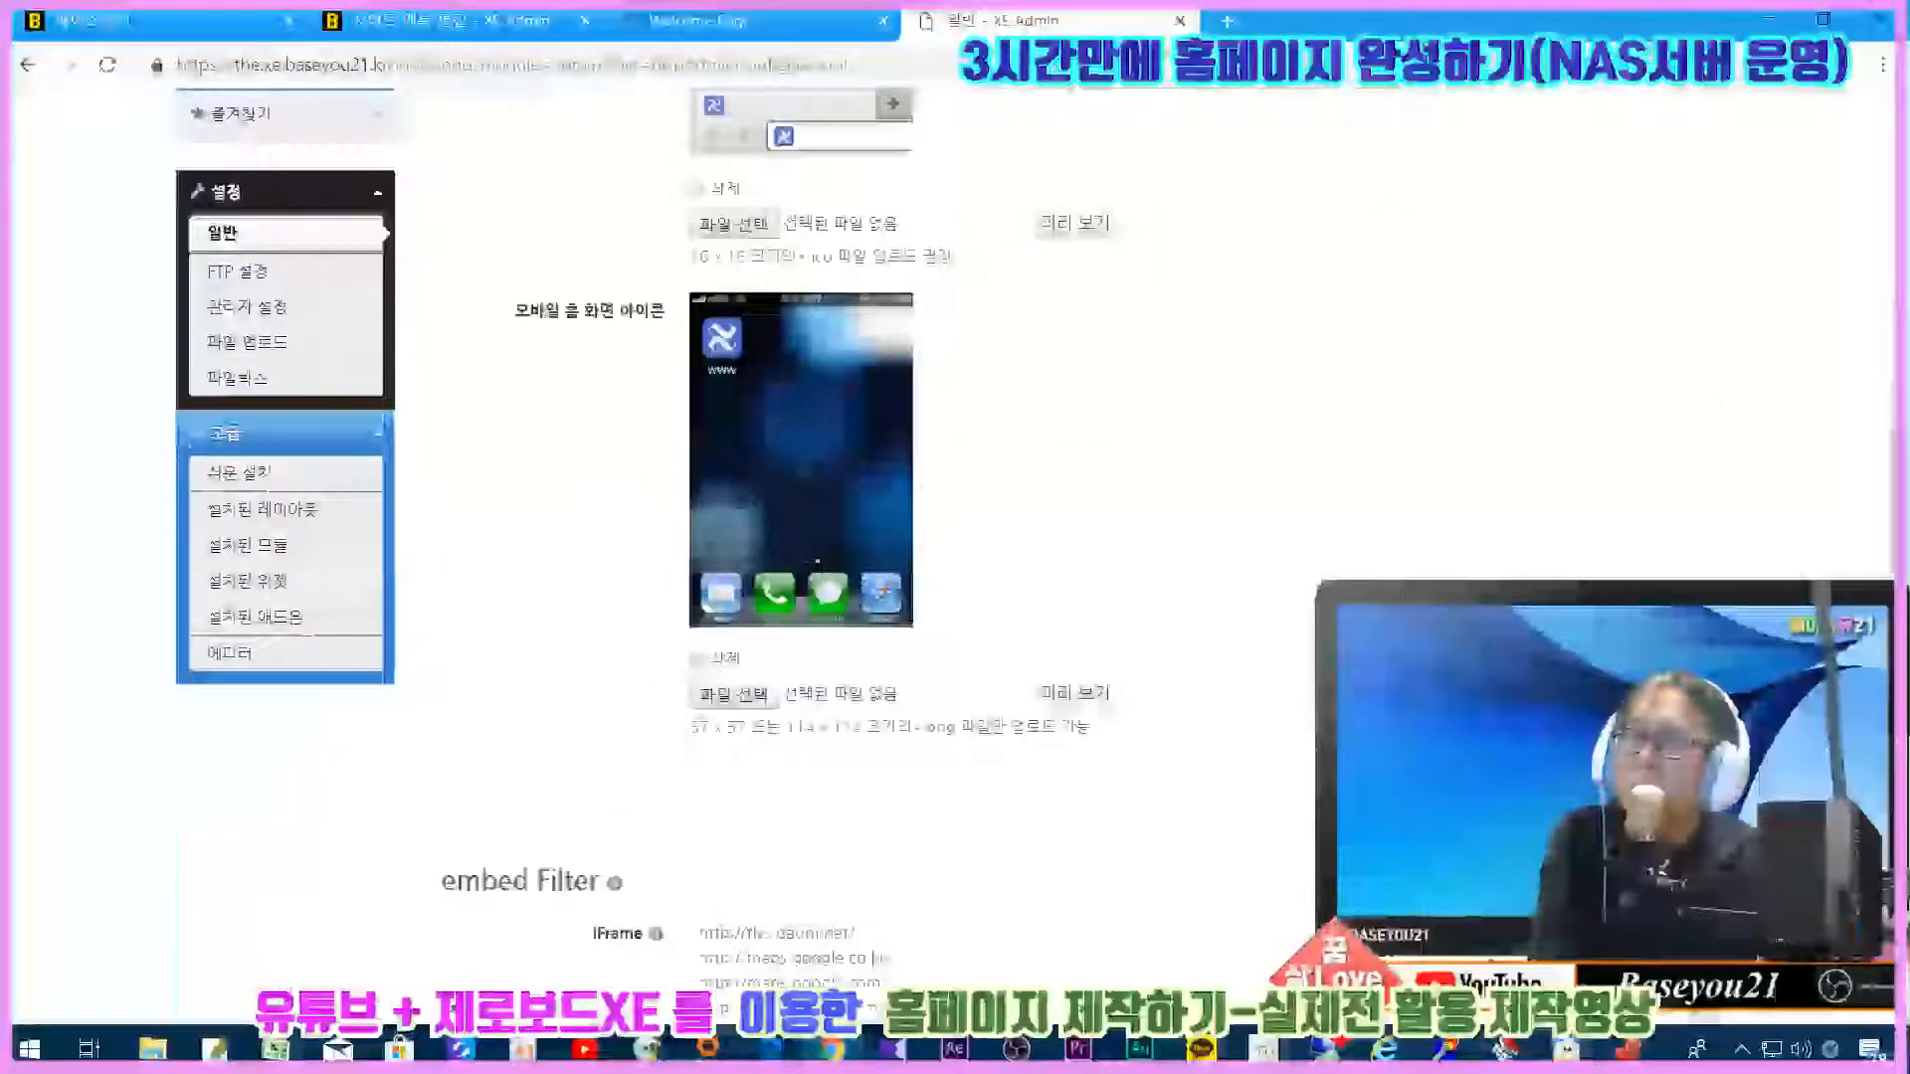
pyautogui.scroll(3, 1190, 766)
pyautogui.scroll(-6, 1190, 766)
pyautogui.click(1190, 762)
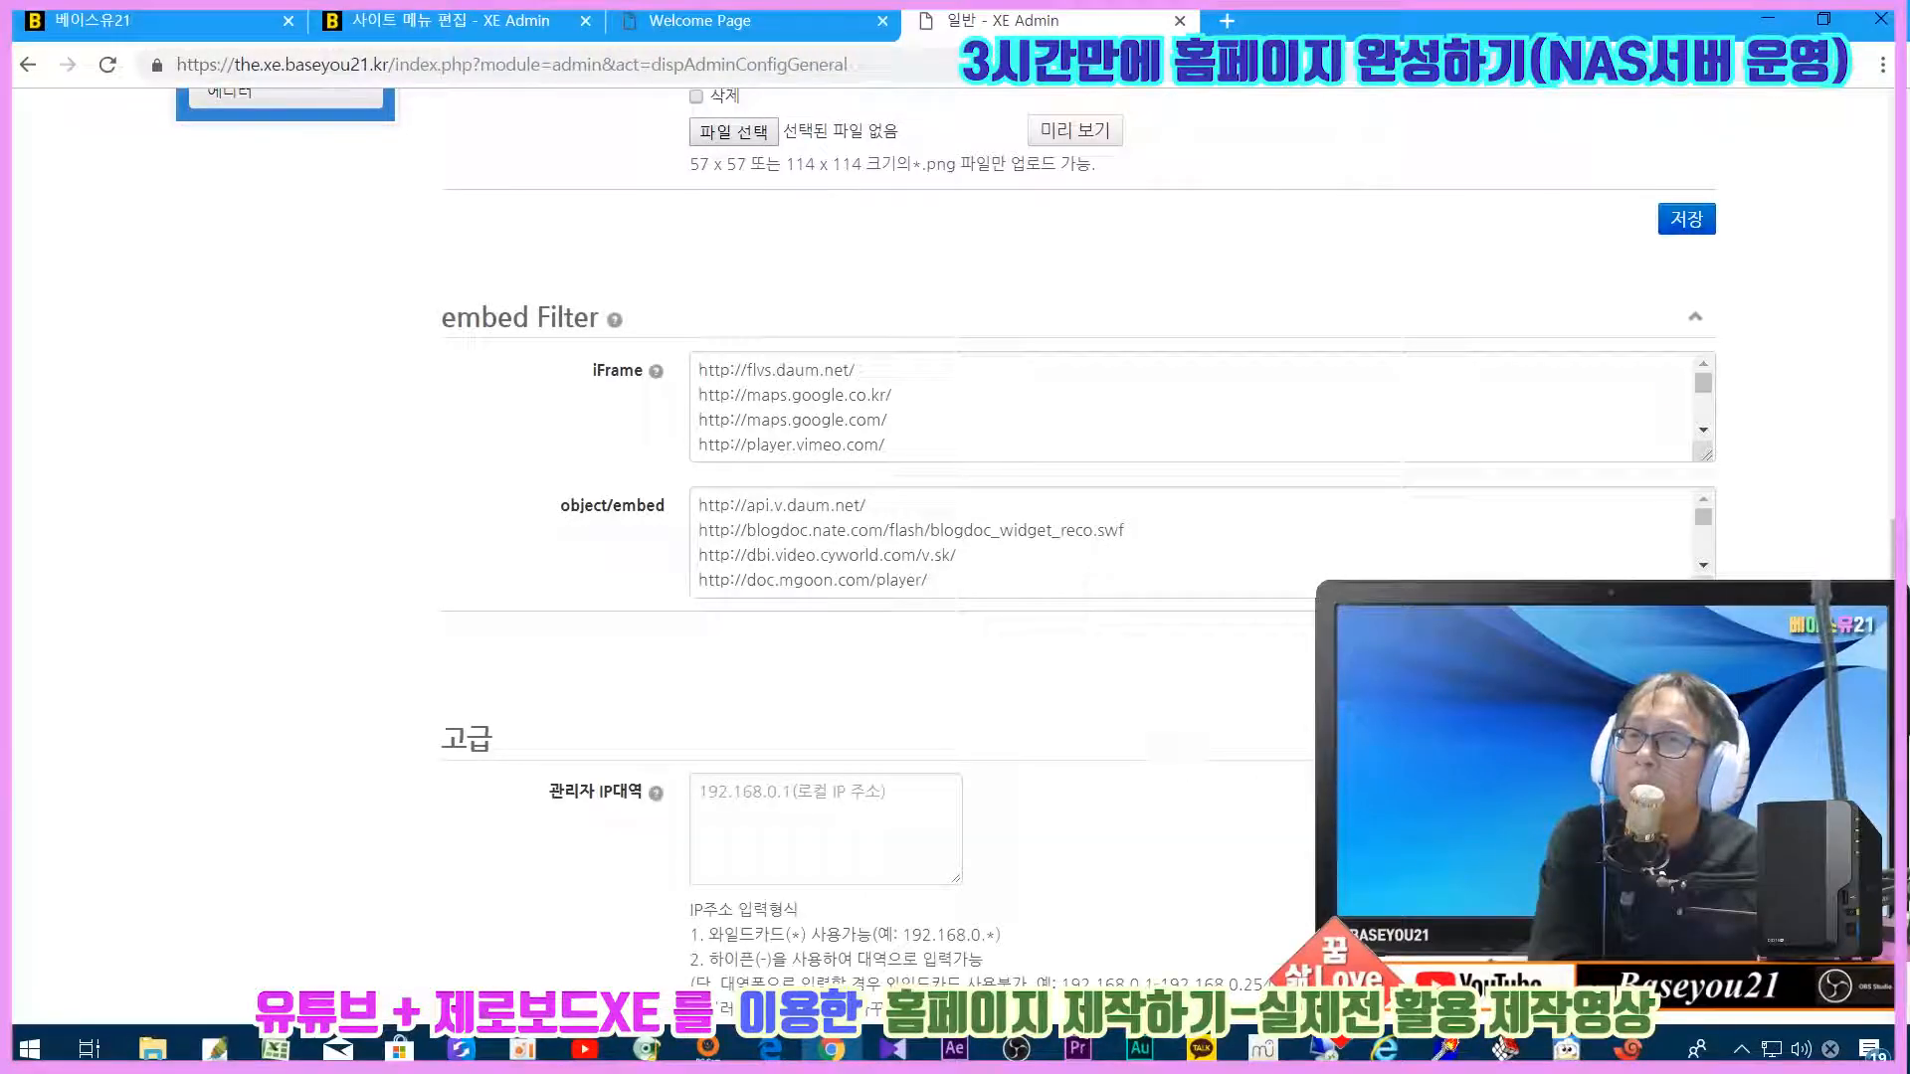
pyautogui.scroll(-5, 995, 764)
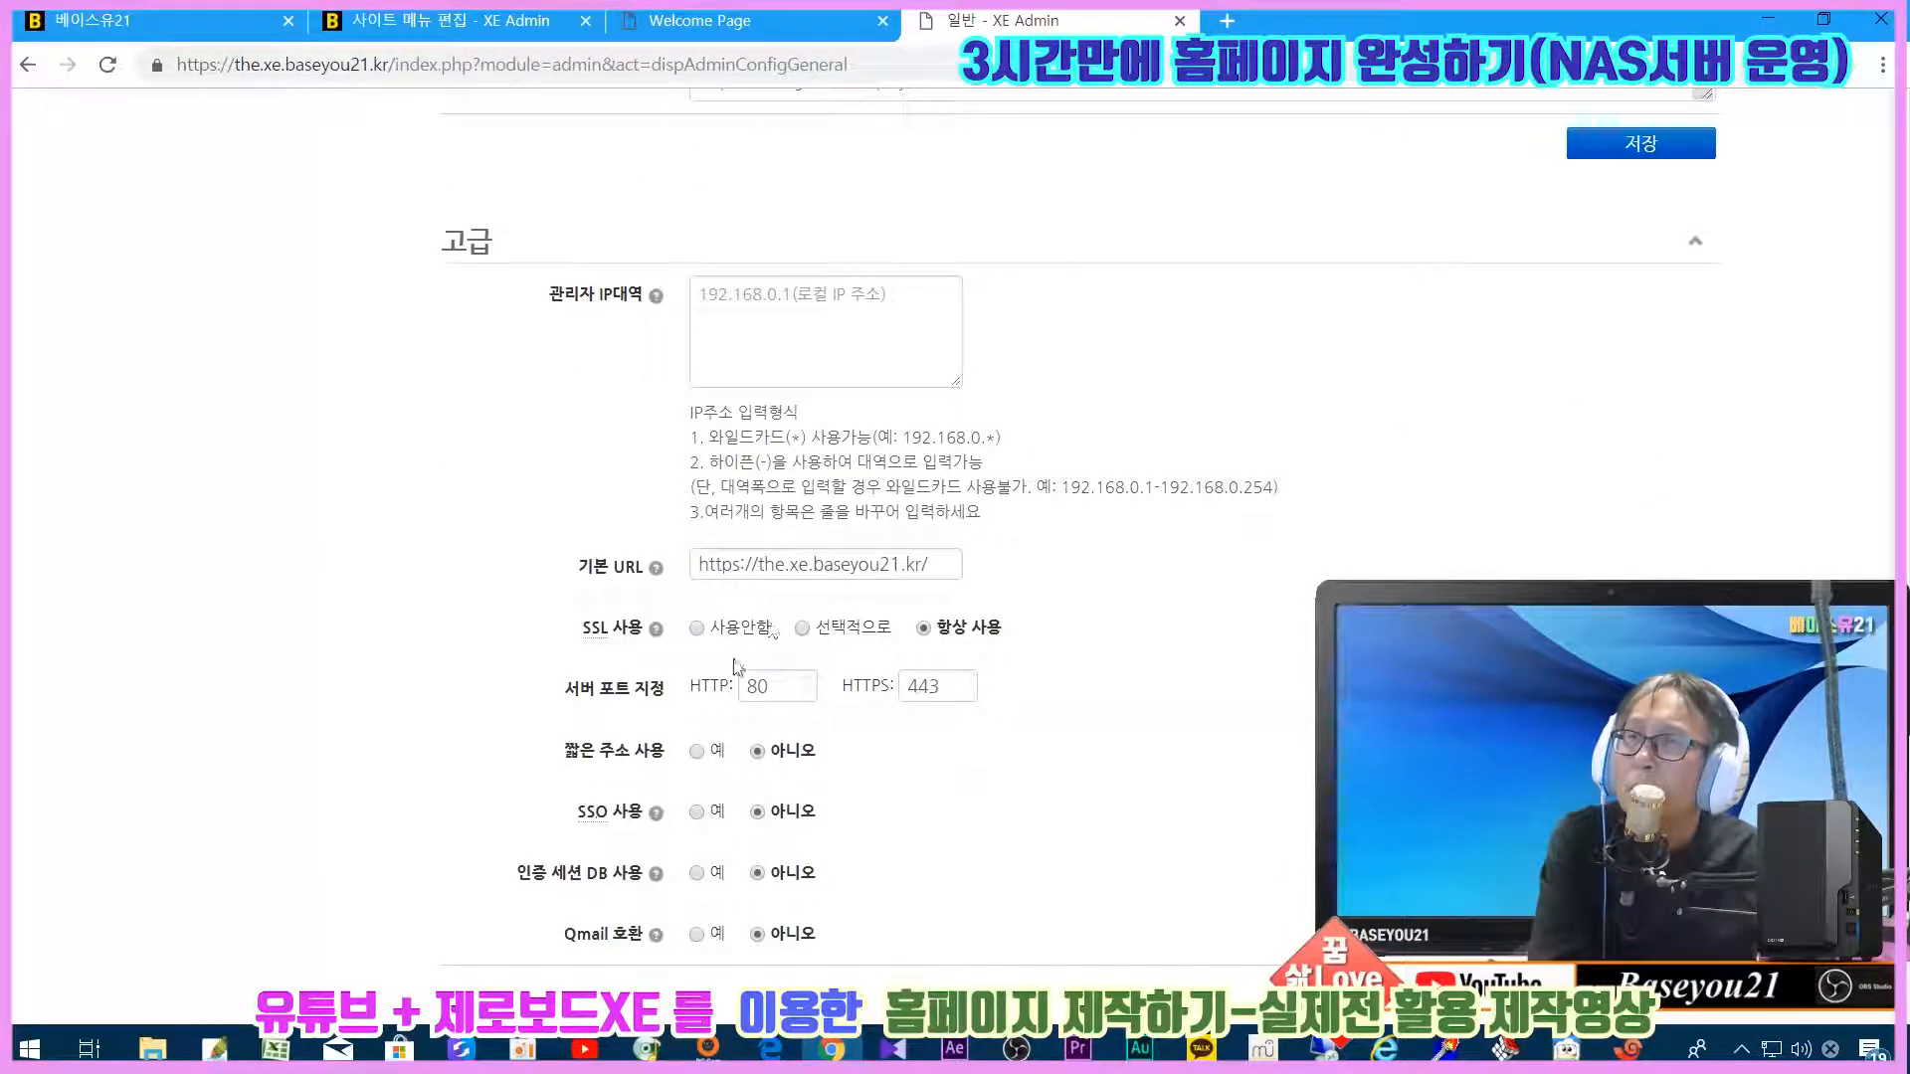
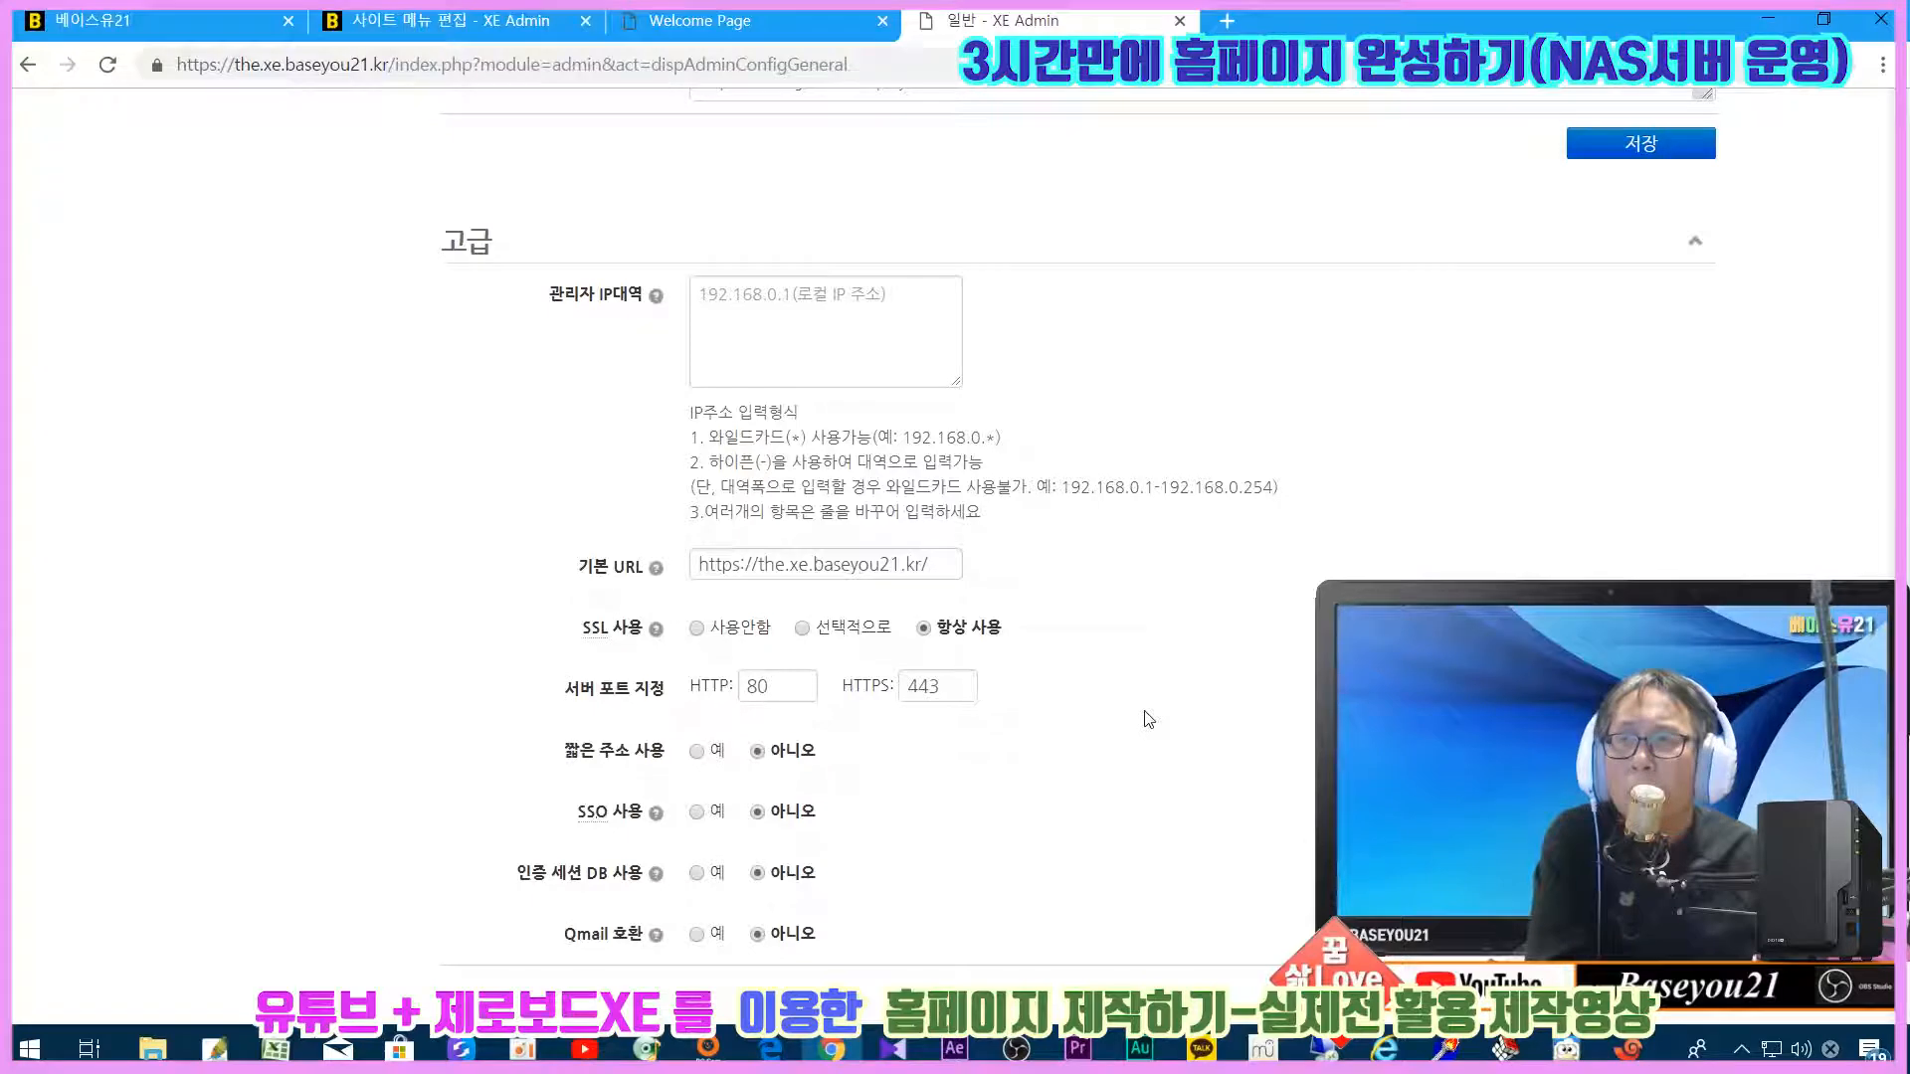
# Step: Move from the general settings to the FTP 설정 page in the admin sidebar
pyautogui.scroll(15, 1149, 719)
pyautogui.scroll(7, 1144, 716)
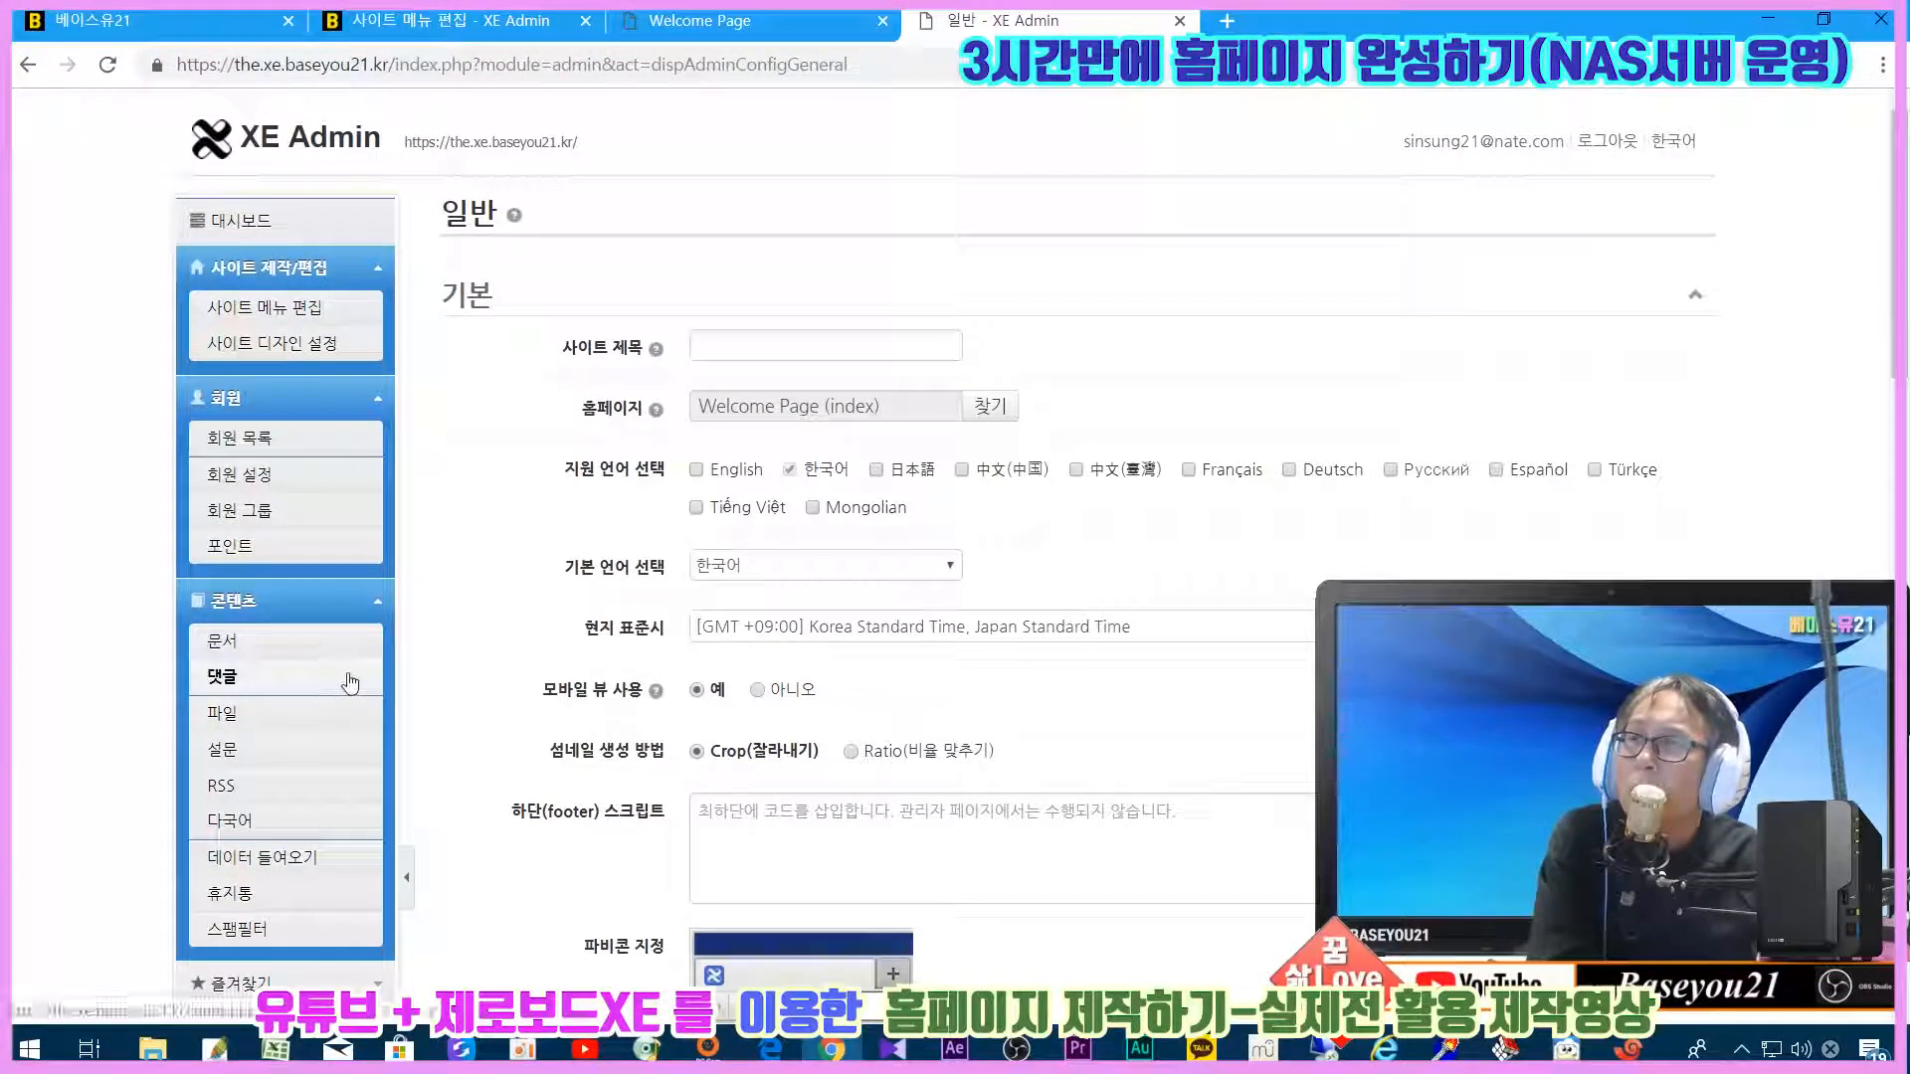
pyautogui.scroll(-5, 510, 720)
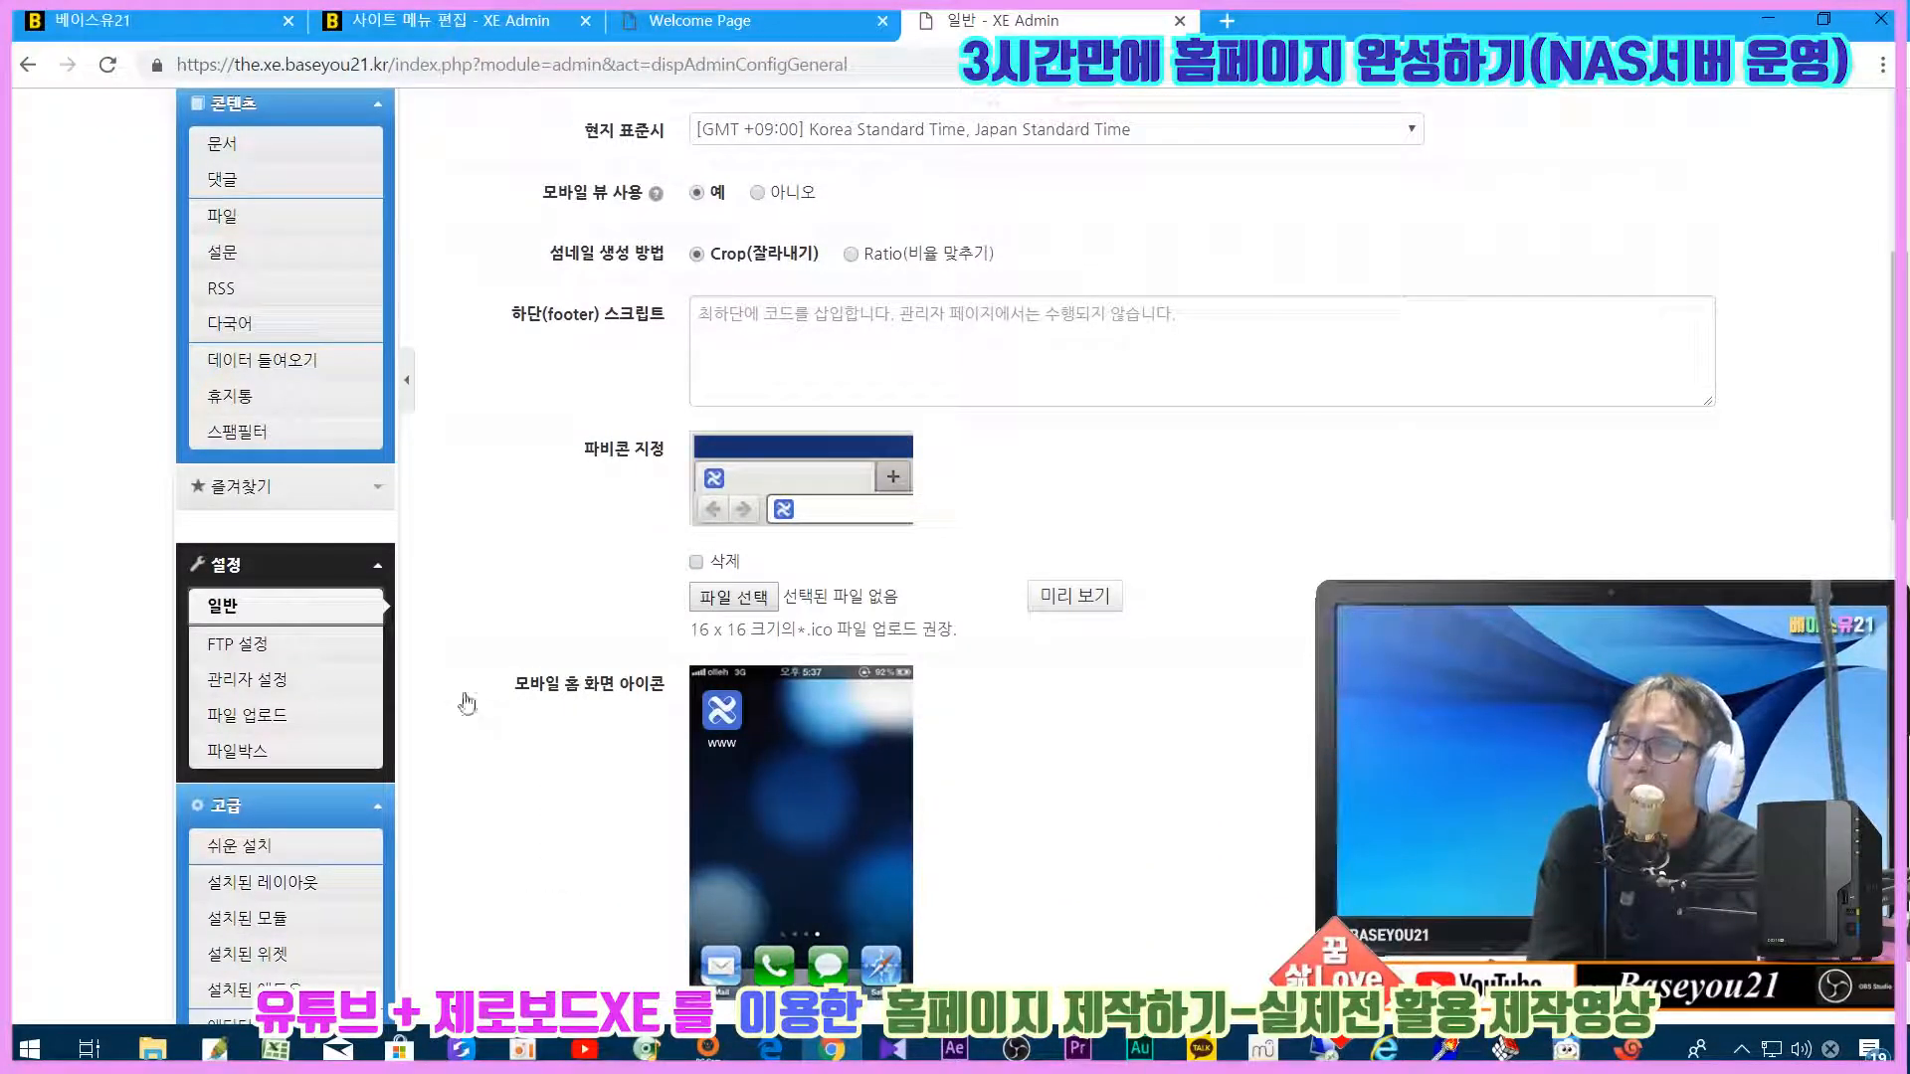
pyautogui.click(298, 654)
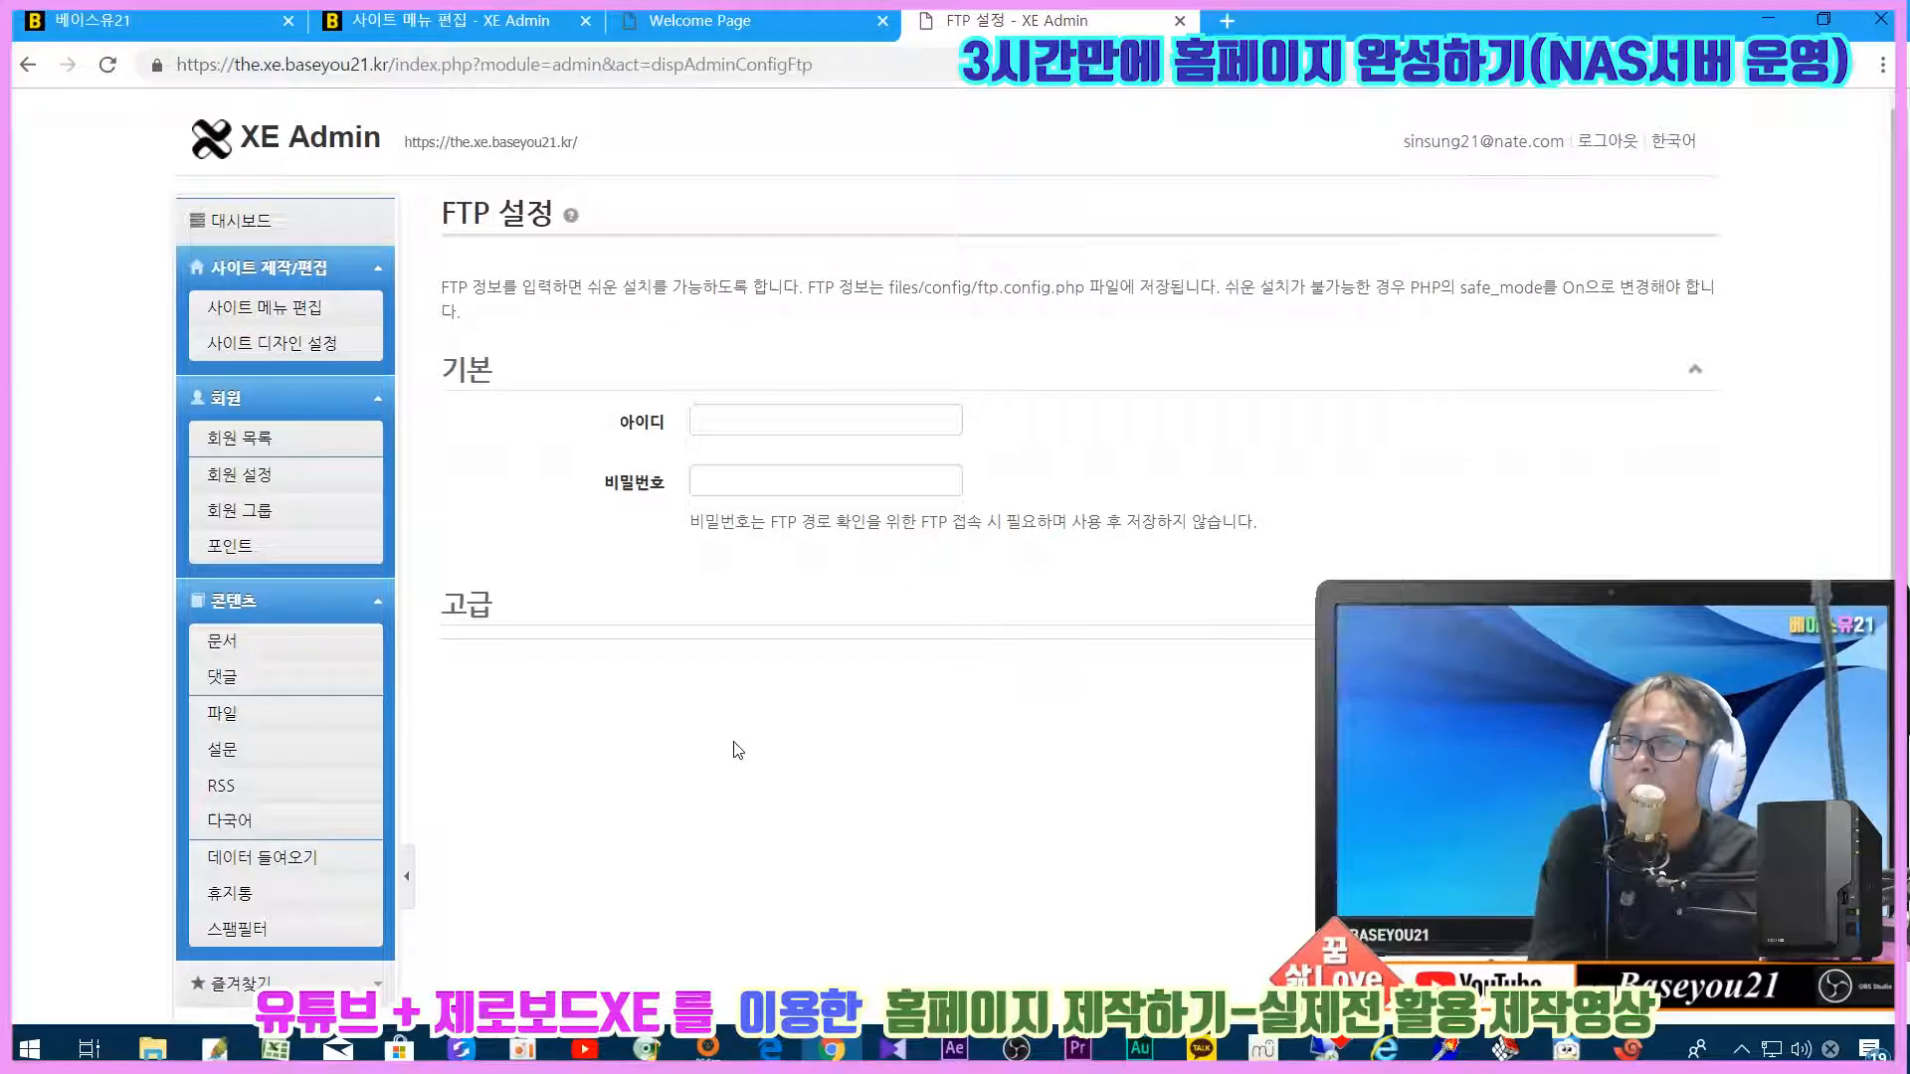
# Step: Expand the advanced FTP options to review server 127.0.0.1, port 21, passive mode and SFTP off
pyautogui.click(689, 423)
pyautogui.press('Escape')
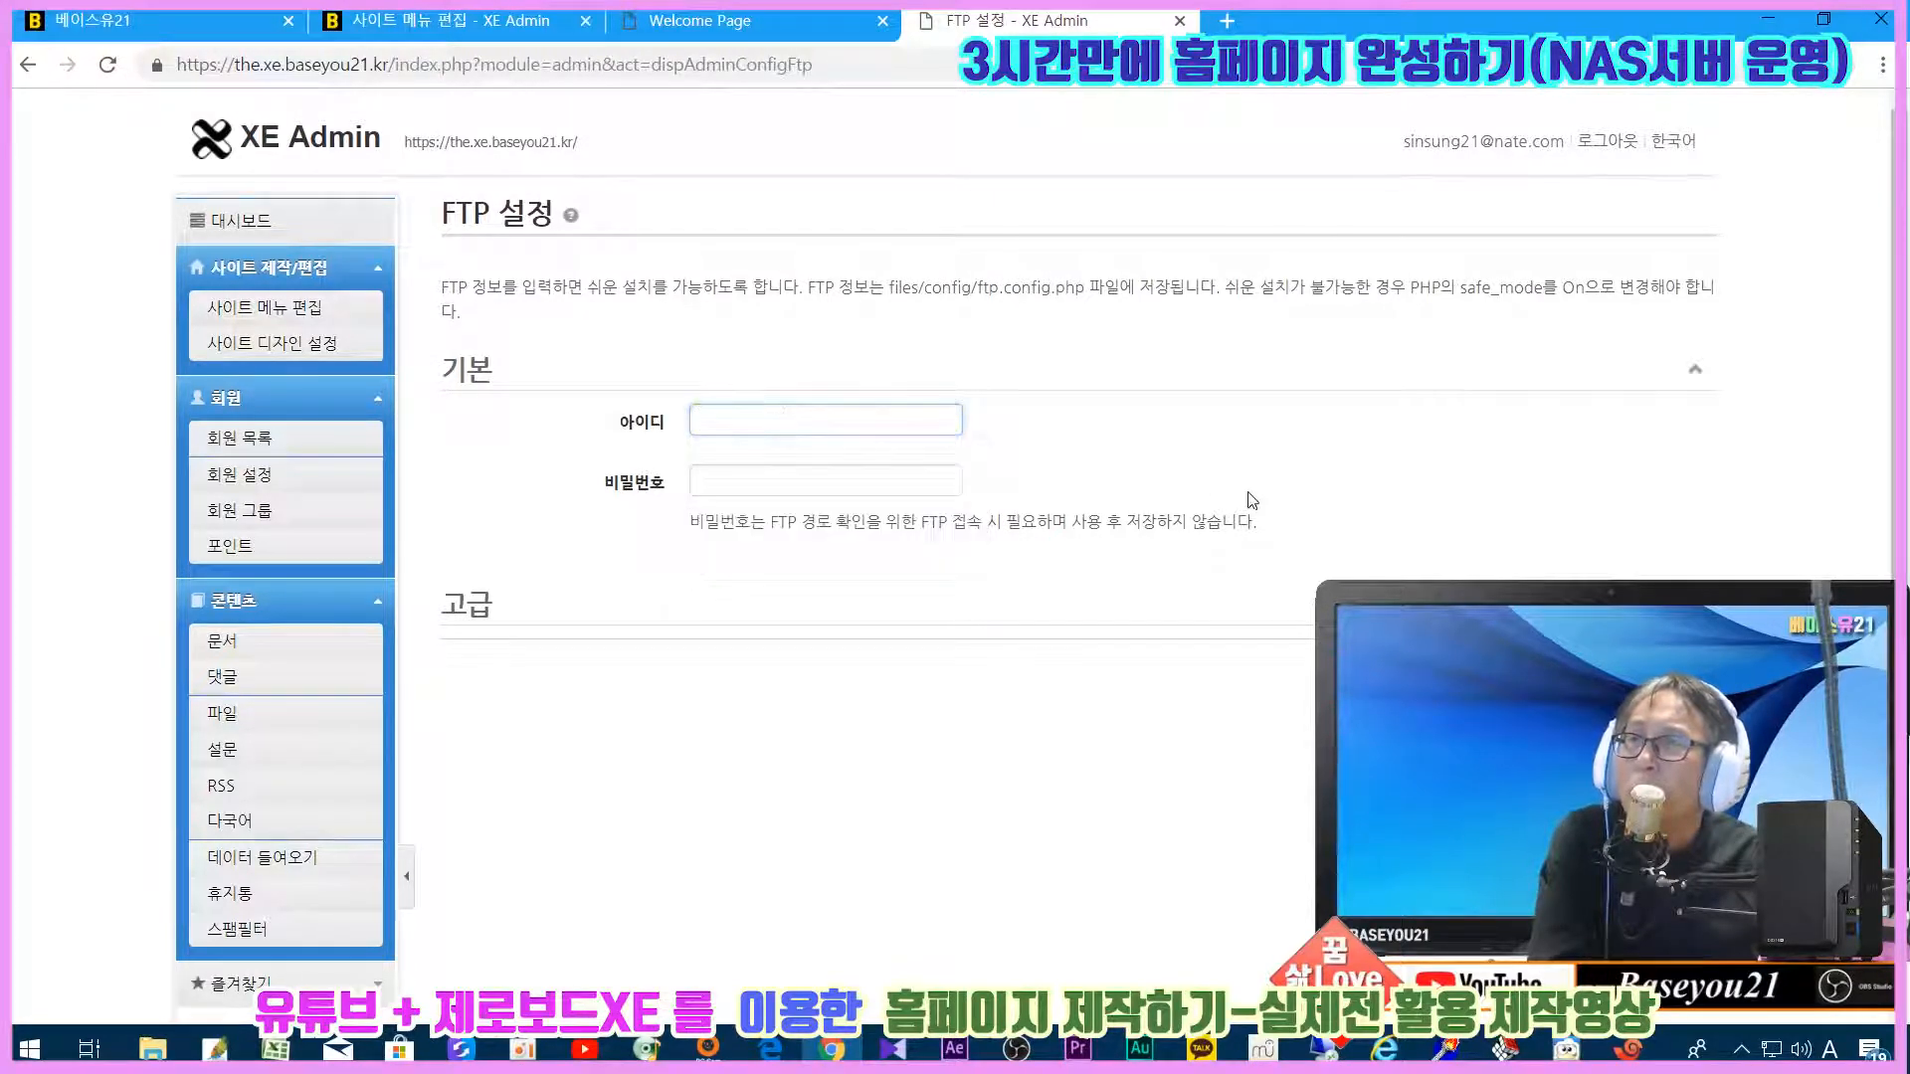
pyautogui.click(897, 481)
pyautogui.press('Escape')
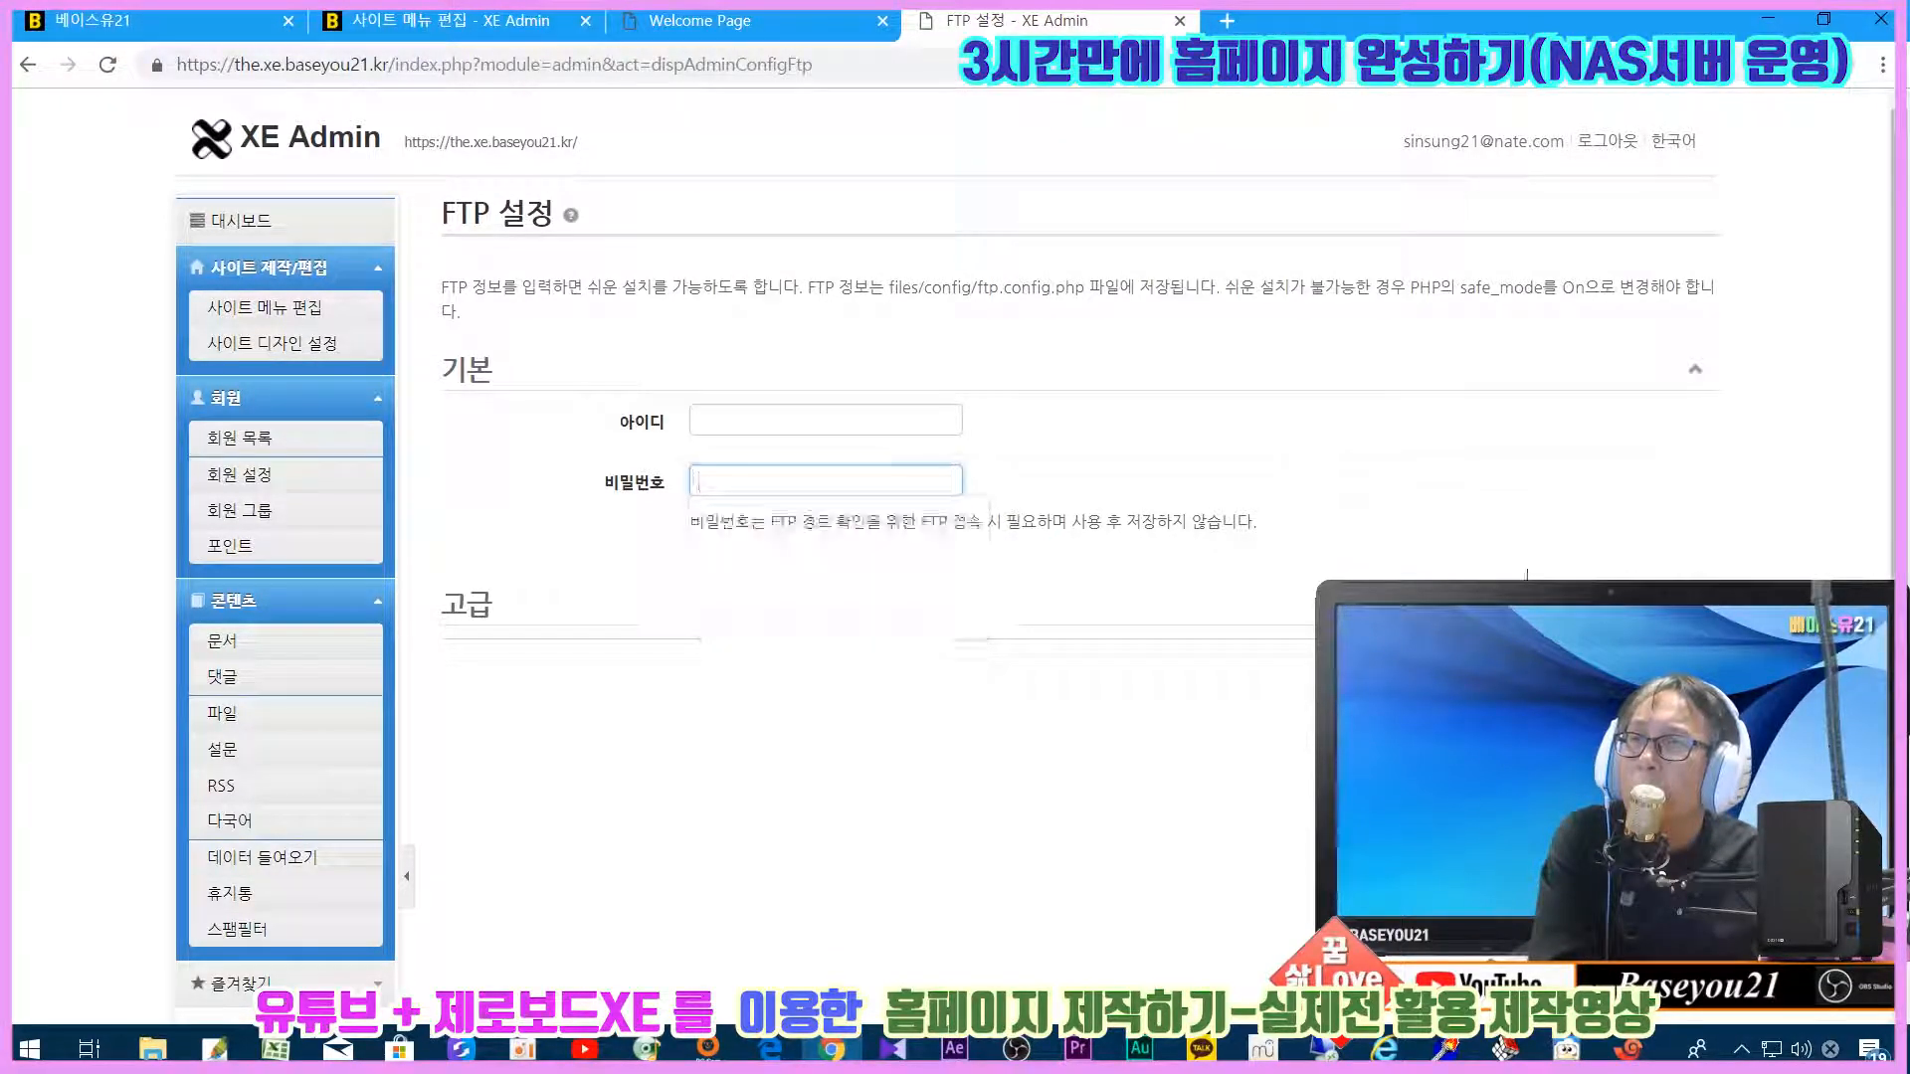
pyautogui.click(1695, 603)
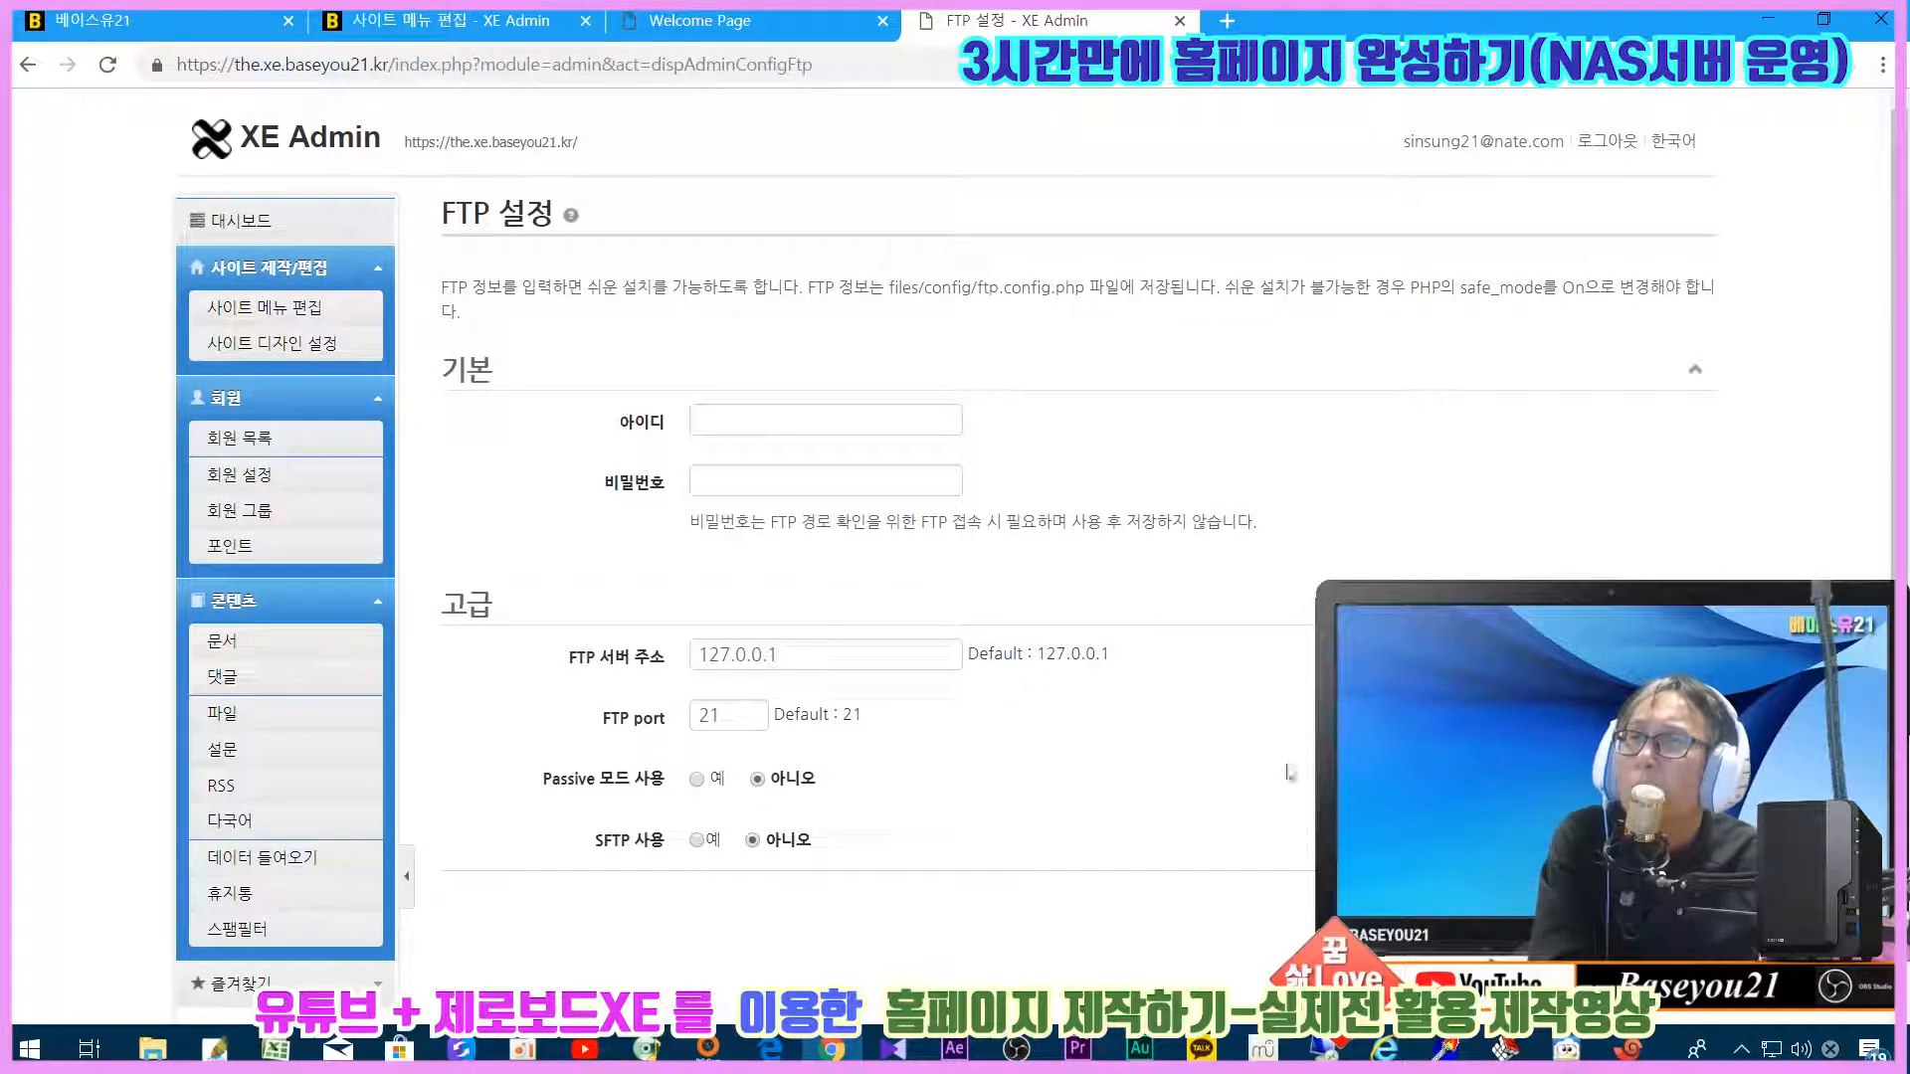
pyautogui.click(863, 661)
pyautogui.click(1062, 786)
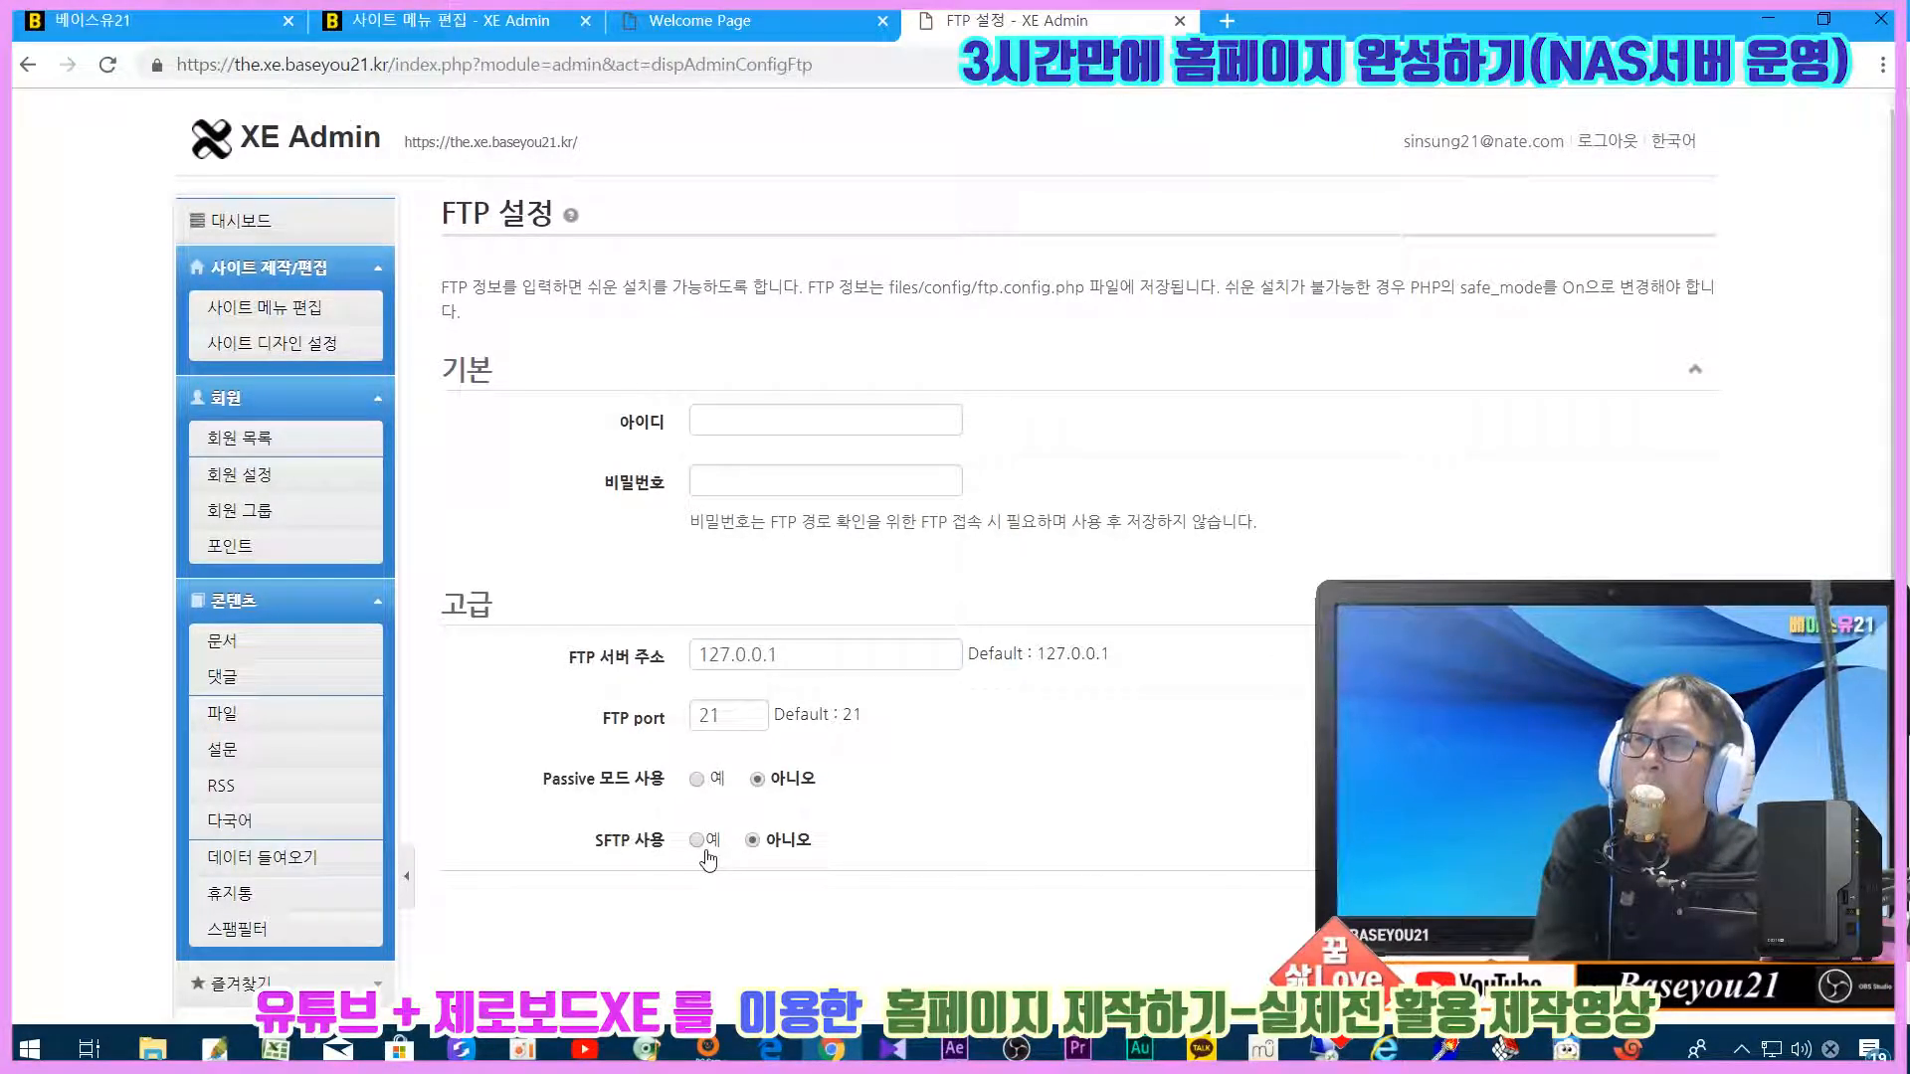
# Step: Bring up the ALDrive FTP client to look up the site's login details
pyautogui.click(752, 418)
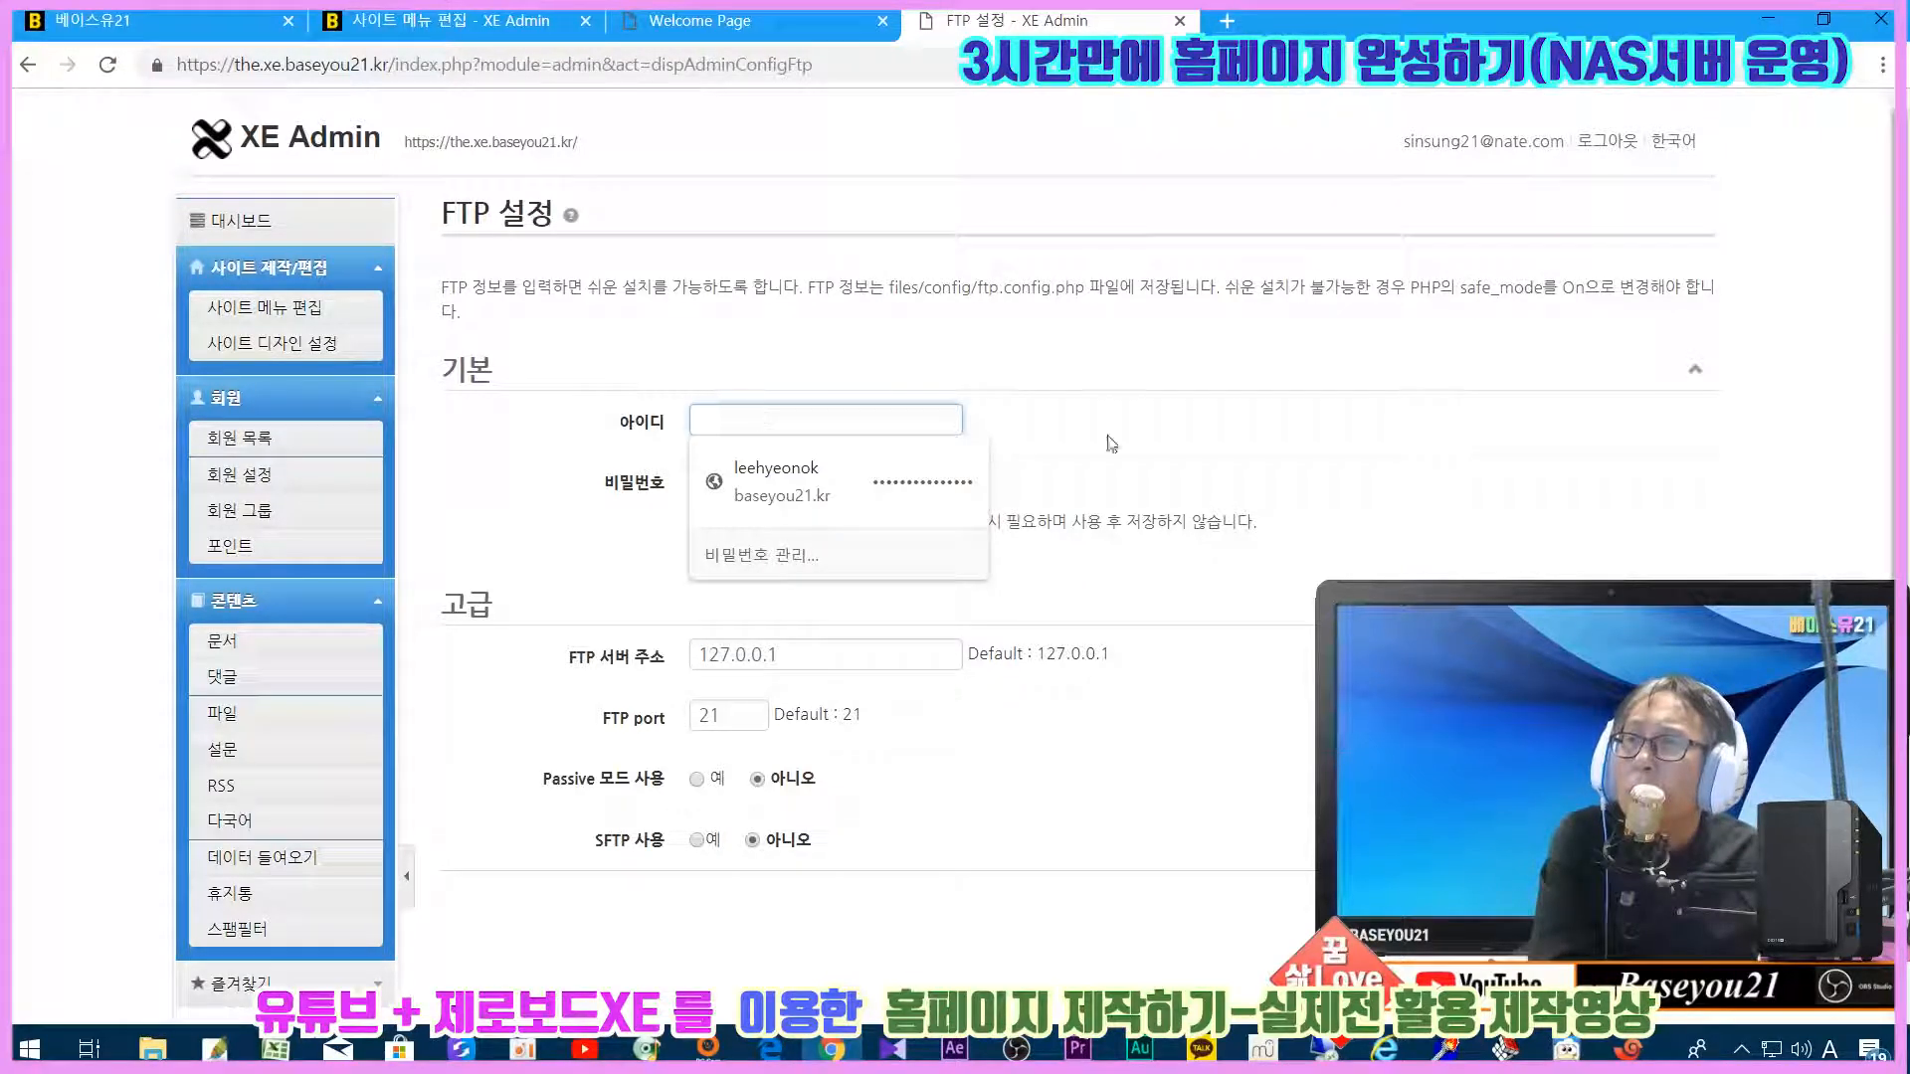
pyautogui.click(1257, 457)
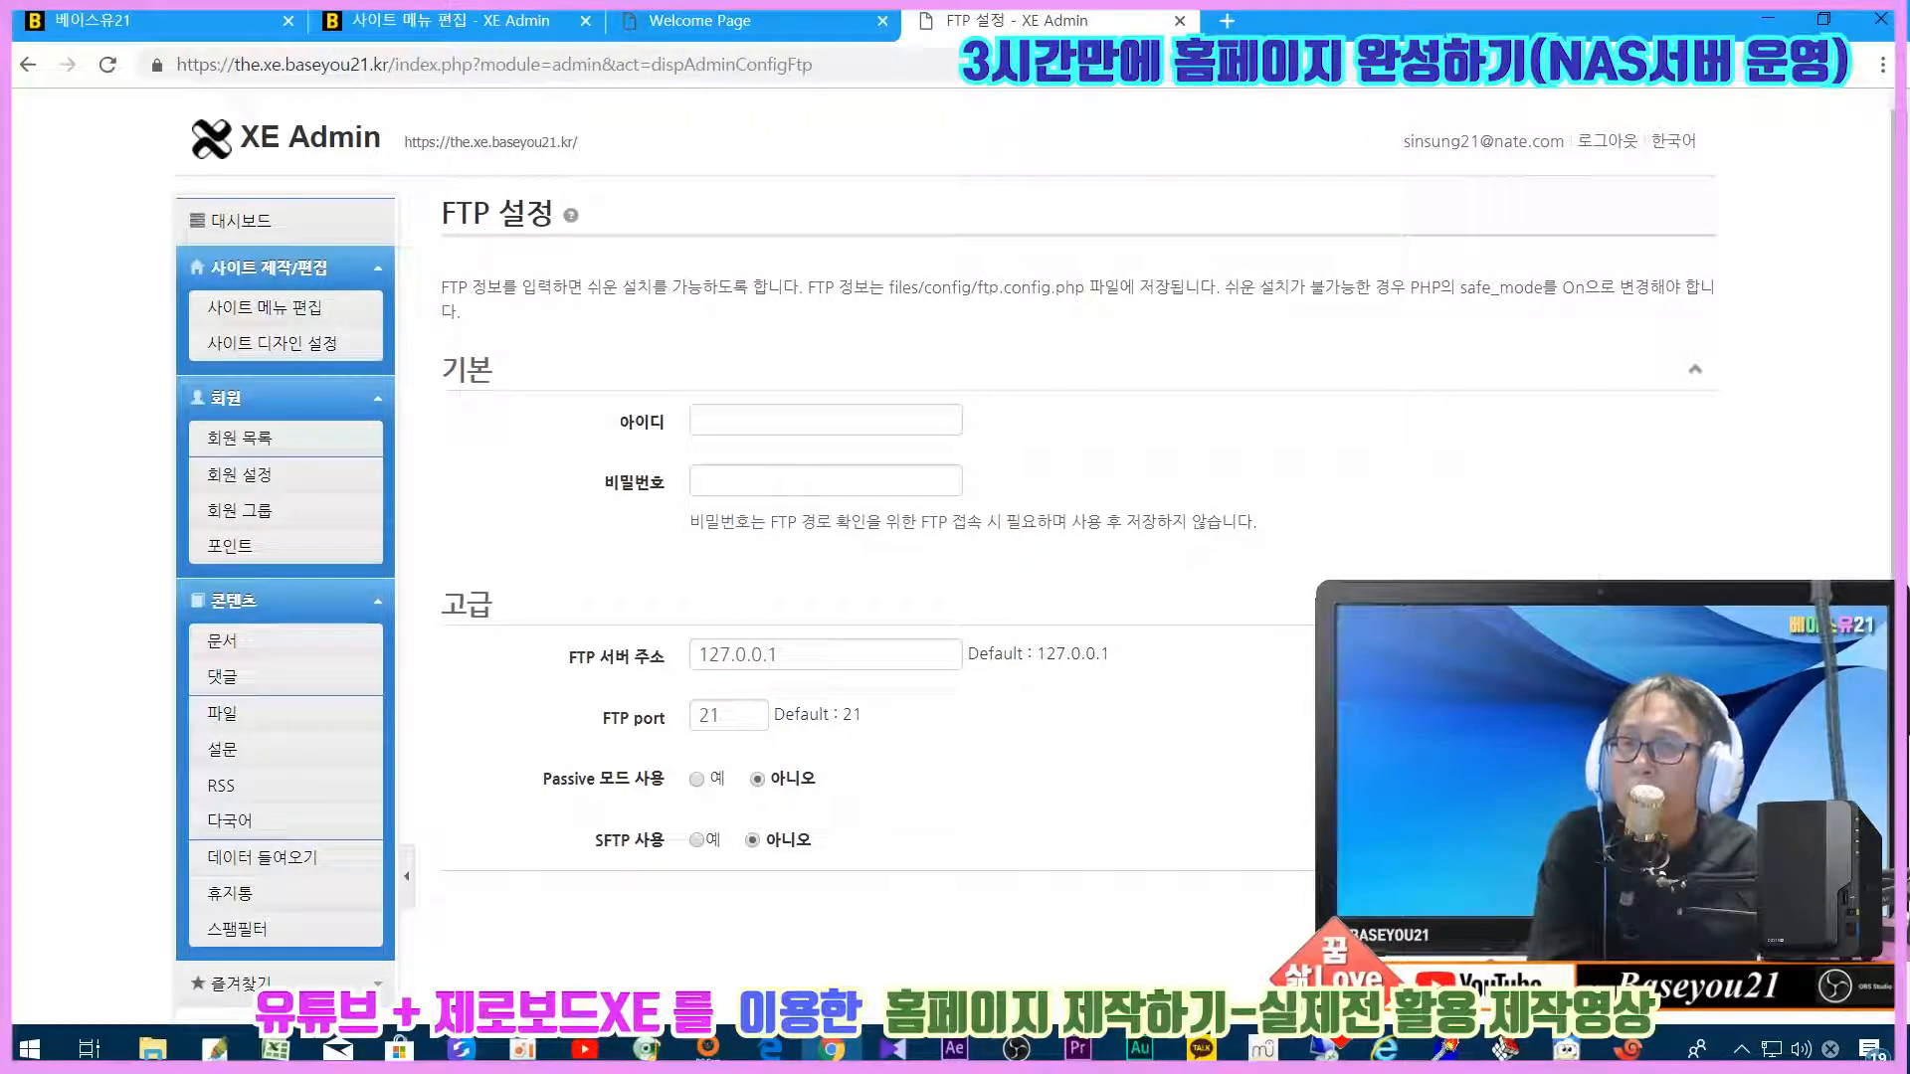
pyautogui.click(1566, 1049)
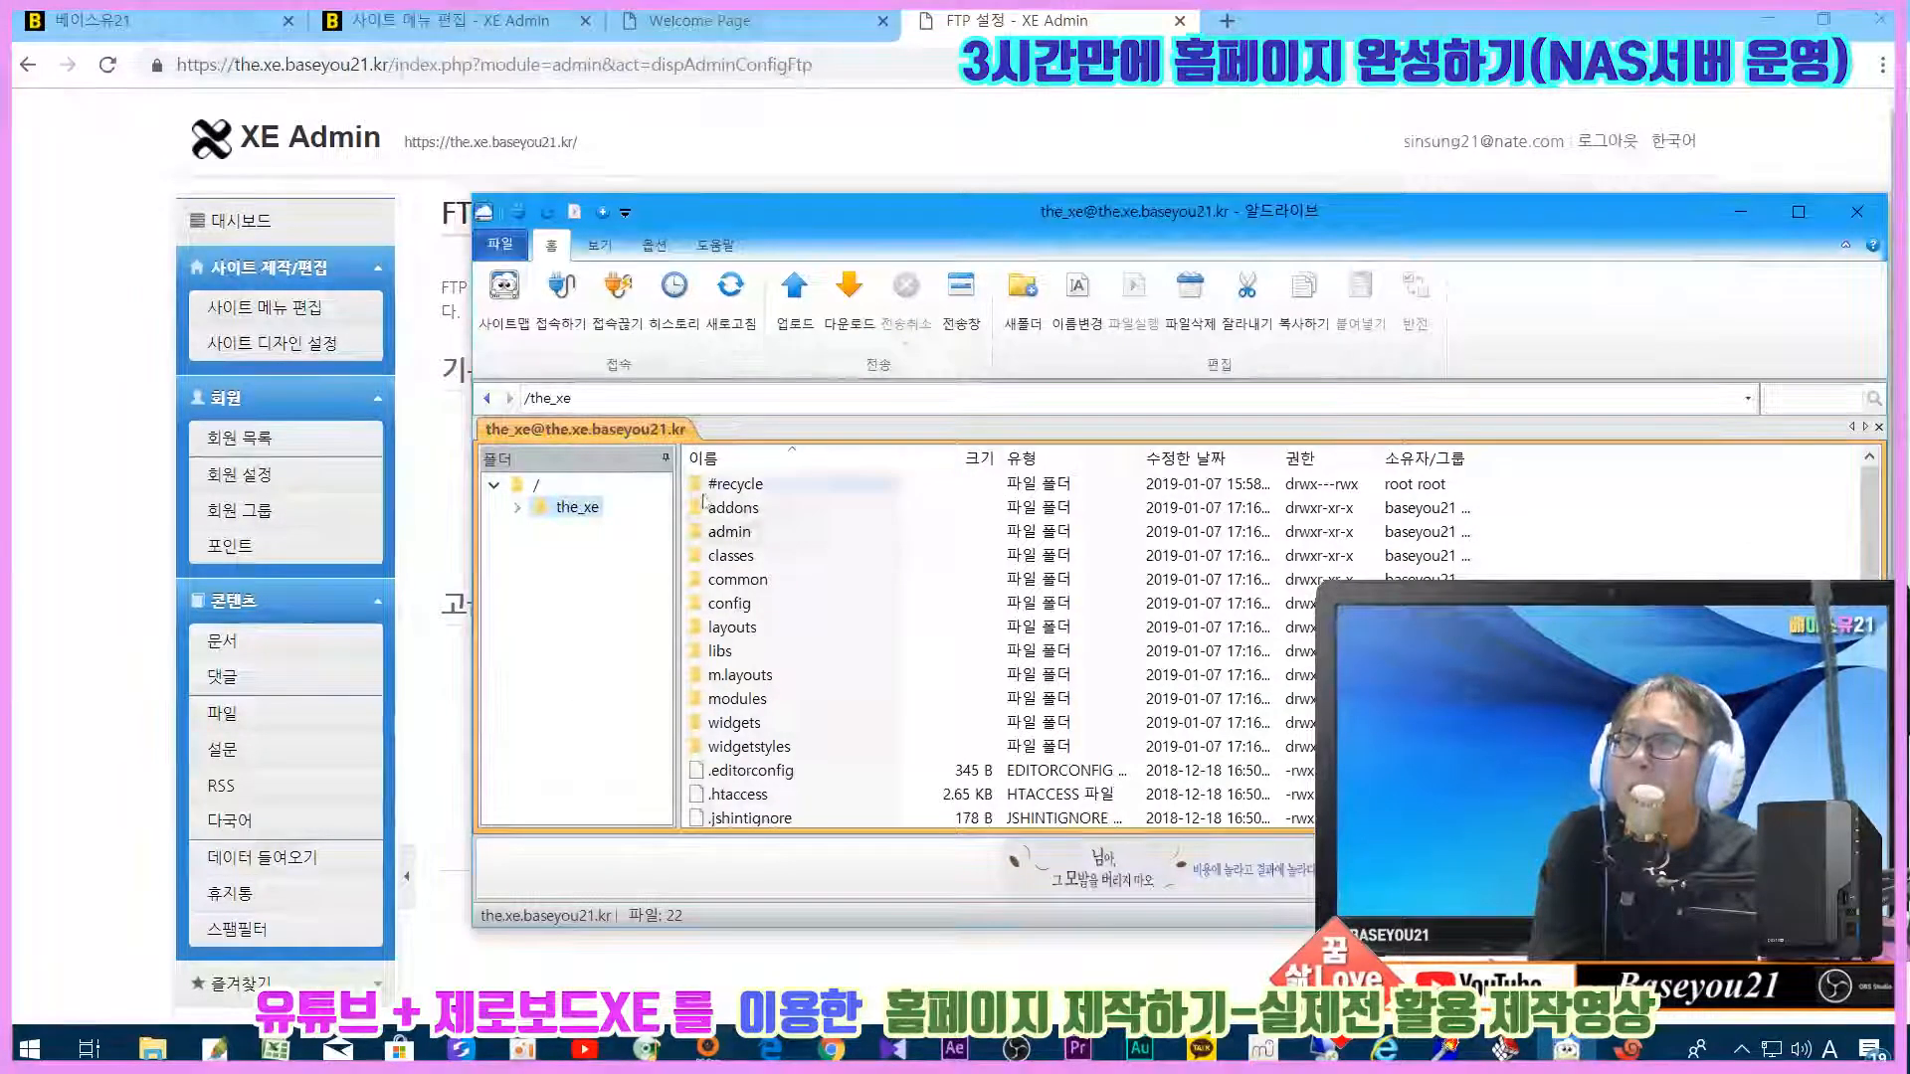
# Step: Disconnect ALDrive's current FTP connection and open the site map
pyautogui.click(617, 303)
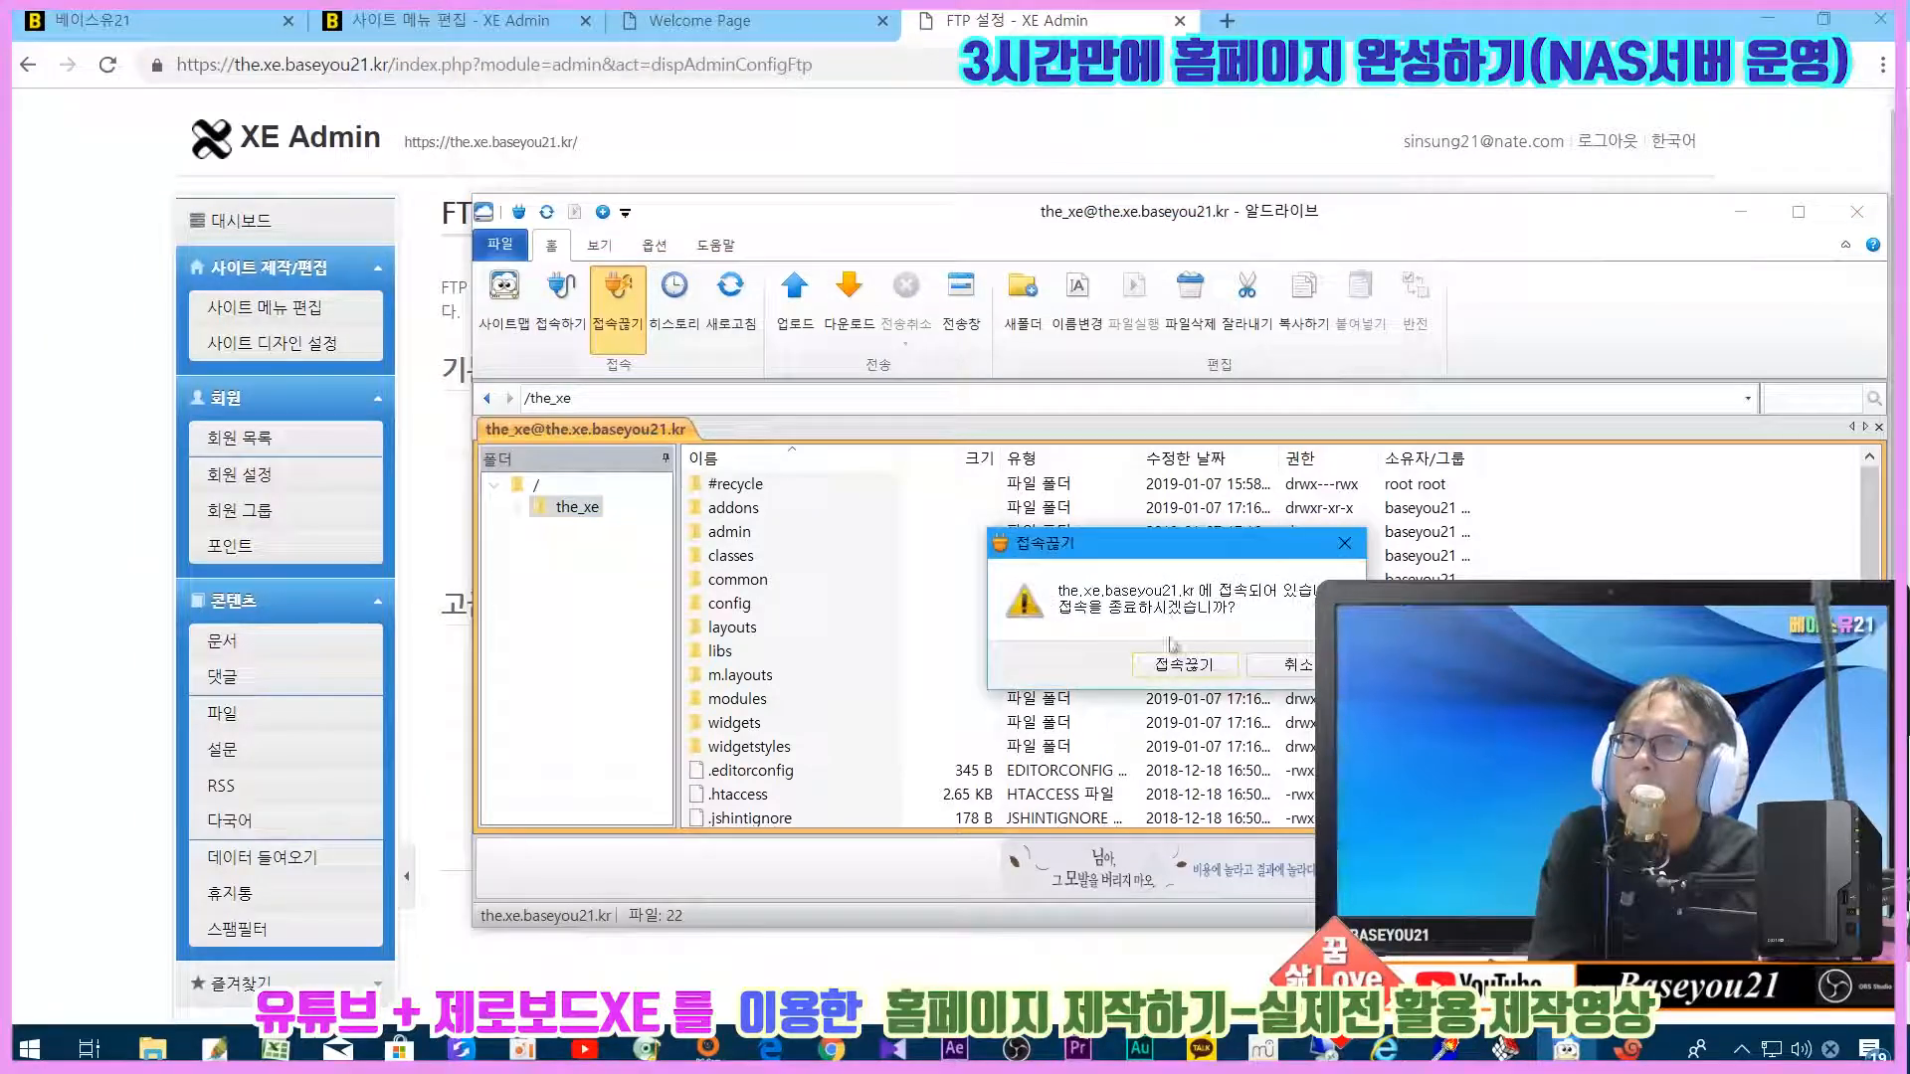
pyautogui.click(1183, 664)
pyautogui.click(504, 301)
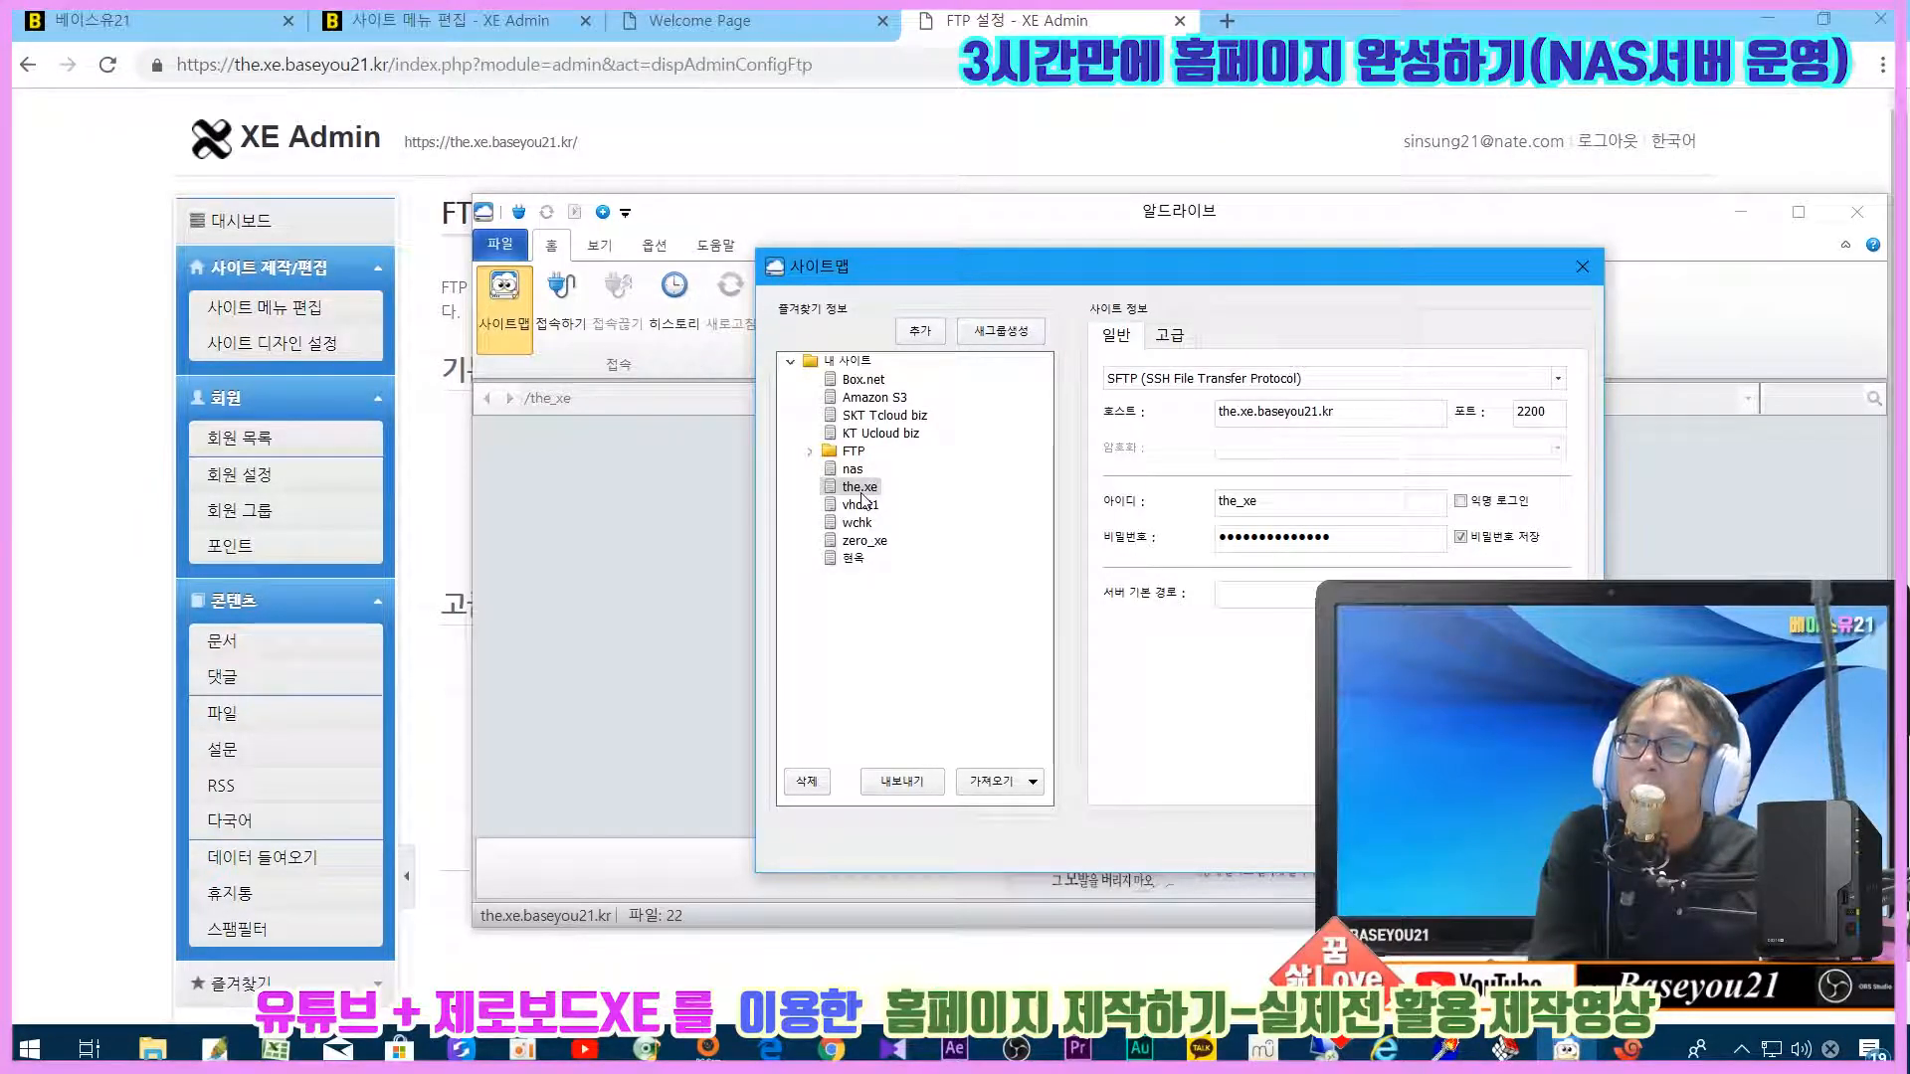
# Step: Review the.xe's saved SFTP entry: host the.xe.baseyou21.kr, port 2200, login ID and password
pyautogui.click(1389, 409)
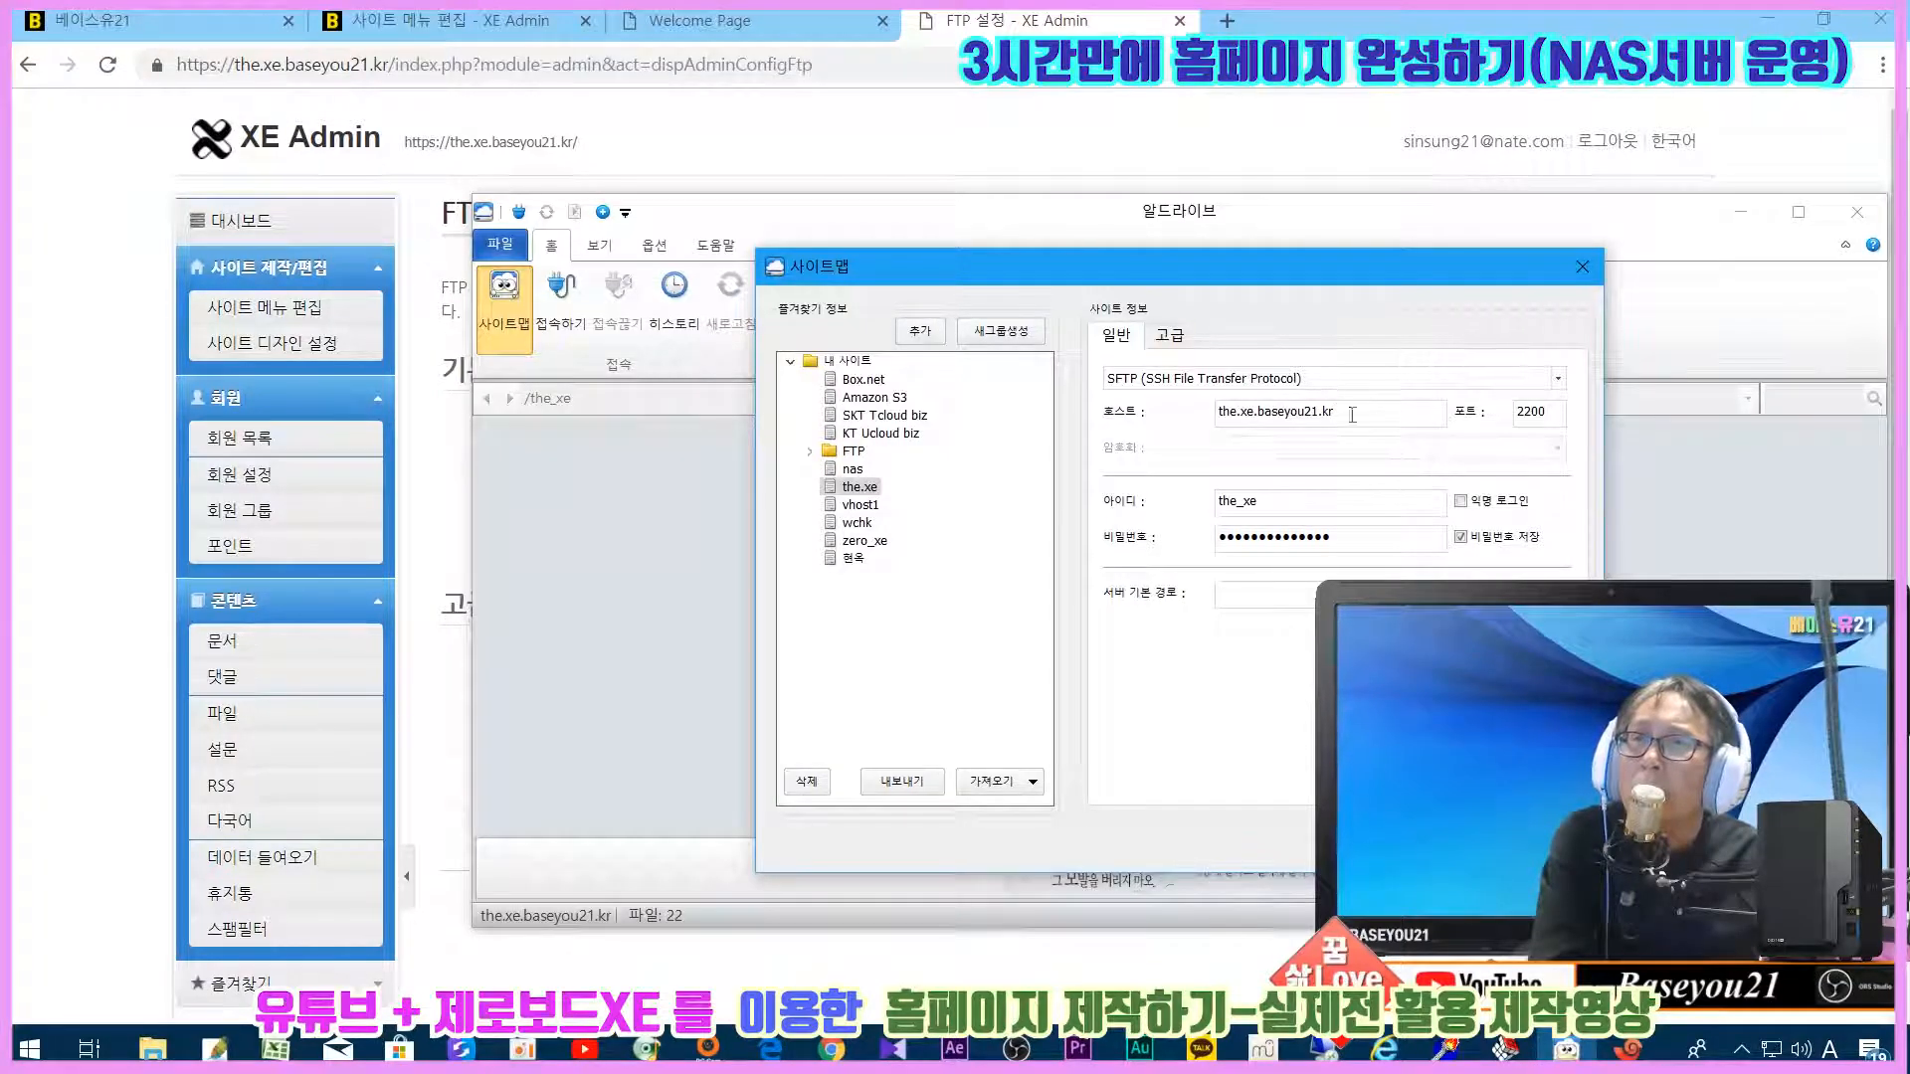
pyautogui.moveTo(1352, 414); pyautogui.dragTo(1215, 412)
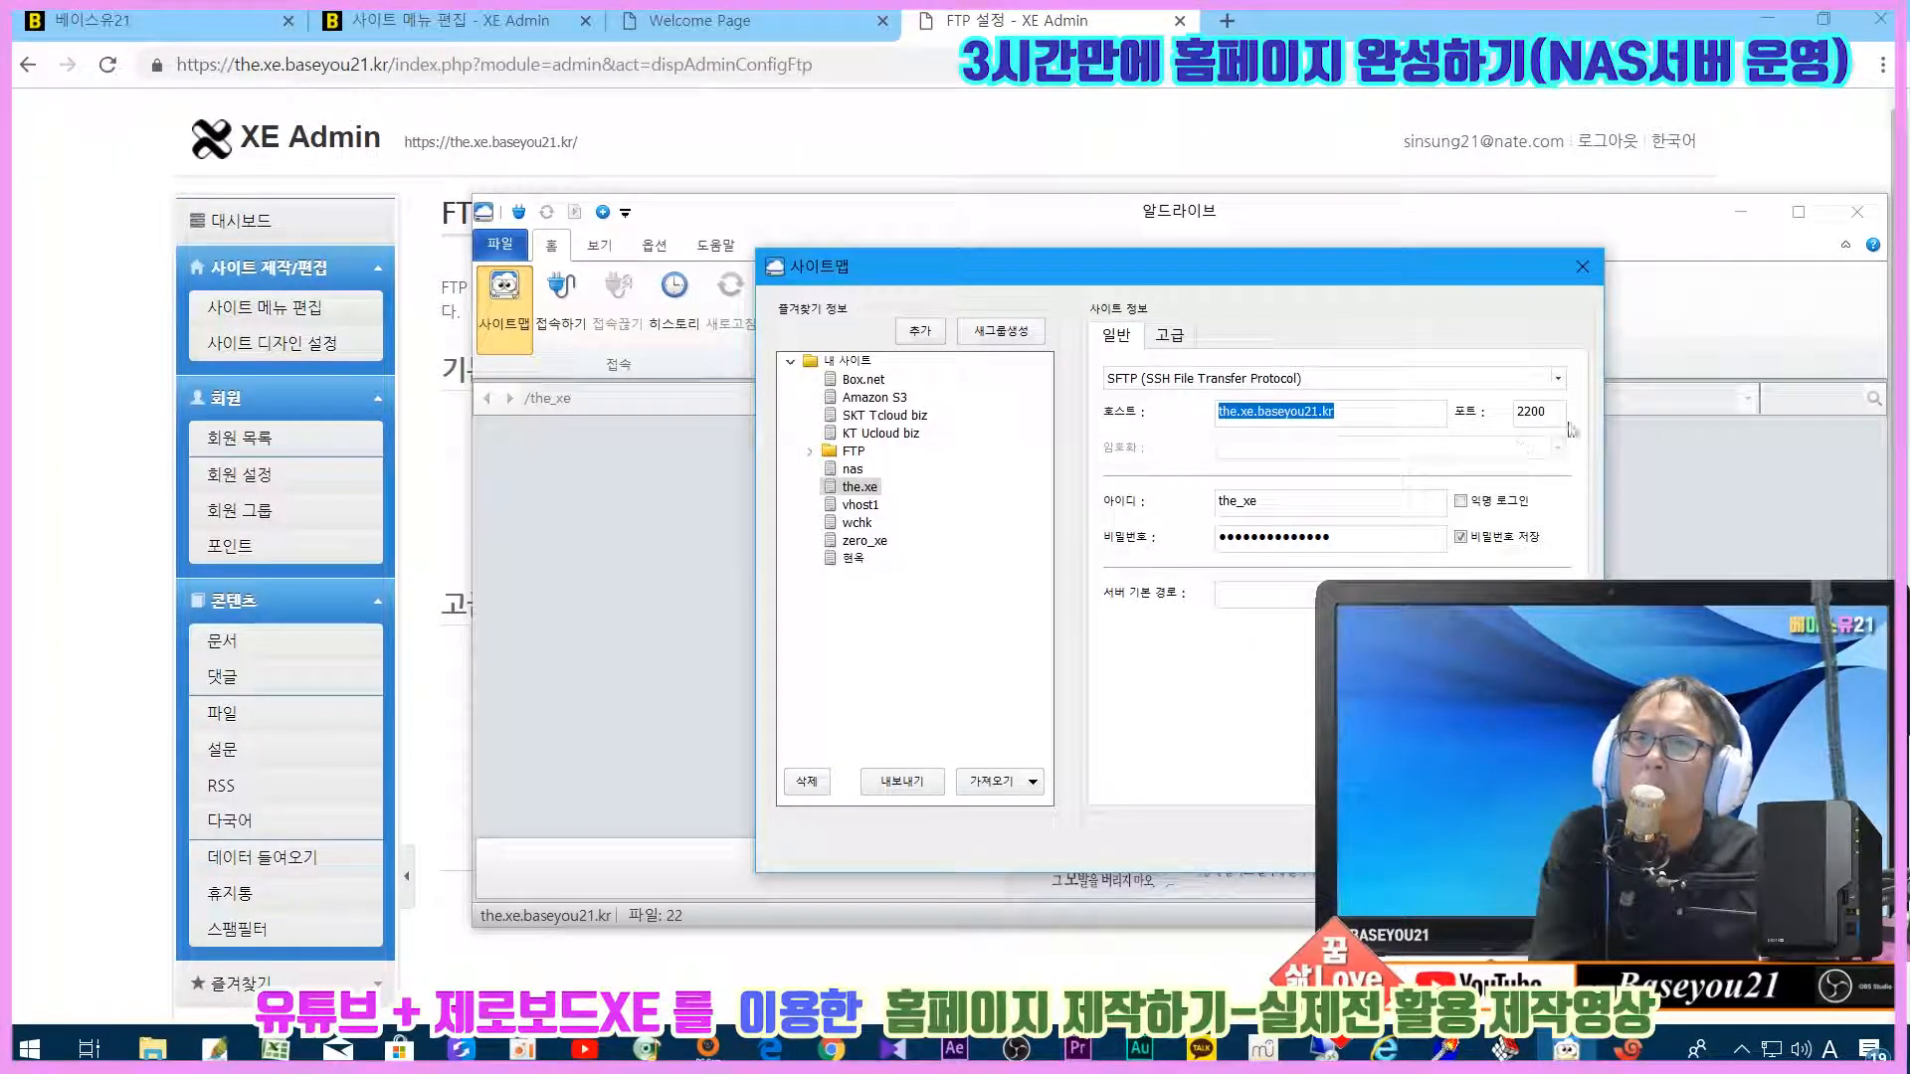
pyautogui.moveTo(1539, 413); pyautogui.dragTo(1504, 413)
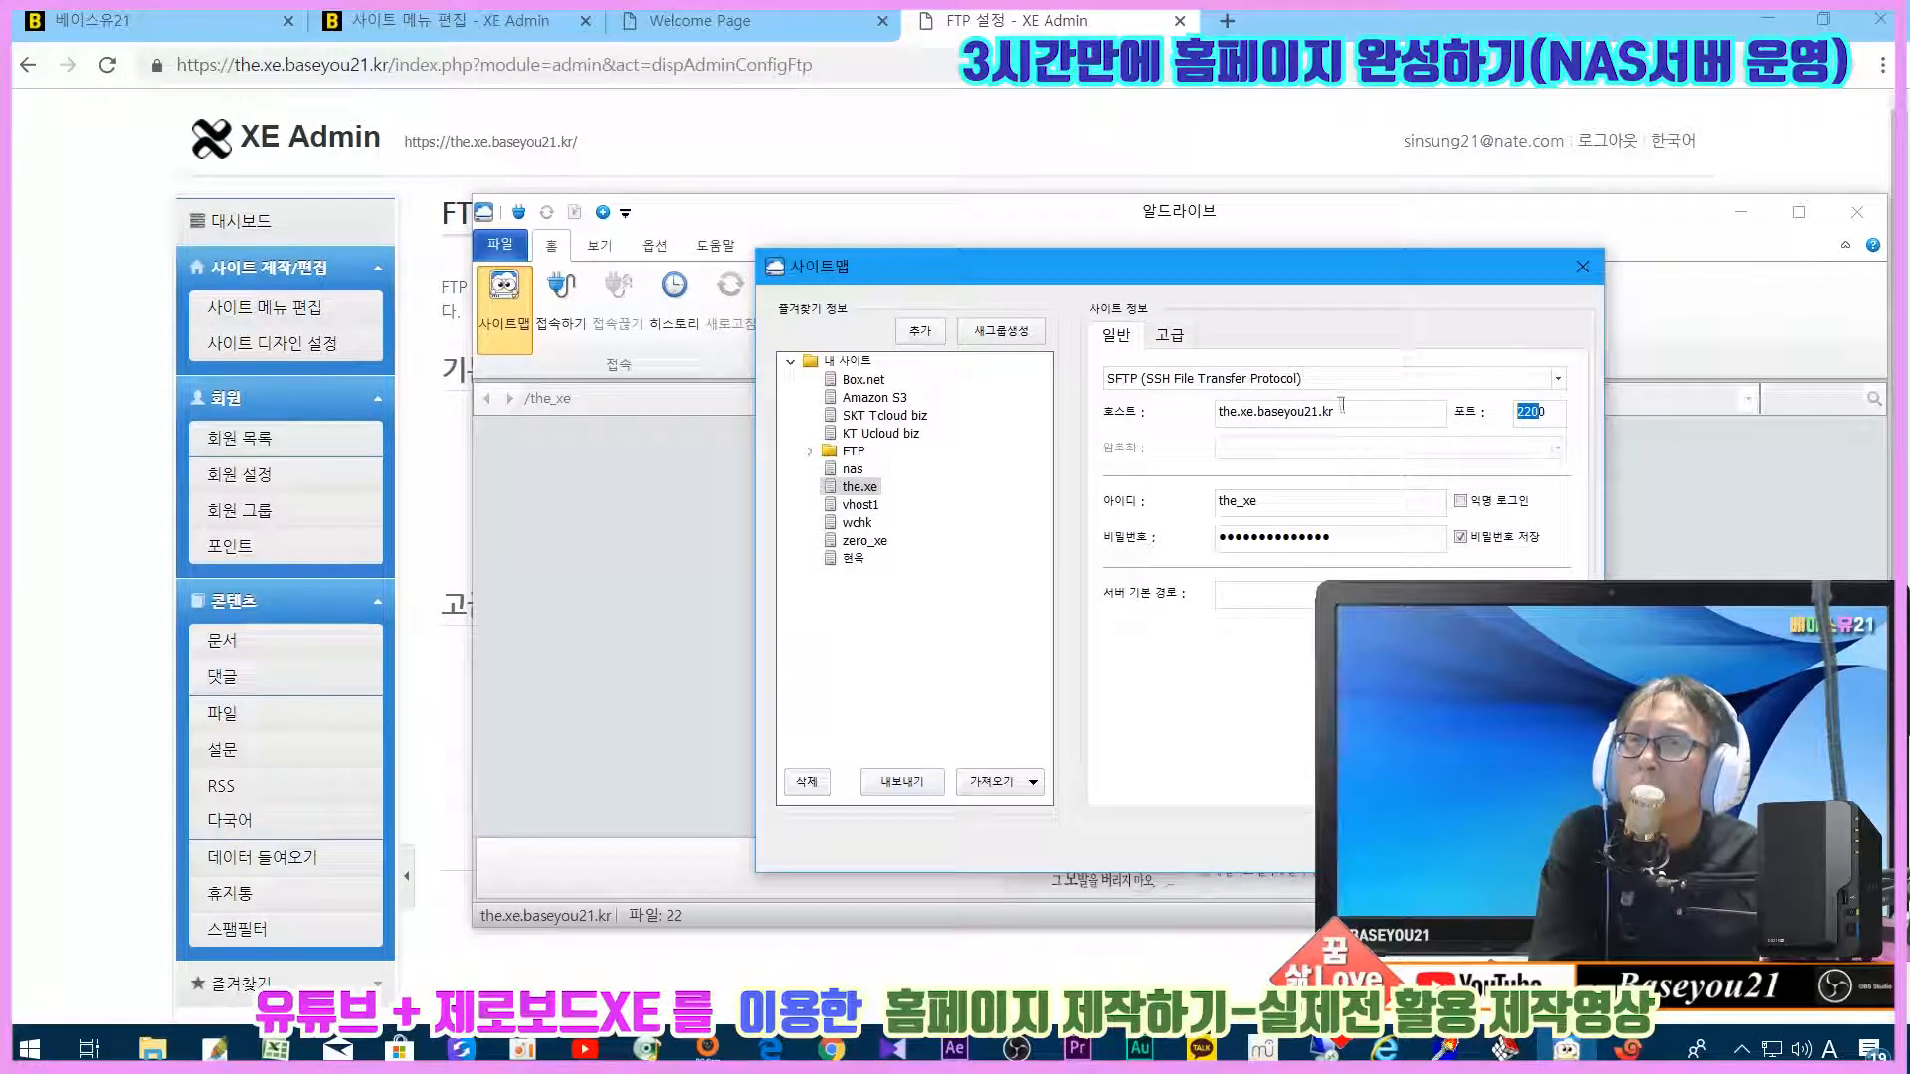
pyautogui.moveTo(1381, 411); pyautogui.dragTo(1160, 406)
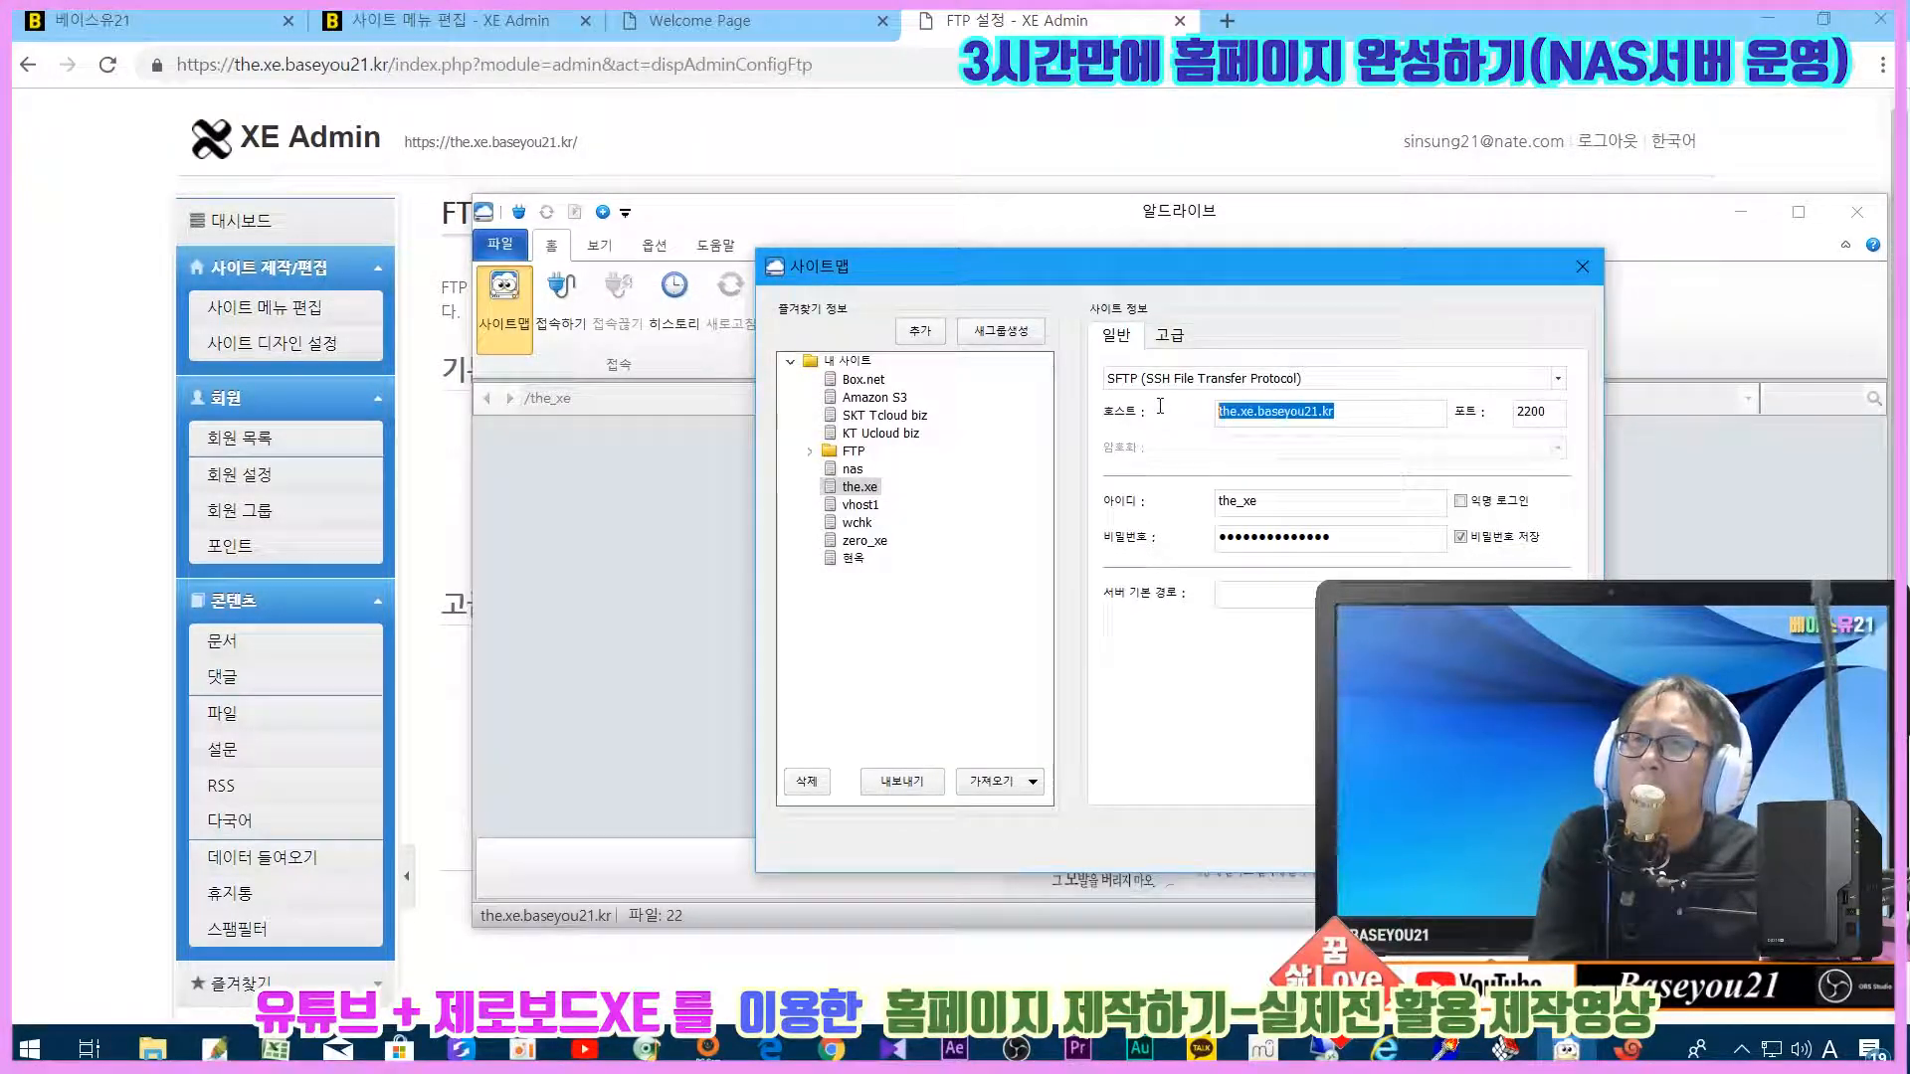
pyautogui.moveTo(1283, 501); pyautogui.dragTo(1175, 498)
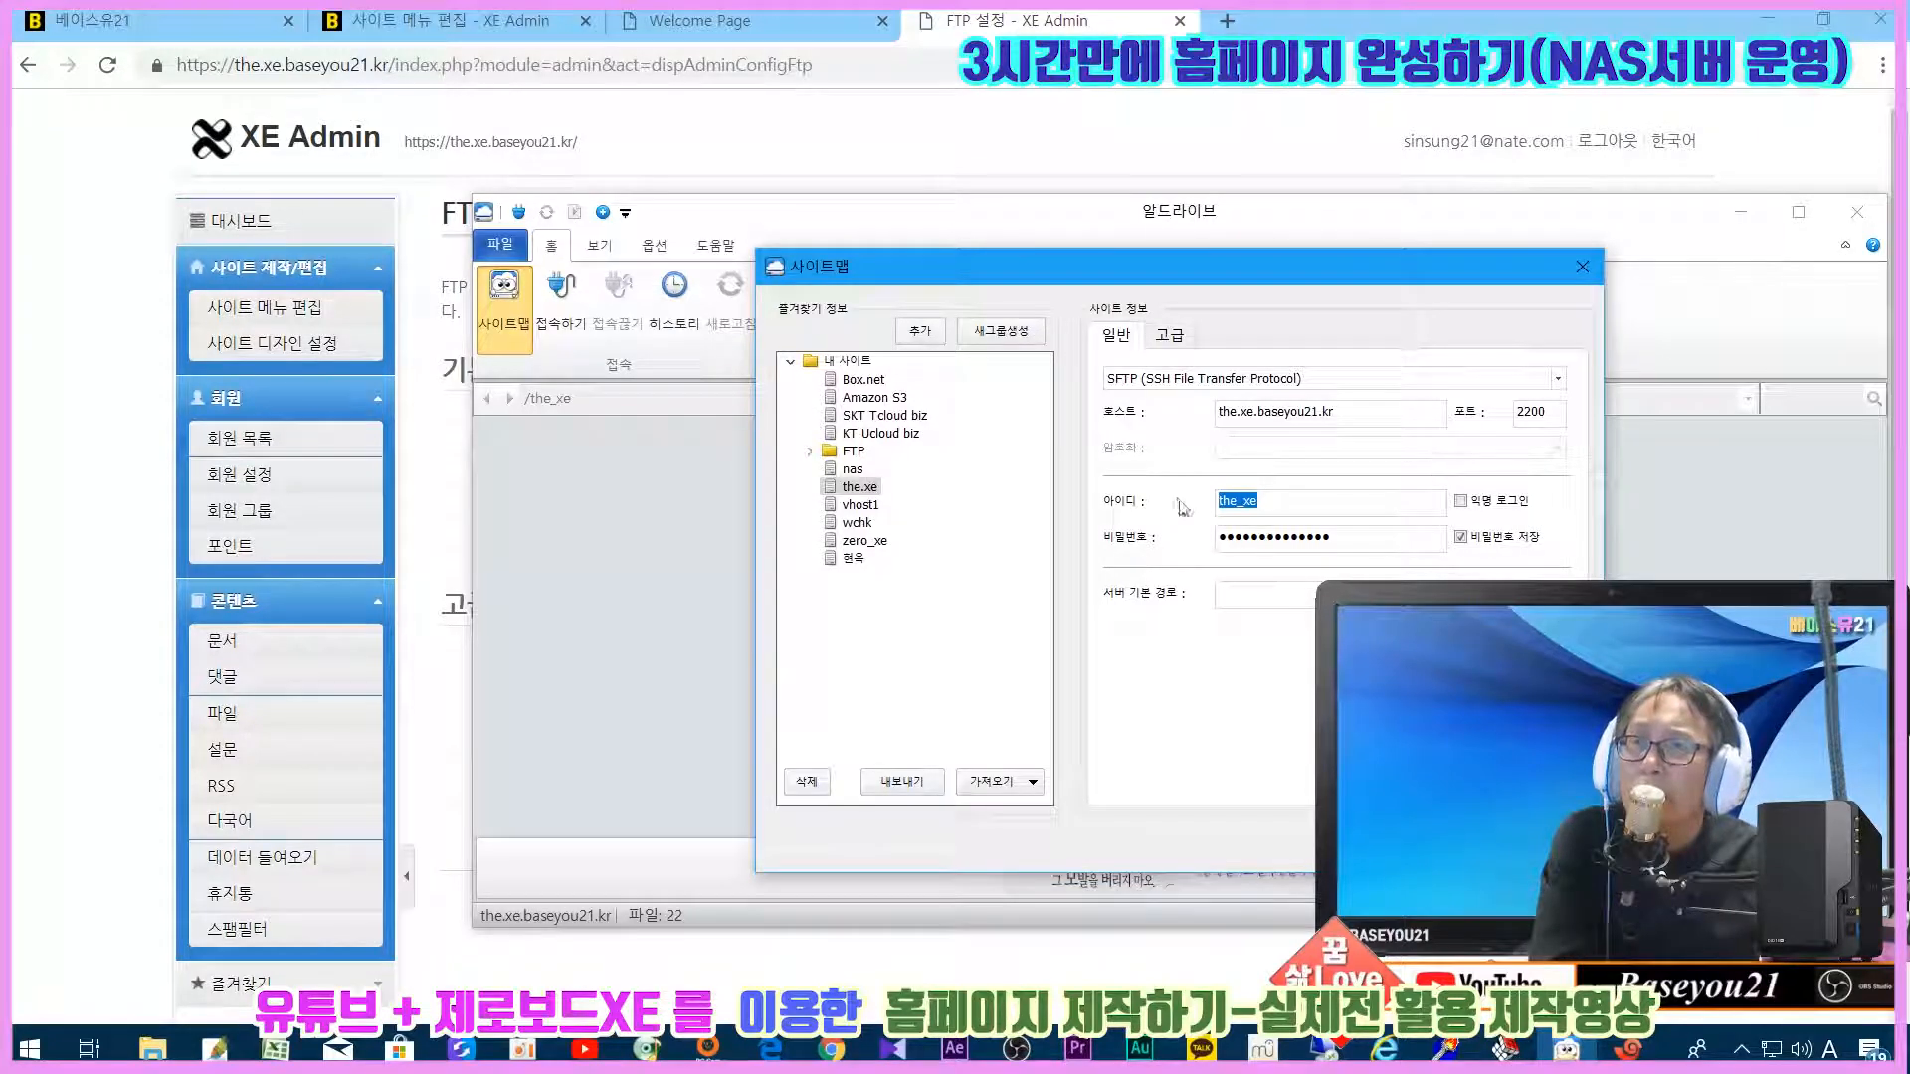
pyautogui.moveTo(1333, 537); pyautogui.dragTo(1153, 536)
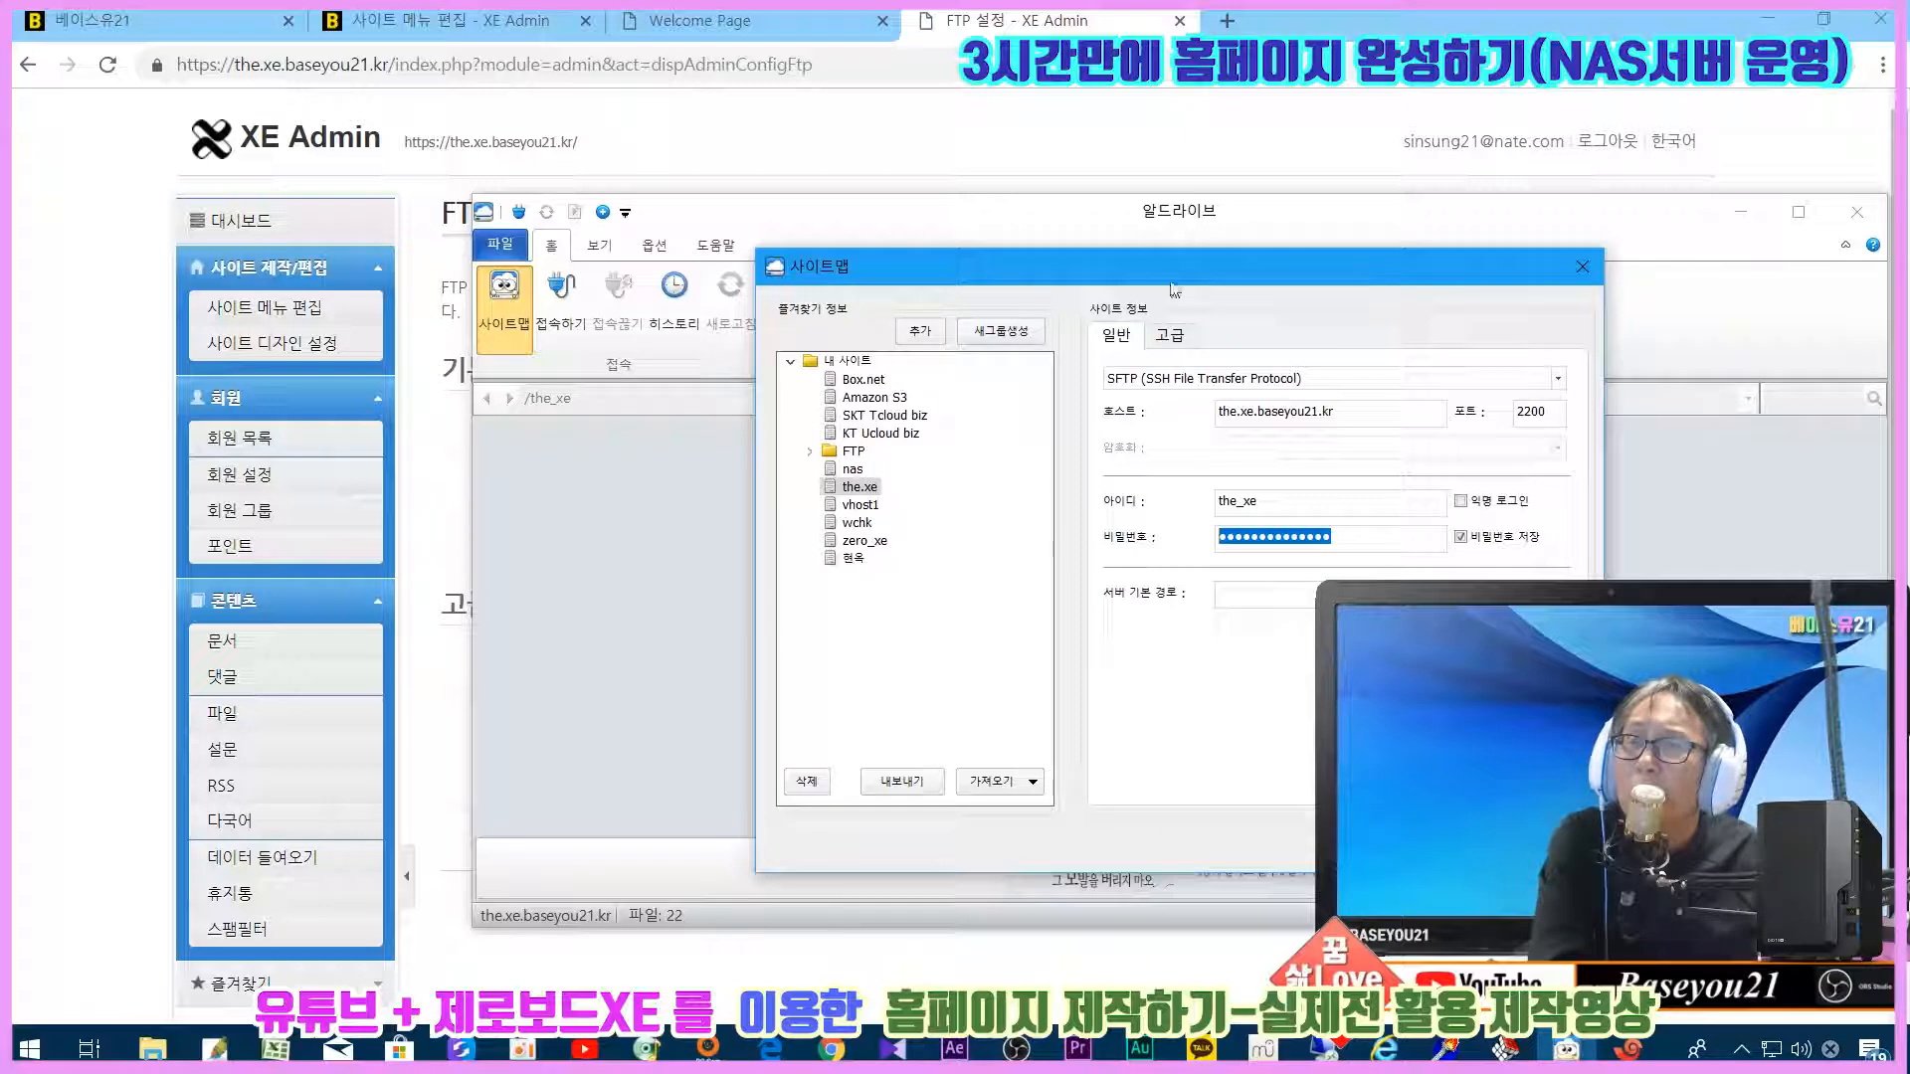
# Step: Enter the site's FTP login ID and password in XpressEngine
pyautogui.click(447, 508)
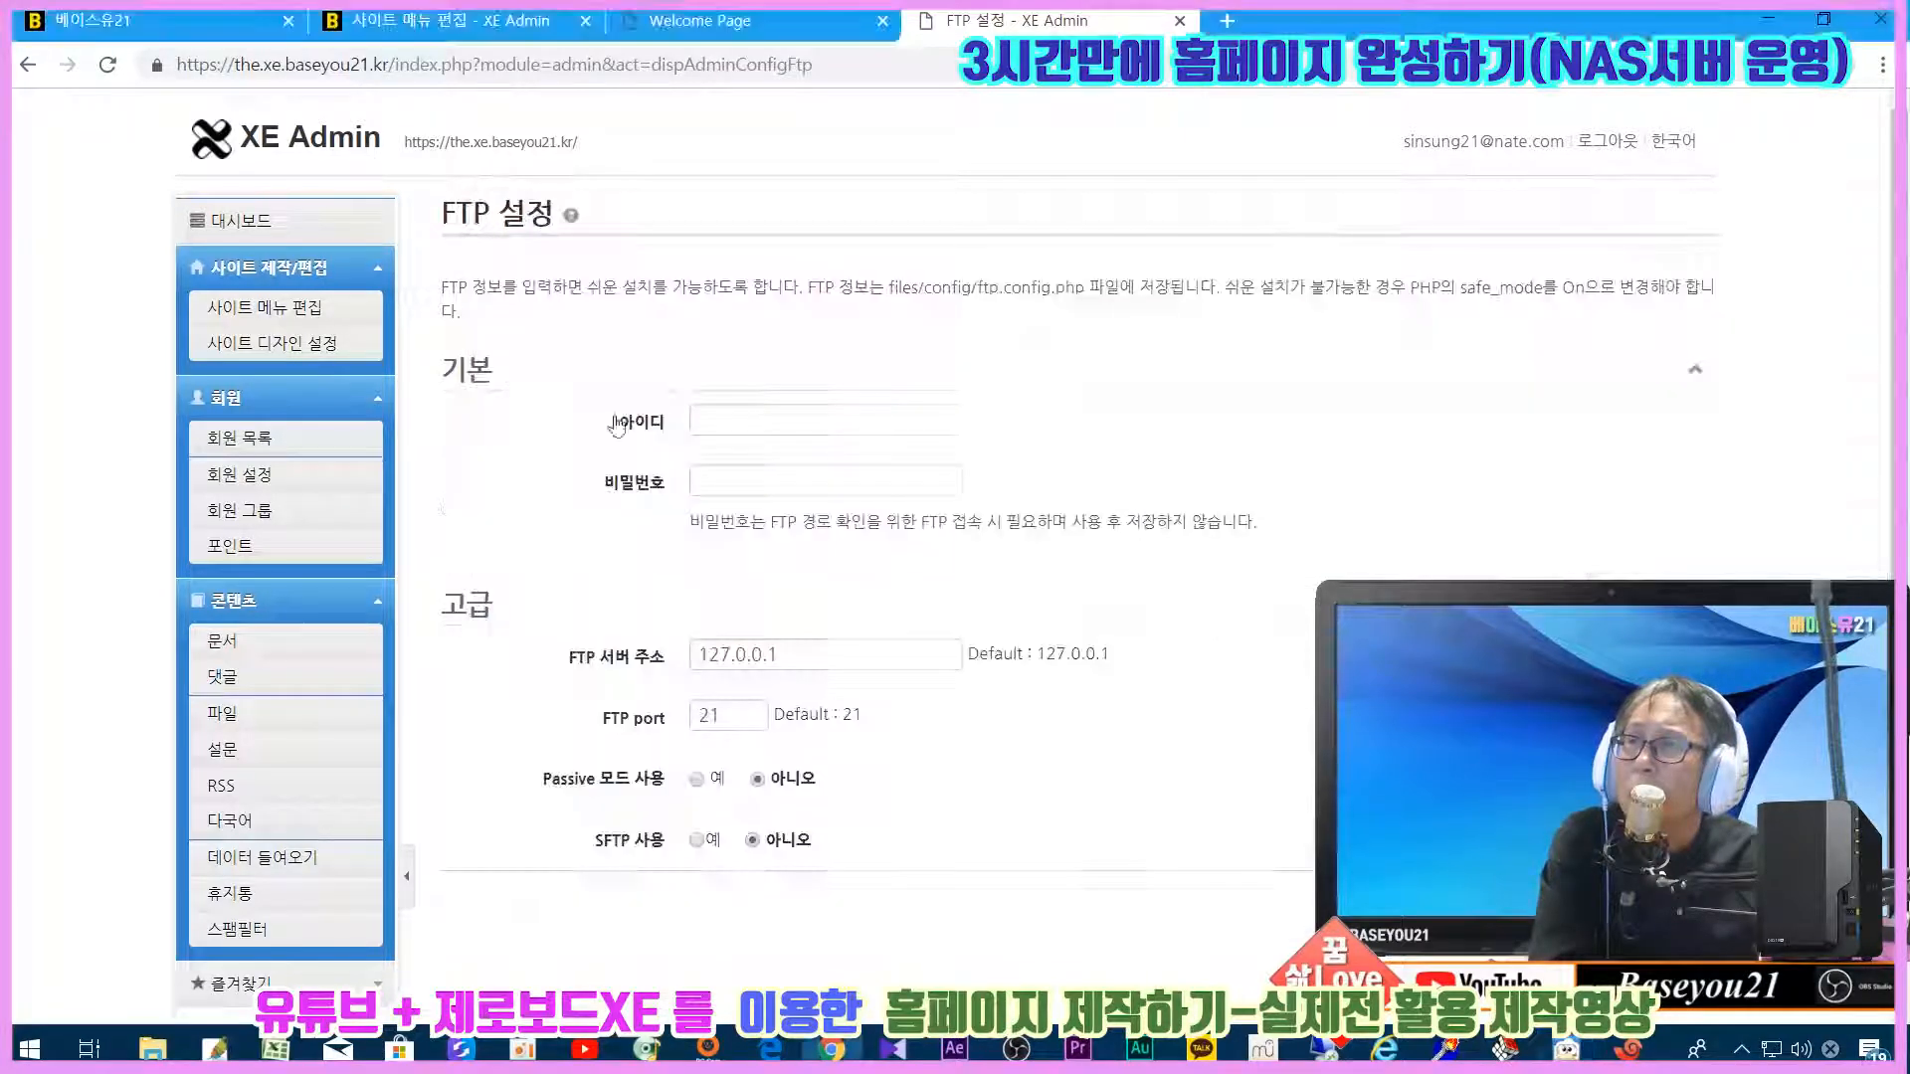
pyautogui.click(736, 416)
pyautogui.write('th')
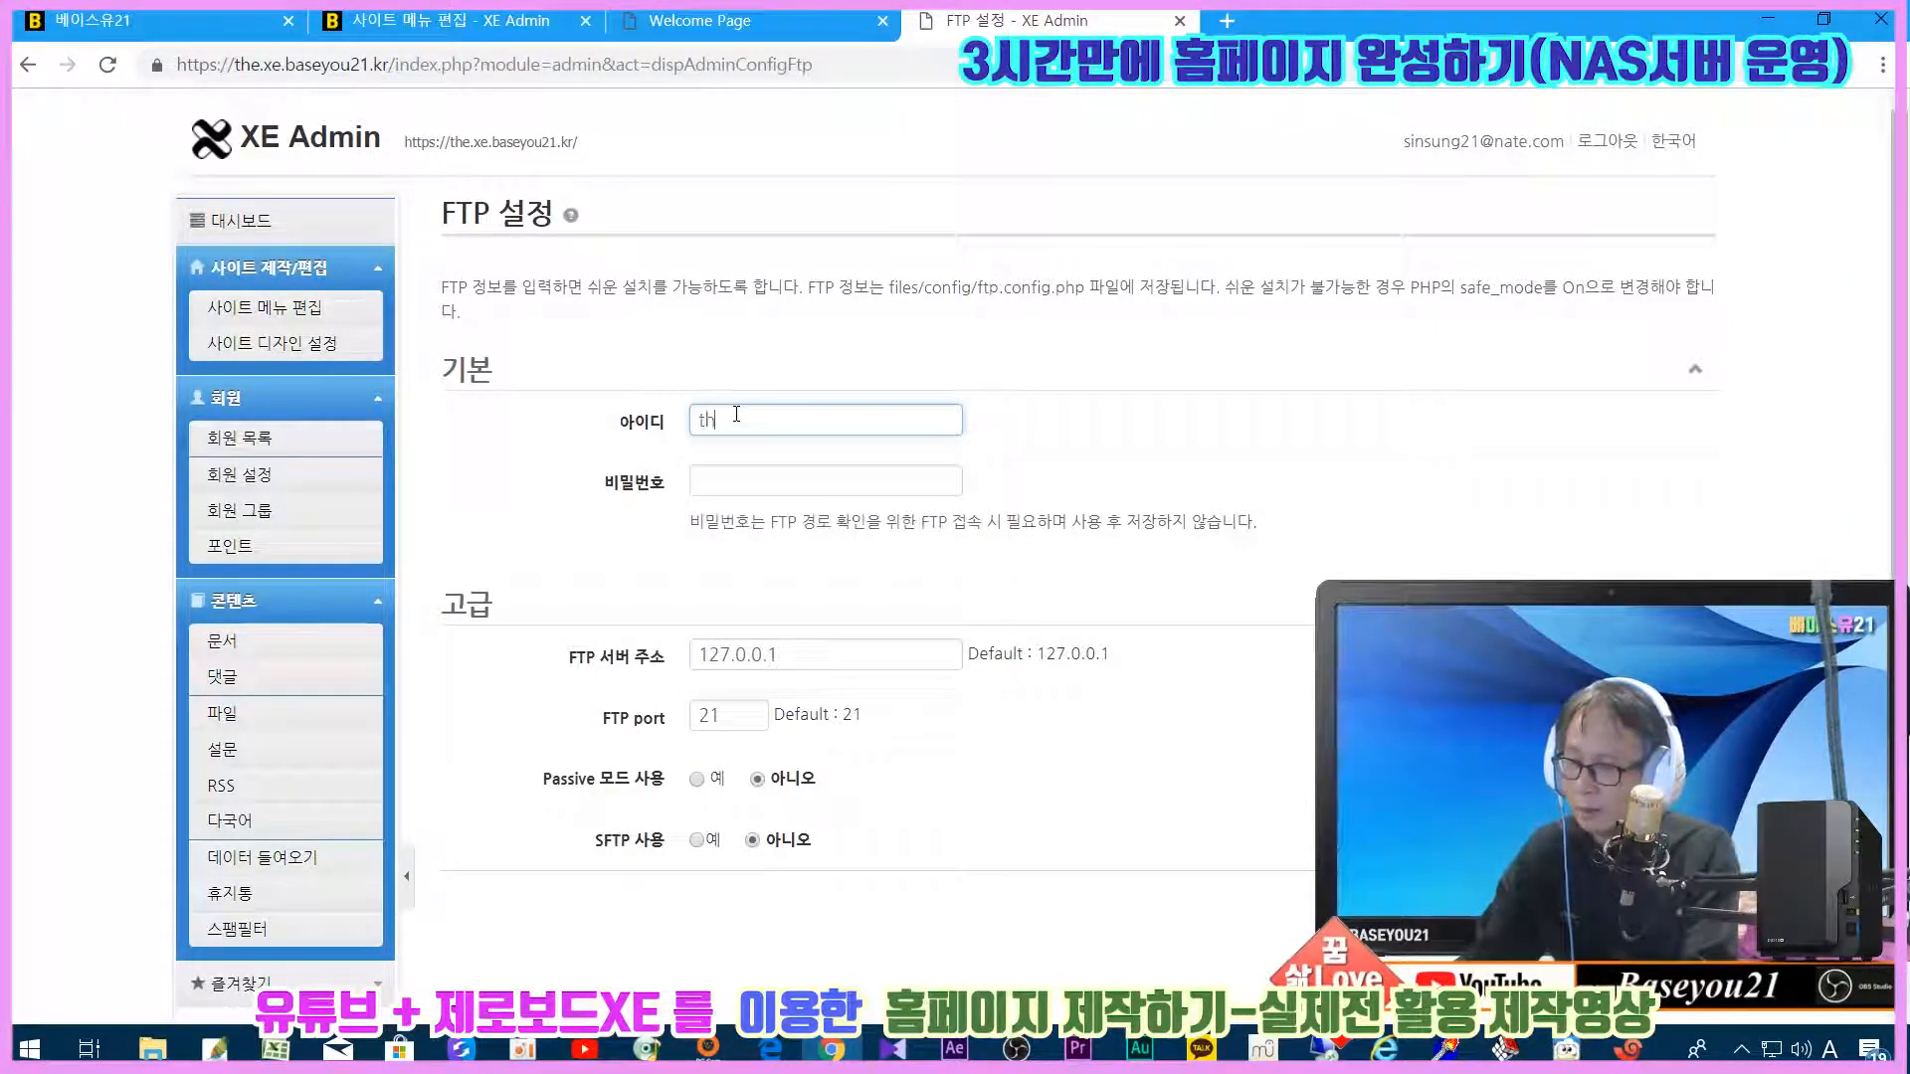
pyautogui.write('e_xe')
pyautogui.press('Tab')
pyautogui.write('xxxxxxxxx')
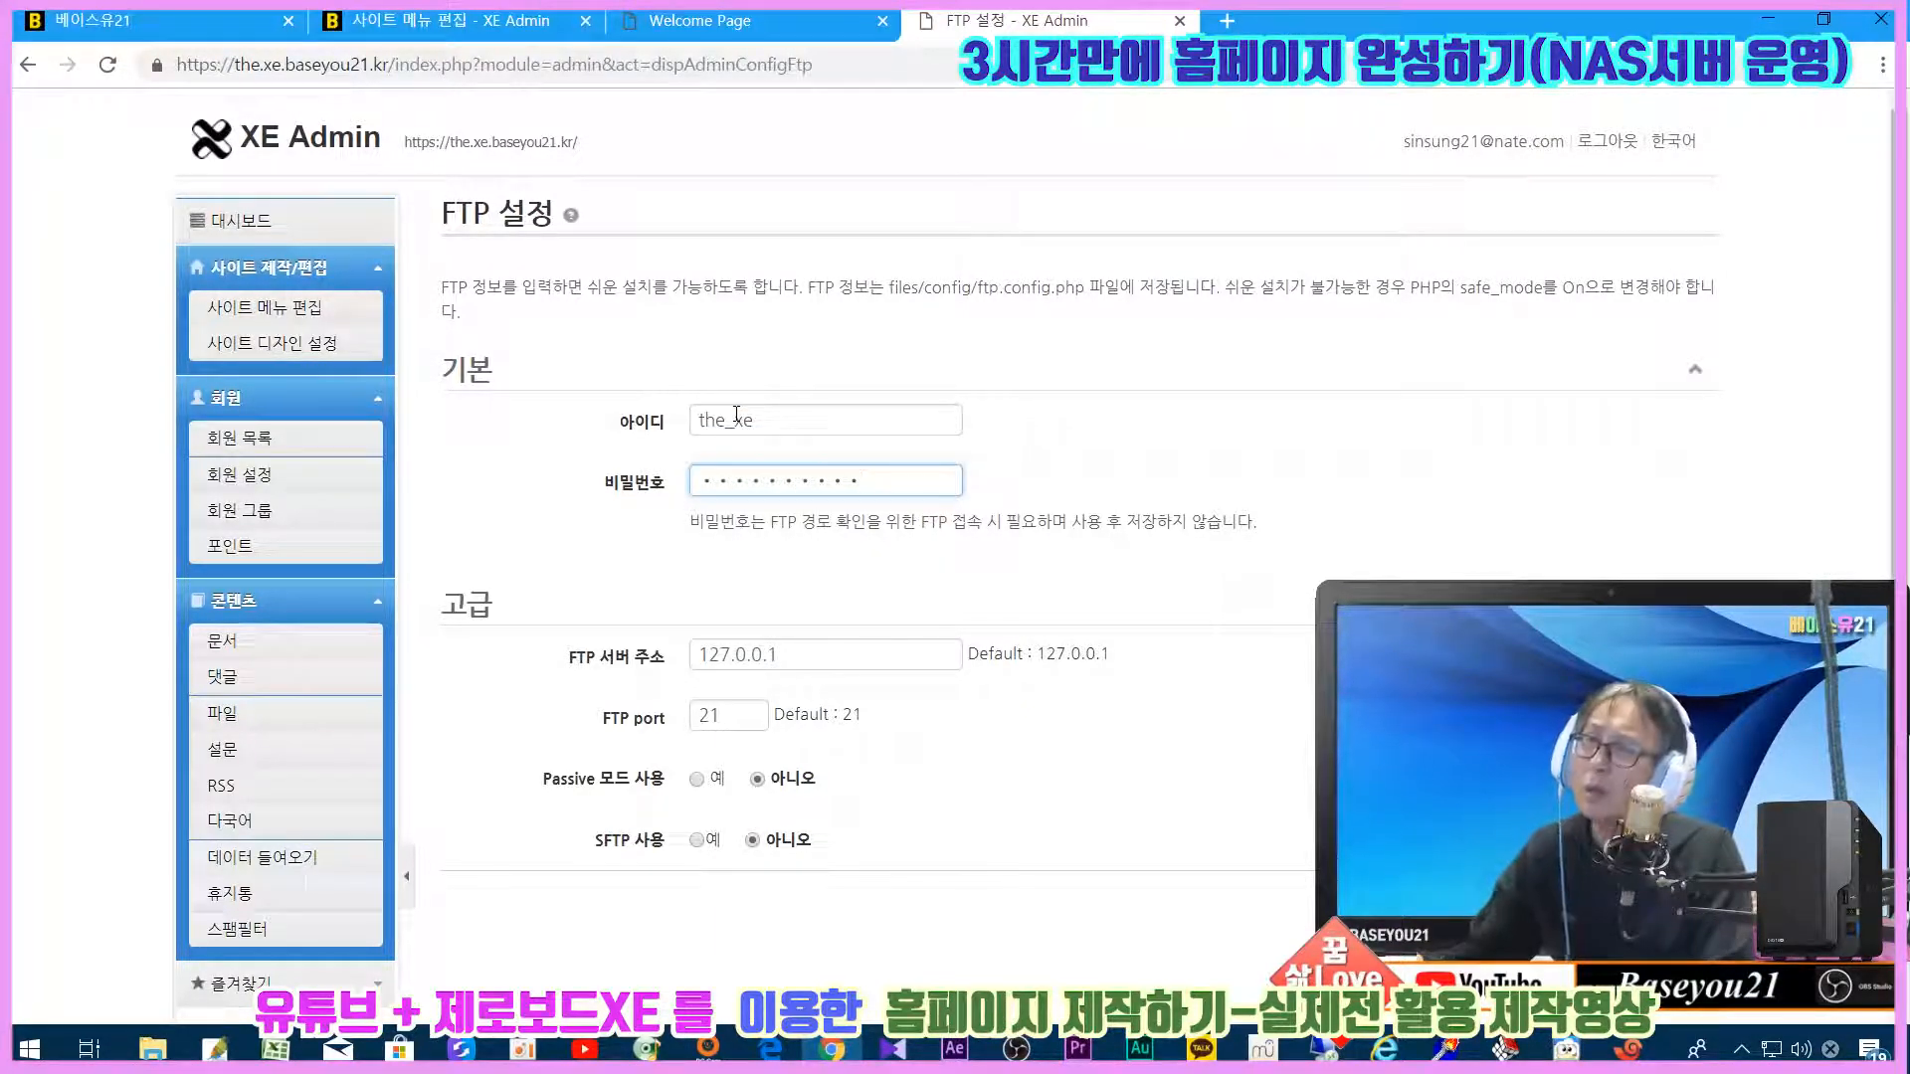
pyautogui.press('BackSpace')
pyautogui.press('BackSpace')
pyautogui.press('BackSpace')
pyautogui.press('BackSpace')
pyautogui.press('BackSpace')
pyautogui.press('BackSpace')
pyautogui.press('BackSpace')
pyautogui.press('BackSpace')
pyautogui.press('BackSpace')
pyautogui.write('x')
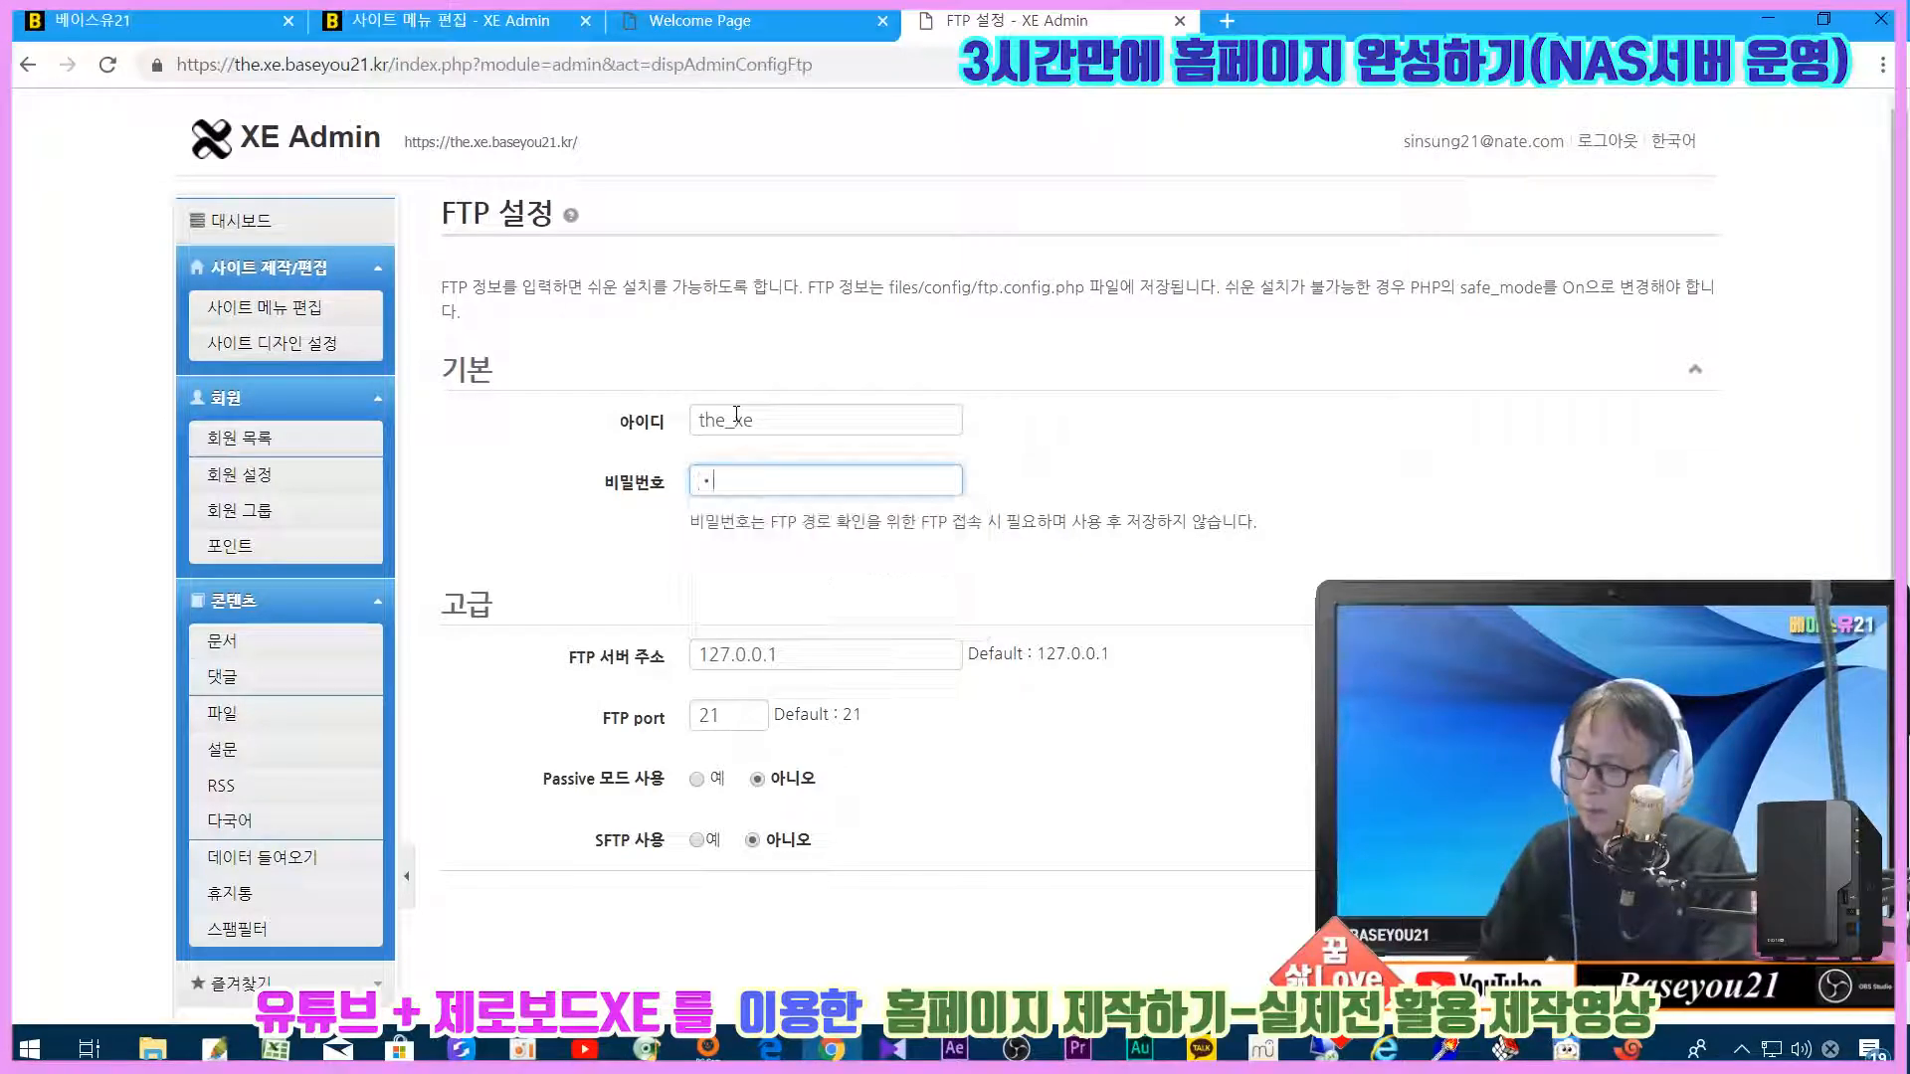
pyautogui.write('xxxxxxxxxx')
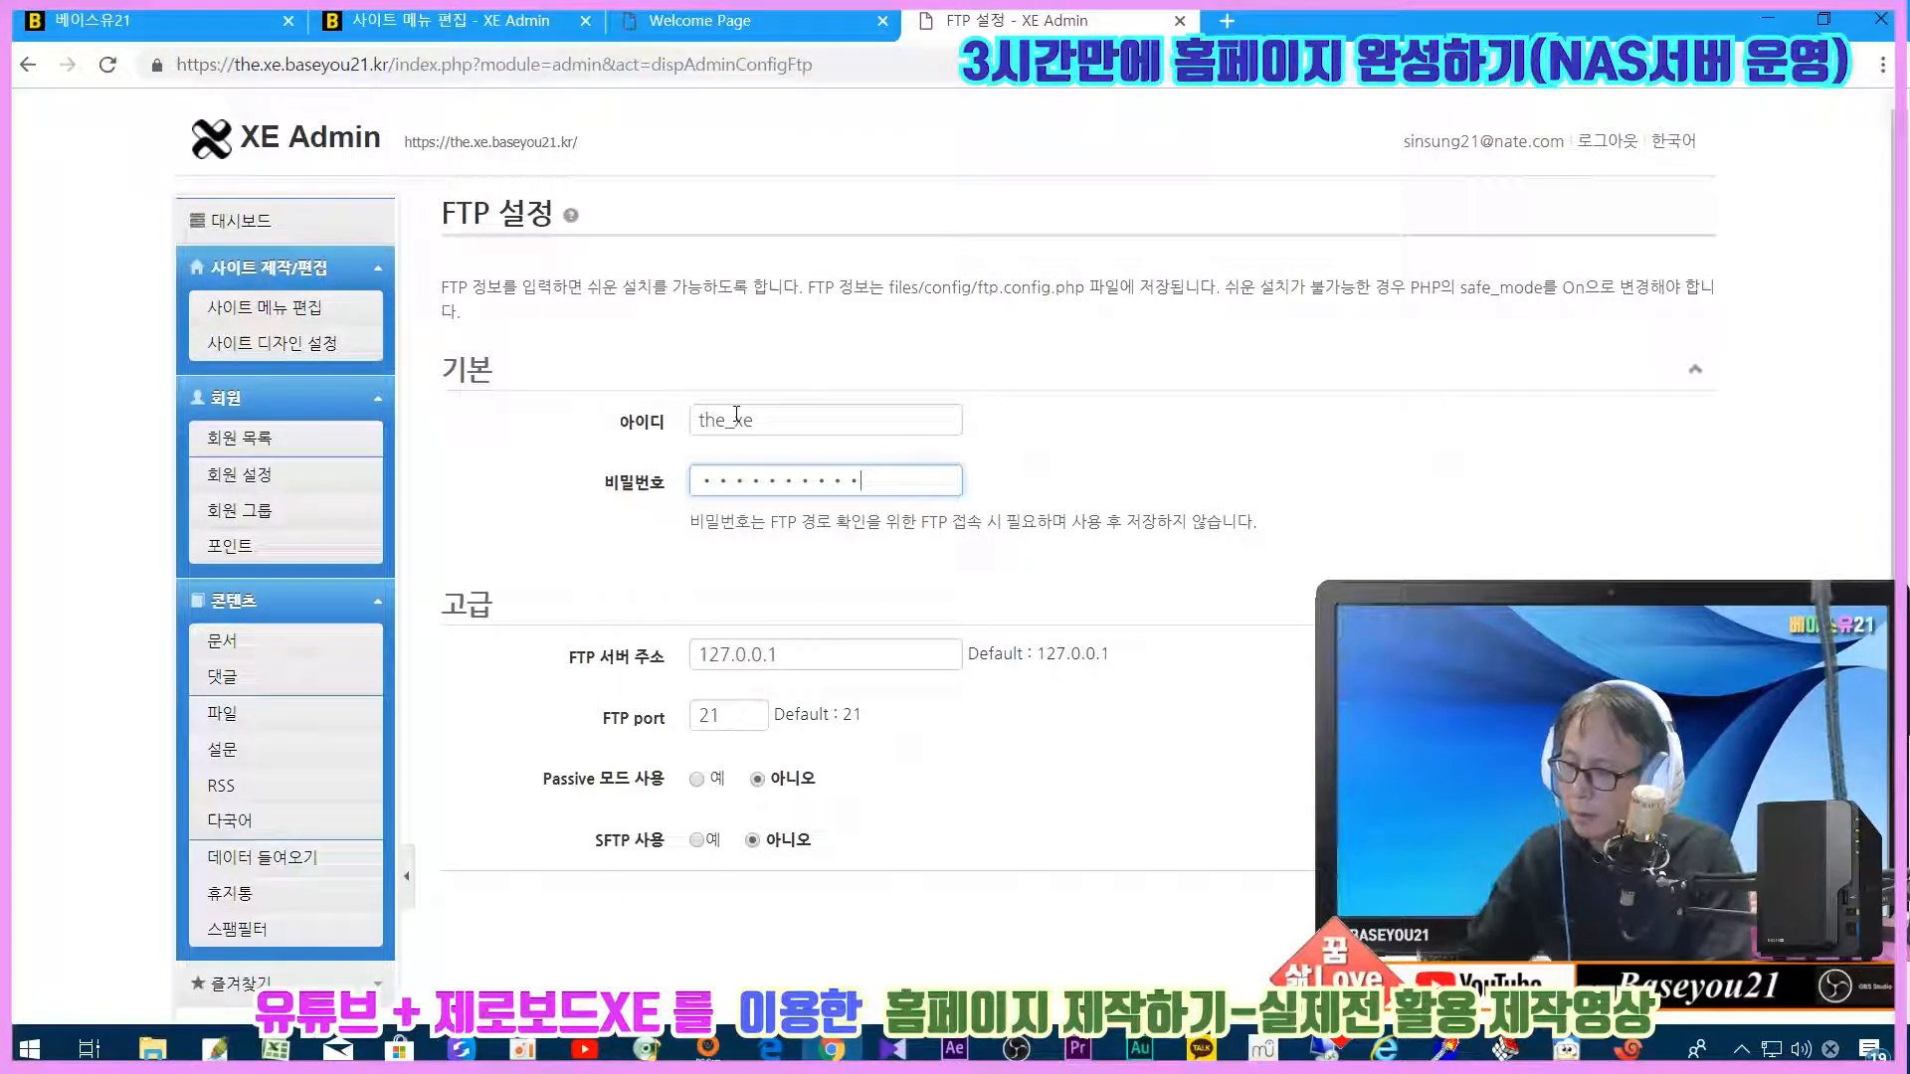
pyautogui.write('xx')
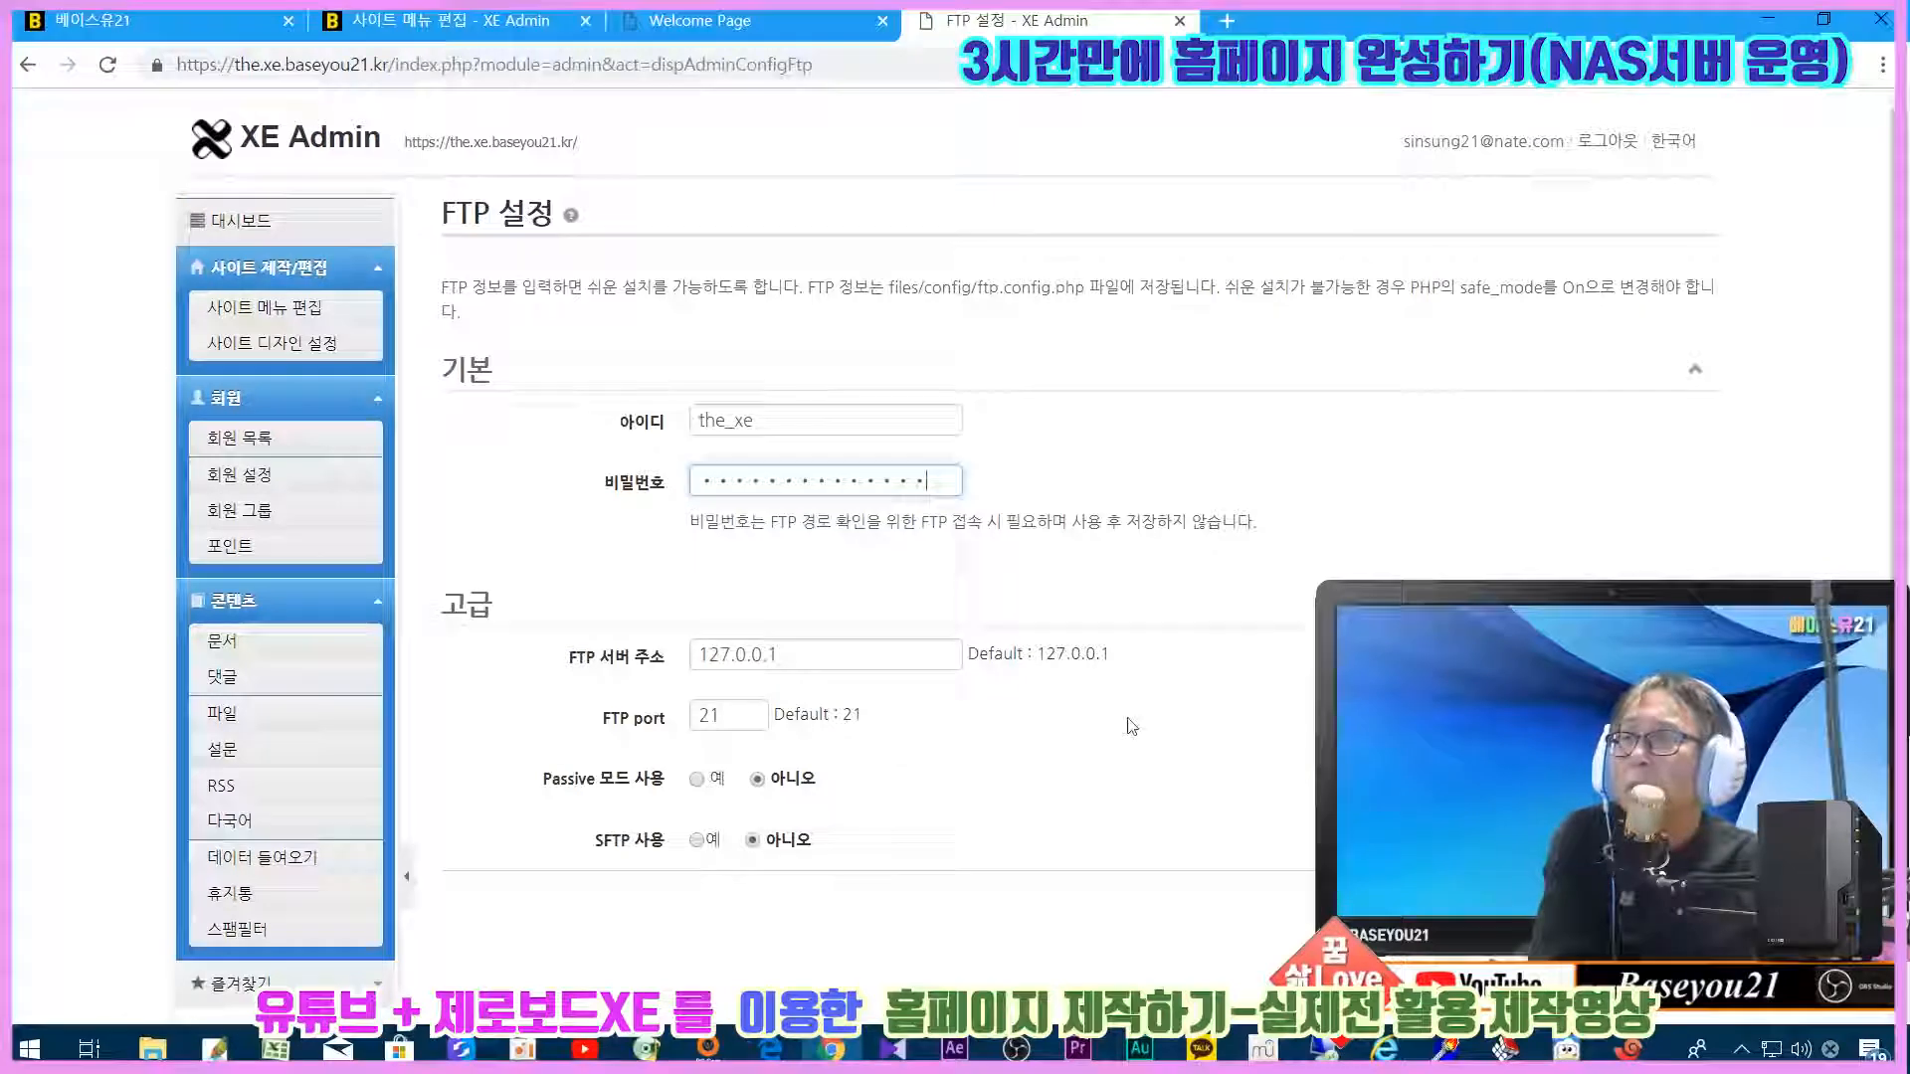
# Step: Turn on SFTP and set the FTP port to 2200
pyautogui.scroll(-2, 1231, 781)
pyautogui.click(696, 715)
pyautogui.doubleClick(709, 590)
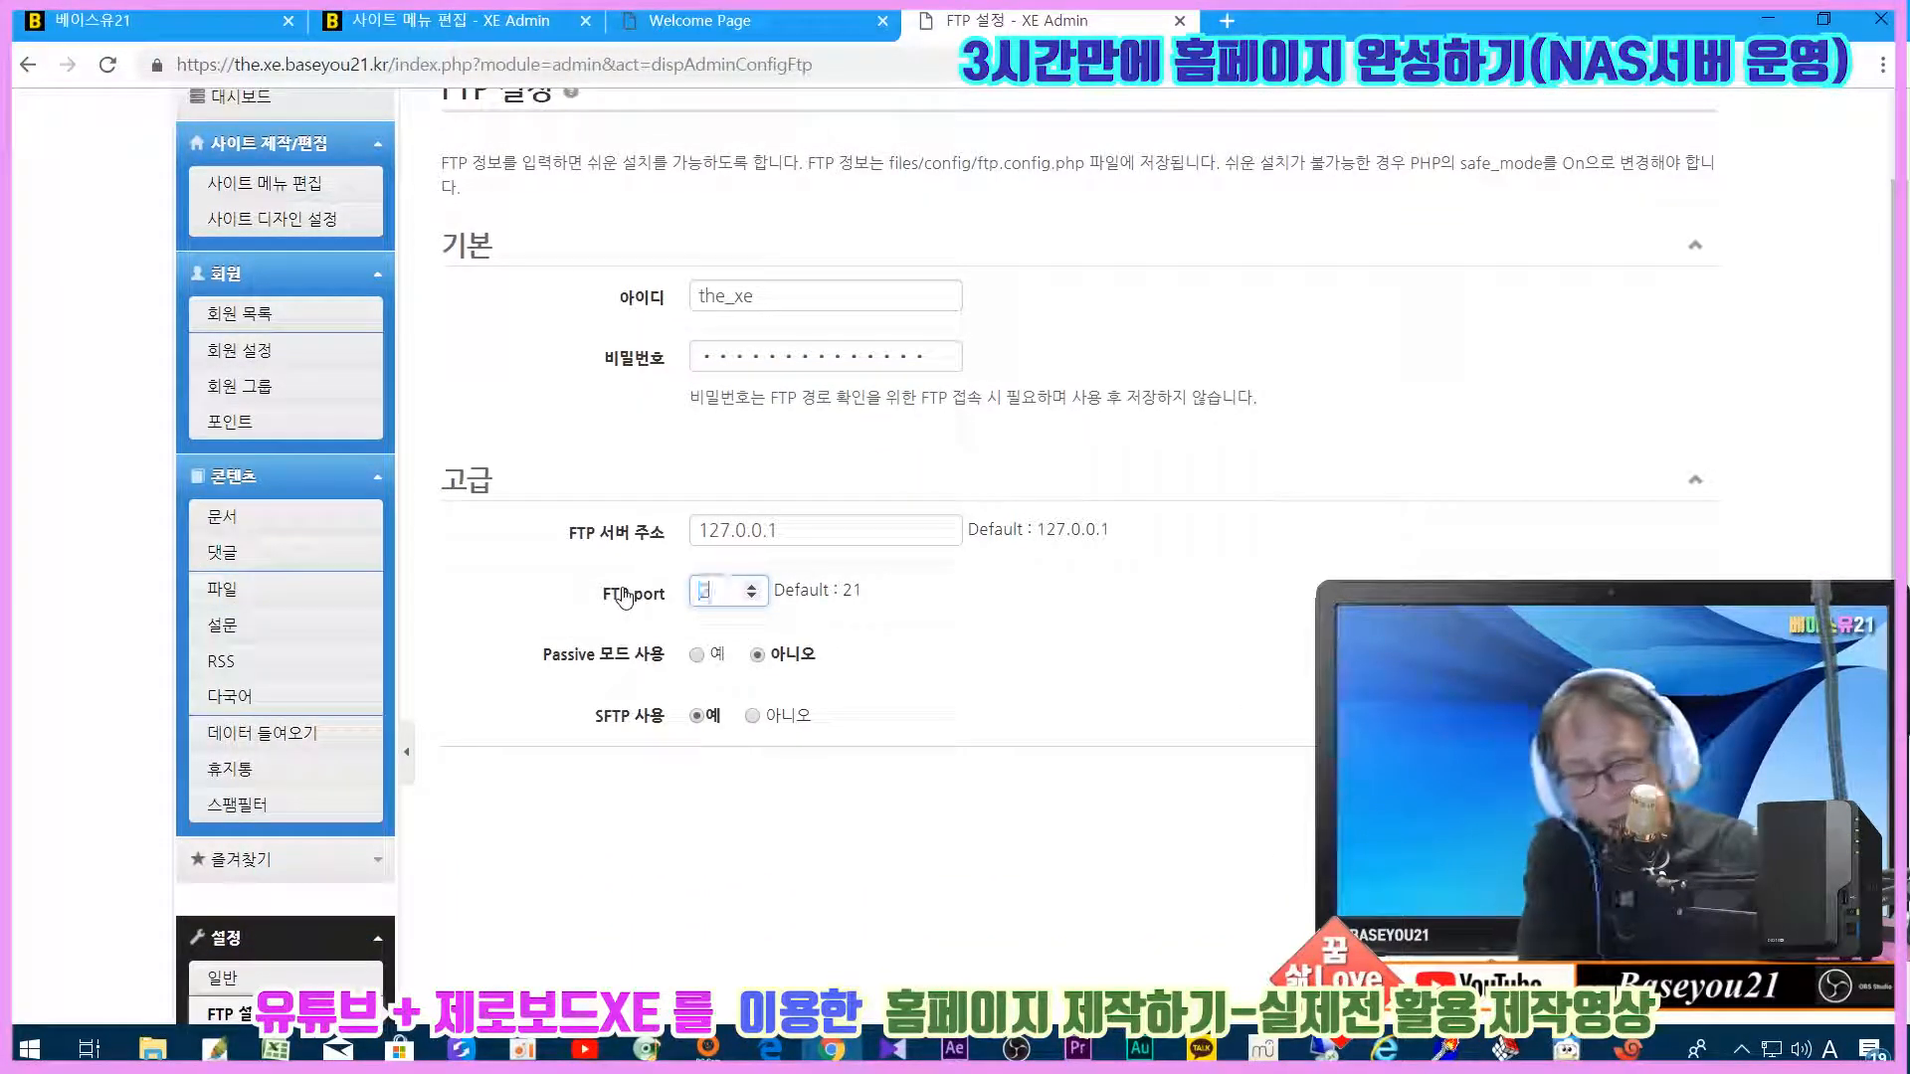
pyautogui.click(1688, 777)
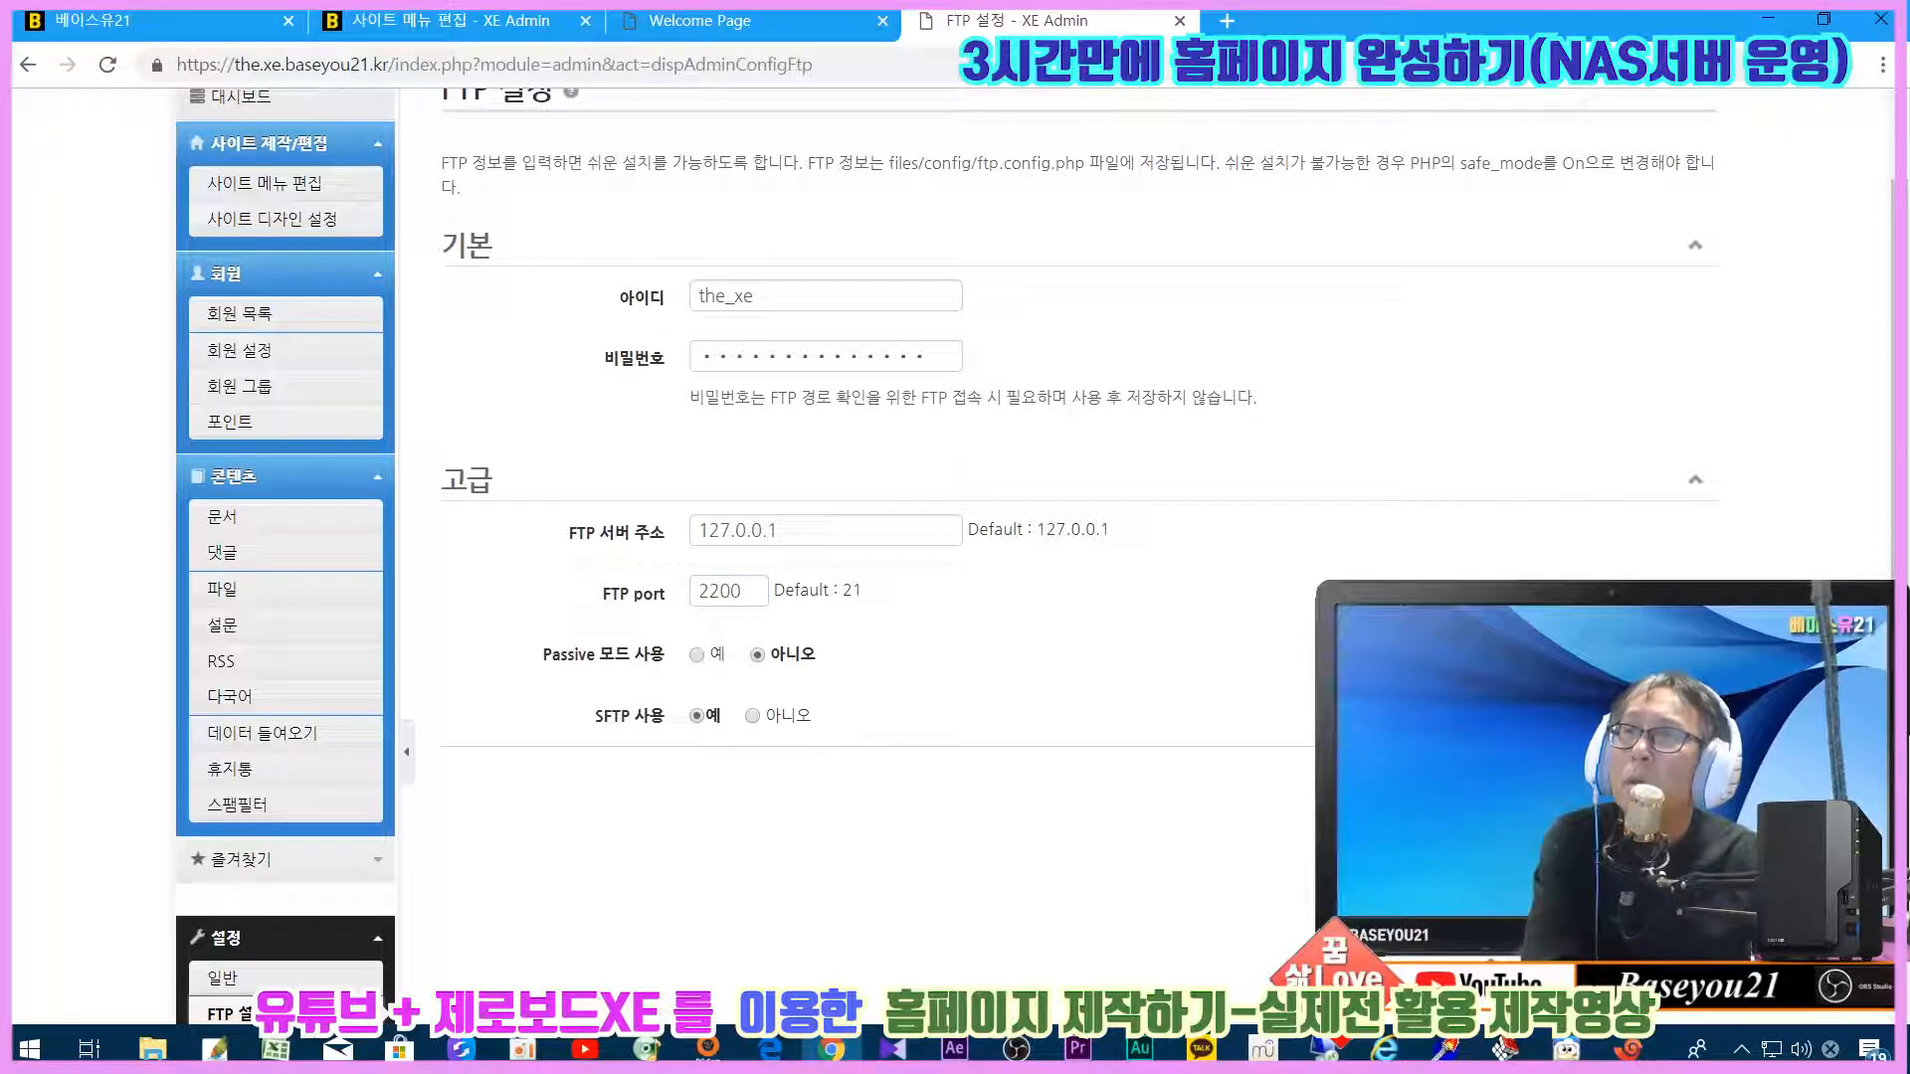
# Step: Check that the FTP server address remains 127.0.0.1
pyautogui.moveTo(856, 538); pyautogui.dragTo(637, 534)
pyautogui.click(1294, 666)
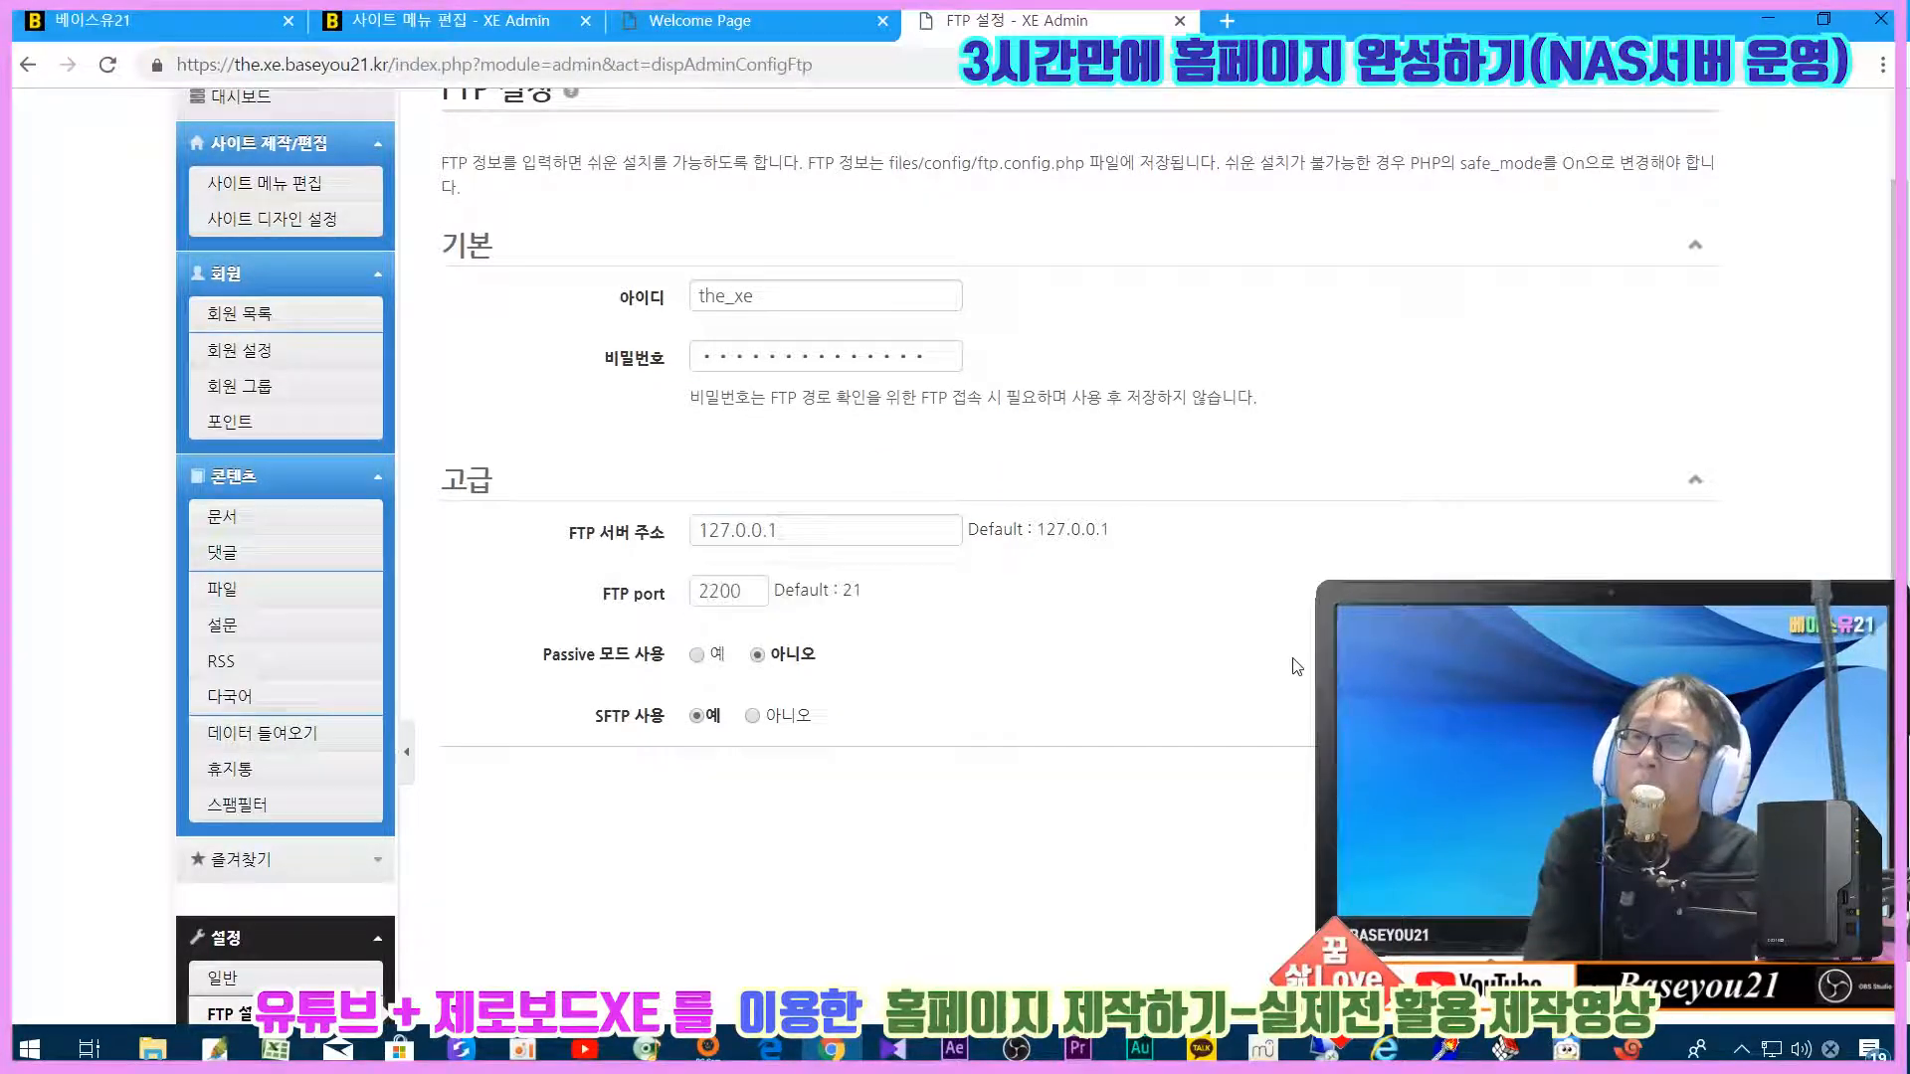
pyautogui.moveTo(996, 531); pyautogui.dragTo(1226, 538)
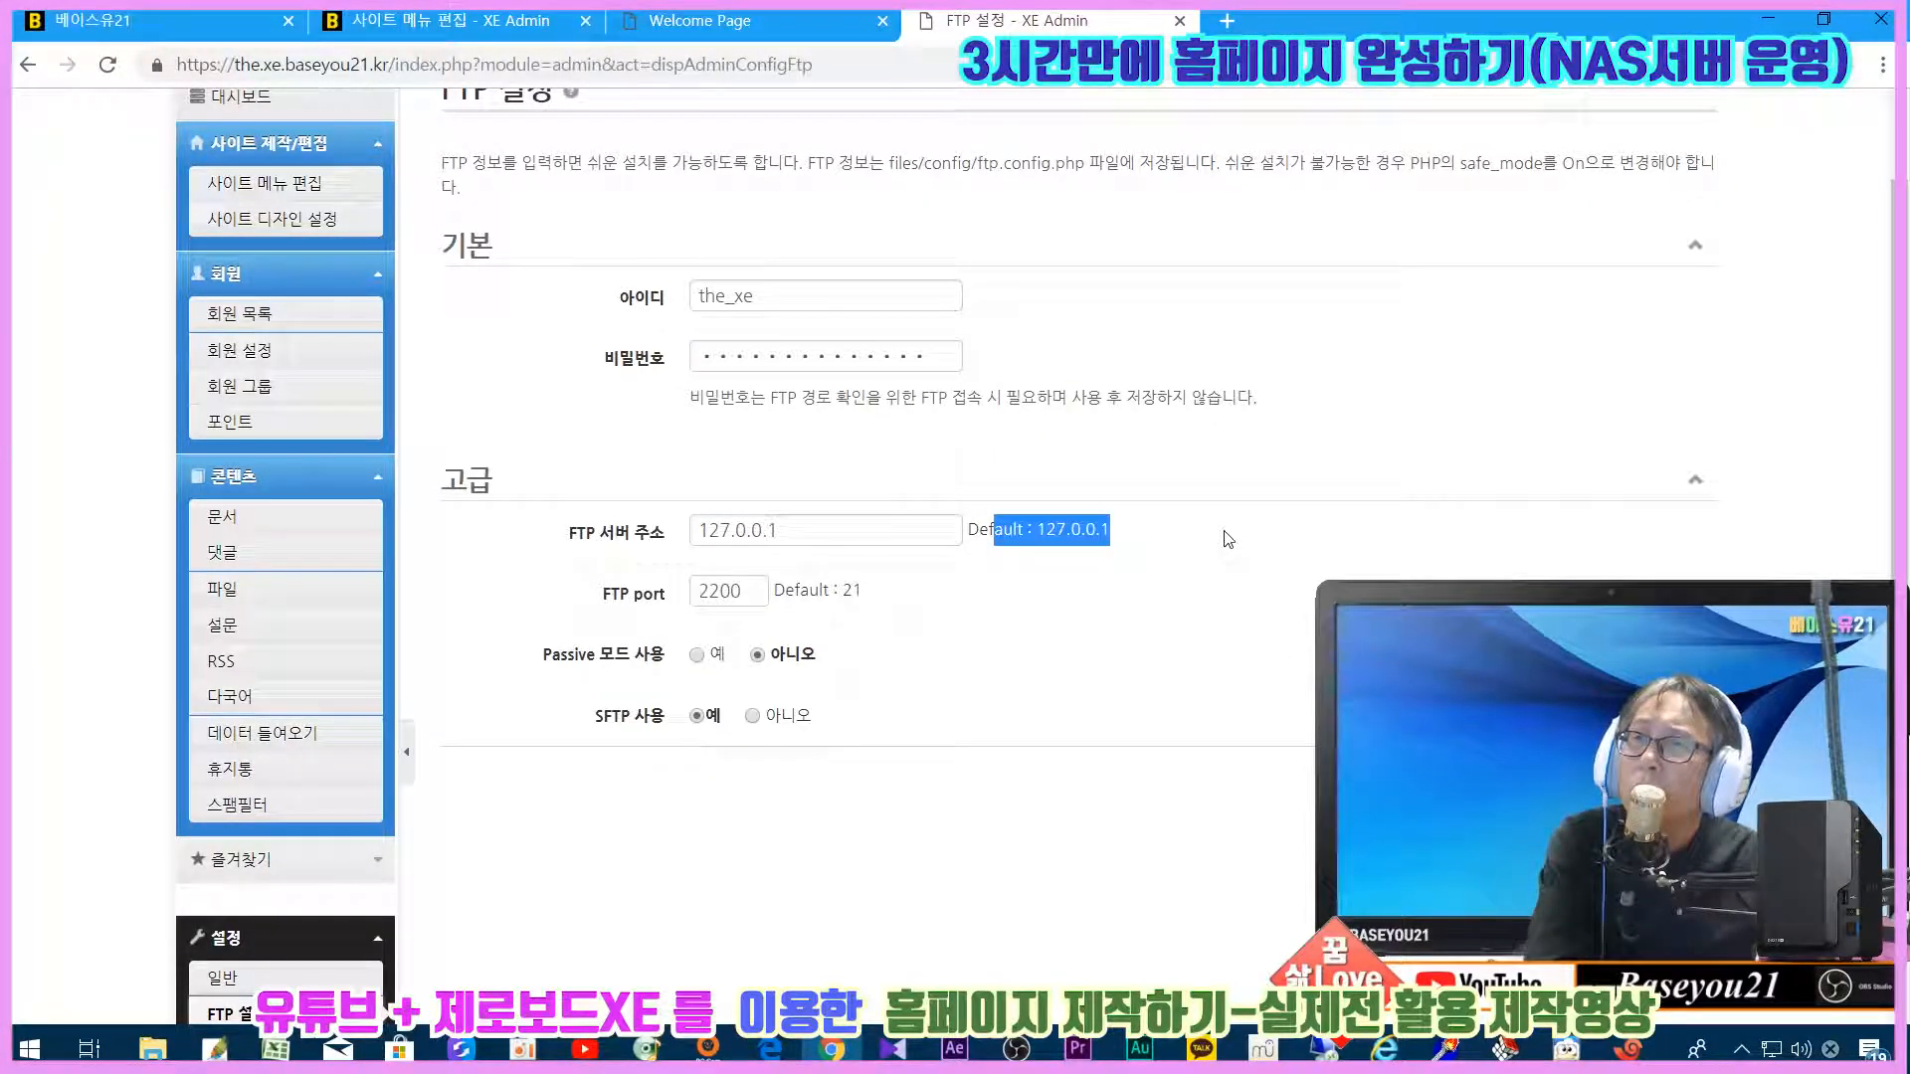
pyautogui.click(1313, 620)
pyautogui.moveTo(796, 530); pyautogui.dragTo(659, 532)
pyautogui.click(1158, 685)
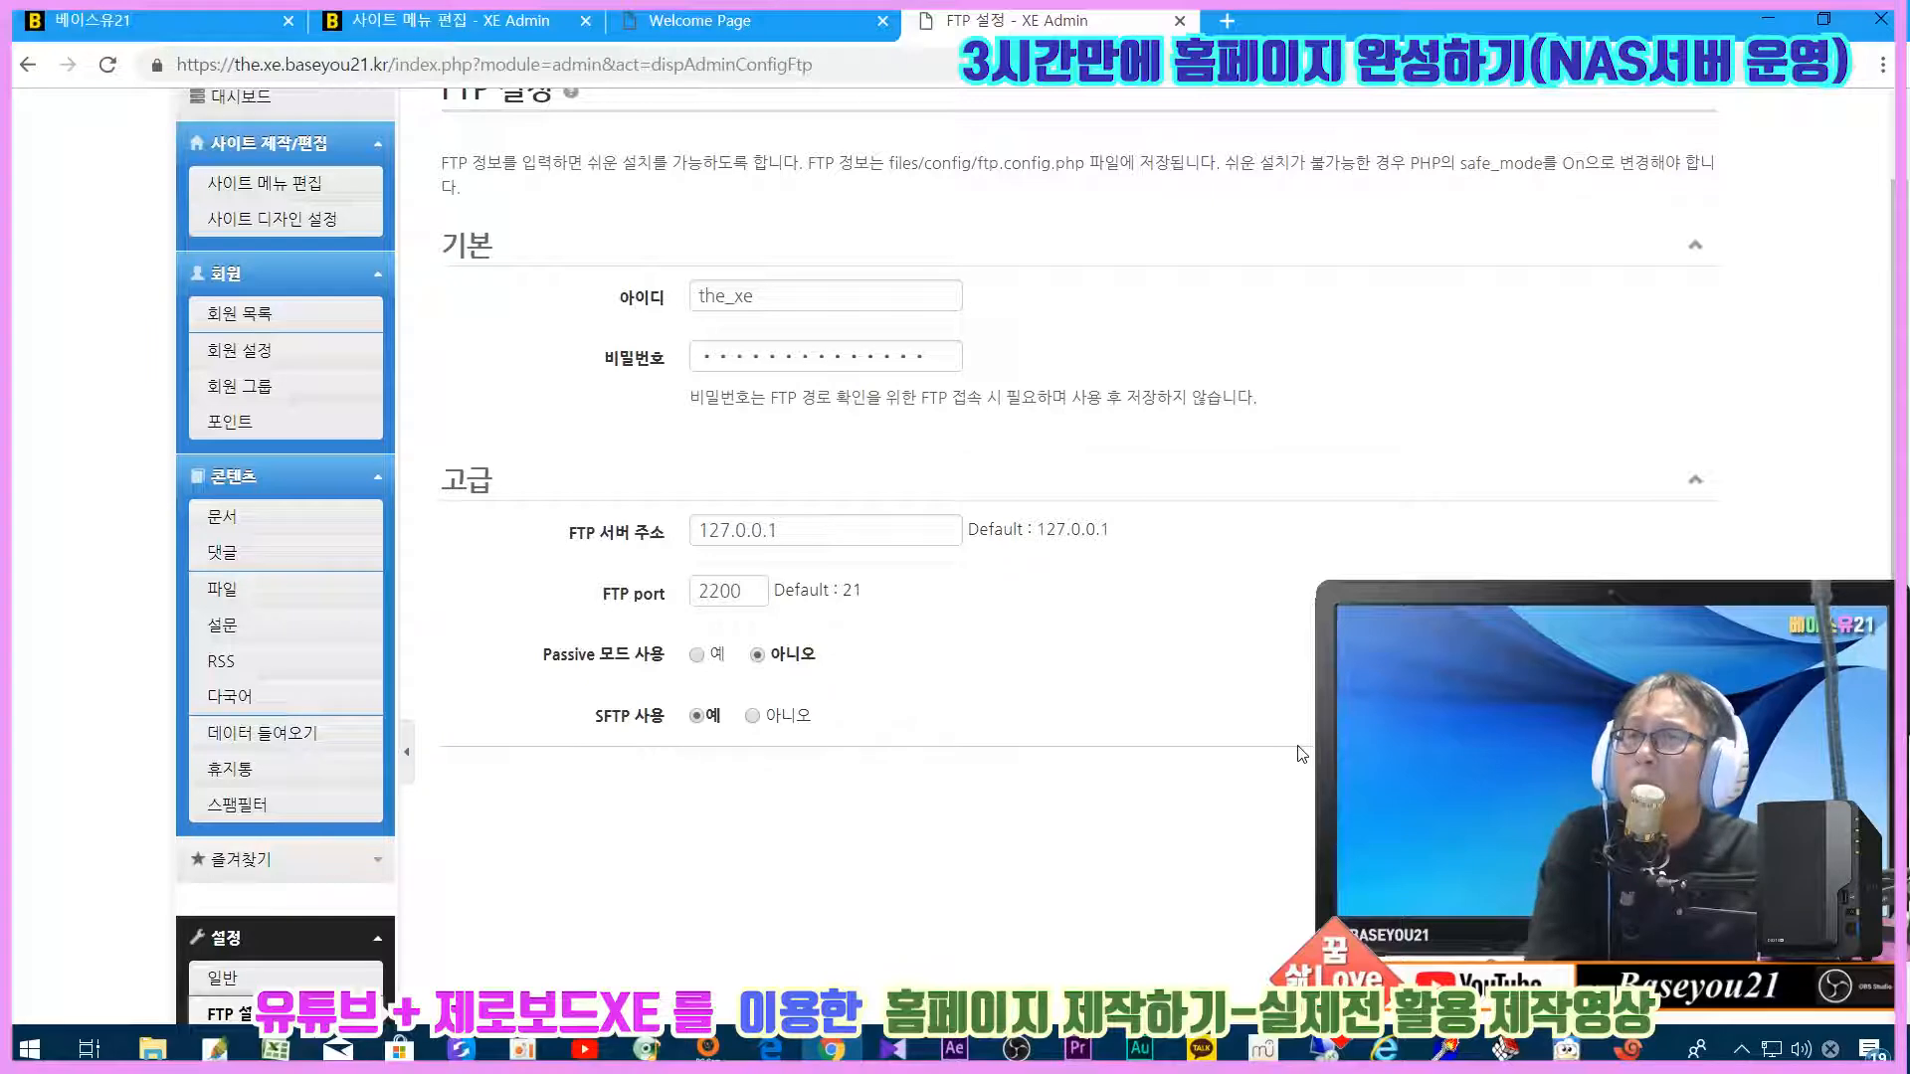
pyautogui.scroll(-3, 1275, 743)
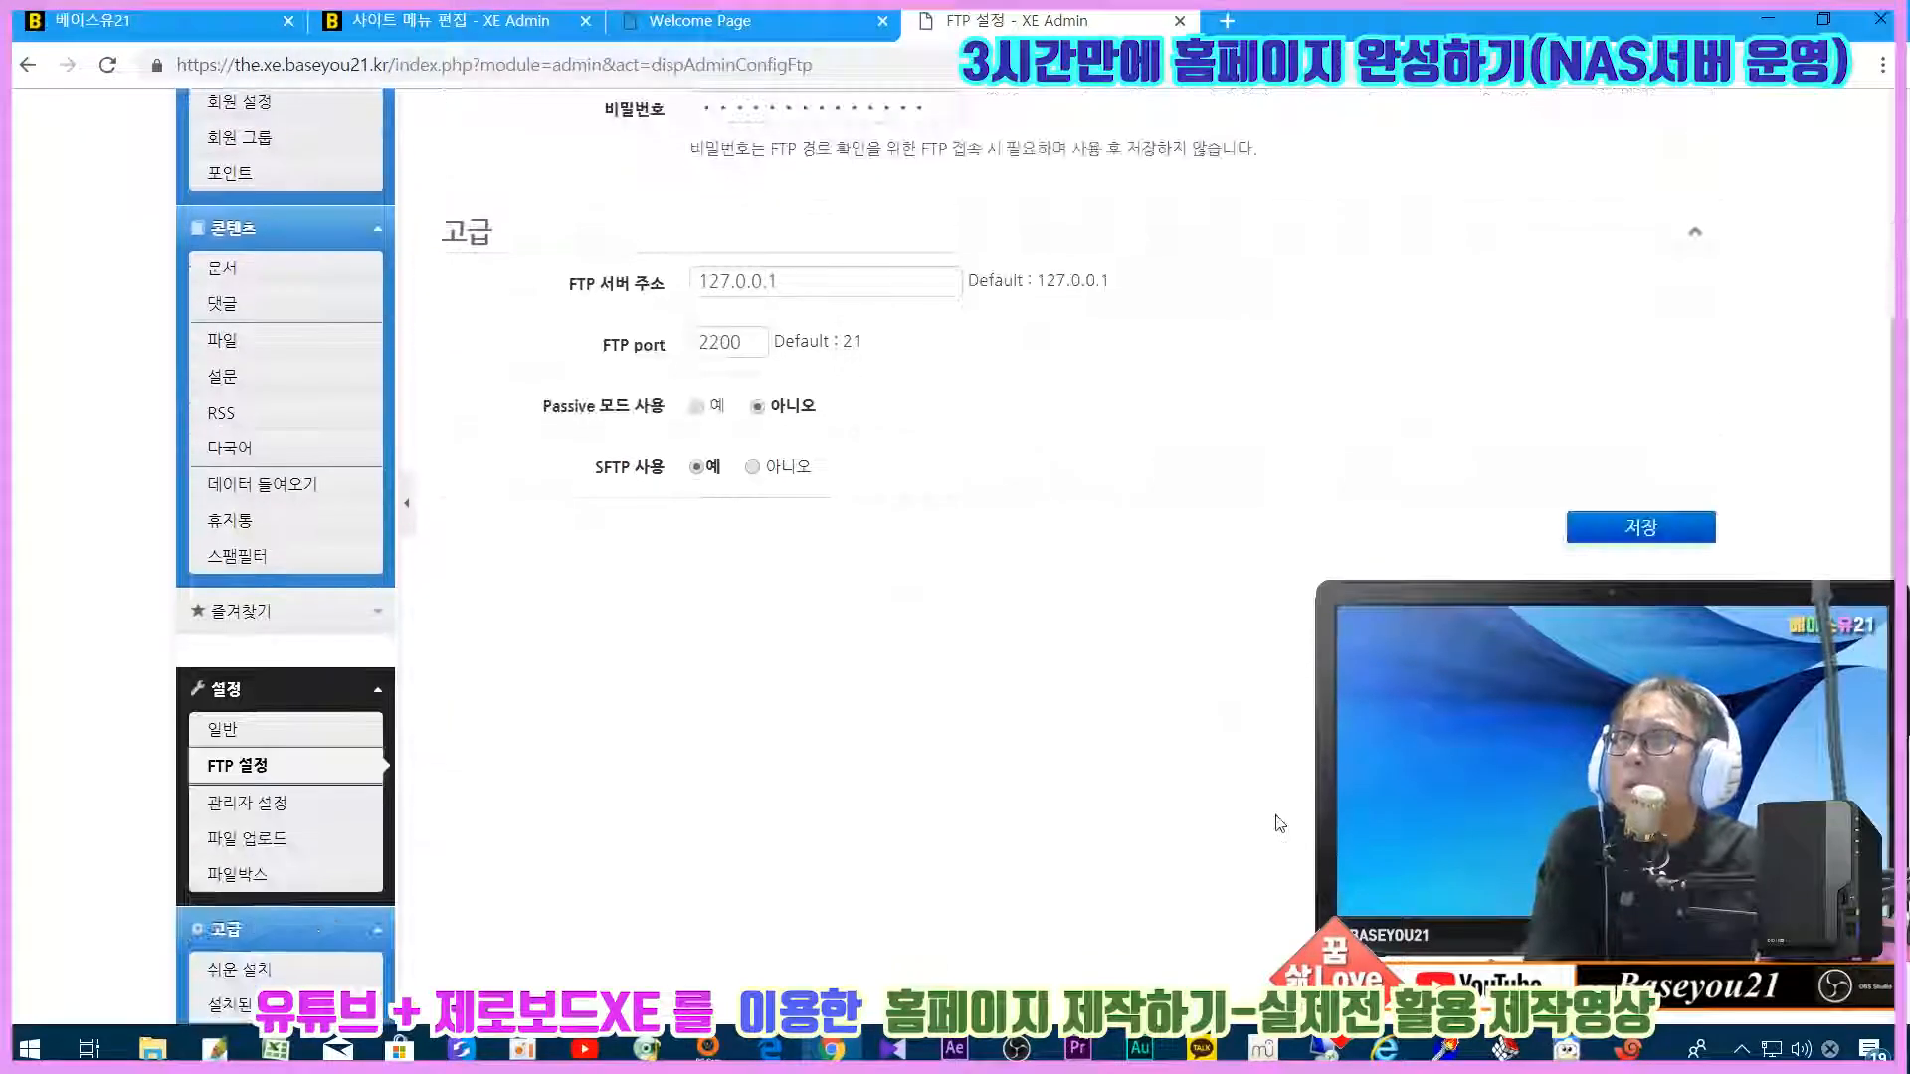
pyautogui.scroll(-1, 416, 723)
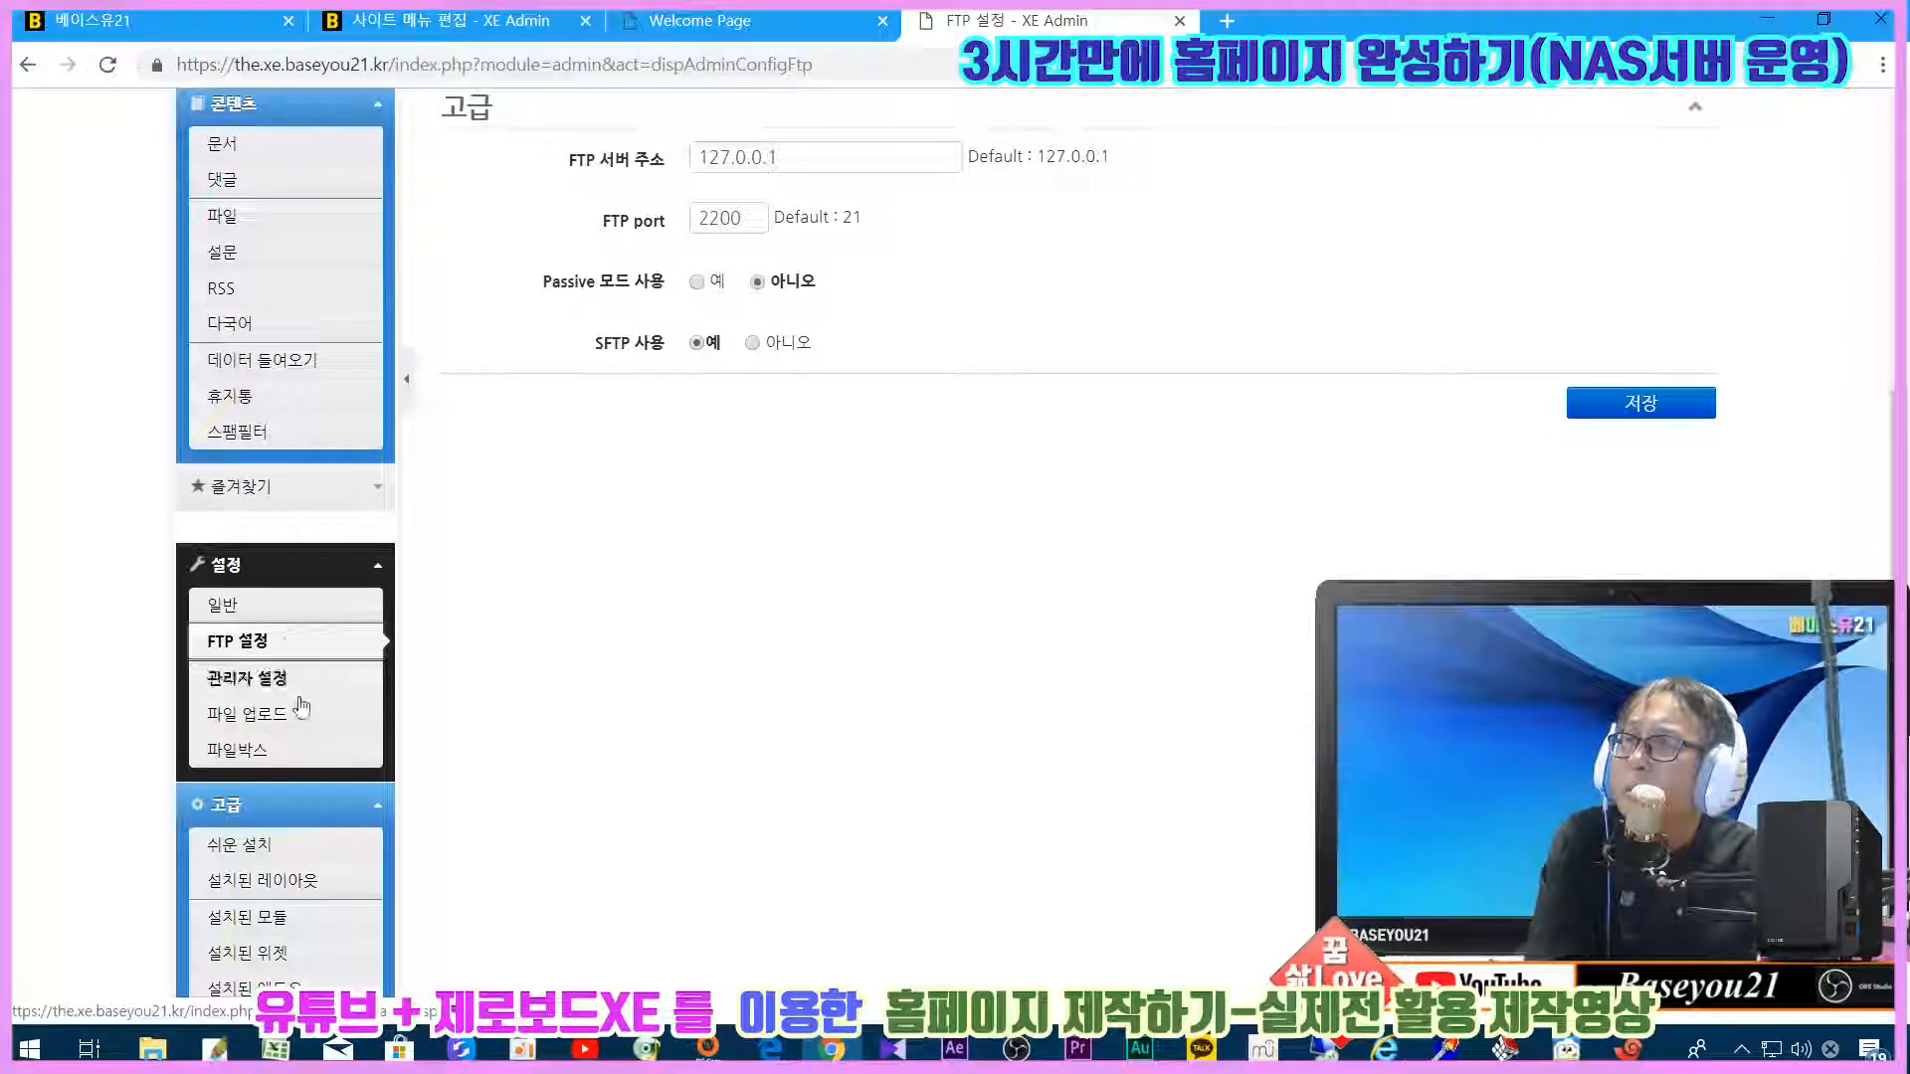
pyautogui.scroll(-1, 448, 637)
pyautogui.scroll(4, 661, 673)
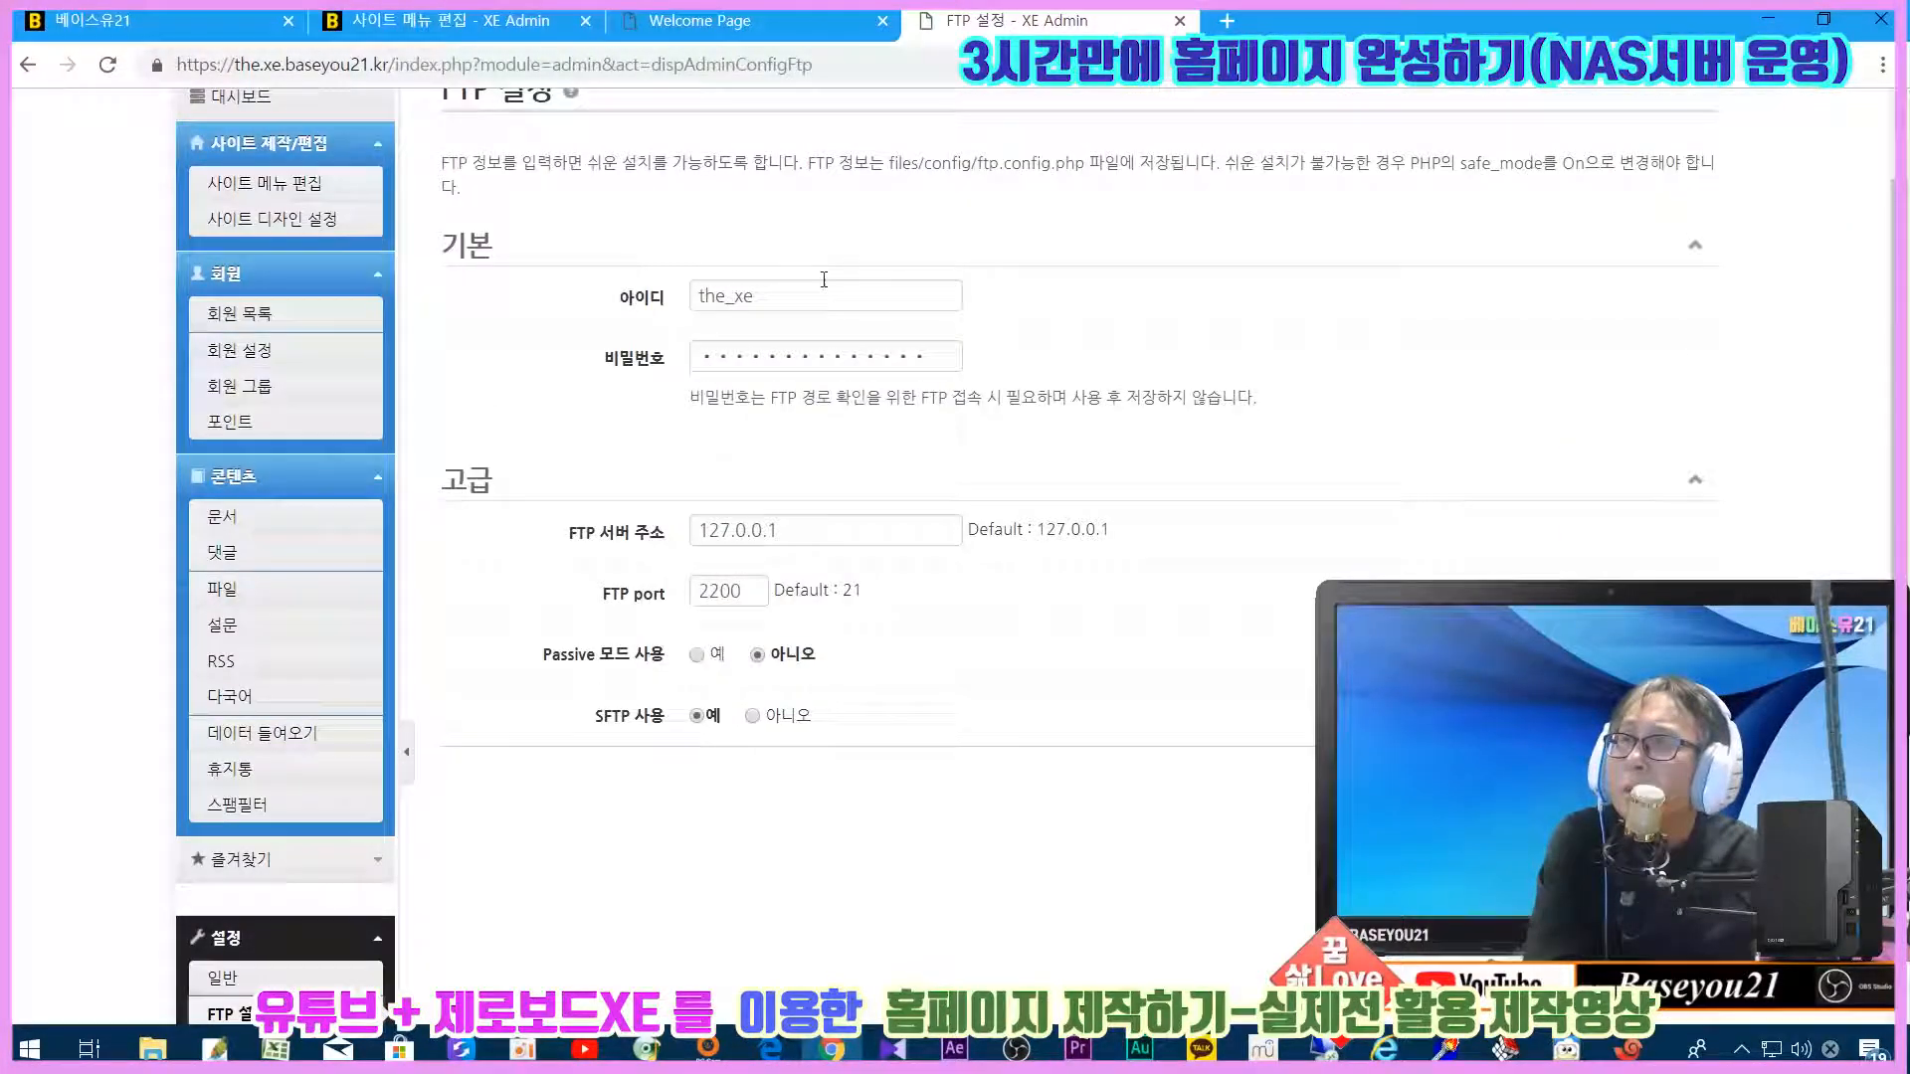
pyautogui.scroll(-5, 979, 693)
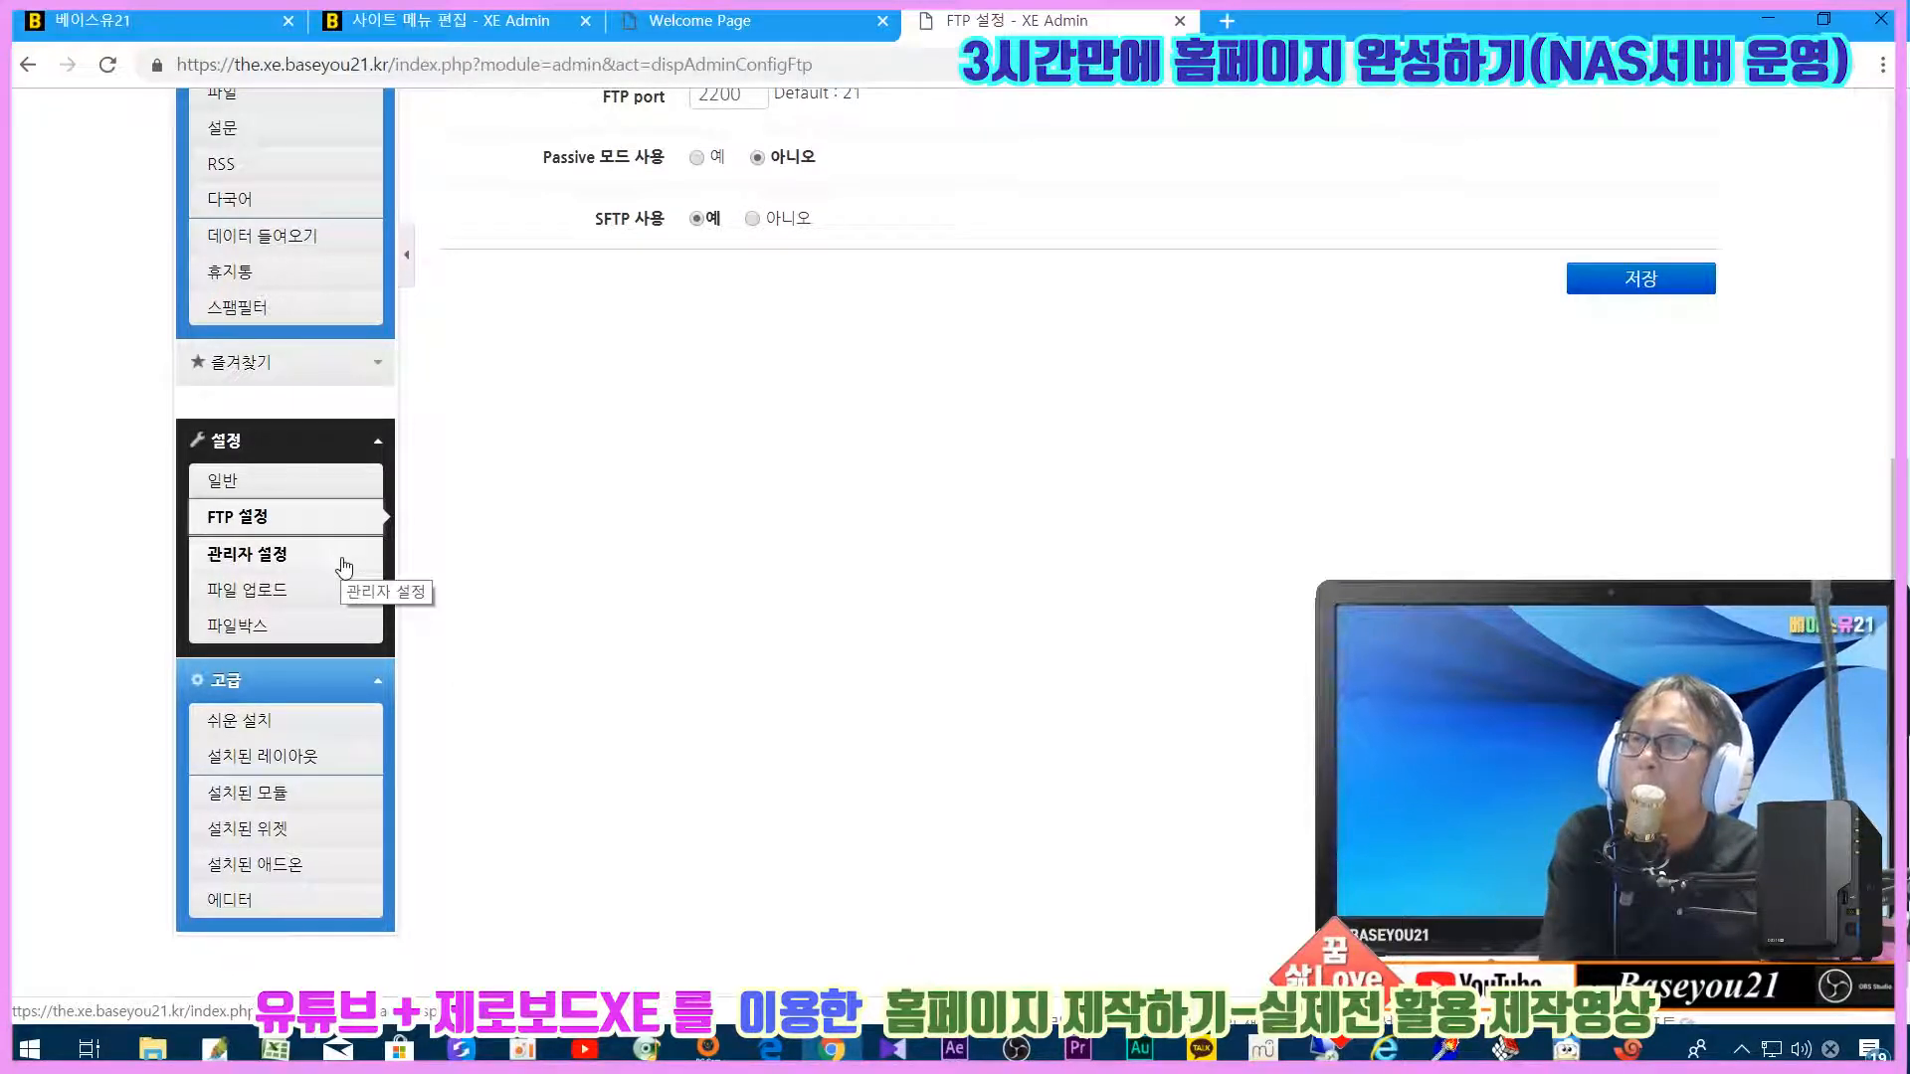
pyautogui.scroll(3, 647, 640)
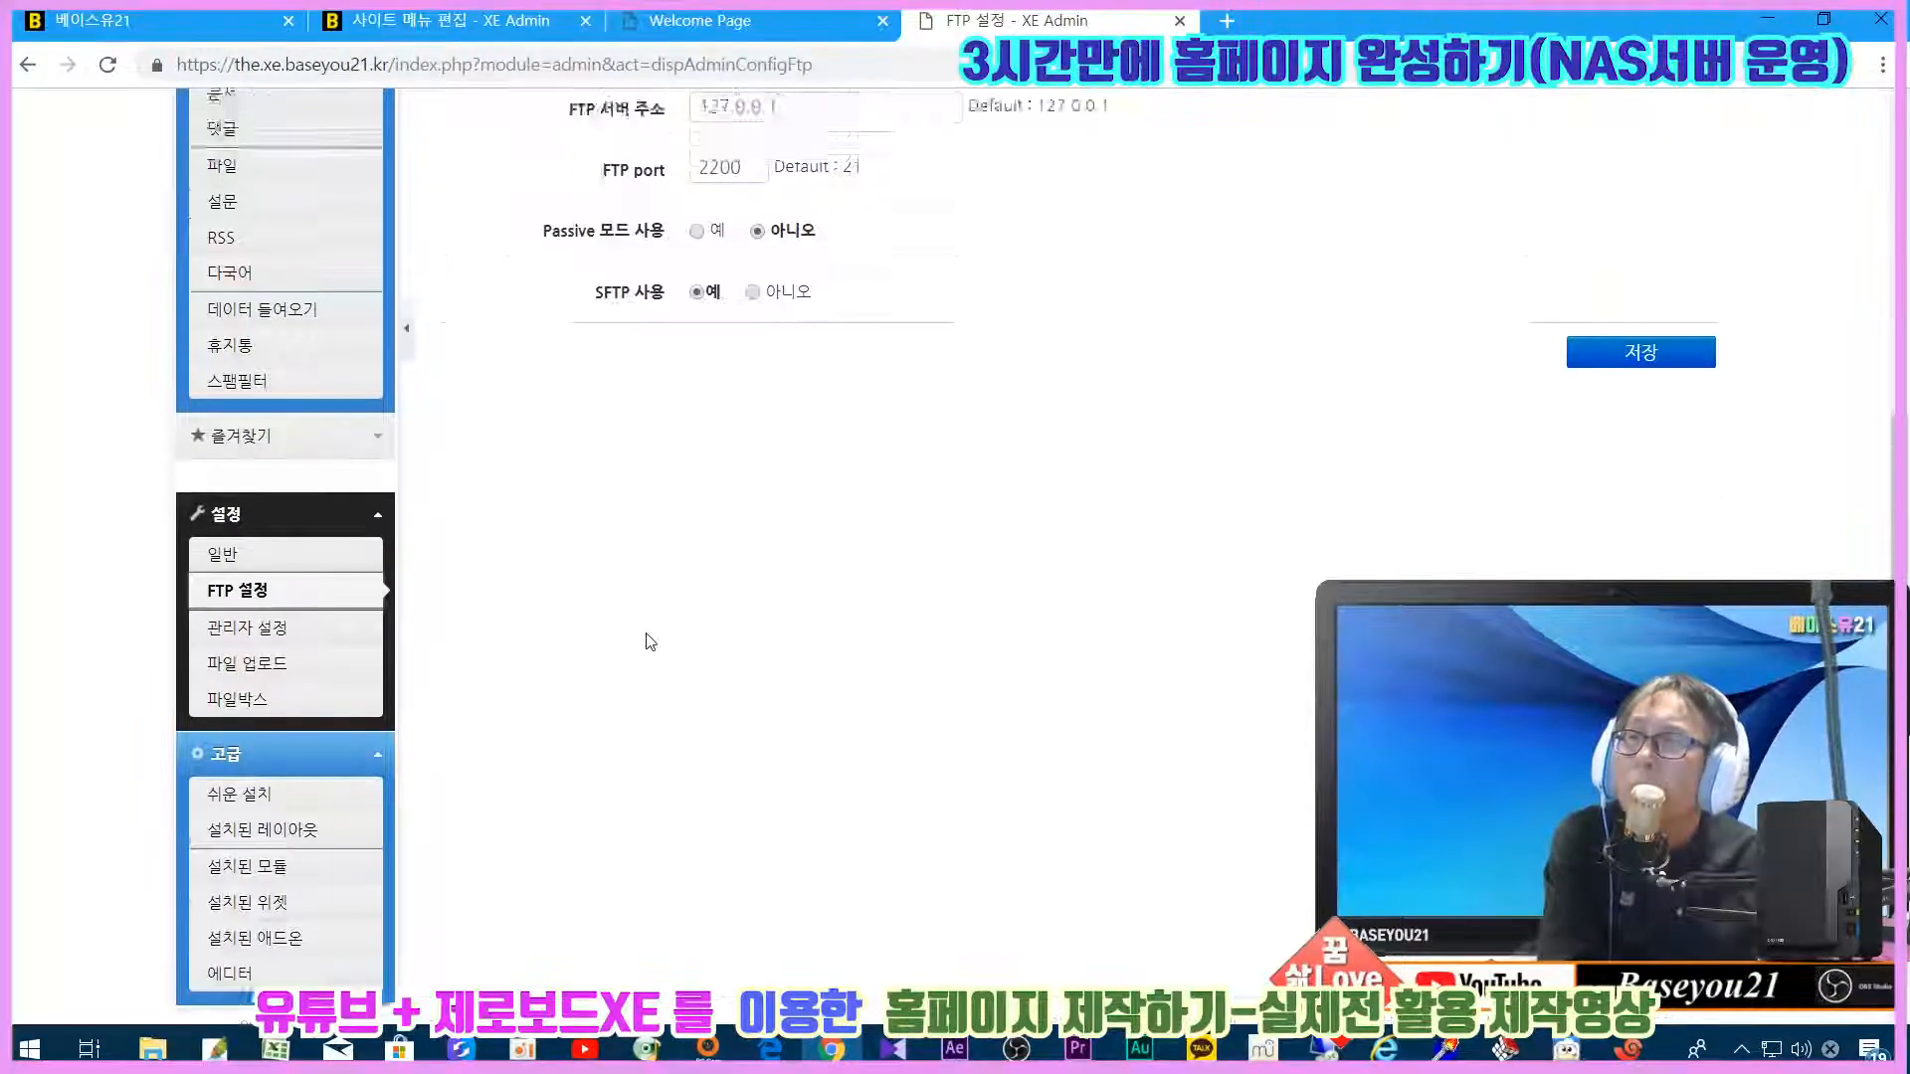
pyautogui.scroll(4, 648, 640)
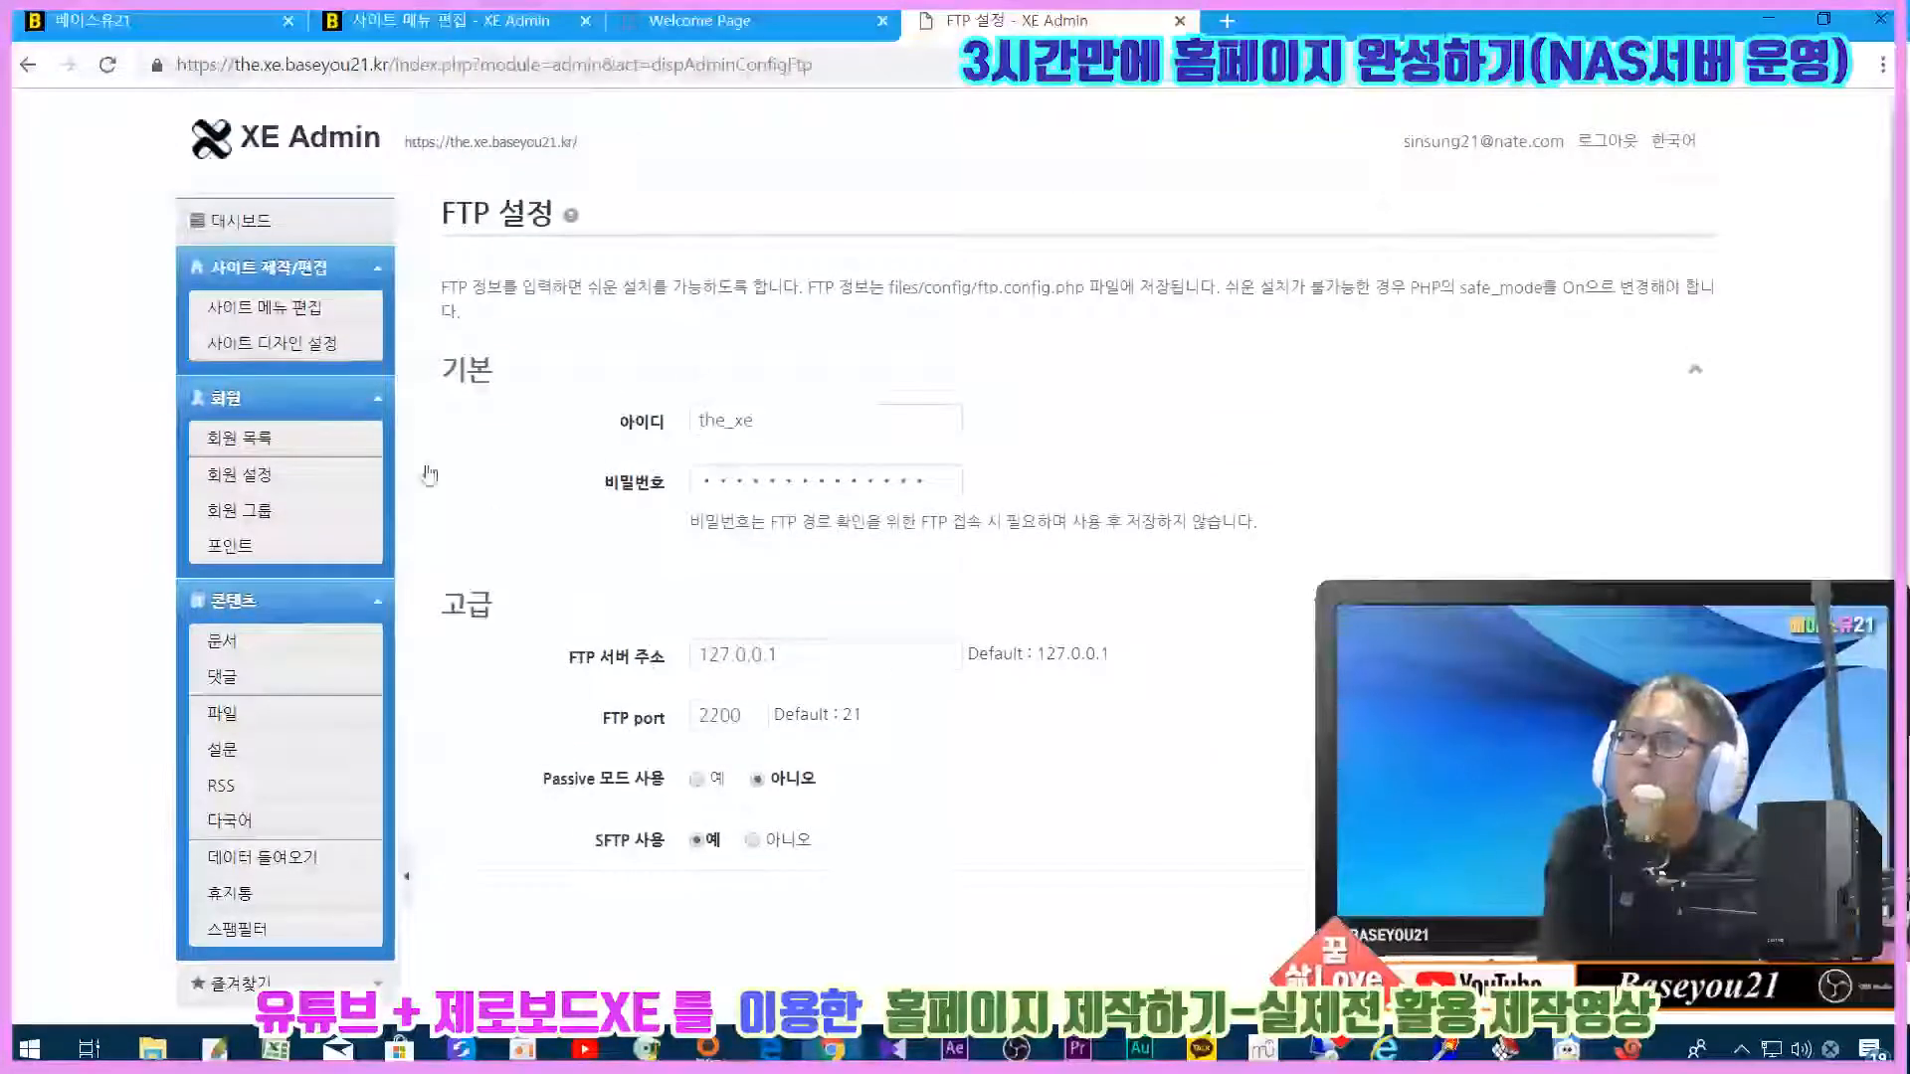
# Step: Open the admin dashboard in a new tab and go to 쉬운 설치 (Easy Install)
pyautogui.click(459, 139)
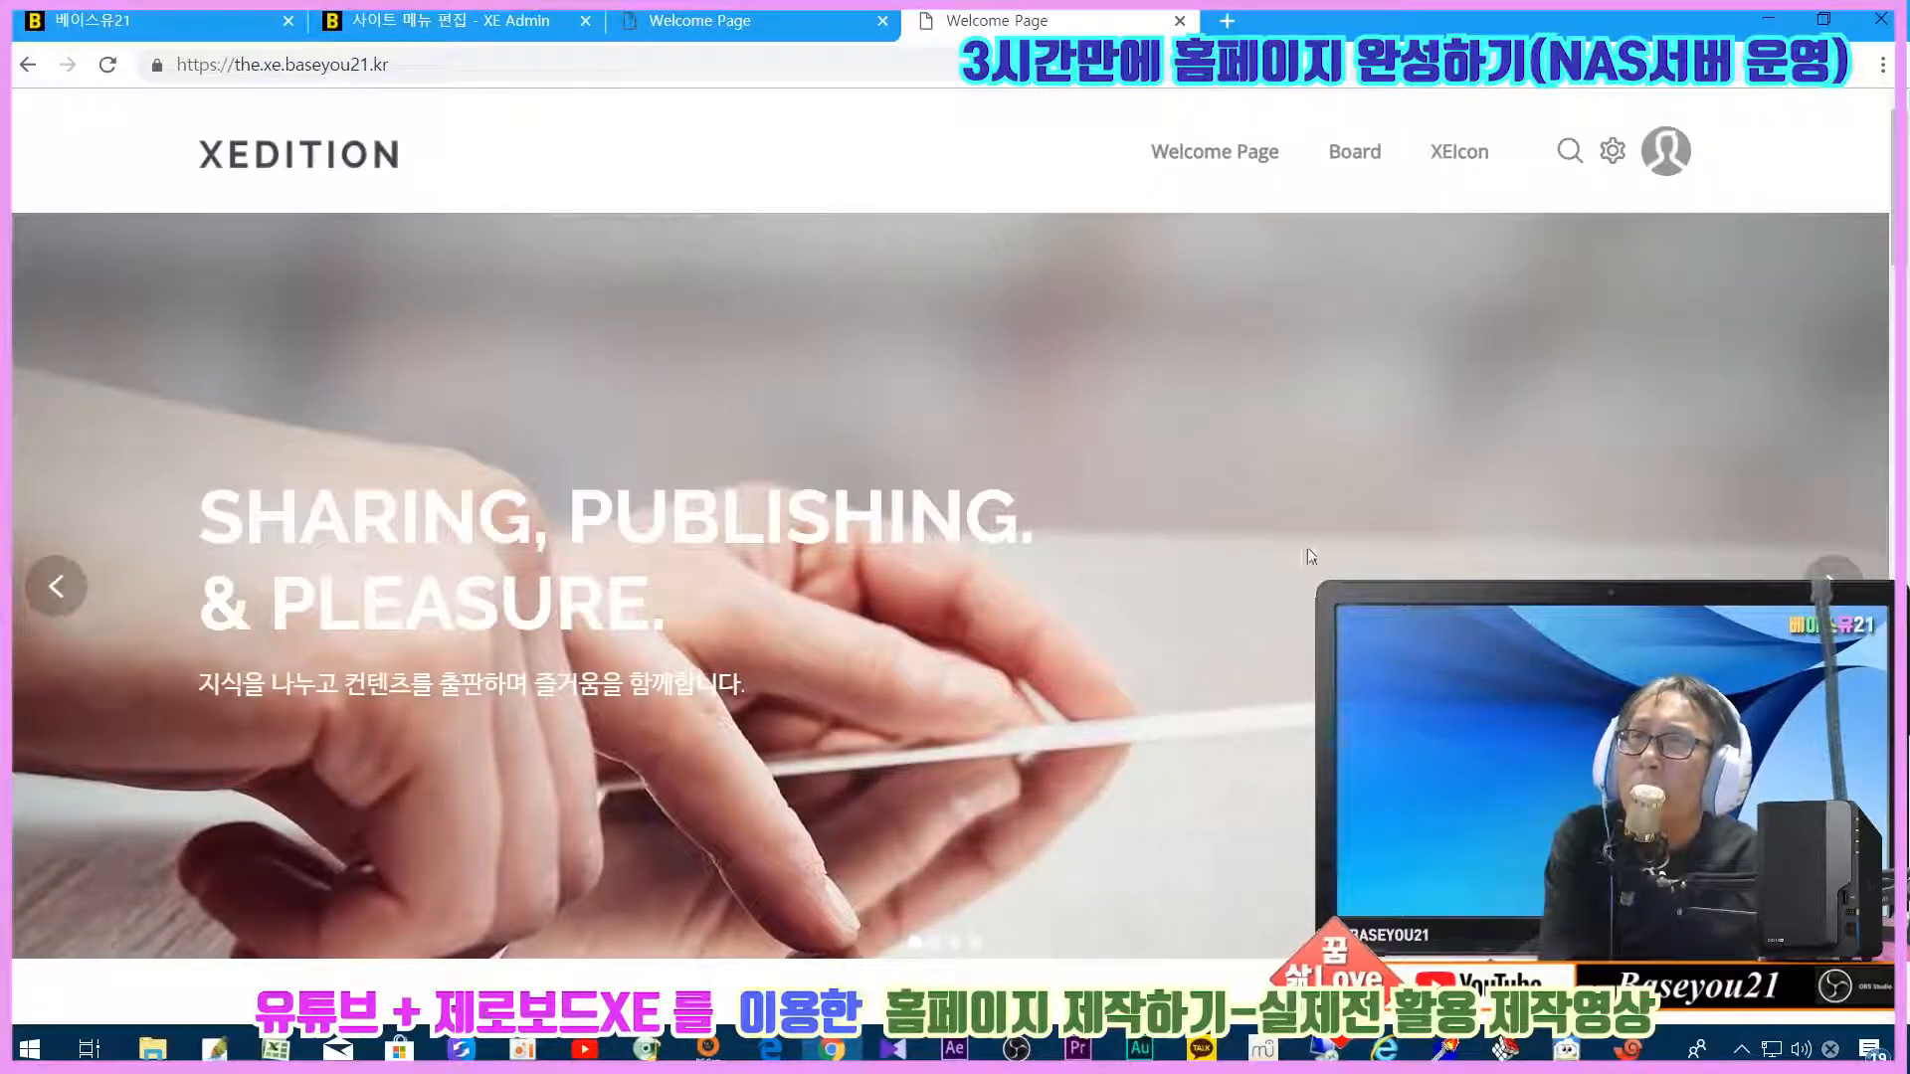
pyautogui.click(1612, 151)
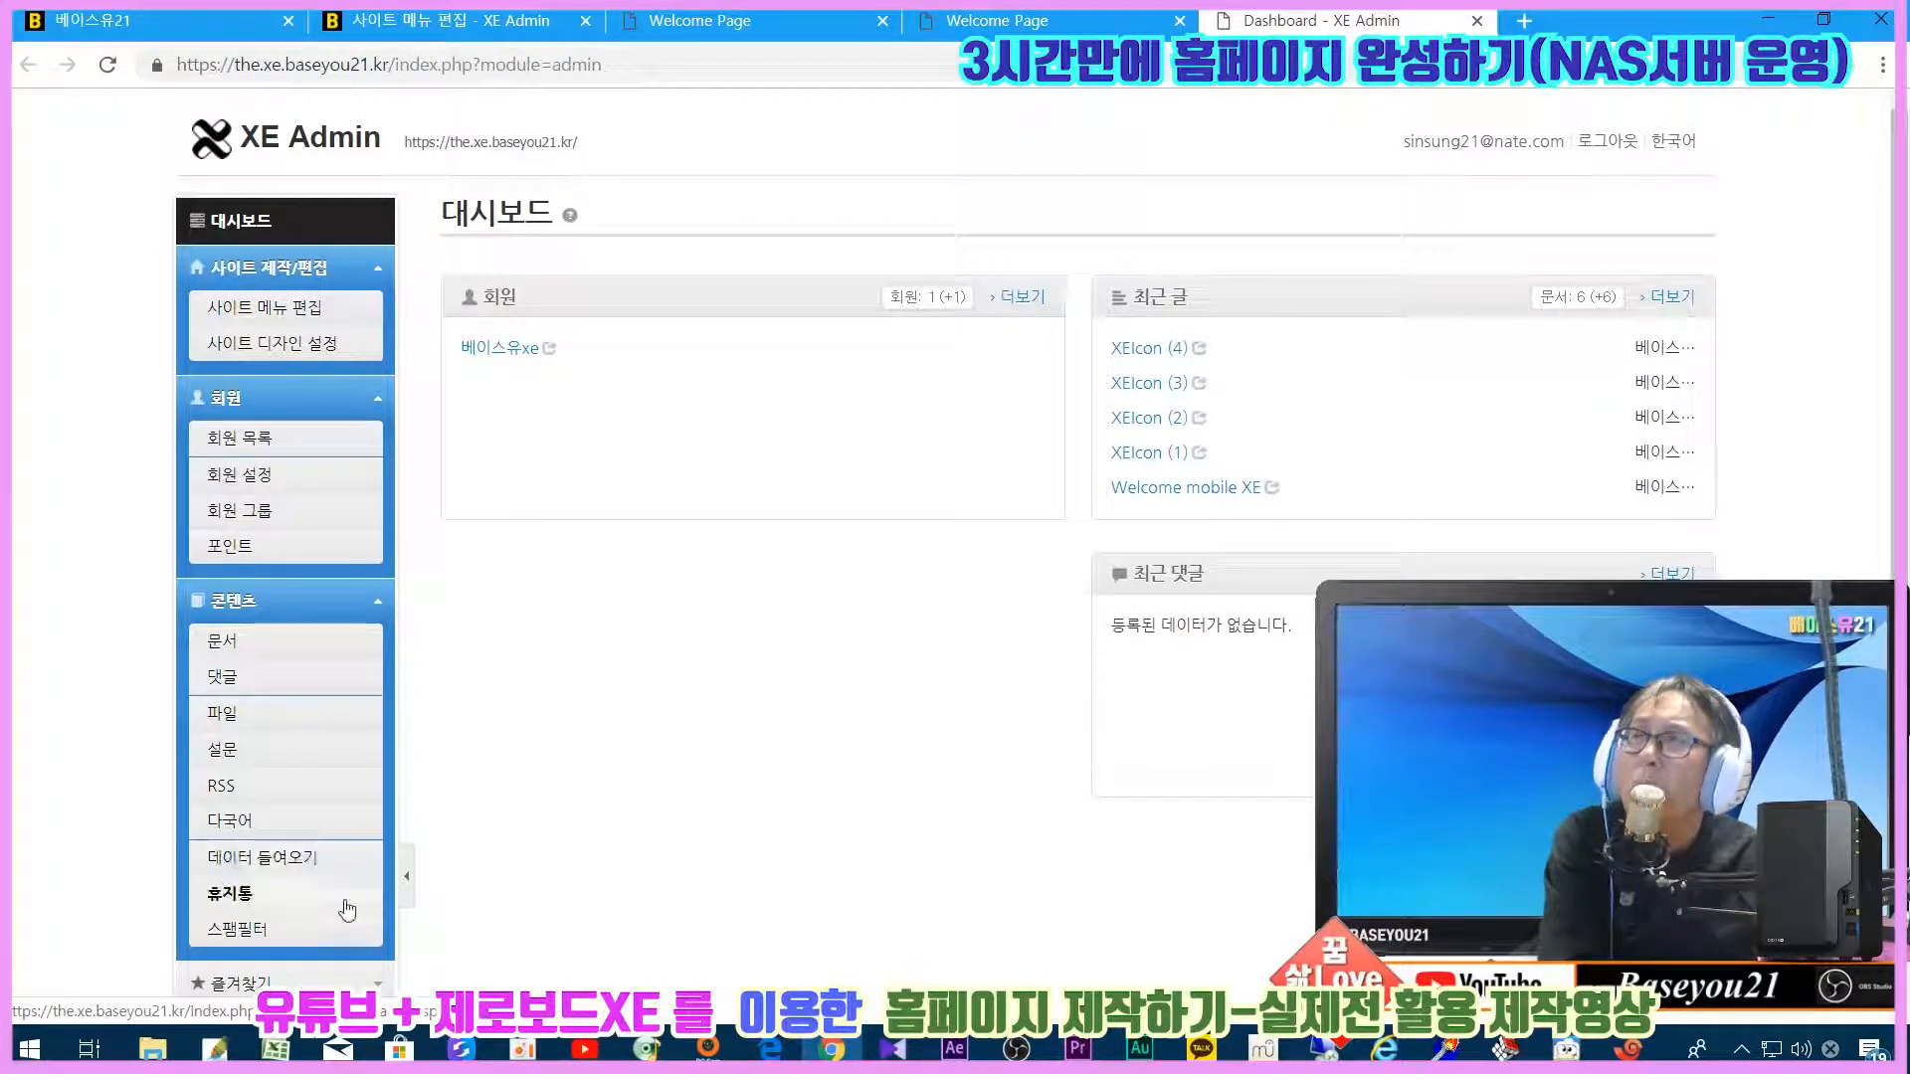
pyautogui.scroll(-1, 488, 877)
pyautogui.scroll(-6, 489, 878)
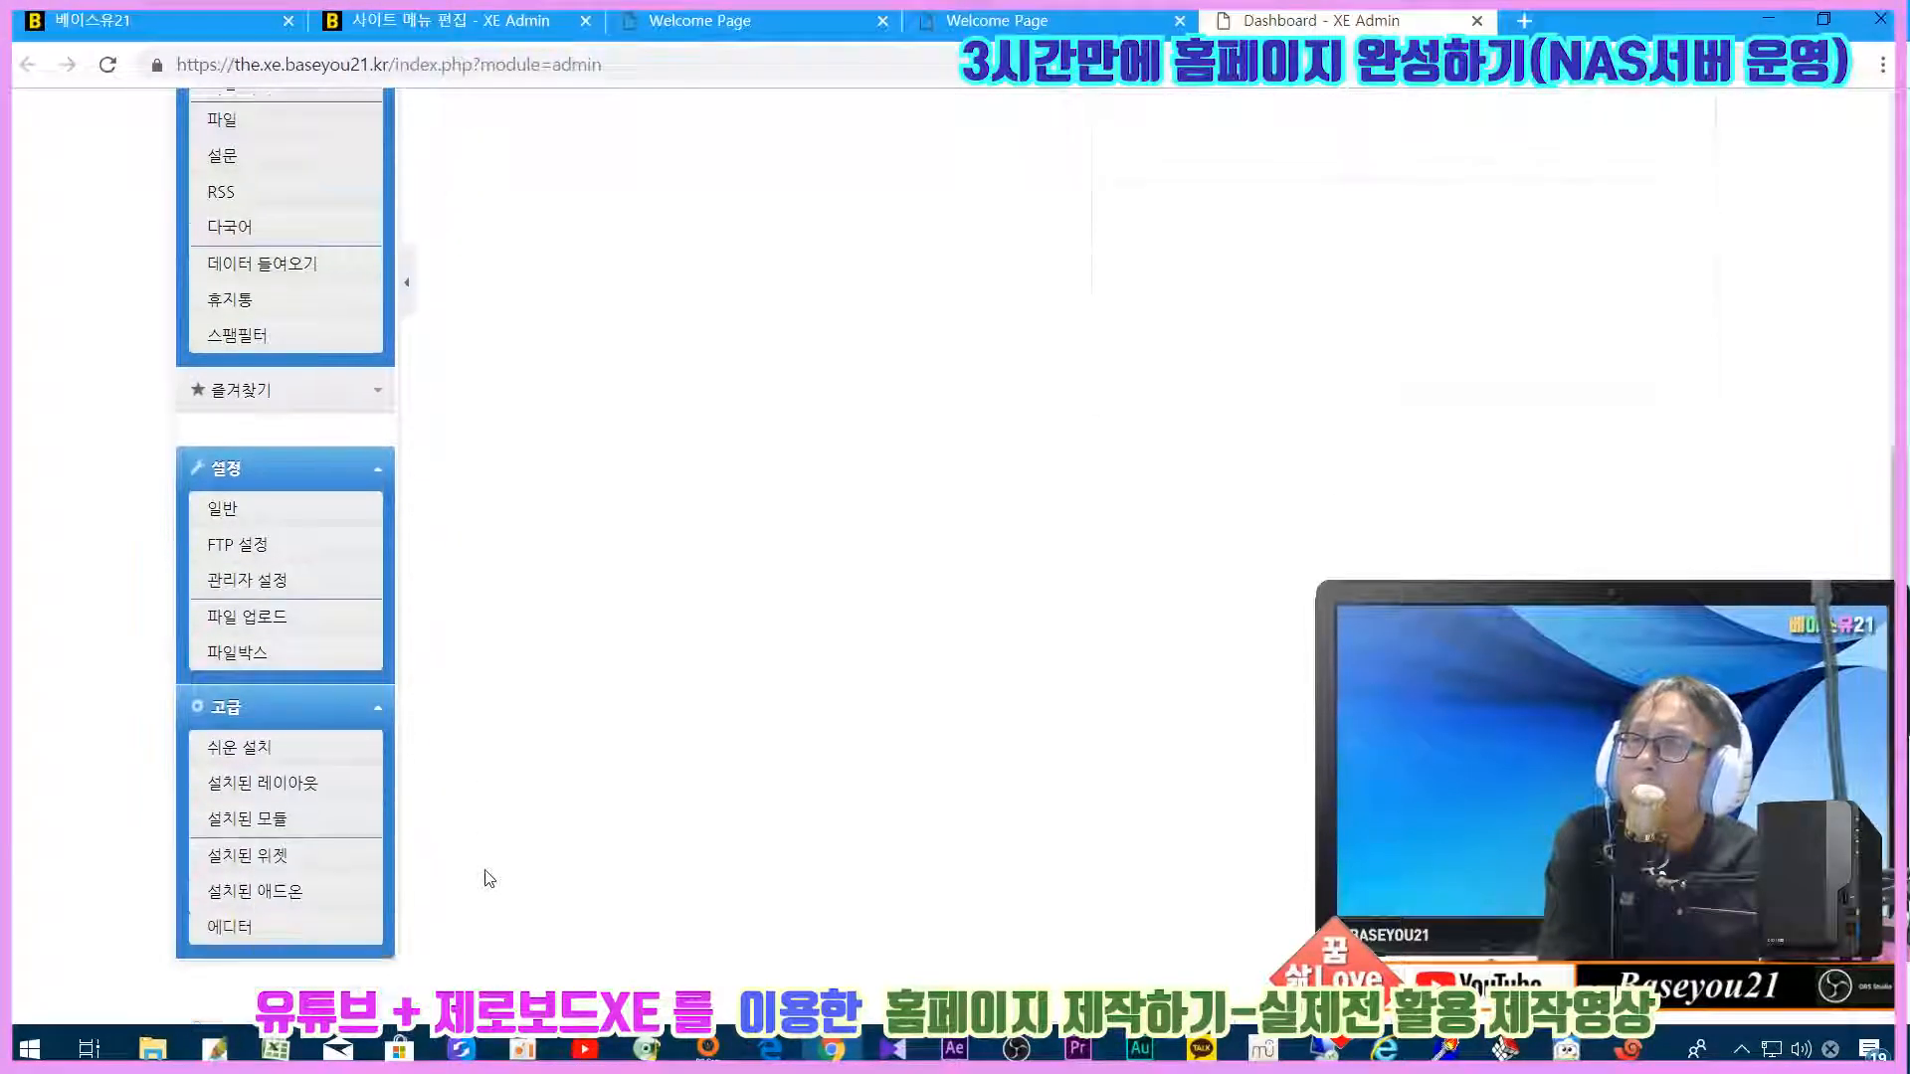
pyautogui.scroll(7, 488, 866)
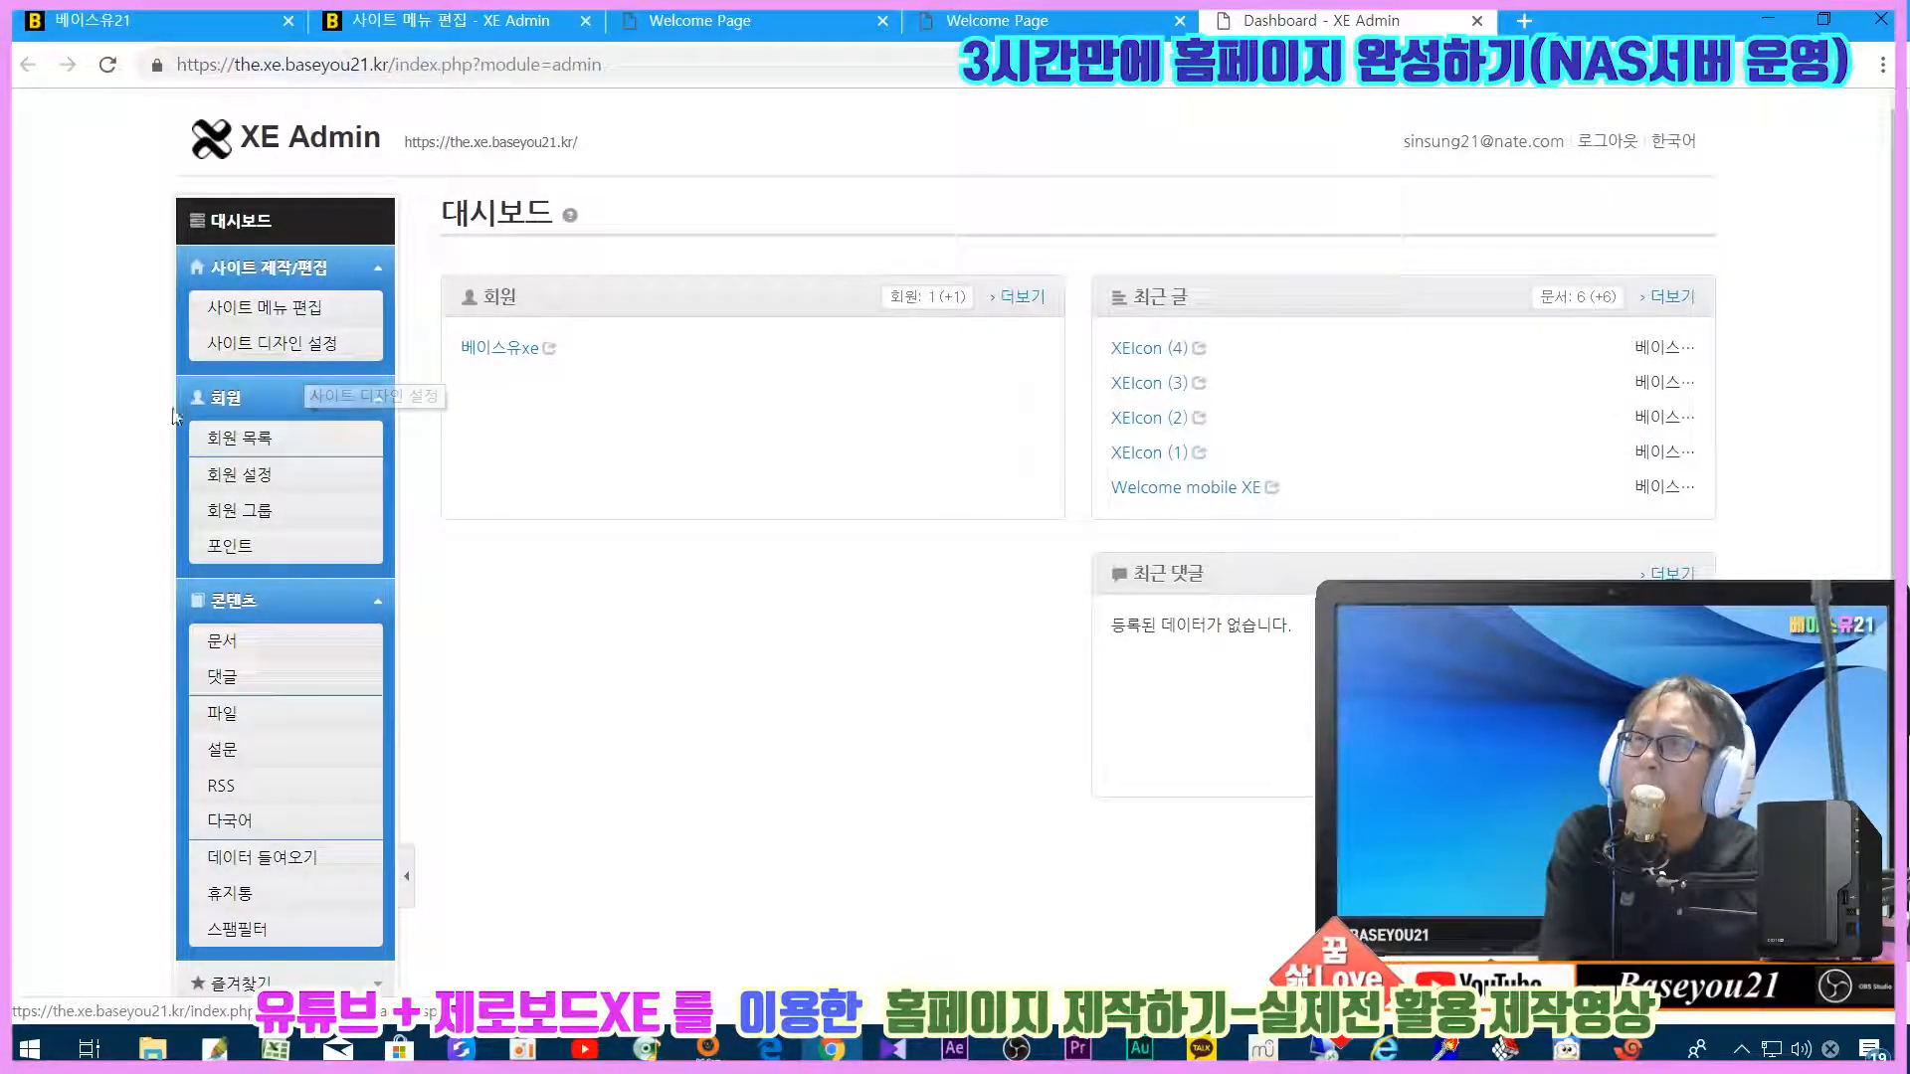
pyautogui.scroll(-3, 481, 670)
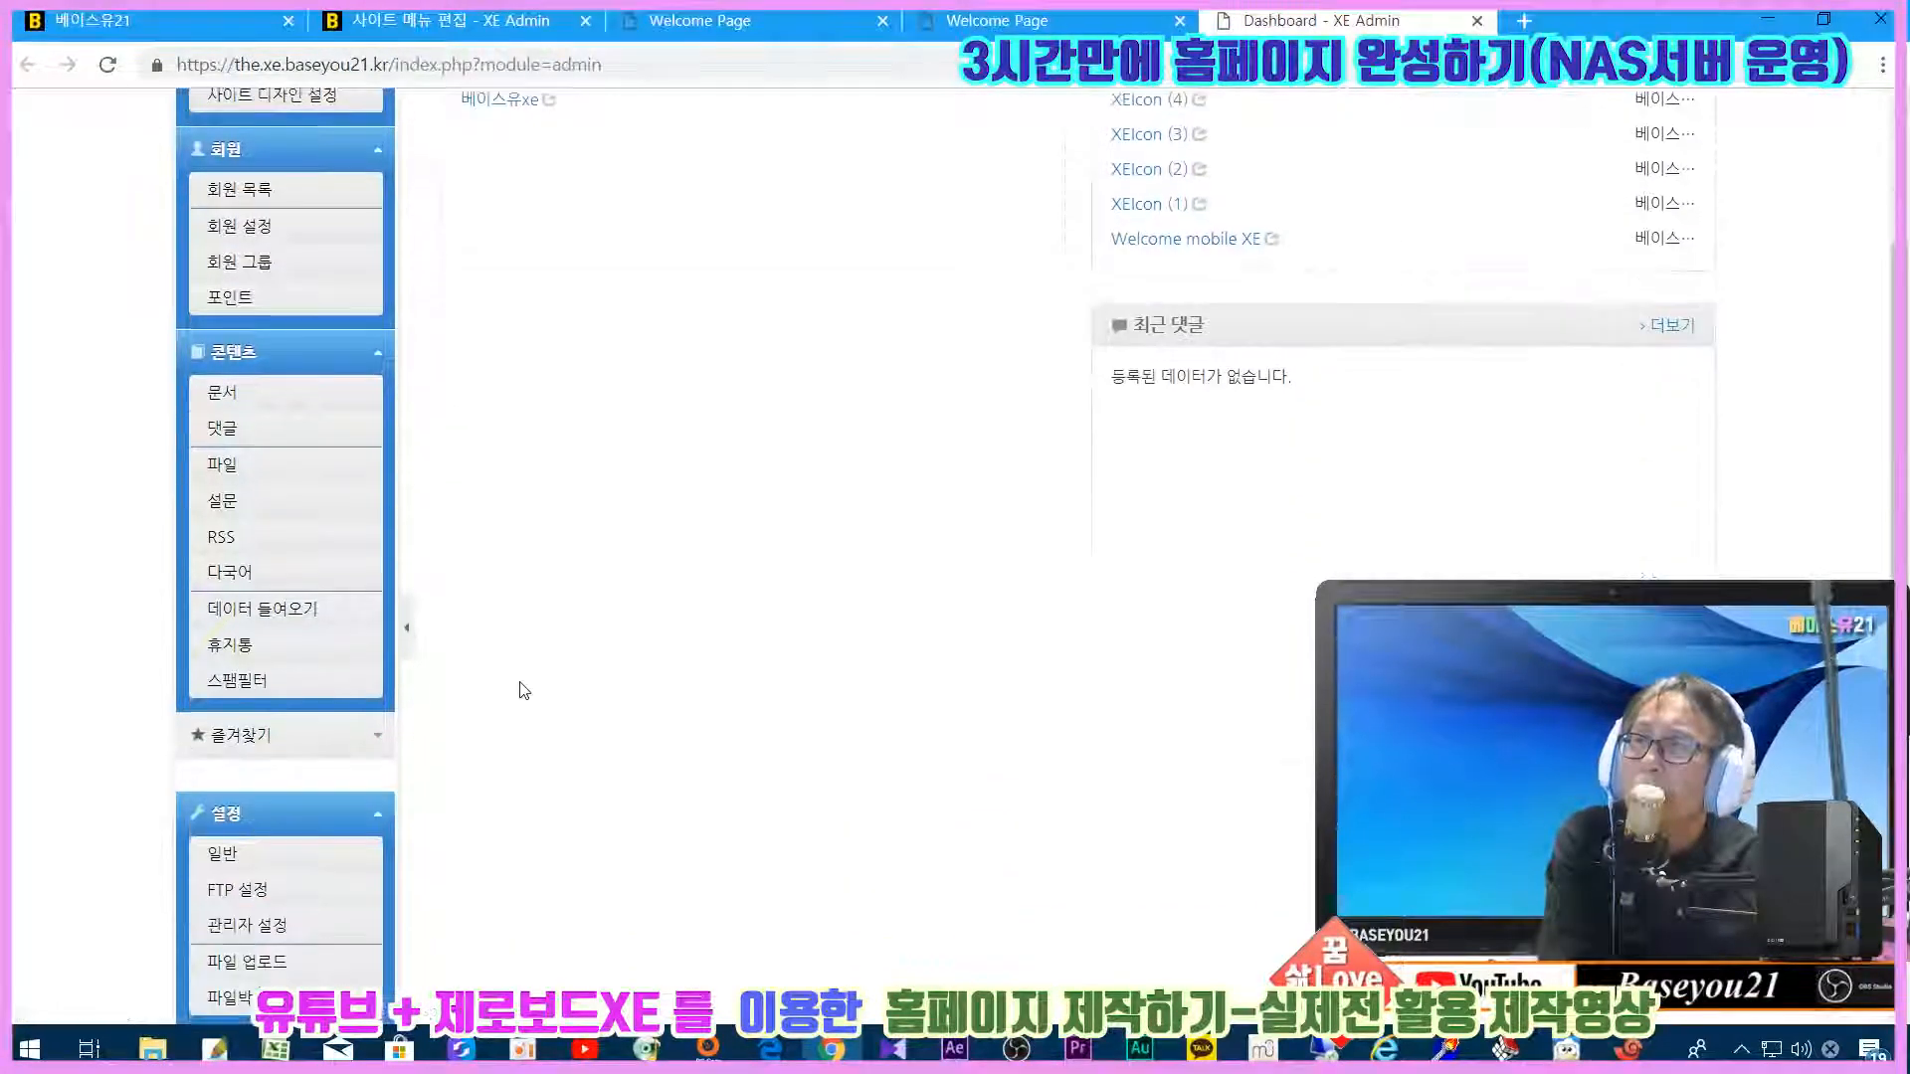
pyautogui.scroll(-3, 656, 701)
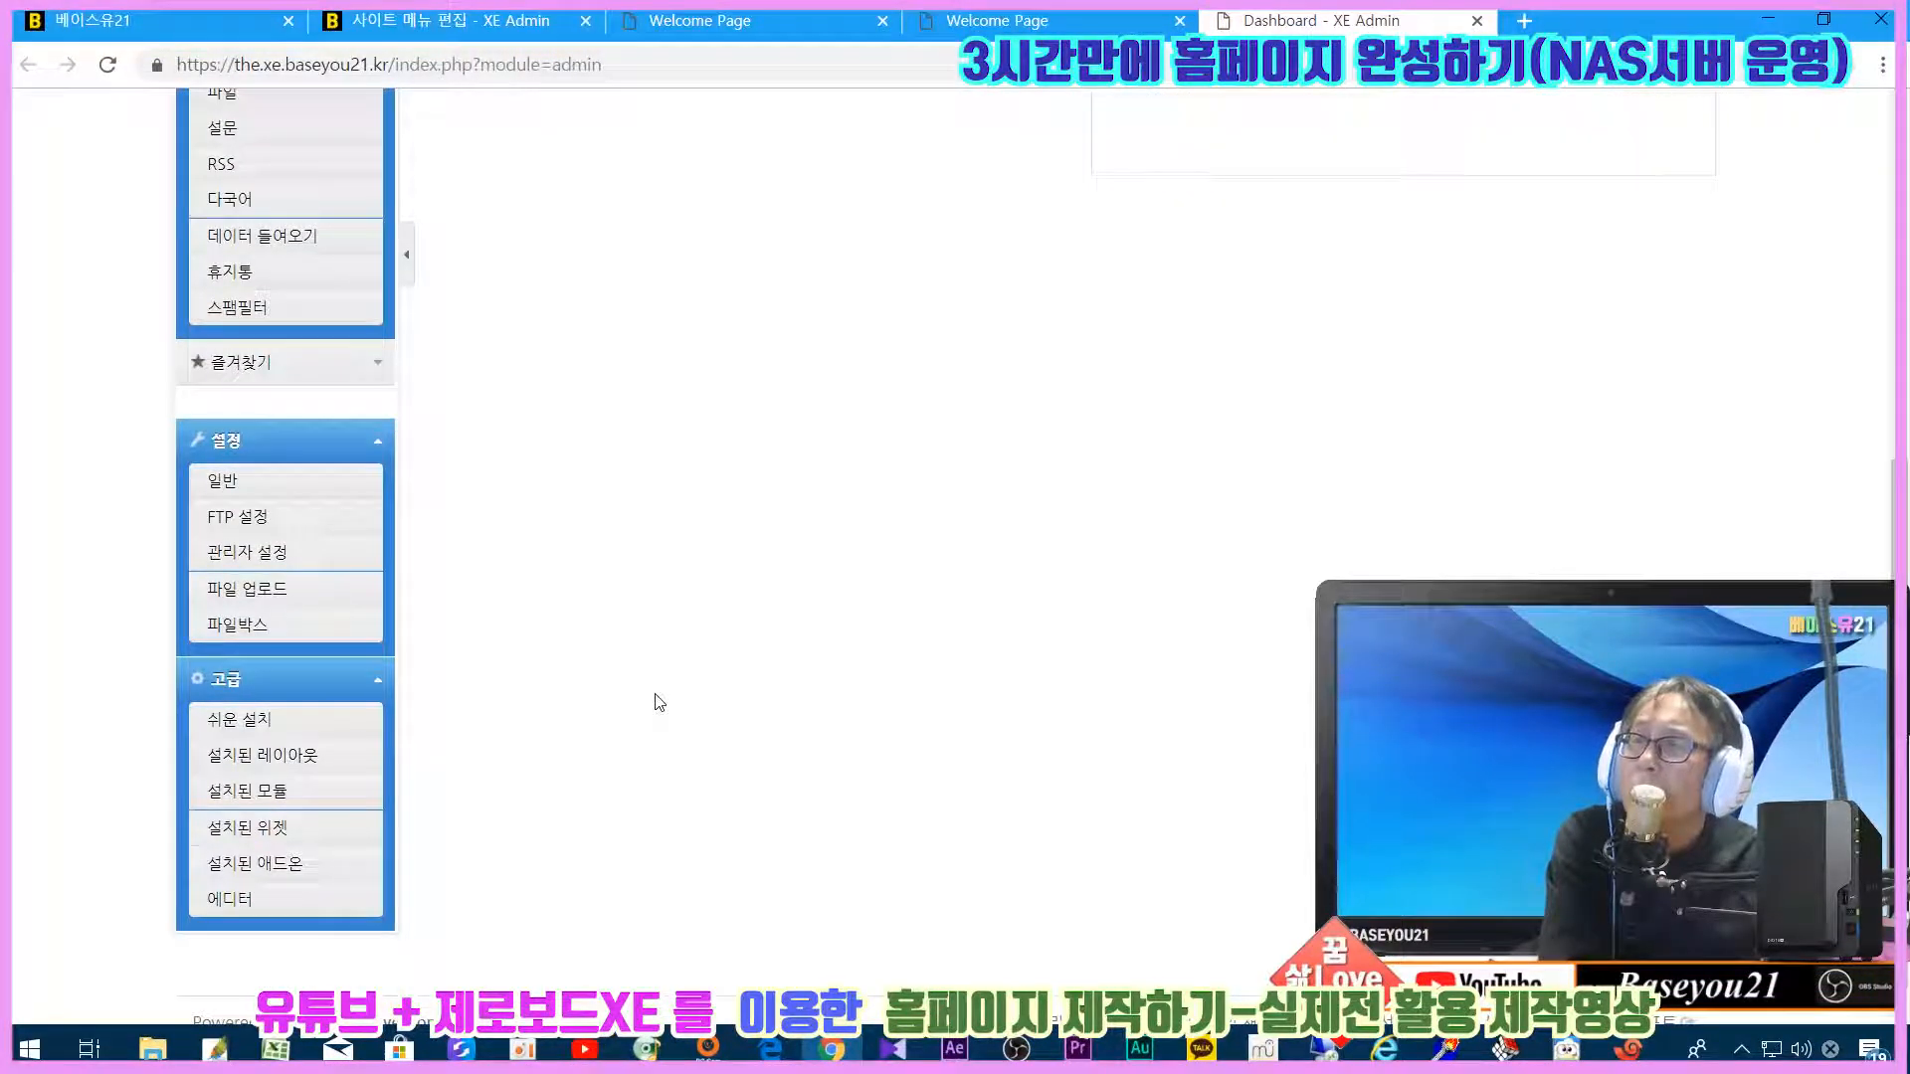
pyautogui.click(238, 719)
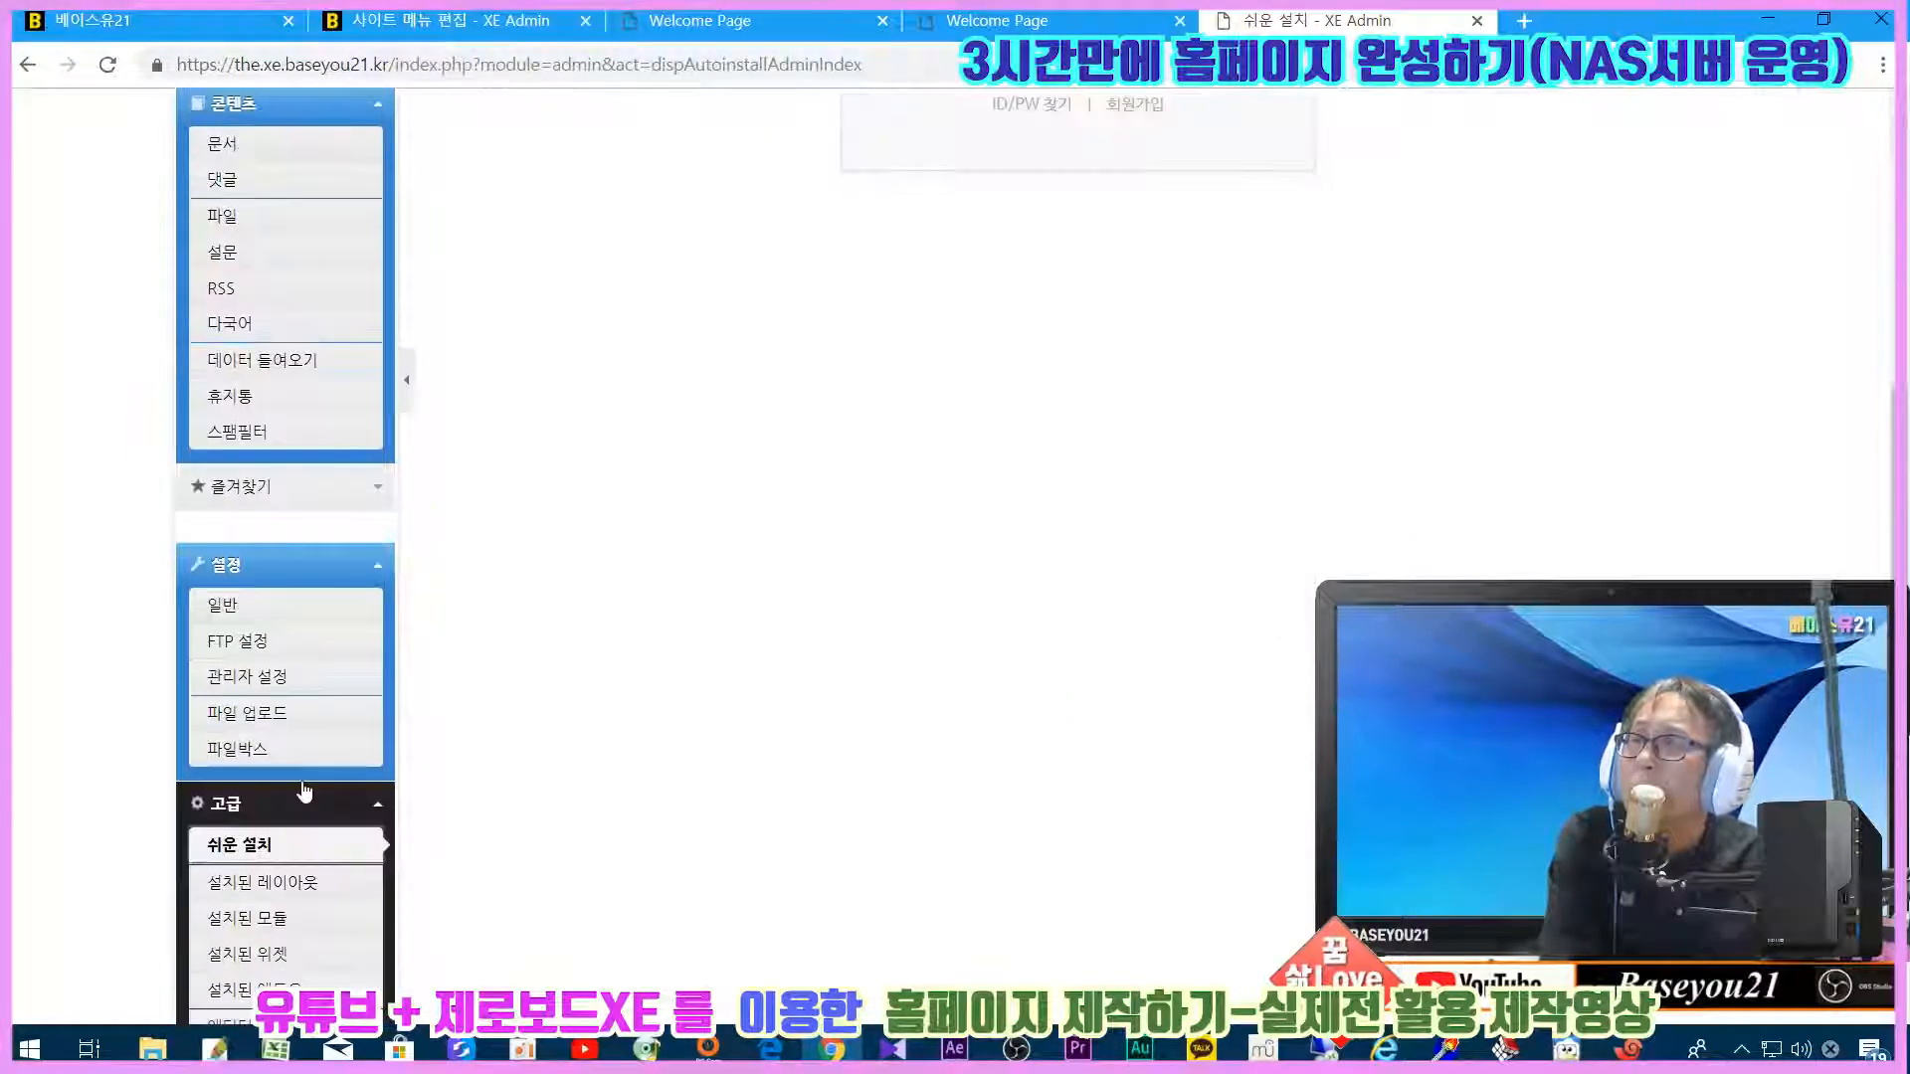
# Step: Reload the Easy Install page twice after the OOPS server-connection error
pyautogui.click(237, 845)
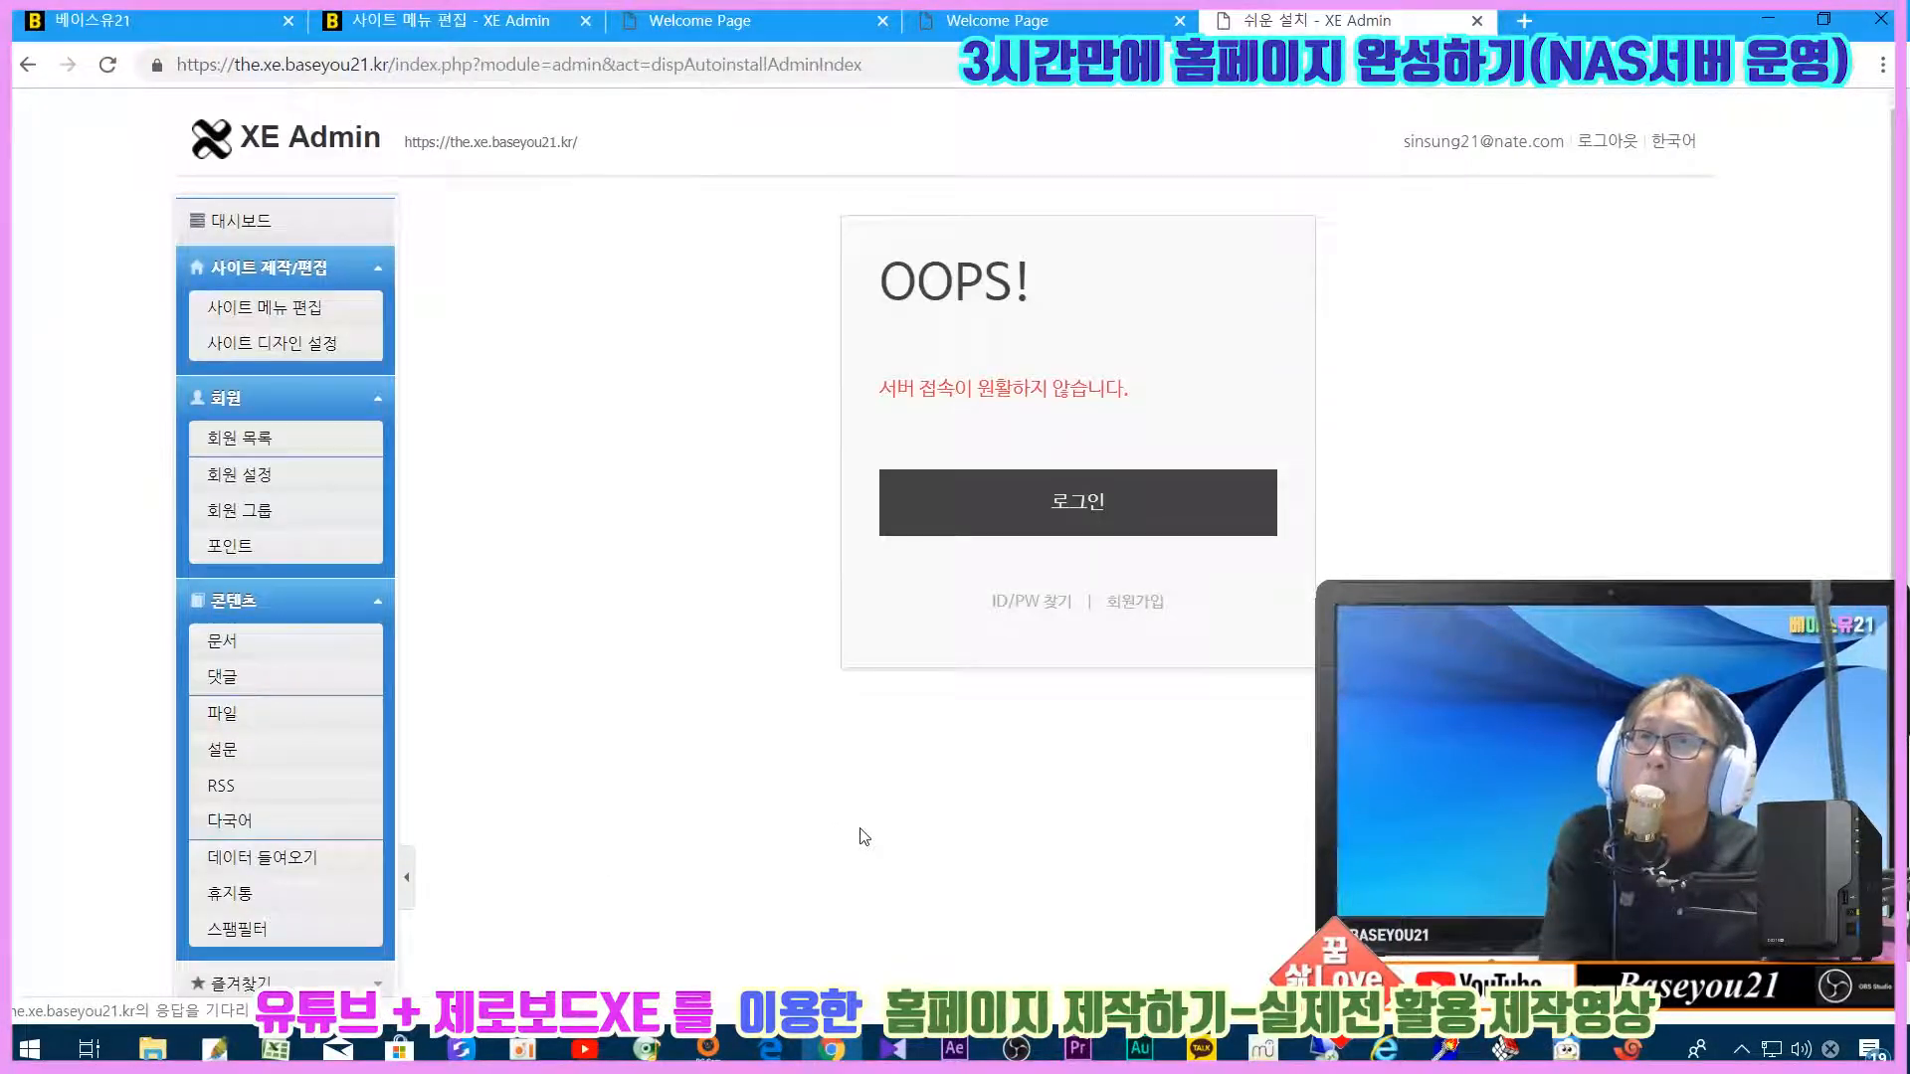
pyautogui.scroll(-1, 227, 745)
pyautogui.click(226, 743)
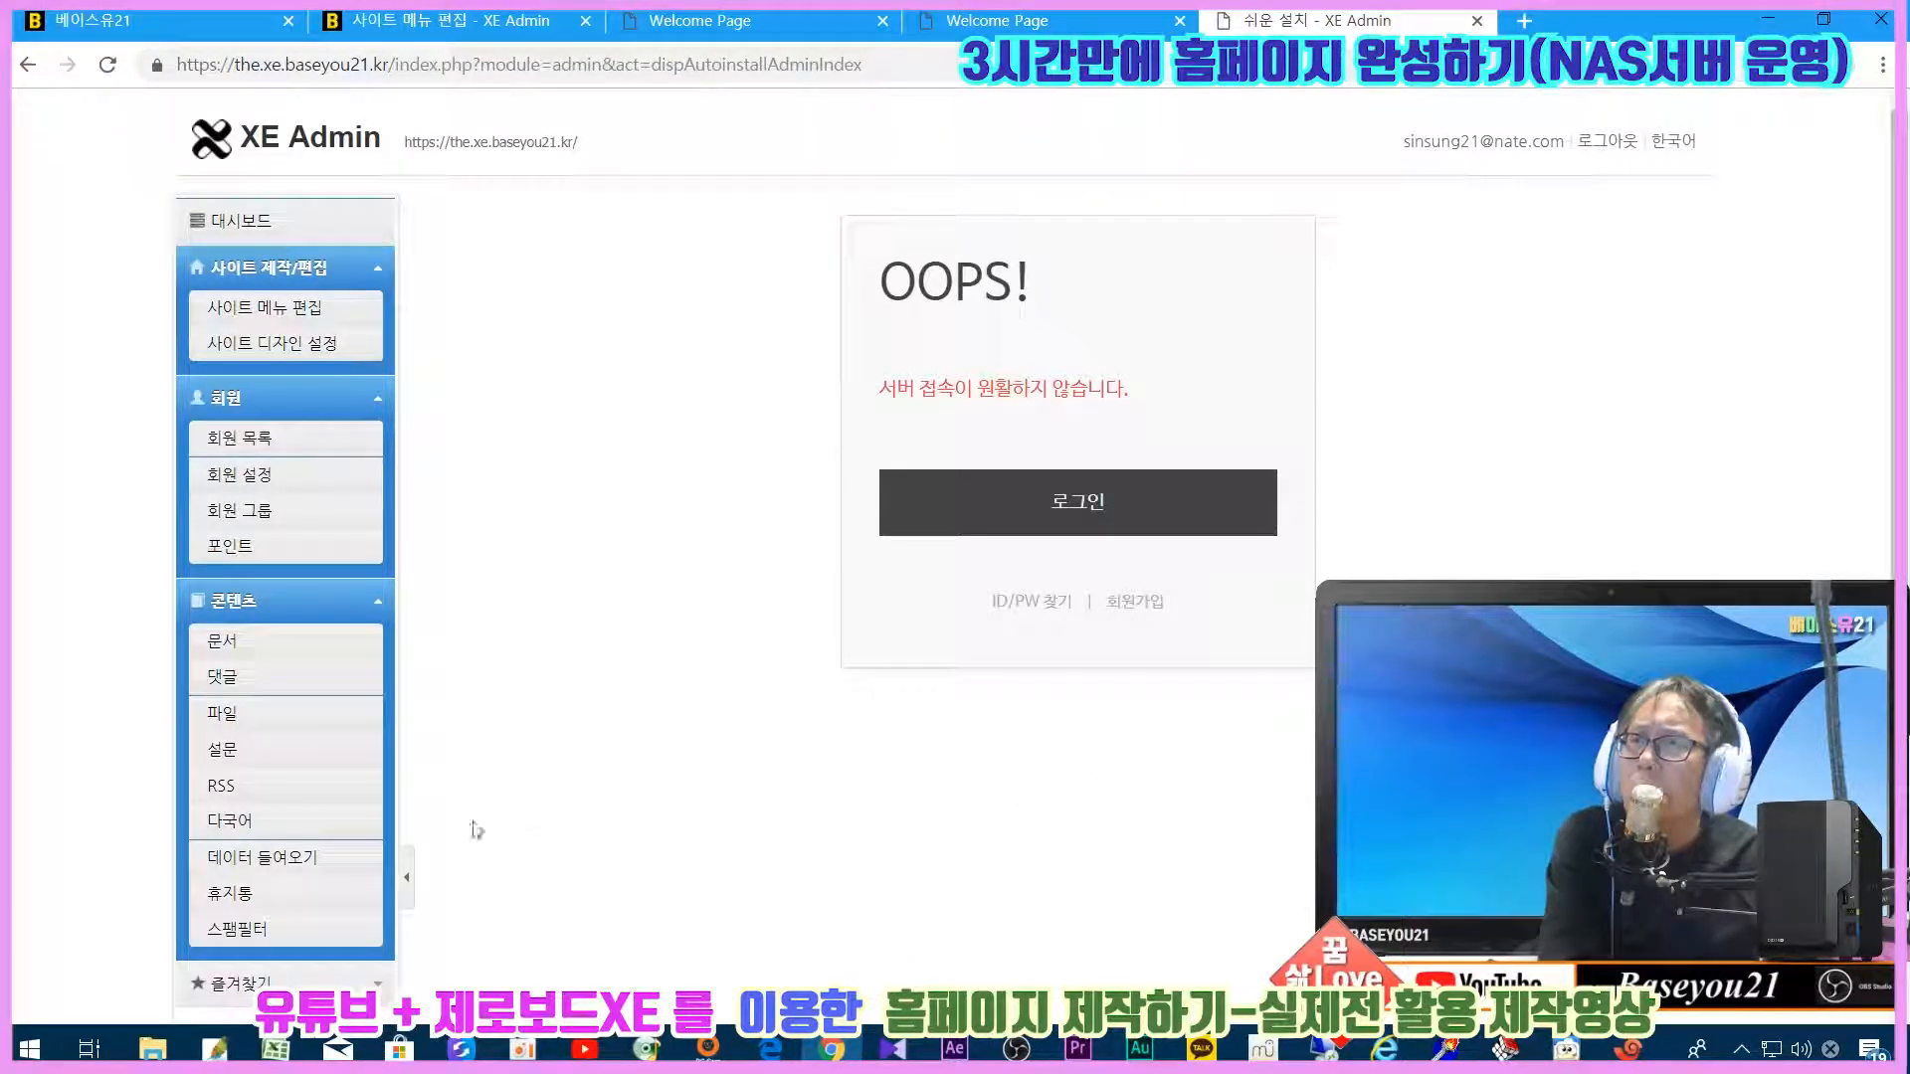
pyautogui.scroll(-5, 299, 875)
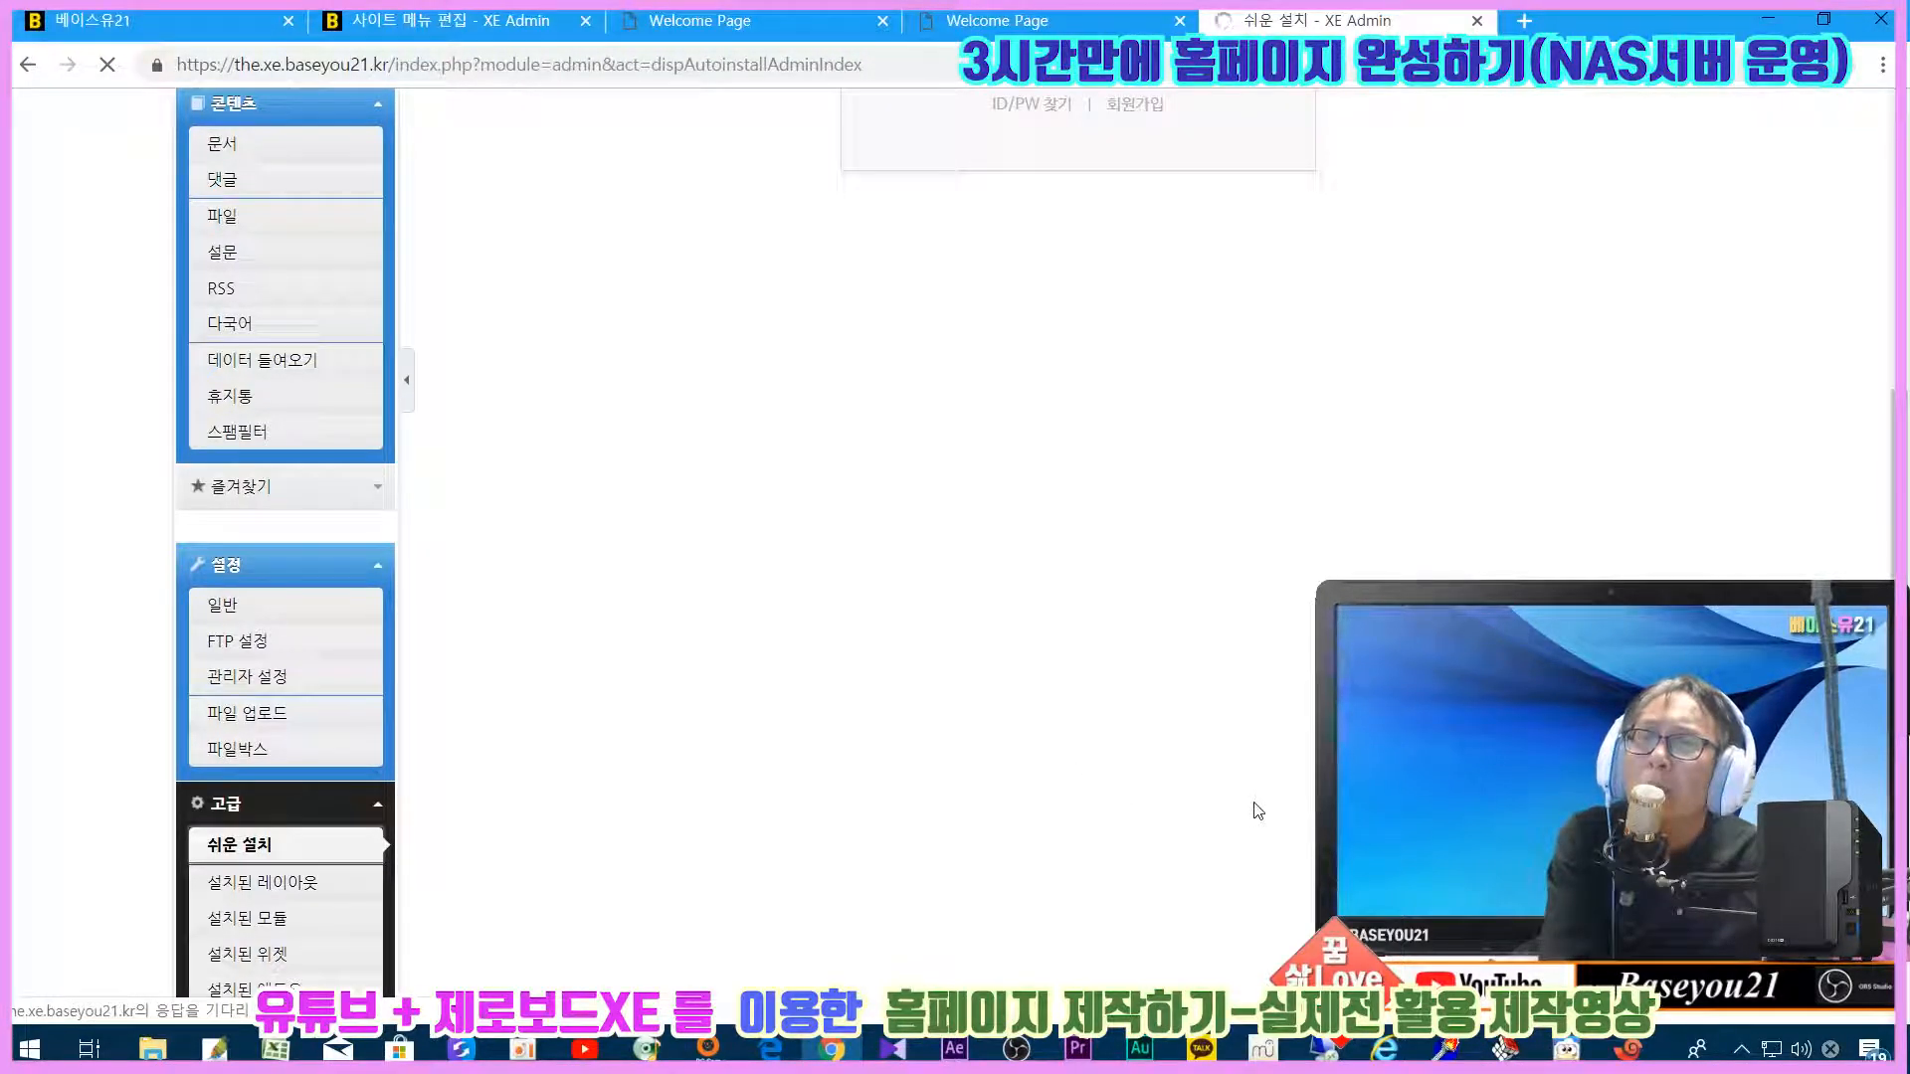
# Step: Scroll up and down through the loaded Easy Install package listings
pyautogui.scroll(-6, 619, 457)
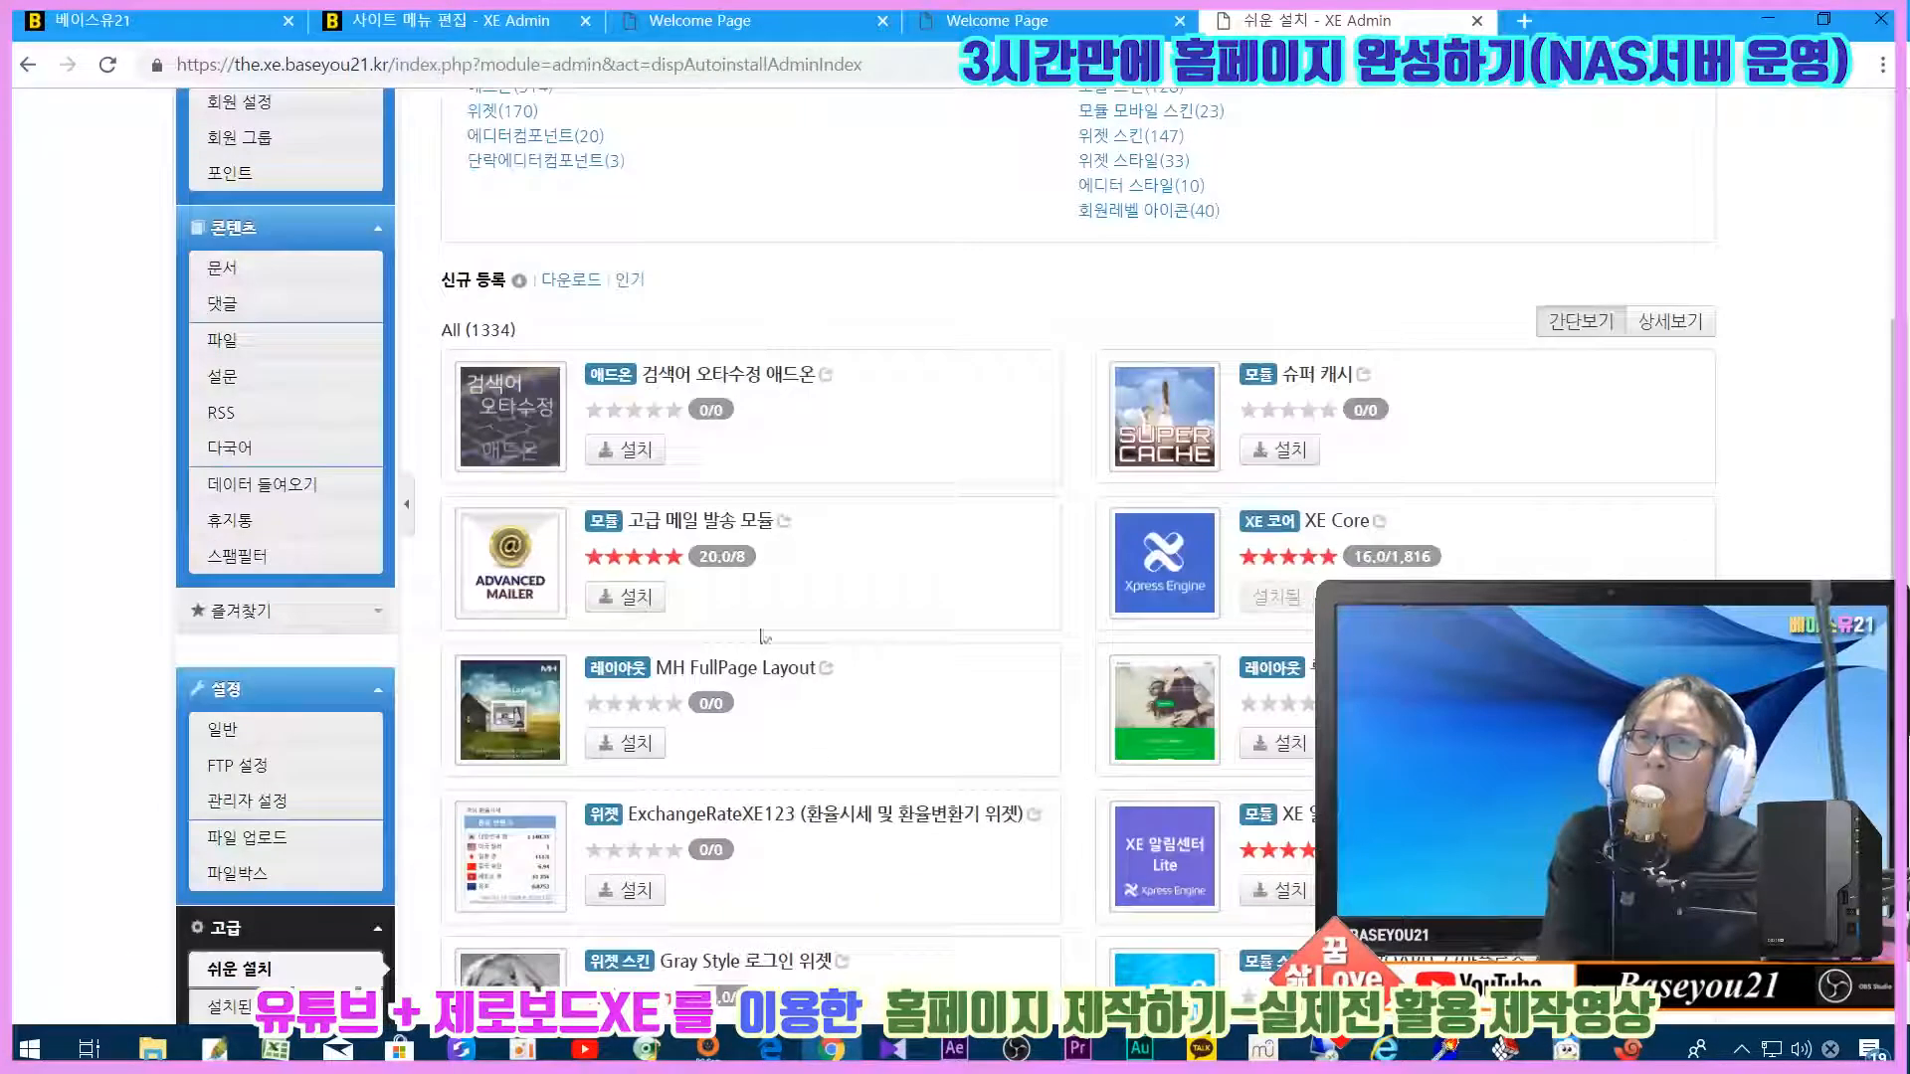
pyautogui.scroll(-3, 966, 549)
pyautogui.scroll(4, 966, 549)
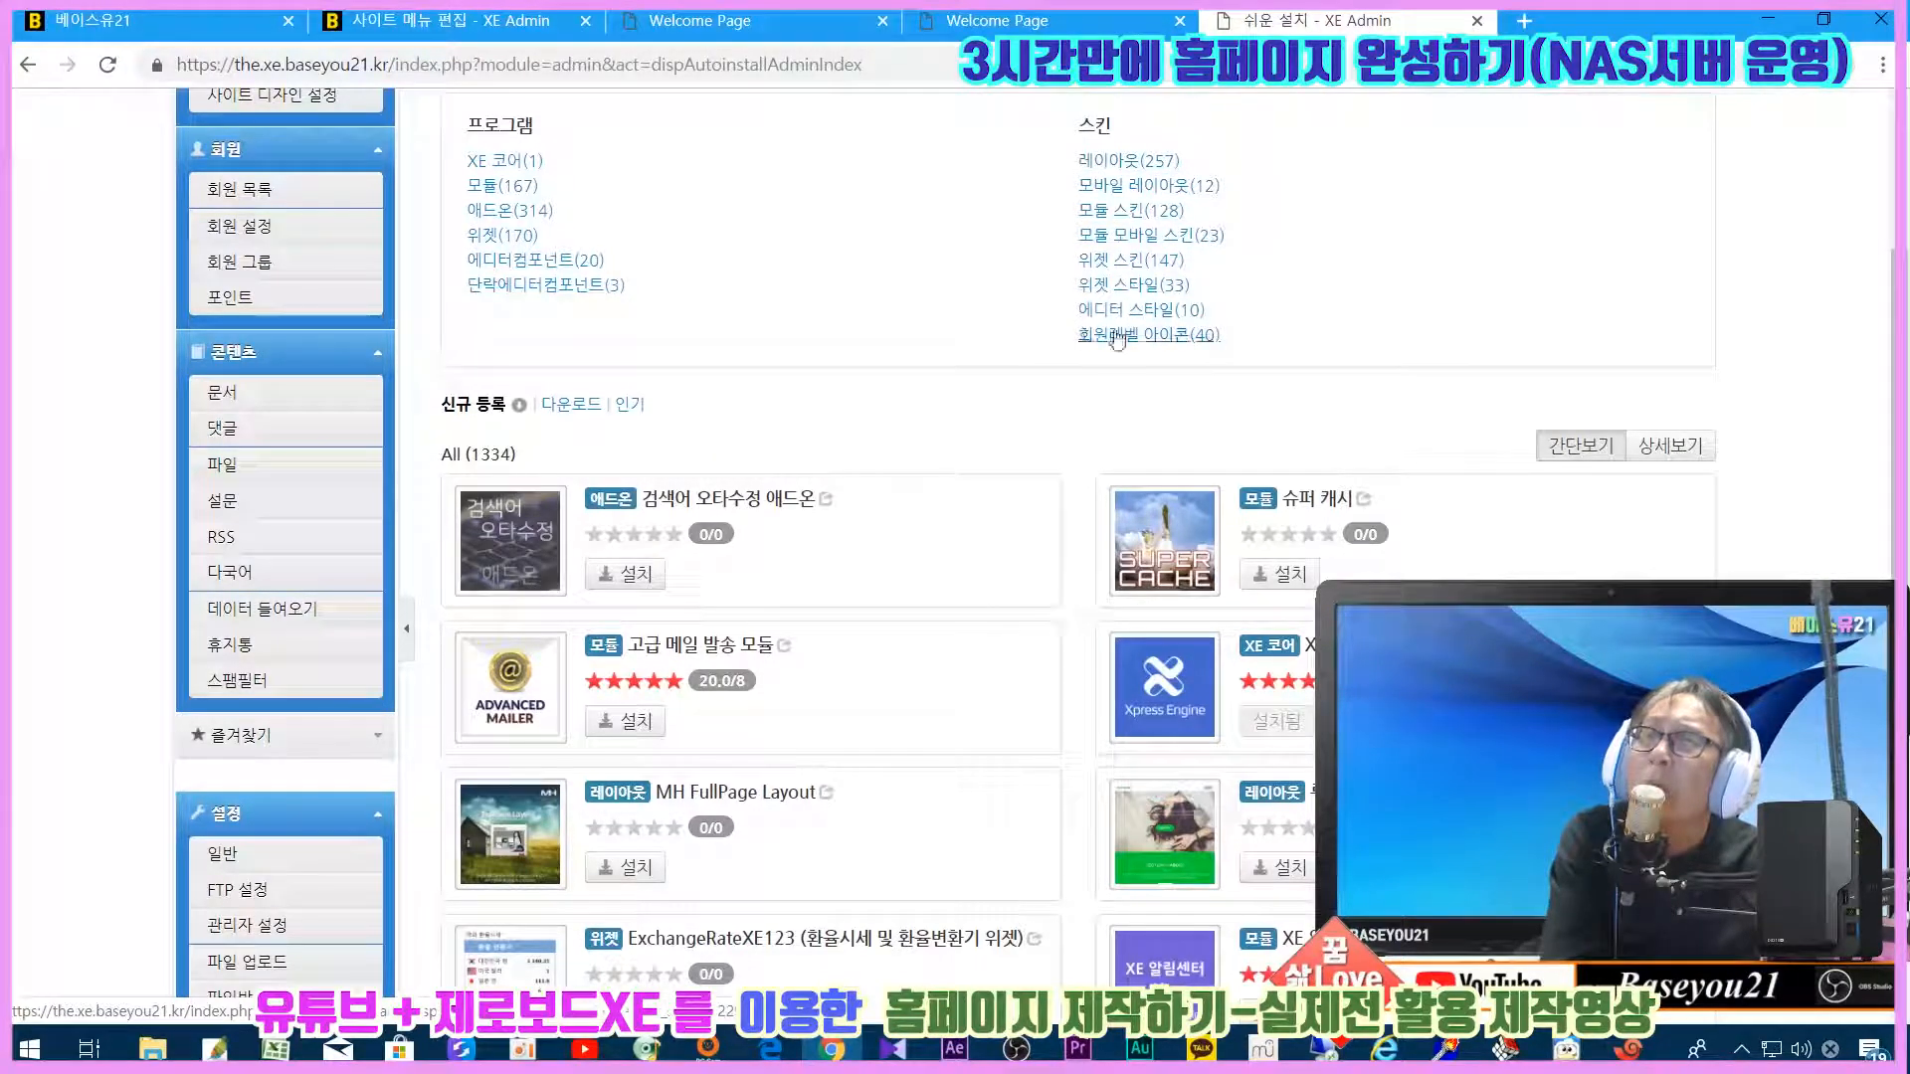
pyautogui.scroll(-4, 588, 239)
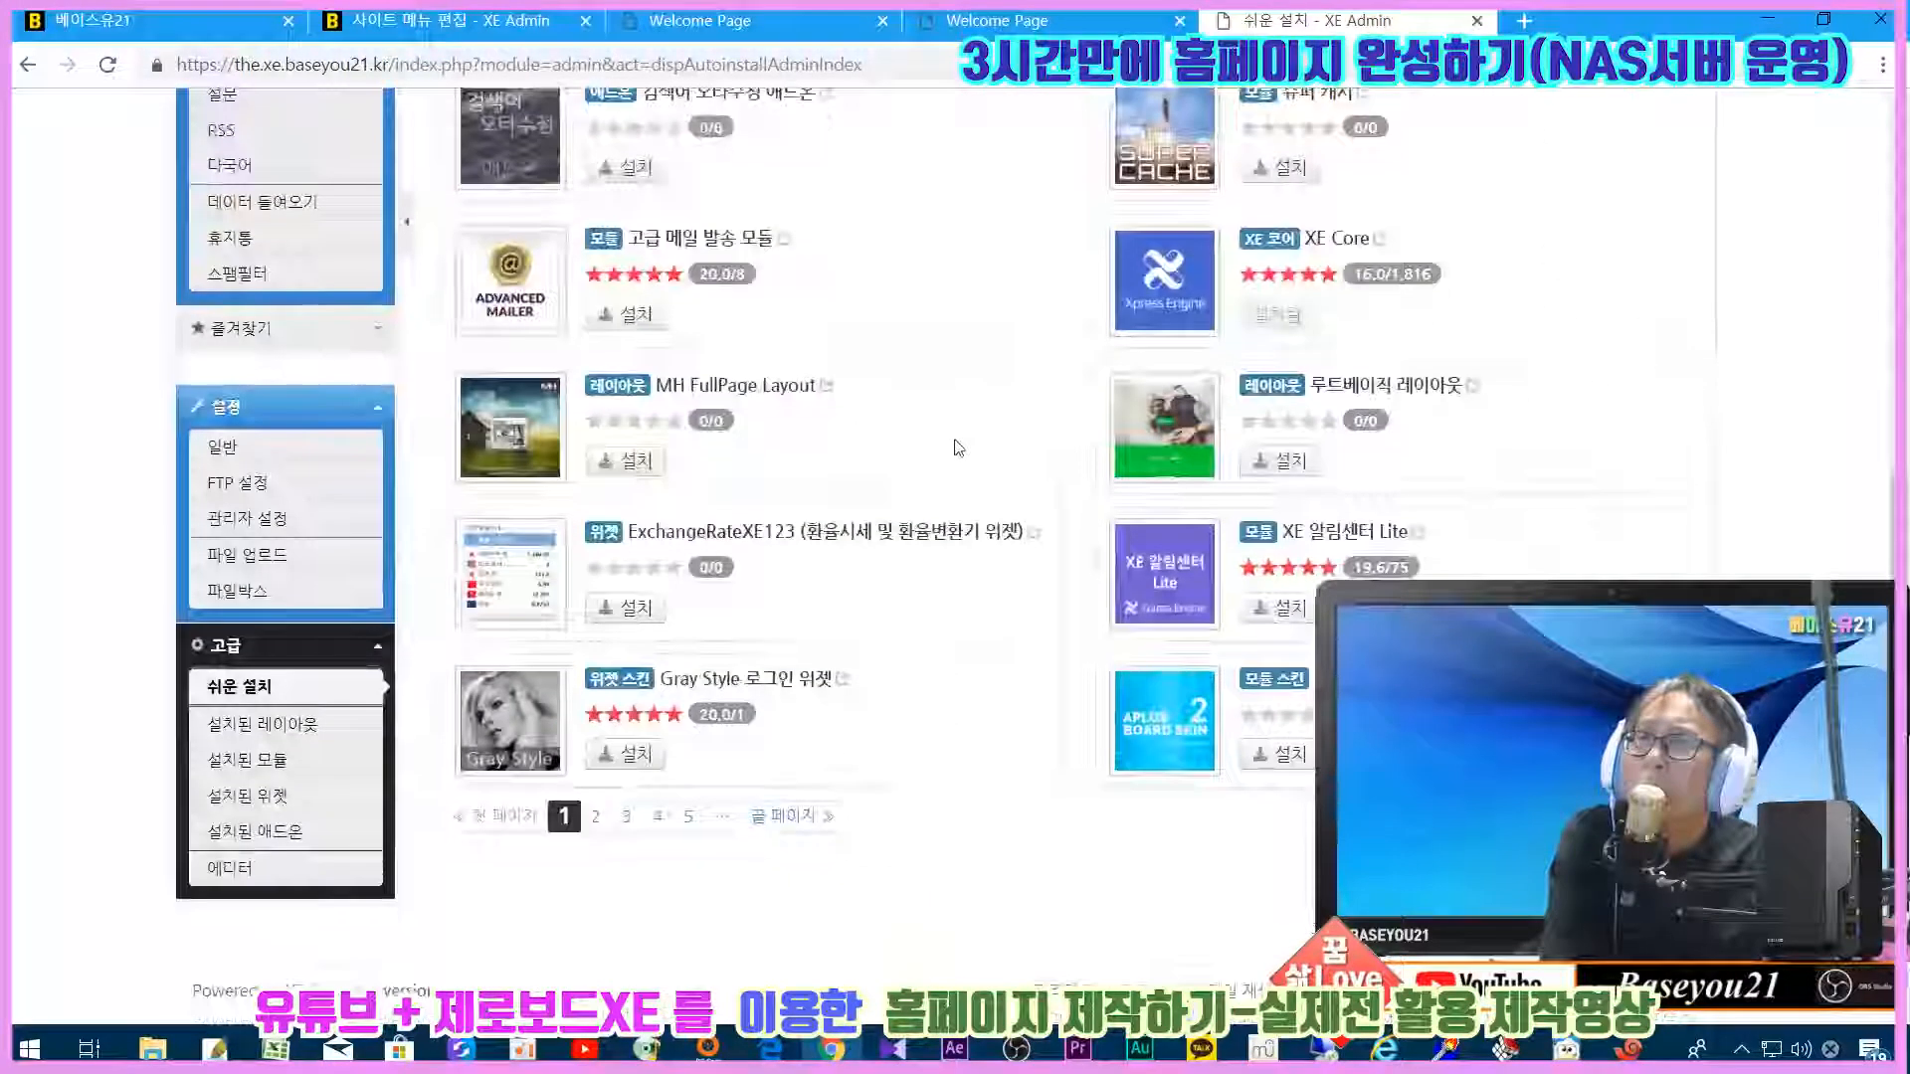
pyautogui.scroll(1, 601, 305)
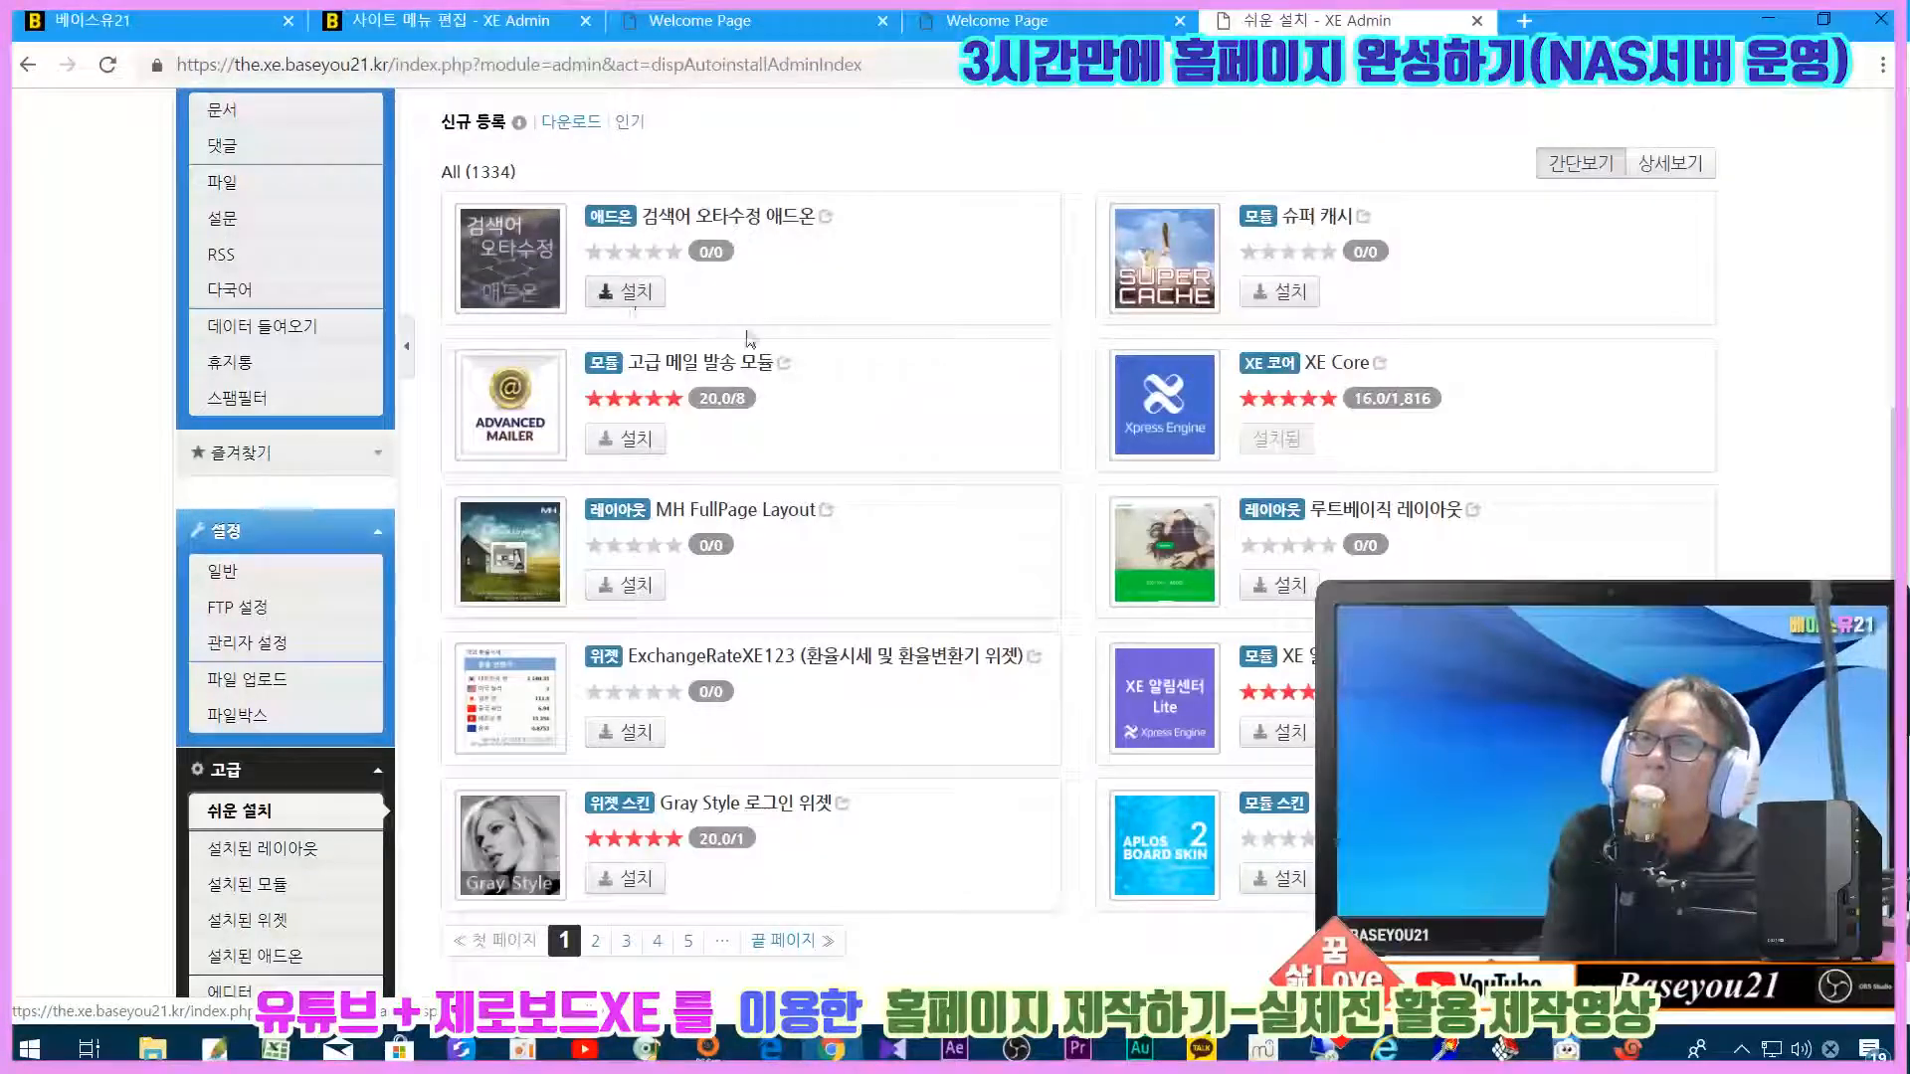
pyautogui.scroll(-1, 980, 513)
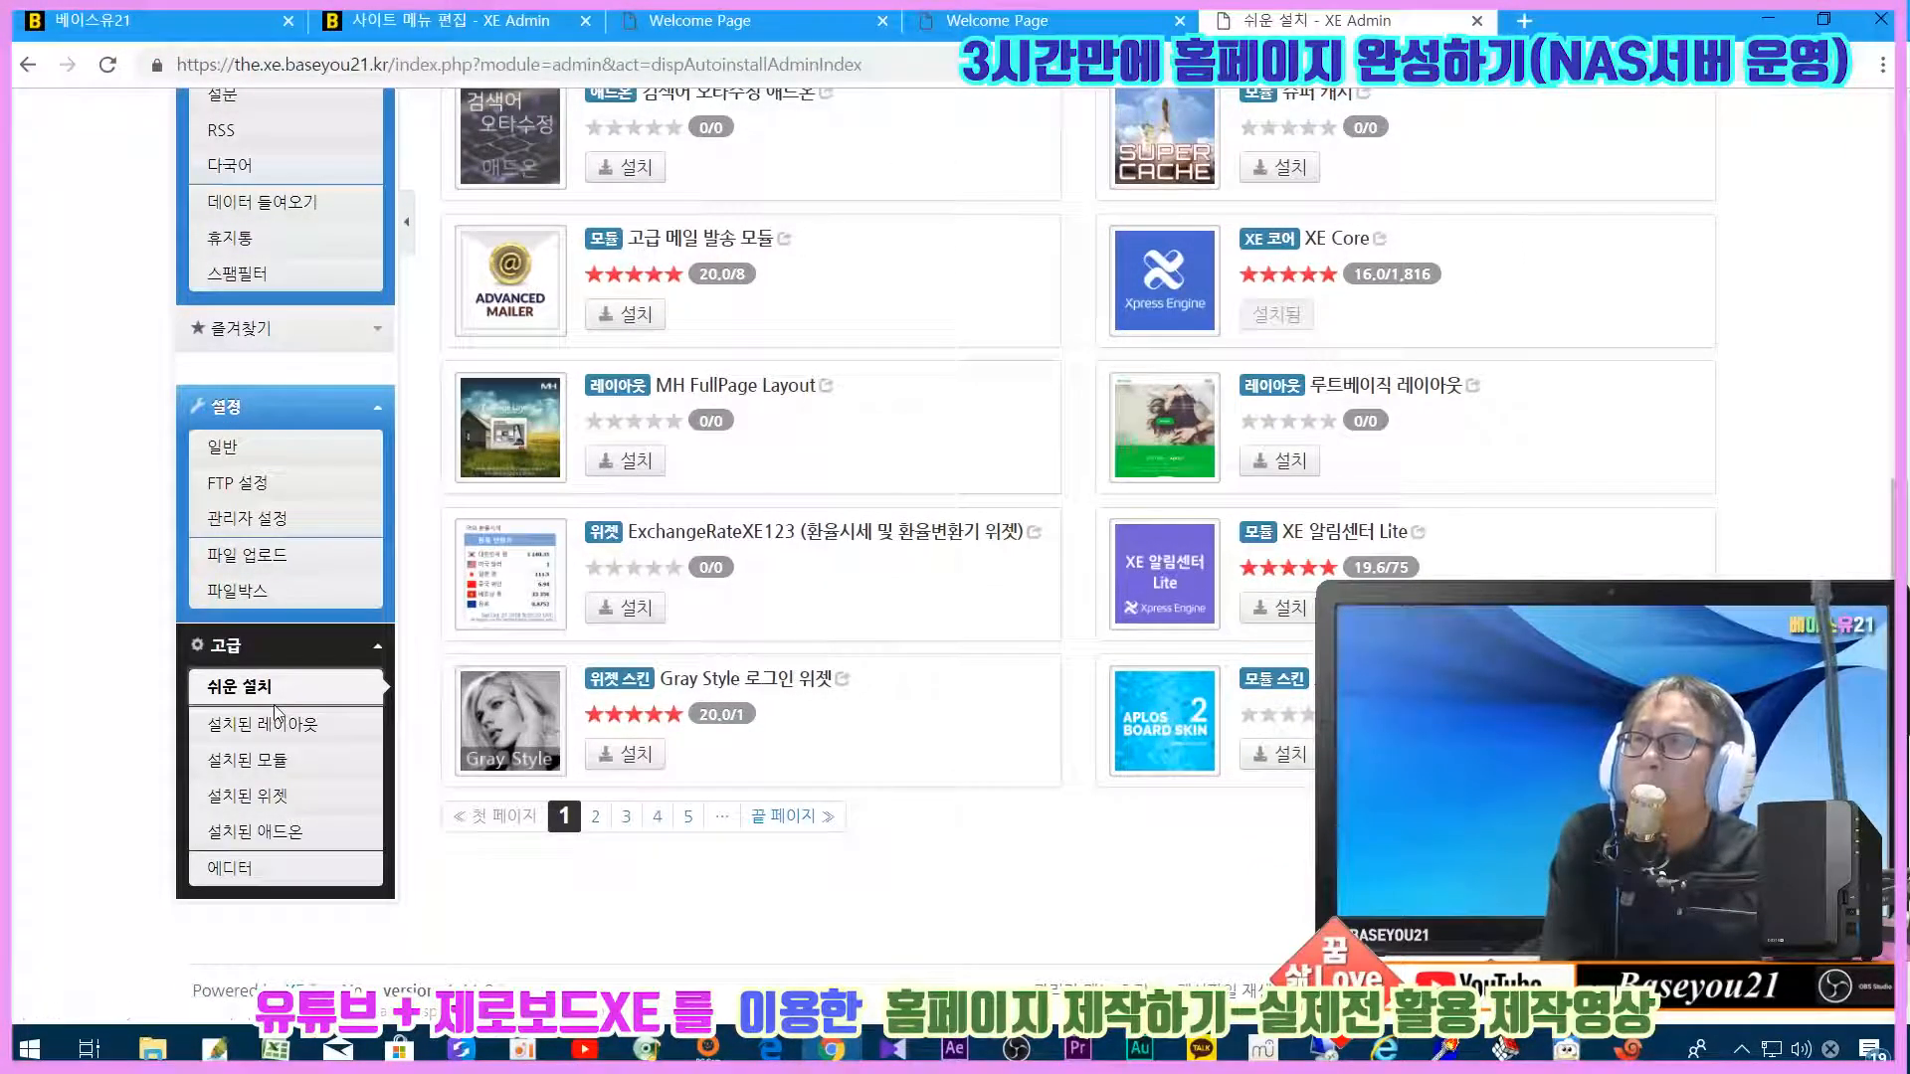
pyautogui.scroll(5, 824, 871)
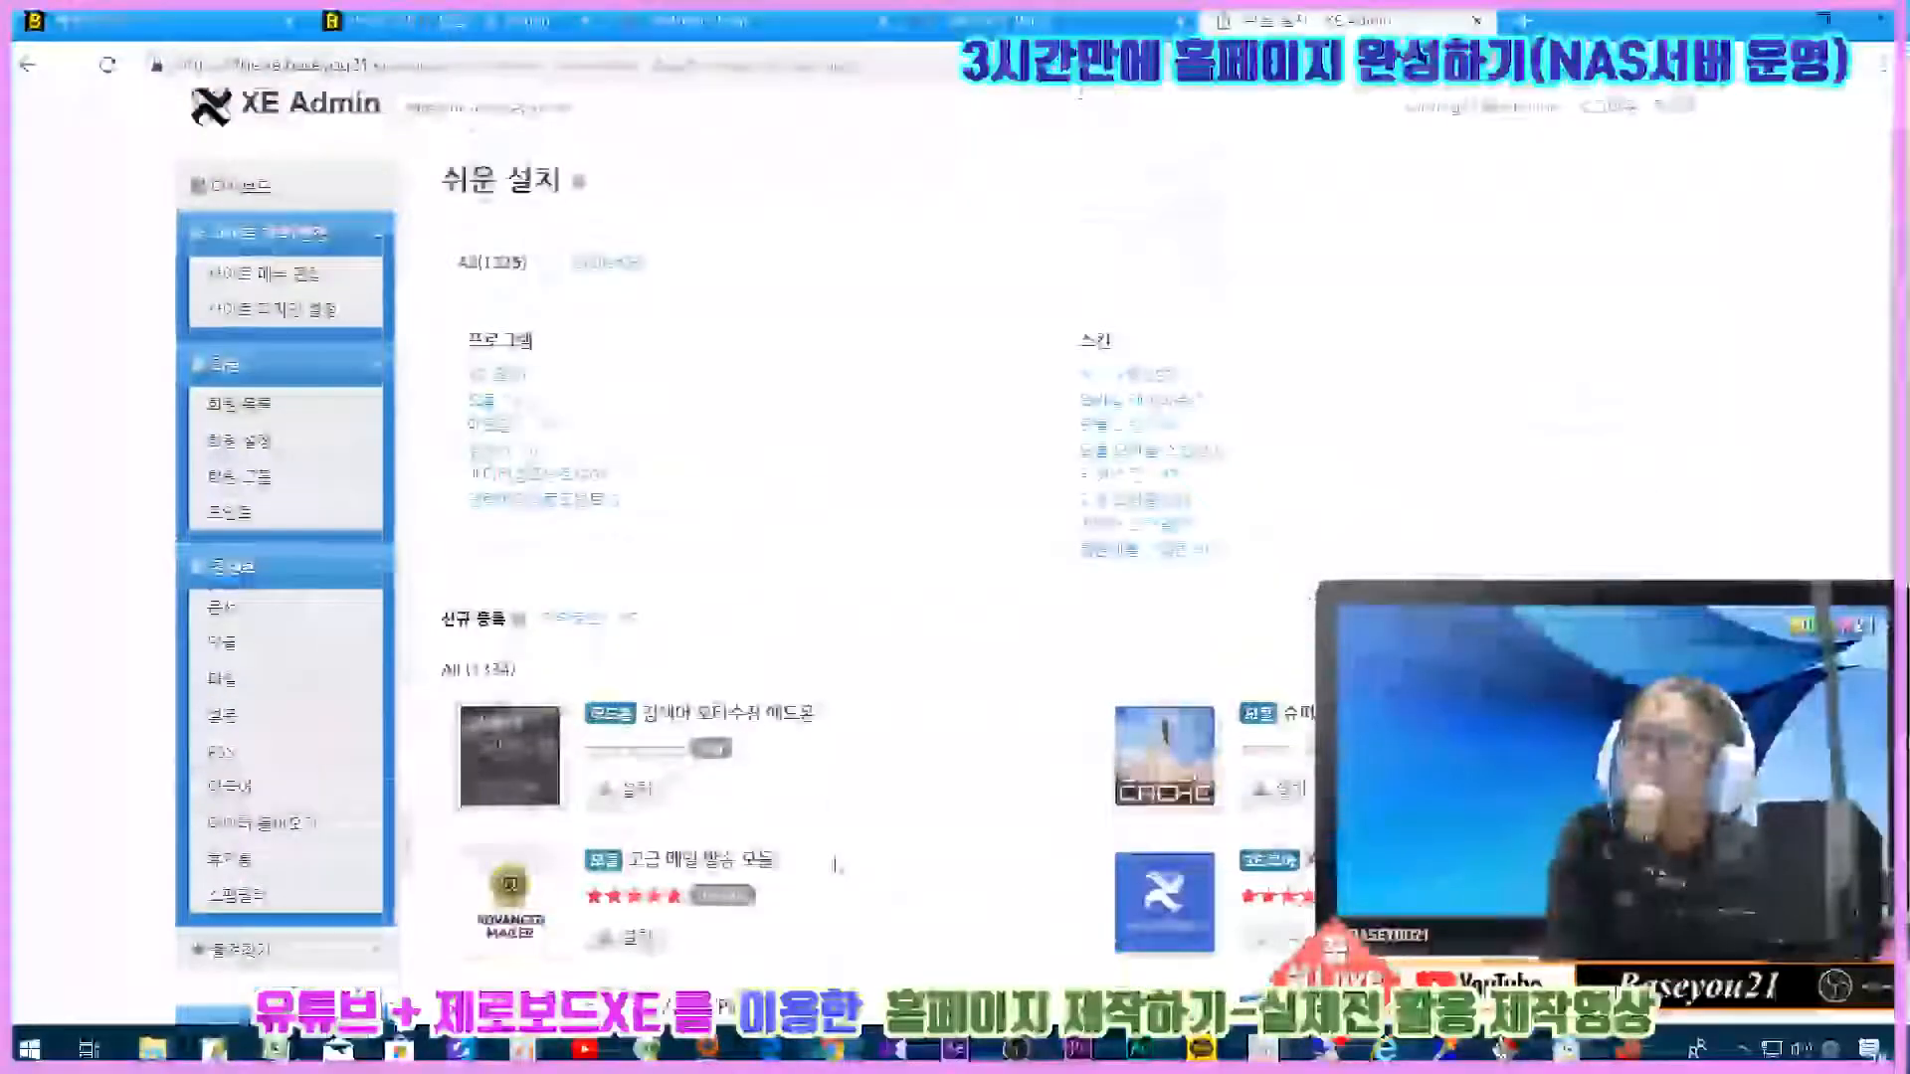
pyautogui.scroll(1, 838, 860)
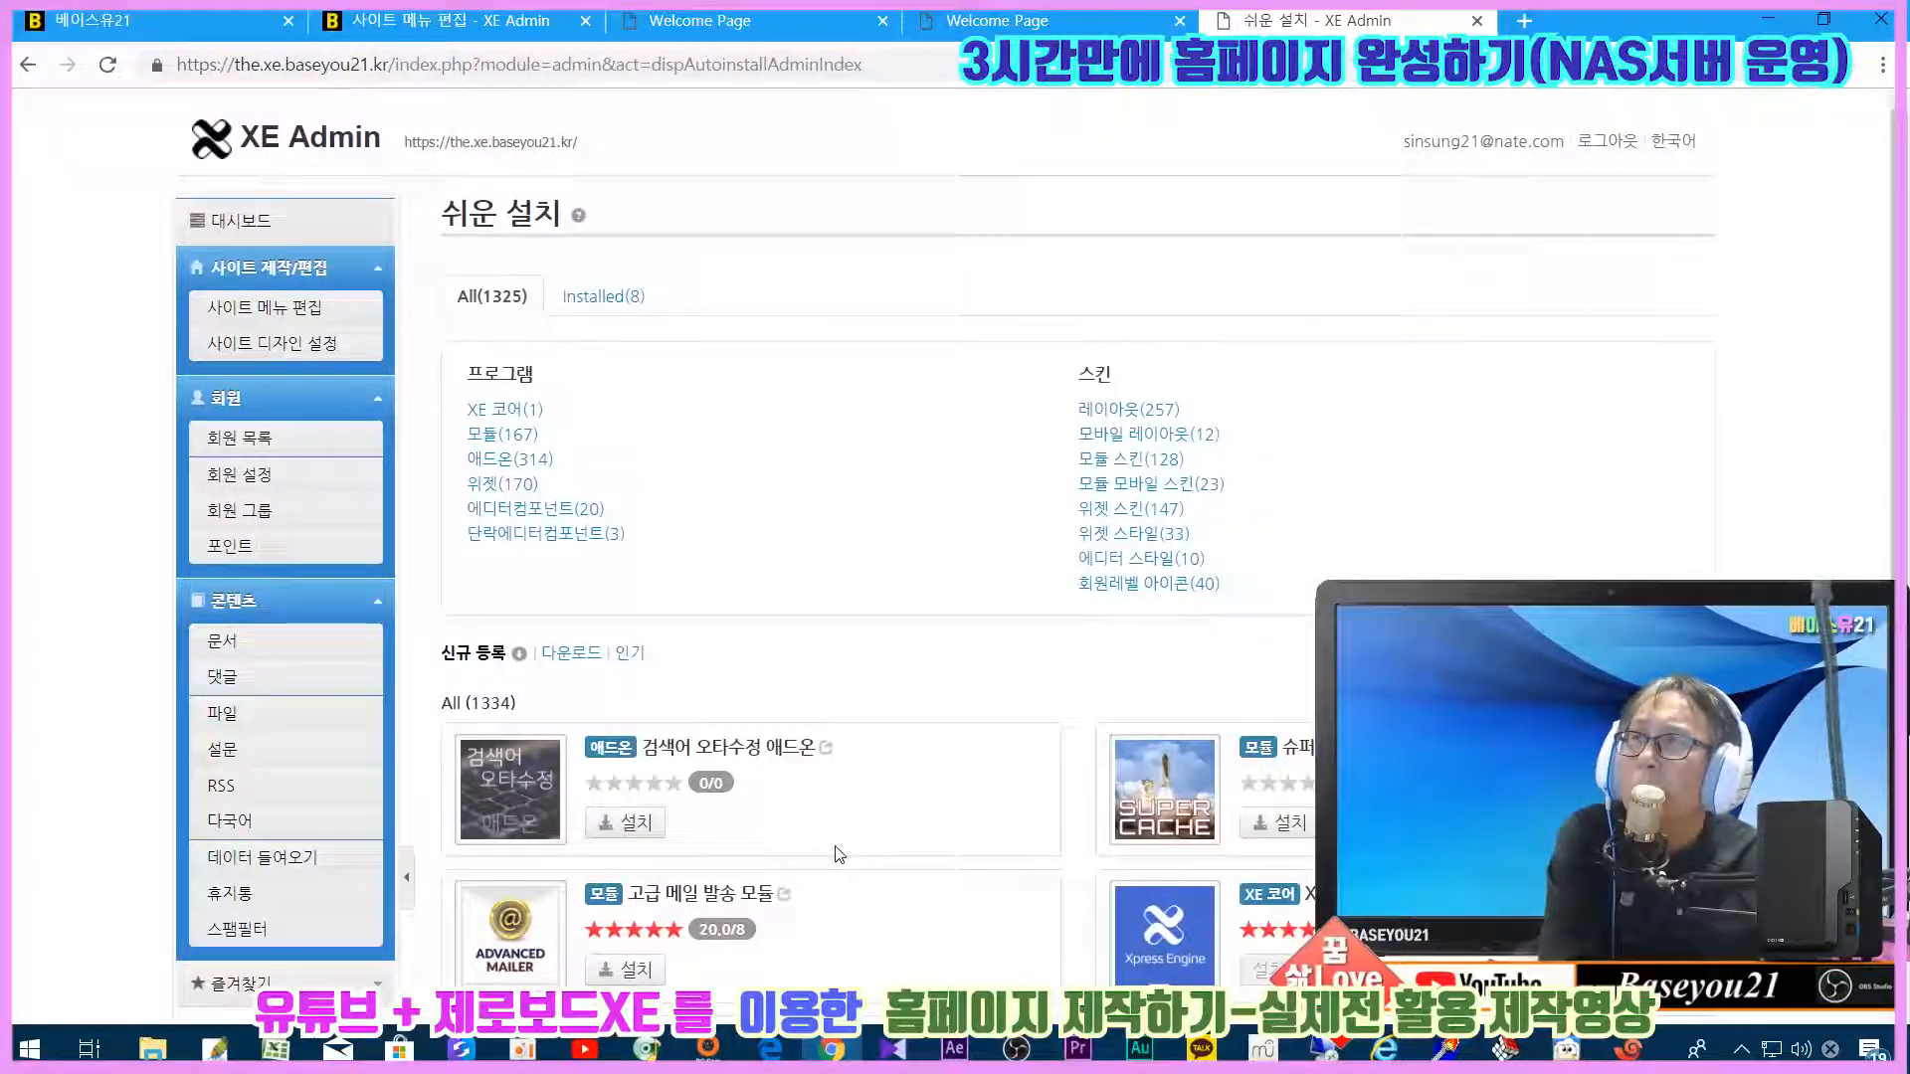
pyautogui.scroll(-3, 889, 772)
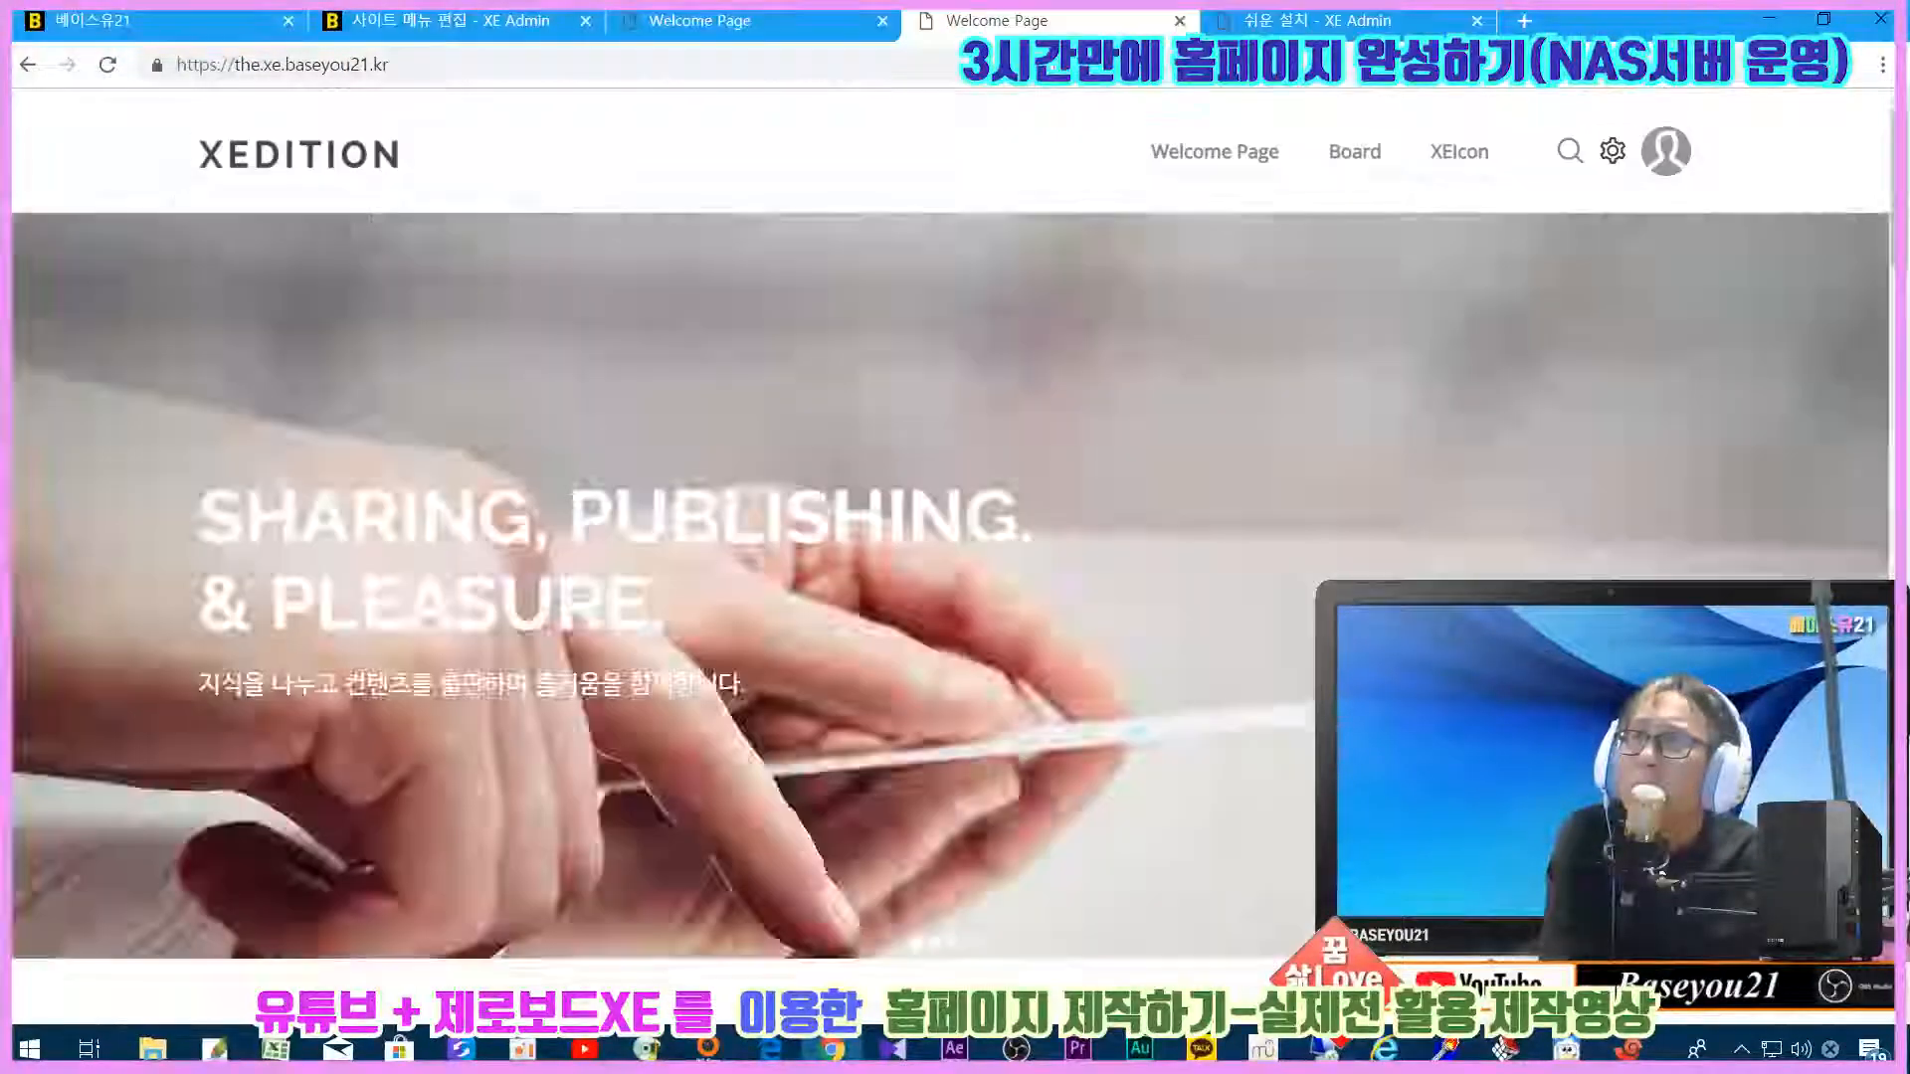
# Step: Close the duplicate Welcome Page tab and browse the Easy Install catalog of 1325 packages
pyautogui.click(981, 18)
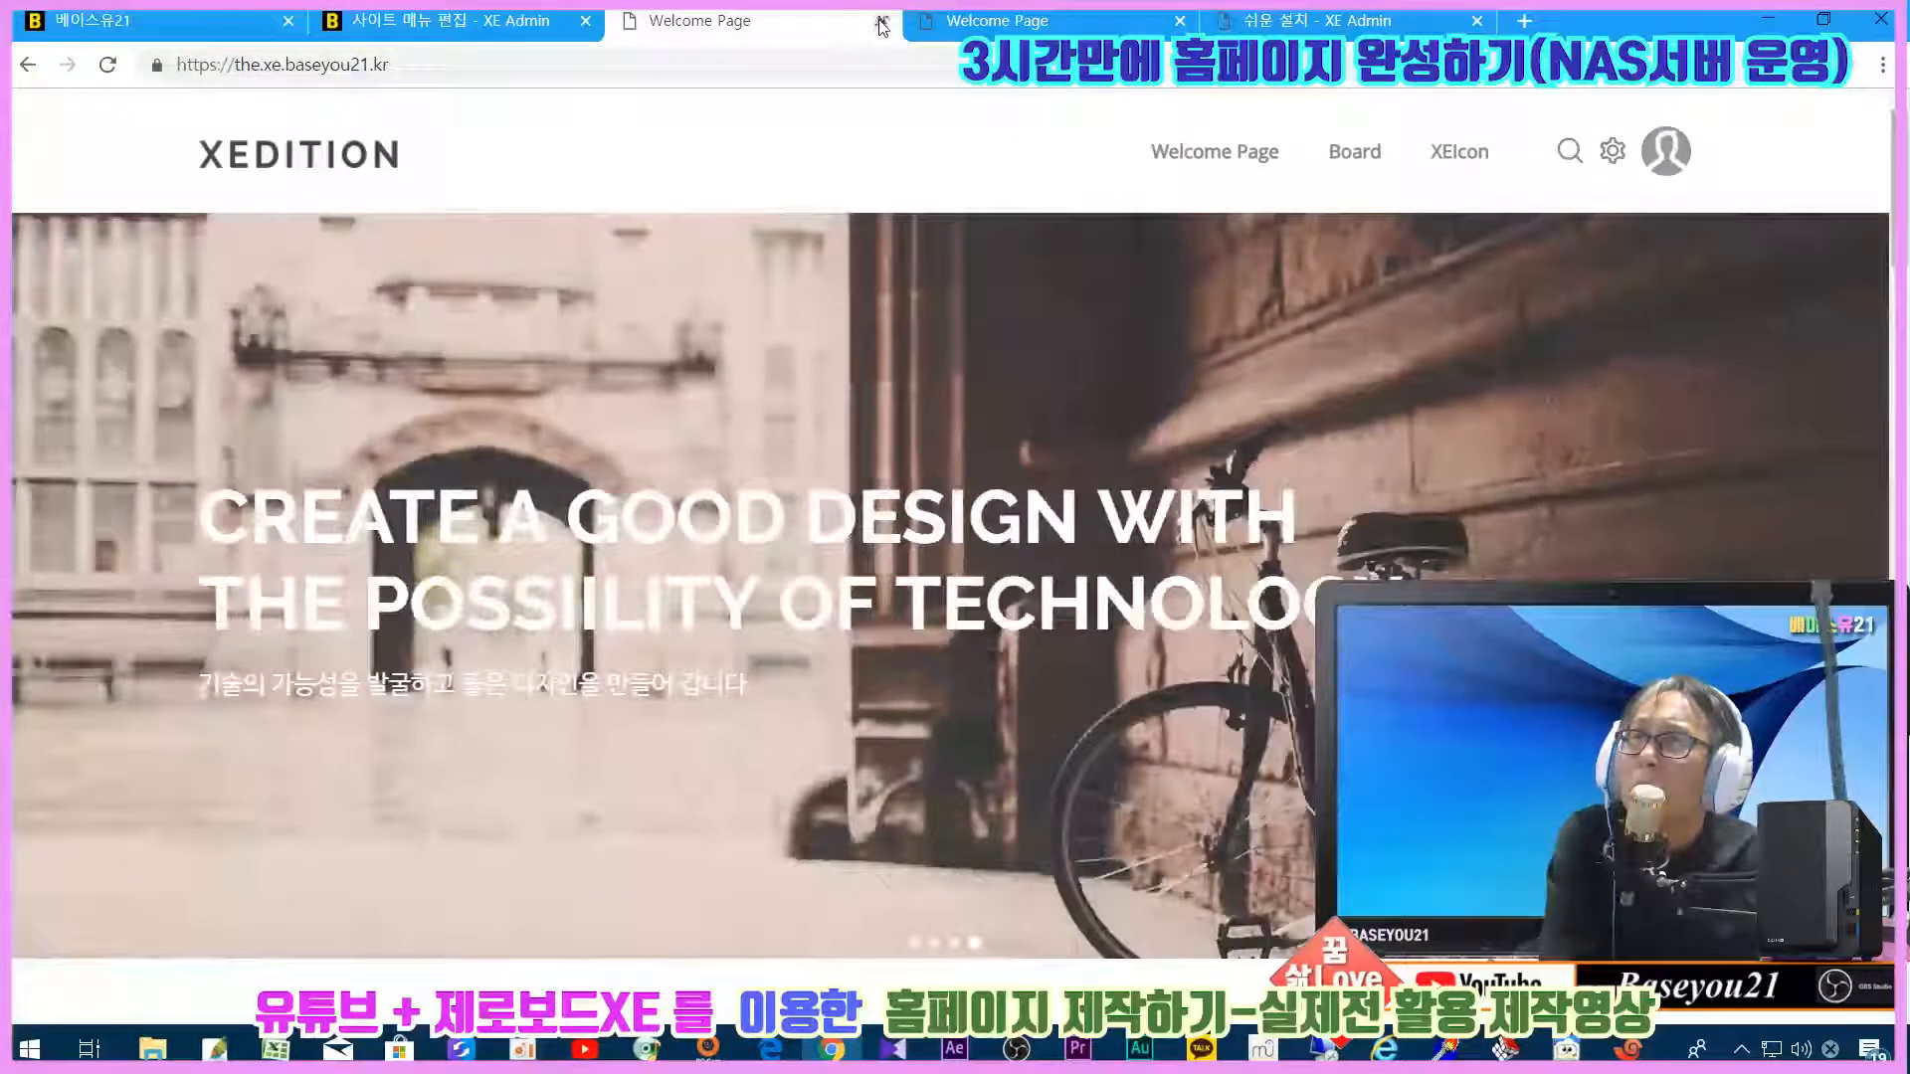
pyautogui.click(882, 20)
pyautogui.click(910, 35)
pyautogui.scroll(-10, 900, 363)
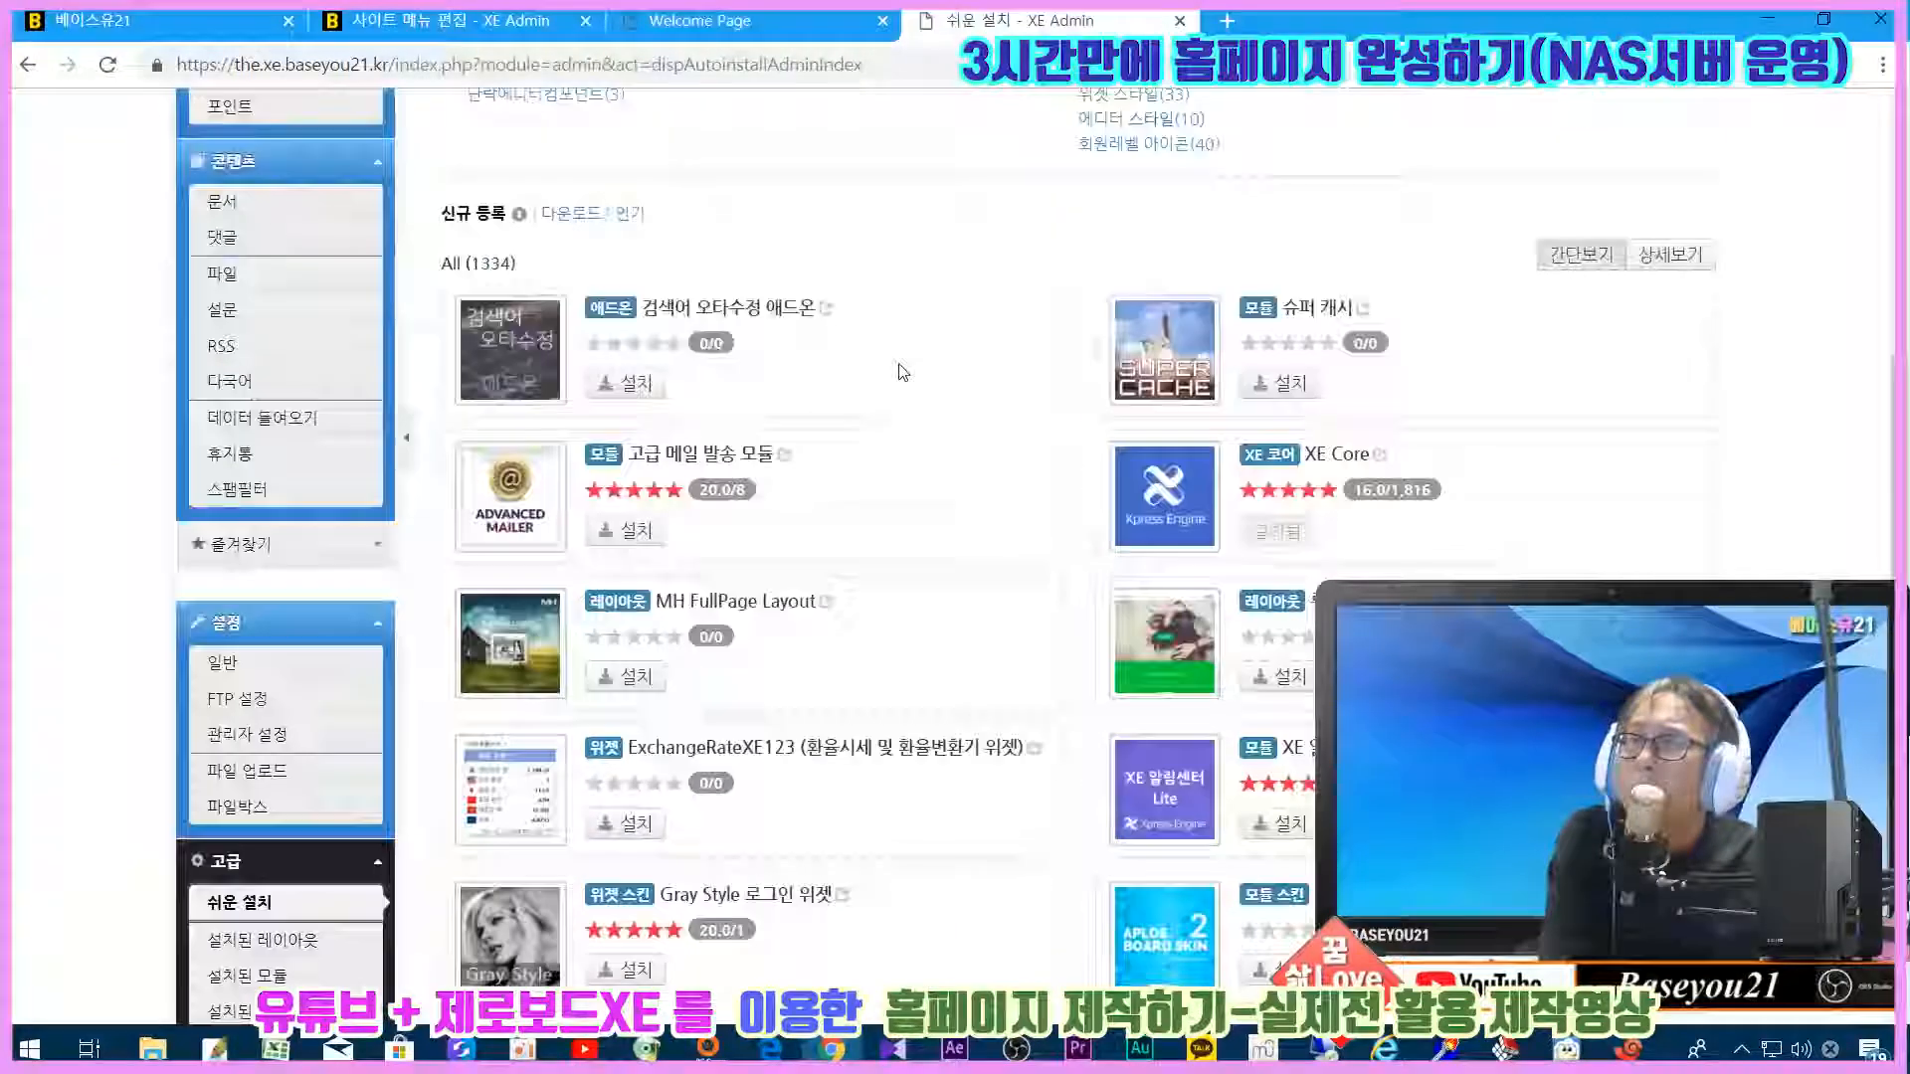
pyautogui.scroll(10, 864, 687)
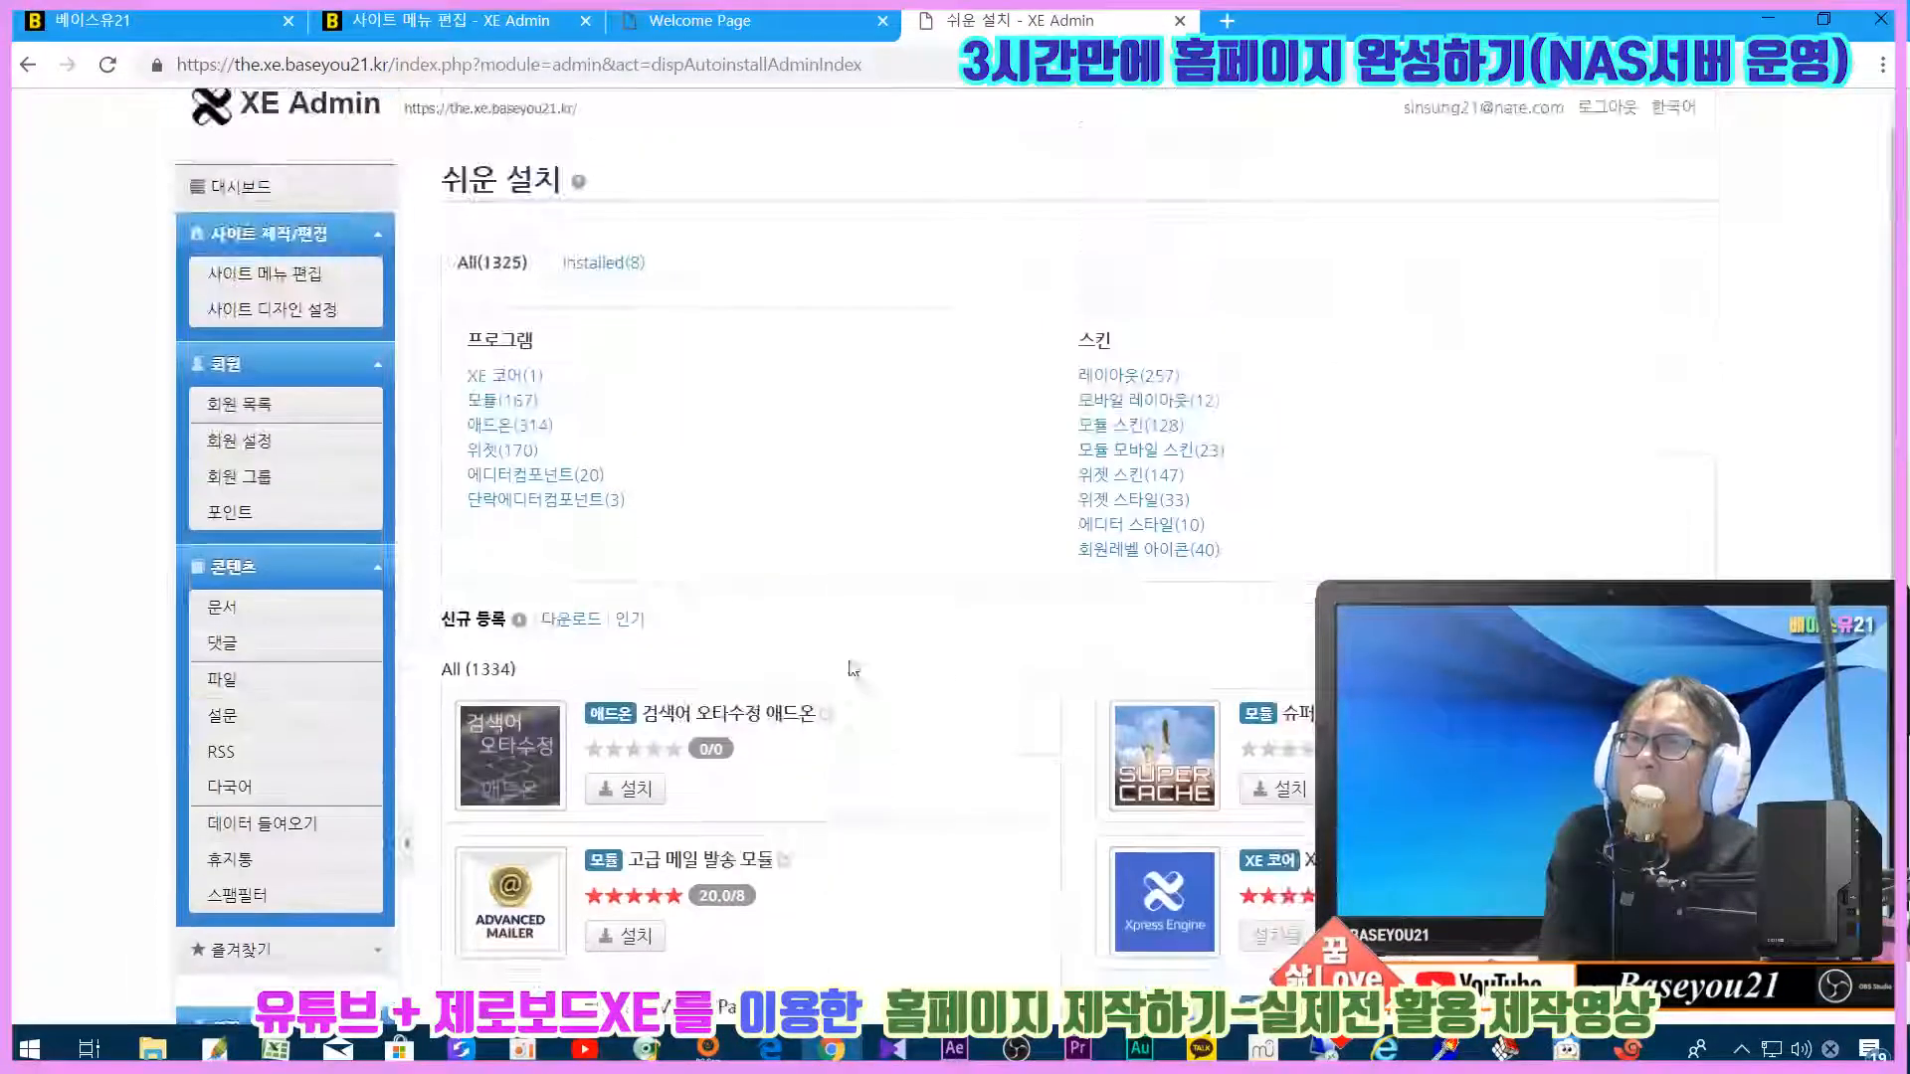
pyautogui.scroll(-5, 824, 517)
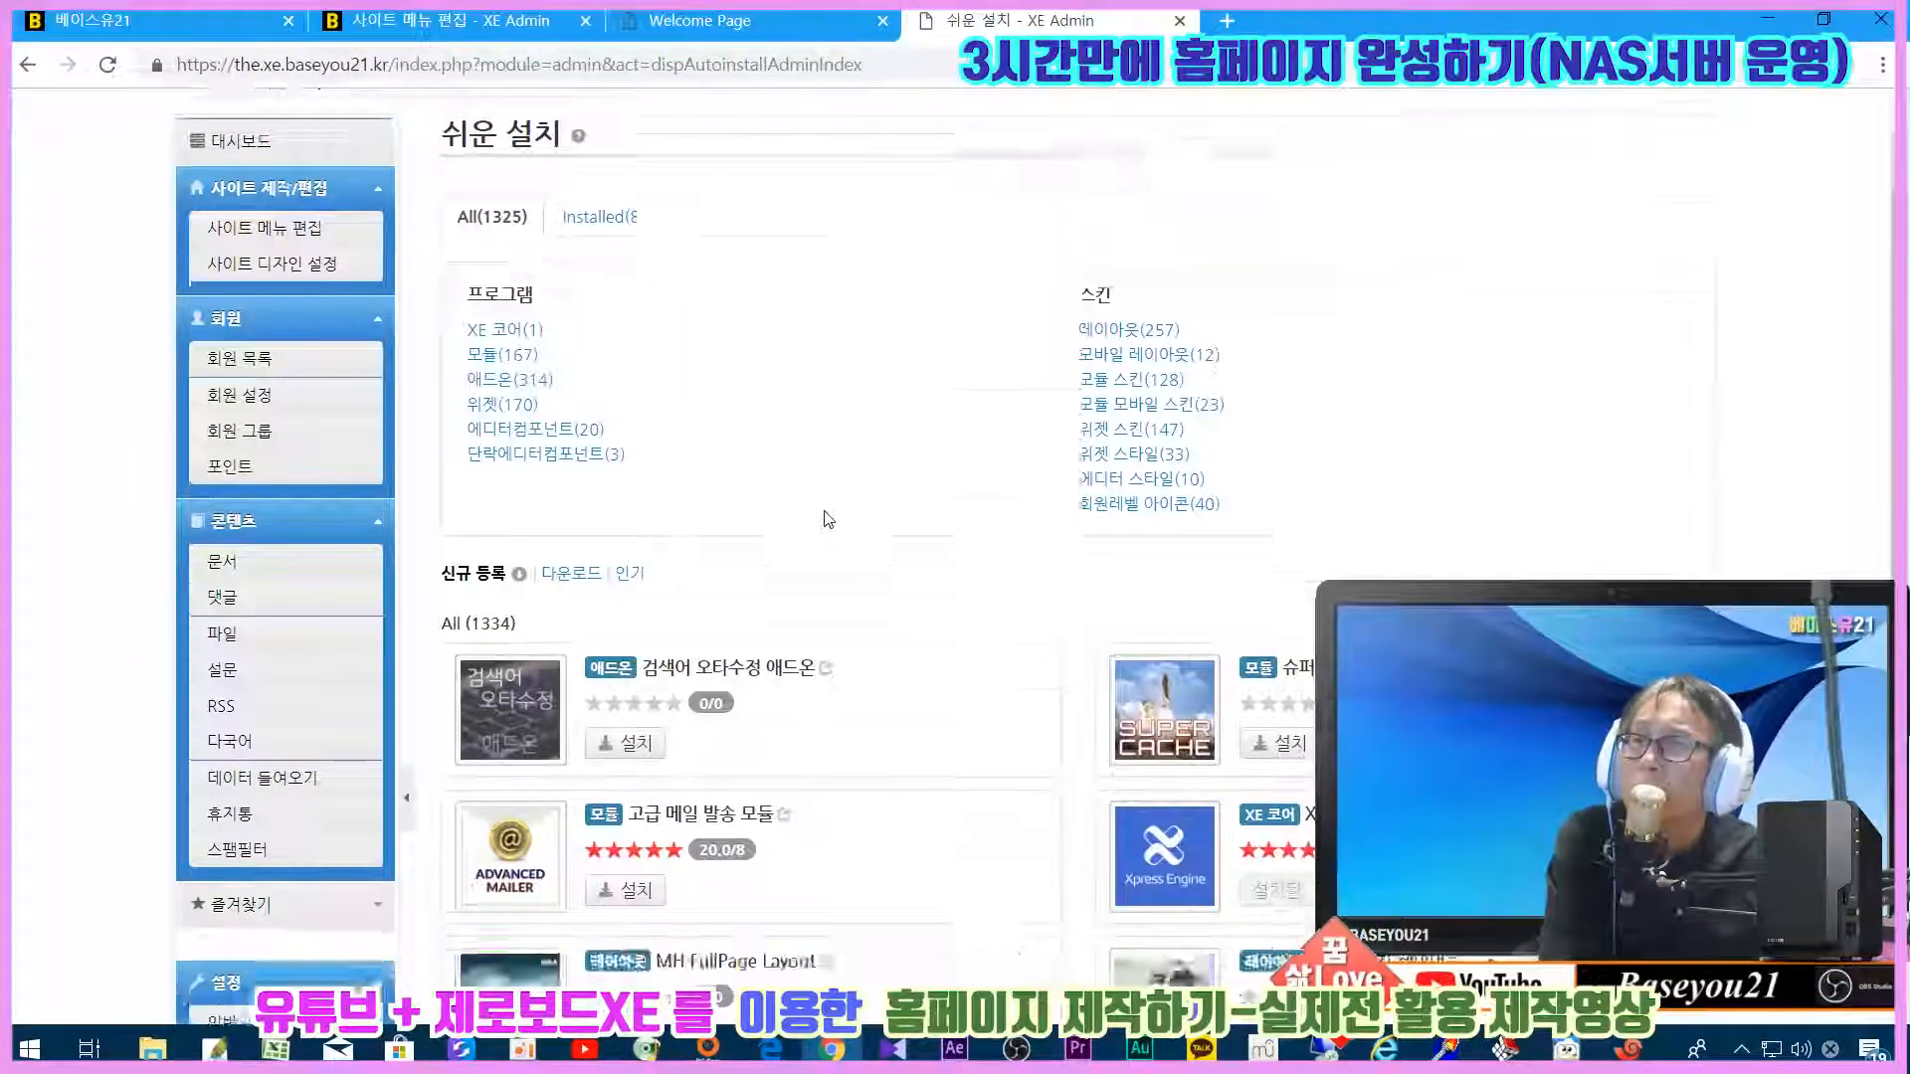
pyautogui.scroll(5, 824, 517)
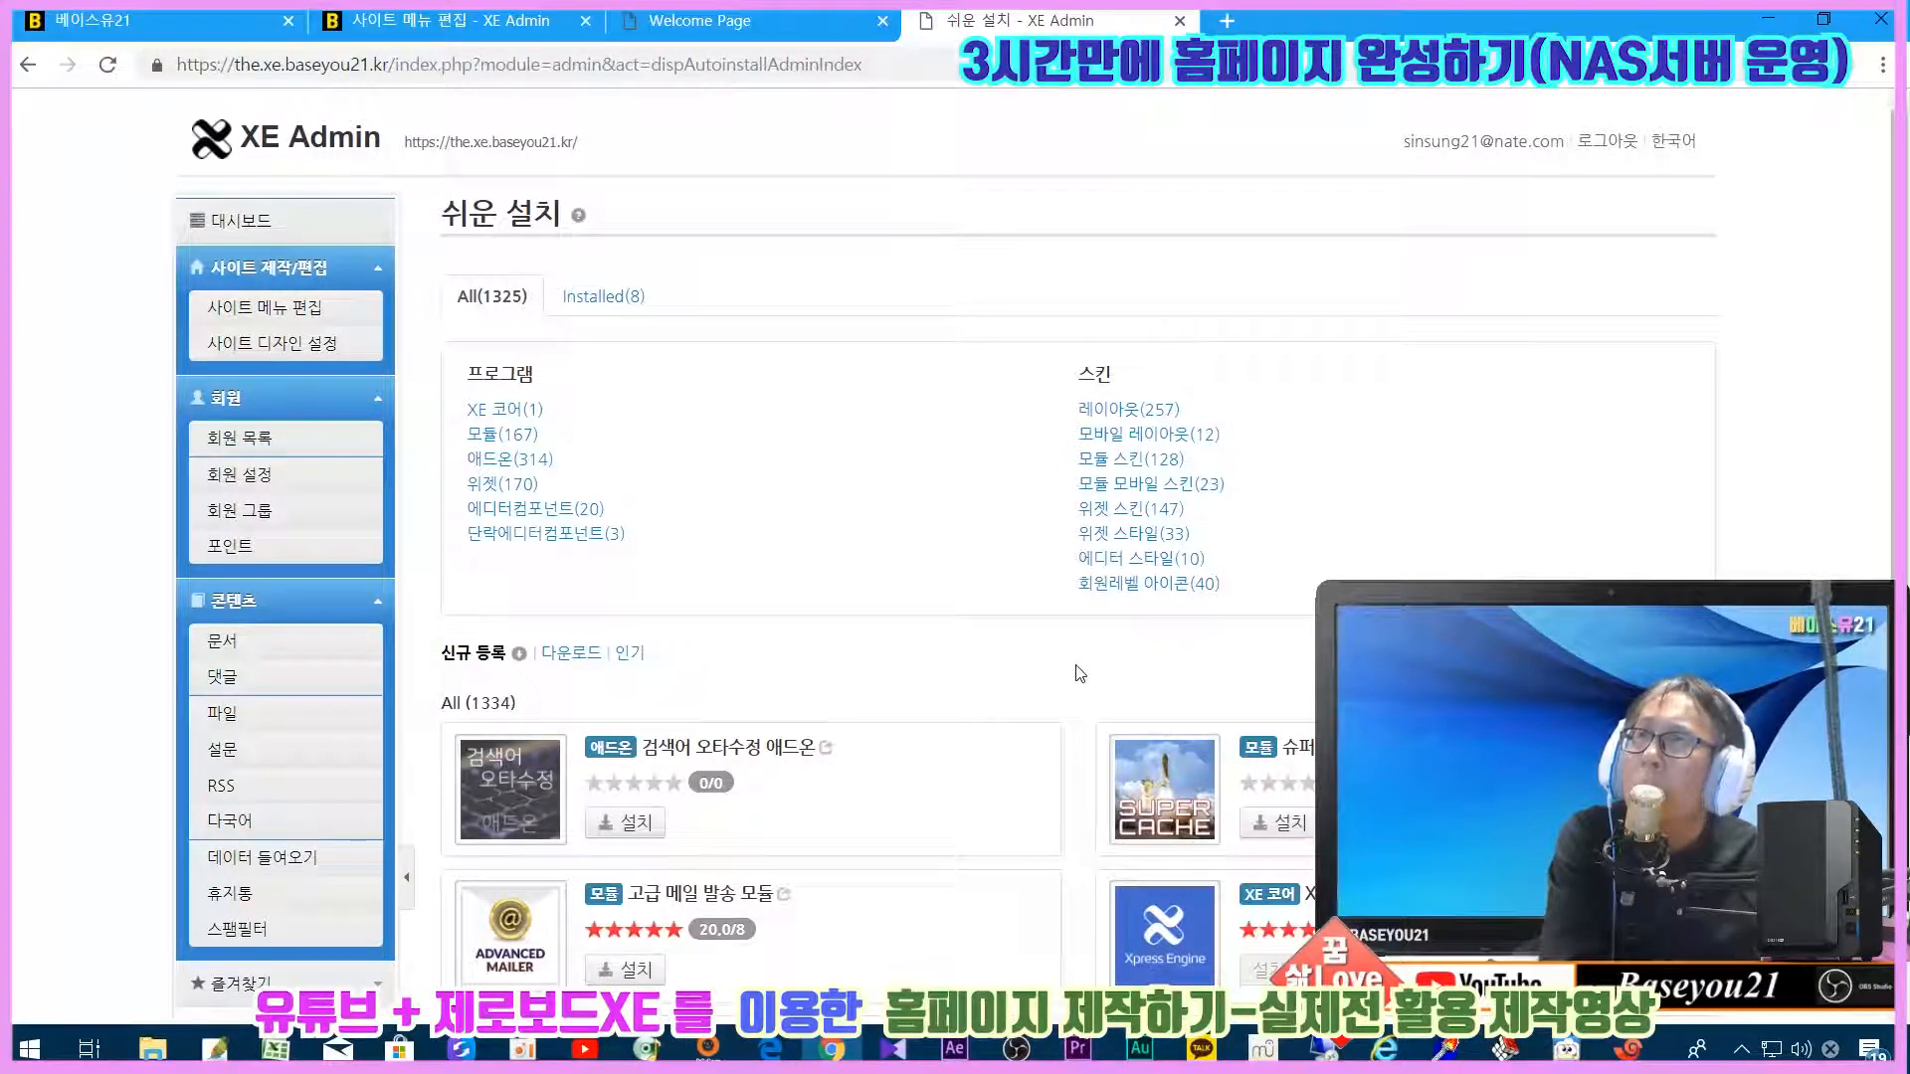
pyautogui.scroll(-7, 1079, 674)
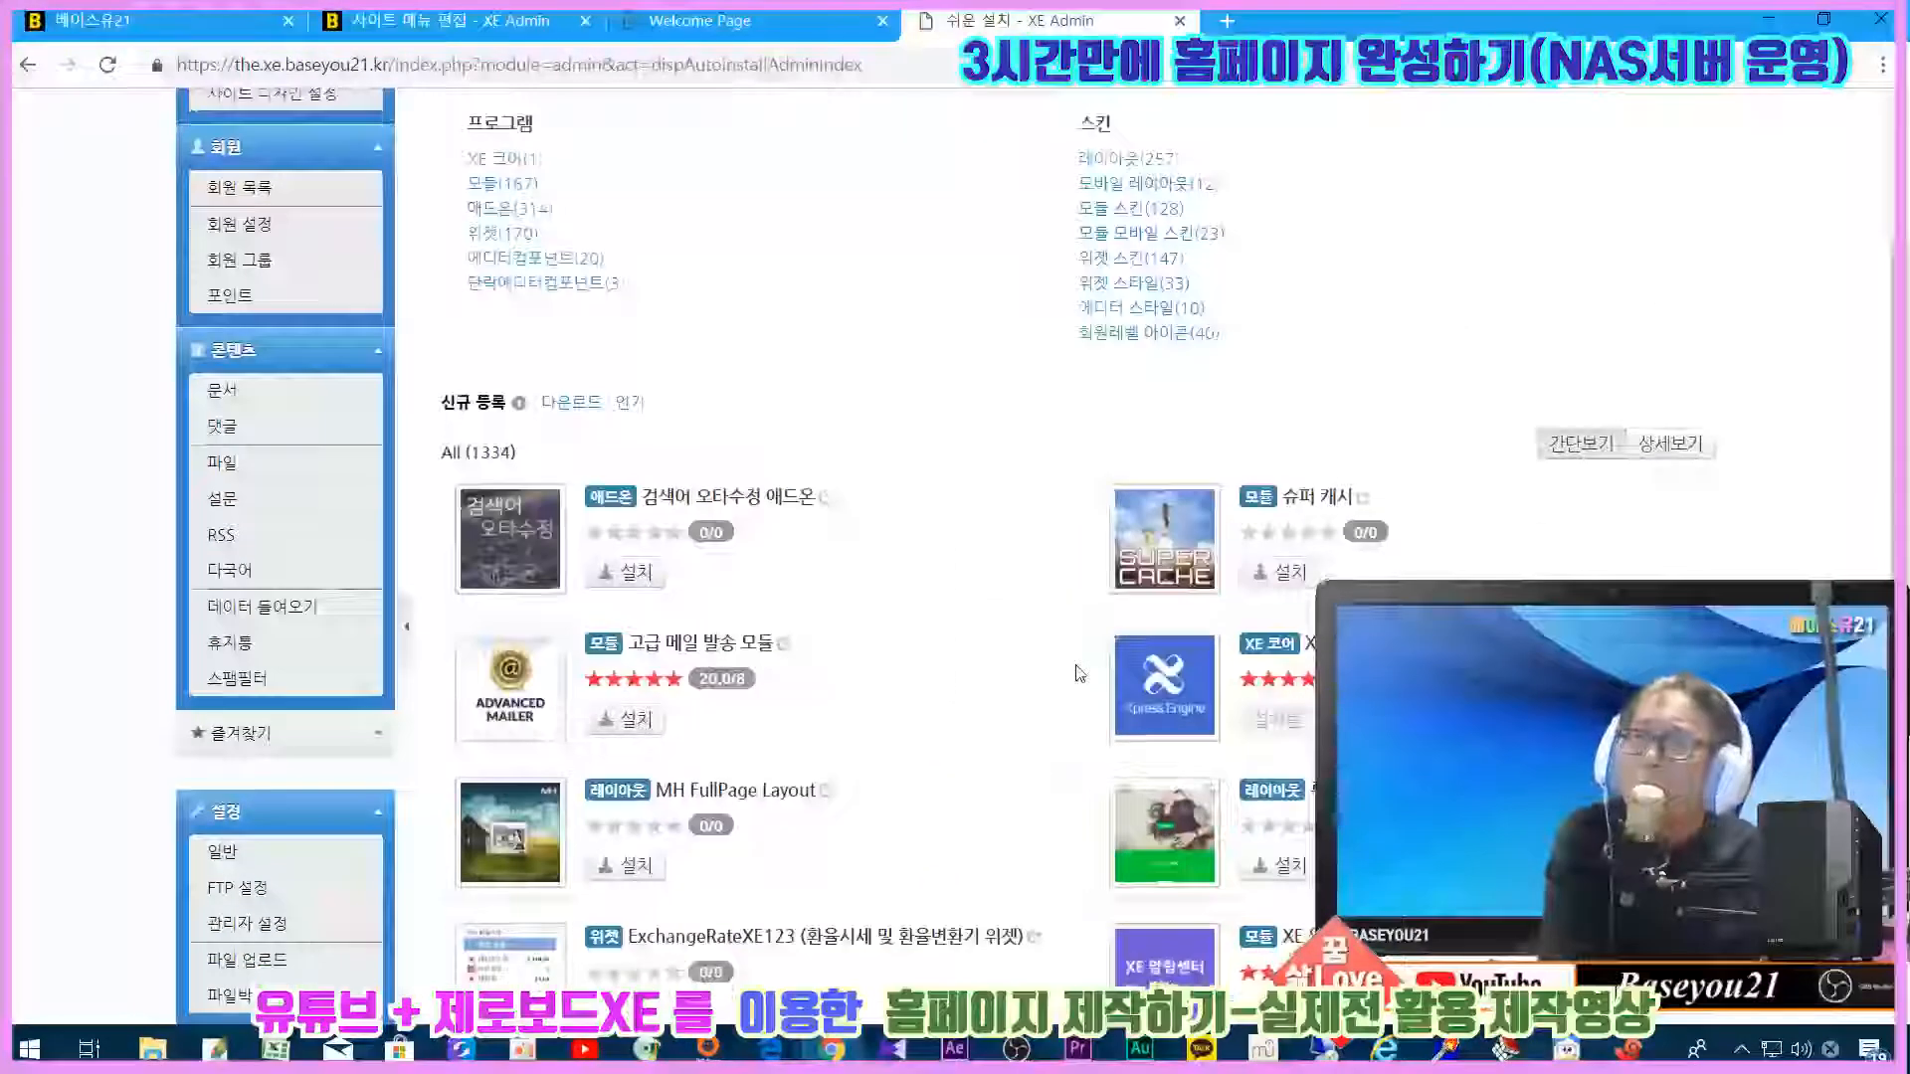
pyautogui.scroll(7, 1079, 673)
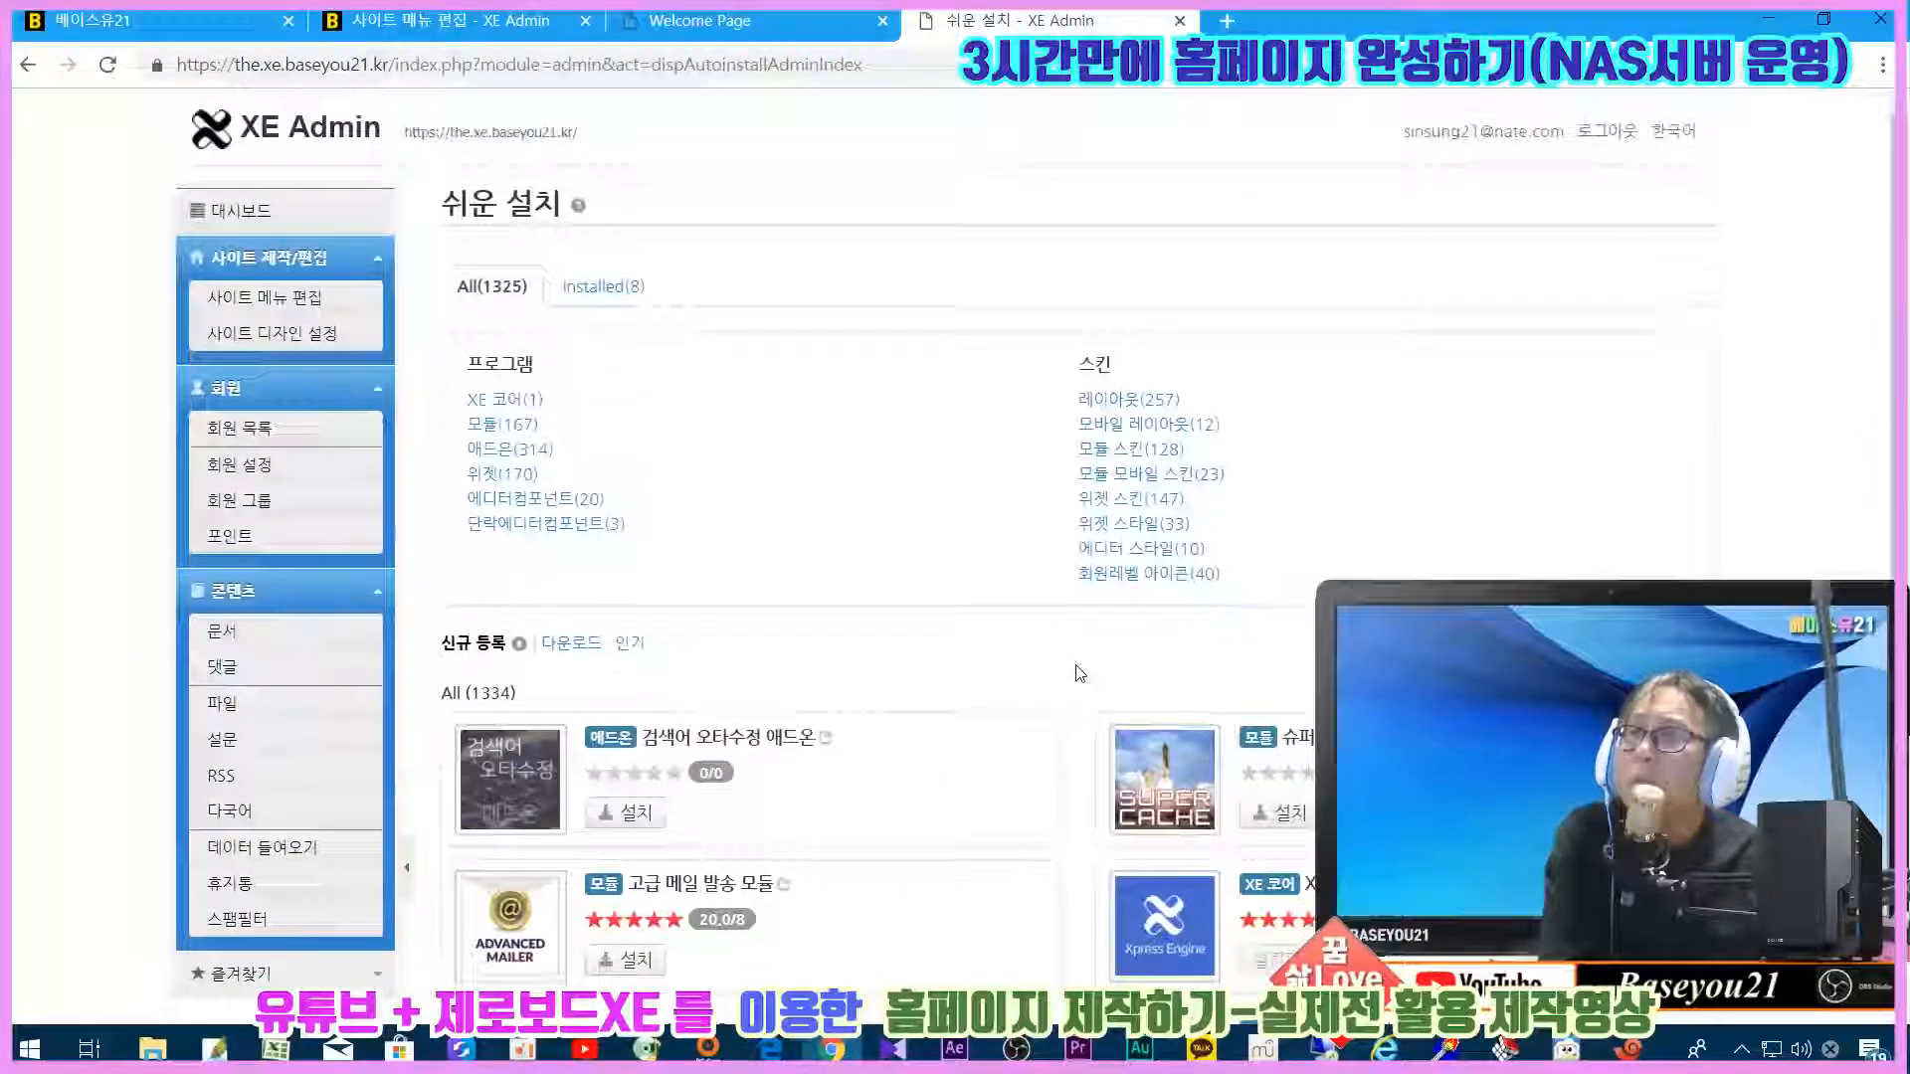
# Step: Glance at the new site's home page, then return to the catalog
pyautogui.click(716, 25)
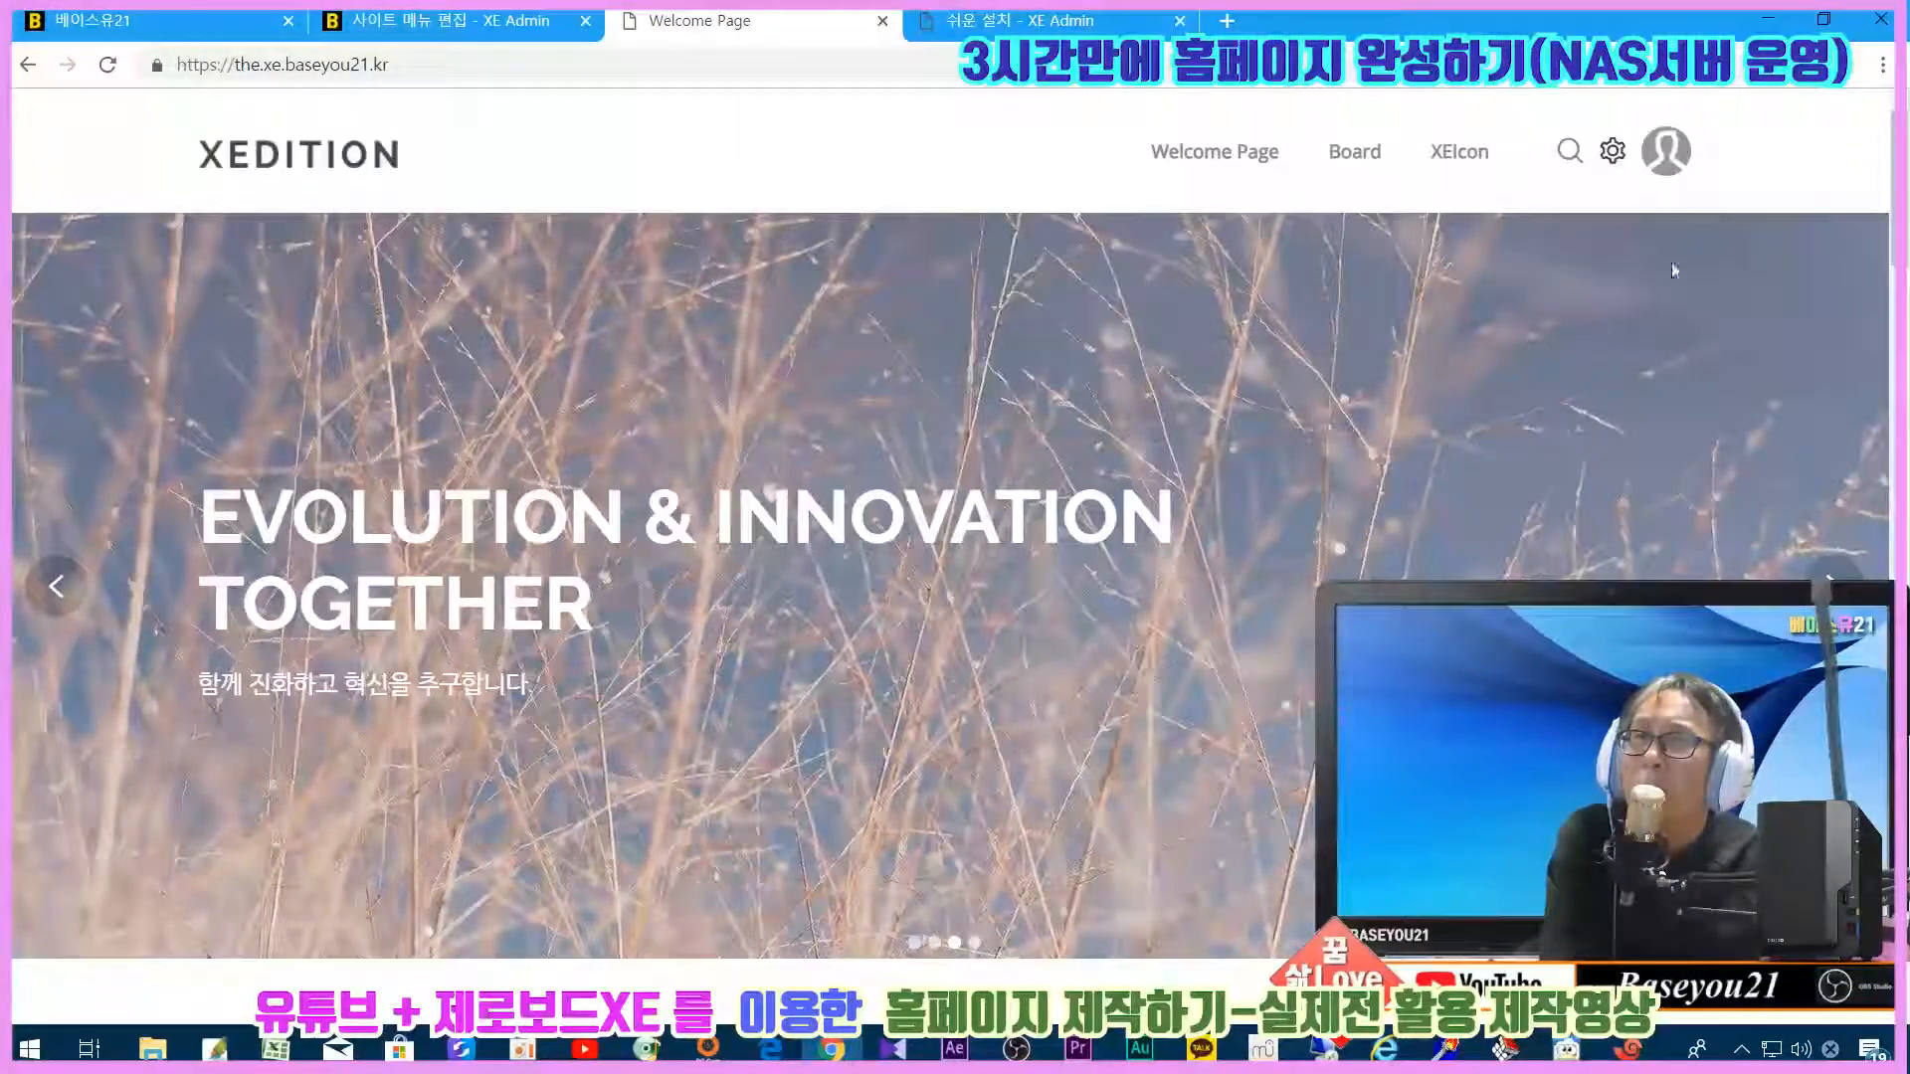
pyautogui.click(1000, 20)
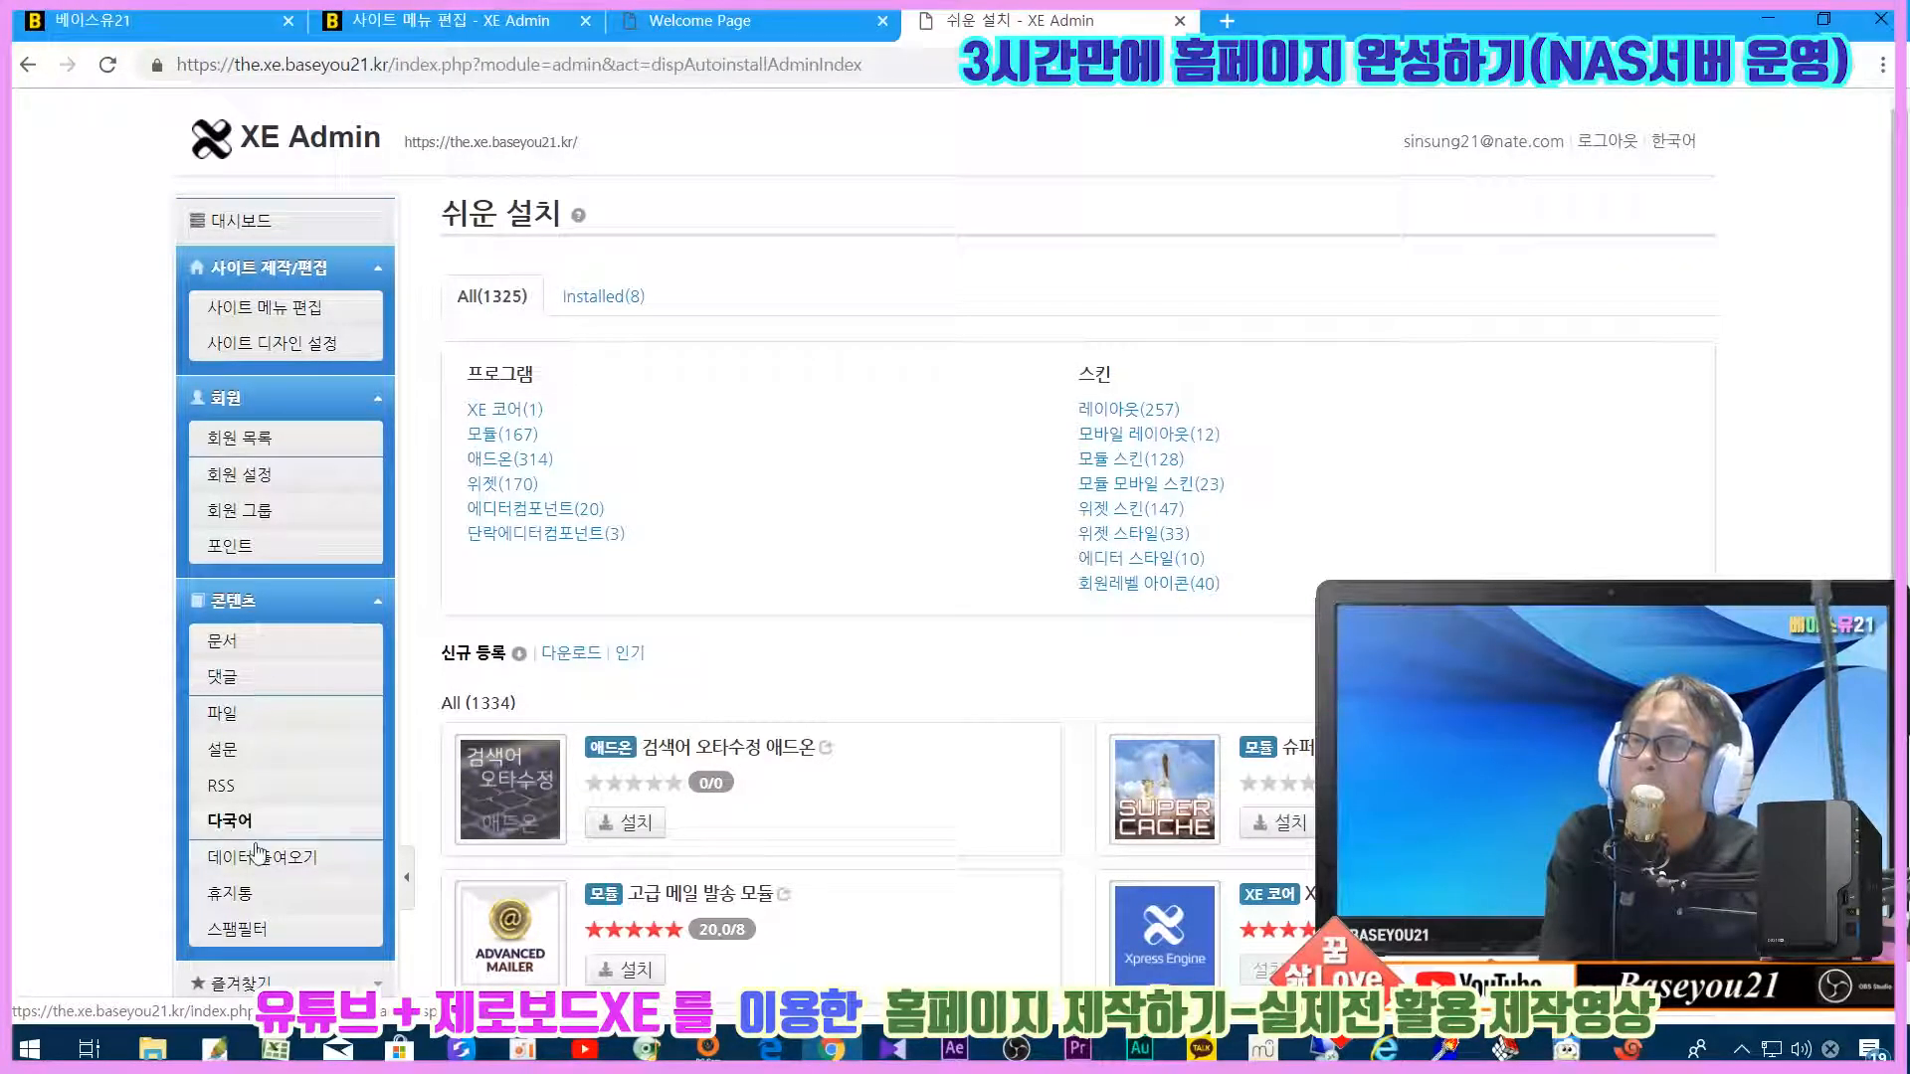
pyautogui.scroll(-10, 257, 854)
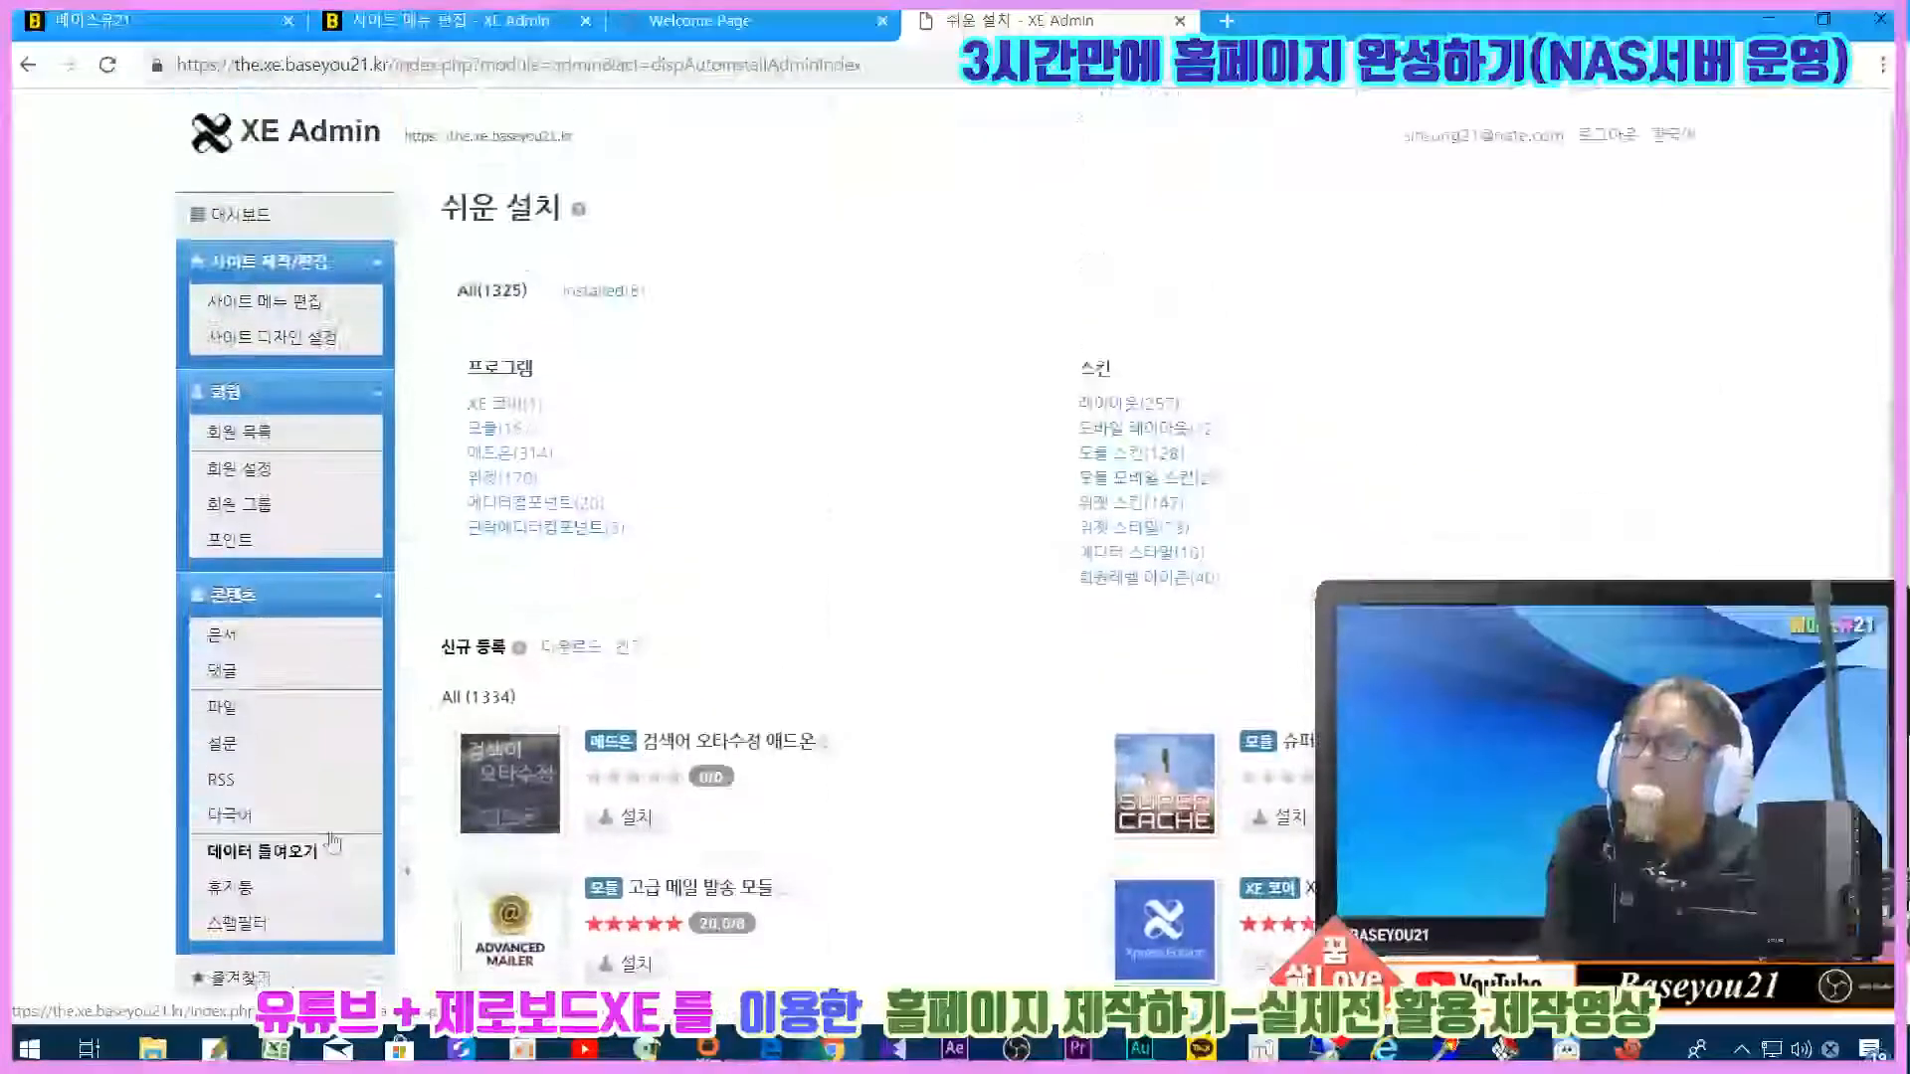
# Step: Compare against the existing site's menu tree, then open the new site's 사이트 메뉴 편집
pyautogui.click(514, 20)
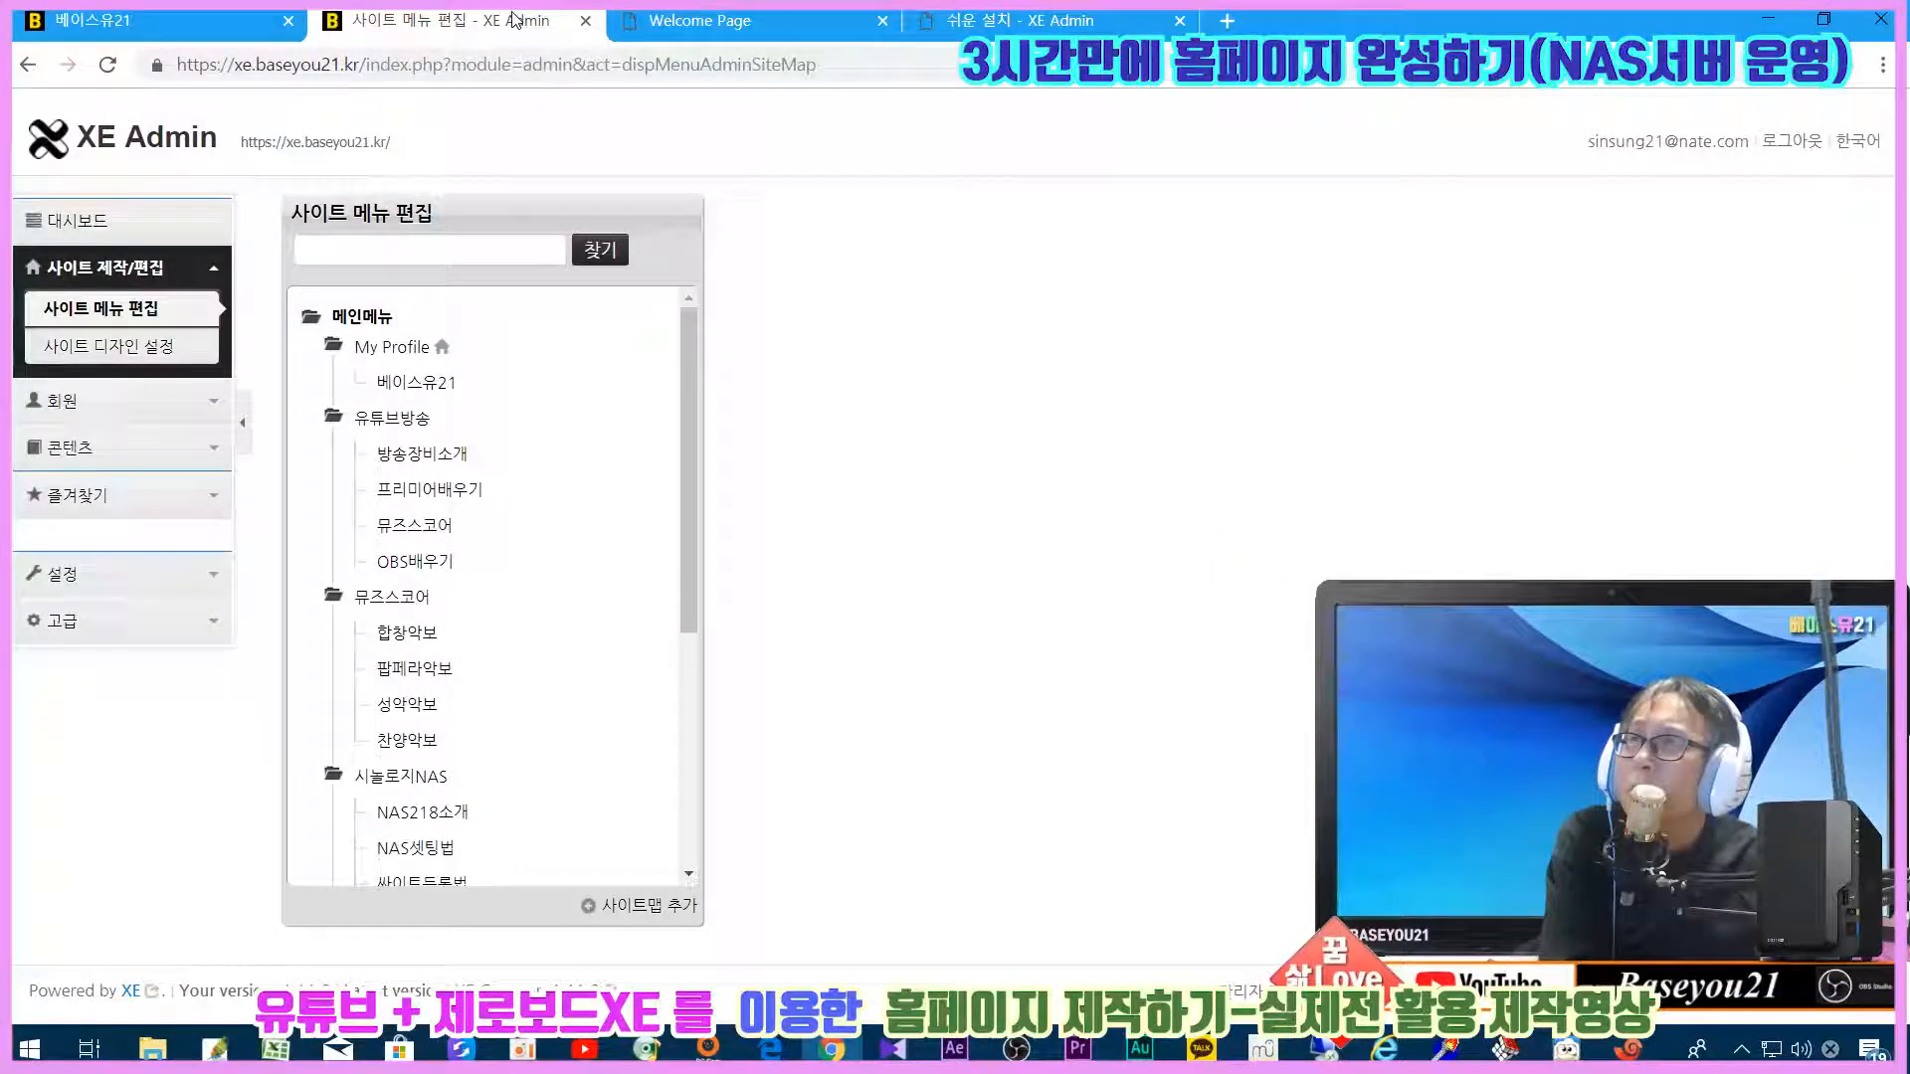
pyautogui.click(130, 19)
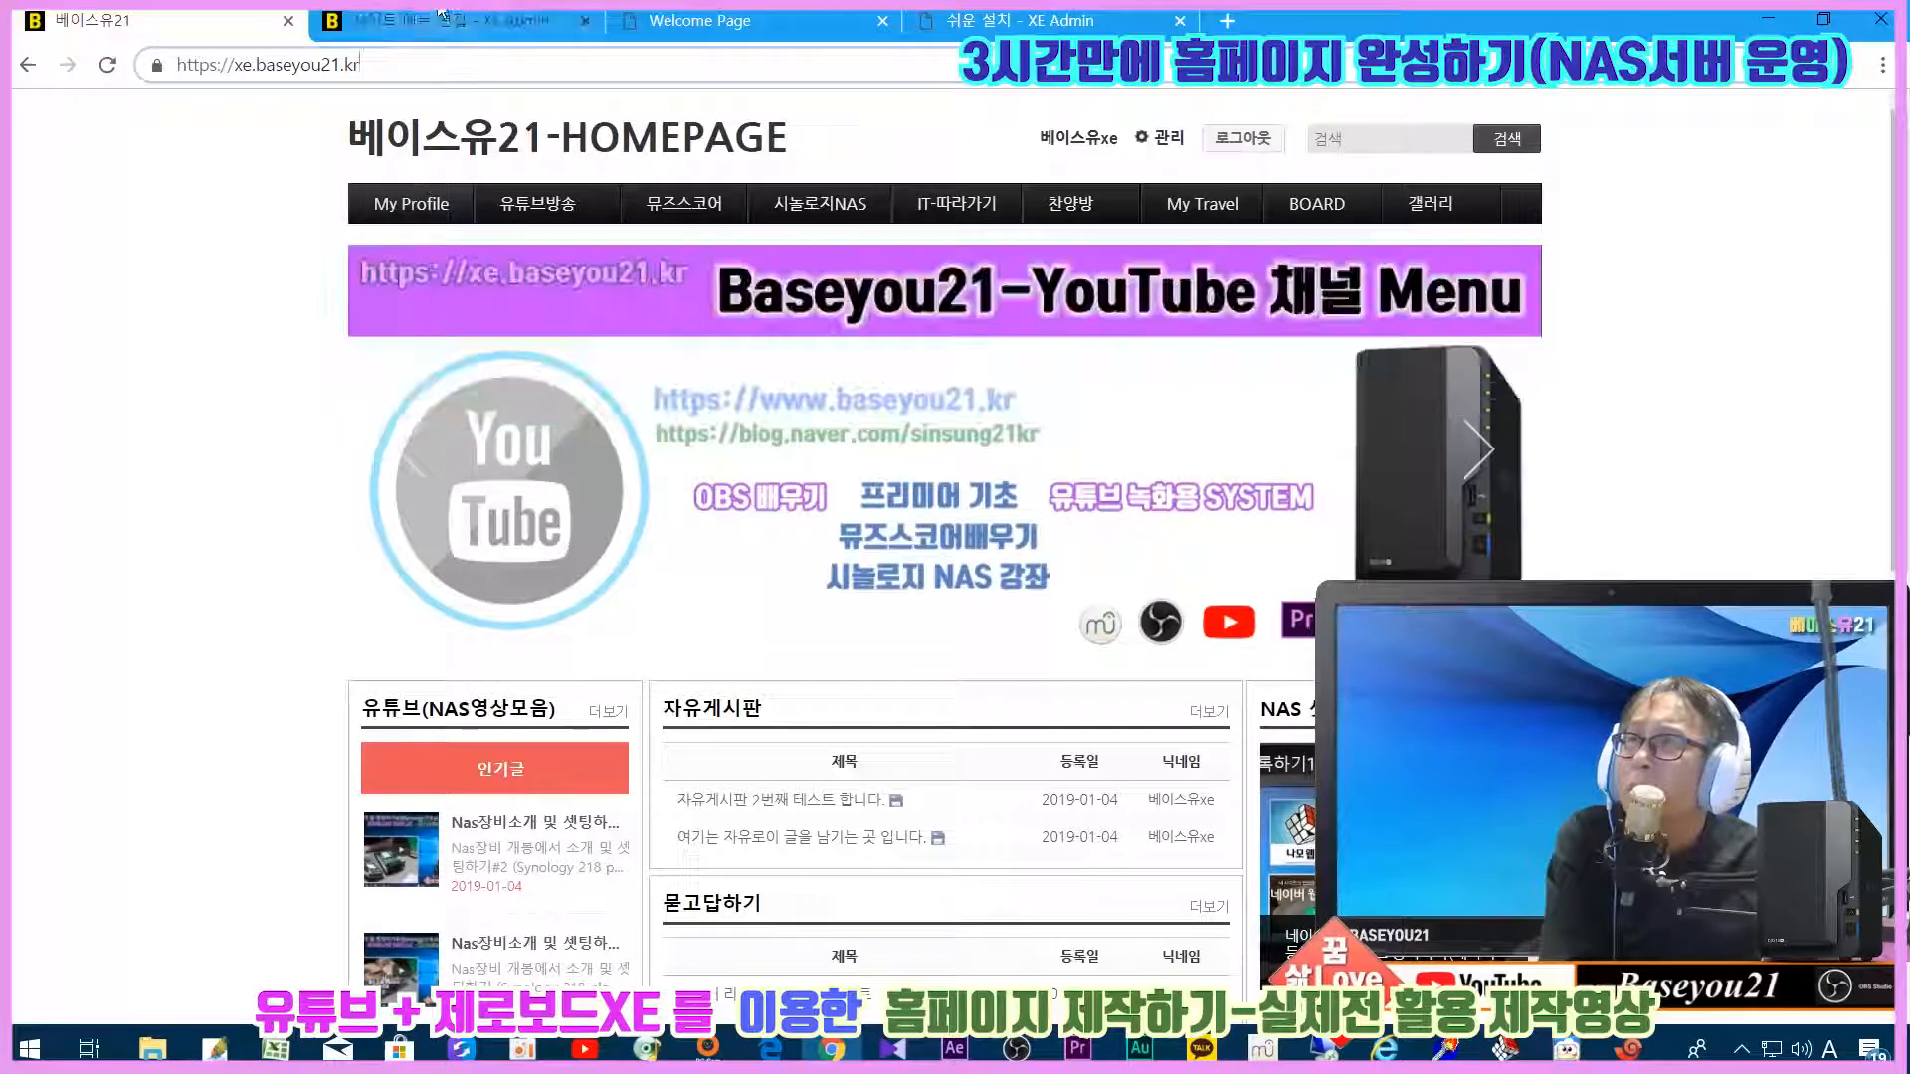
pyautogui.click(427, 20)
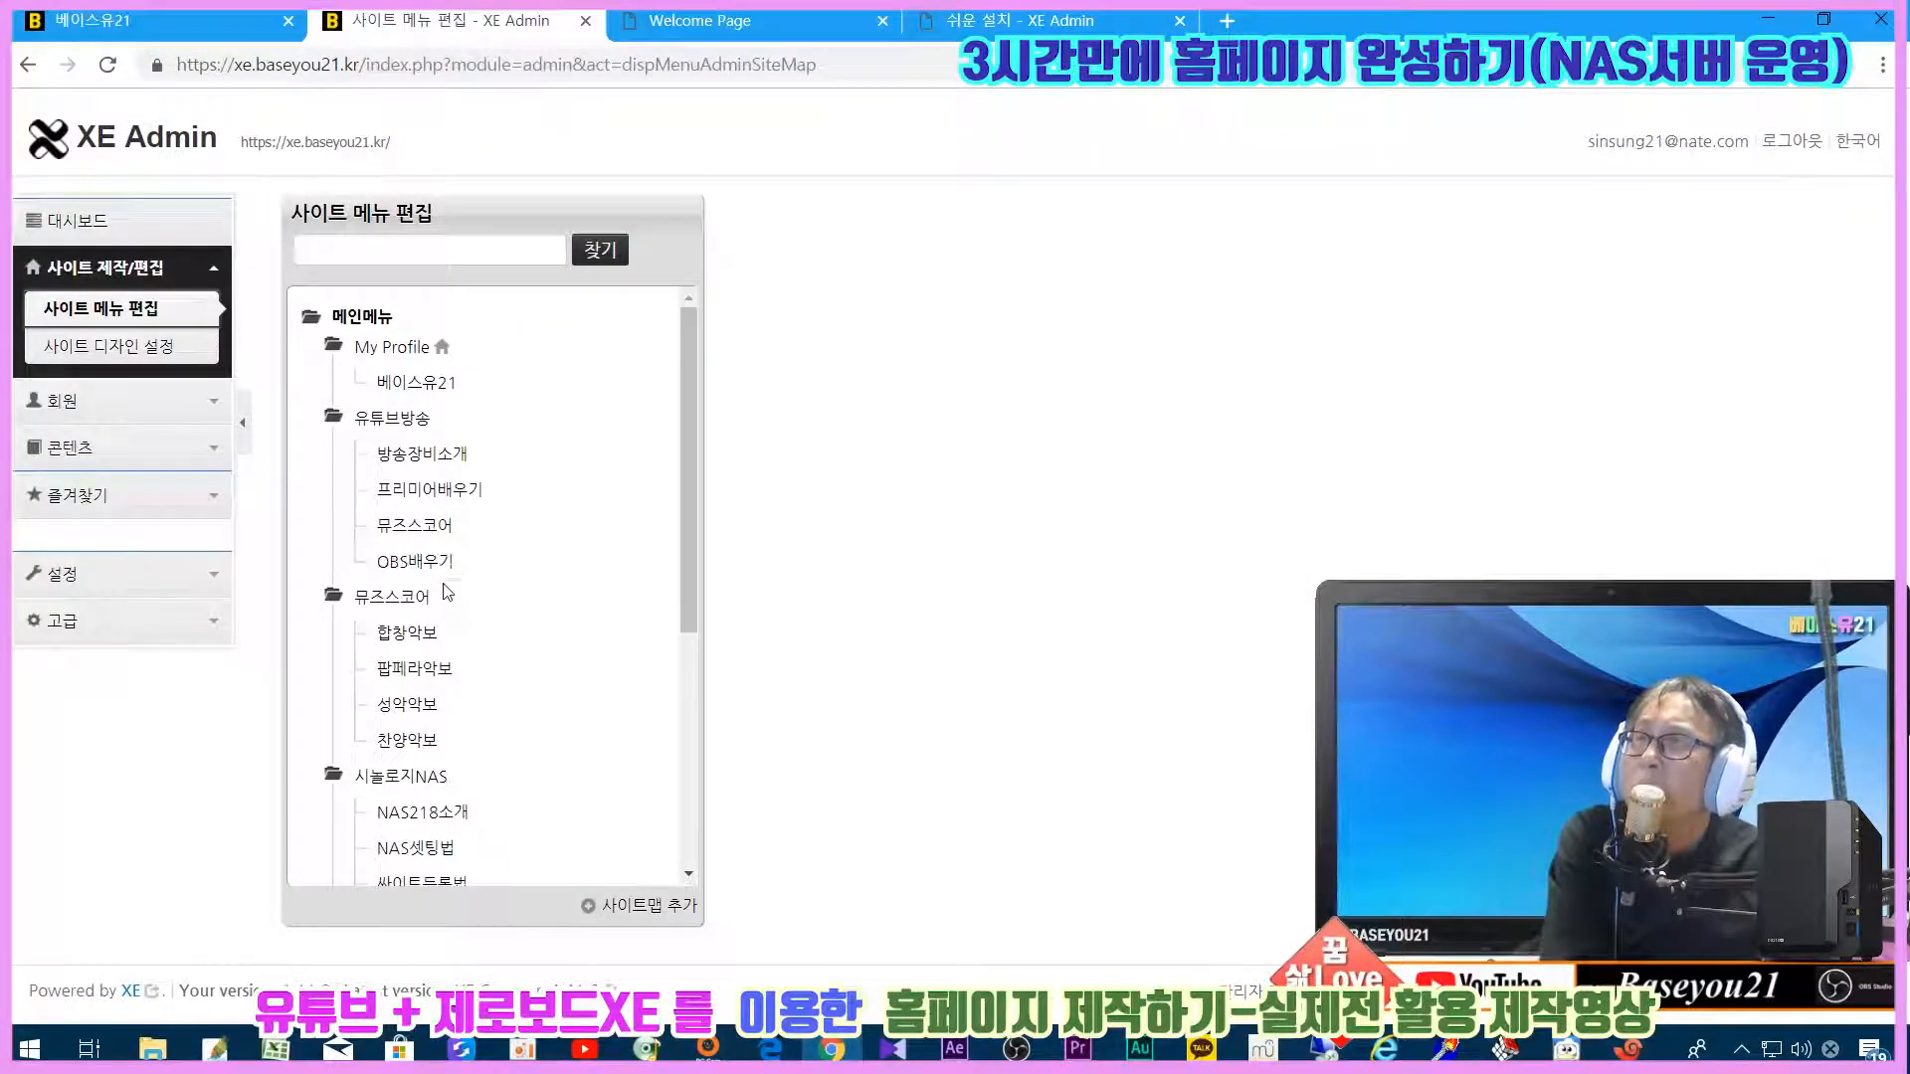
pyautogui.click(1019, 20)
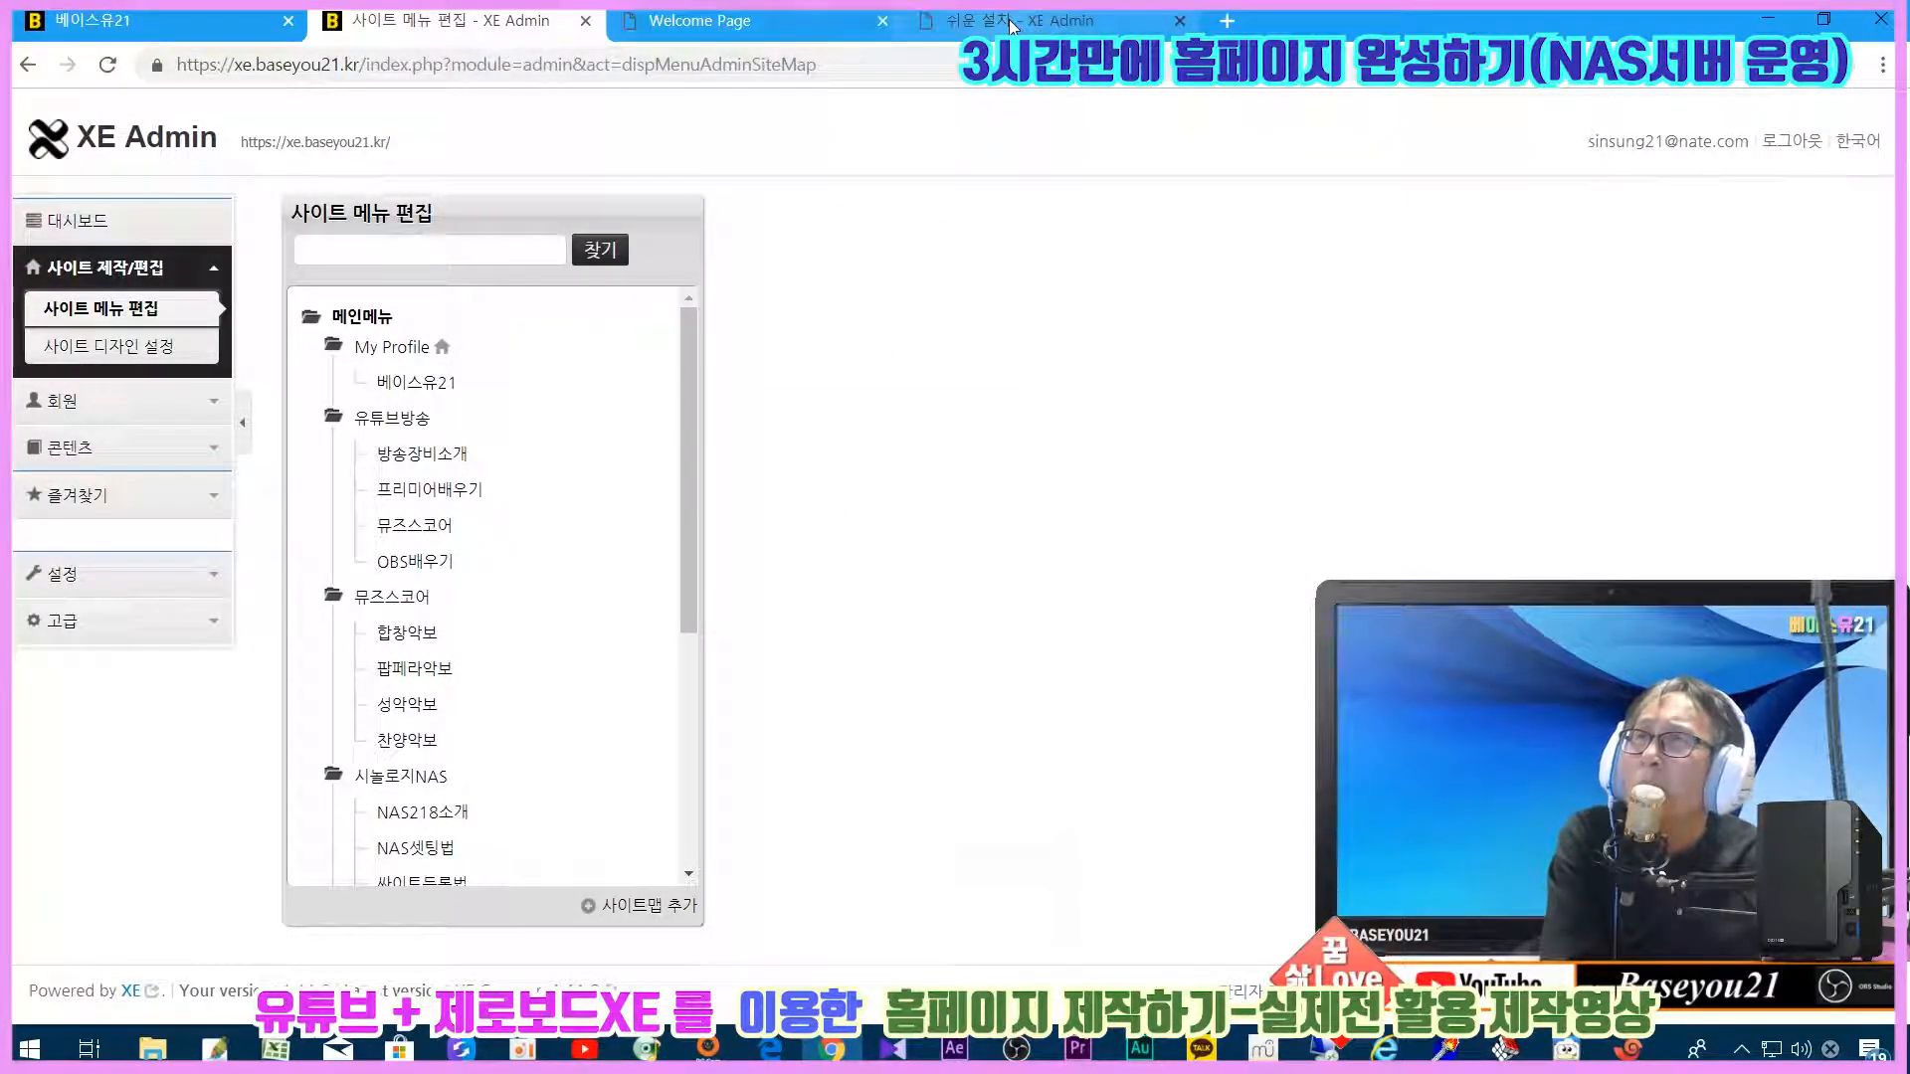
pyautogui.click(241, 317)
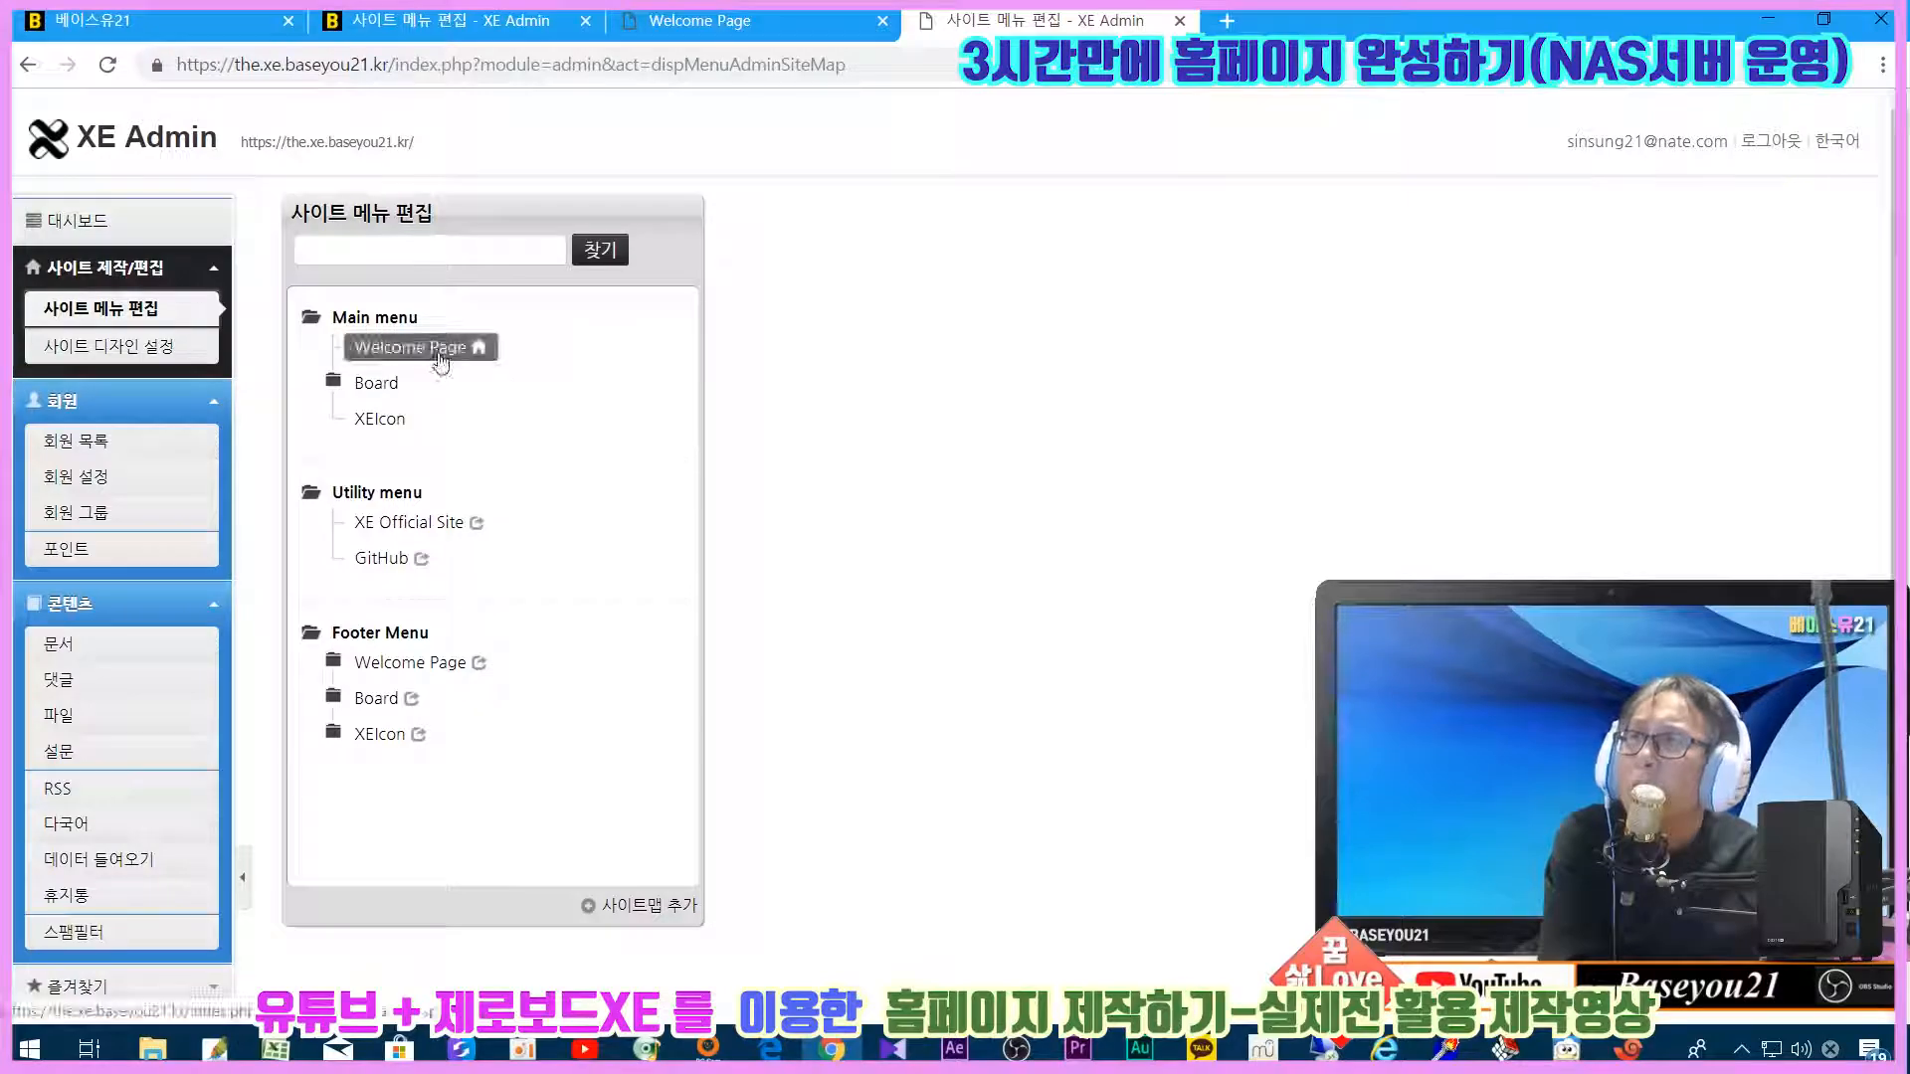
# Step: View the existing 베이스유21-HOMEPAGE site at xe.baseyou21.kr for comparison
pyautogui.click(200, 20)
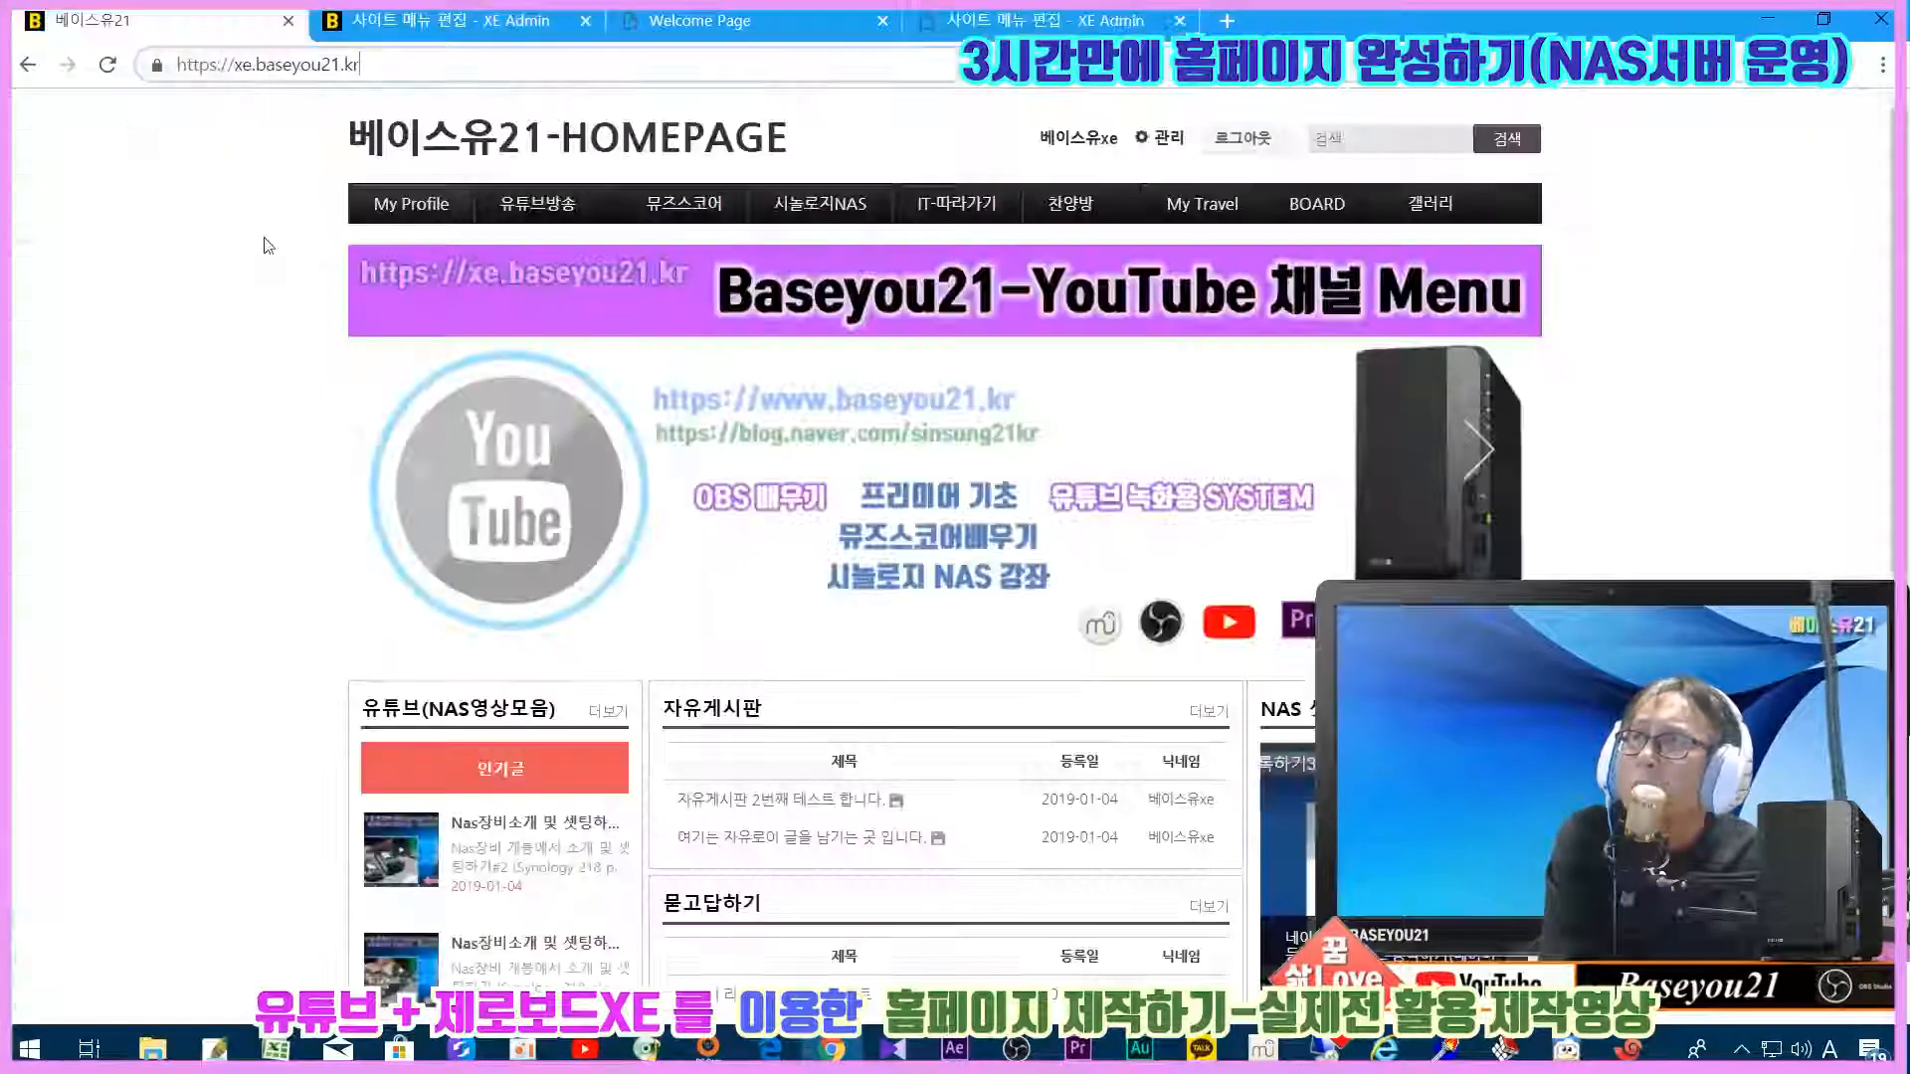
pyautogui.scroll(-5, 1032, 605)
pyautogui.scroll(5, 877, 479)
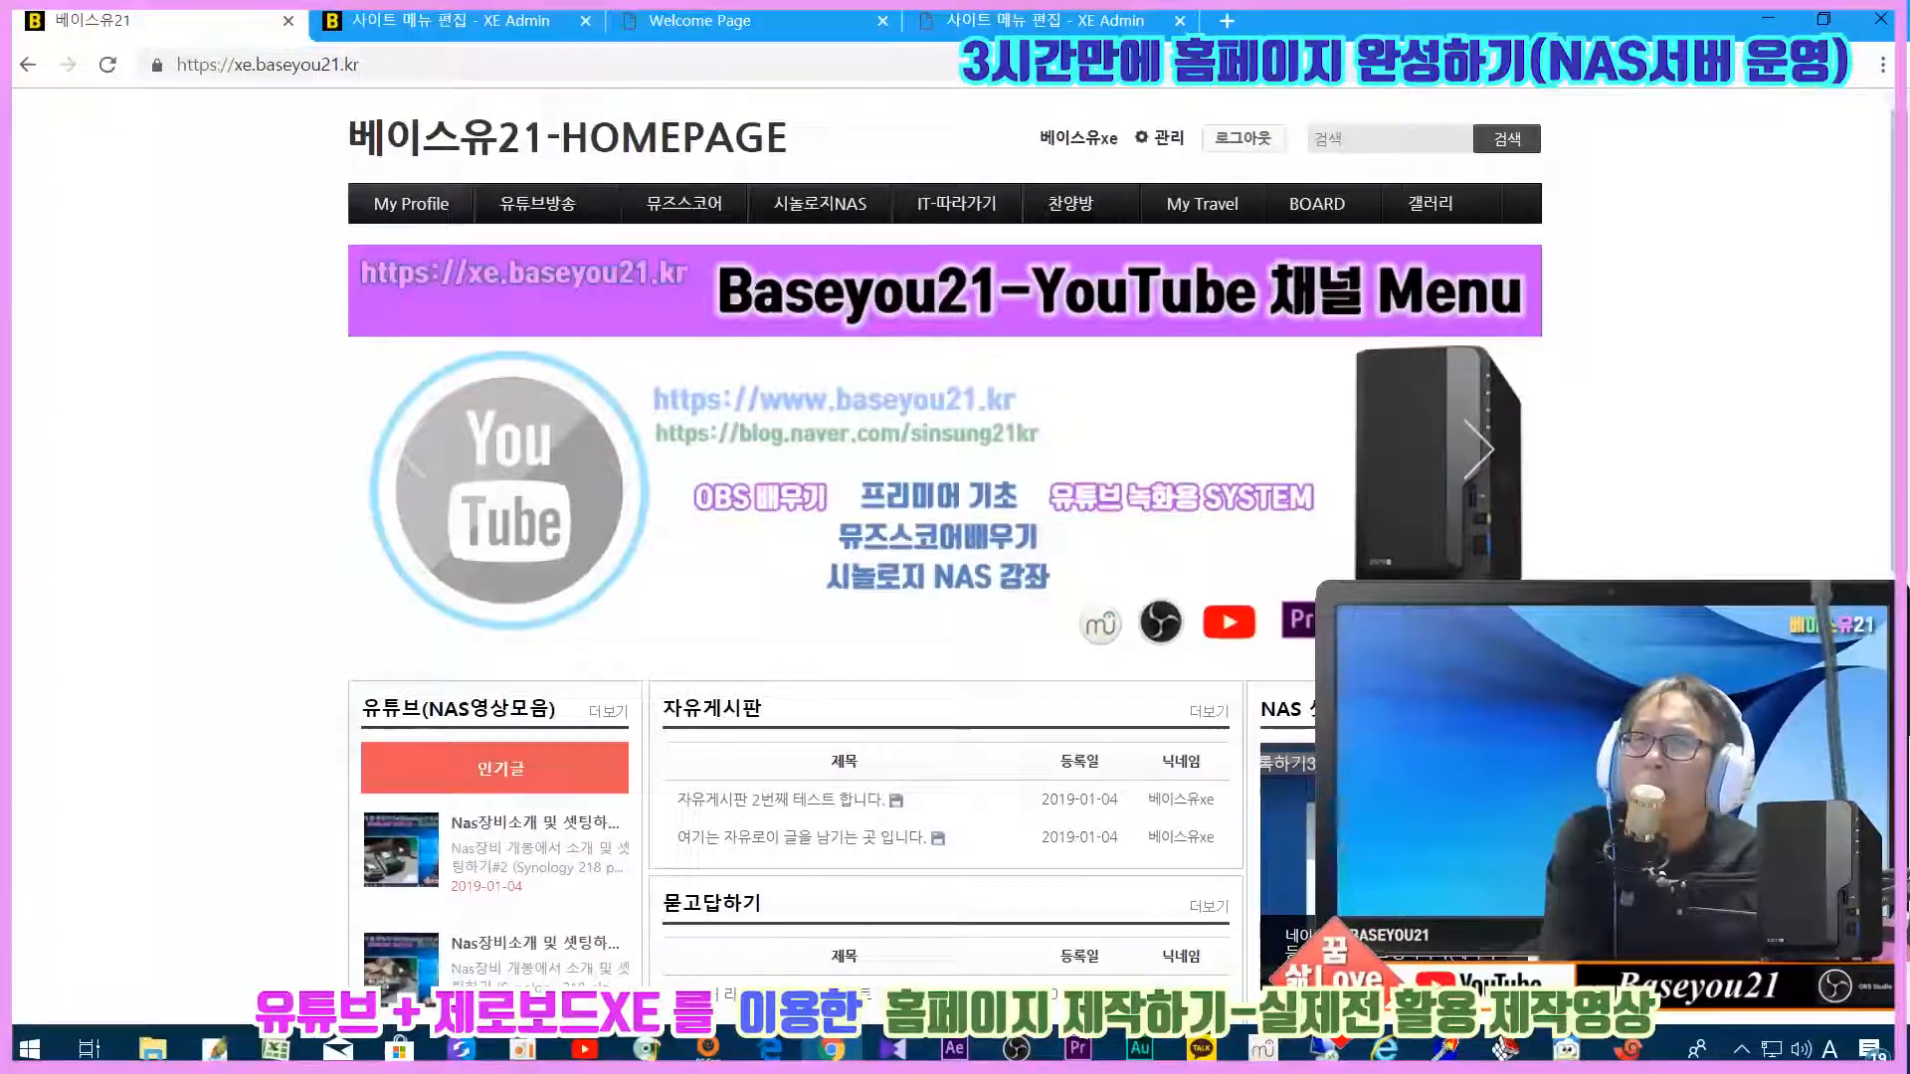
pyautogui.scroll(-9, 945, 537)
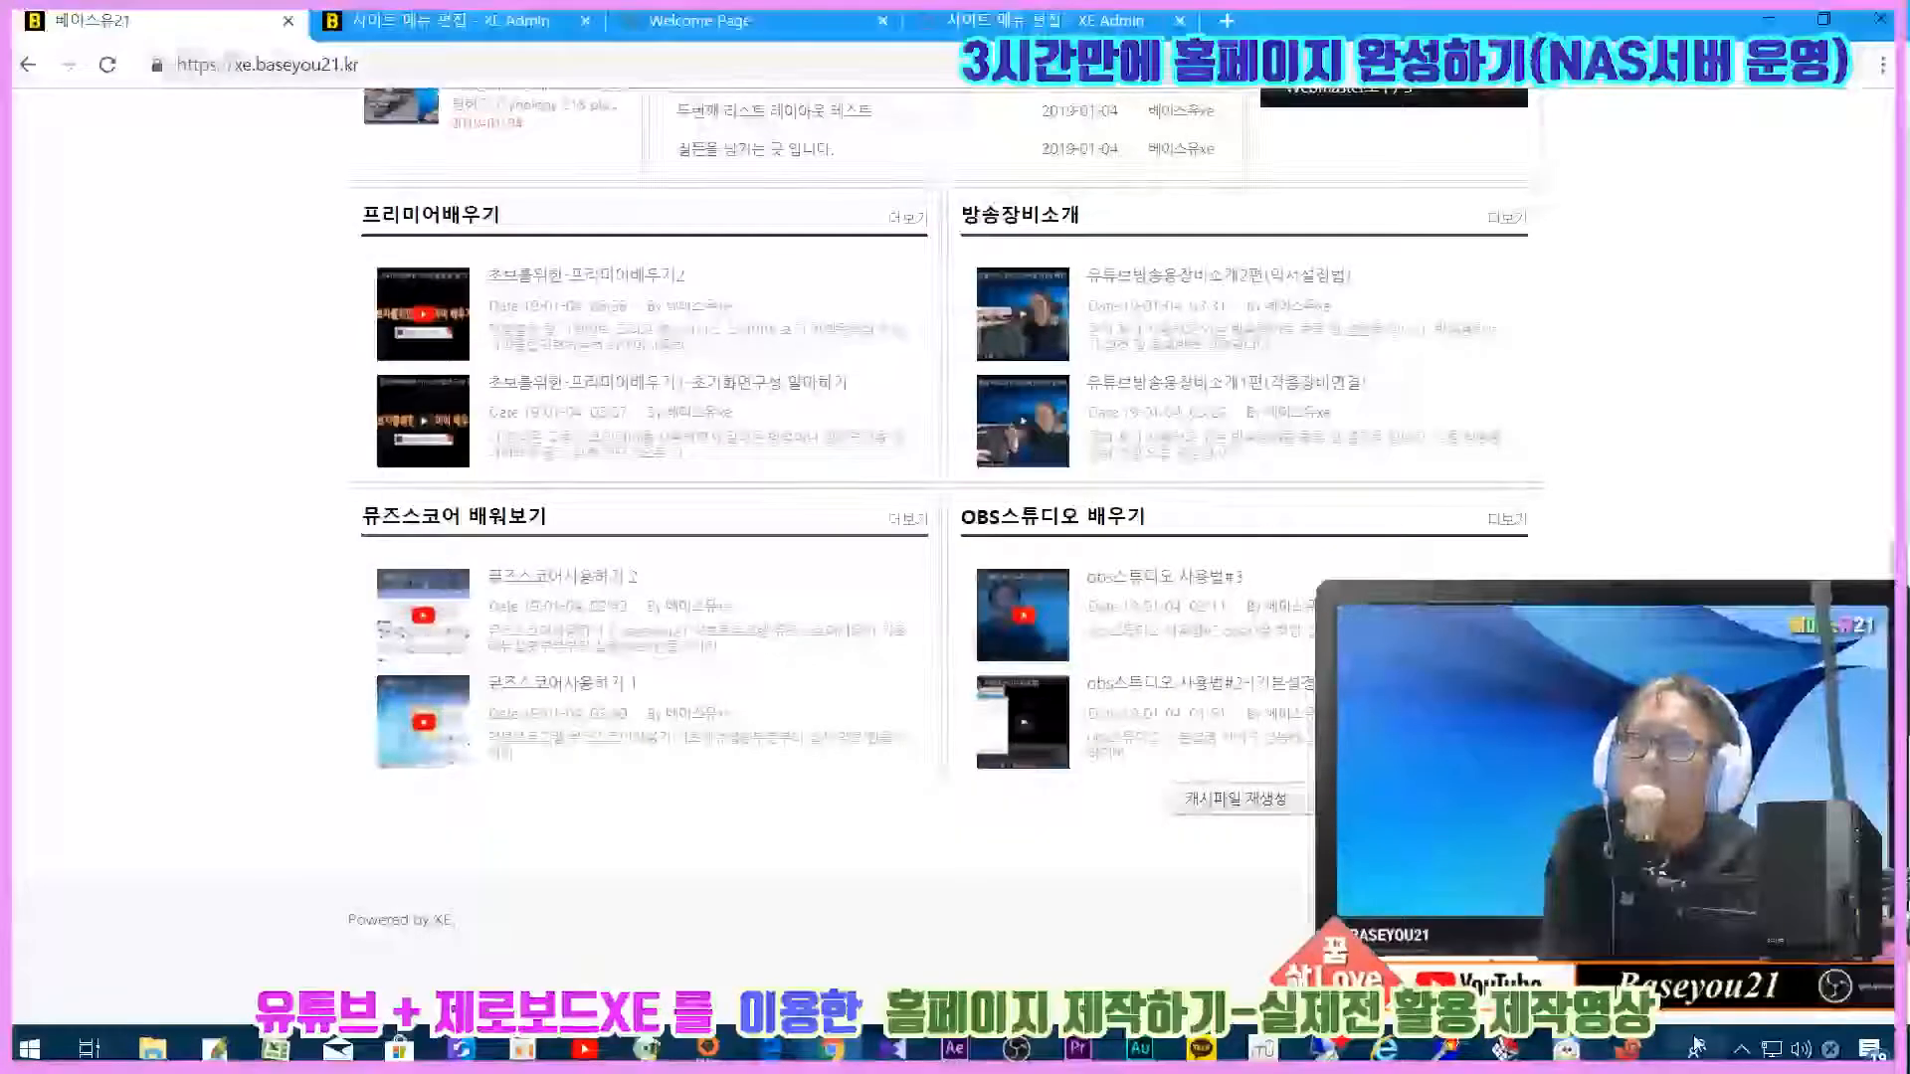